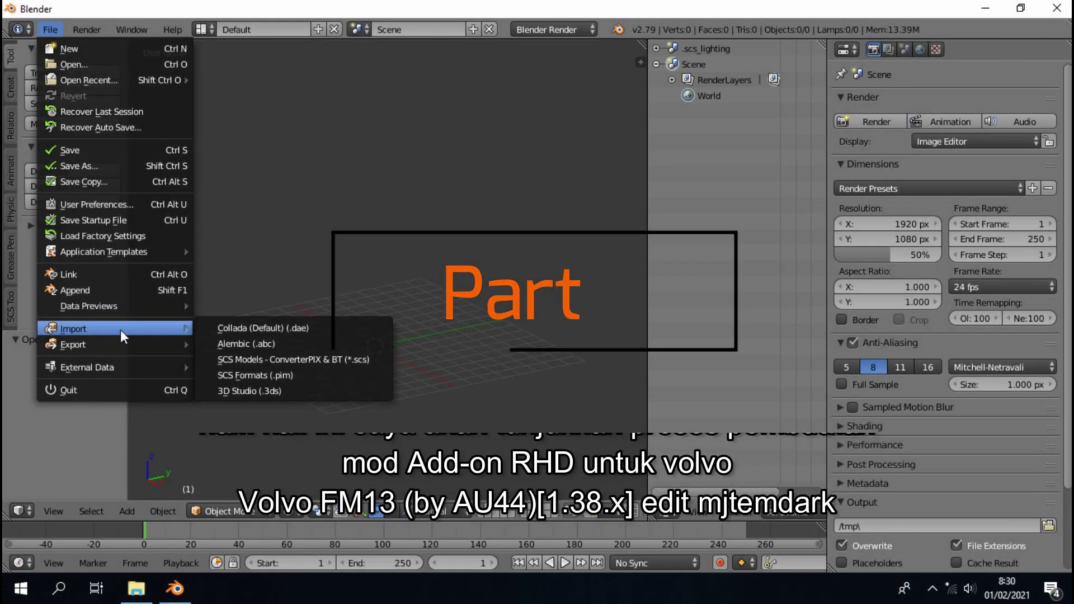
- Start an SCS Models ConverterPIX import and add base.scs from the Euro Truck Simulator 2 folder as an extra archive
click(243, 366)
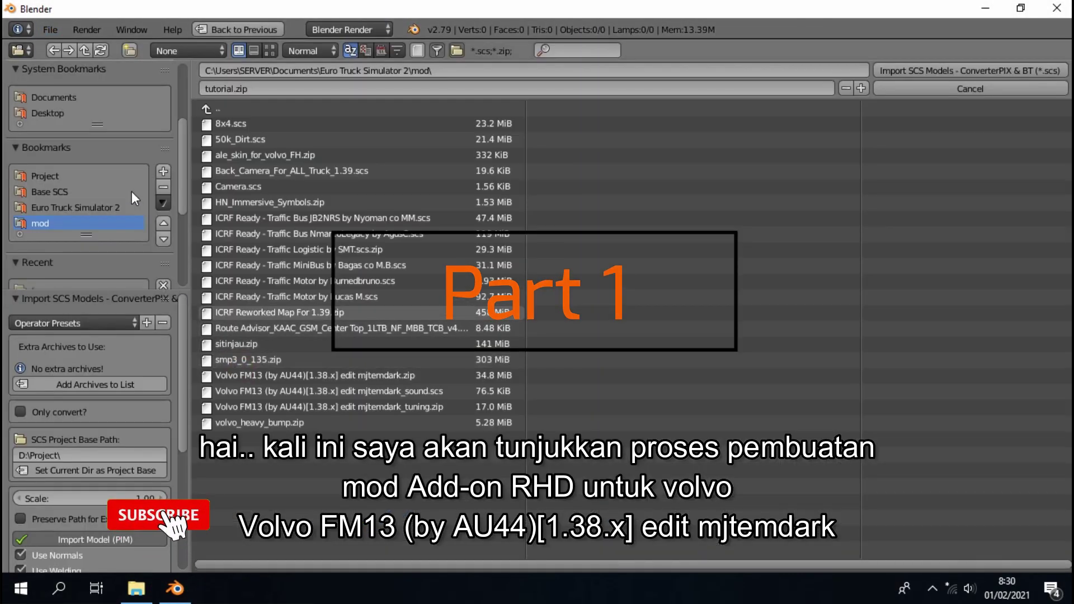
click(283, 376)
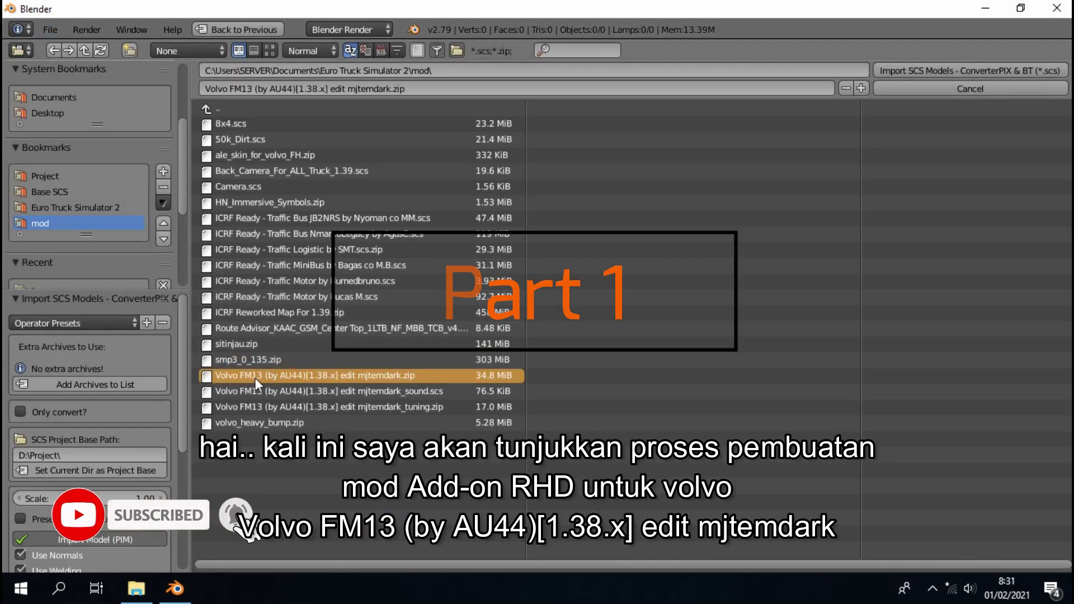
click(118, 204)
click(272, 176)
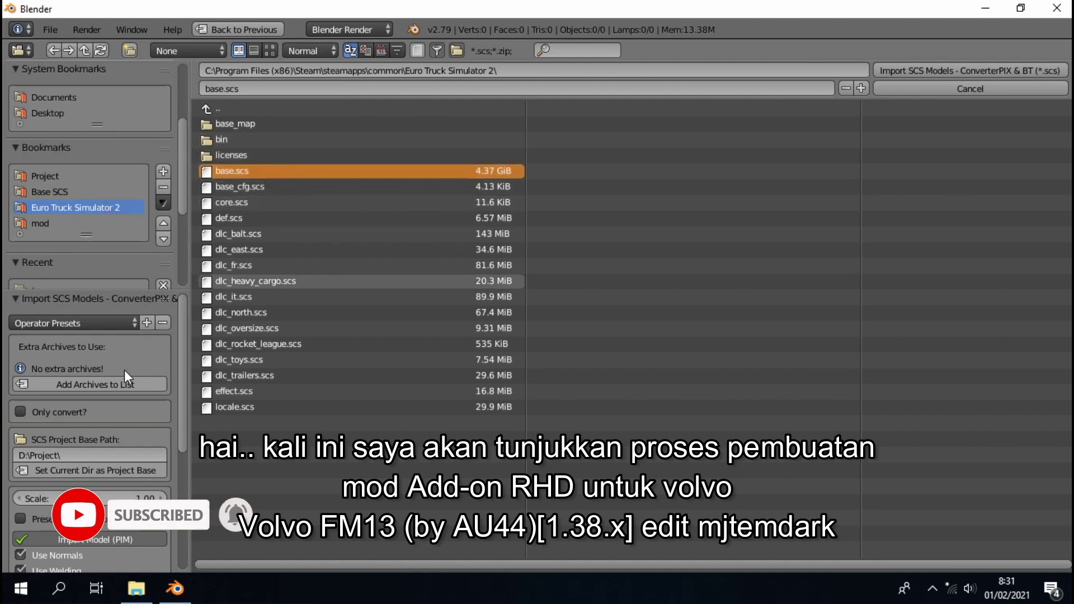
click(116, 385)
- Load the archive Volvo FM13 (by AU44)[1.38.x] edit mjtemdark.zip from the mod folder into the converter
click(92, 222)
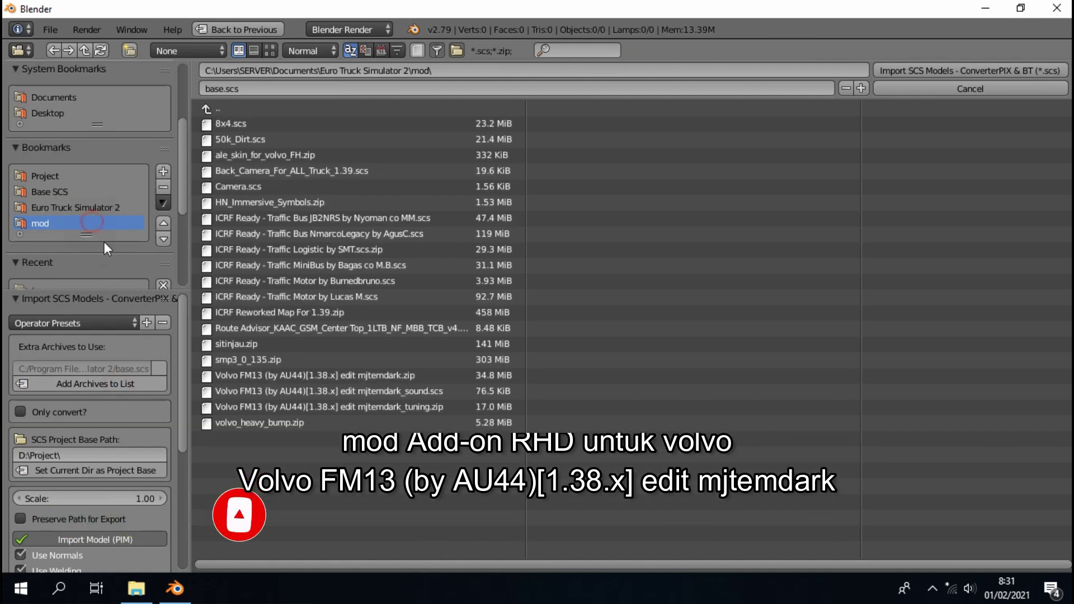
click(223, 376)
click(932, 75)
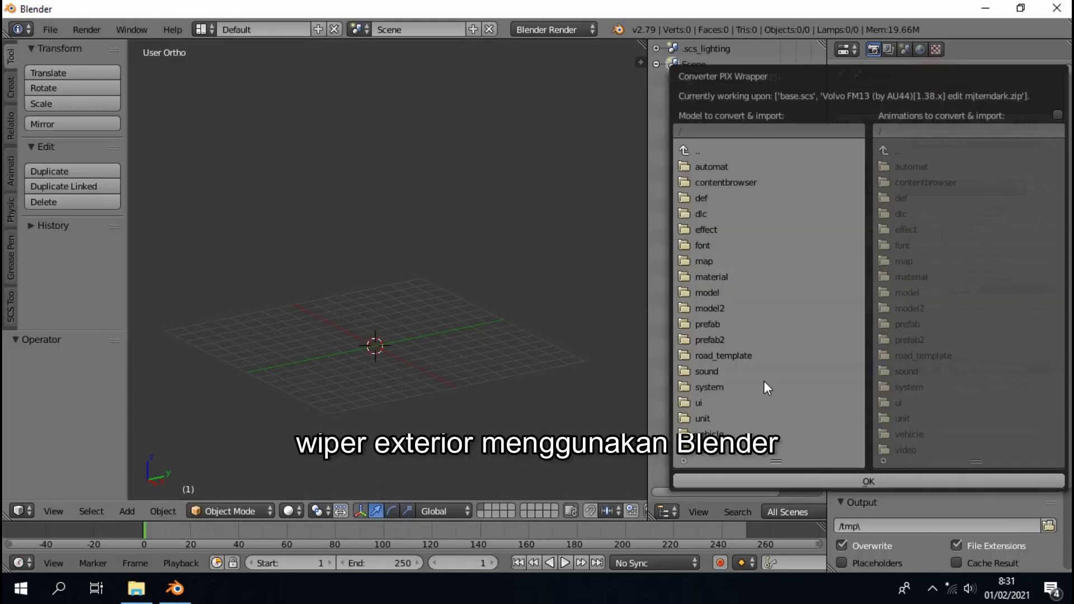
- Choose wipers.pmg in /vehicle/truck/fm as the model to convert and import
click(709, 434)
click(713, 247)
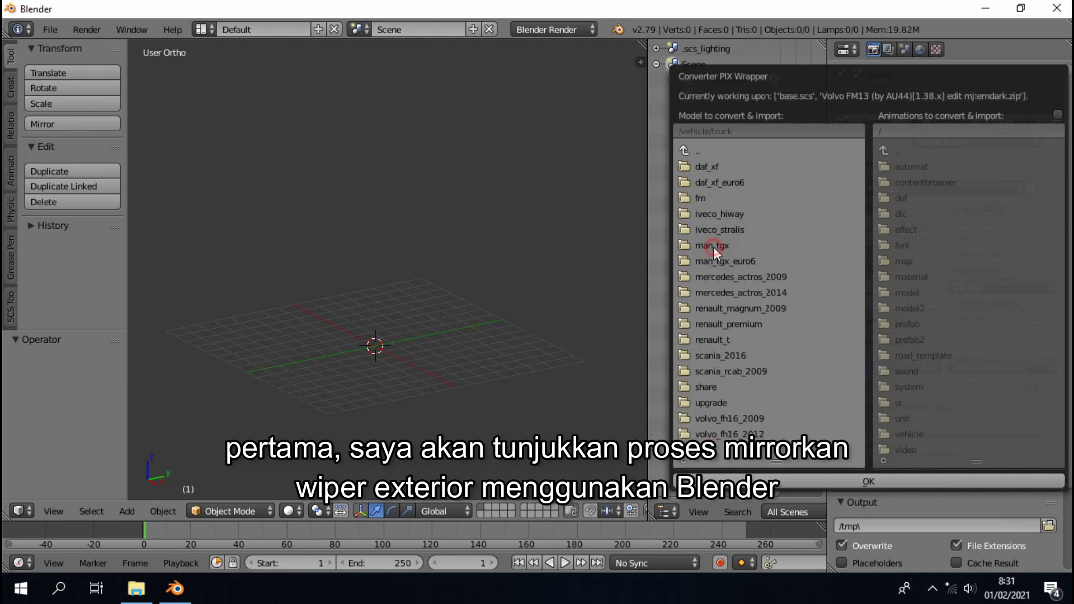
click(705, 198)
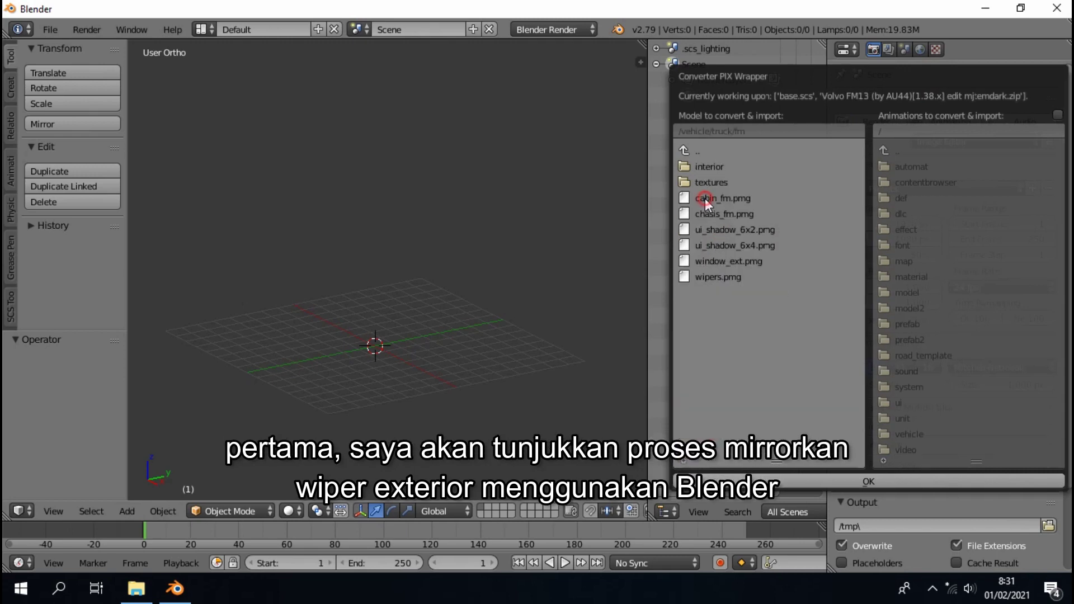
click(716, 278)
- Include animations in the import, select wipers.pma from /vehicle/truck/fm, and run the conversion
click(1059, 115)
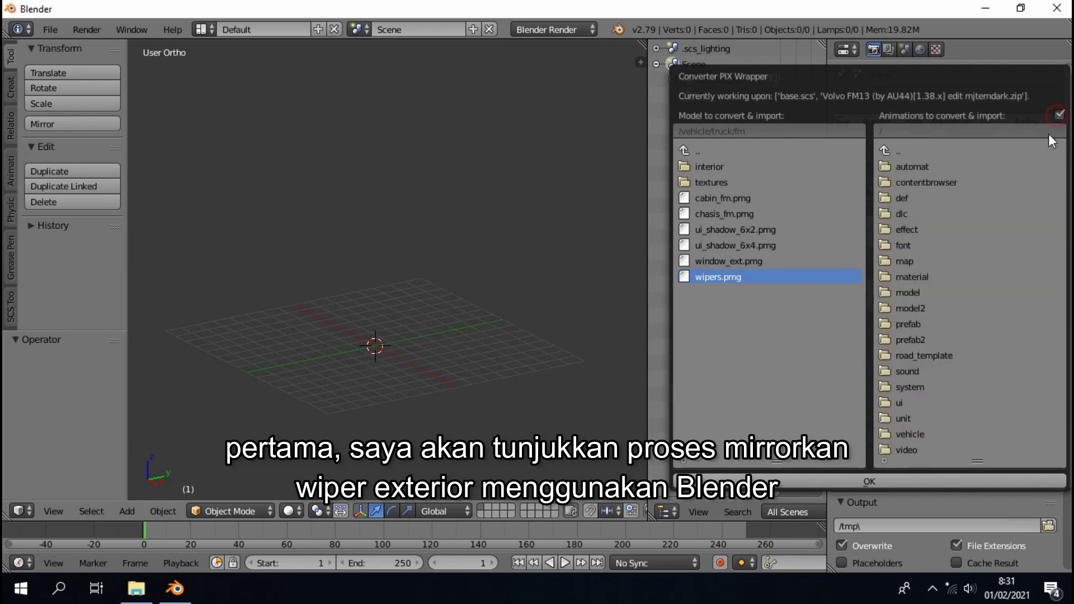
click(921, 434)
click(908, 245)
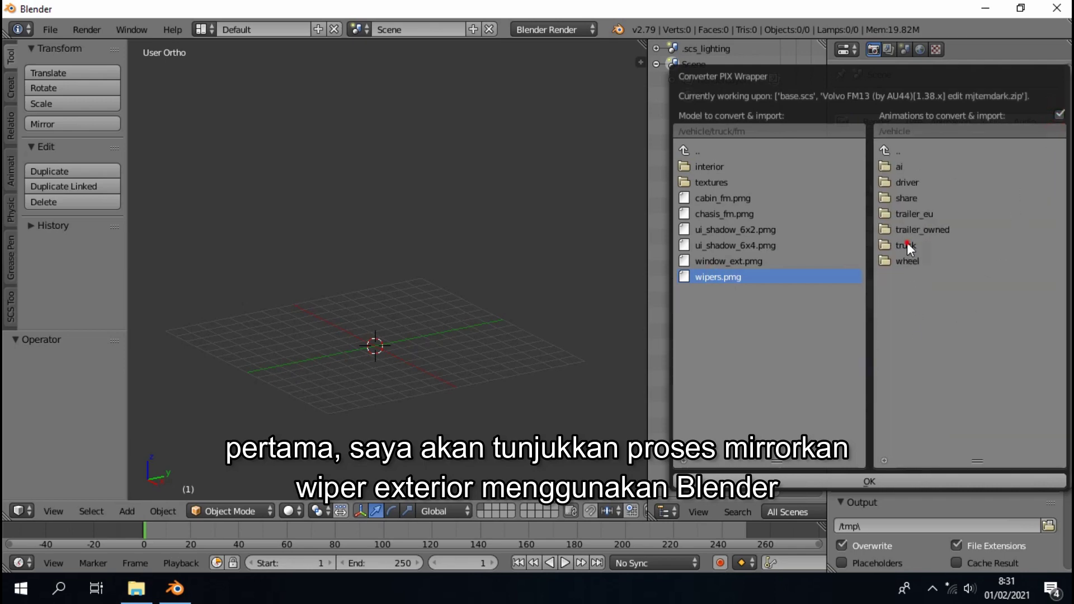
click(902, 198)
click(1055, 229)
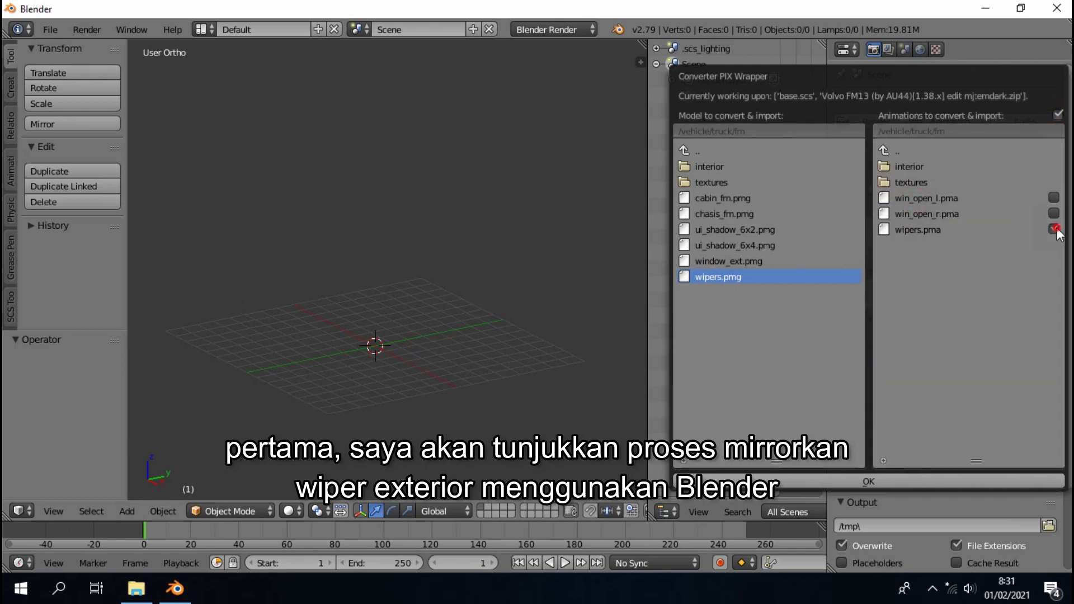
click(797, 484)
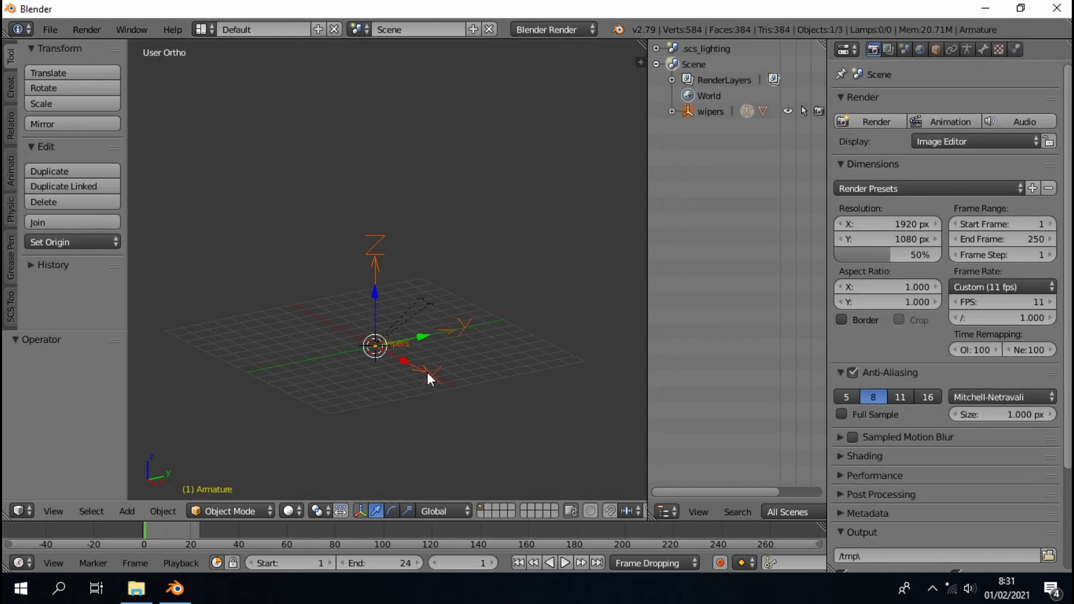
- Show the imported wipers in the back orthographic view and turn on Screencast Keys
key(KP_1)
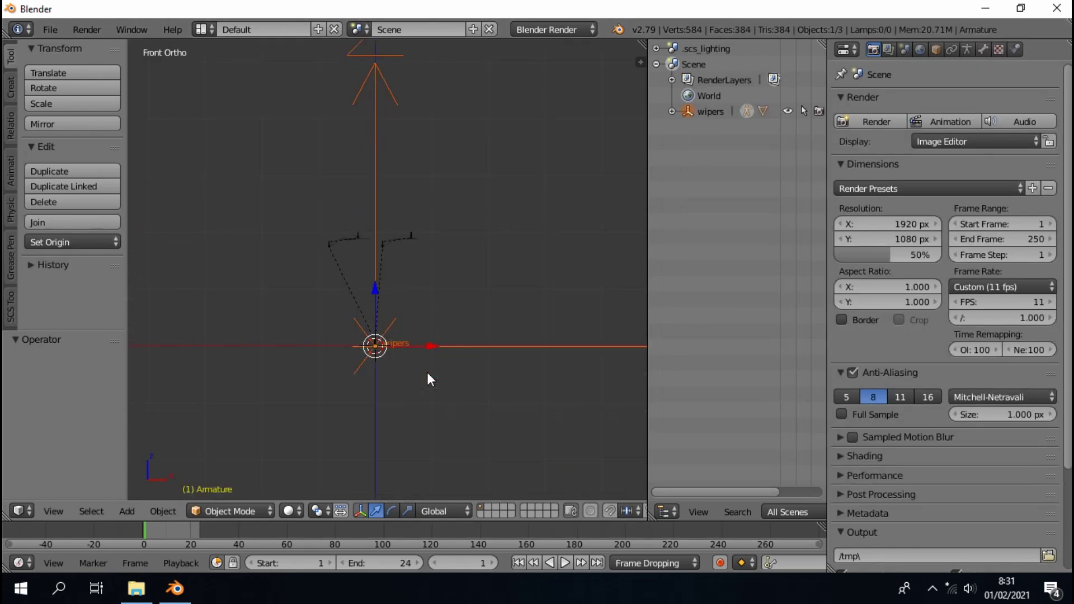
key(ctrl+KP_1)
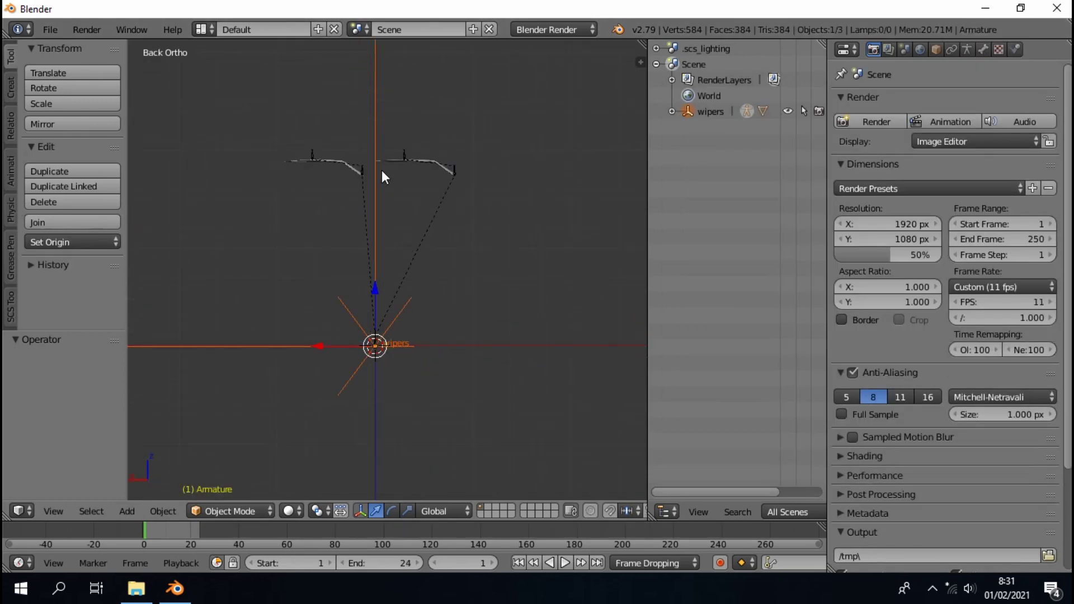
key(n)
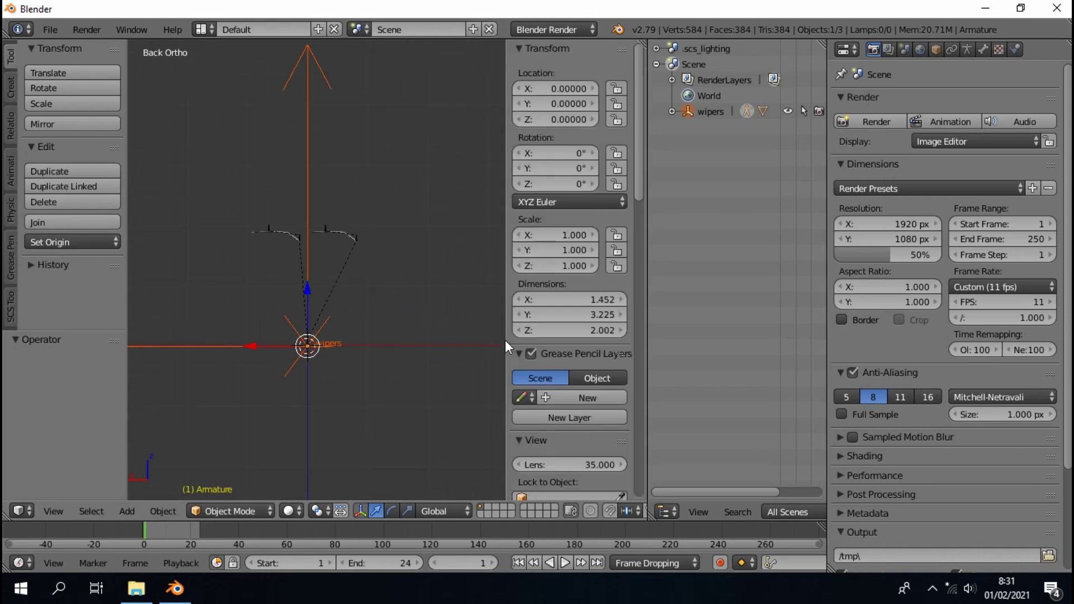
scroll(529, 439, down, 6)
scroll(529, 446, down, 1)
scroll(526, 385, down, 10)
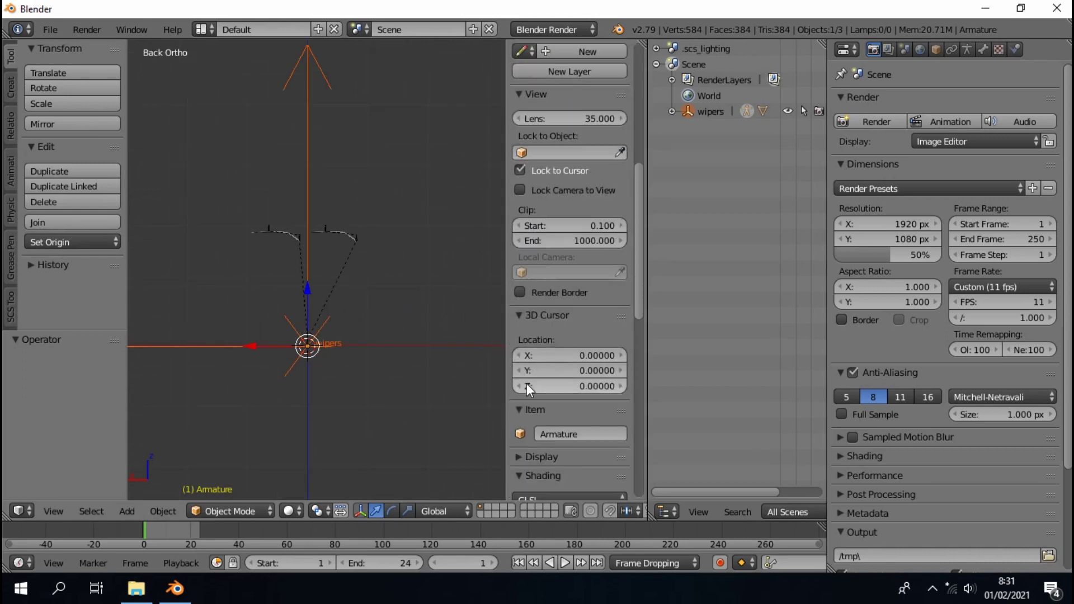
click(520, 395)
scroll(521, 414, down, 5)
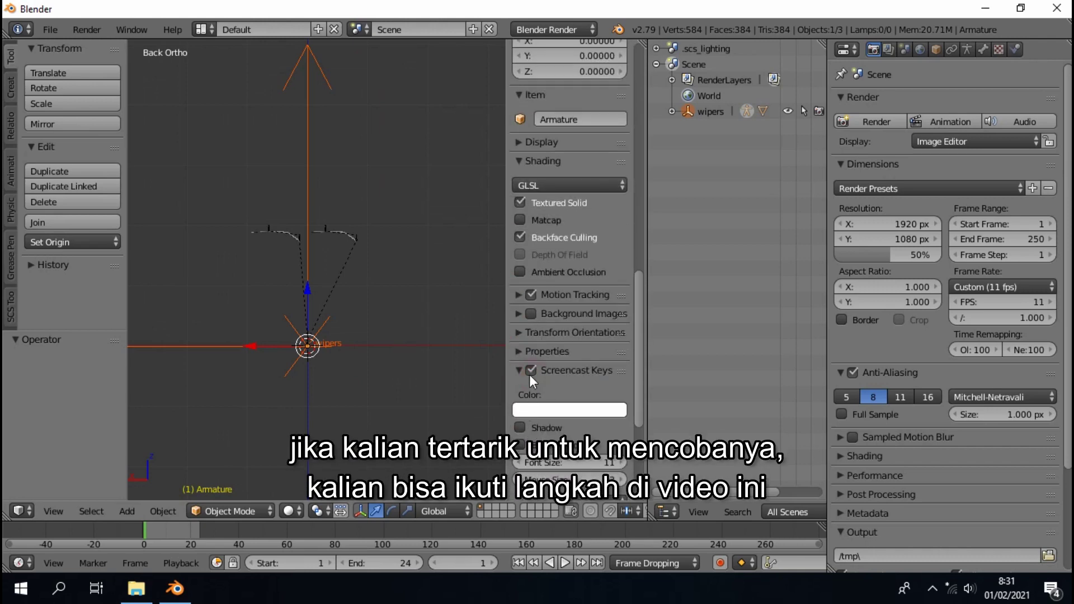
key(n)
- Select the Armature under the wipers object and mirror it along the global X axis
scroll(395, 212, up, 2)
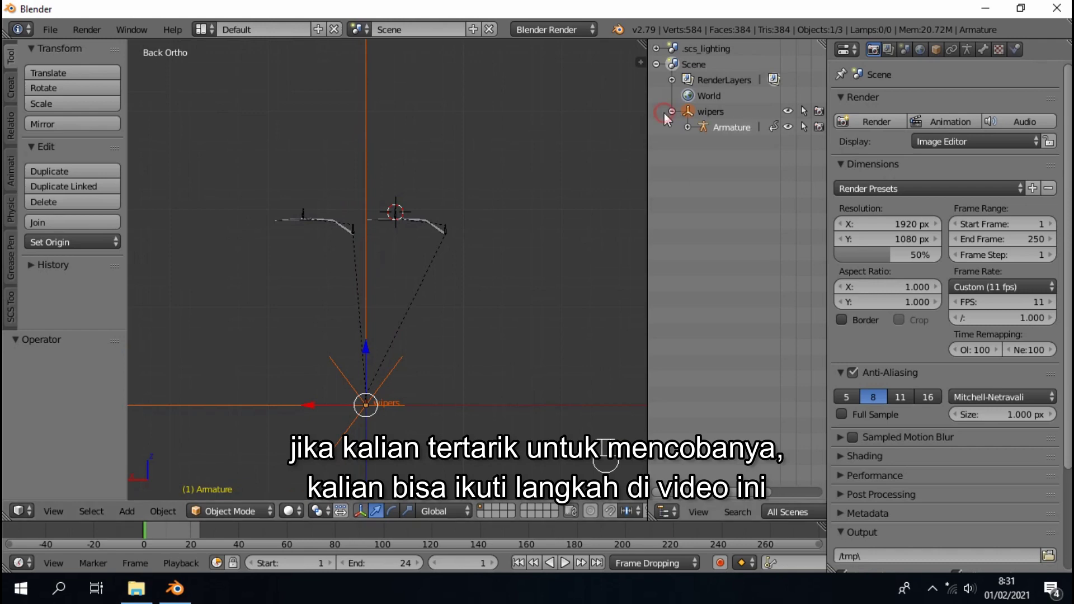
click(688, 127)
click(718, 126)
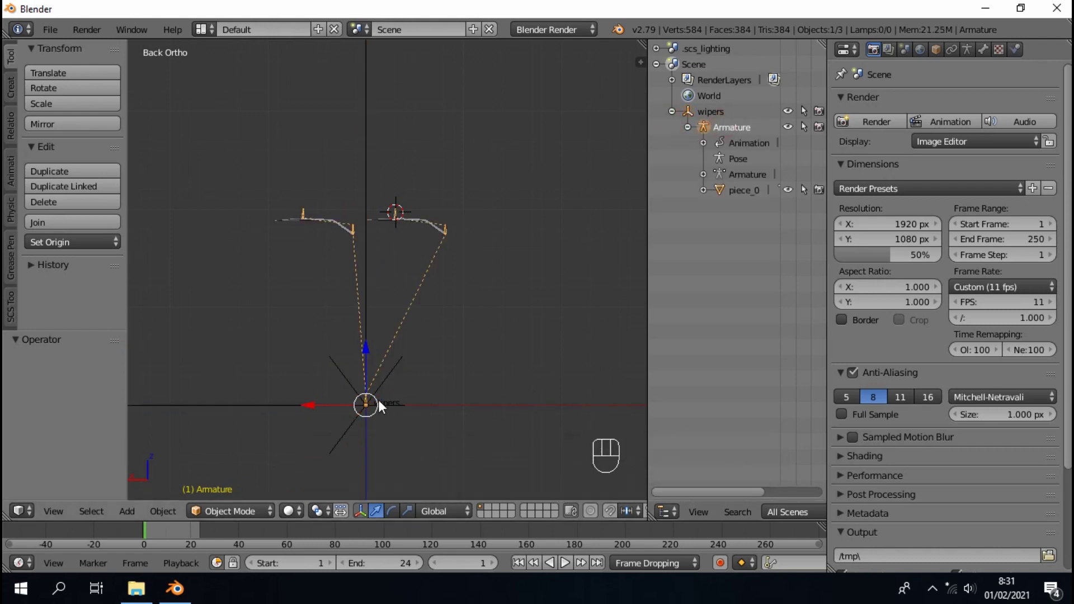
click(167, 510)
mouse_move(199, 424)
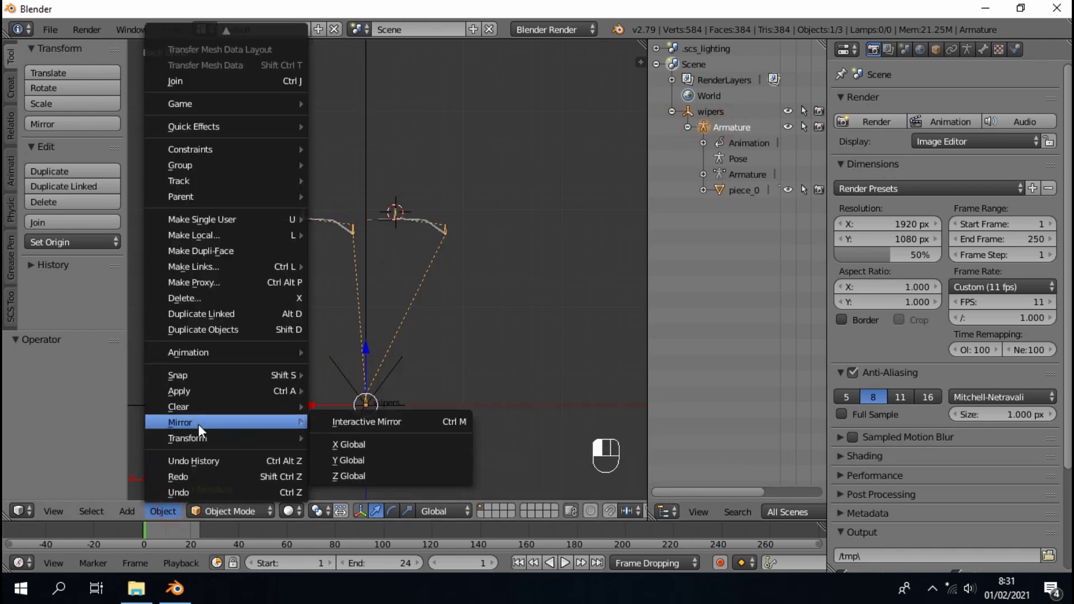
click(374, 437)
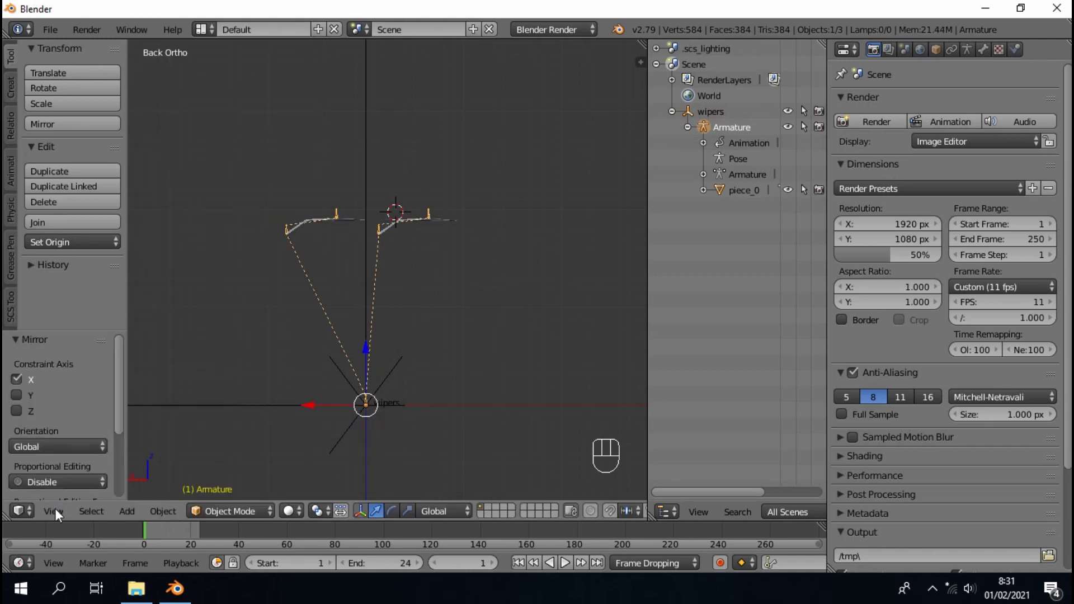
- Switch the timeline editor to a Dope Sheet and enlarge it until the armature's action and joint channels fit
click(28, 557)
click(28, 480)
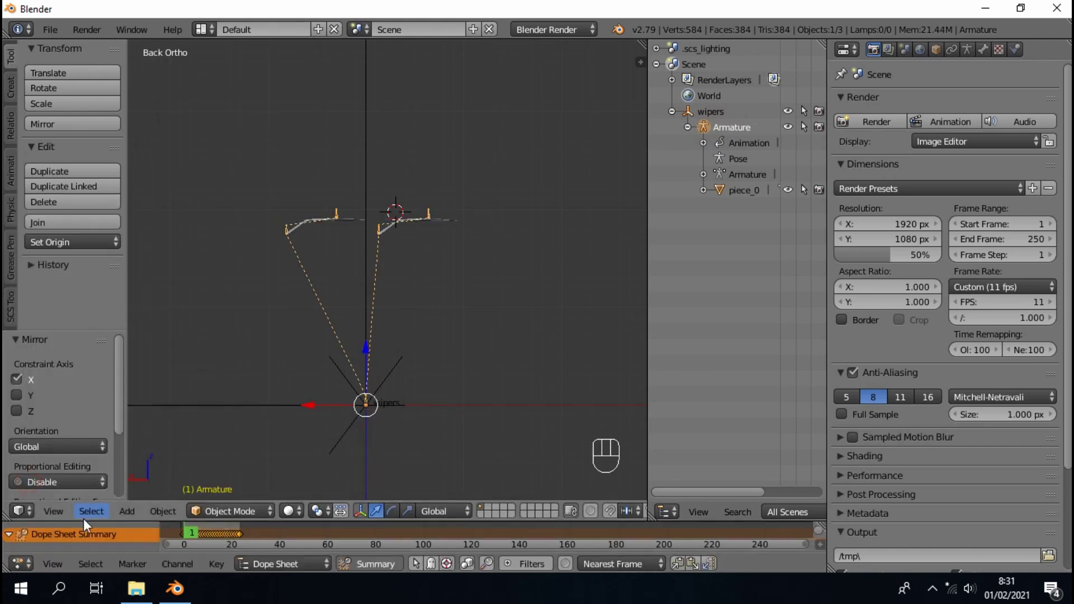
drag(83, 519, 68, 403)
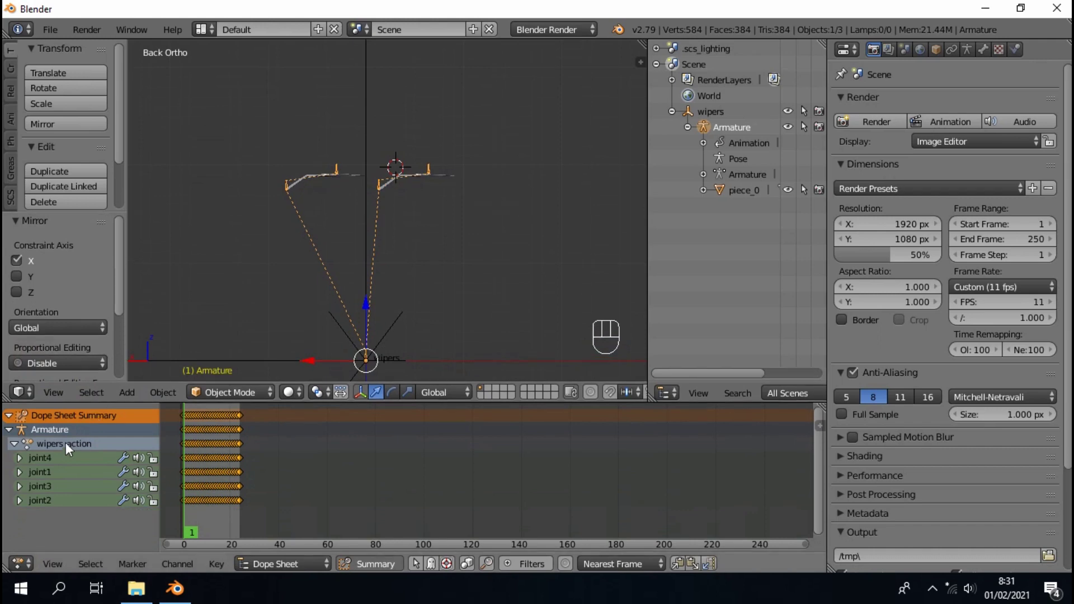
- Rename the armature's action in the Dope Sheet to wipers_uk_action
double_click(63, 446)
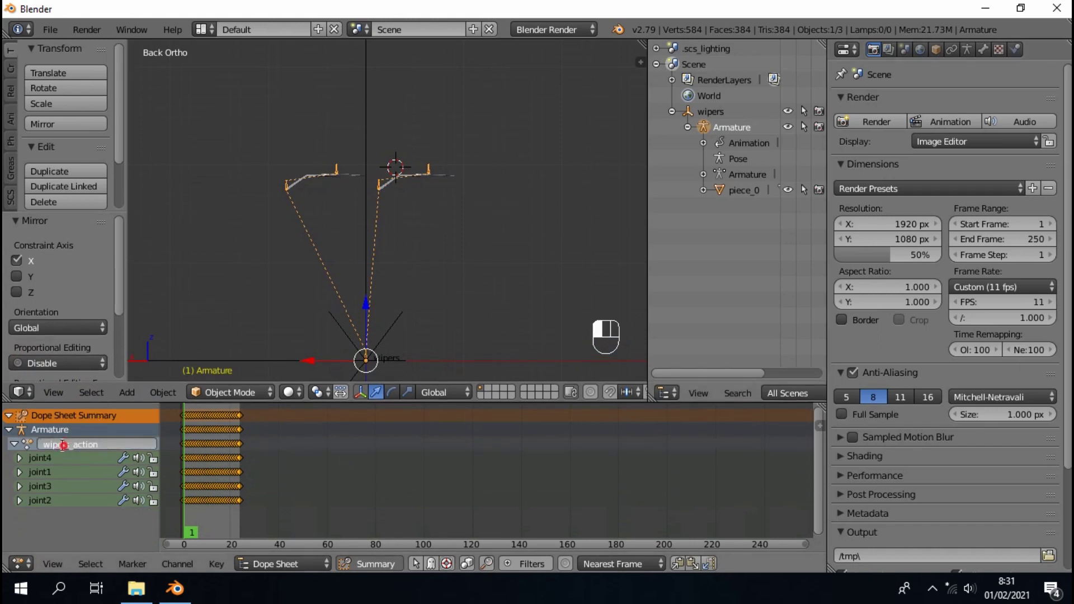
key(Escape)
double_click(64, 450)
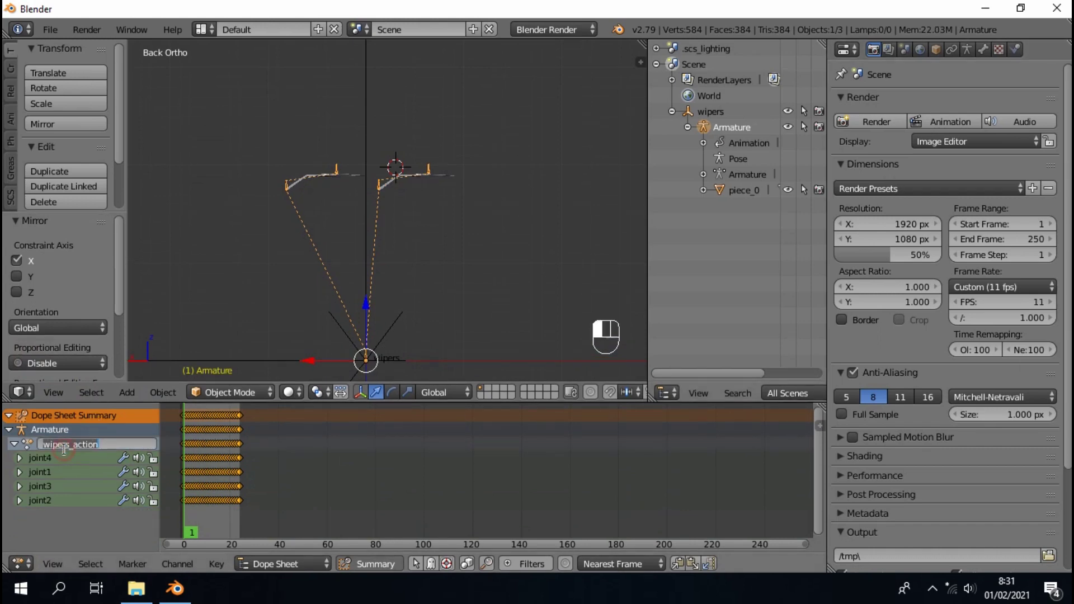
text(_uk)
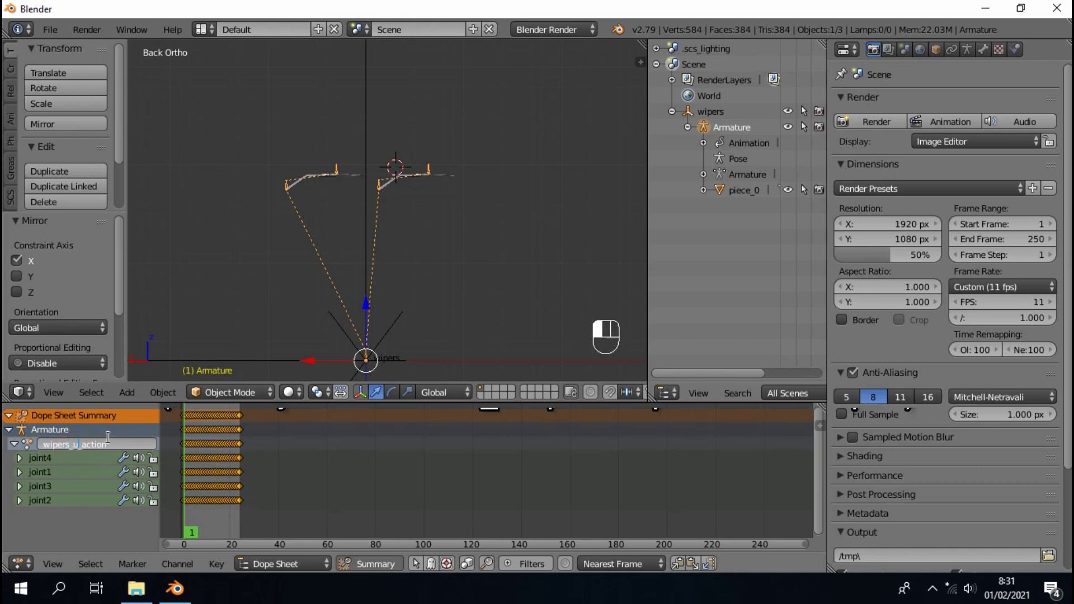
key(Return)
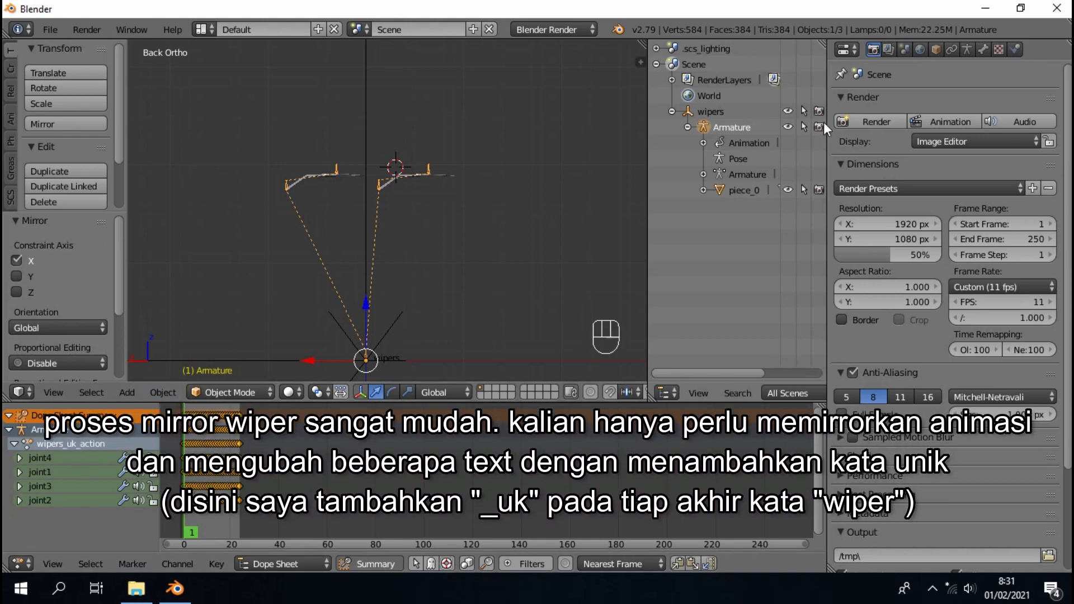
- Rename the wipers root object to wipers_uk
double_click(719, 113)
text(_u)
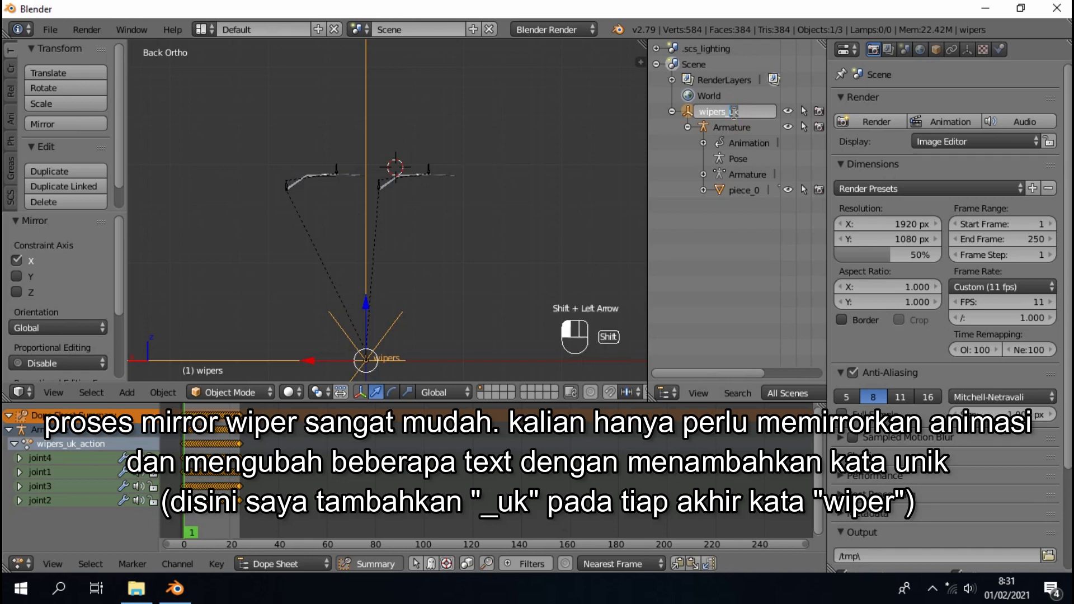
text(k)
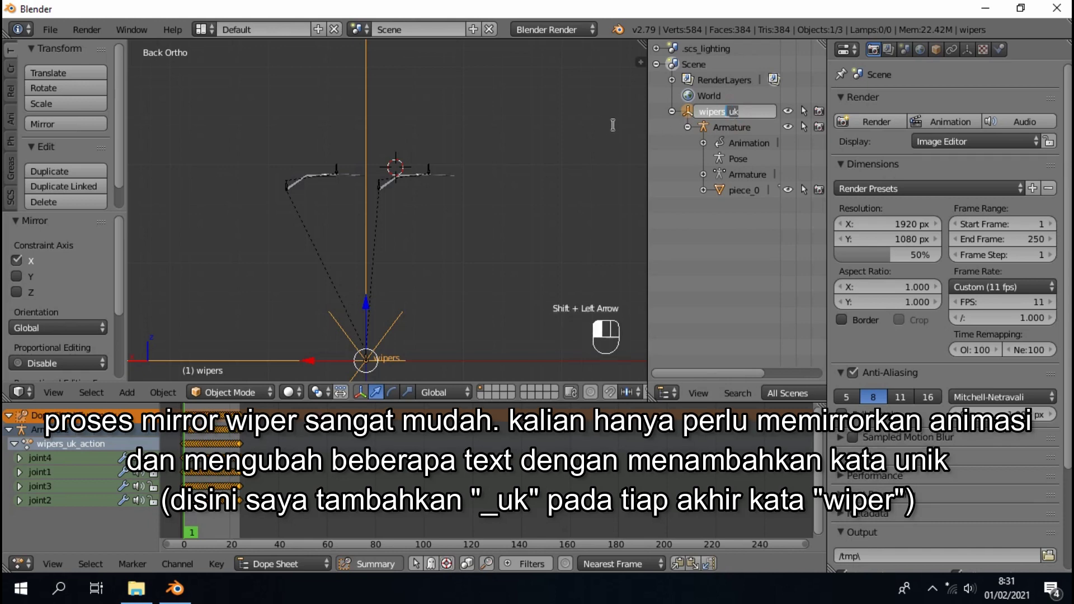
- In the Armature's SCS object settings, rename the wipers entry in the SCS animations list to wipers_uk
click(936, 50)
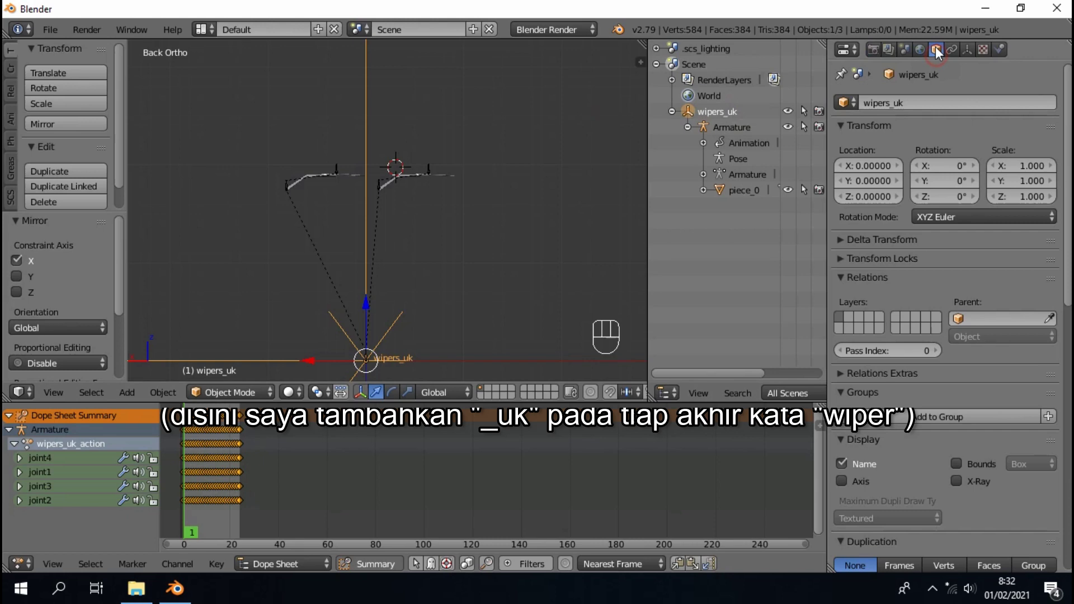
click(669, 127)
scroll(981, 302, down, 5)
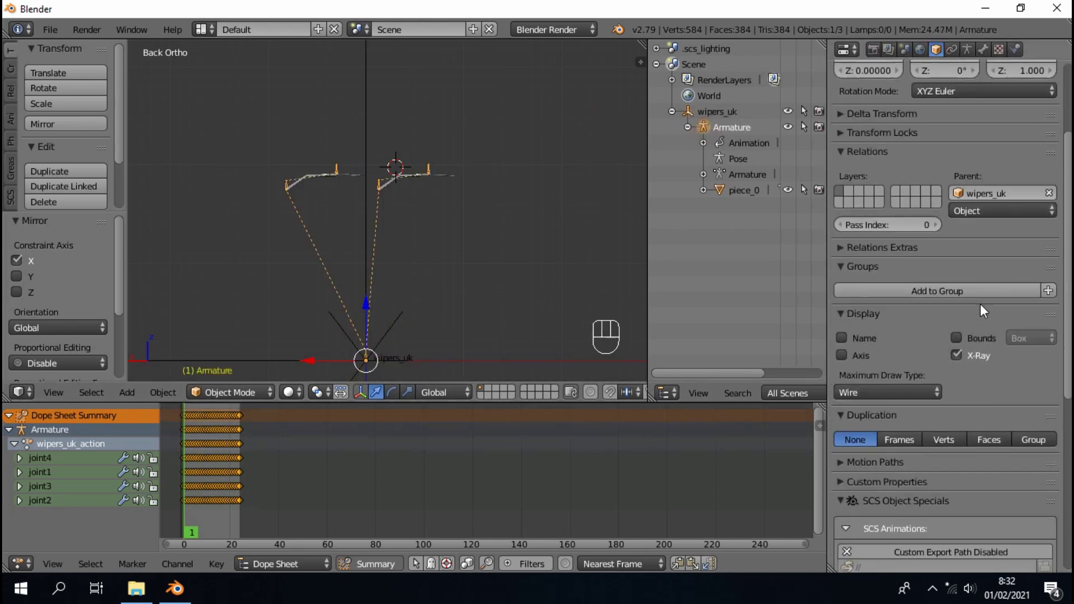
scroll(976, 240, down, 3)
scroll(952, 364, down, 4)
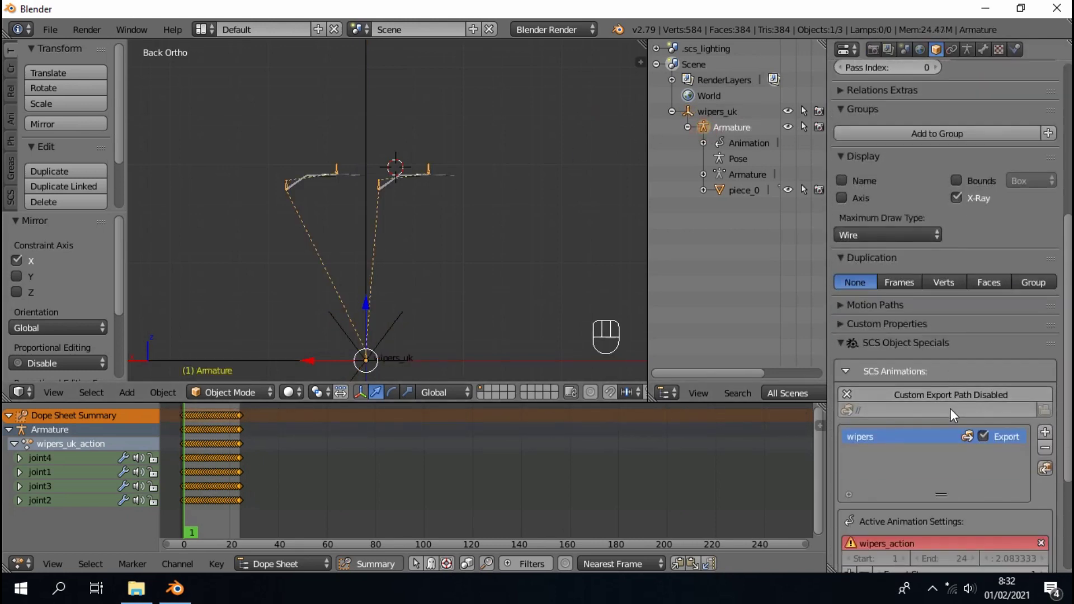
scroll(952, 414, down, 3)
double_click(866, 374)
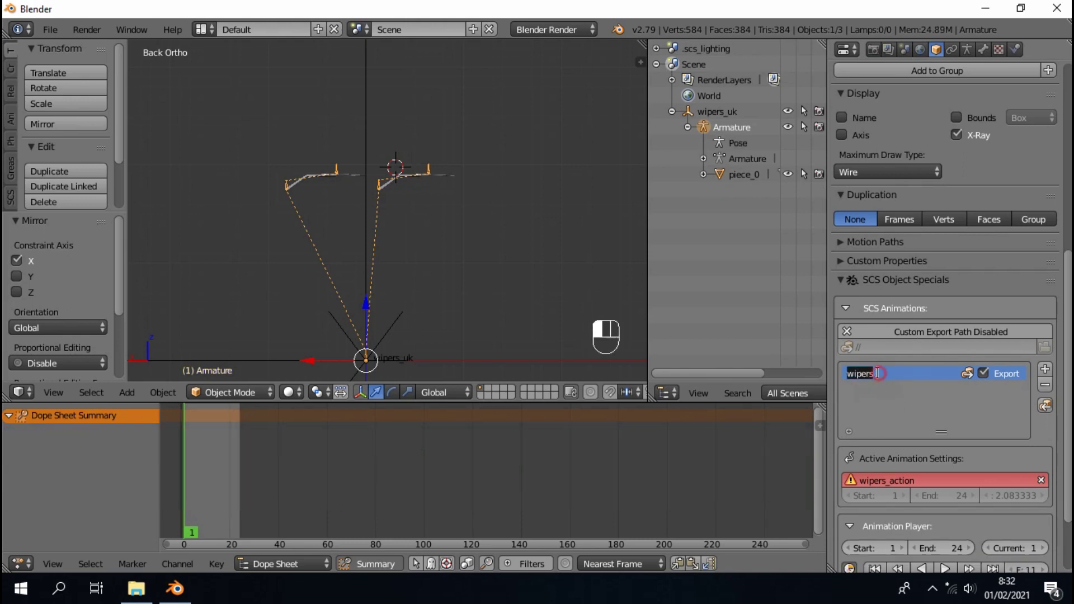
ctrl+click(897, 400)
click(897, 402)
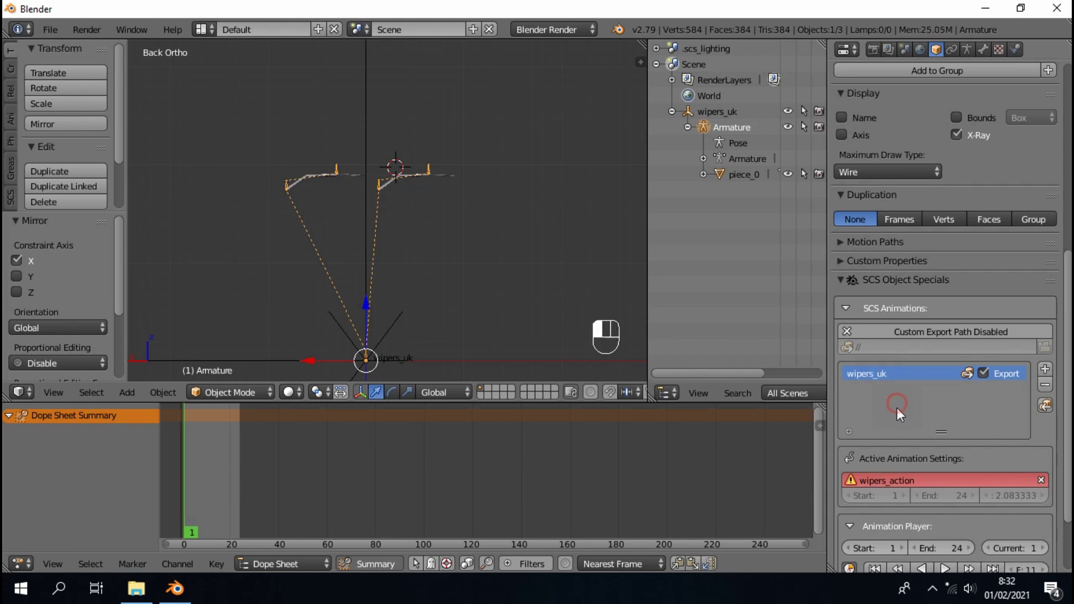
- Assign wipers_uk_action as the action of the wipers_uk SCS animation
click(884, 479)
click(876, 319)
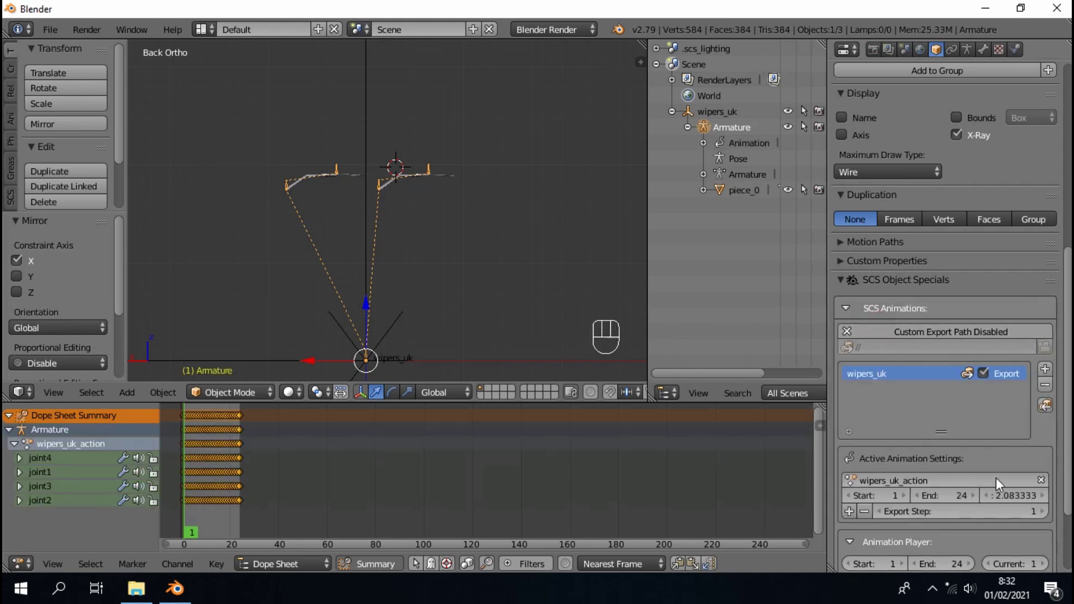
scroll(1020, 447, down, 4)
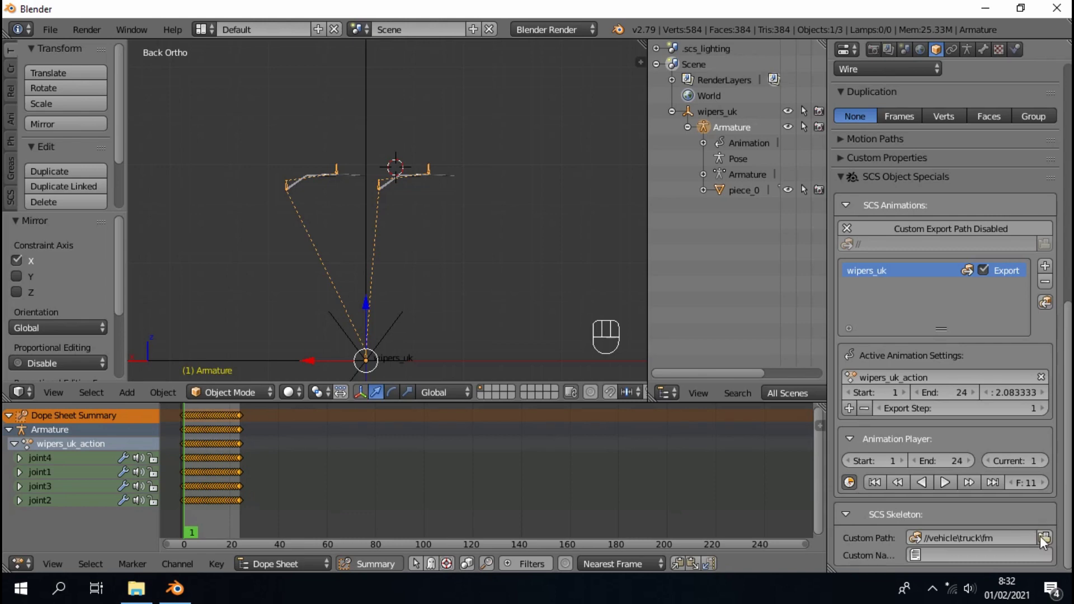
- Play the wipers_uk animation in the SCS Animation Player to check the mirrored wiper motion, and stop it
scroll(1034, 404, up, 5)
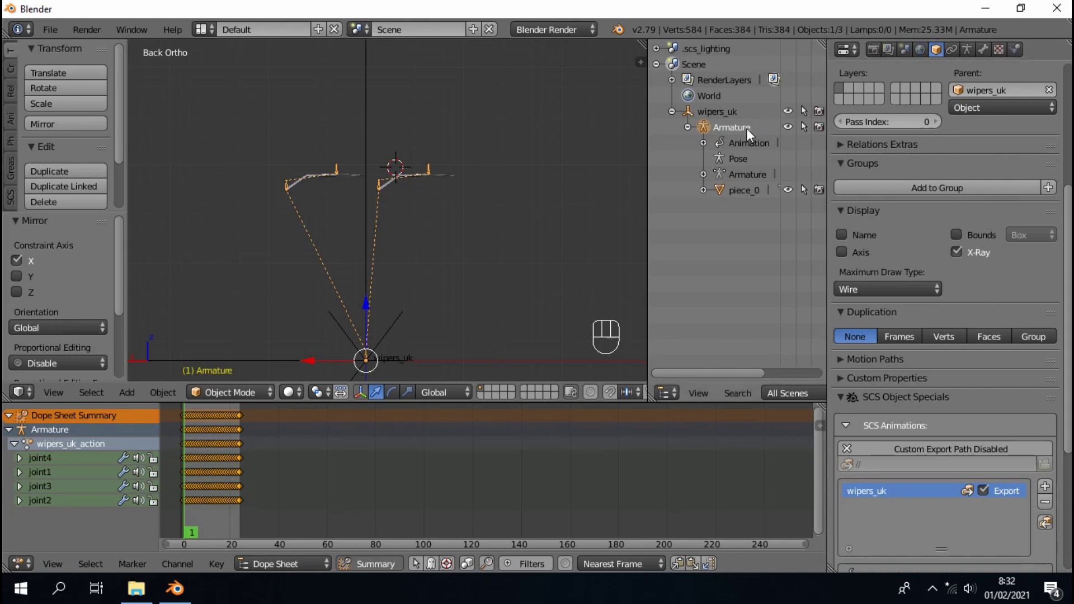
scroll(992, 354, down, 8)
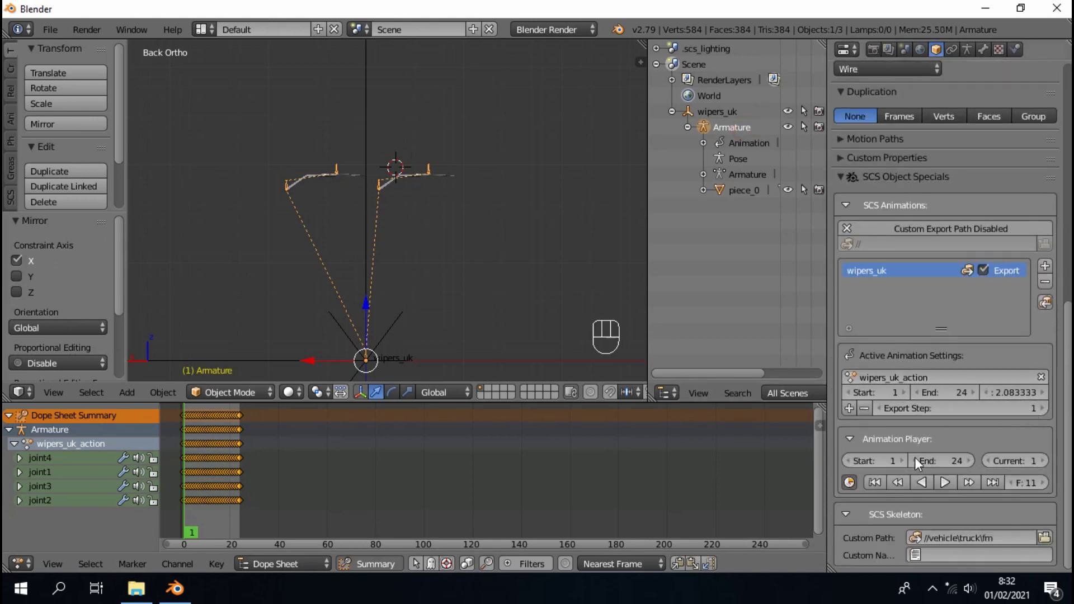
click(942, 483)
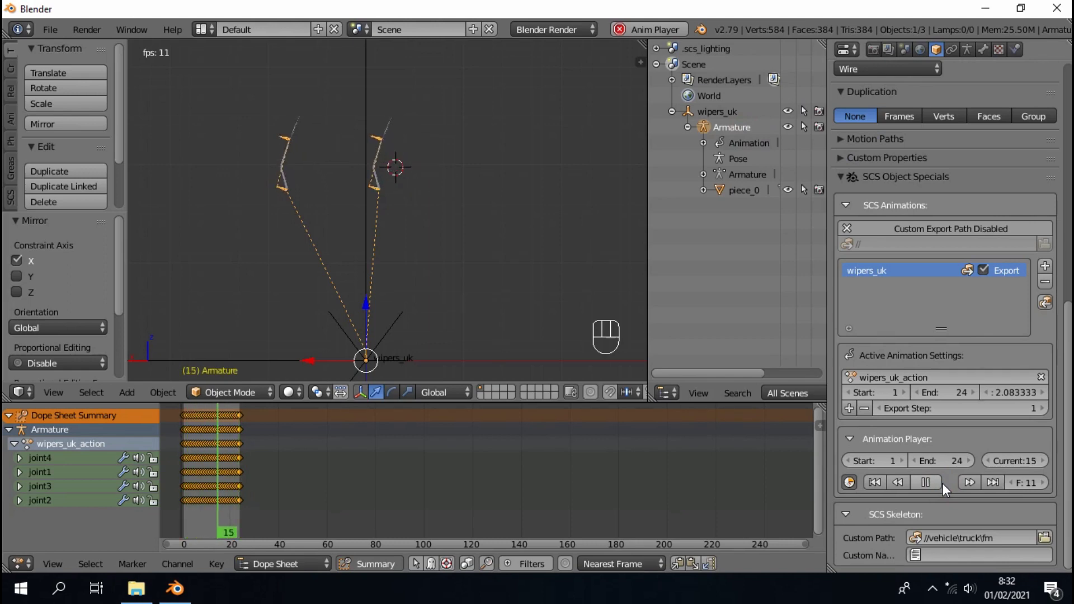
click(671, 26)
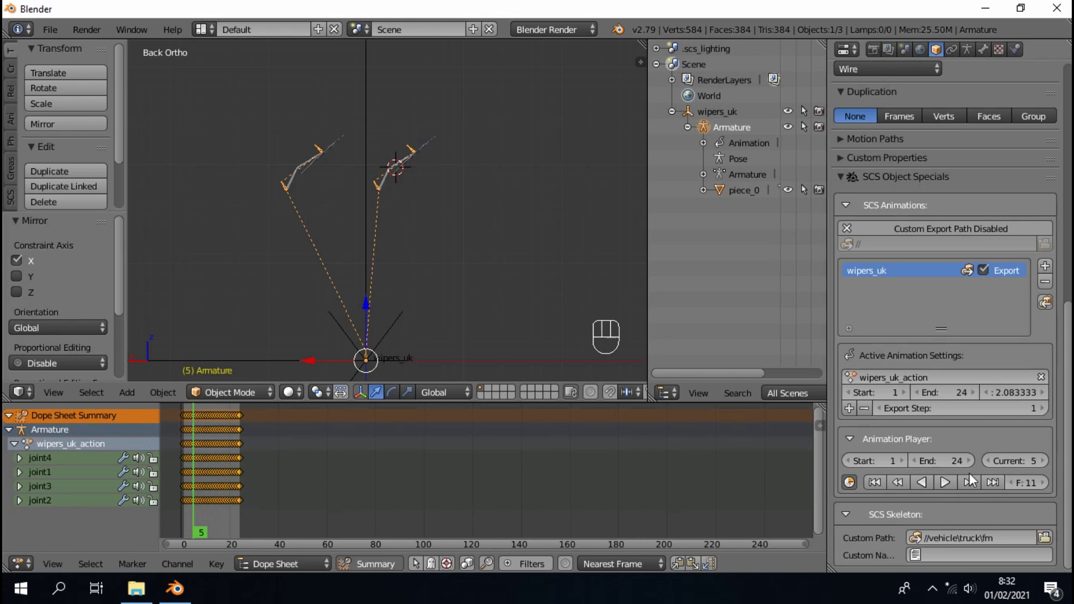
- Export the active scene in SCS format to D:\Project\vehicle\truck\fm
click(50, 29)
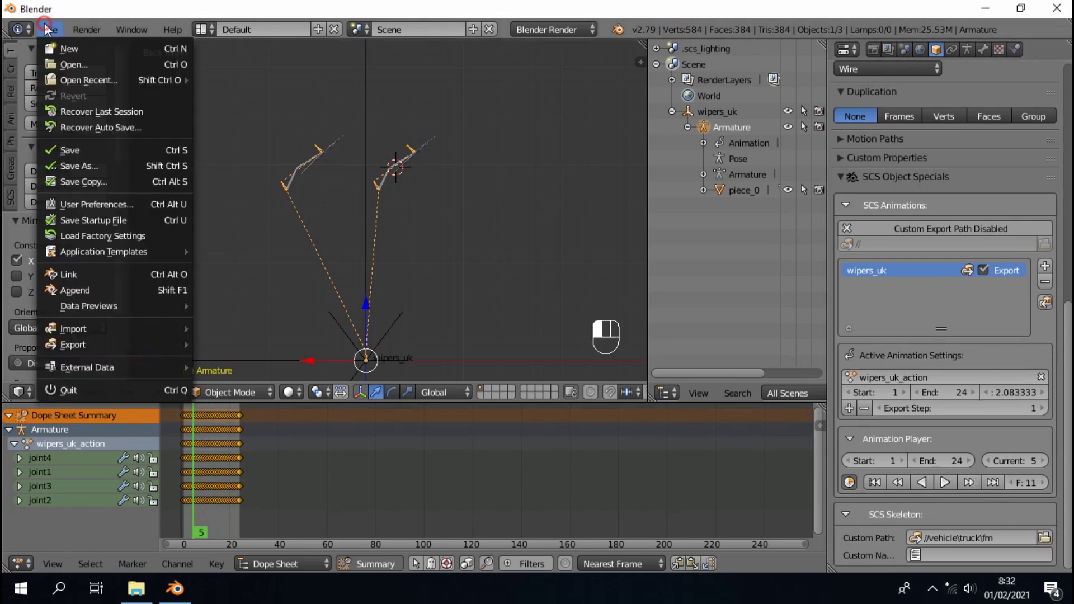
mouse_move(78, 345)
click(254, 375)
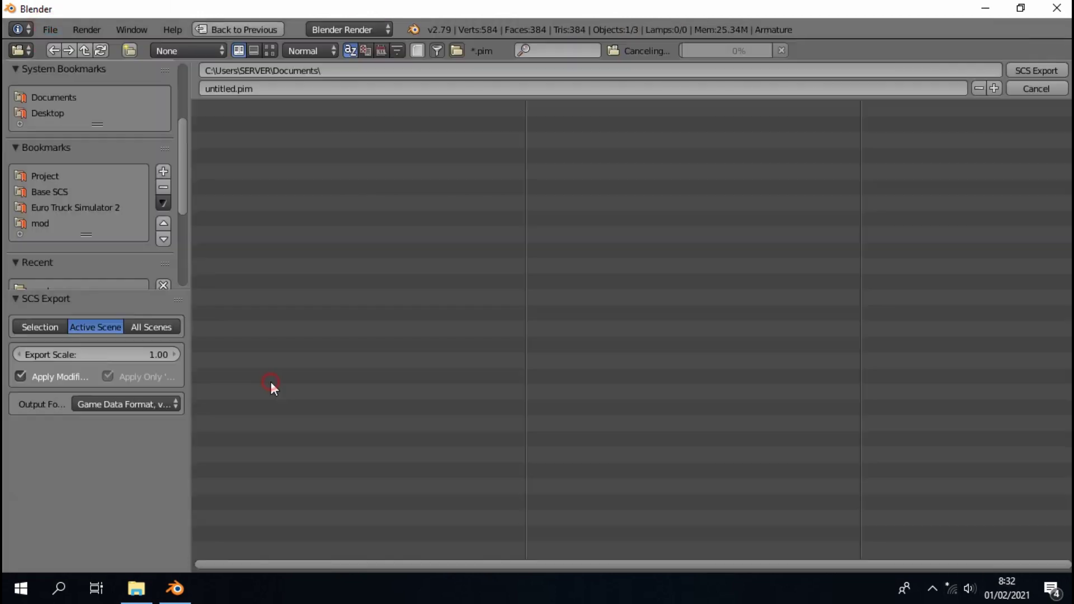
click(88, 174)
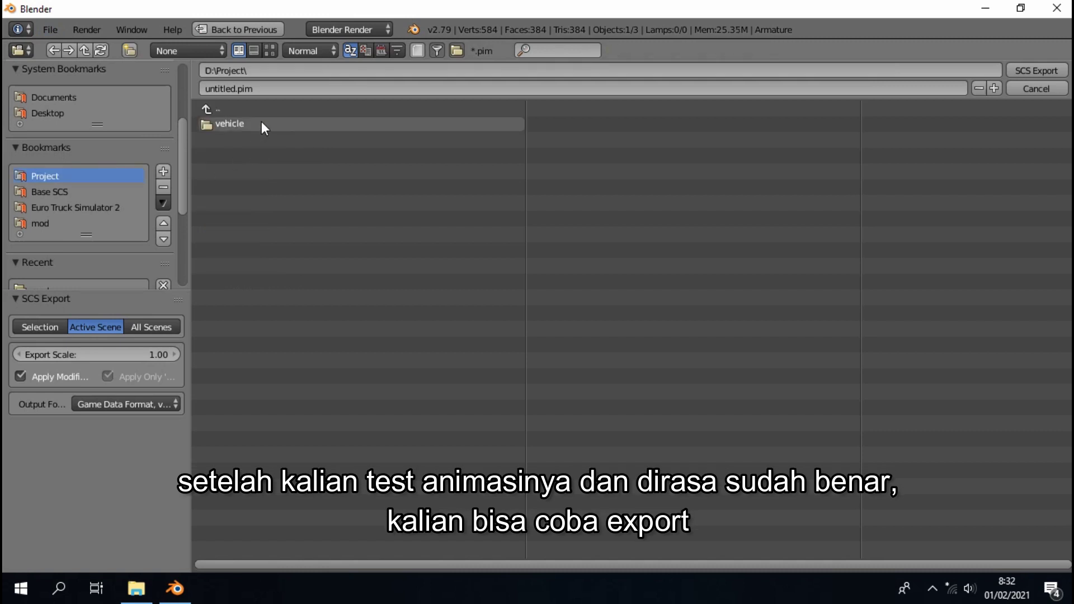
click(260, 122)
click(261, 122)
click(261, 122)
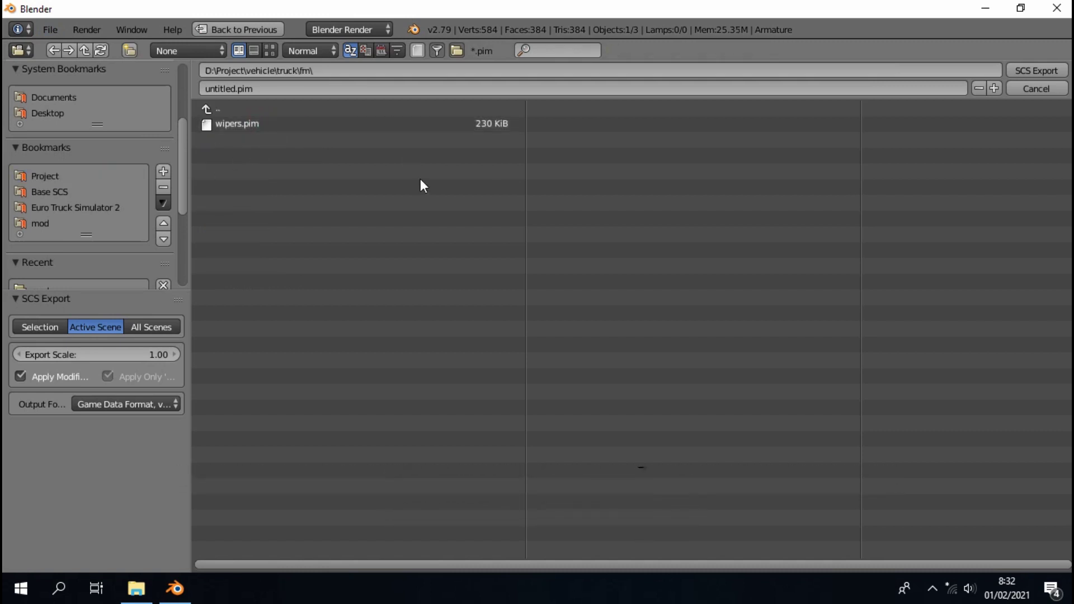
click(1047, 66)
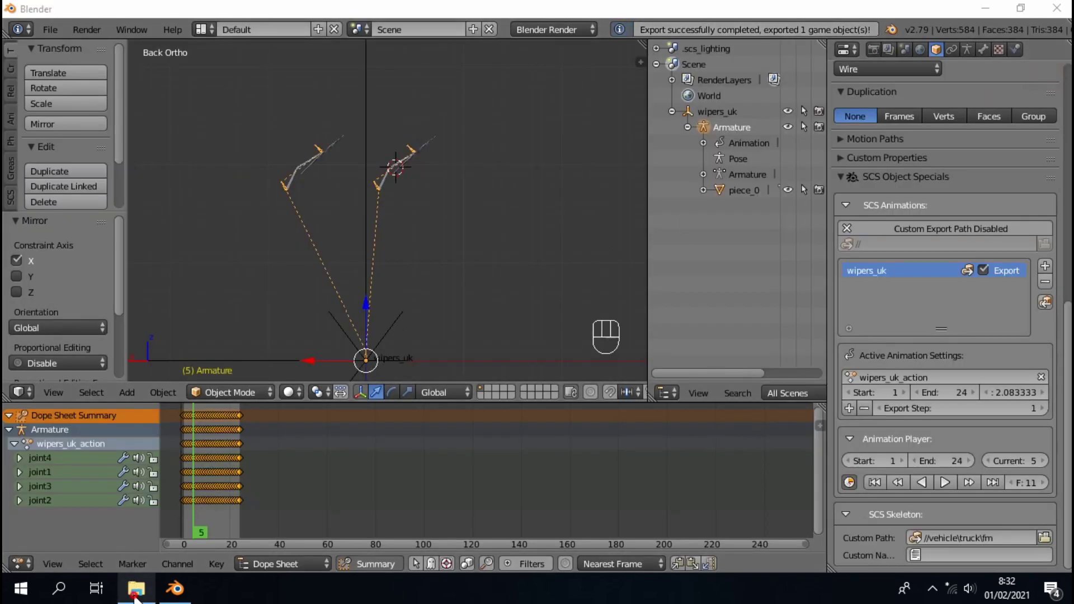
- Check the exported wipers_uk files in File Explorer under Project\vehicle\truck\fm, and return to Blender
click(136, 589)
click(540, 218)
double_click(541, 218)
double_click(557, 221)
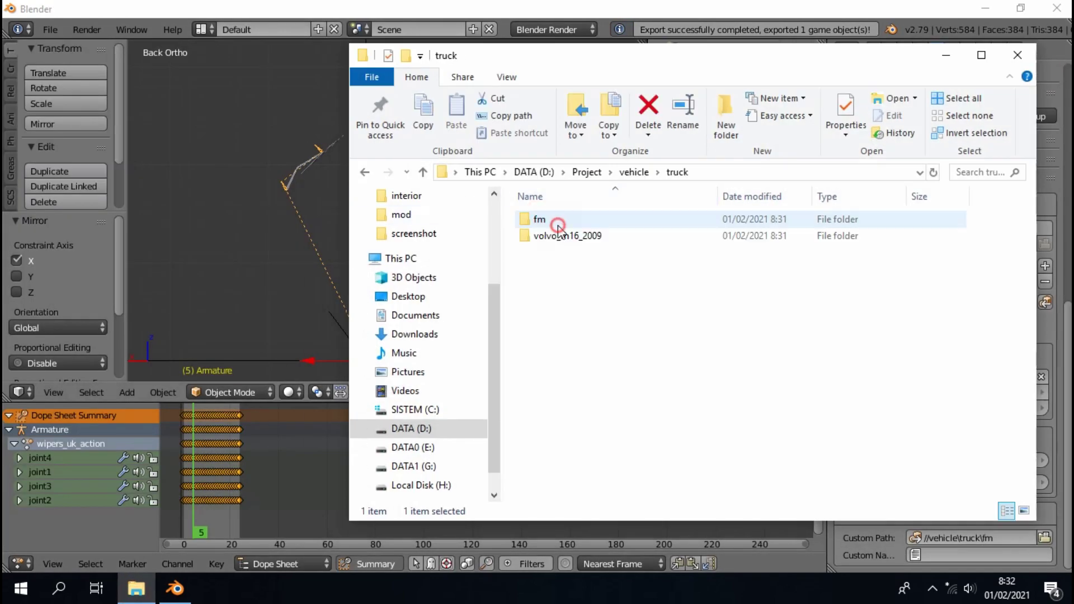
click(561, 238)
click(560, 224)
double_click(560, 224)
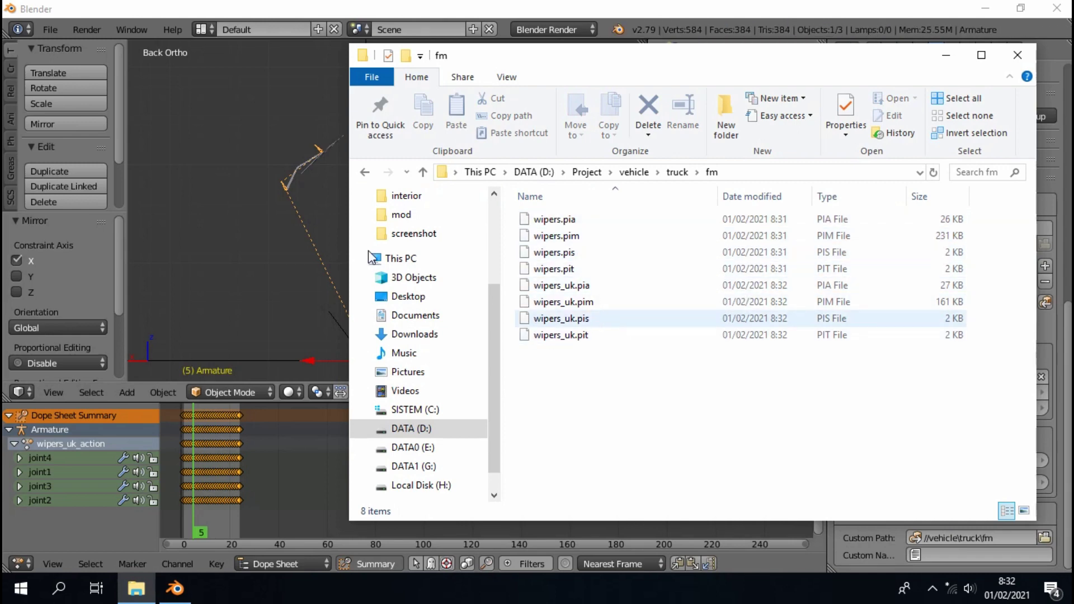
click(235, 260)
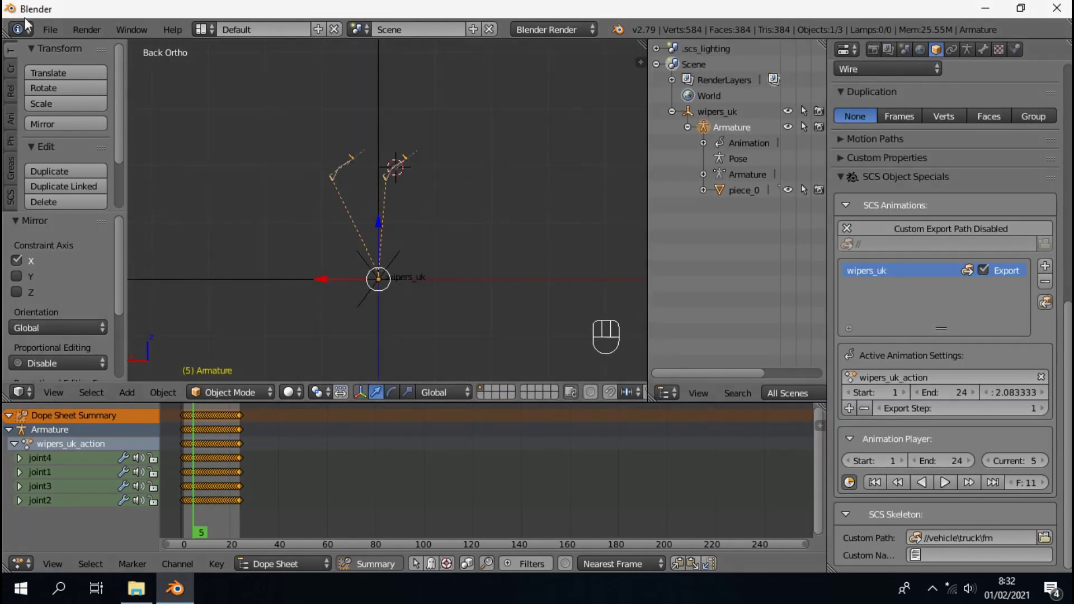
- Start a new empty file
click(50, 29)
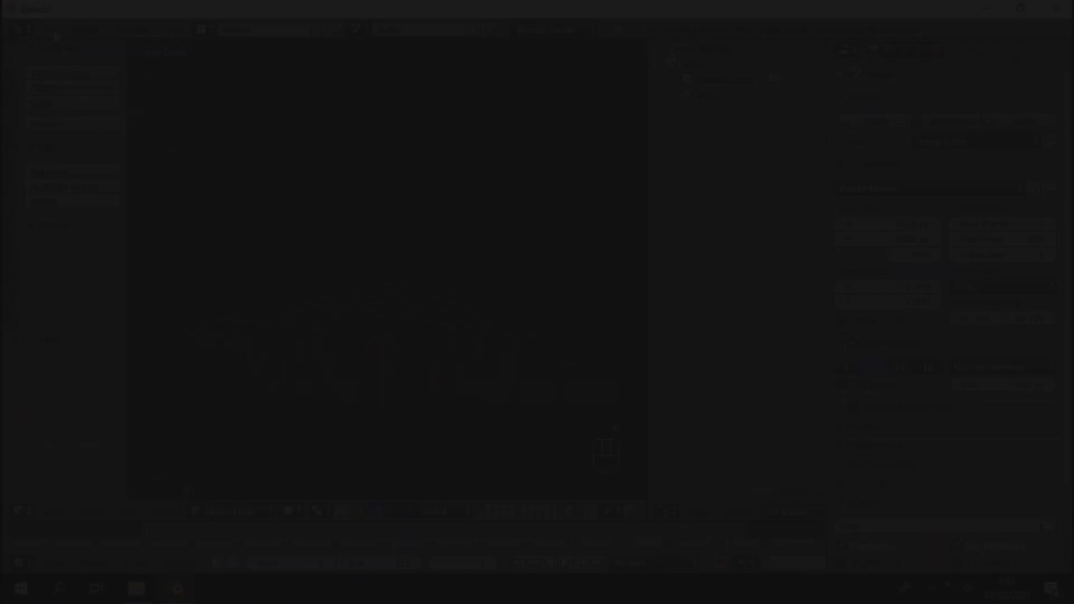
click(49, 29)
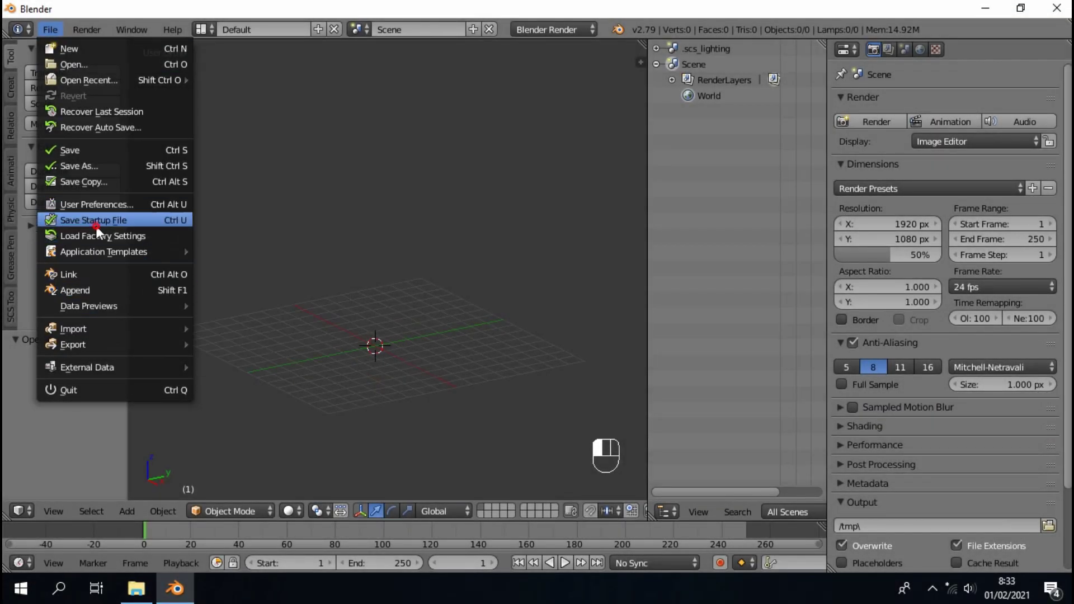
click(95, 224)
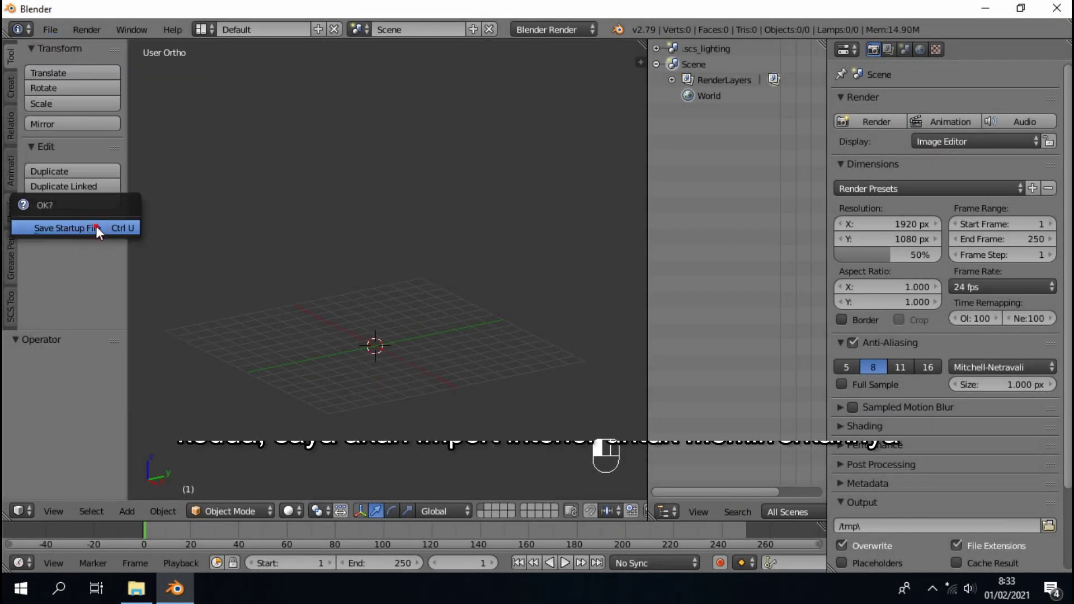
- Begin an SCS Models ConverterPIX import and add base.scs from the Euro Truck Simulator 2 folder as an extra archive
click(50, 29)
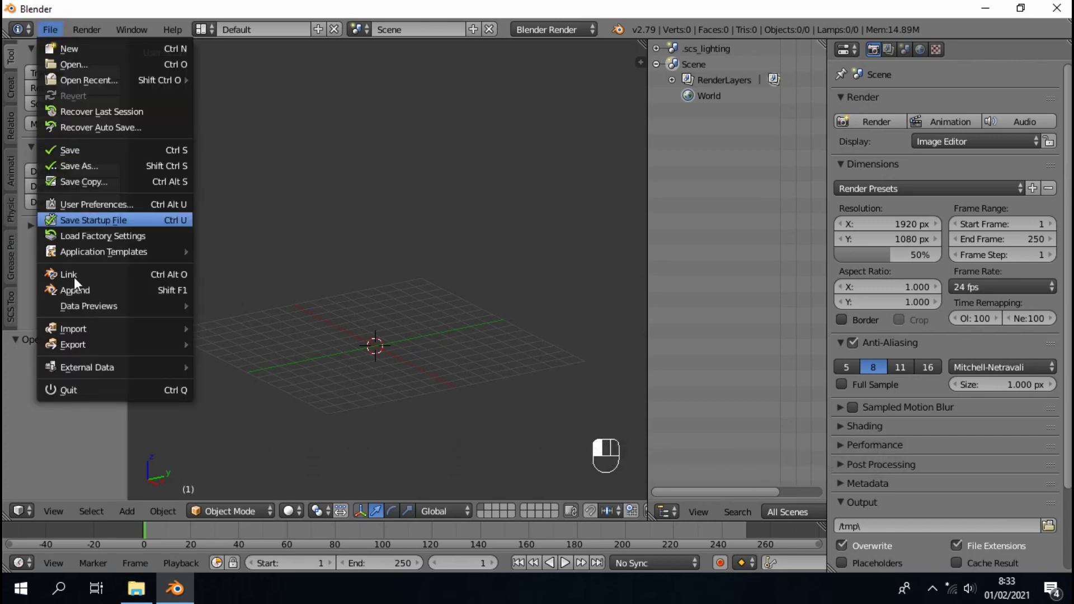
mouse_move(92, 328)
click(253, 358)
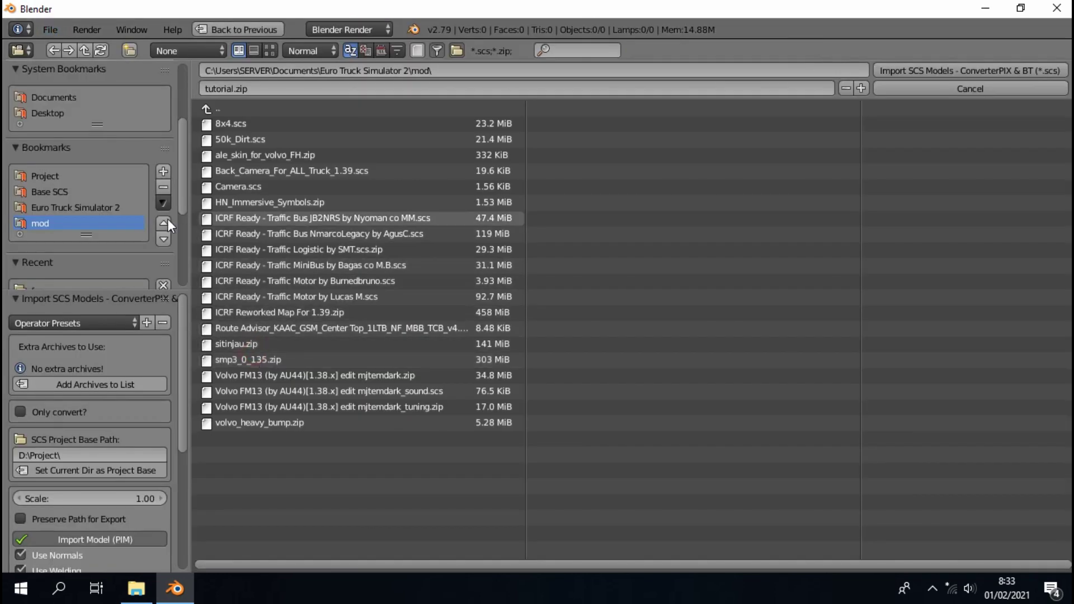
click(117, 207)
click(230, 171)
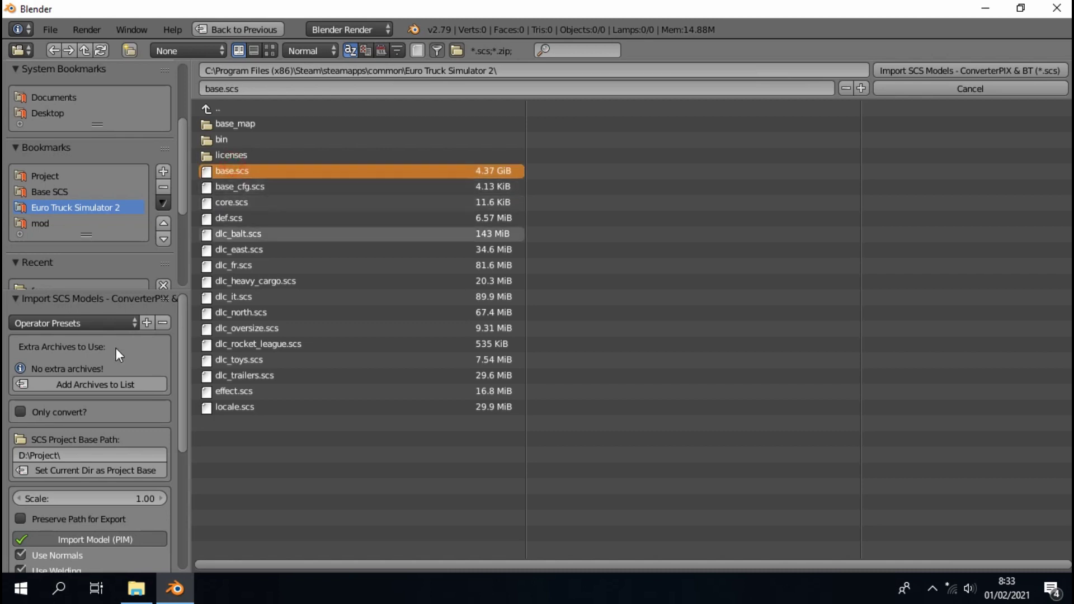
click(102, 385)
- Load Volvo FM13 (by AU44)[1.38.x] edit mjtemdark.zip from the mod folder as the archive to import from
click(71, 174)
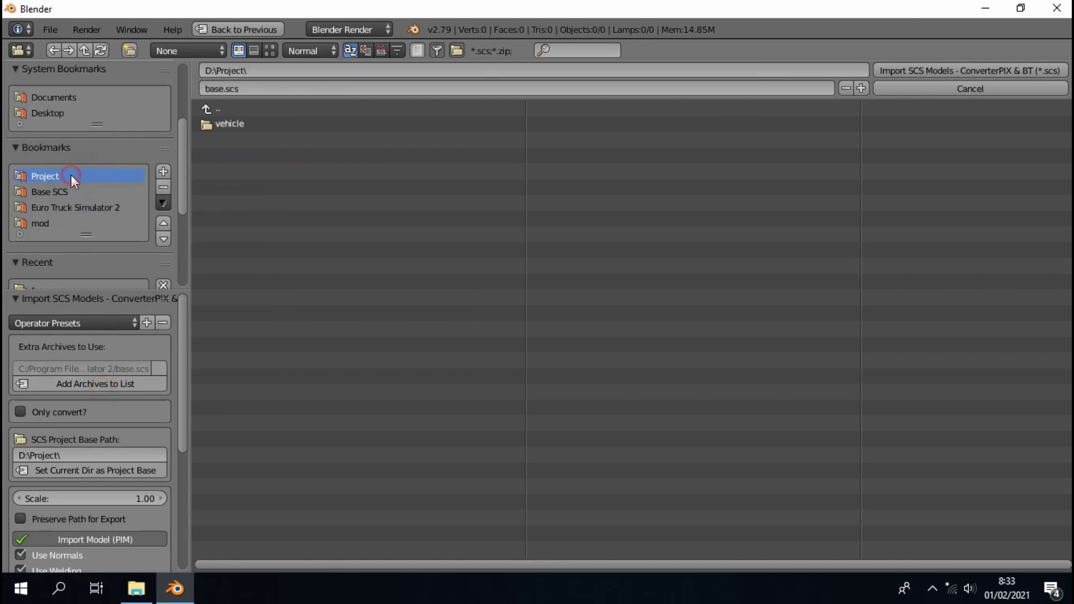
click(77, 191)
click(80, 223)
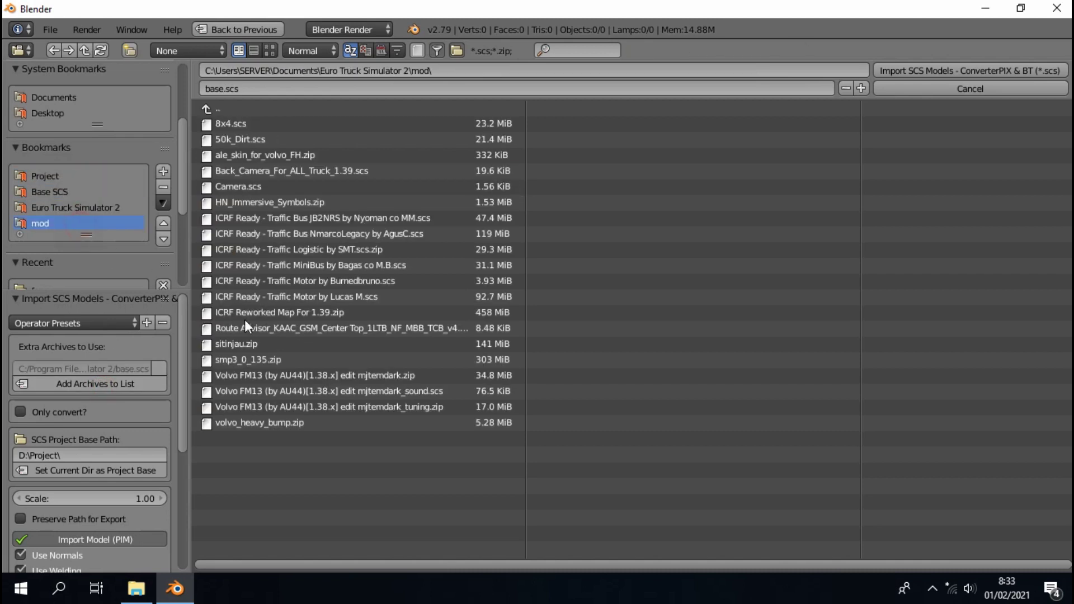
click(259, 376)
click(951, 72)
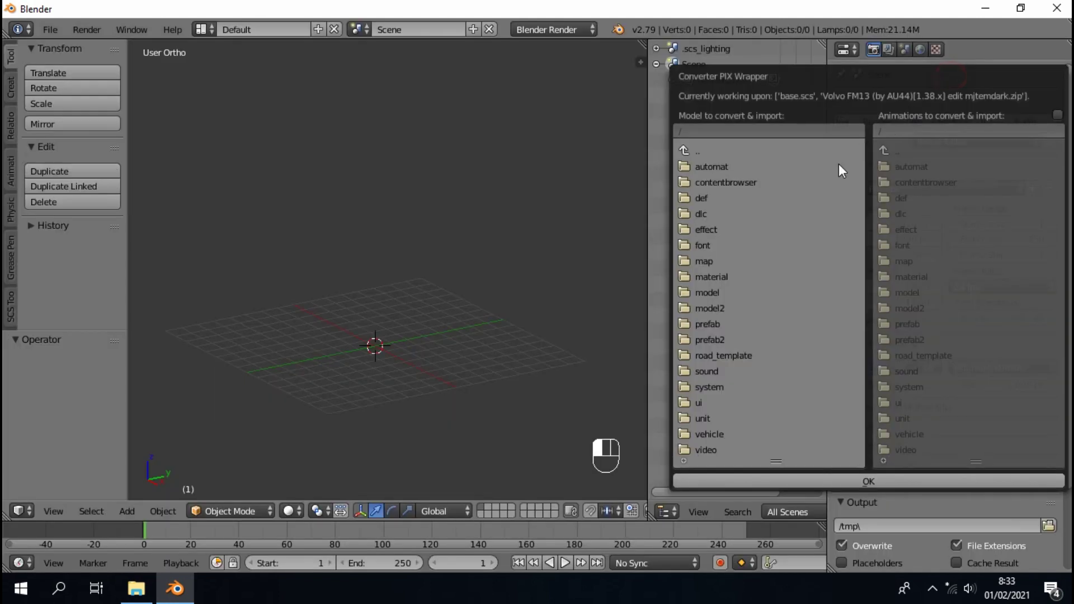
- Import model.pmg from /vehicle/truck/fm/interior without any animations
click(703, 433)
click(706, 246)
click(711, 198)
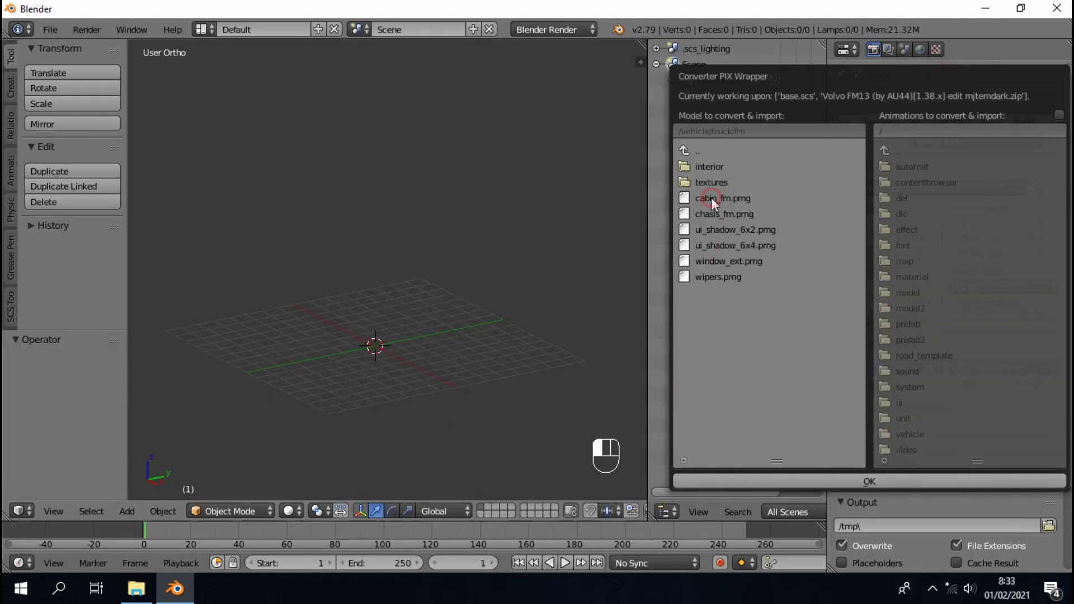
click(713, 170)
click(711, 200)
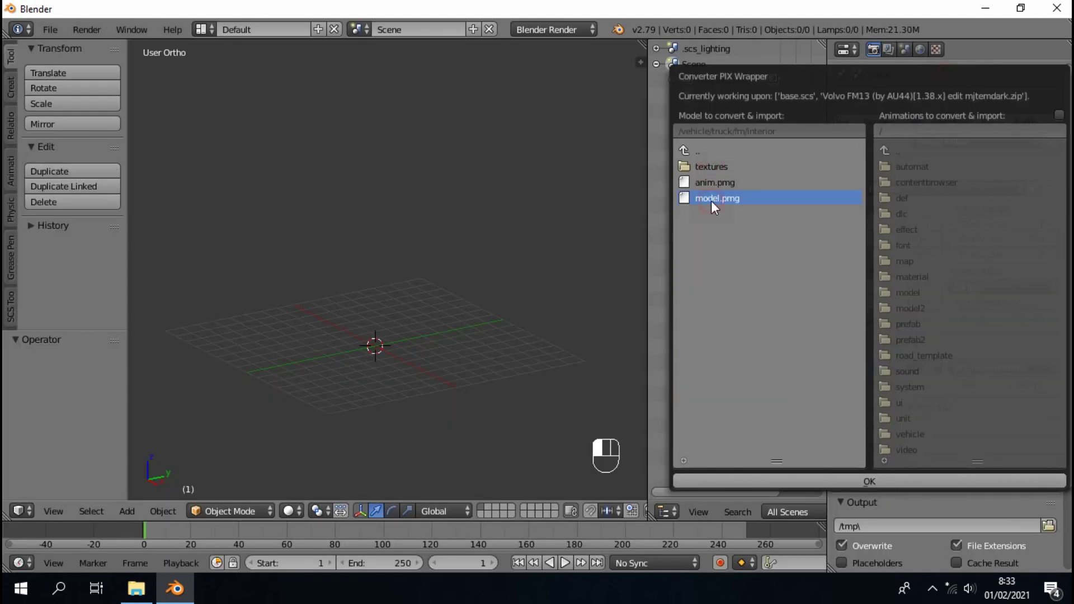
click(693, 479)
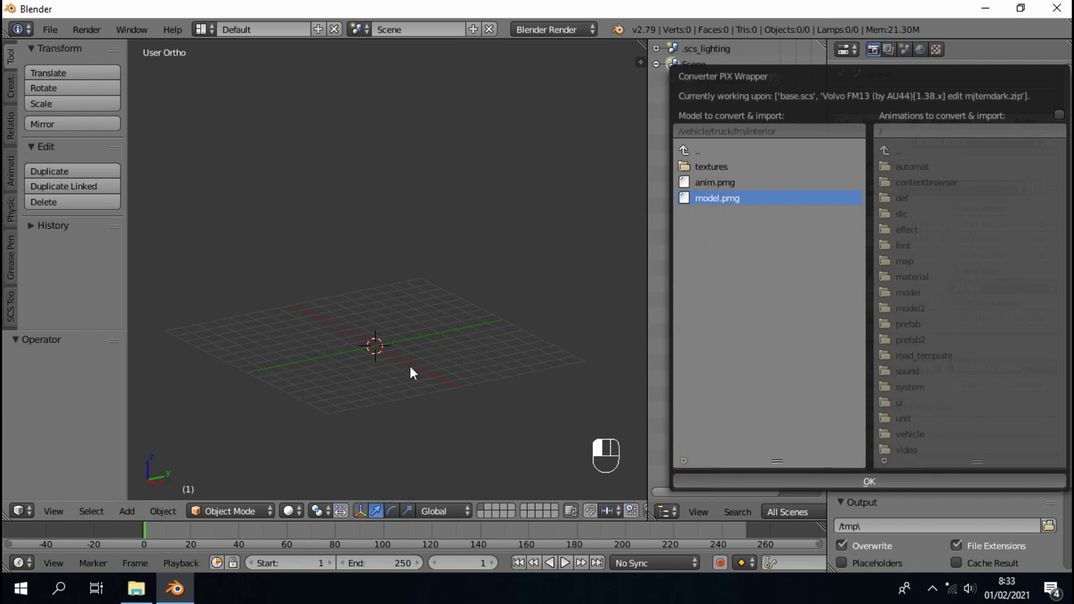
- In top view, show only the locators with the SCS visibility tools and expand the model object's children in the Outliner
key(KP_7)
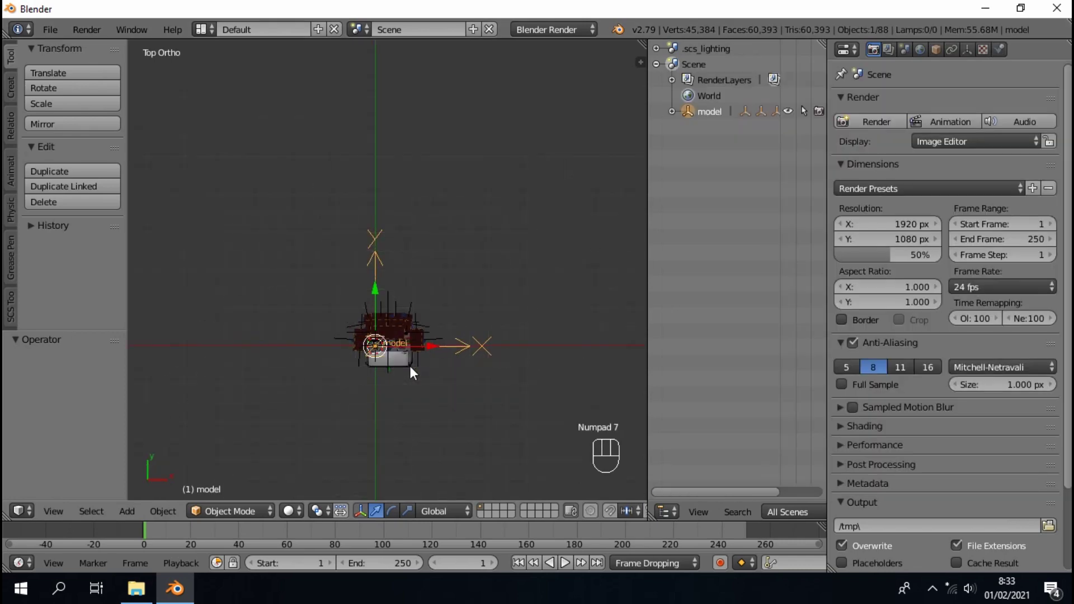
scroll(410, 366, up, 7)
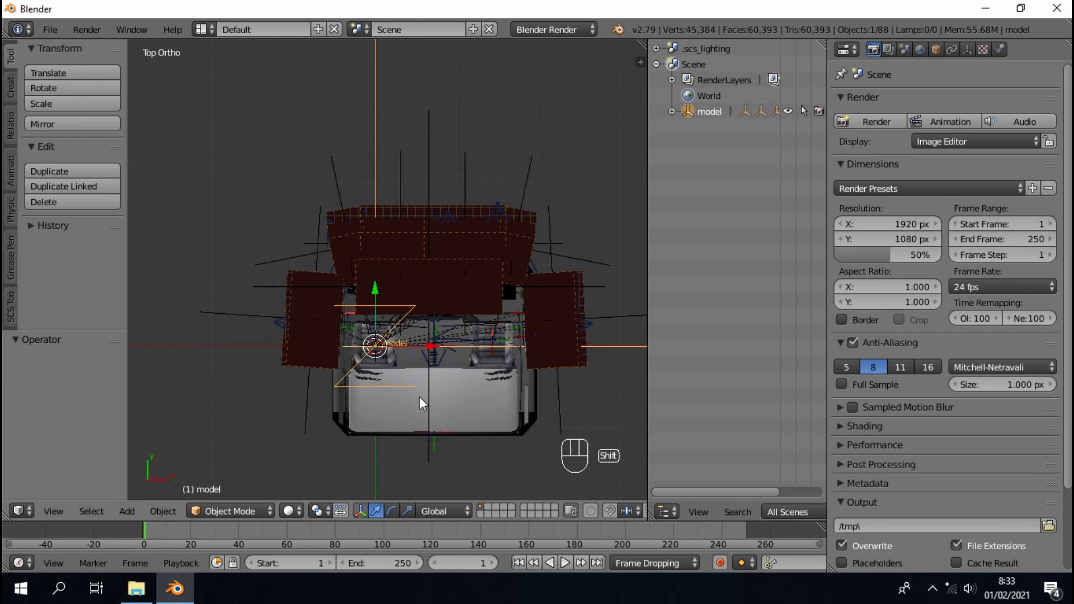
shift+middle_drag(422, 403, 380, 341)
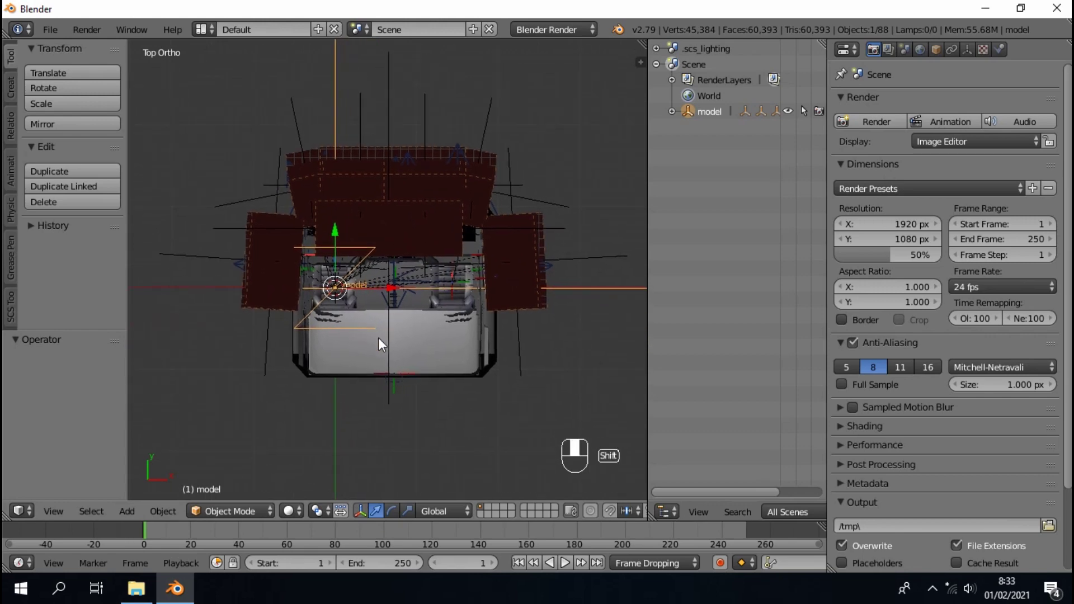
click(13, 315)
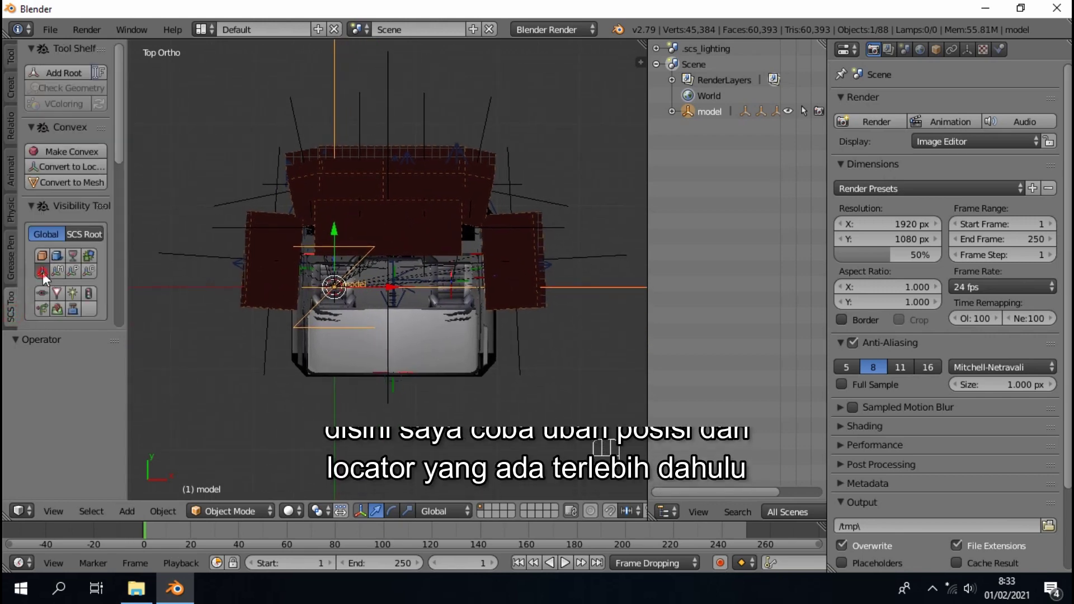
click(42, 272)
click(673, 112)
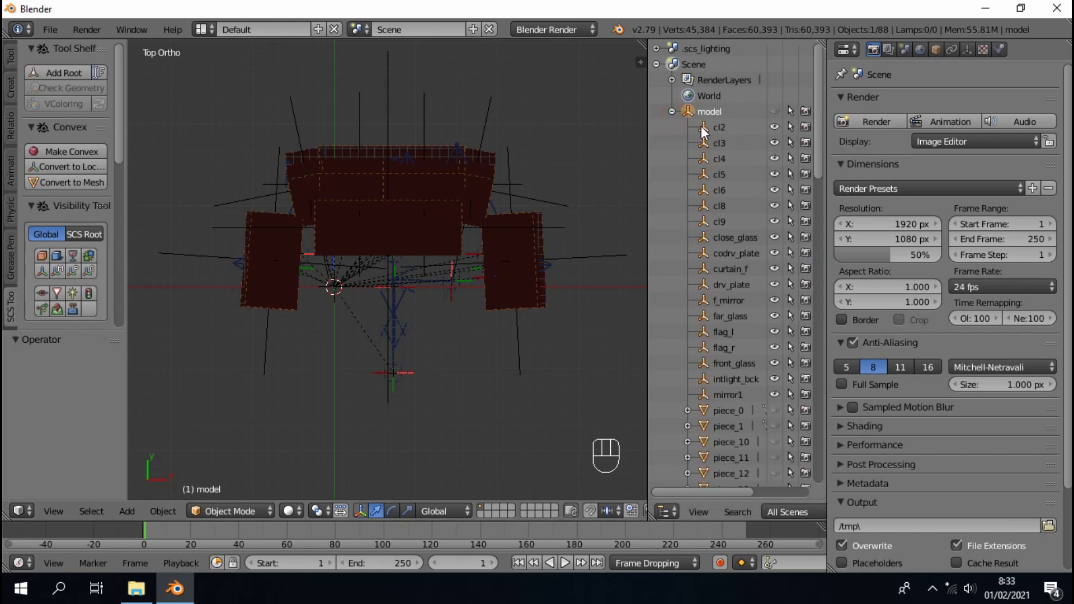
- Mirror collision locator cl2 across the centre by setting its X location to -1.10203
click(702, 127)
key(n)
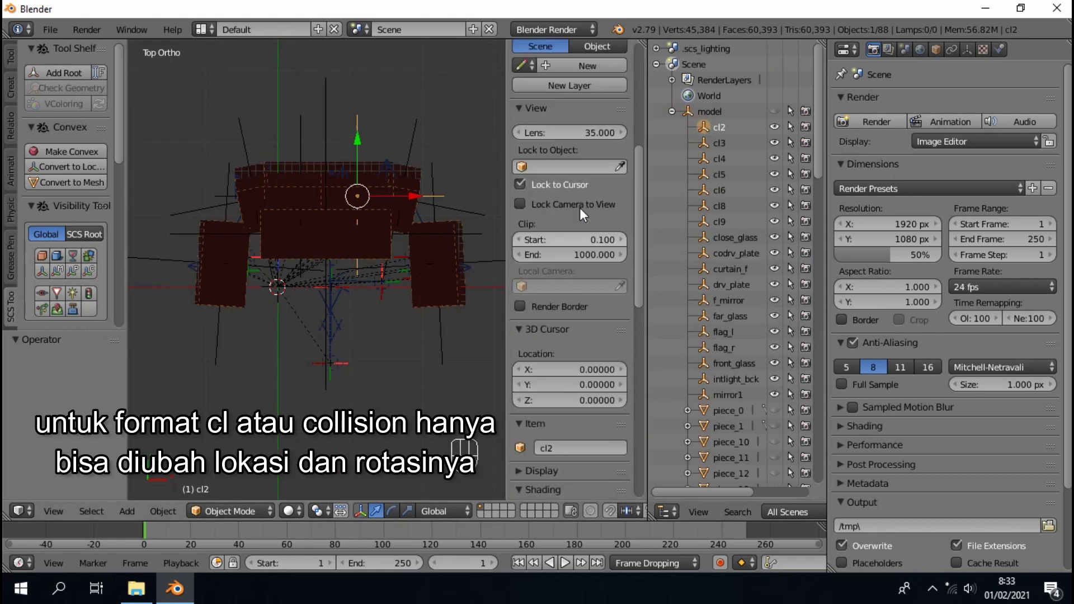
scroll(577, 202, up, 8)
click(542, 89)
key(Home)
text(-)
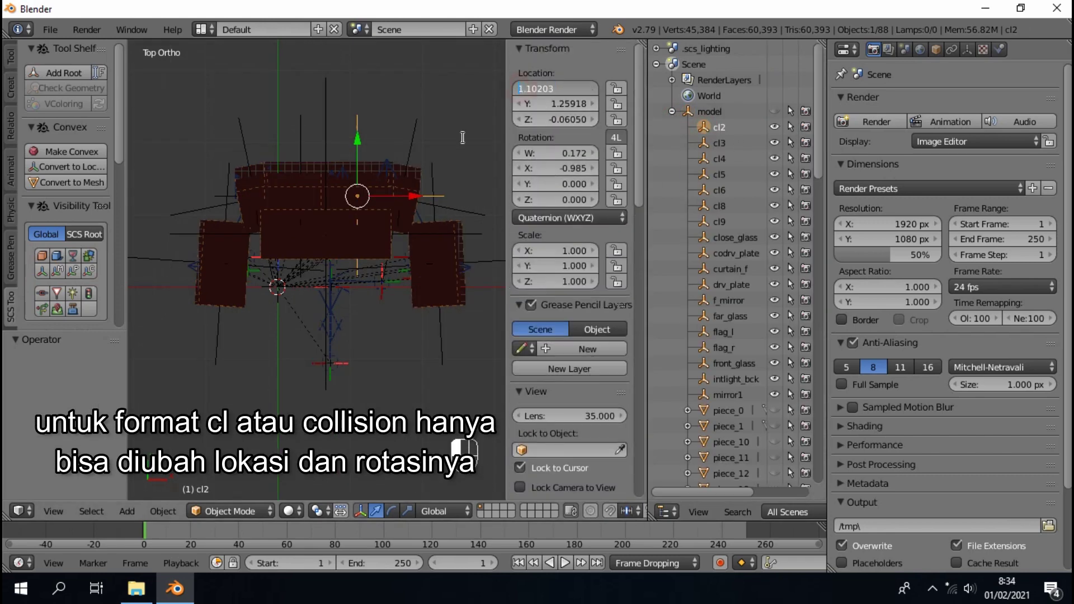
key(Return)
- Mirror collision locator cl3 by setting its X location to 0.30387
click(737, 140)
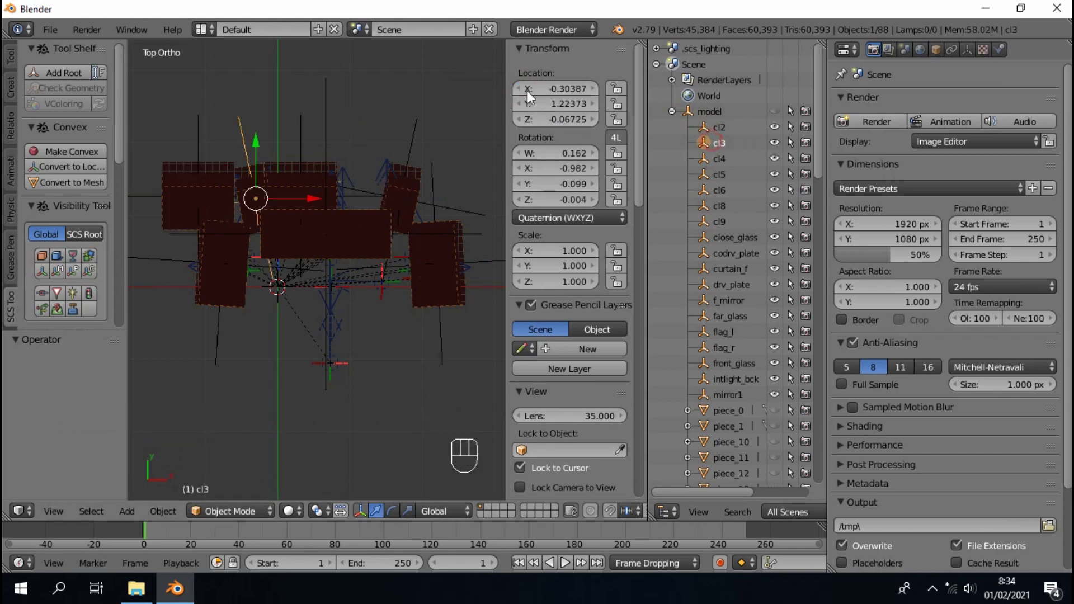
click(531, 89)
key(Home)
key(Delete)
key(Return)
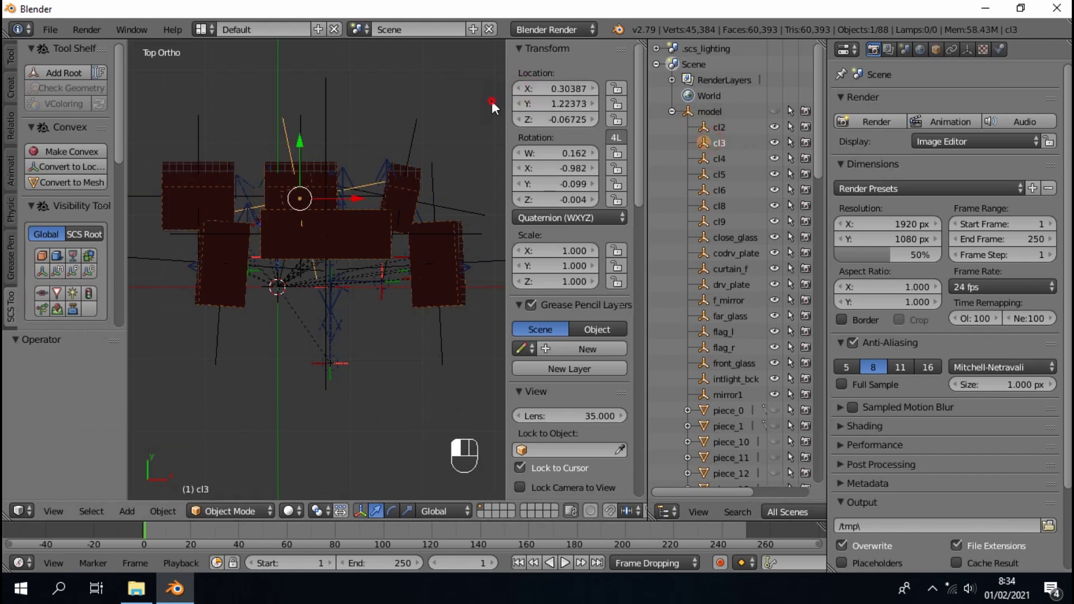
- Mirror collision locators cl4 and cl5 by setting their X locations to -0.317531 and -1.69074
click(735, 159)
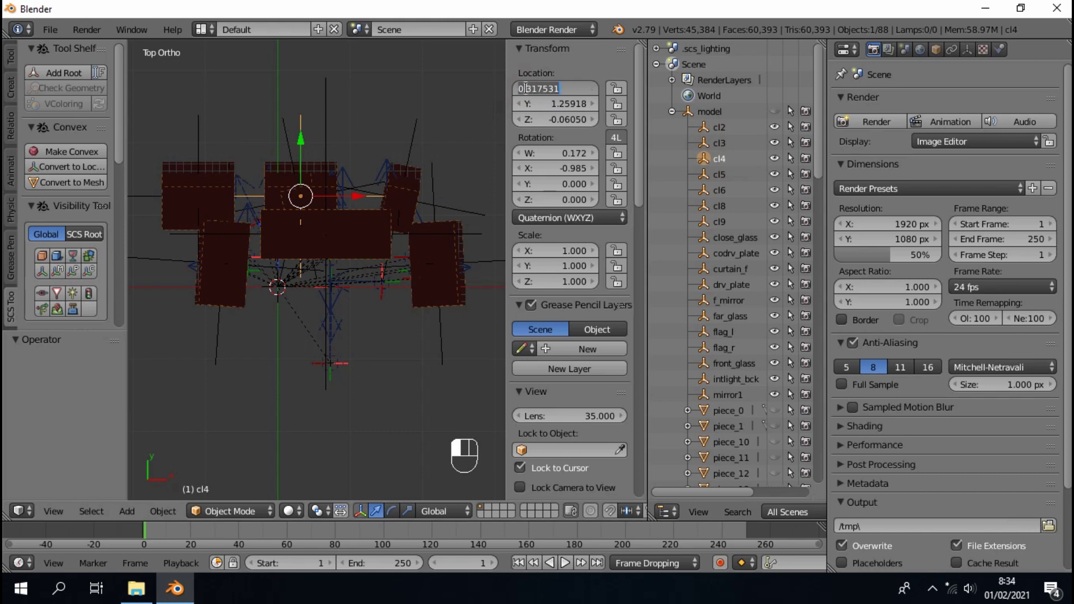
key(Return)
click(719, 175)
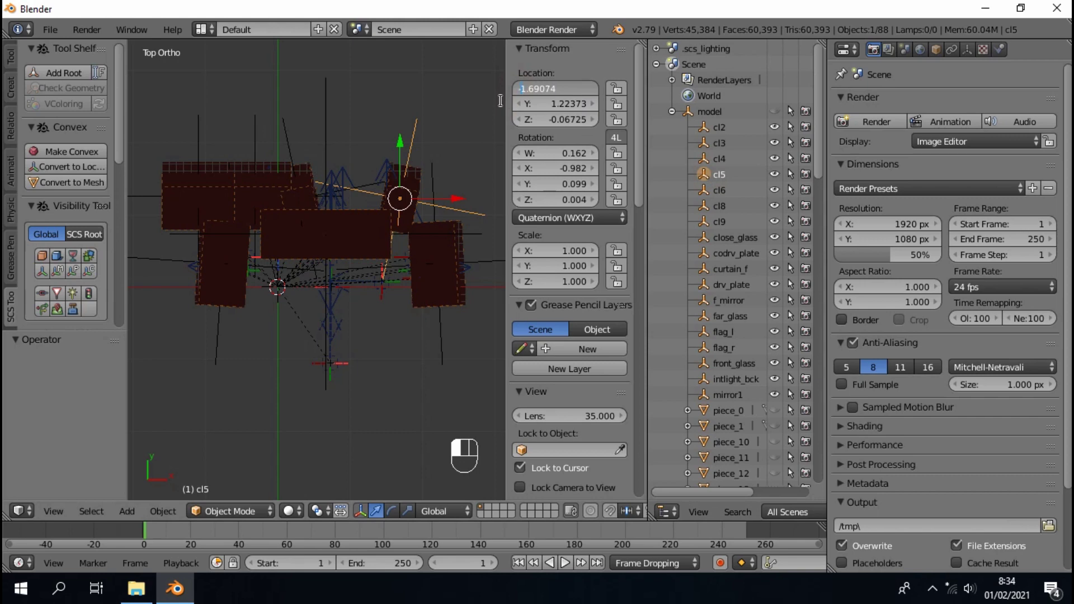
key(Return)
- Mirror collision locator cl6 across the centre by setting its X location to -0.66312
click(718, 193)
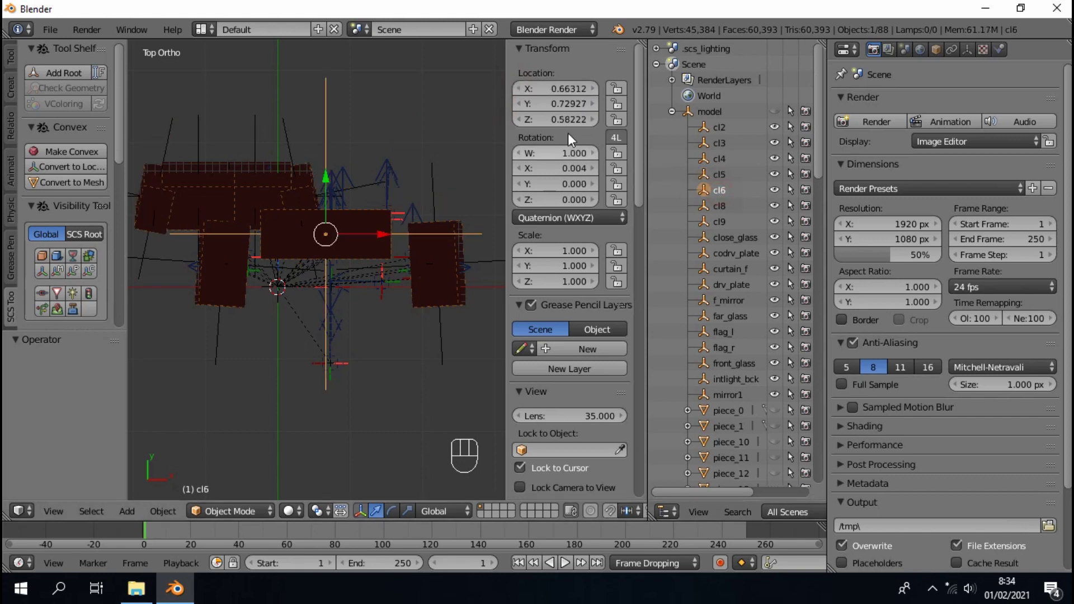
click(521, 88)
text(-)
key(Return)
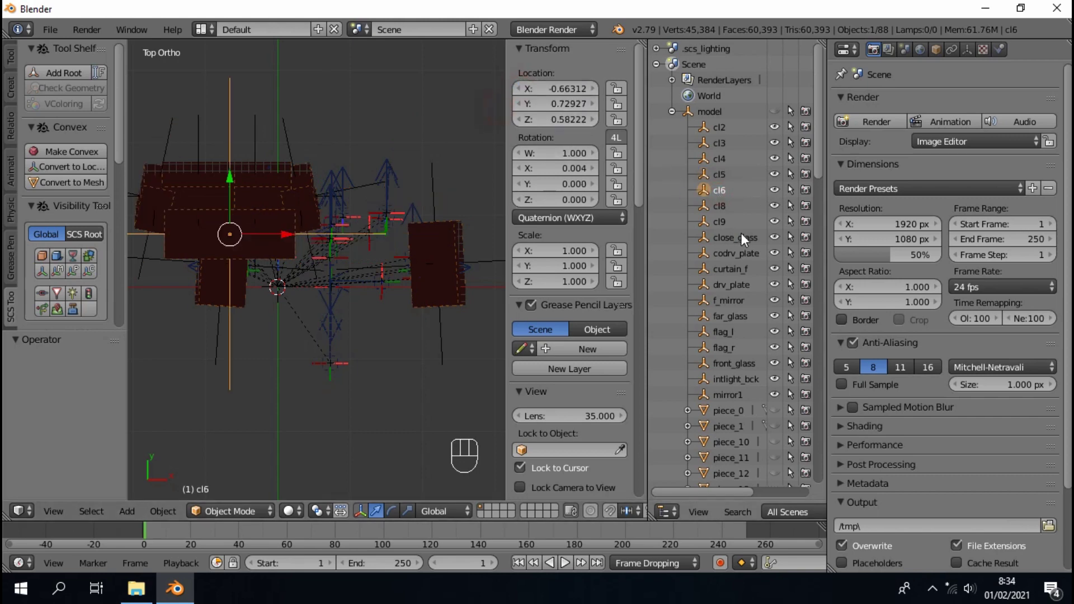
- Mirror collision locator cl8 to the opposite side by setting its X location to 0.764048
click(716, 208)
click(522, 89)
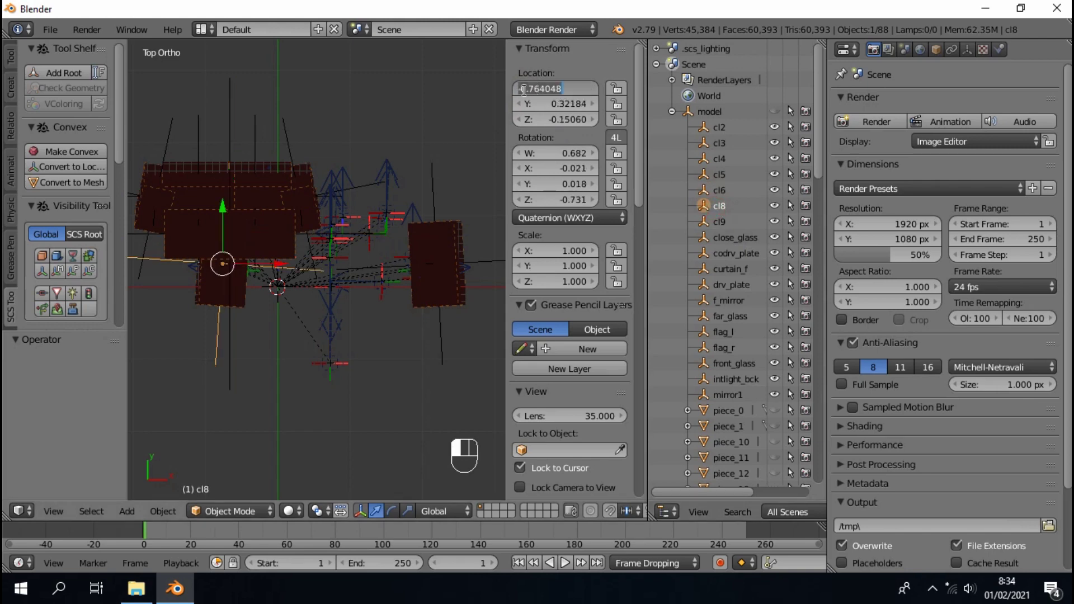
key(Delete)
key(Return)
- Mirror collision locator cl9 to the opposite side by setting its X location to -2.20303
click(719, 221)
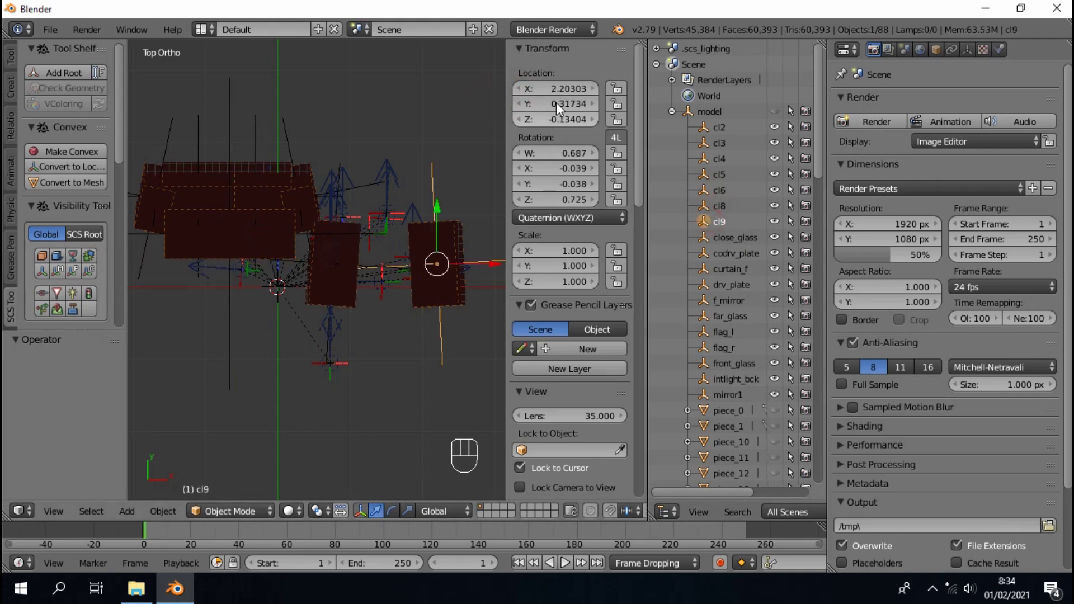
click(518, 88)
text(-)
key(Return)
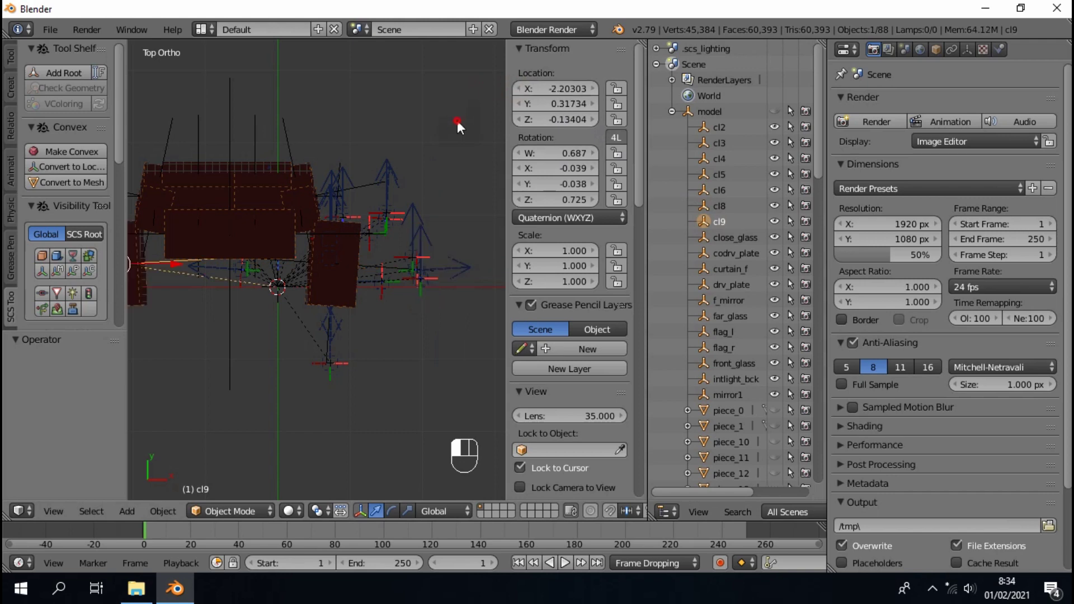
- Switch cl9's rotation mode to XYZ Euler and set its Z rotation to -93.1009°
scroll(382, 257, down, 3)
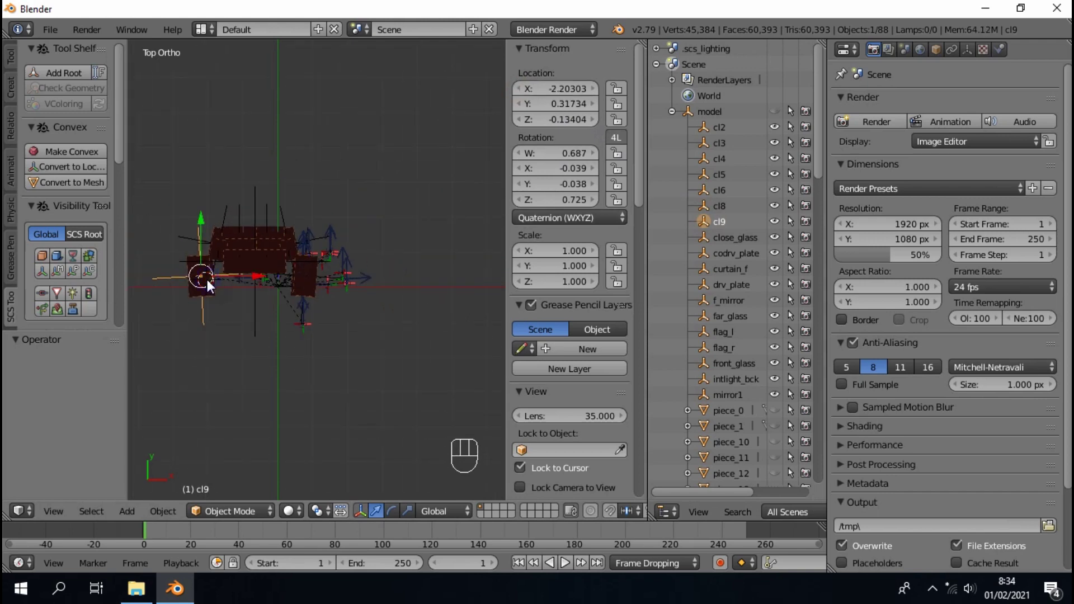
scroll(207, 280, up, 4)
click(553, 218)
click(541, 182)
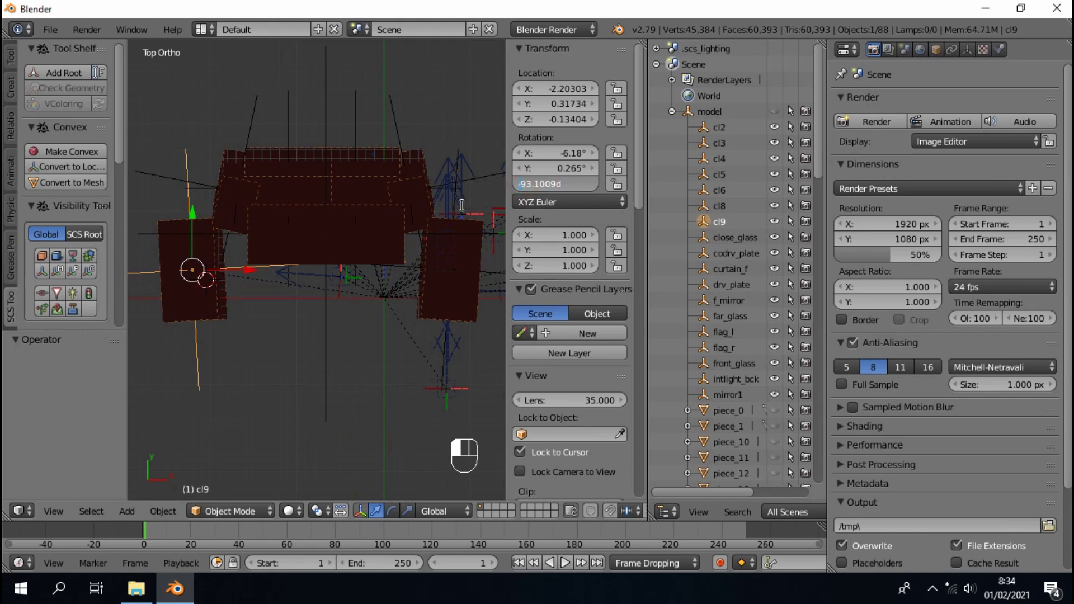
key(Return)
- Switch cl8's rotation mode to XYZ Euler and set its Z rotation to 93.9°
click(716, 205)
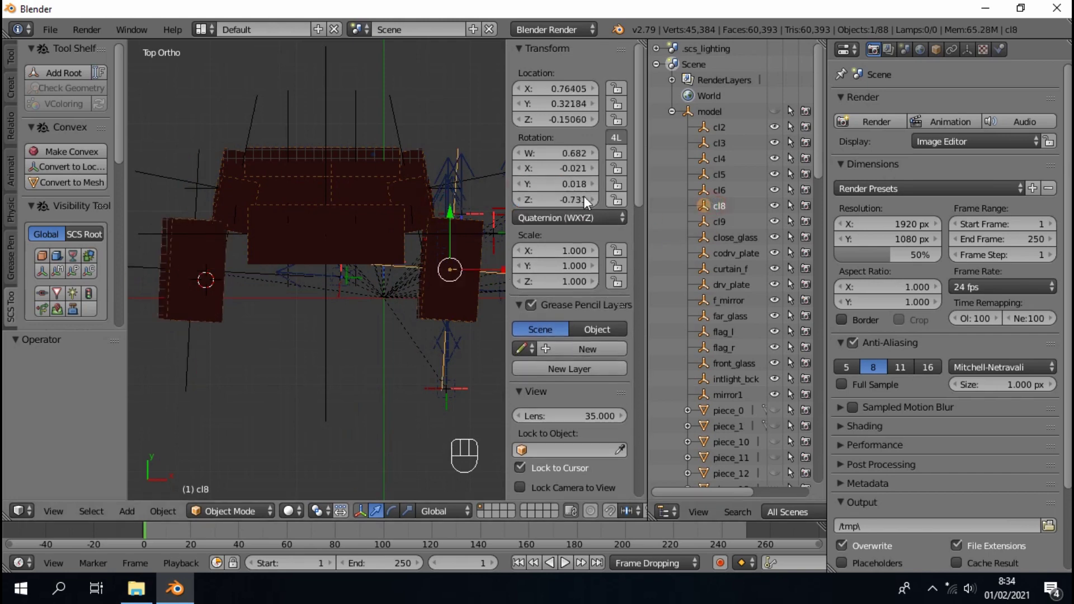
click(554, 218)
click(535, 184)
click(535, 184)
click(526, 185)
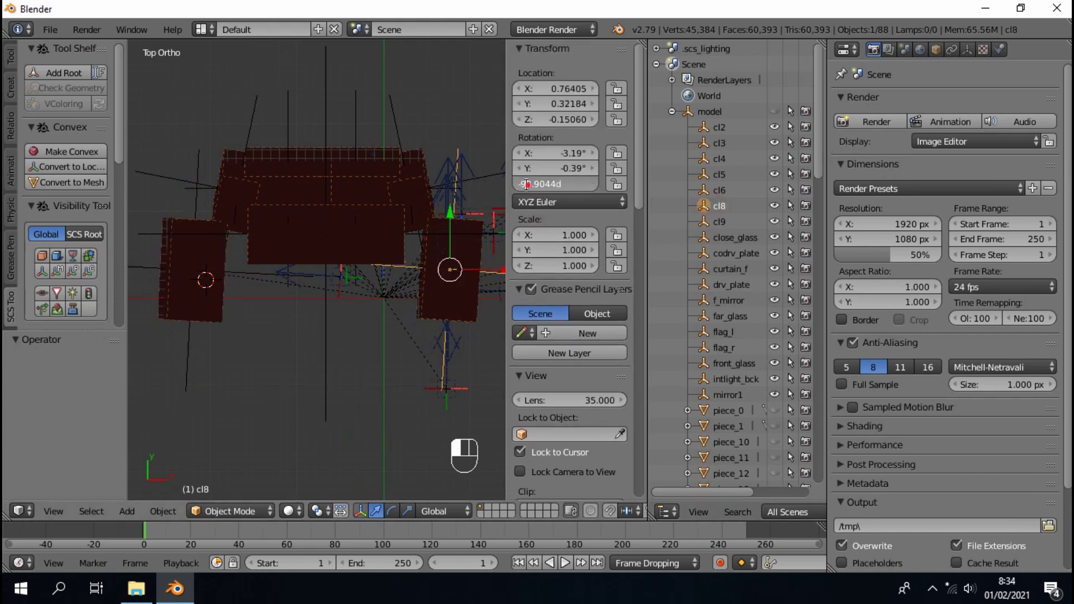
key(Return)
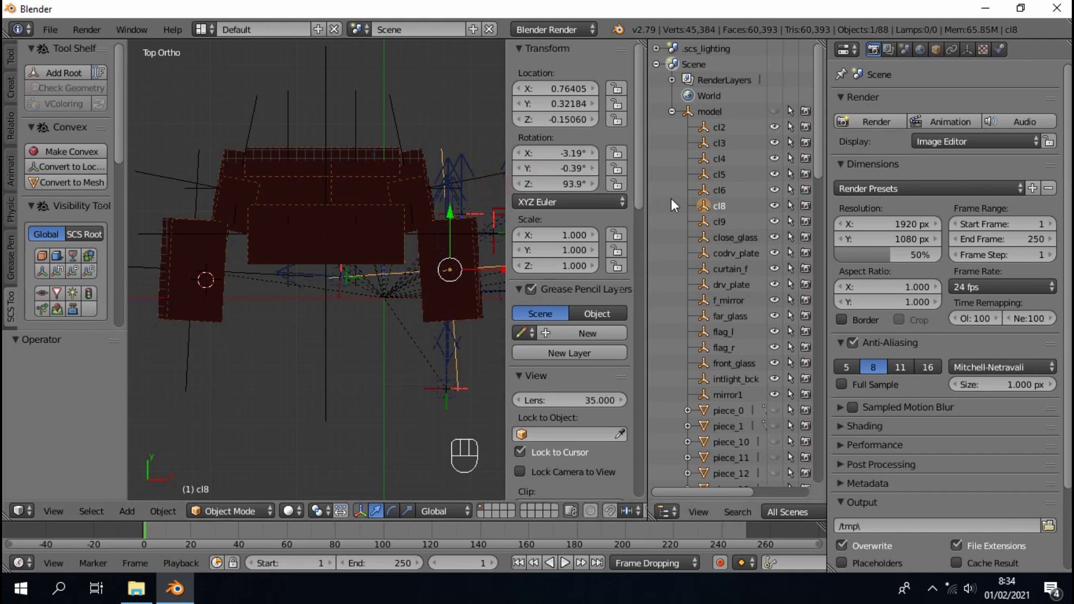
- Switch cl5's rotation mode to XYZ Euler and set its Z rotation to 11.1759°
click(709, 190)
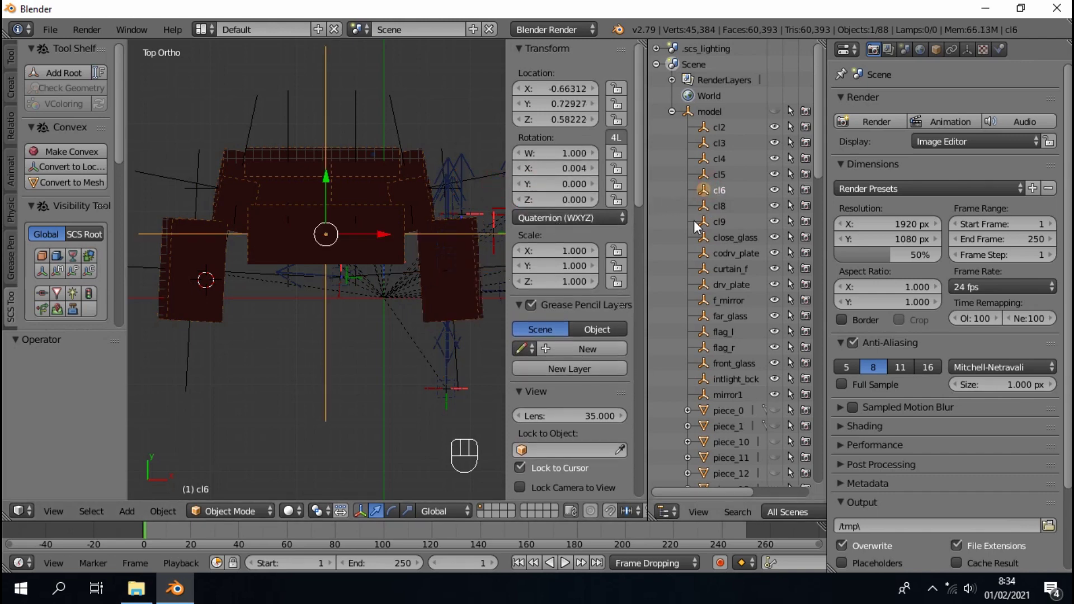
click(714, 178)
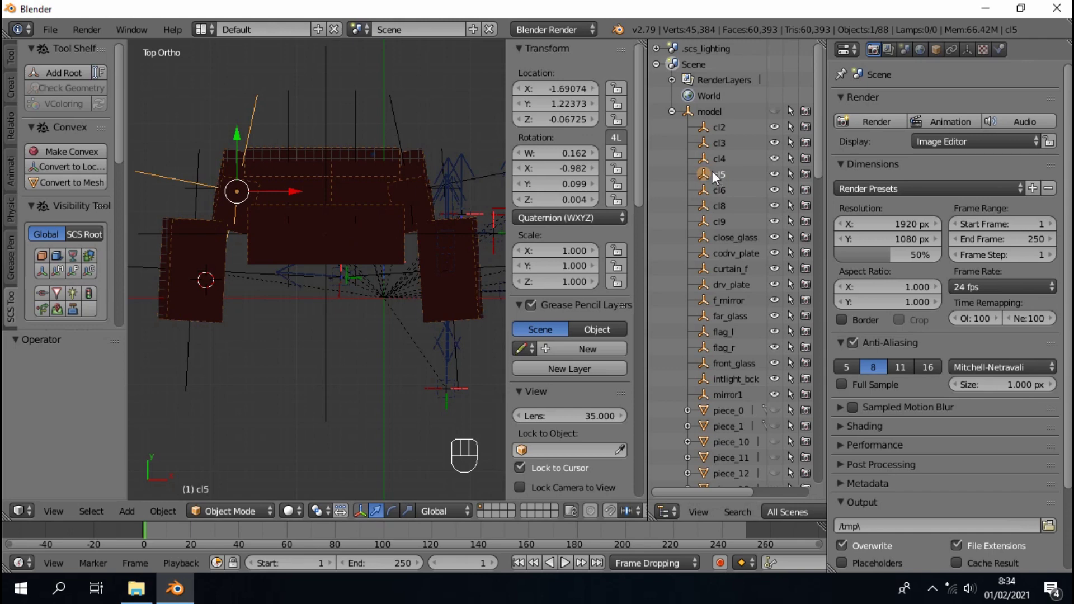
click(532, 220)
click(539, 196)
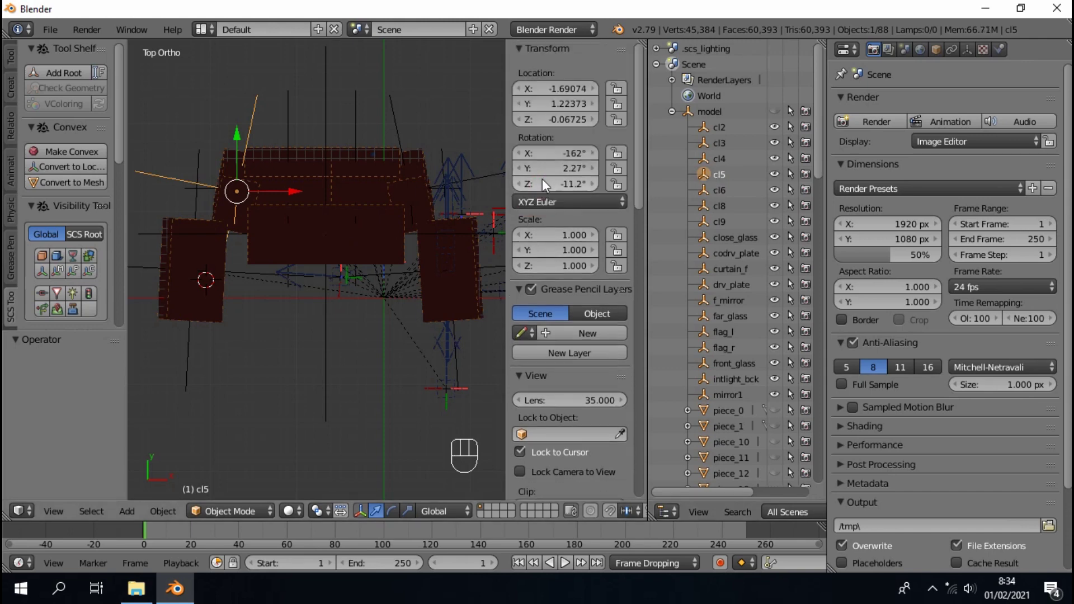
click(528, 184)
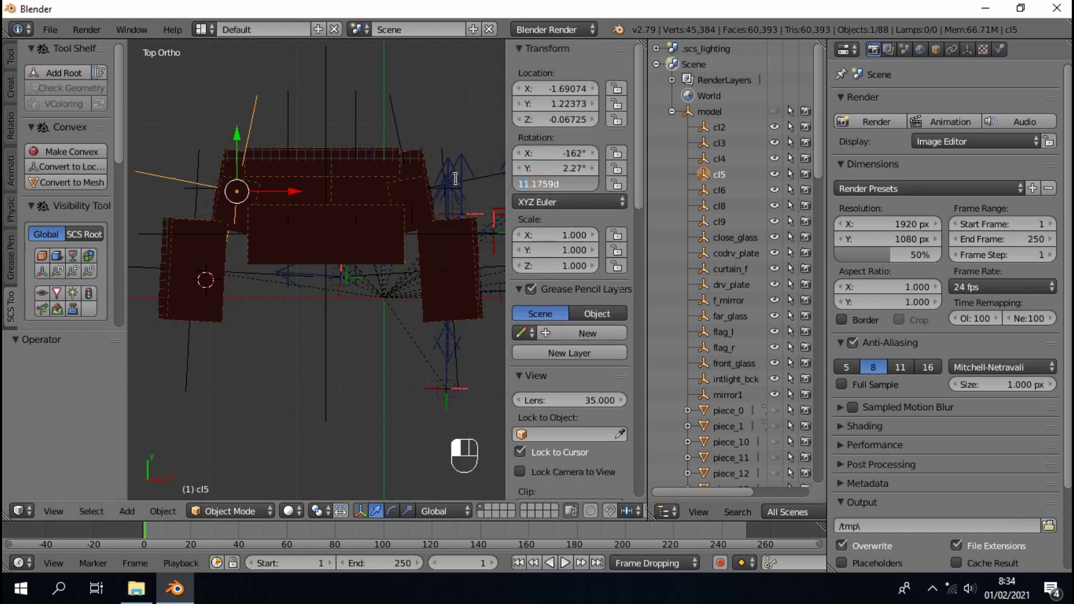
key(Return)
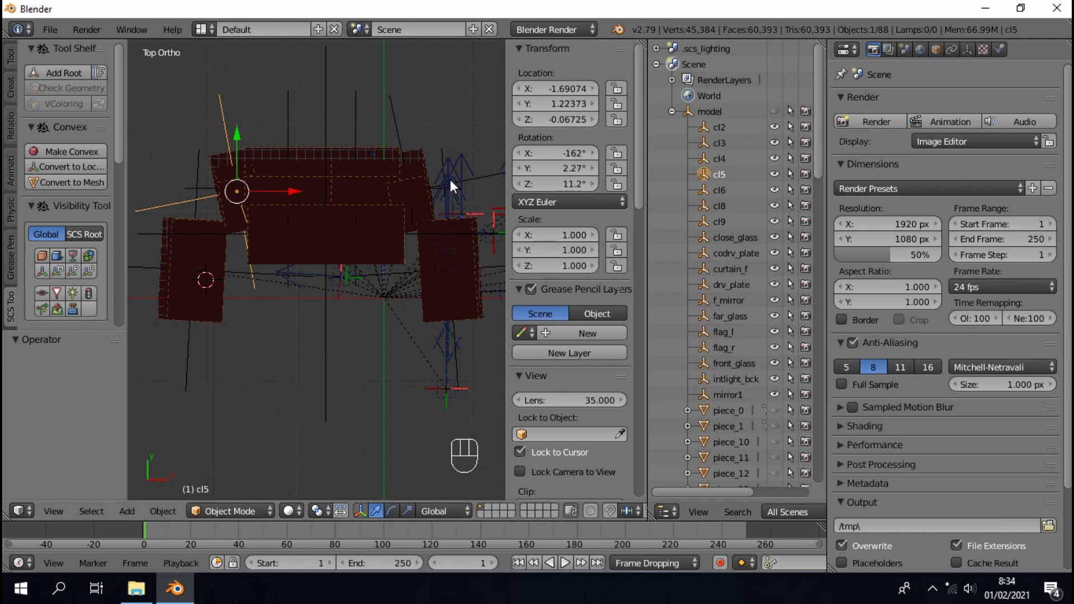
- Switch cl3's rotation mode to XYZ Euler and set its Z rotation to -11.2°
click(723, 127)
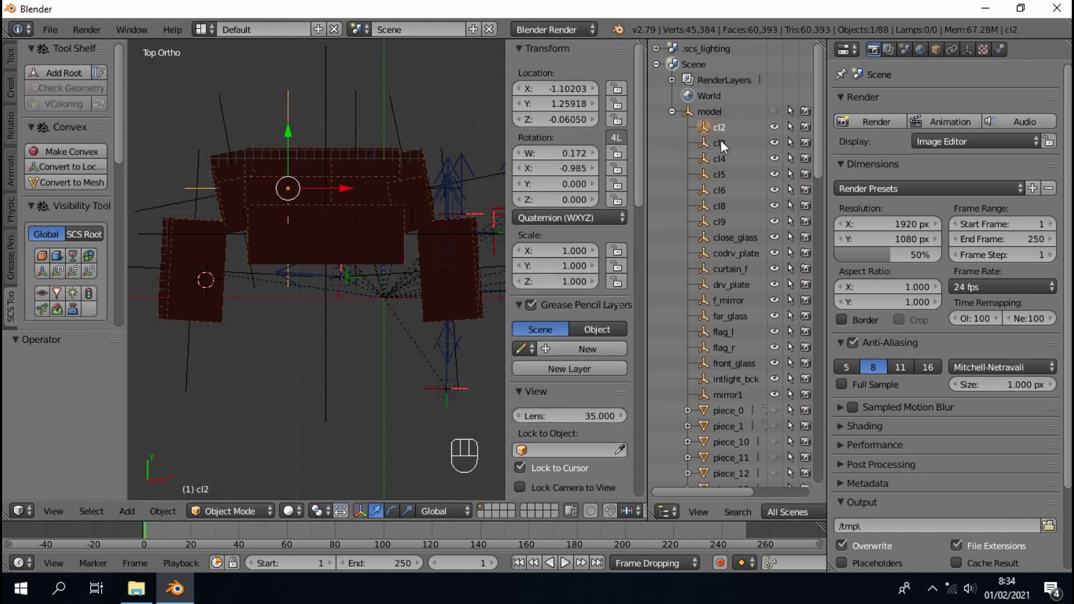
click(720, 144)
click(579, 218)
click(557, 178)
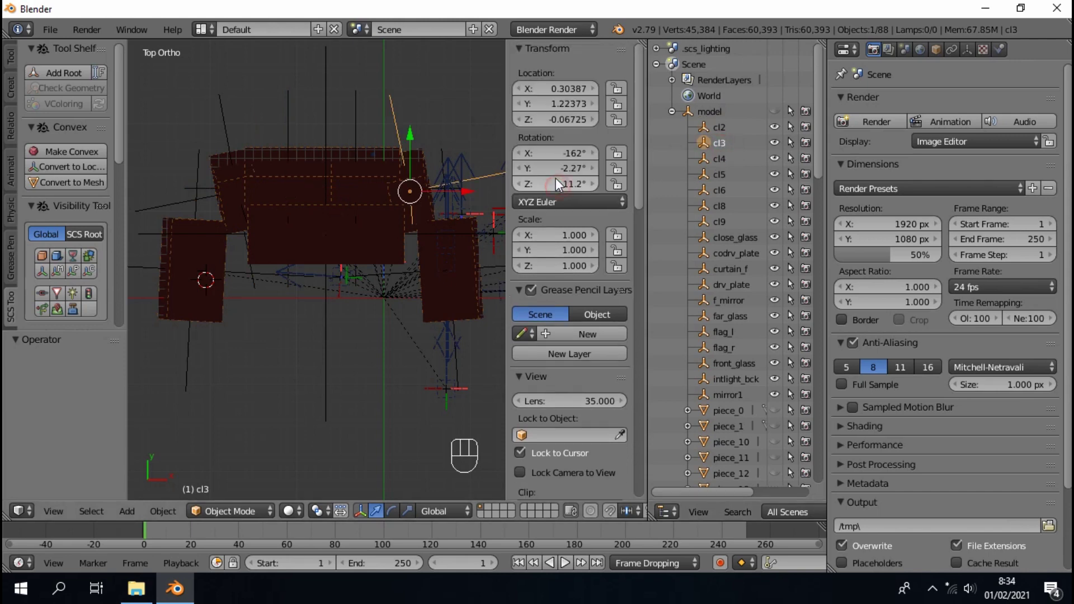
click(538, 183)
text(-11.2)
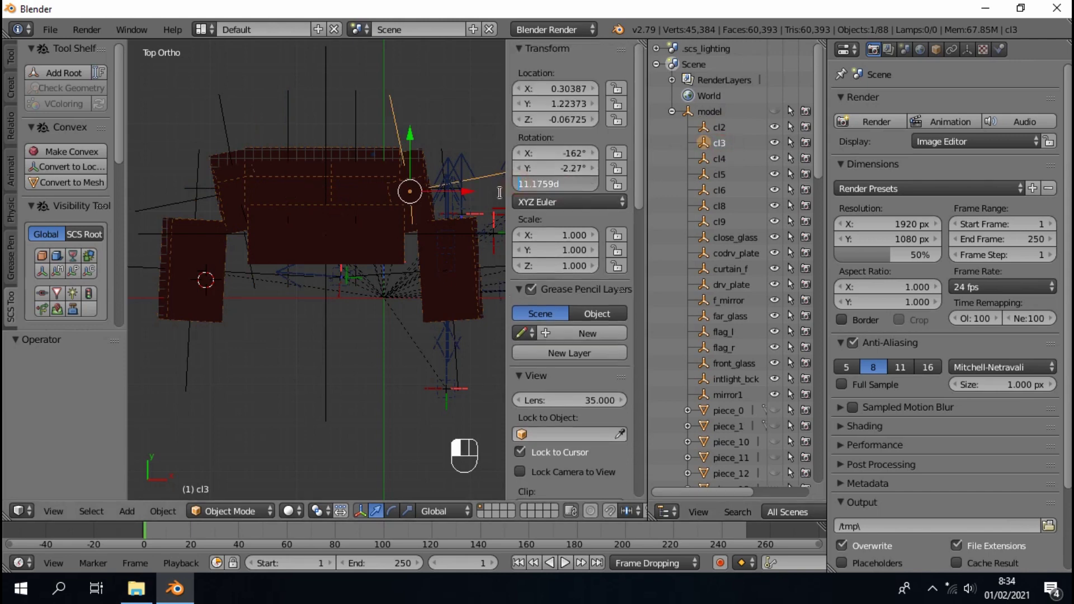
key(Return)
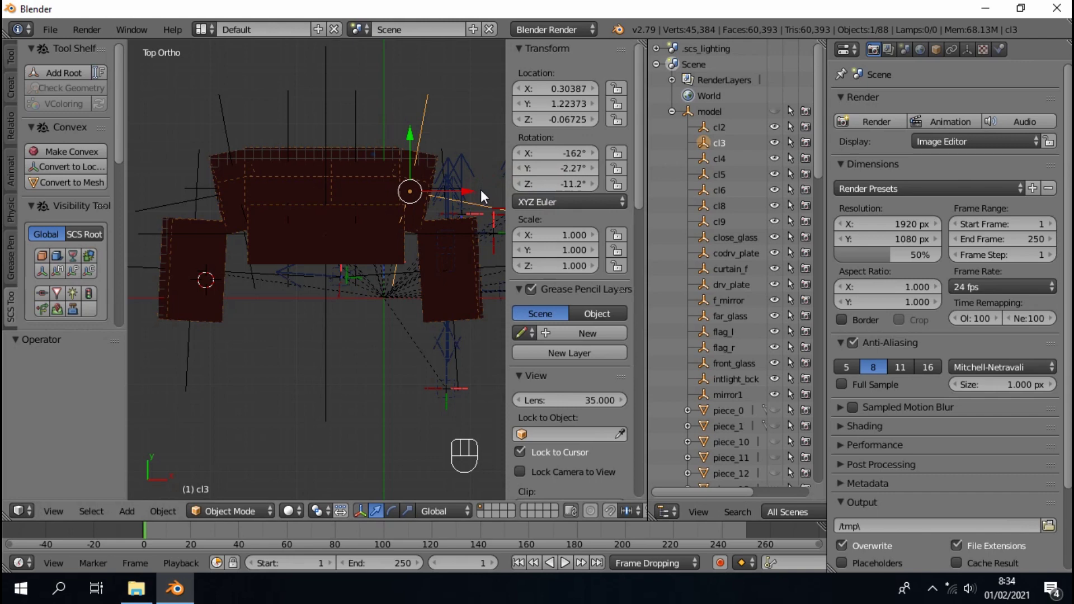
- Mirror the close_glass locator by setting its X location to 0.498353
click(735, 237)
key(KP_Decimal)
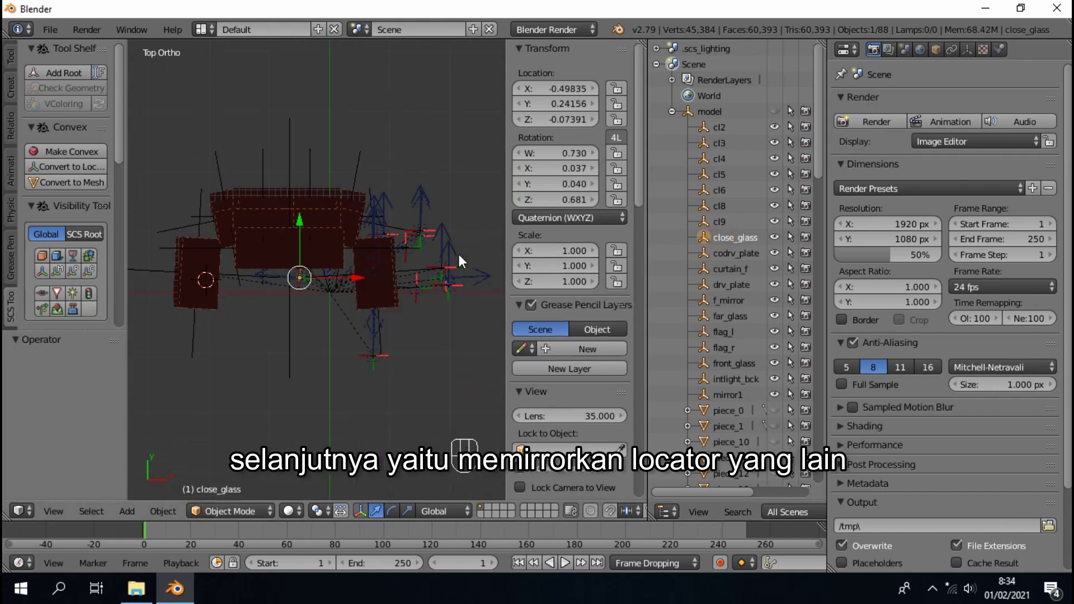
click(536, 78)
key(Home)
key(Delete)
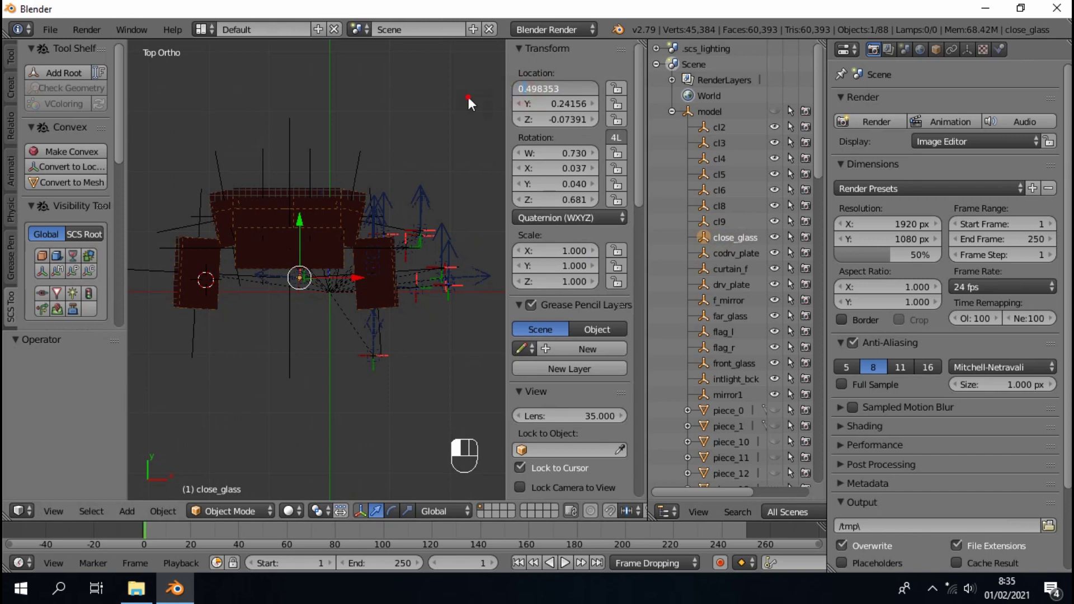
key(Return)
- Mirror the codrv_plate locator by setting its X location to -1.49634
click(739, 252)
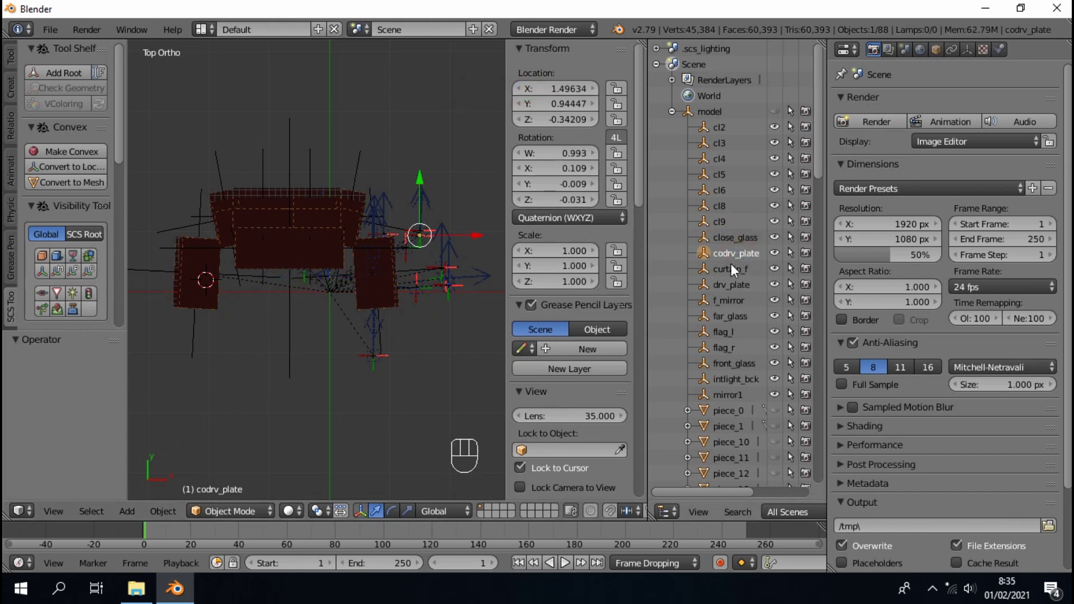
click(526, 89)
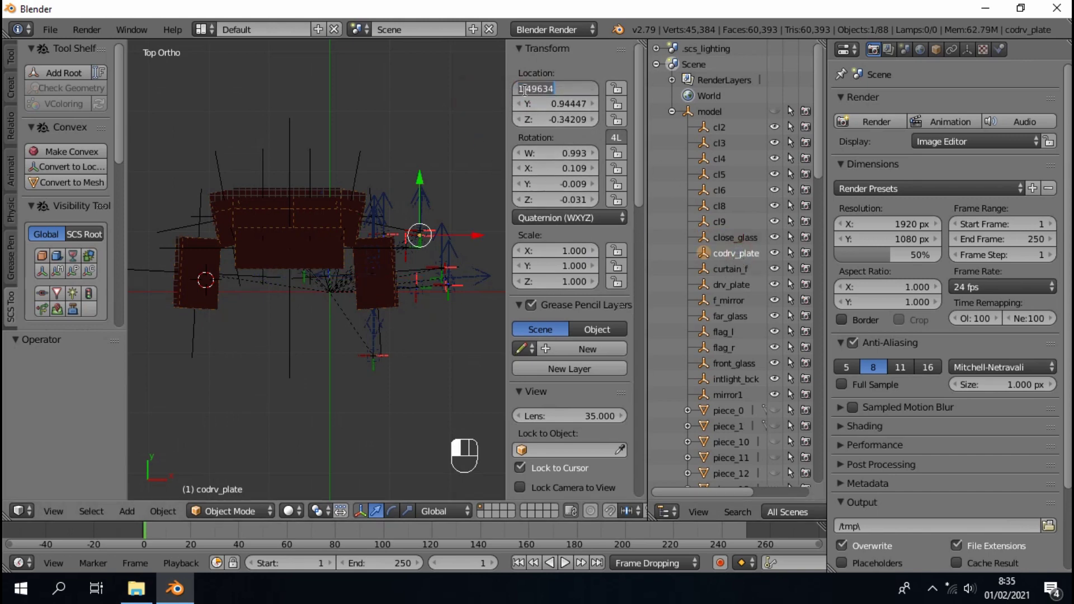
key(Home)
text(-)
key(Return)
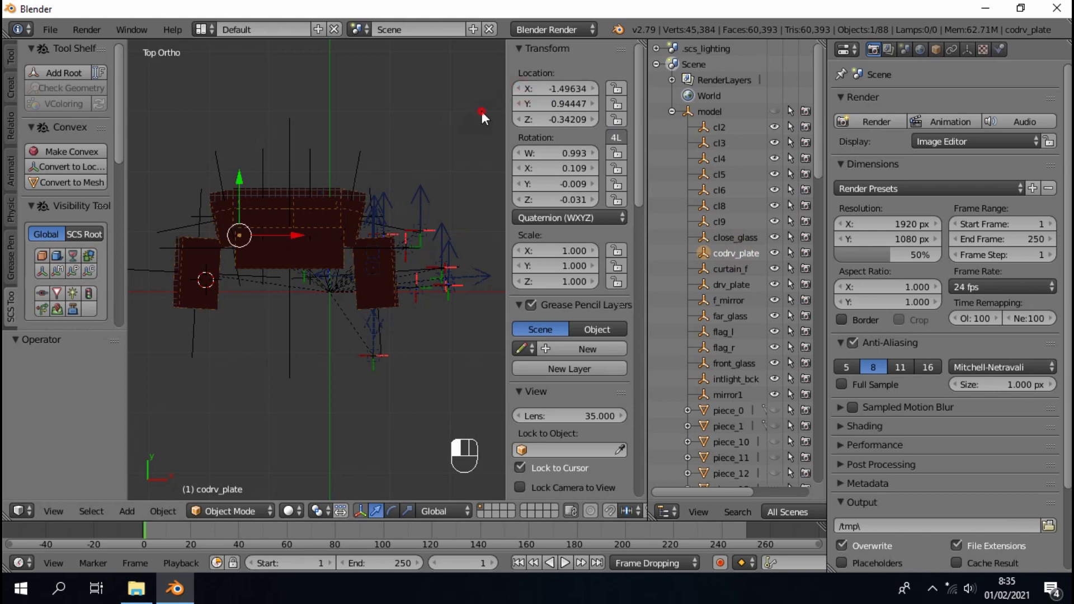
- Hide collision locators cl2 to cl9 in the viewport and mirror curtain_f by setting its X location to -0.71899
drag(775, 127, 777, 215)
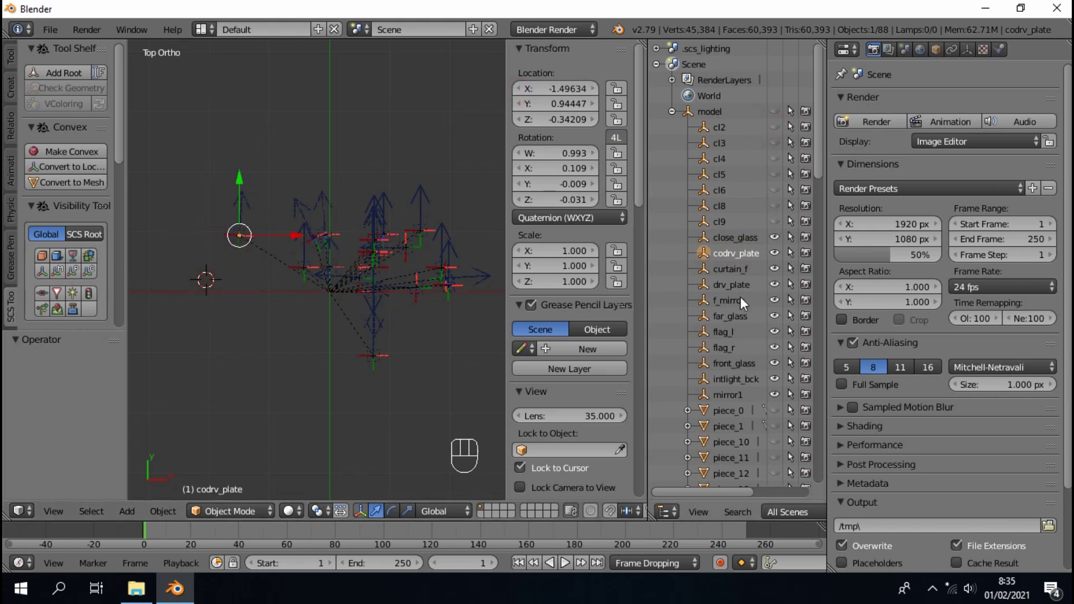
scroll(740, 302, down, 4)
click(730, 178)
click(530, 88)
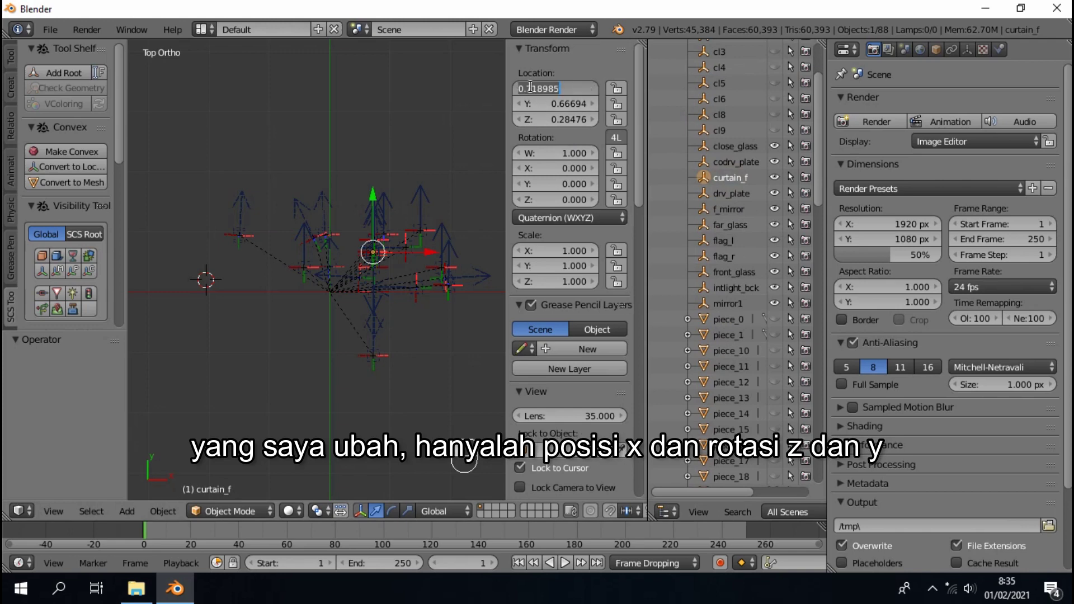
text(-0.71899)
key(Return)
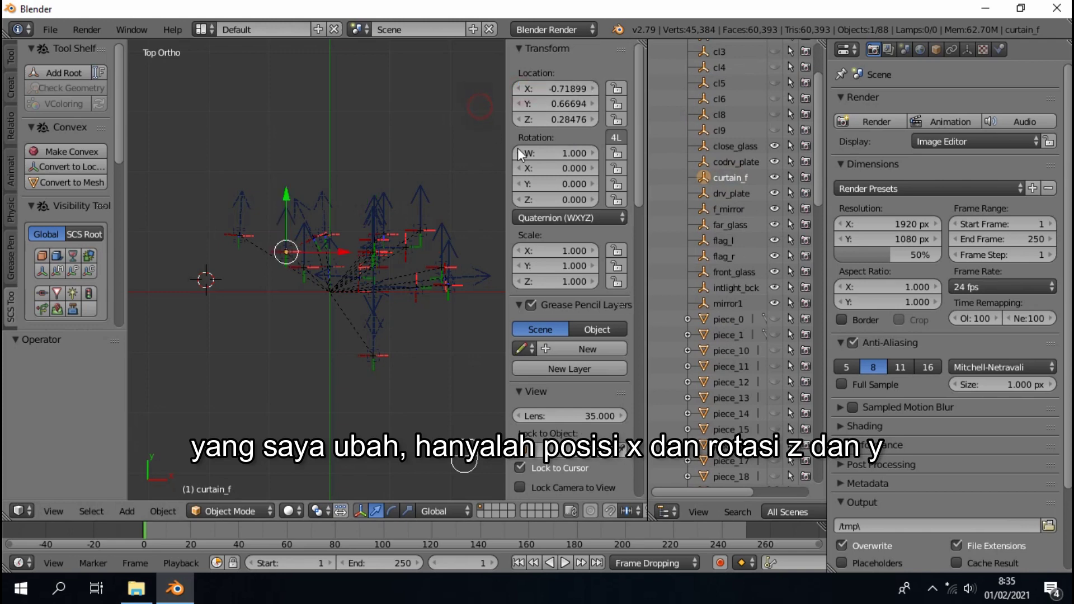
- Mirror the drv_plate locator by setting its X location to 0.07292
click(727, 193)
click(554, 88)
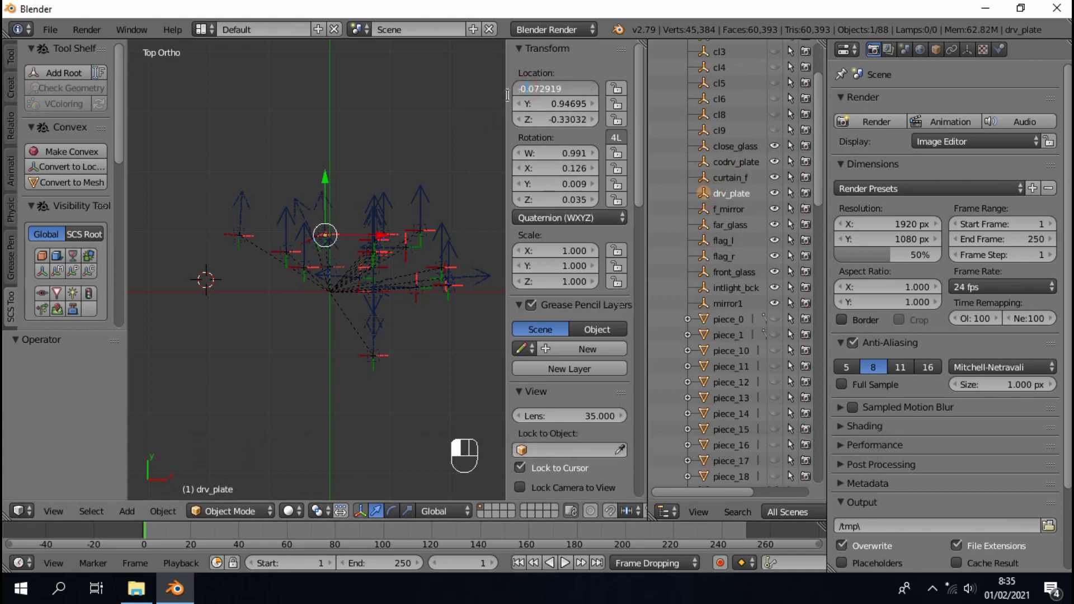
key(Delete)
key(Return)
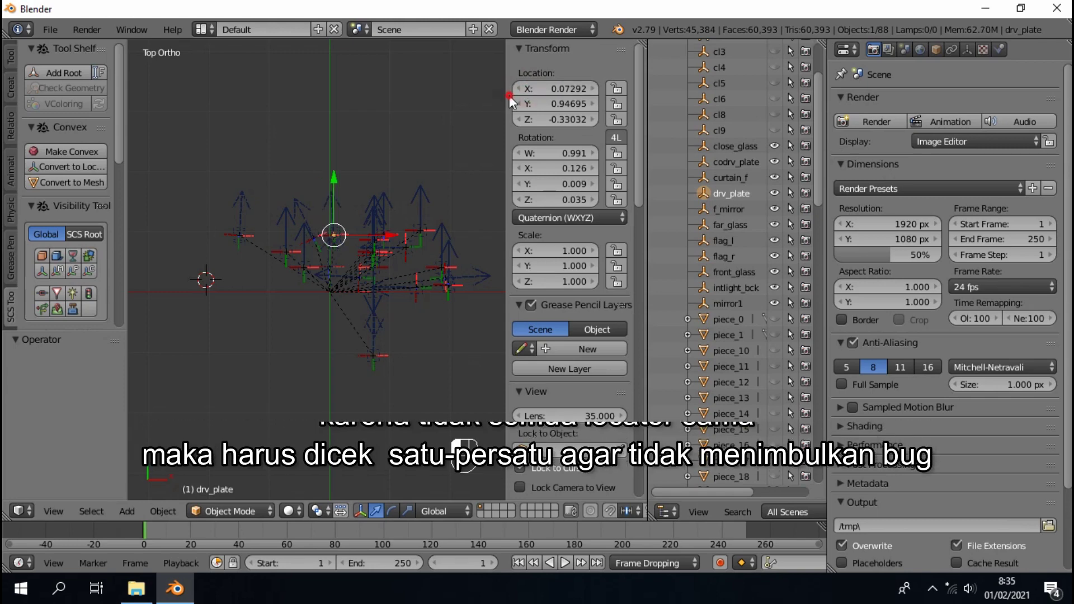
- Mirror the f_mirror locator by setting its X location to -1.50614
click(728, 208)
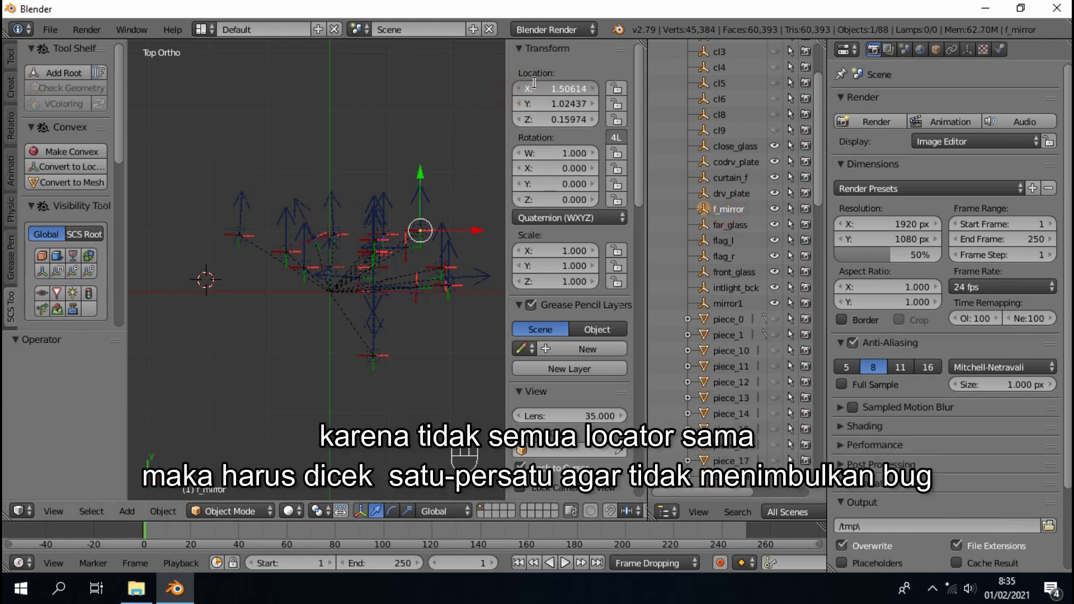
click(534, 88)
key(Home)
text(-)
key(Return)
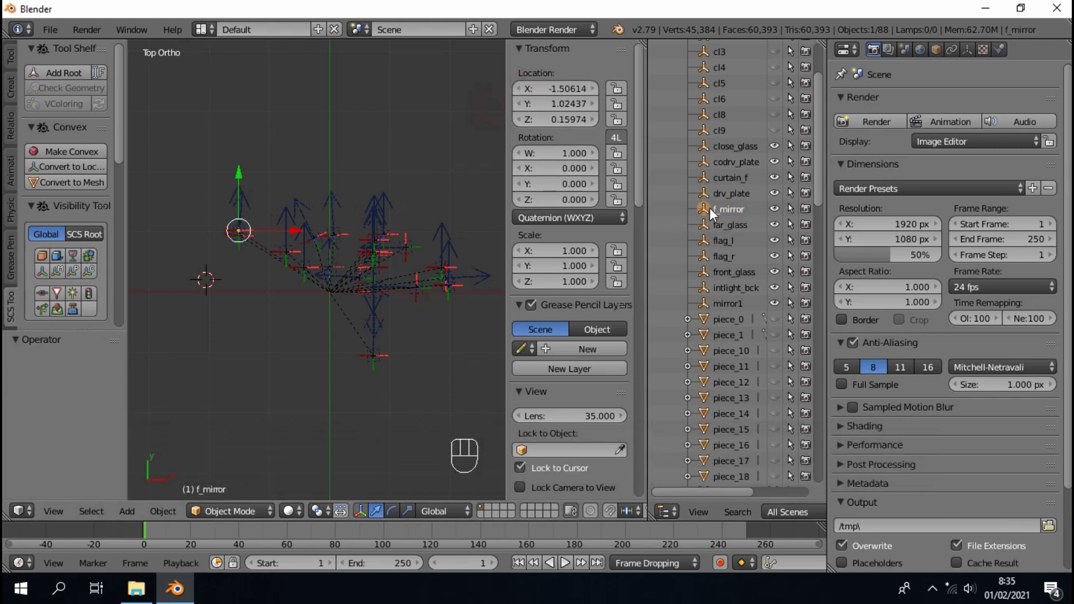
- Mirror the far_glass locator by setting its X location to -1.92441
click(727, 225)
click(523, 89)
key(Home)
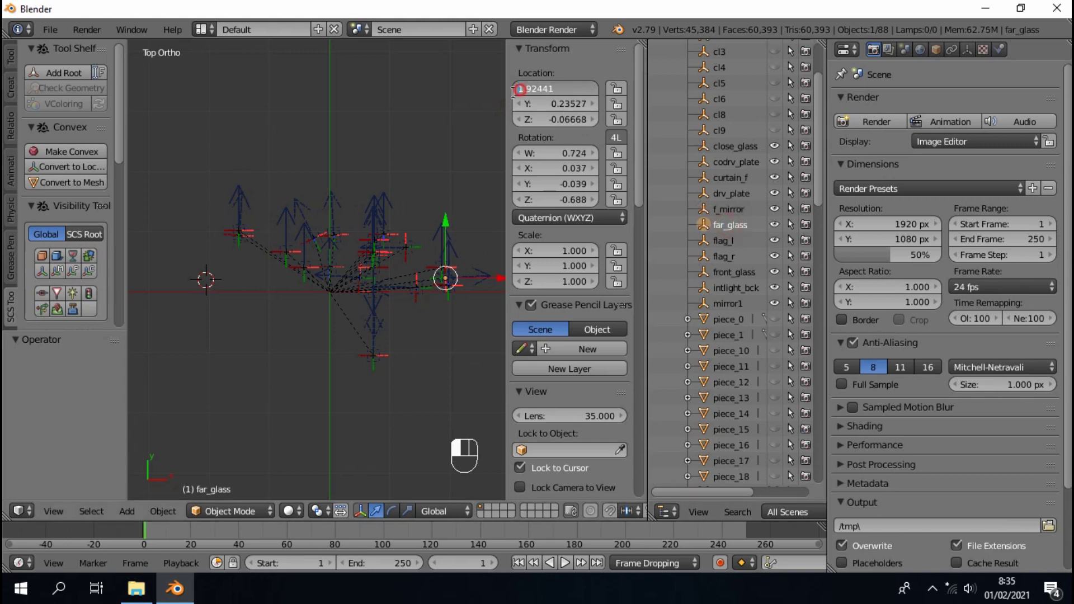
text(-)
key(Return)
- Mirror the flag_l locator by setting its X location to 0.42163
click(726, 240)
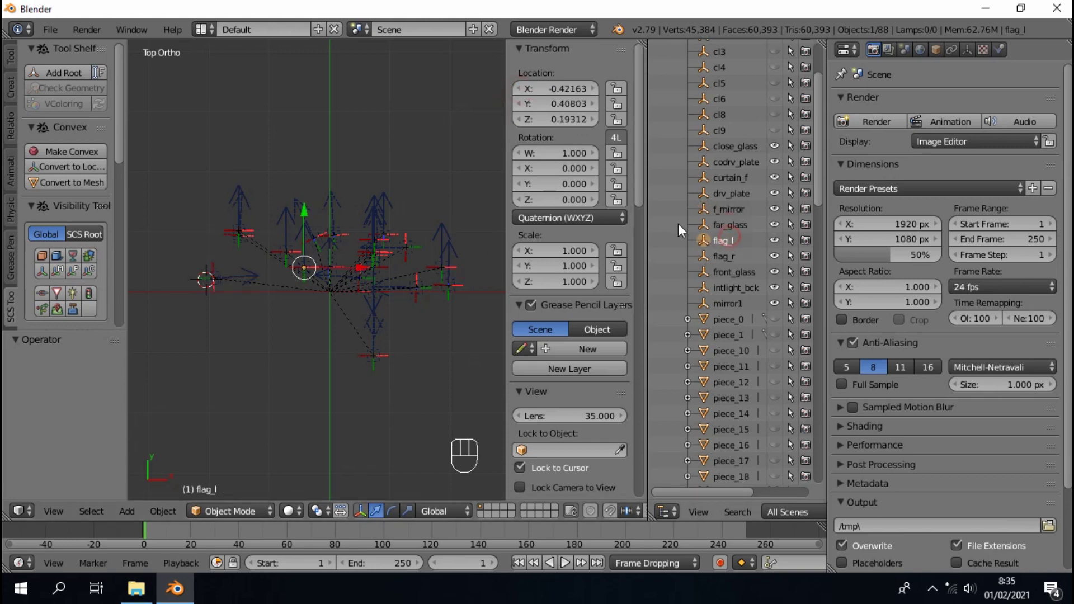
click(539, 87)
key(Home)
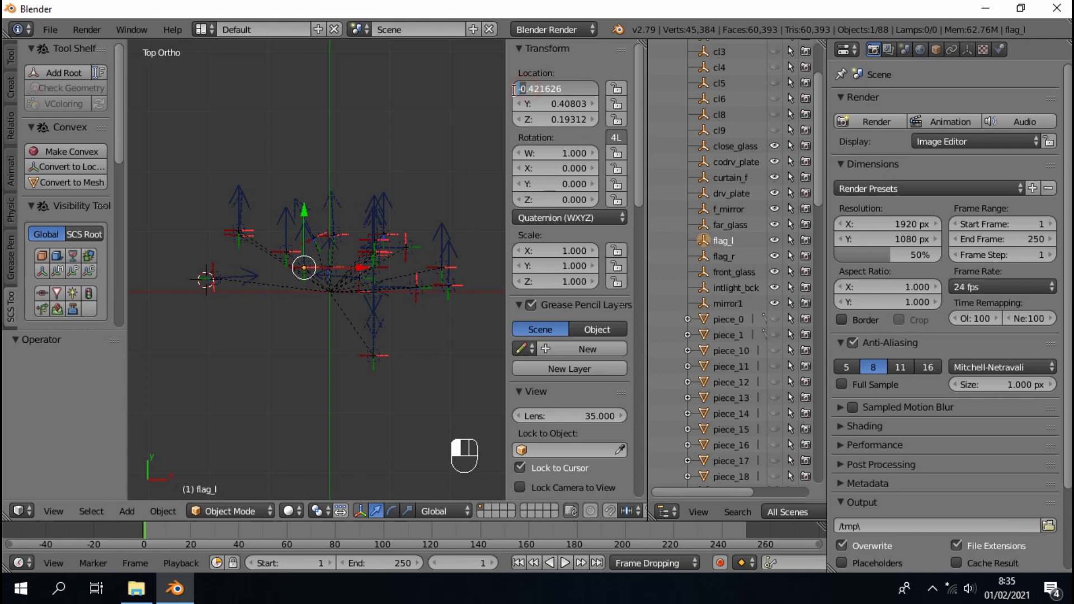
key(Delete)
key(Return)
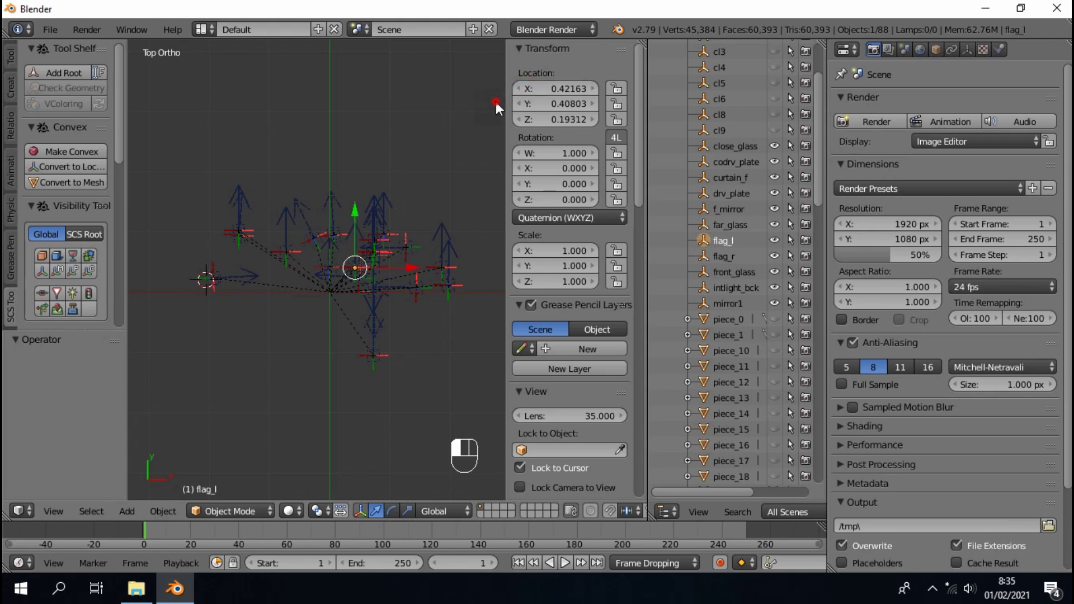
- Mirror the flag_r locator by setting its X location to -1.86169
click(706, 254)
click(535, 89)
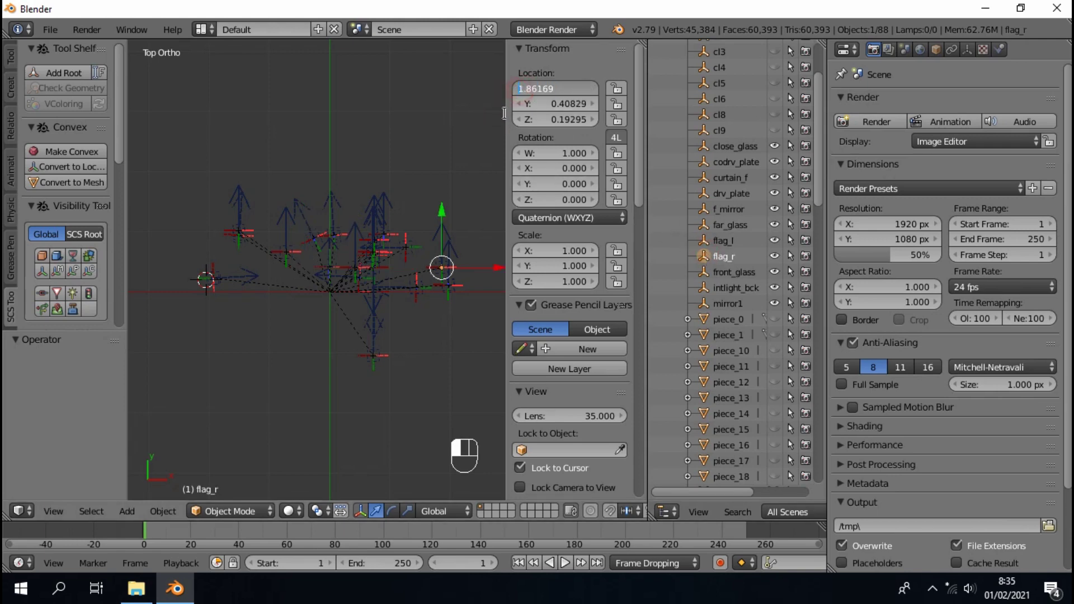
key(Home)
text(-)
key(Return)
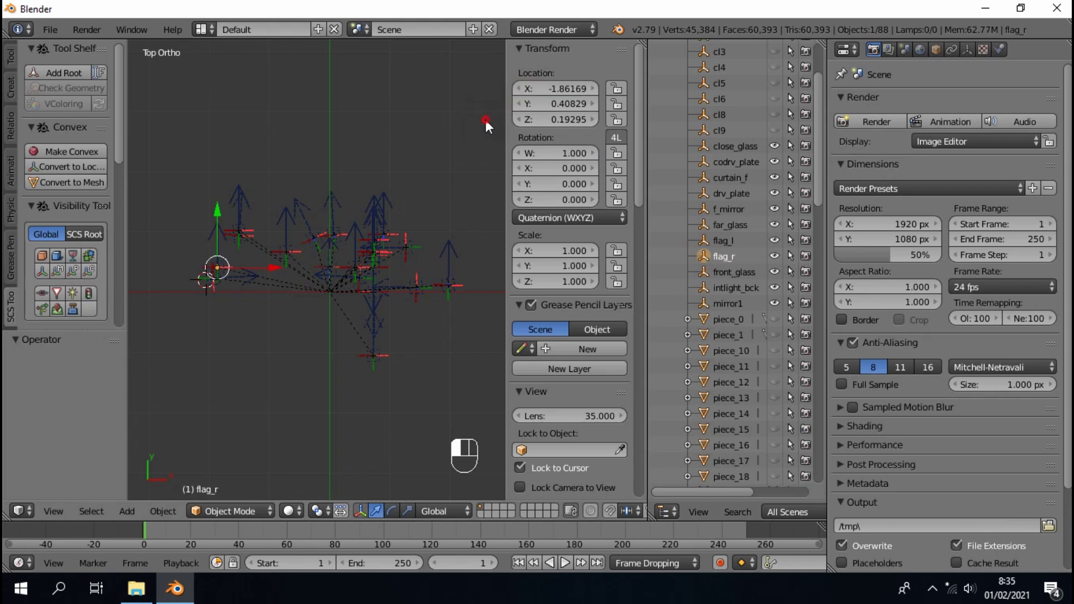
- Swap the names of the flag_l and flag_r locators, using flag_ll as the temporary name
double_click(722, 257)
text(flag_ll)
key(Return)
click(730, 241)
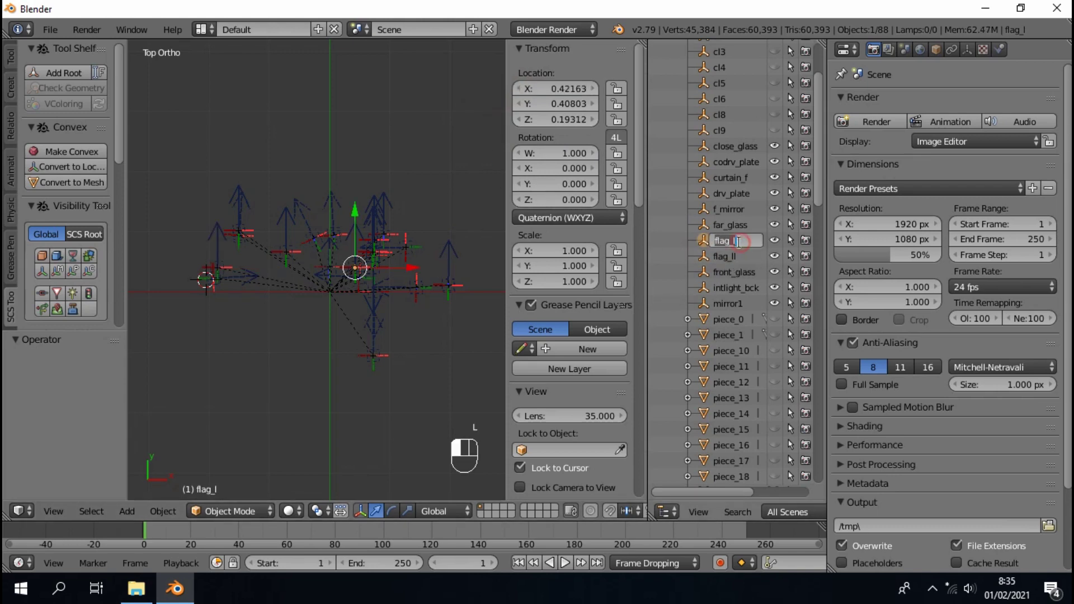
key(BackSpace)
text(r)
click(472, 189)
click(738, 242)
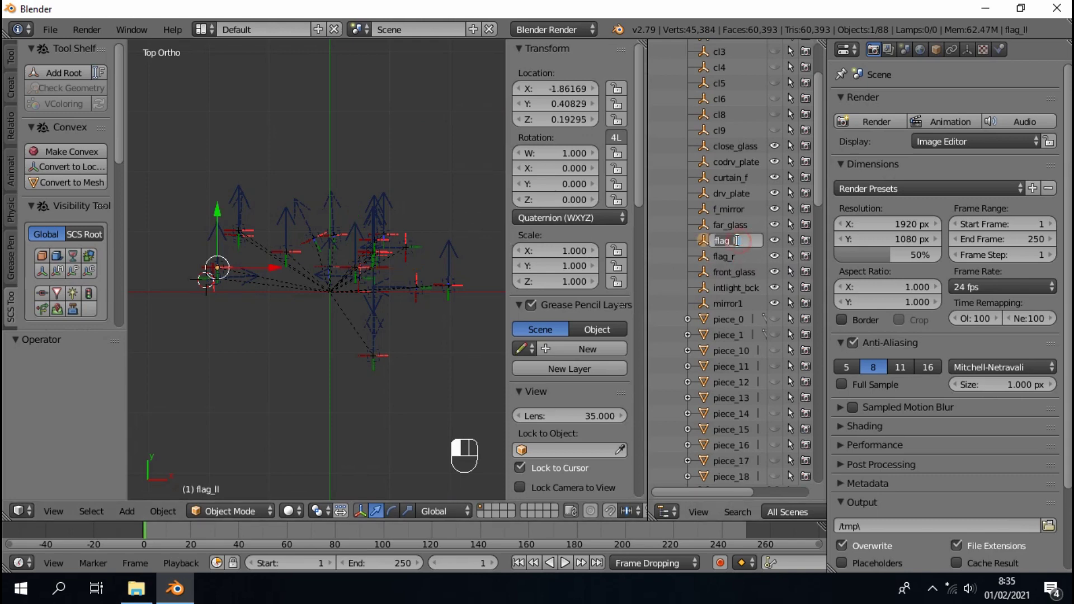
double_click(730, 241)
click(490, 168)
- Mirror the front_glass locator by setting its X location to -0.90064
click(719, 272)
click(551, 89)
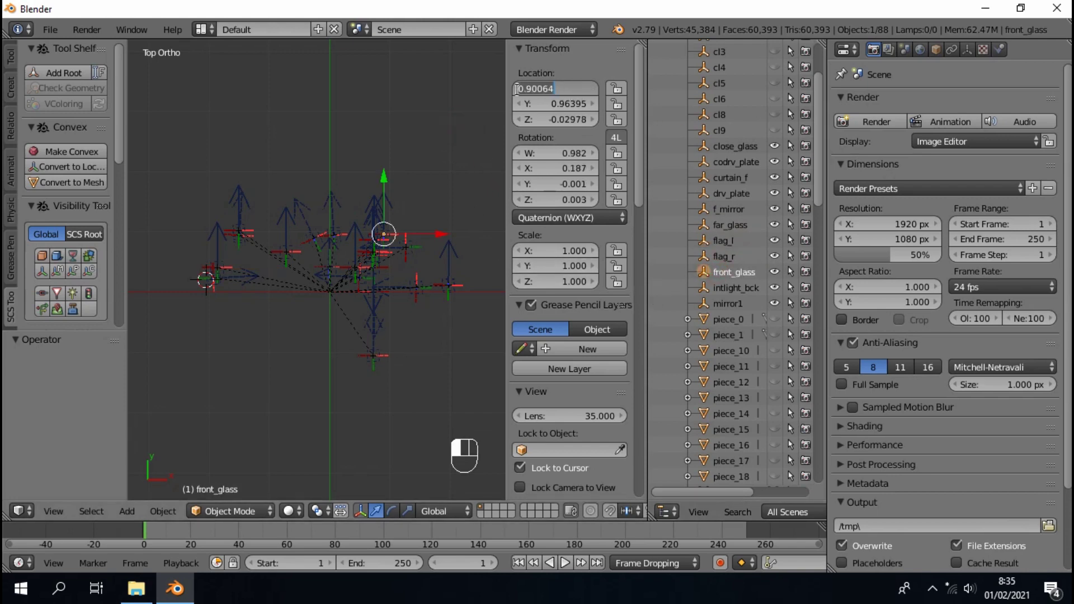
key(Home)
text(-)
click(431, 101)
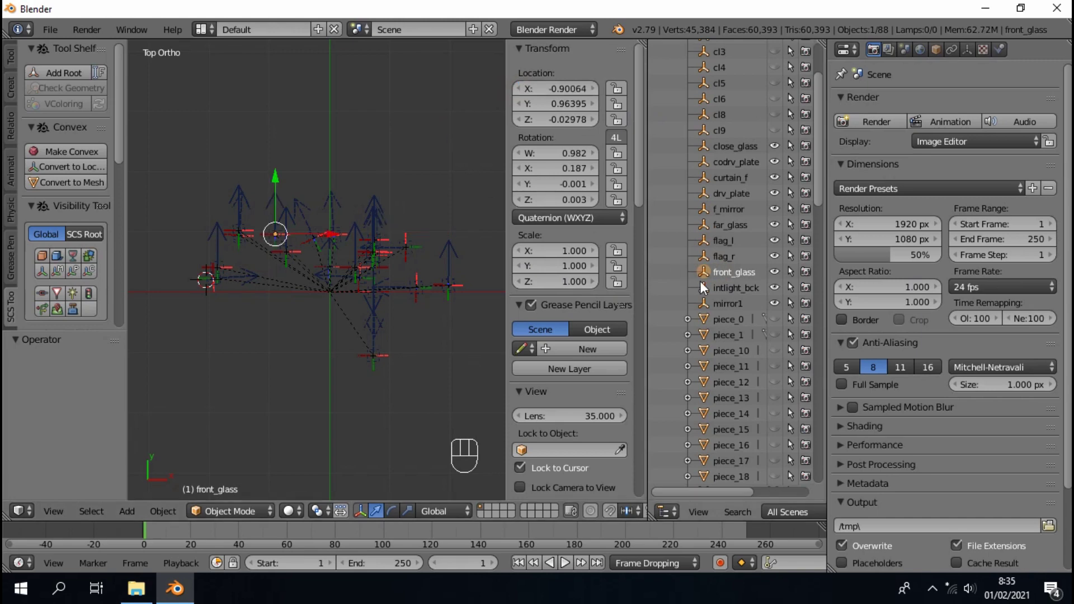
- Mirror the intlight_bck locator by setting its X location to -0.724224
click(733, 287)
click(560, 89)
key(Home)
text(-)
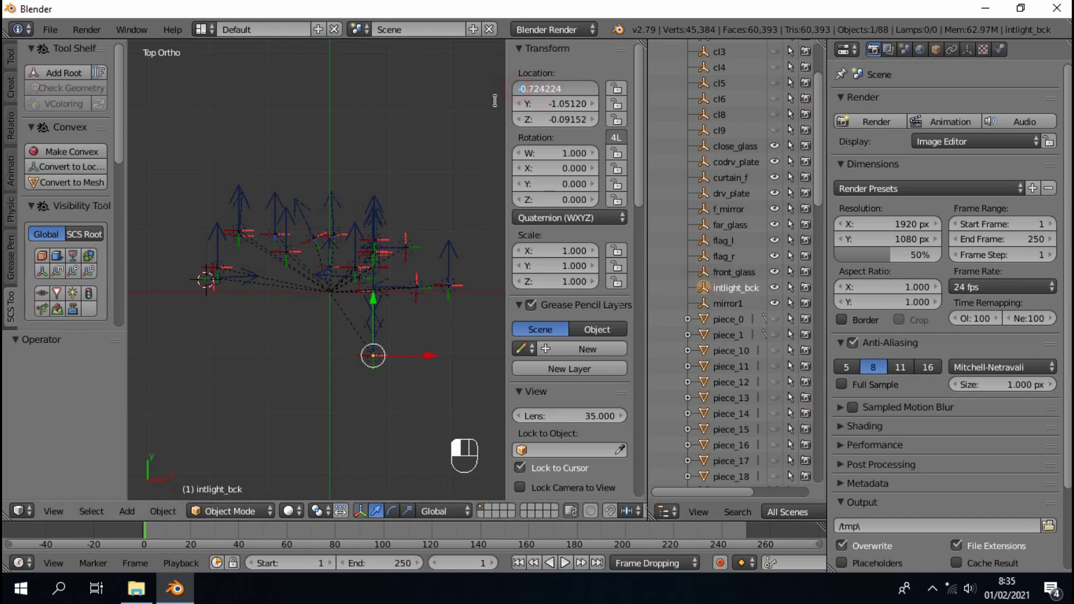
click(494, 101)
- Mirror the mirror1 locator by setting its X location to -0.71937
click(741, 302)
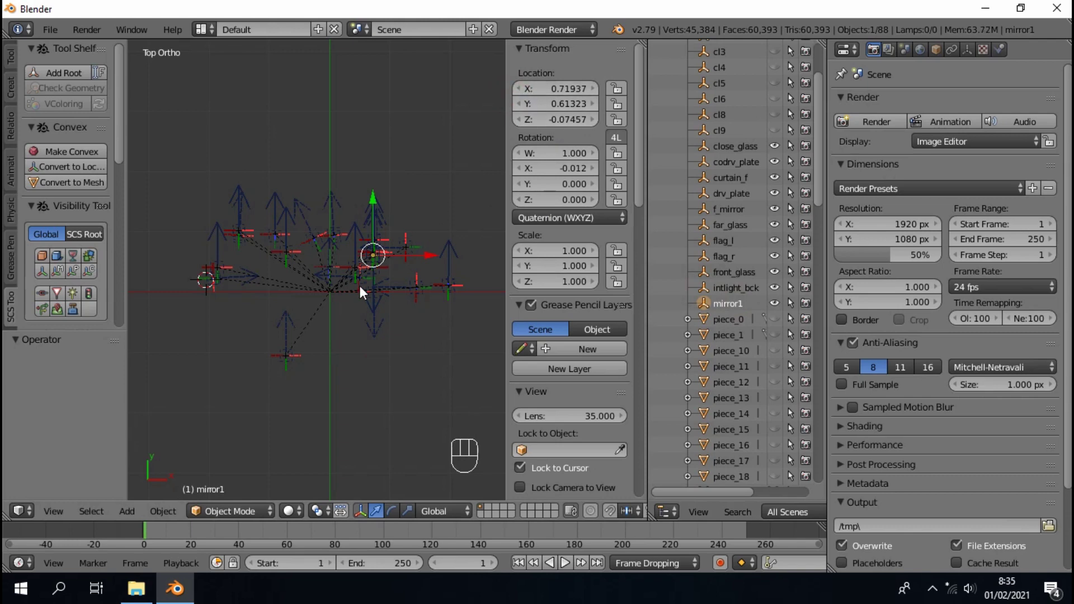
key(ctrl+z)
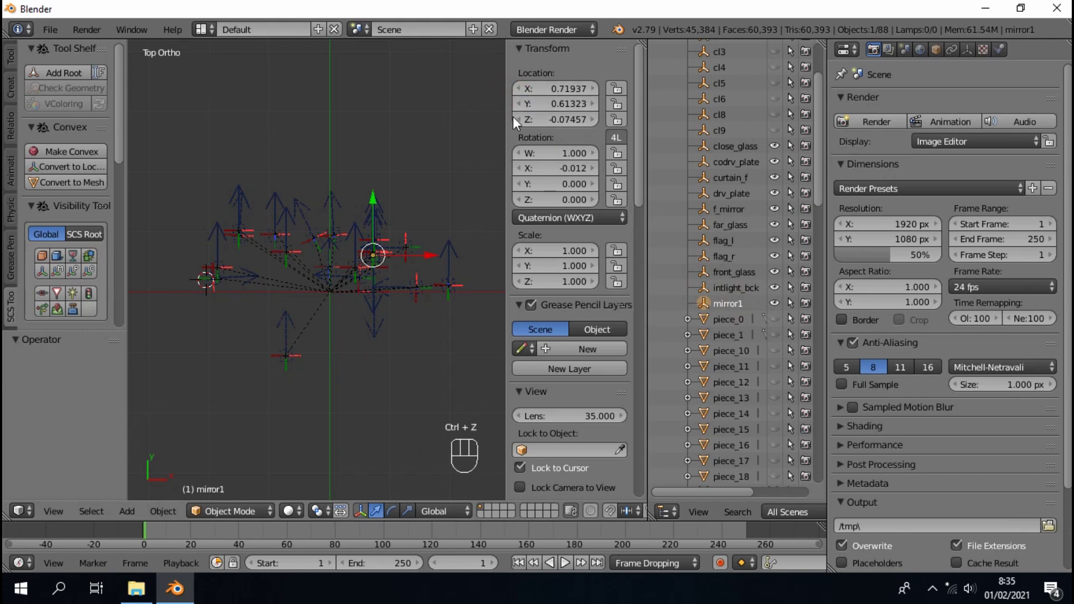
click(538, 95)
key(Home)
text(-)
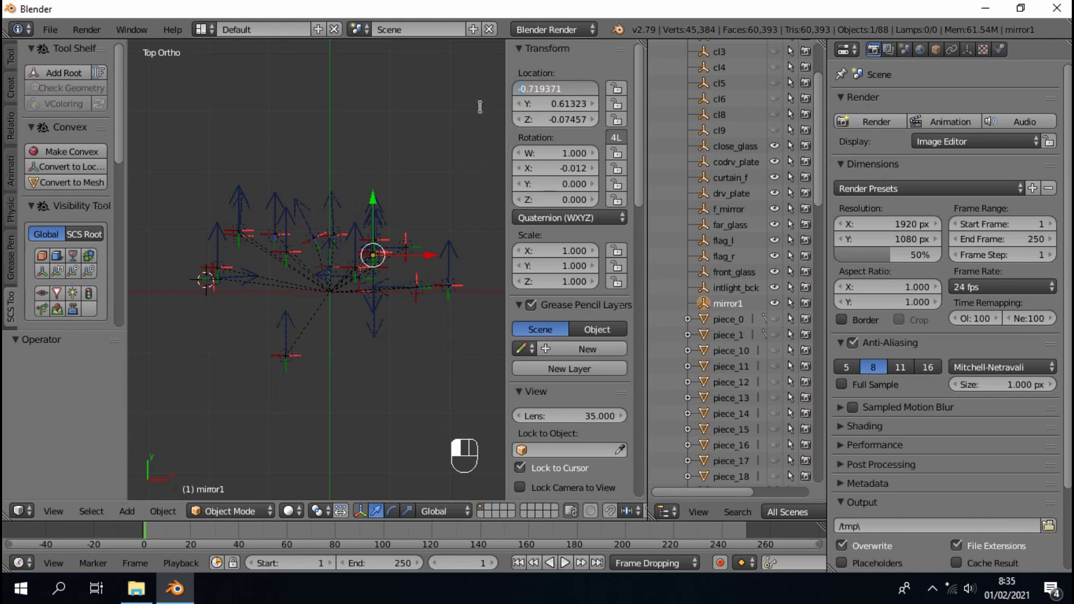
key(Return)
- Mirror the s_mirror1 locator by setting its X location to -1.97282
scroll(763, 290, down, 8)
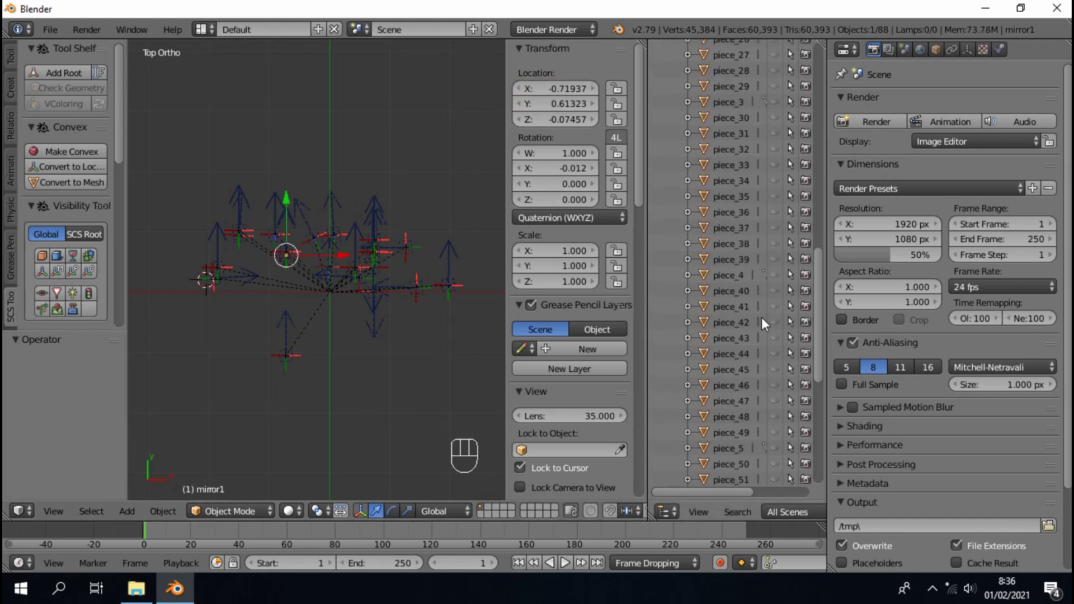
scroll(761, 317, down, 6)
click(738, 337)
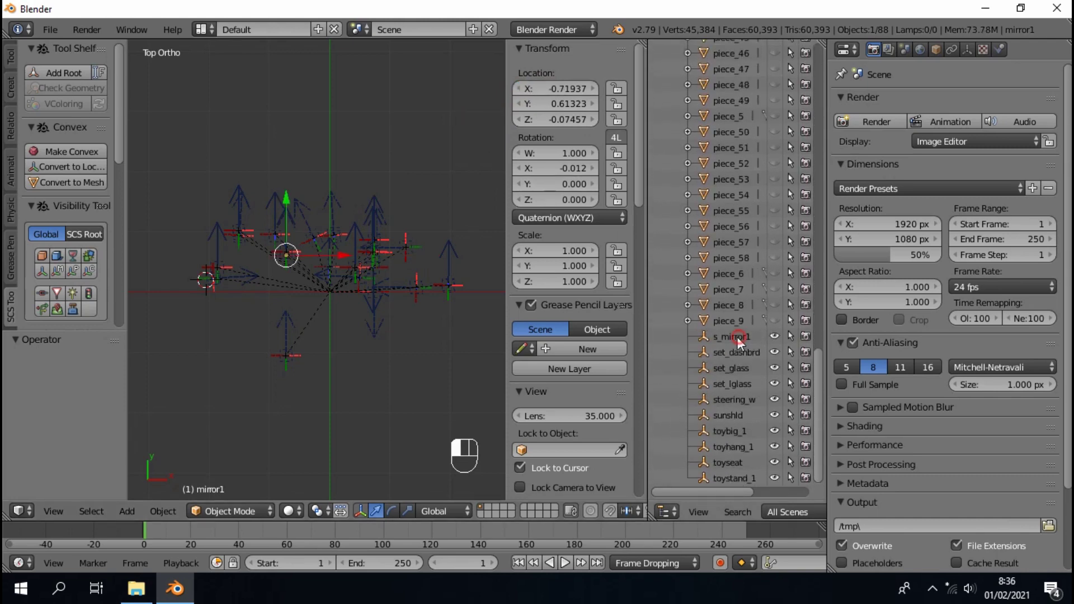
click(555, 90)
key(Home)
text(-)
click(472, 117)
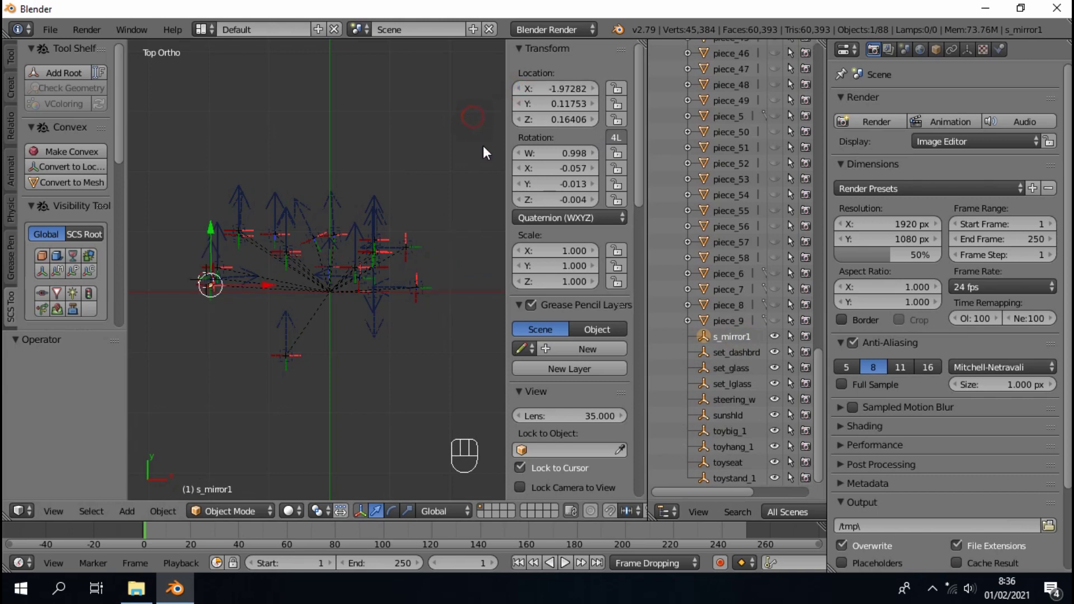
- Mirror the set_dashbrd locator by setting its X location to -0.79736
click(694, 351)
click(527, 89)
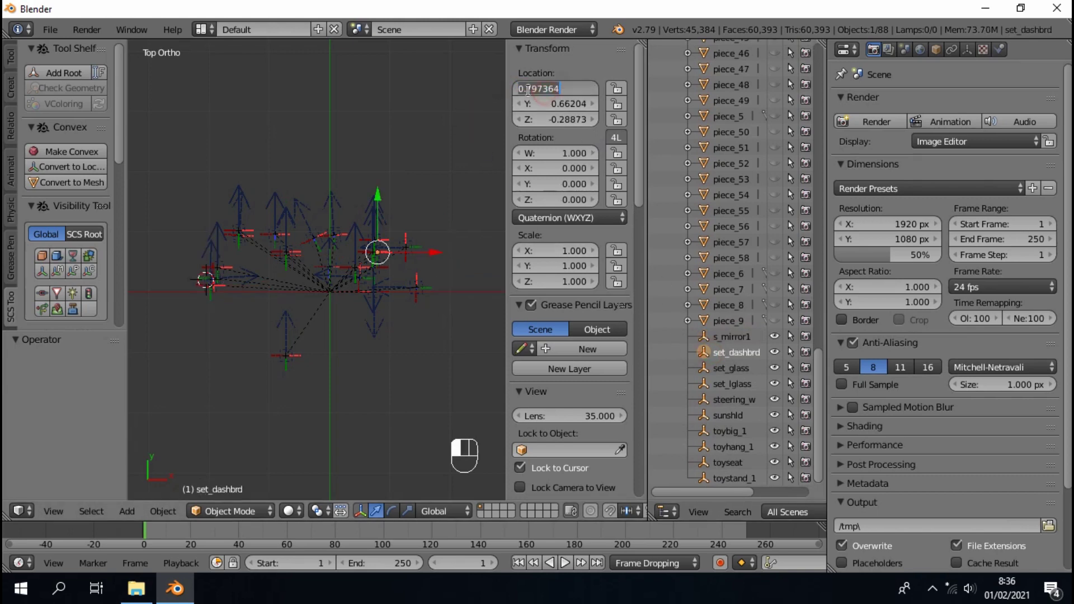
key(Home)
text(-)
key(Return)
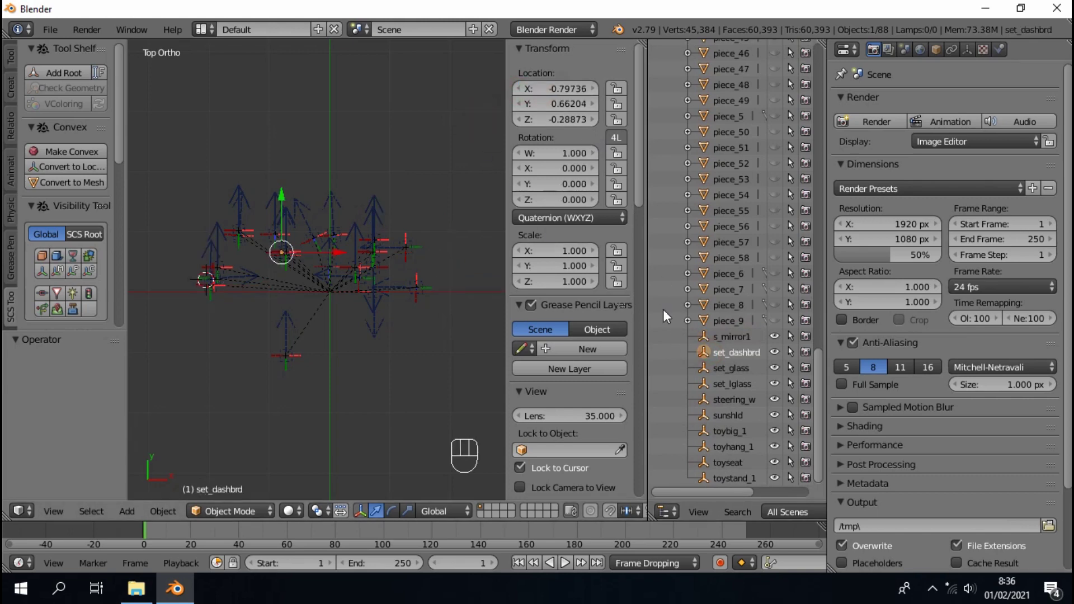
- Mirror the set_glass locator by setting its X location to -0.743001
click(707, 367)
click(546, 91)
key(Home)
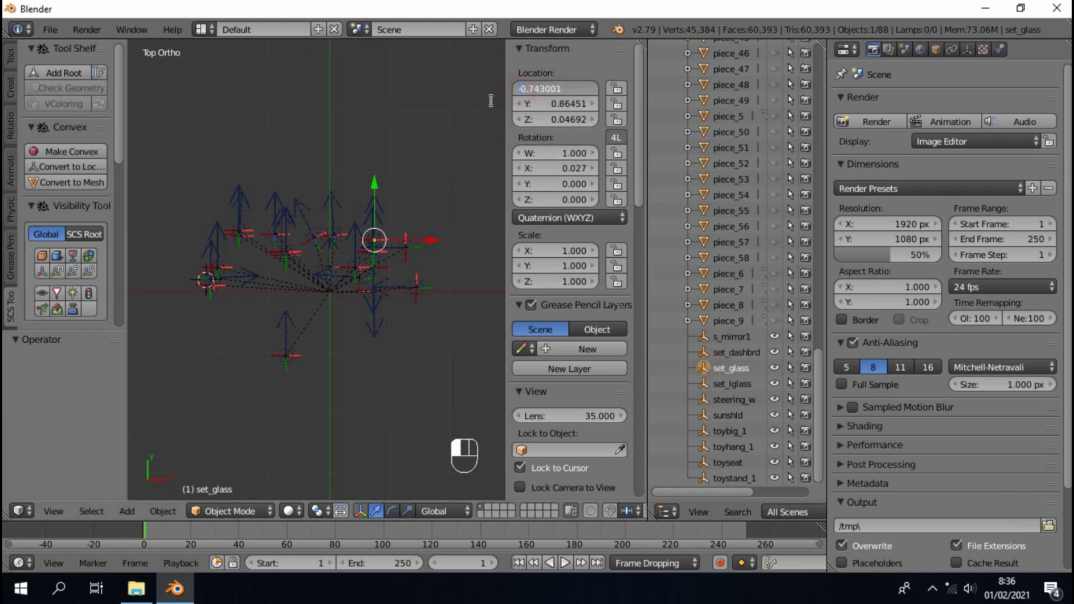
text(-)
key(Return)
- Mirror the set_lglass locator by setting its X location to 0.25781
click(715, 385)
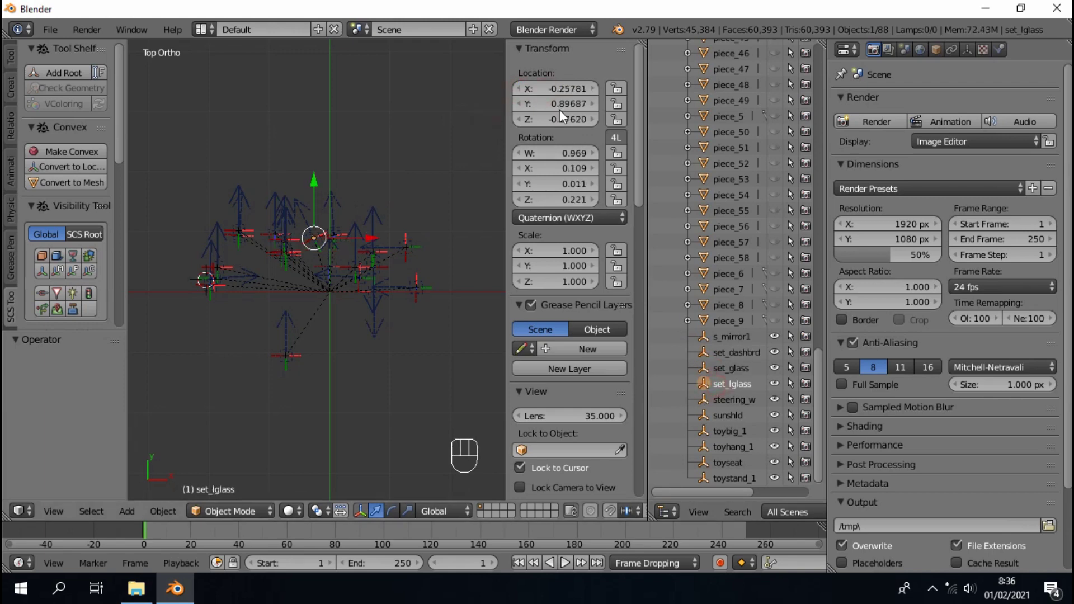
click(538, 90)
key(Home)
text(-)
key(Return)
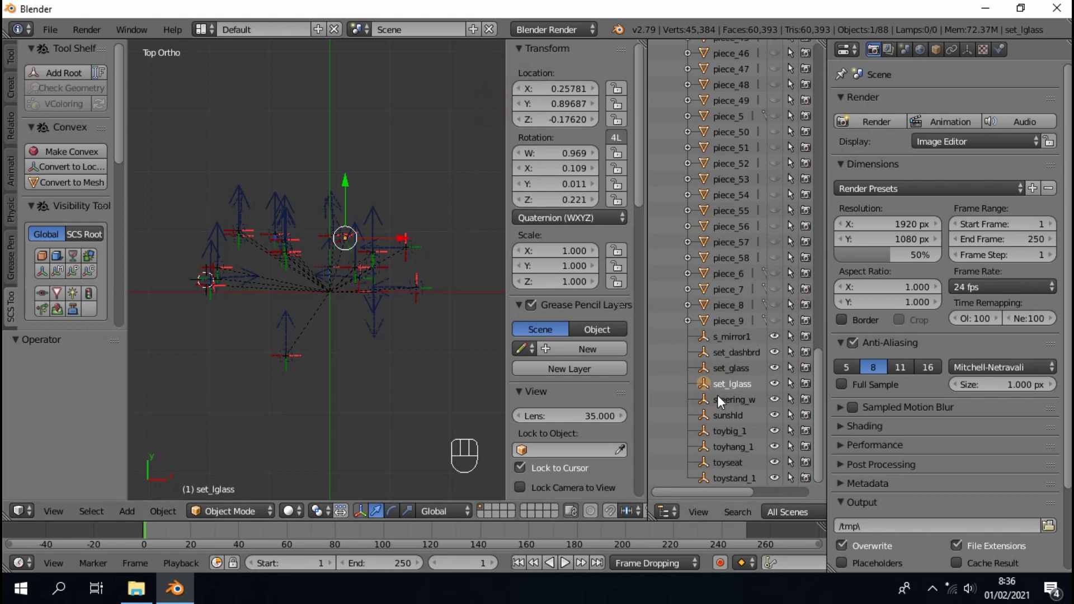
- Mirror the steering_w locator by setting its X location to -0.00223
click(722, 399)
click(535, 91)
key(Home)
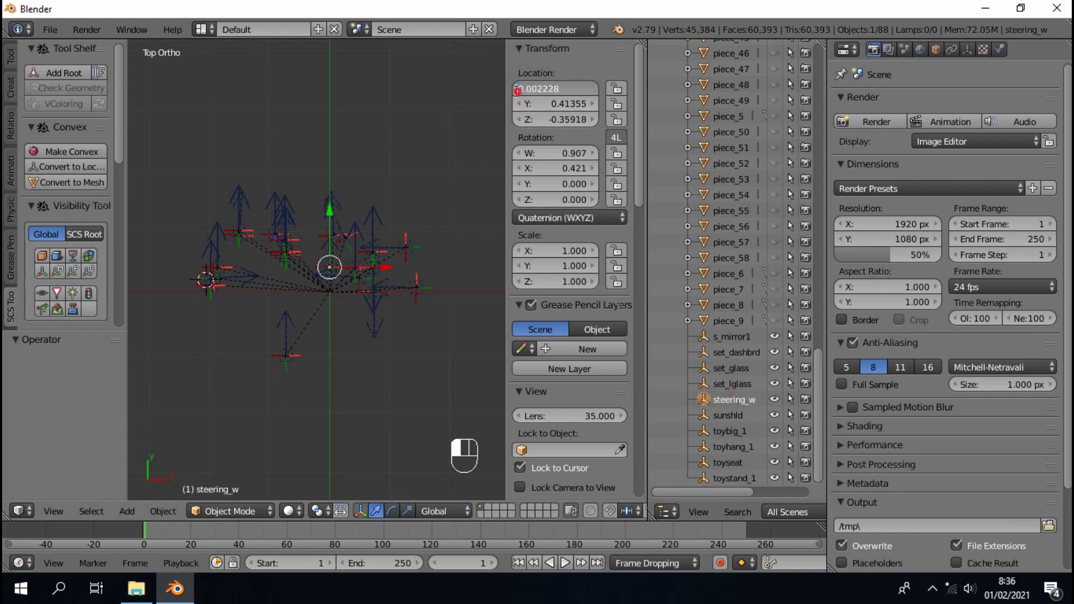
text(-)
key(Return)
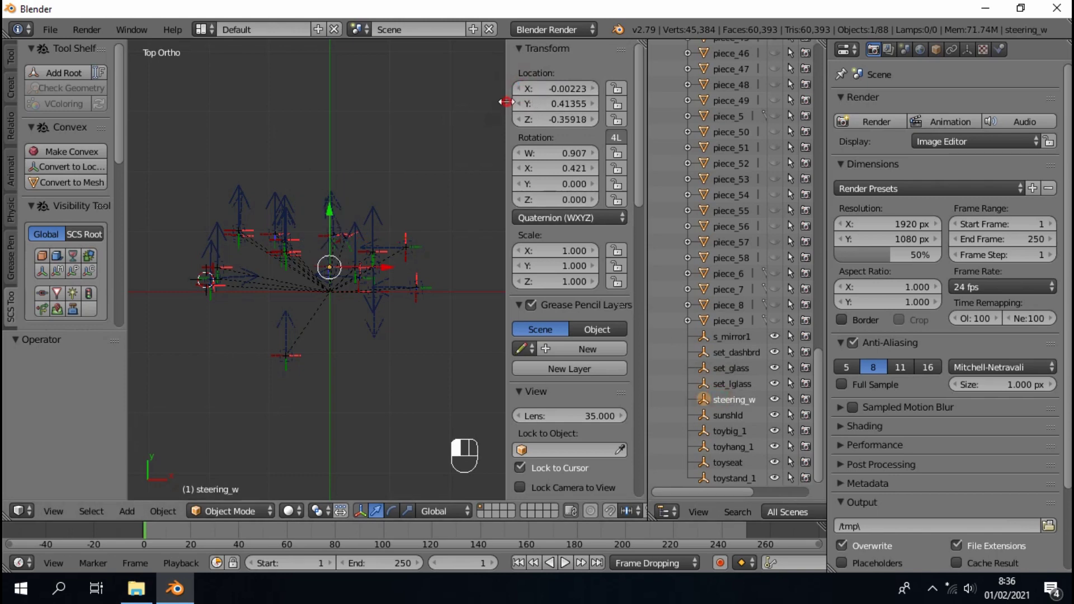
- Mirror the sunshld locator by setting its X location to -0.71976
click(729, 417)
click(524, 89)
key(Home)
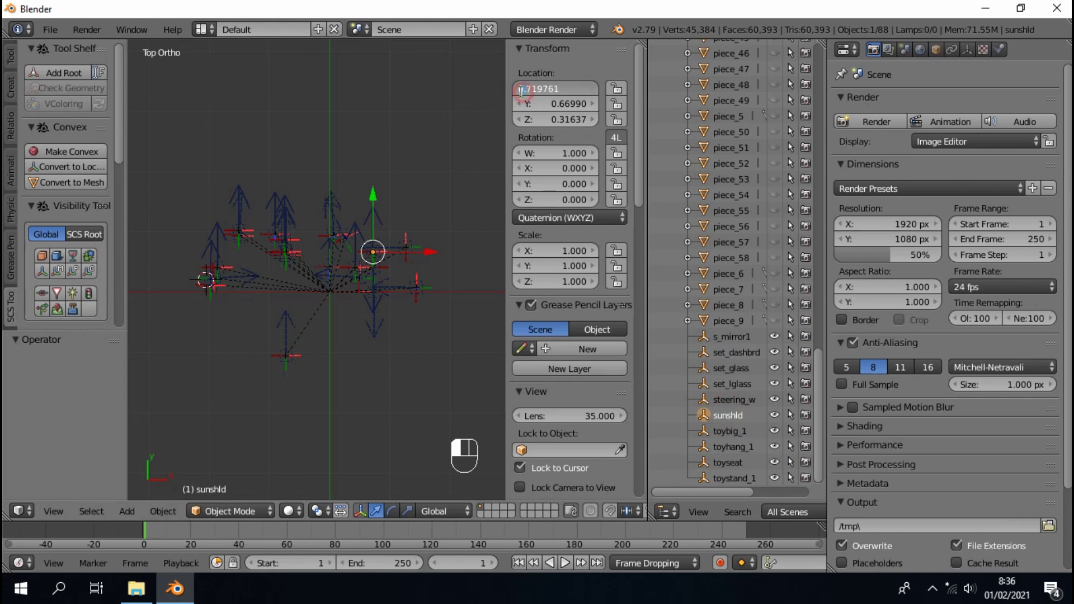
text(-)
key(Return)
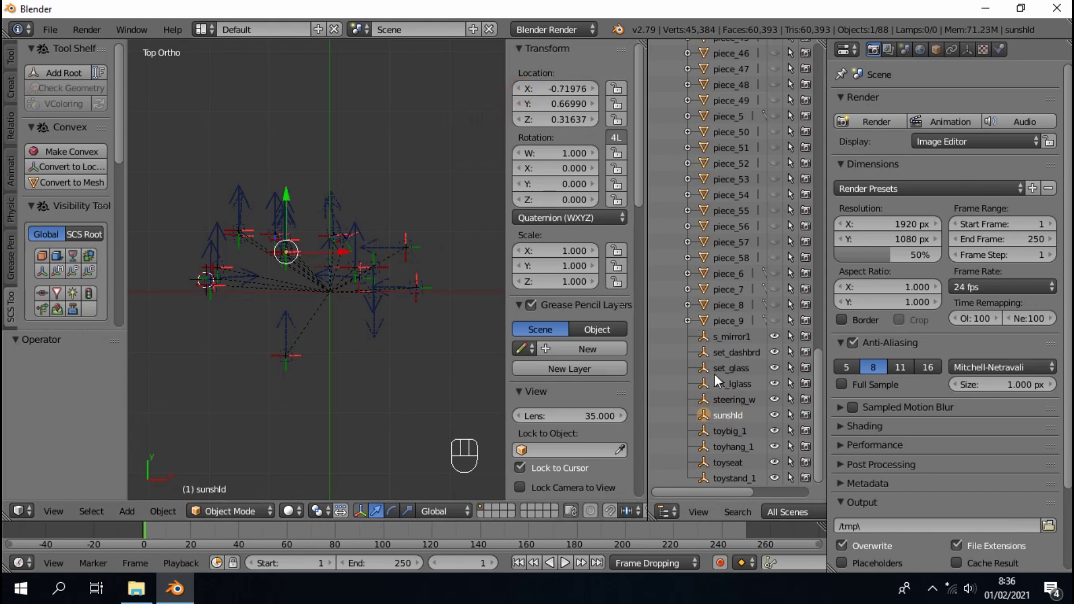
- Mirror the toybig_1 locator by setting its X location to -0.73912
click(727, 430)
click(523, 90)
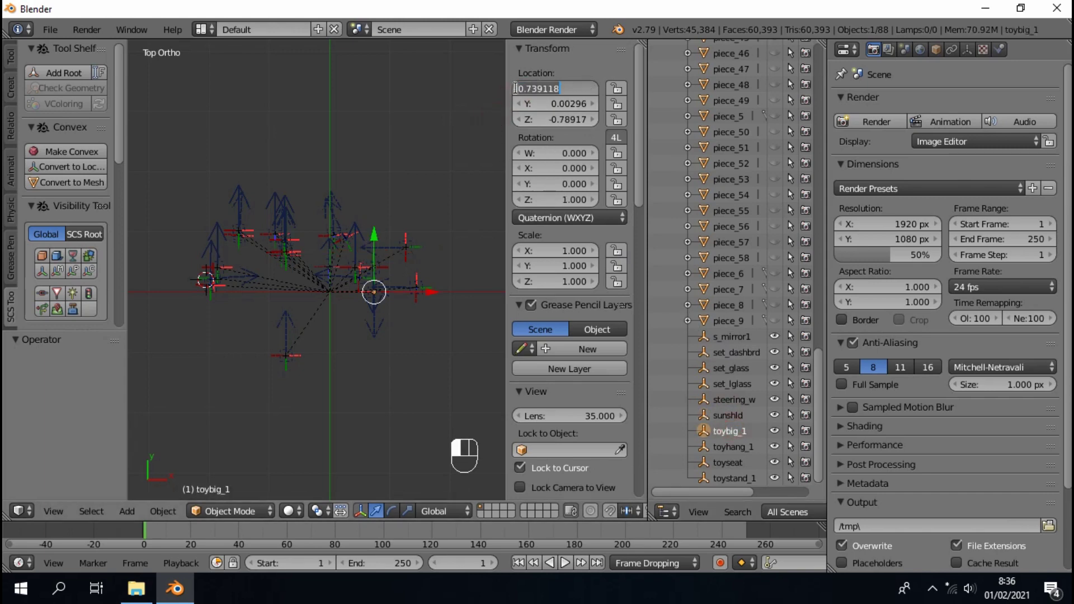
key(Home)
text(-)
key(Return)
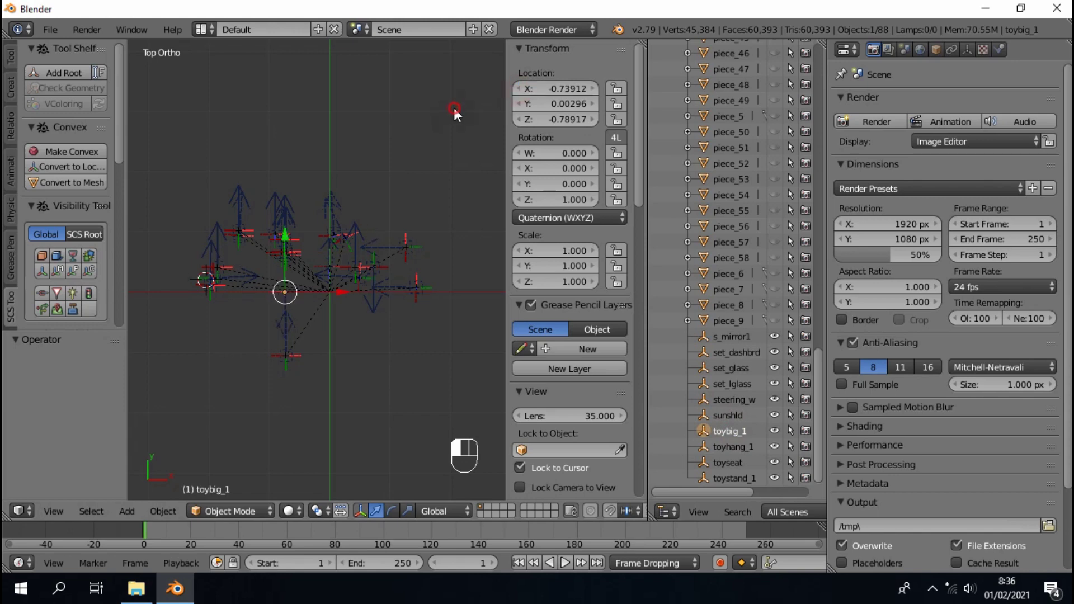
- Mirror the toyhang_1 locator by setting its X location to -0.72169
click(728, 448)
click(523, 89)
key(Home)
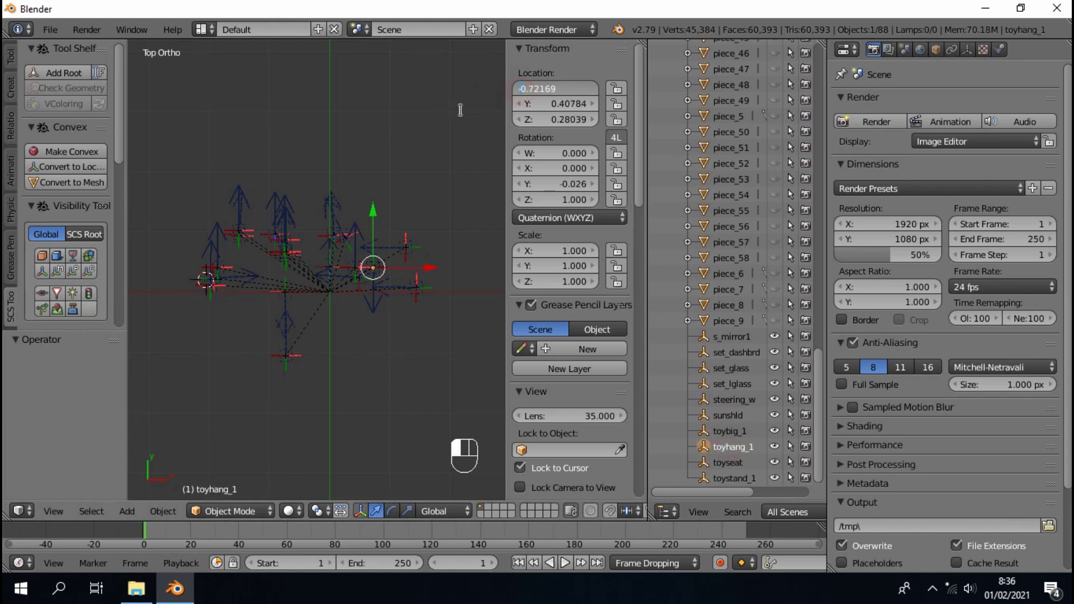
text(-)
key(Return)
- Mirror the toyseat locator by setting its X location to -1.43917
click(728, 462)
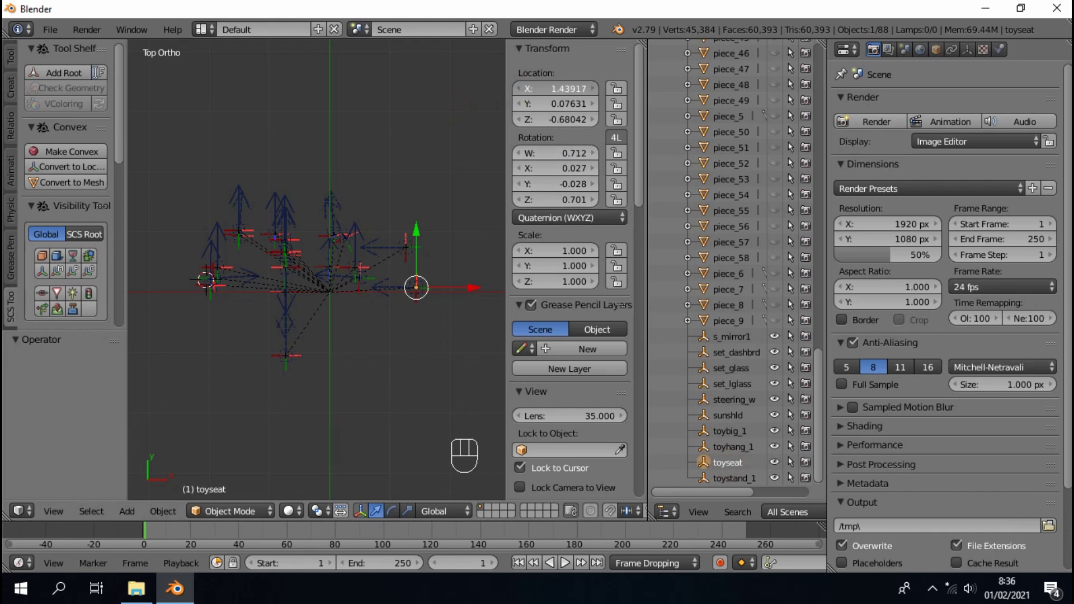
drag(538, 89, 486, 114)
text(-)
key(Return)
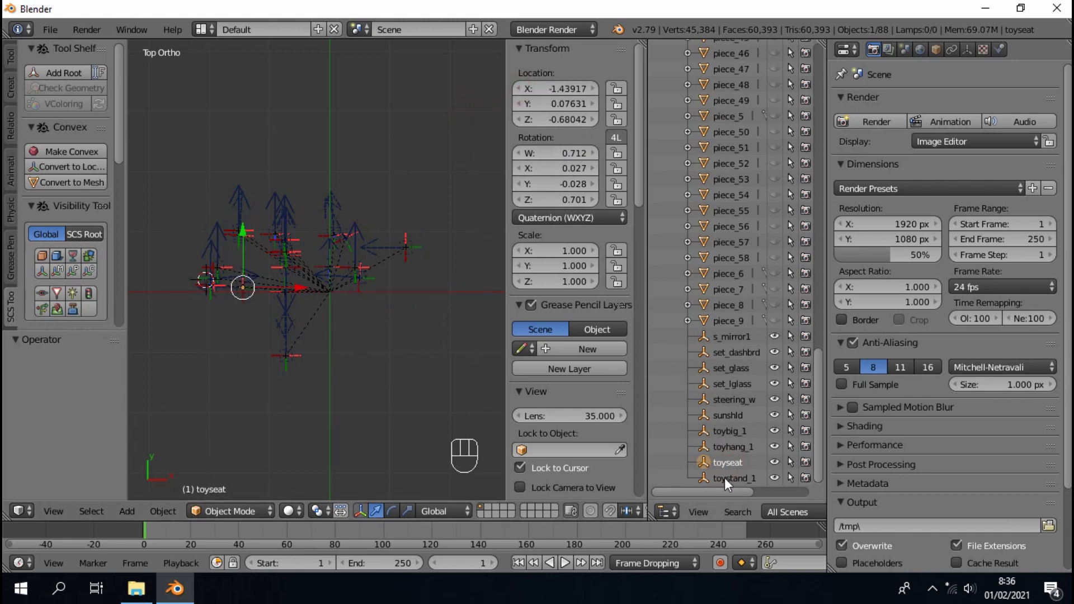
- Mirror the toystand_1 locator by setting its X location to -1.26704
click(728, 477)
click(548, 94)
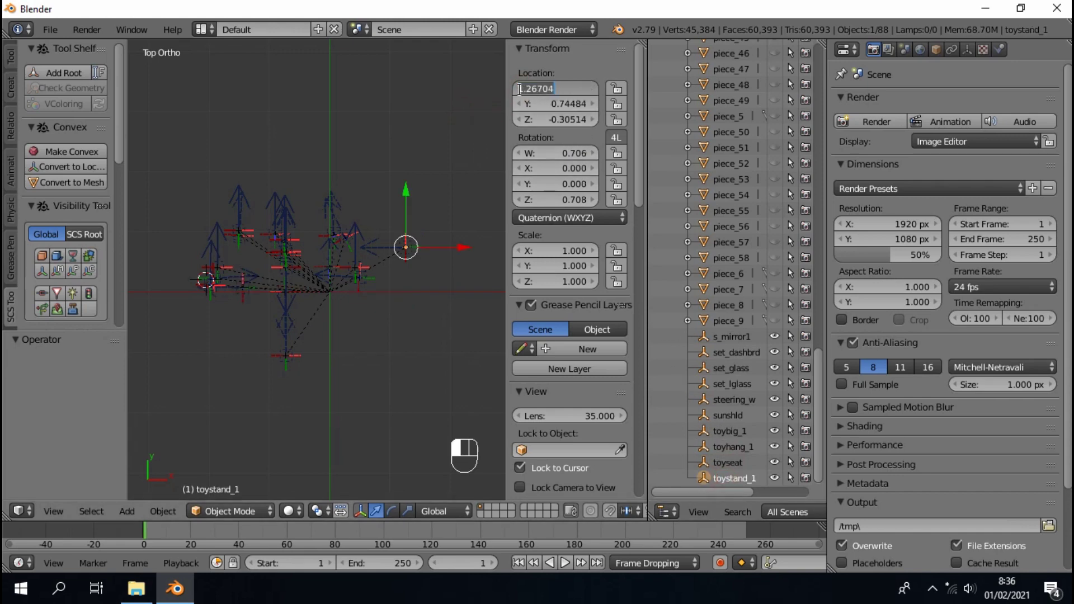
key(Home)
text(-)
key(Return)
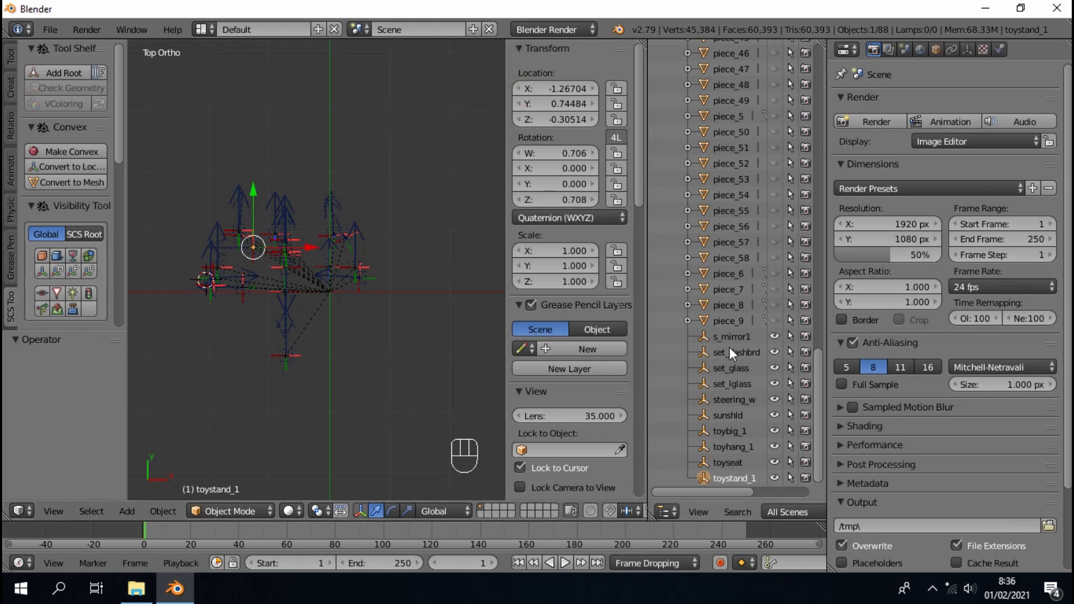
- Hide the locators from s_mirror1 to toystand_1 in the viewport, along with the mirror1 locator
key(a)
scroll(740, 302, up, 15)
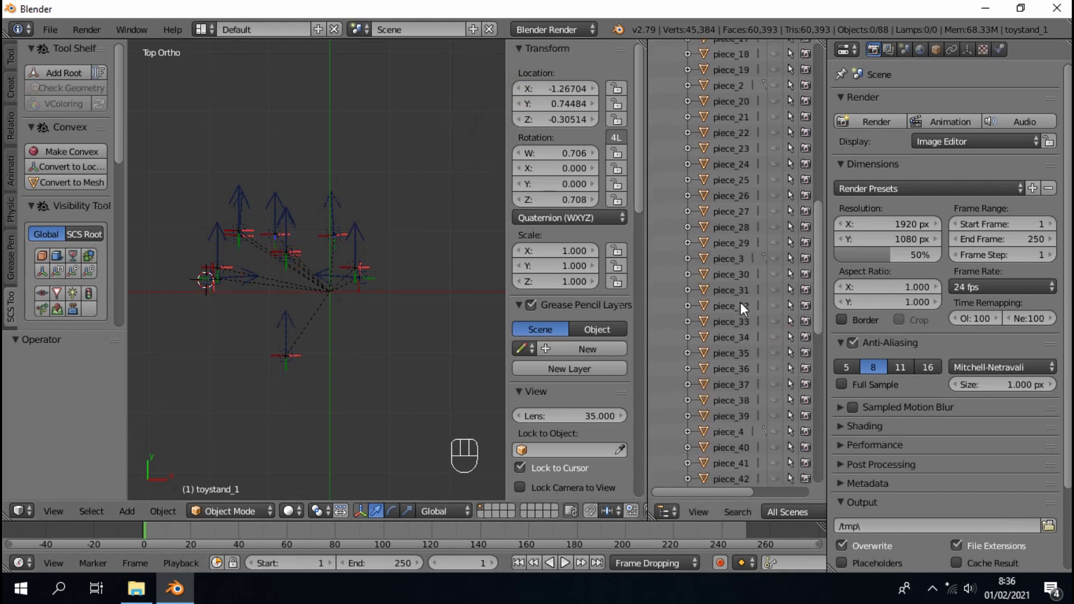
click(723, 278)
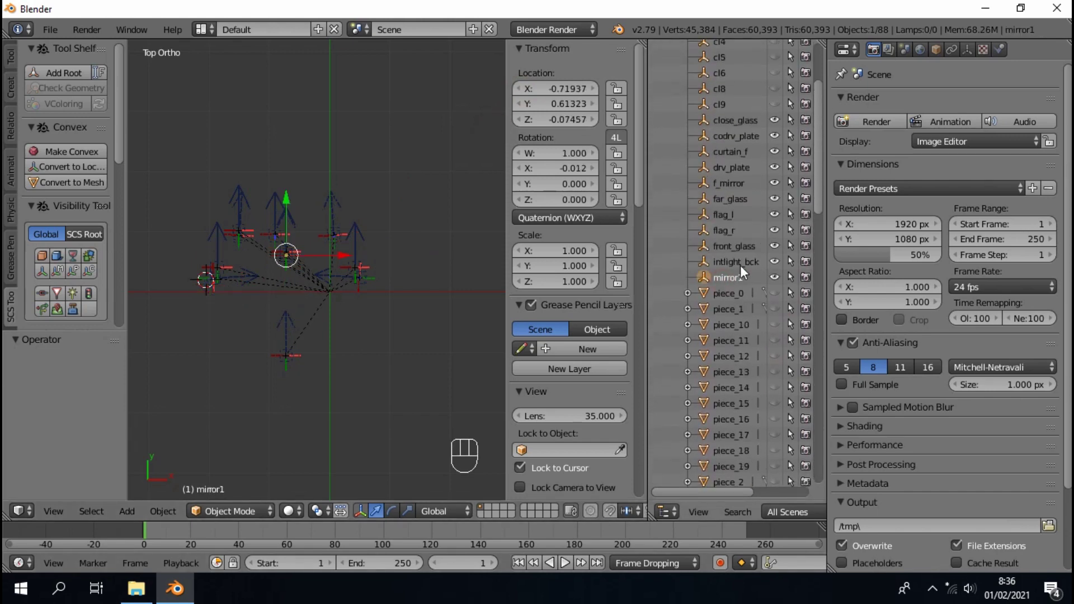
click(775, 277)
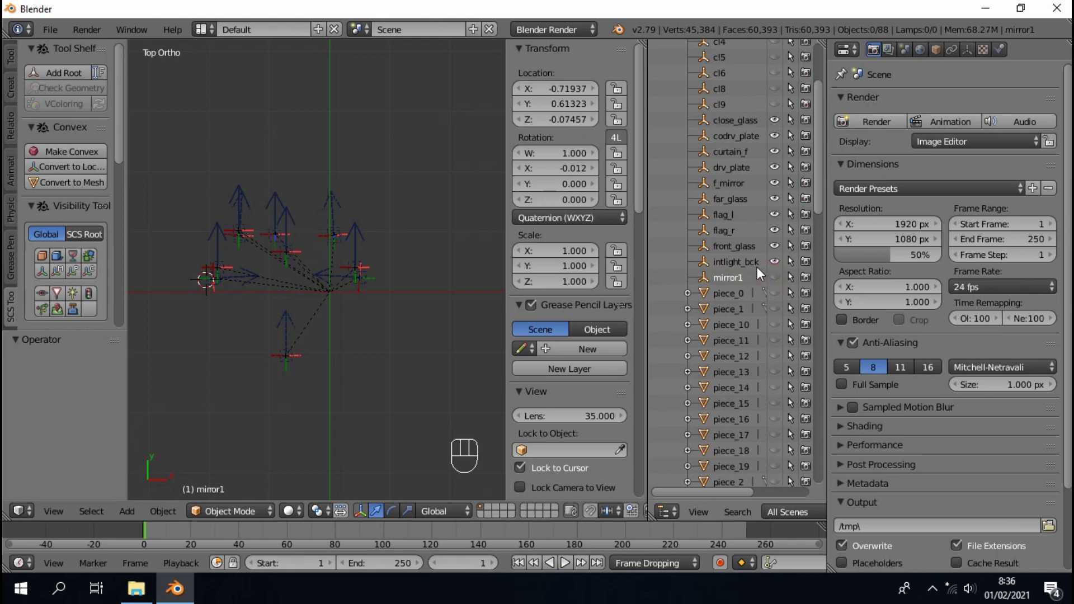
- Switch the front_glass locator to XYZ Euler rotation and hide it along with the intlight_bck locator
click(753, 265)
click(774, 261)
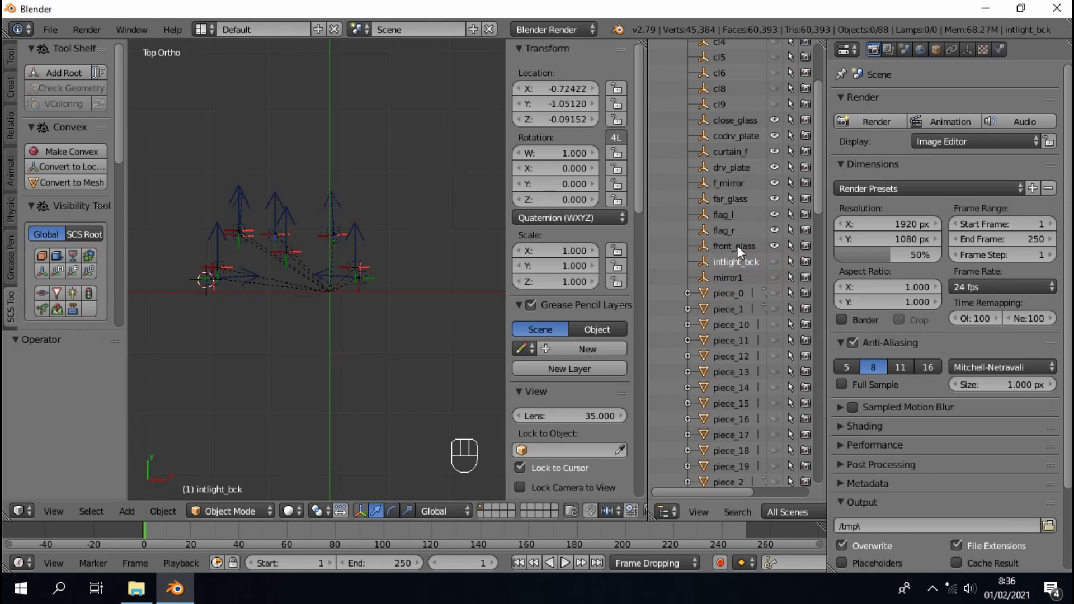
click(738, 246)
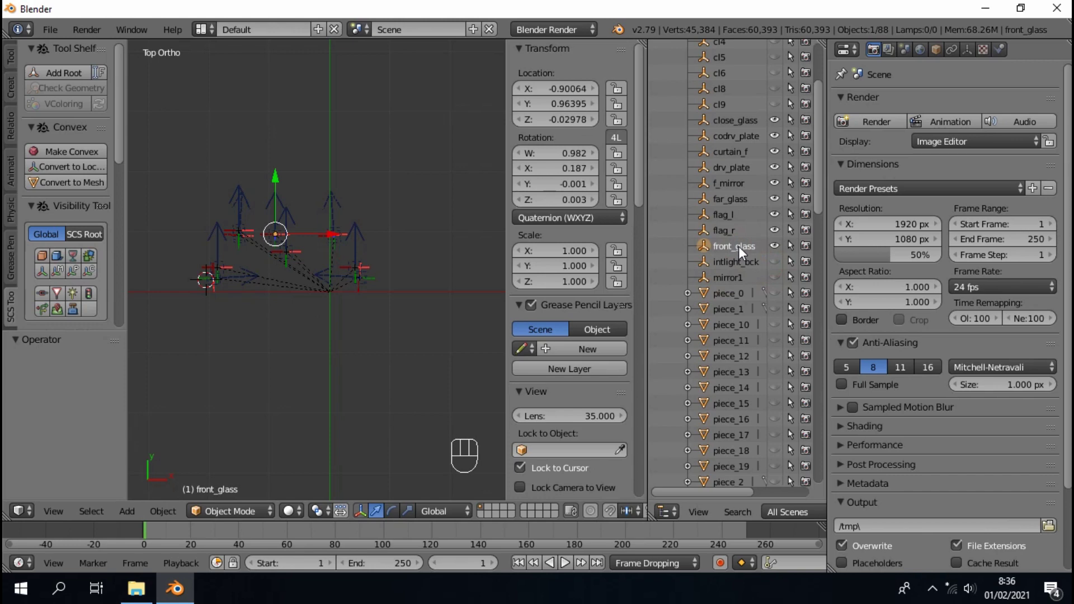
click(590, 218)
click(587, 178)
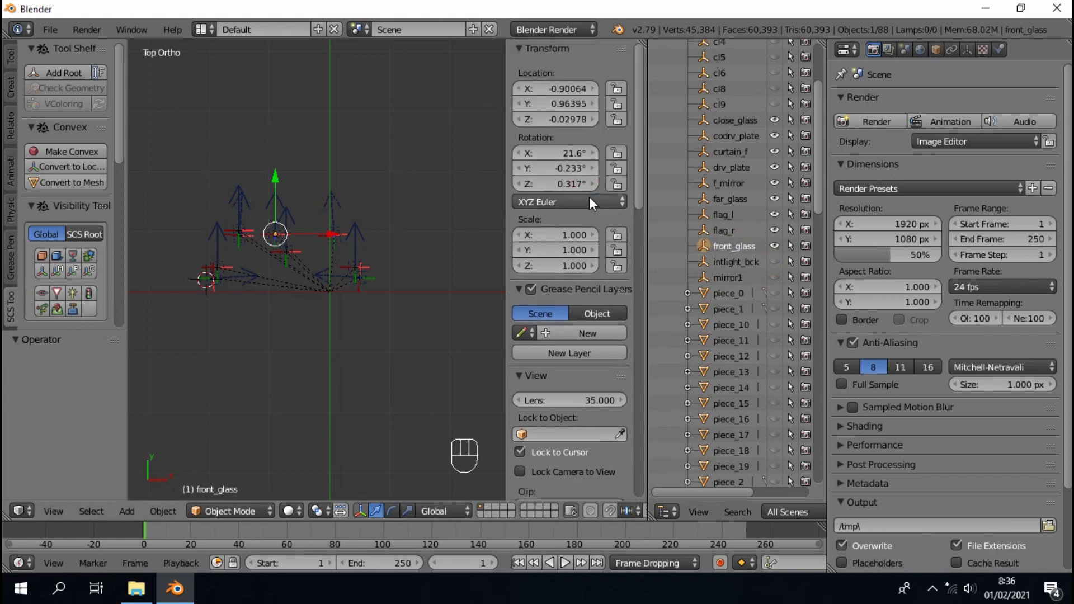
click(774, 246)
key(KP_3)
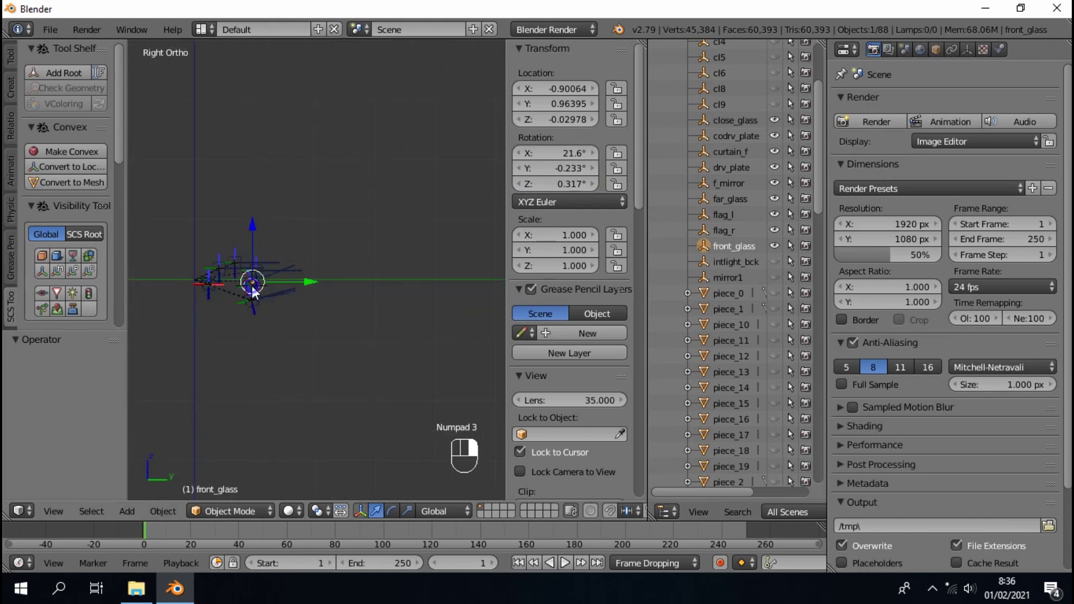
scroll(254, 288, up, 5)
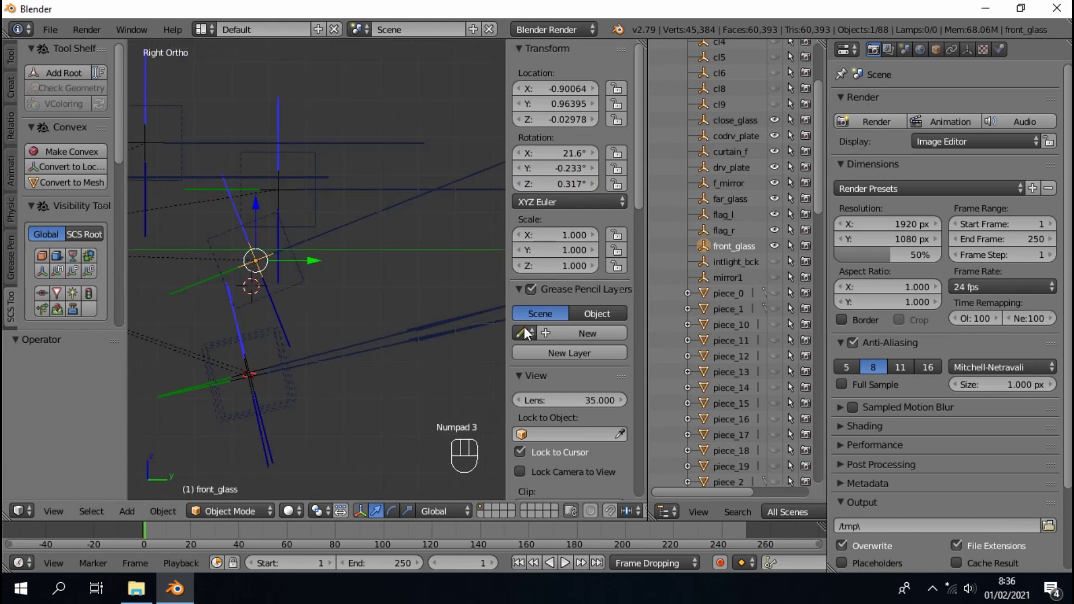
click(774, 246)
- Return to the top view and hide the flag_r and flag_l locators
click(721, 230)
scroll(232, 323, down, 5)
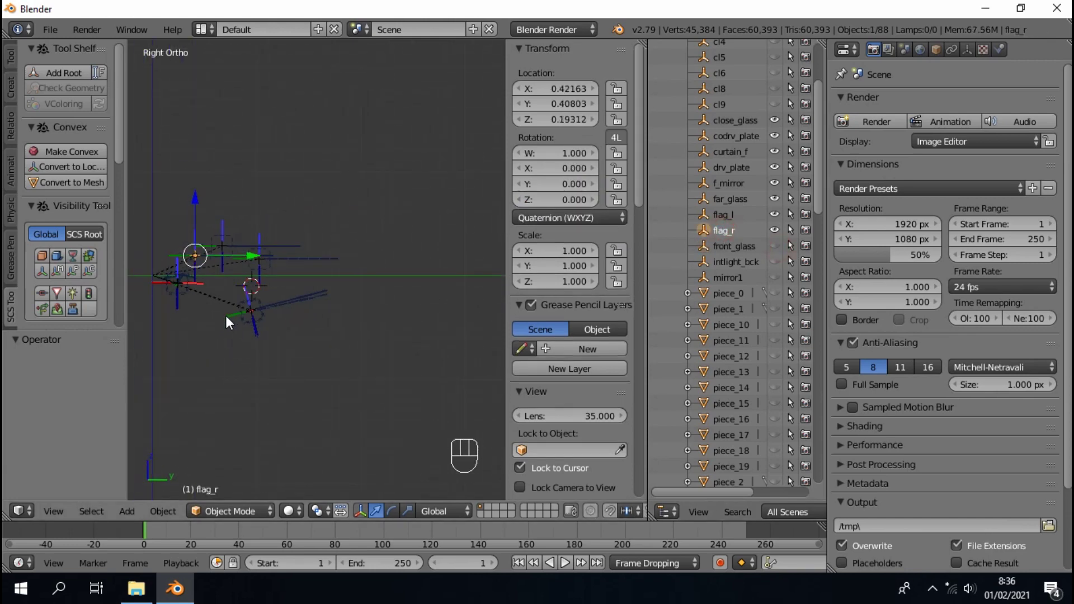
key(KP_7)
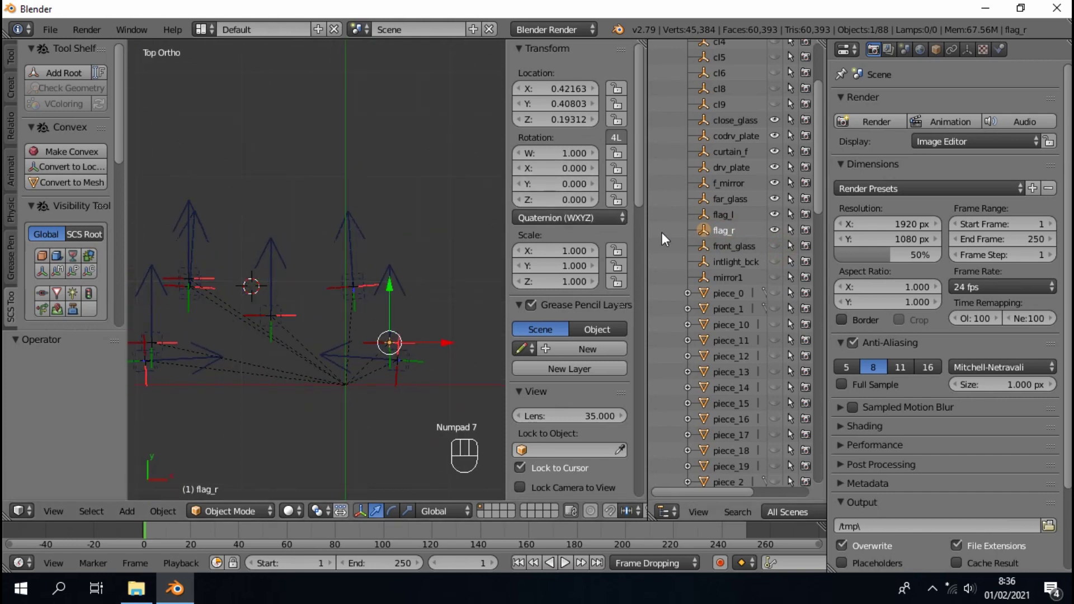
click(775, 230)
click(775, 214)
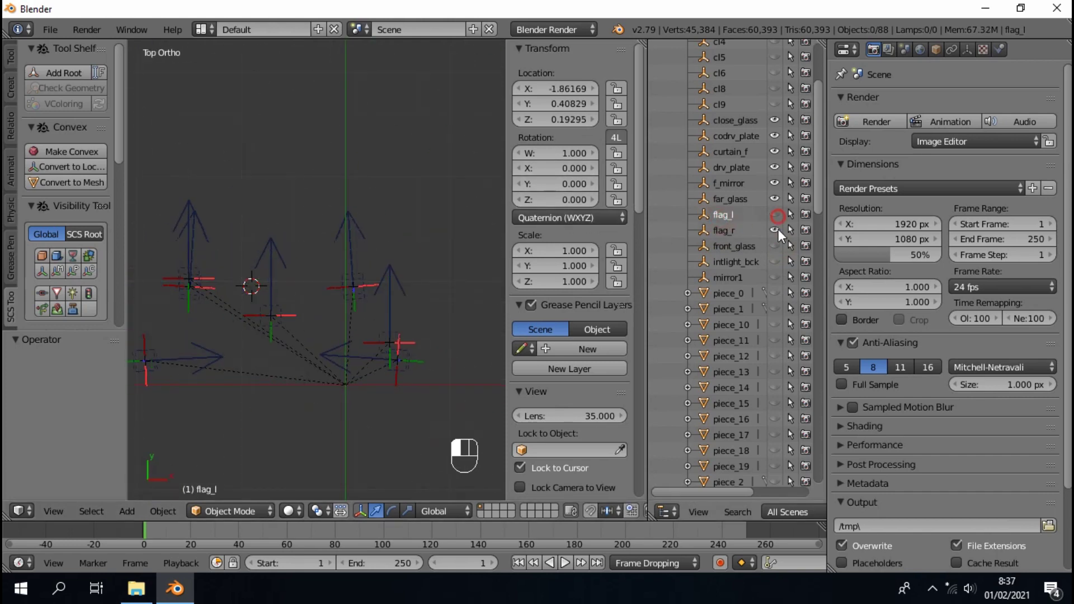
- Switch the far_glass locator to XYZ Euler rotation and set its Z rotation to 87.0854°
click(733, 197)
click(562, 216)
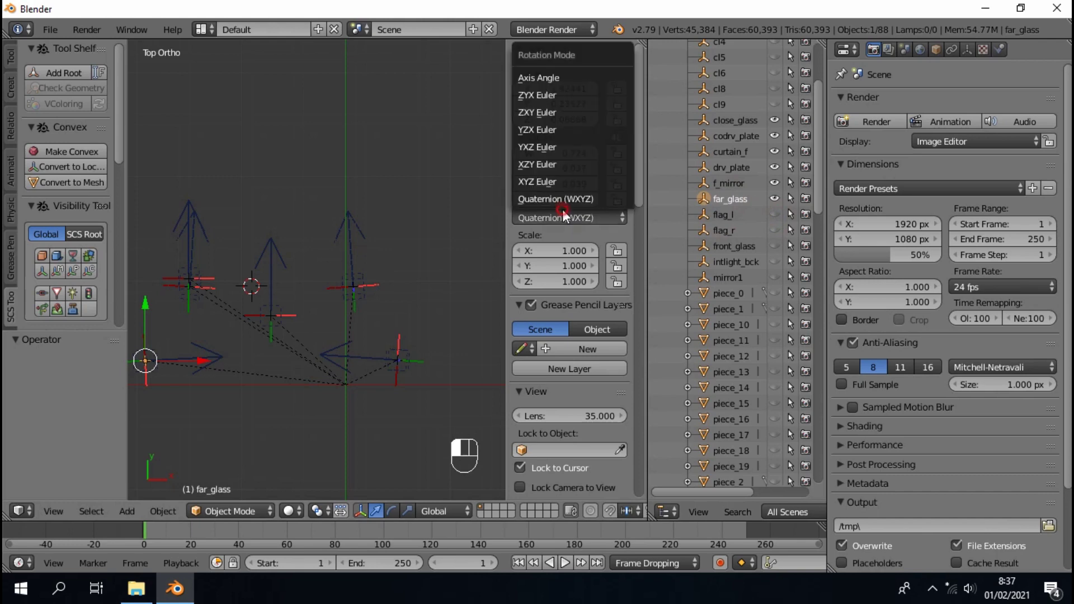
click(561, 180)
click(525, 184)
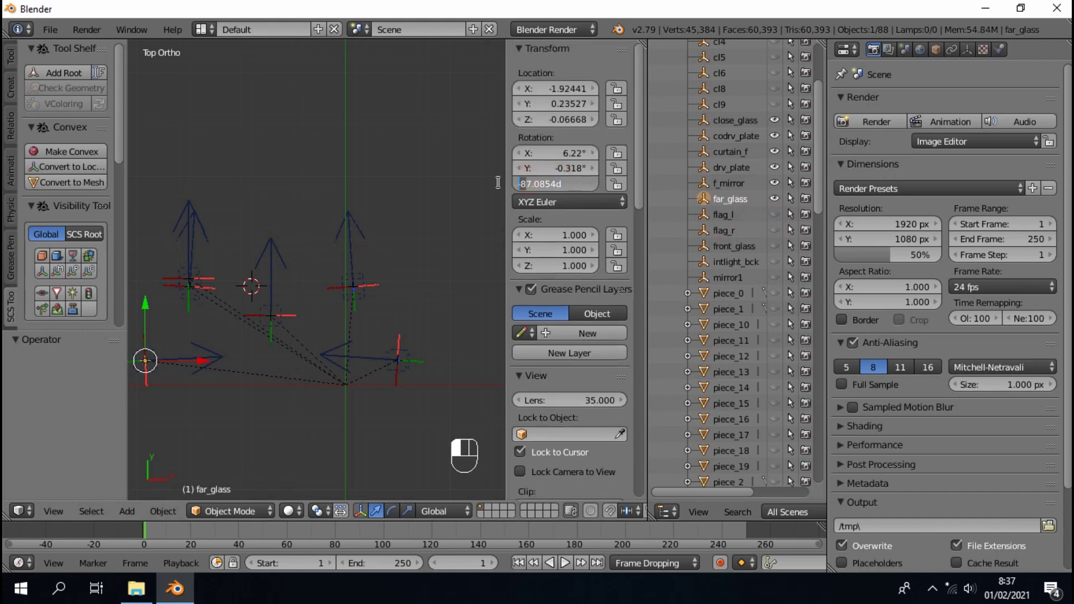
key(Delete)
key(Return)
scroll(271, 351, down, 2)
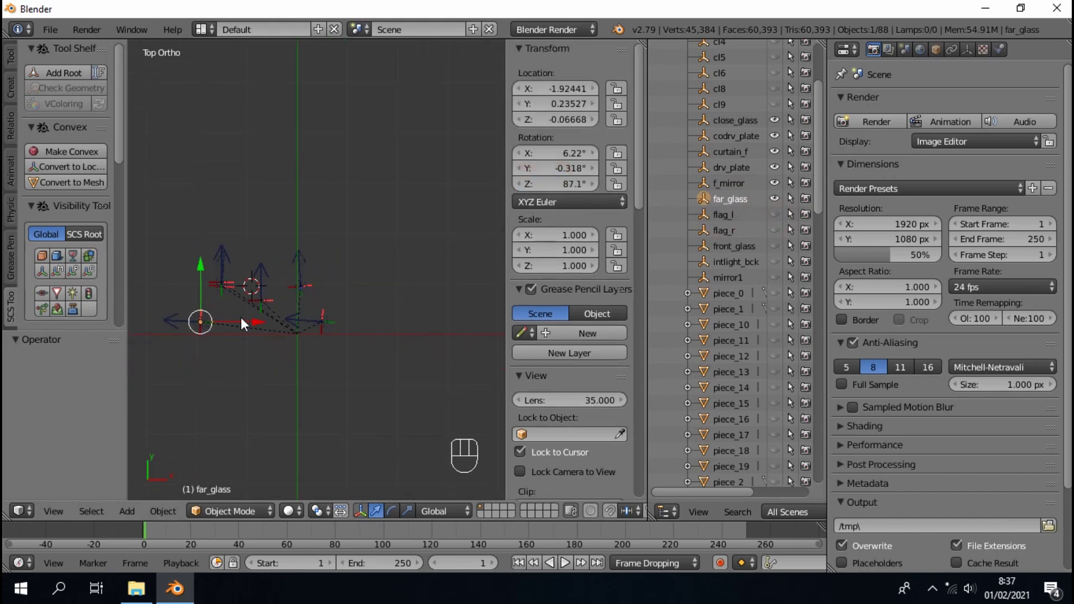
click(240, 319)
- Switch the close_glass locator to XYZ Euler rotation and set its Z rotation to -86.0664°
right_click(355, 329)
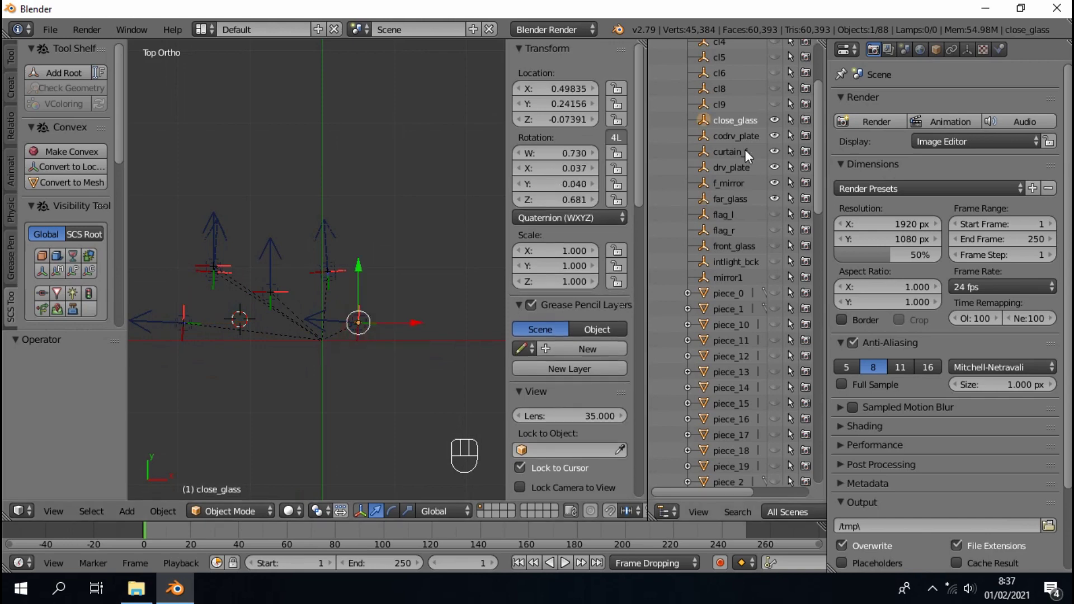
click(562, 223)
click(555, 187)
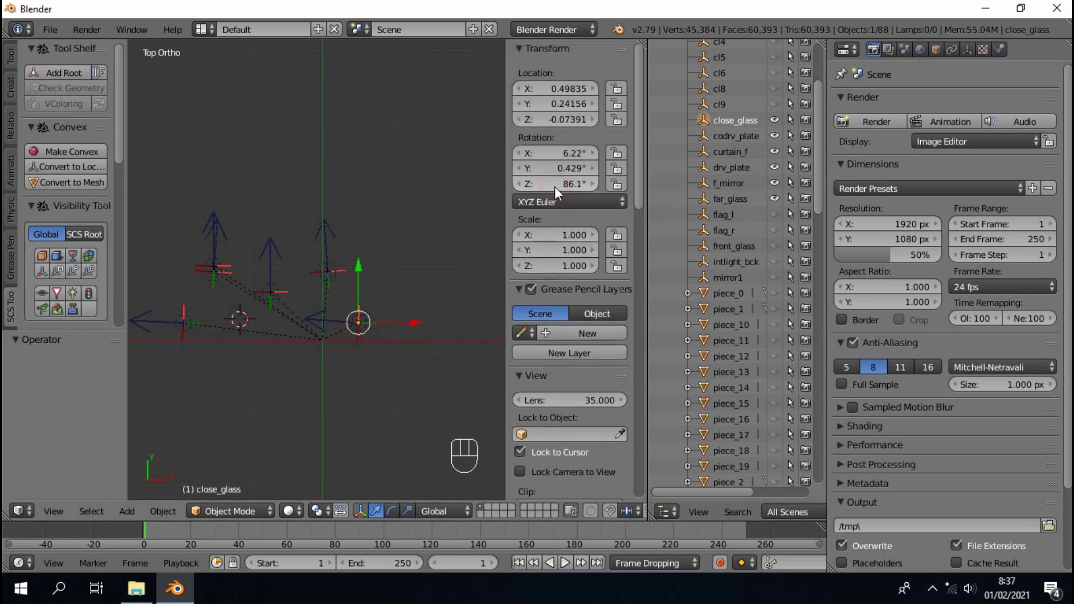
click(517, 181)
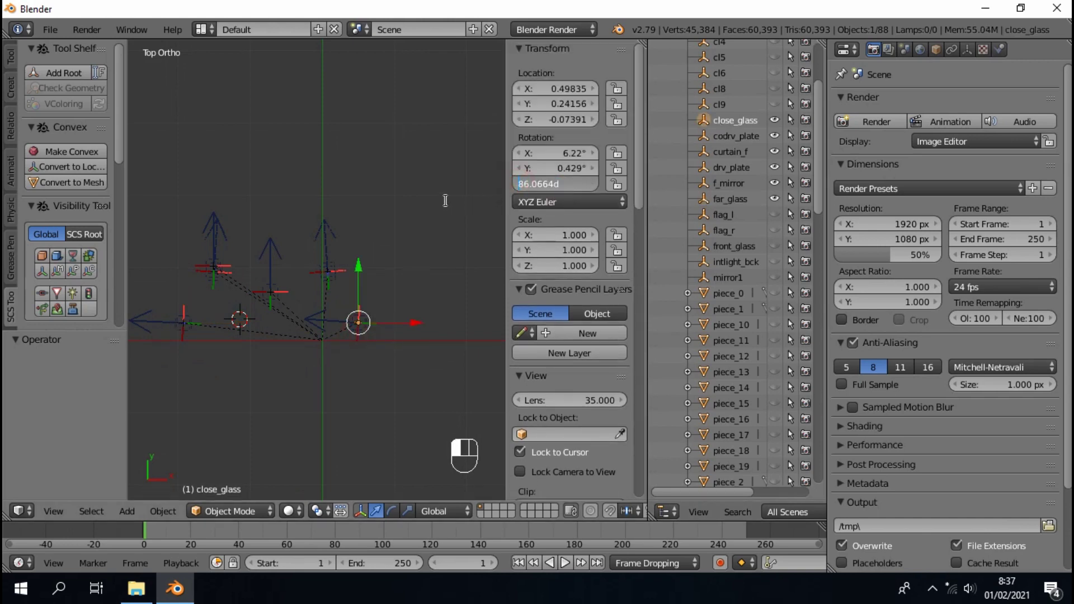
text(-)
key(Return)
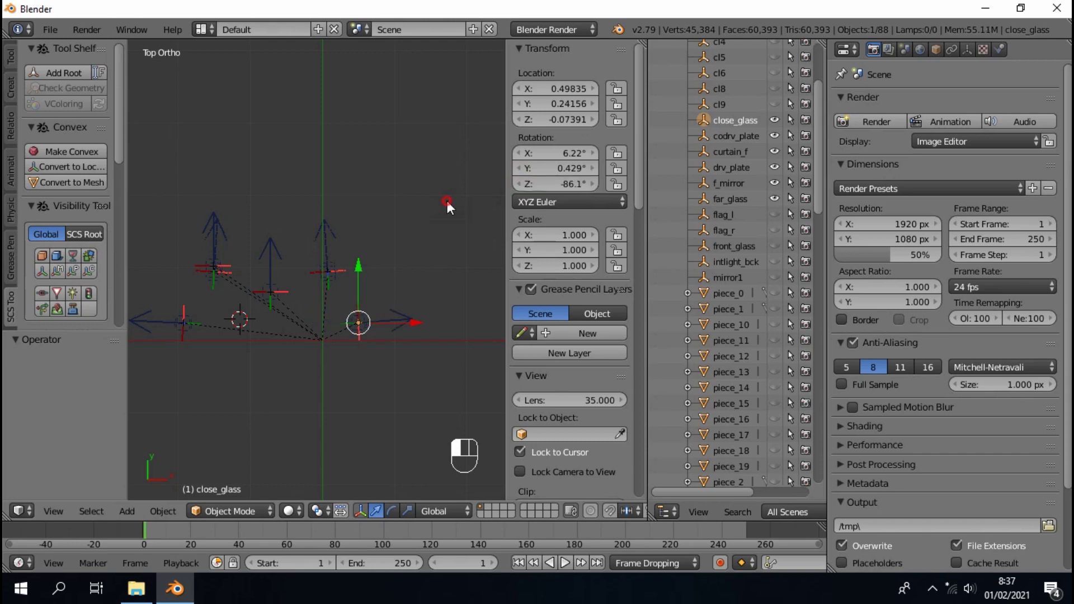
- Switch the codrv_plate locator to XYZ Euler rotation and set its Z rotation to 3.65224°
click(723, 139)
click(562, 217)
click(560, 180)
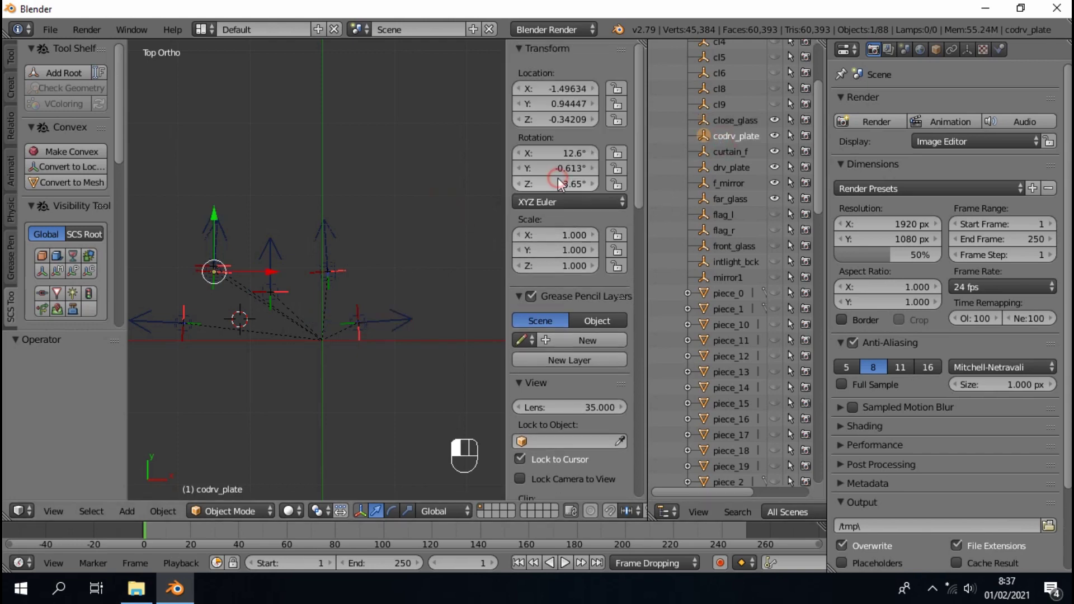
click(523, 183)
drag(523, 184, 502, 184)
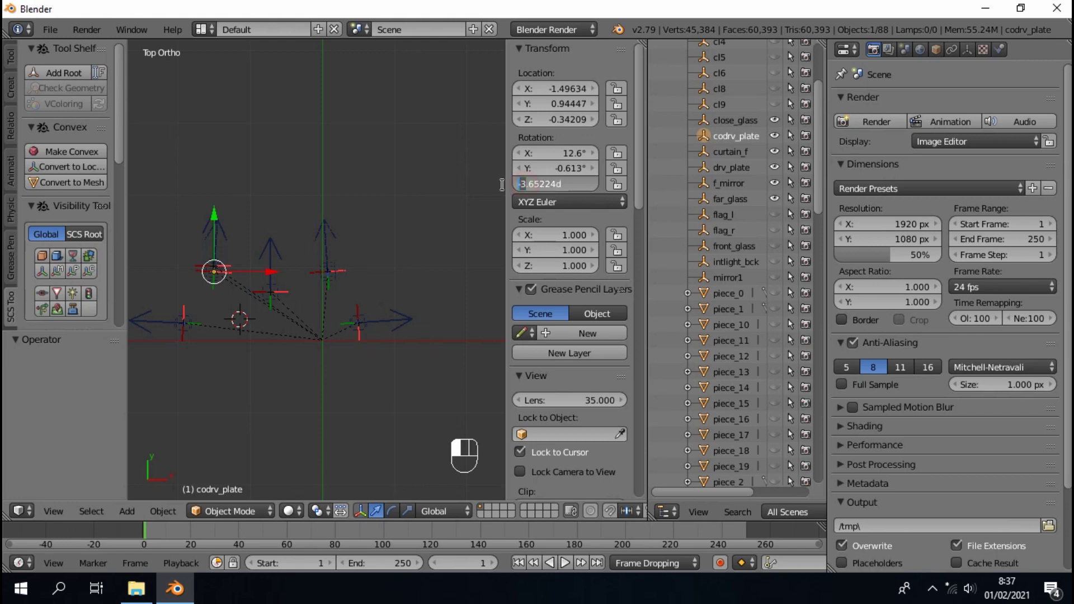
key(BackSpace)
key(Return)
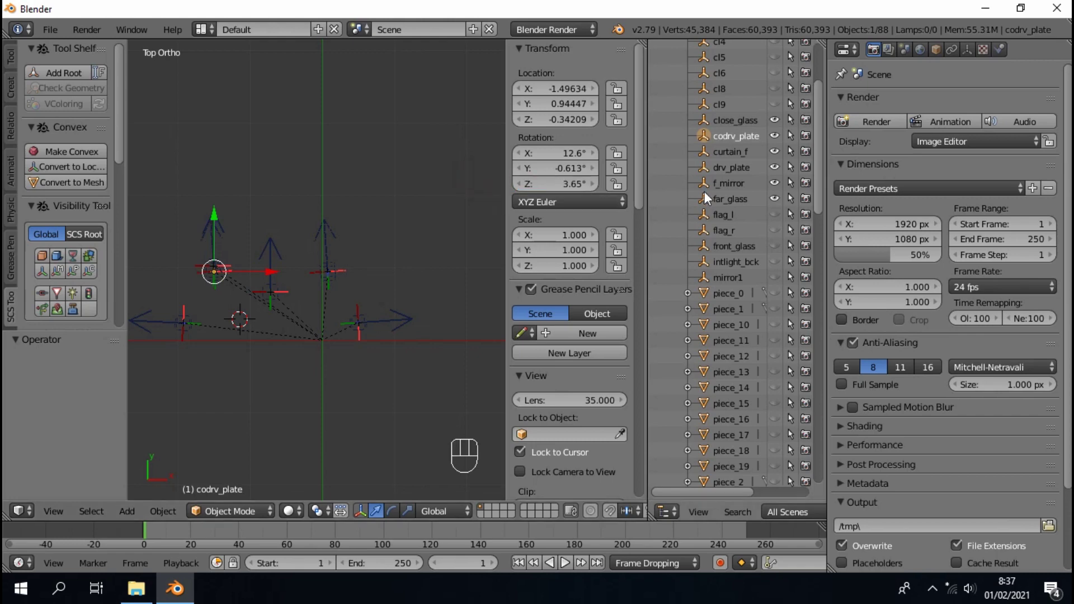
- Hide the far_glass and f_mirror locators in the viewport
click(731, 203)
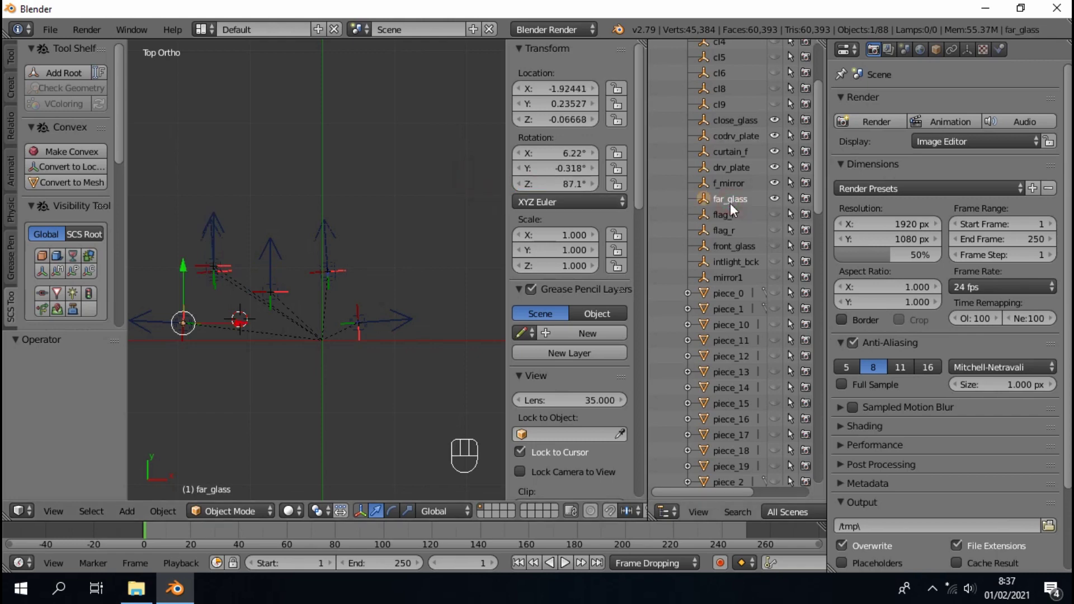
click(775, 199)
click(733, 183)
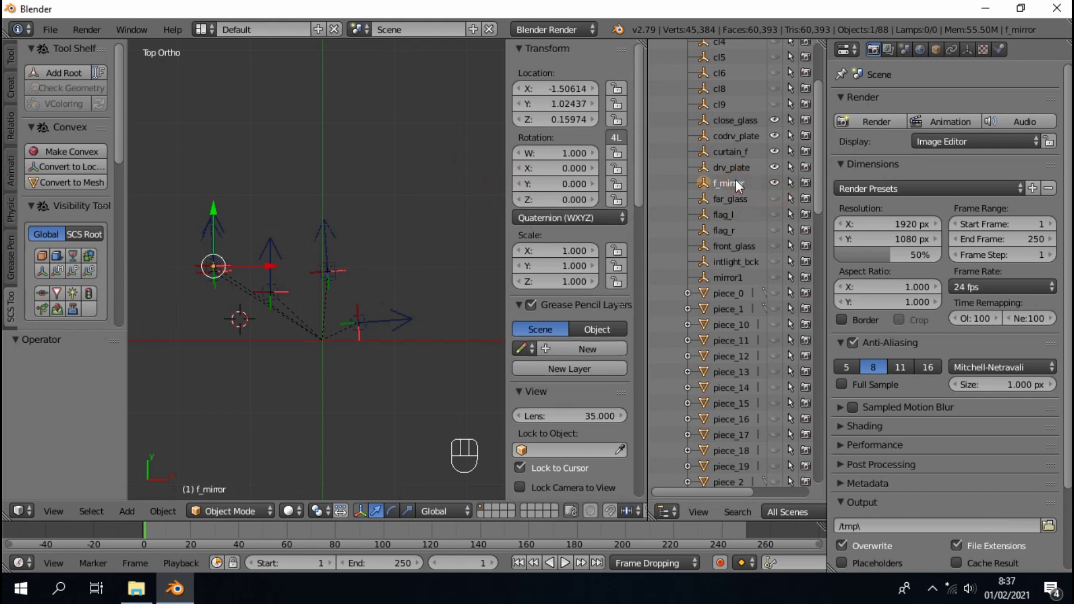
click(773, 182)
- Switch the drv_plate locator to XYZ Euler rotation and make its Z rotation negative, about -4.07°
click(744, 168)
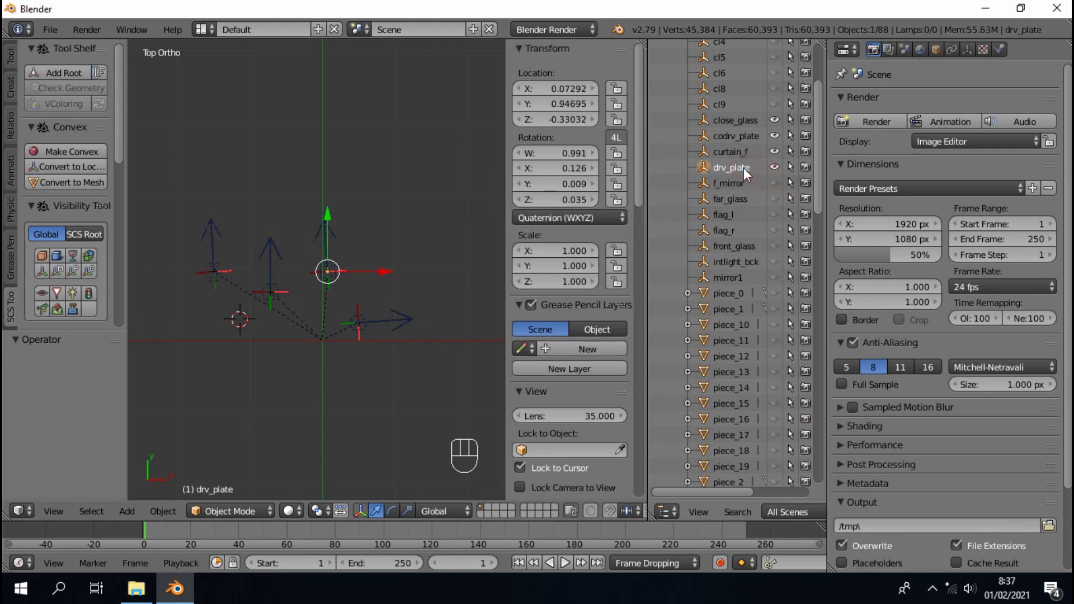
click(521, 217)
click(545, 177)
click(545, 183)
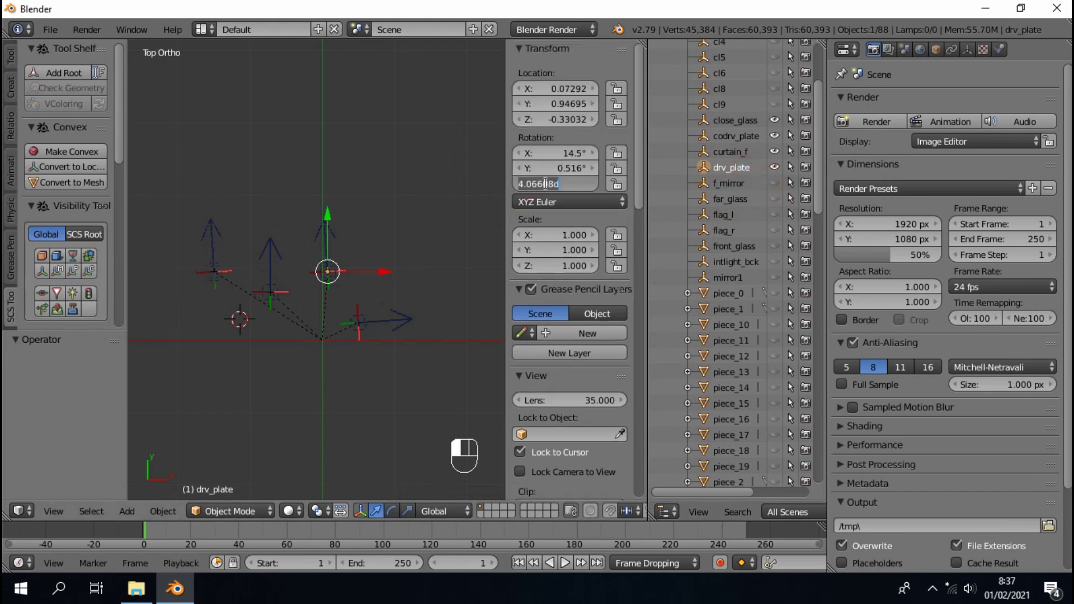
key(Home)
text(-)
click(441, 198)
- Hide the locators from close_glass to drv_plate and show those from s_mirror1 to toystand_1
click(718, 158)
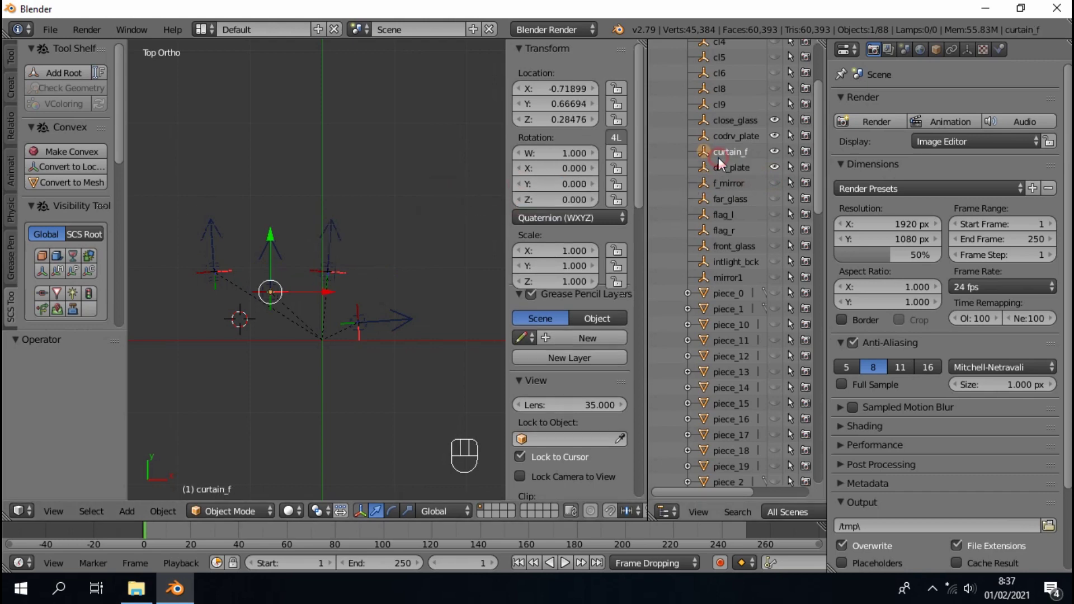
click(727, 139)
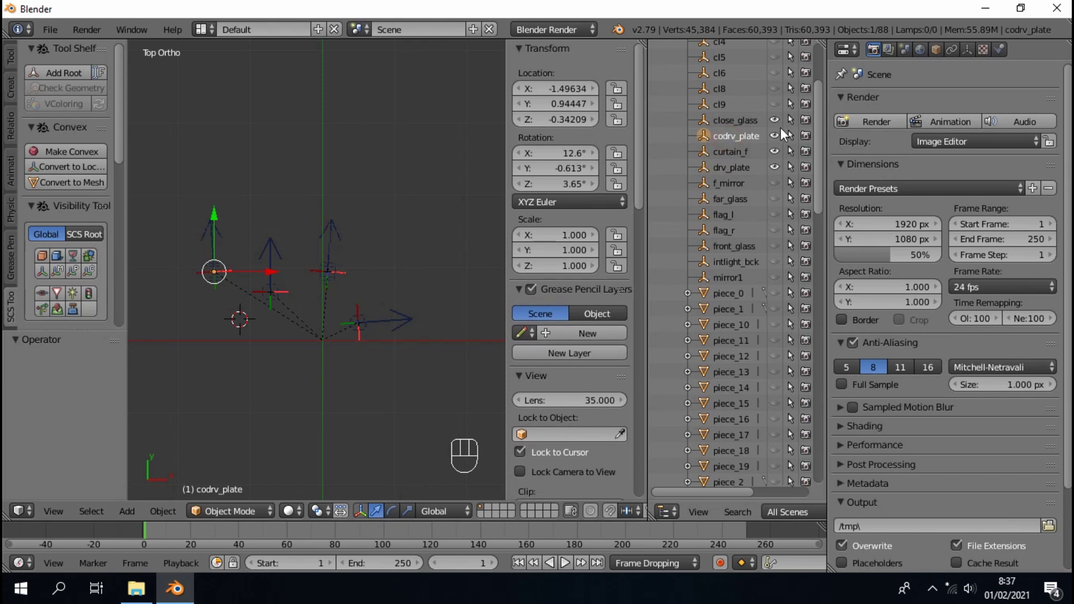
drag(774, 124, 775, 167)
scroll(747, 363, down, 15)
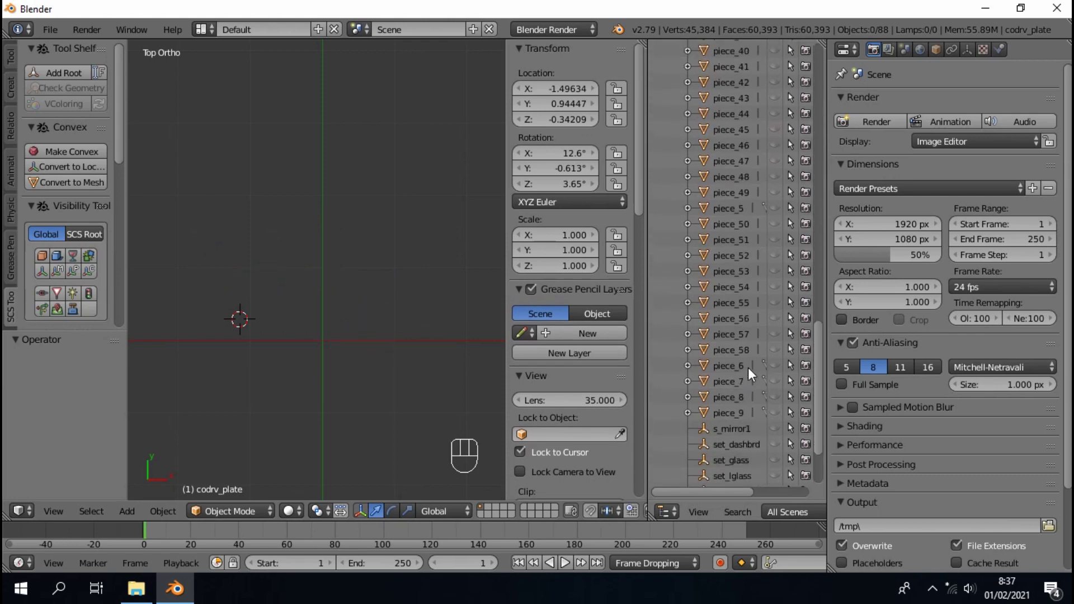
drag(774, 337, 771, 492)
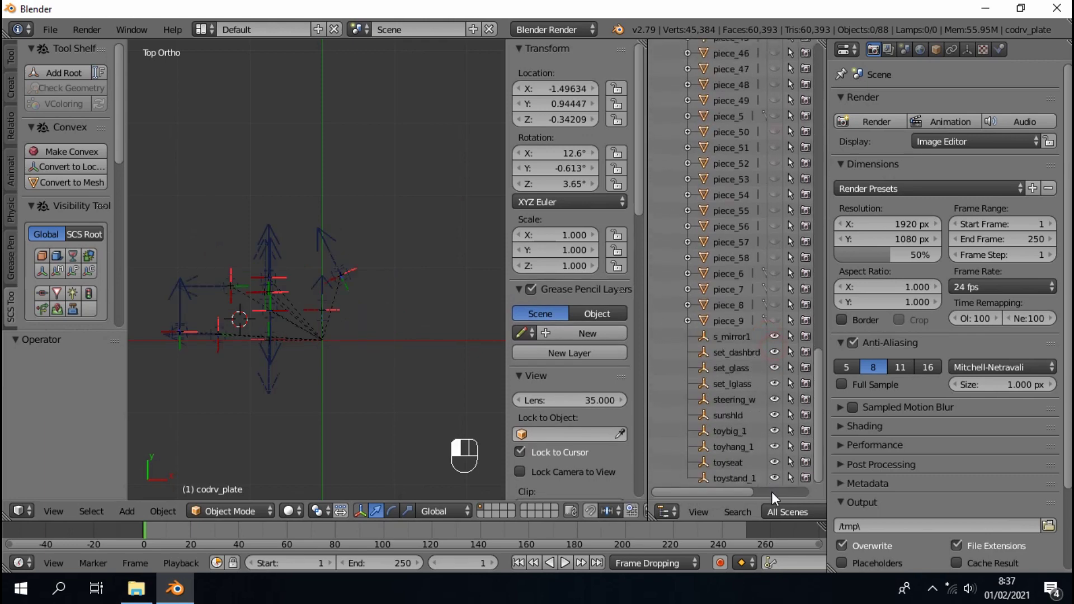
- Check the s_mirror1, set_dashbrd and set_glass locators one by one and hide each of them
click(723, 341)
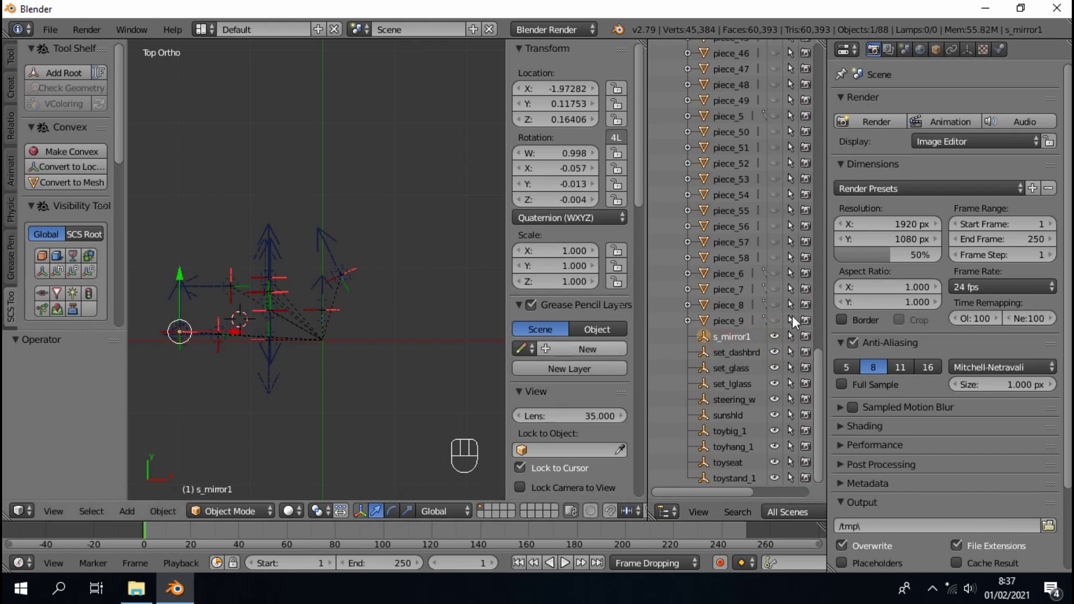
click(774, 337)
click(736, 353)
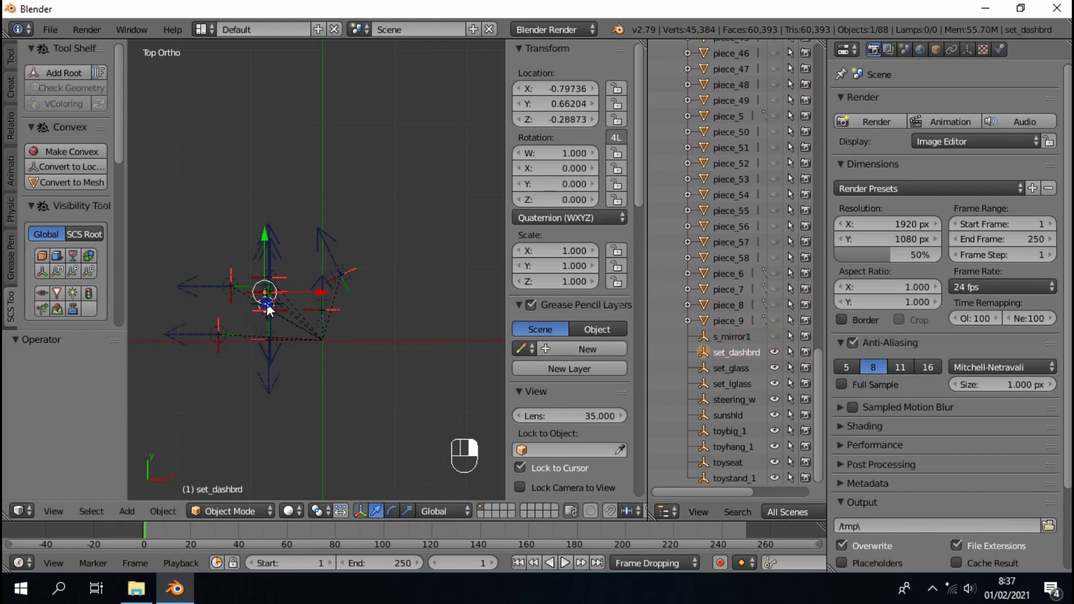
scroll(267, 303, up, 3)
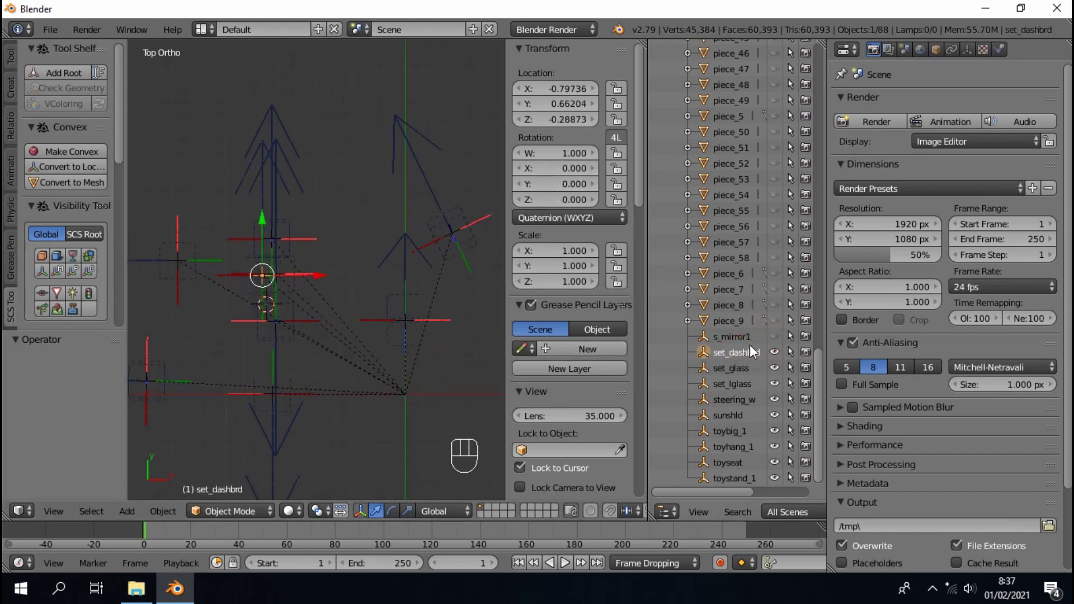
click(774, 352)
click(740, 368)
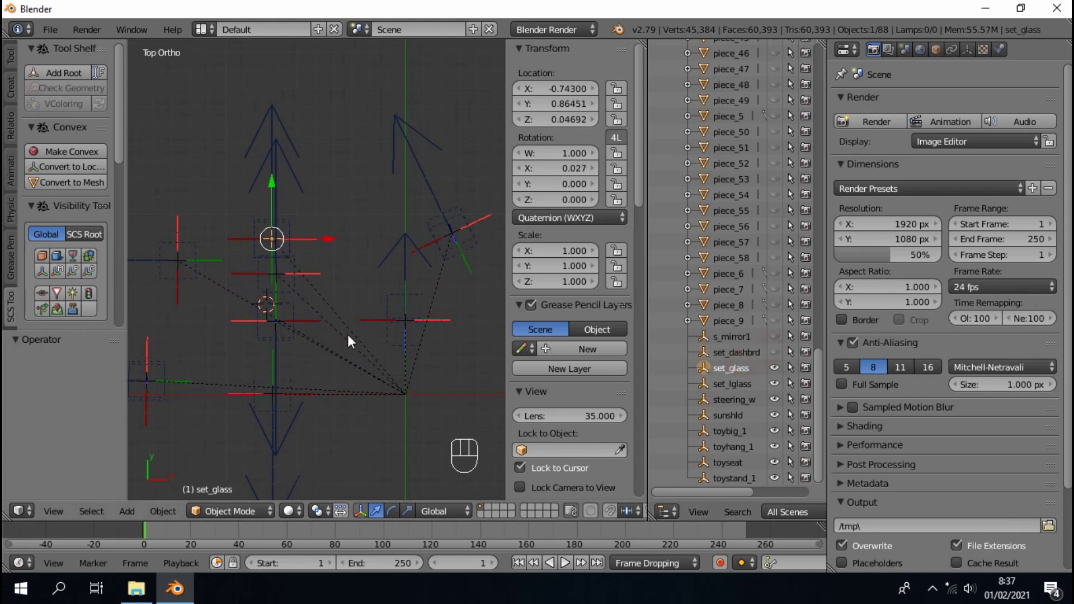
click(774, 368)
- Switch the set_lglass locator to XYZ Euler rotation and set its Z rotation to -25.5602°
click(744, 383)
click(555, 217)
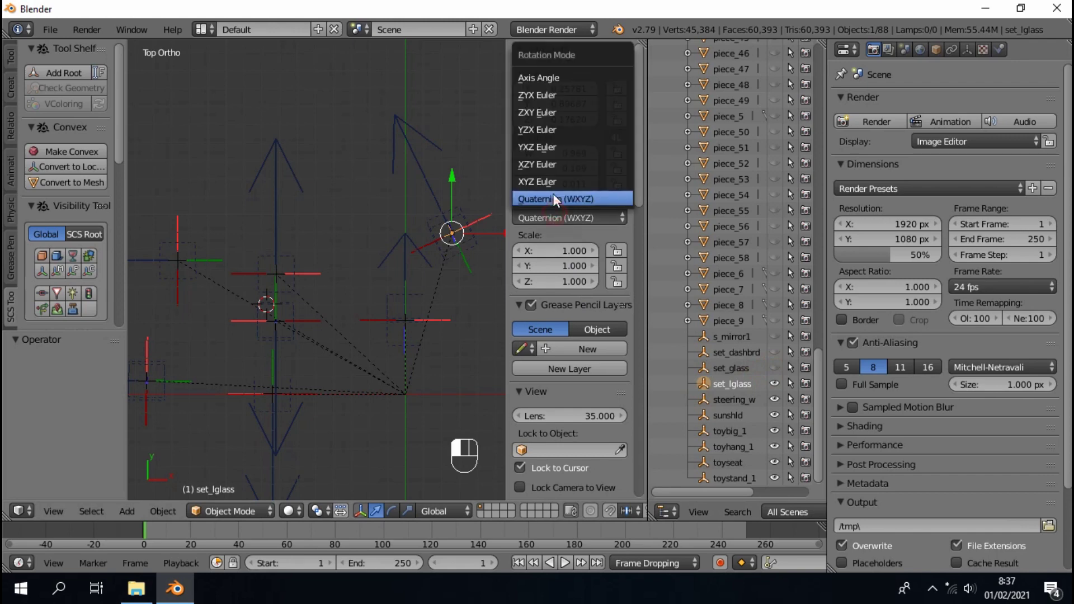
click(549, 184)
click(549, 186)
key(Home)
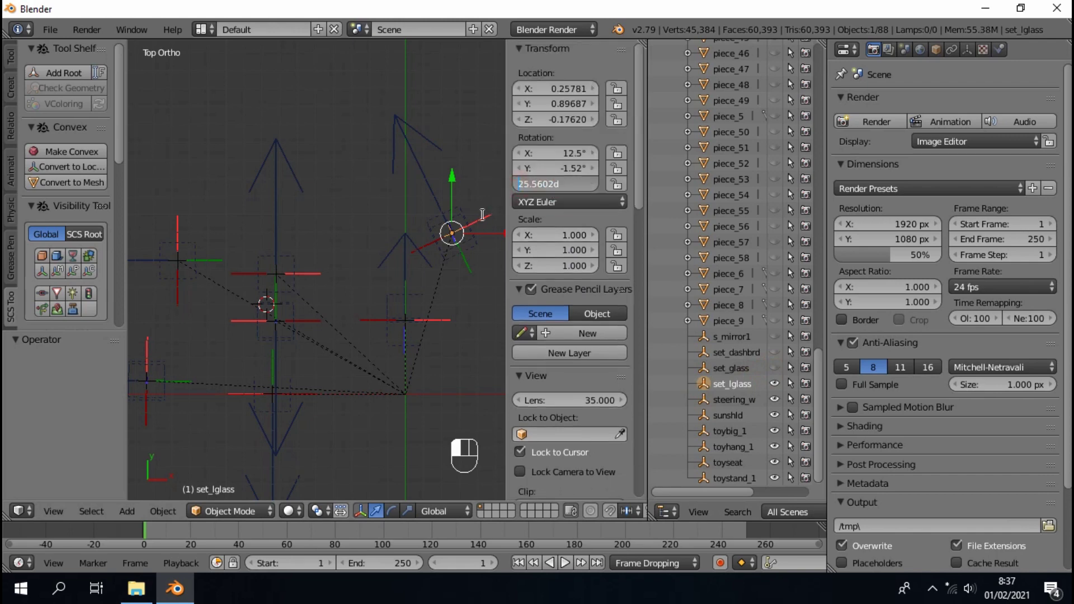
text(-)
key(Return)
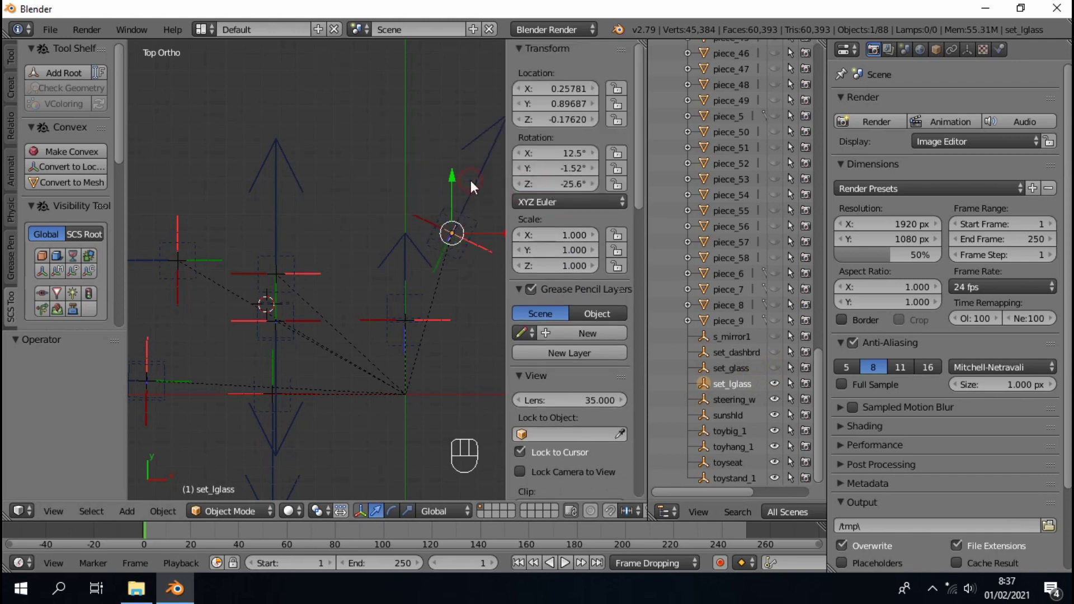
- Set the set_lglass locator's Y rotation to 1.52°
click(526, 169)
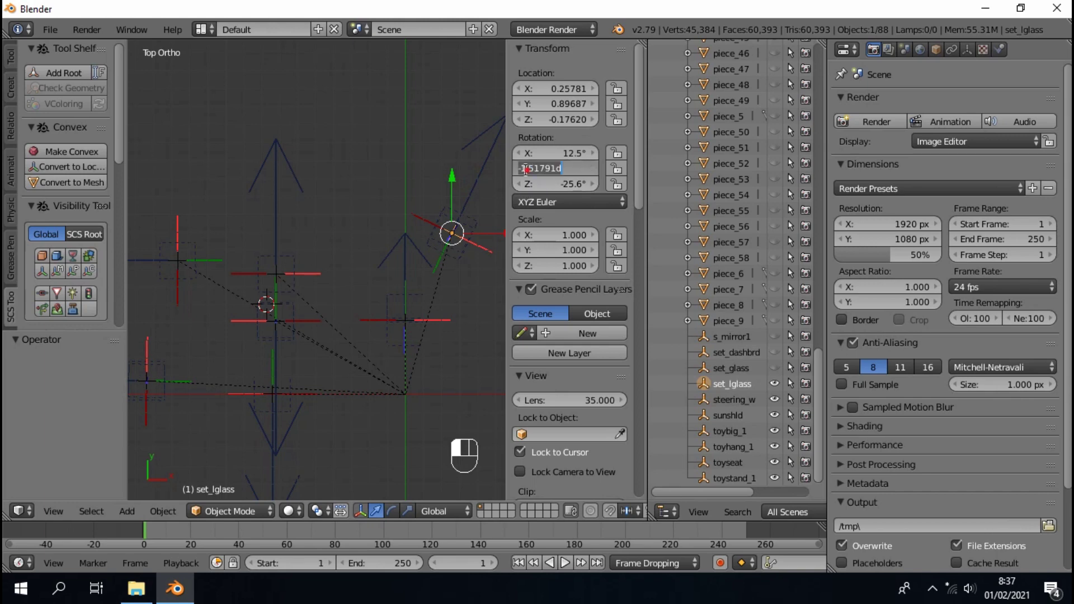
key(Home)
key(Delete)
click(441, 190)
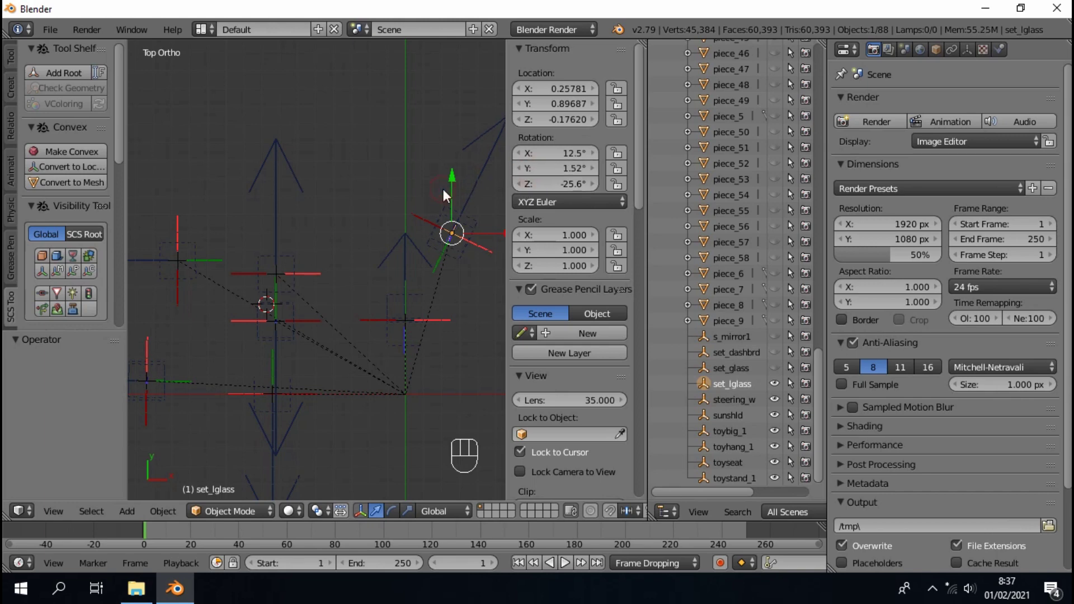
- Switch the steering_w locator to XYZ Euler rotation, then hide it together with set_lglass
click(749, 401)
click(554, 219)
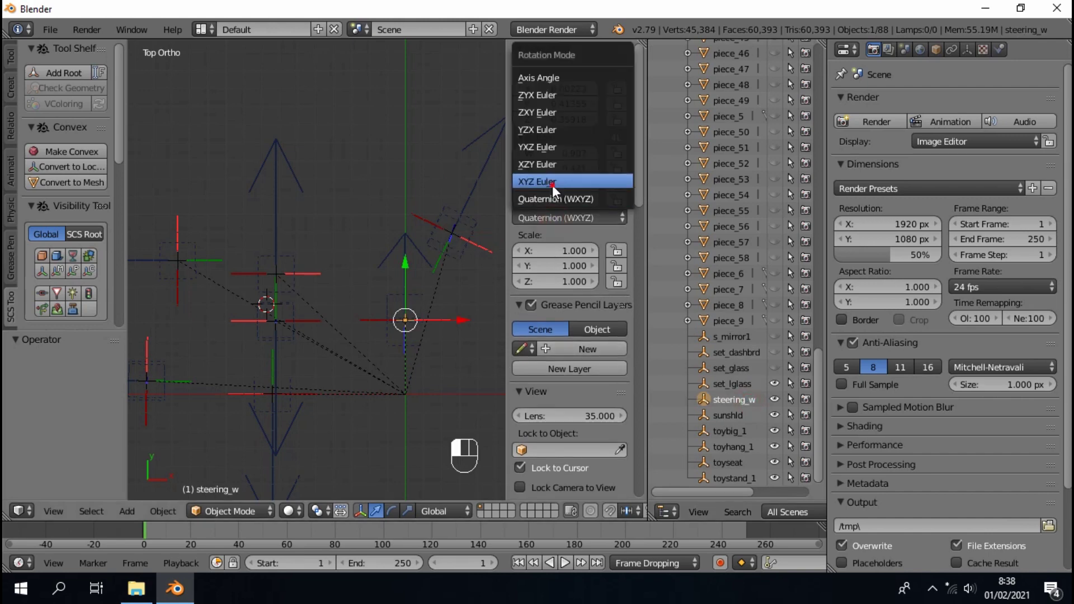
click(552, 184)
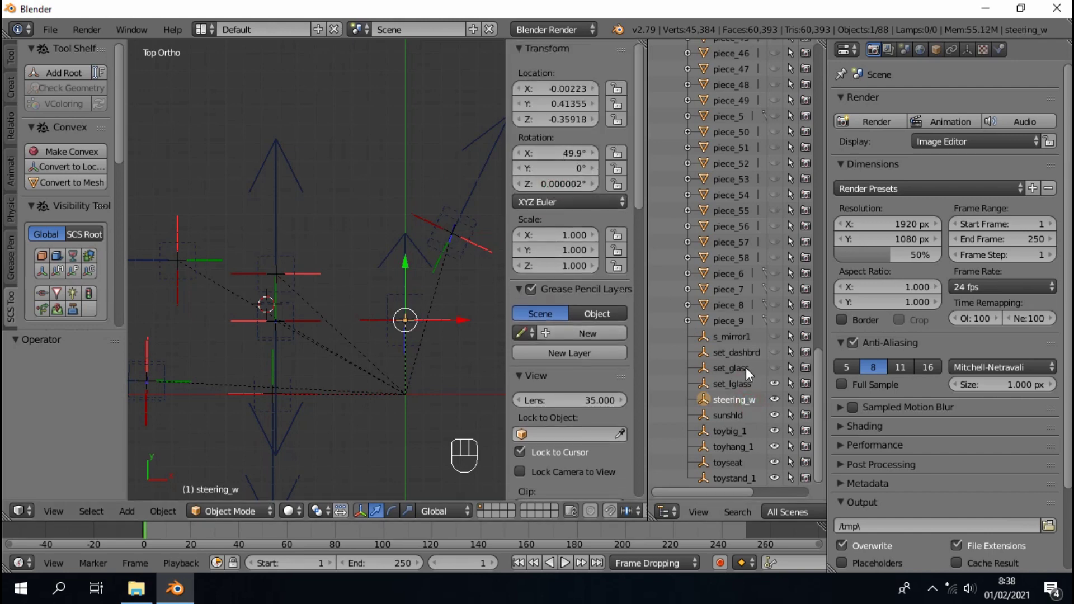
drag(774, 399, 775, 386)
- Check the sunshld, toybig_1 and toyhang_1 locators one by one and hide each of them
click(744, 415)
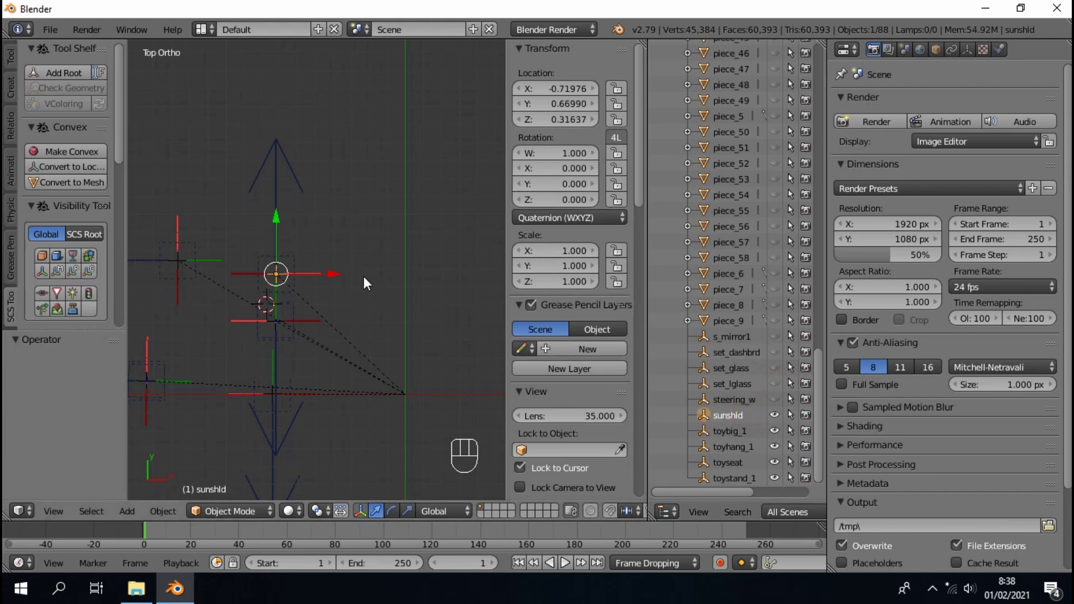
click(730, 430)
scroll(357, 334, down, 1)
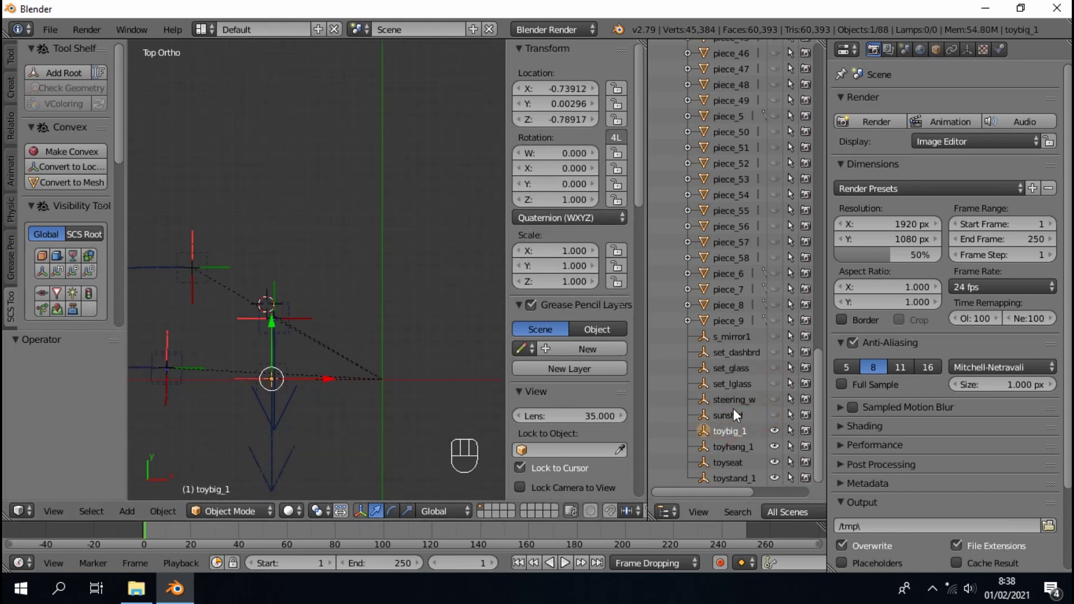
click(740, 445)
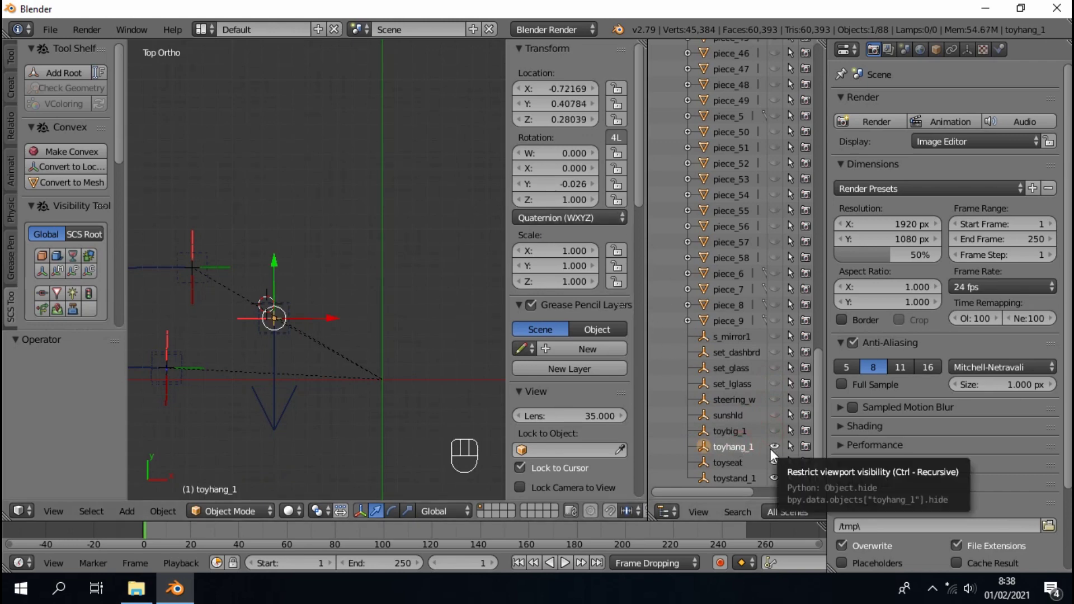
key(KP_3)
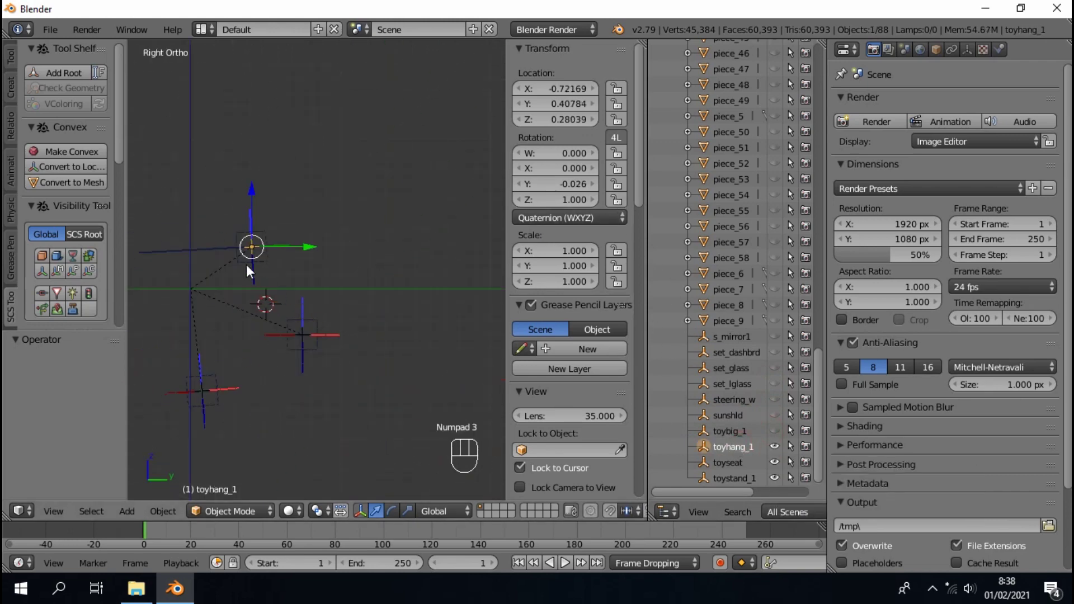
key(KP_7)
click(775, 446)
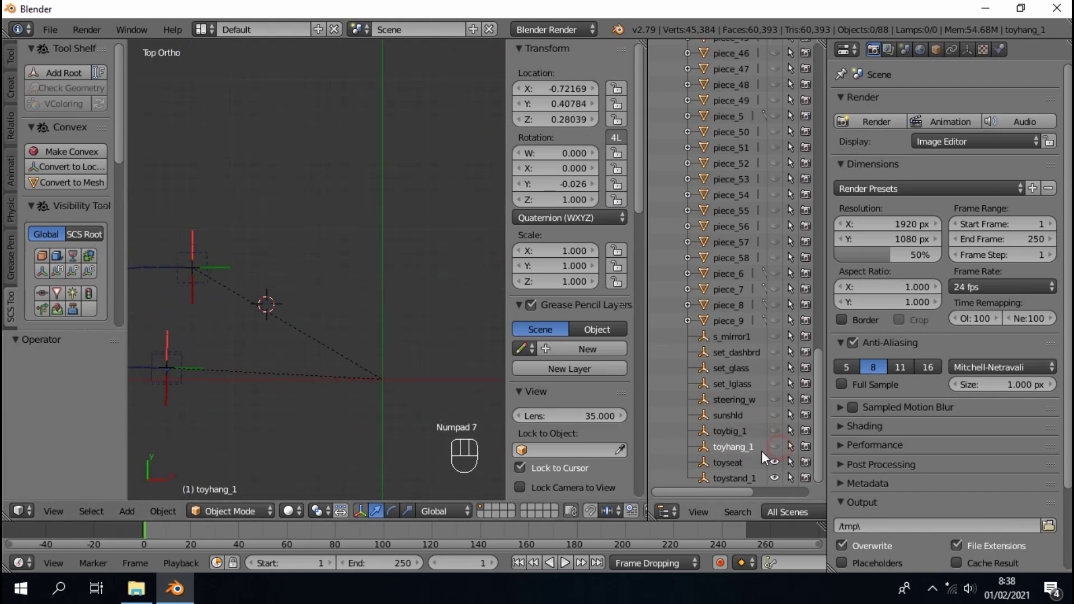
- Switch the toyseat locator to XYZ Euler rotation and set its Z rotation to -89.1°
click(762, 461)
shift+middle_drag(223, 362, 287, 331)
click(179, 345)
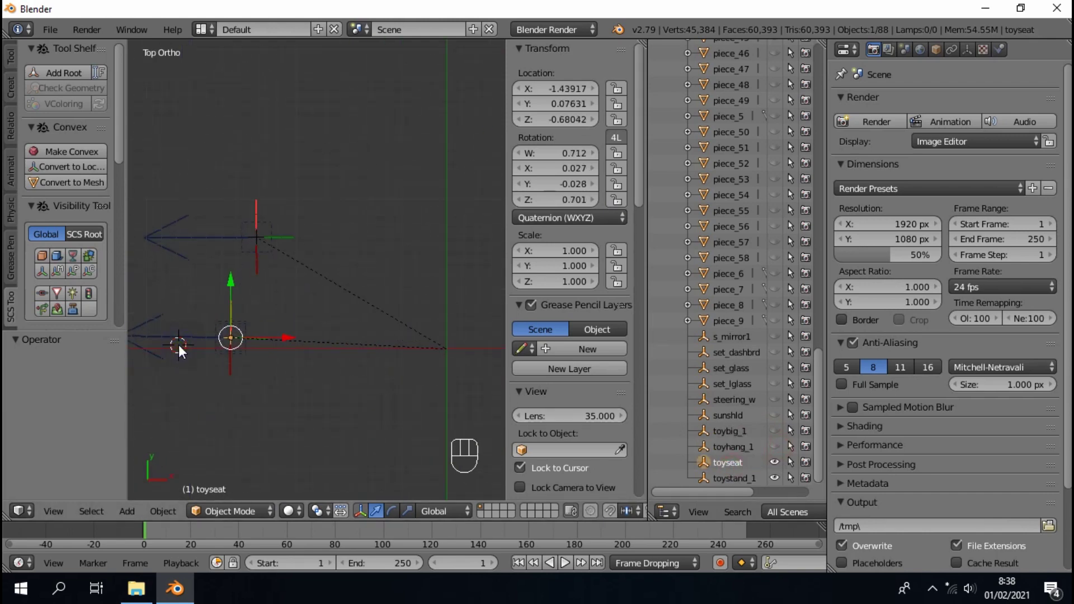
click(552, 217)
click(542, 190)
click(553, 184)
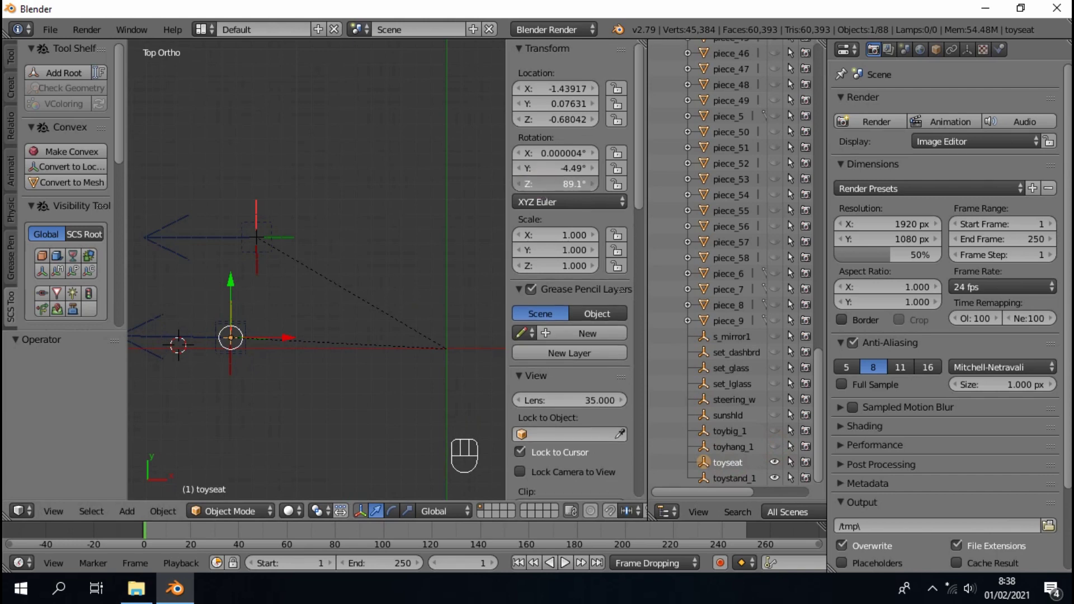
click(515, 188)
text(-)
key(Return)
- Switch the toystand_1 locator to XYZ Euler rotation
click(733, 478)
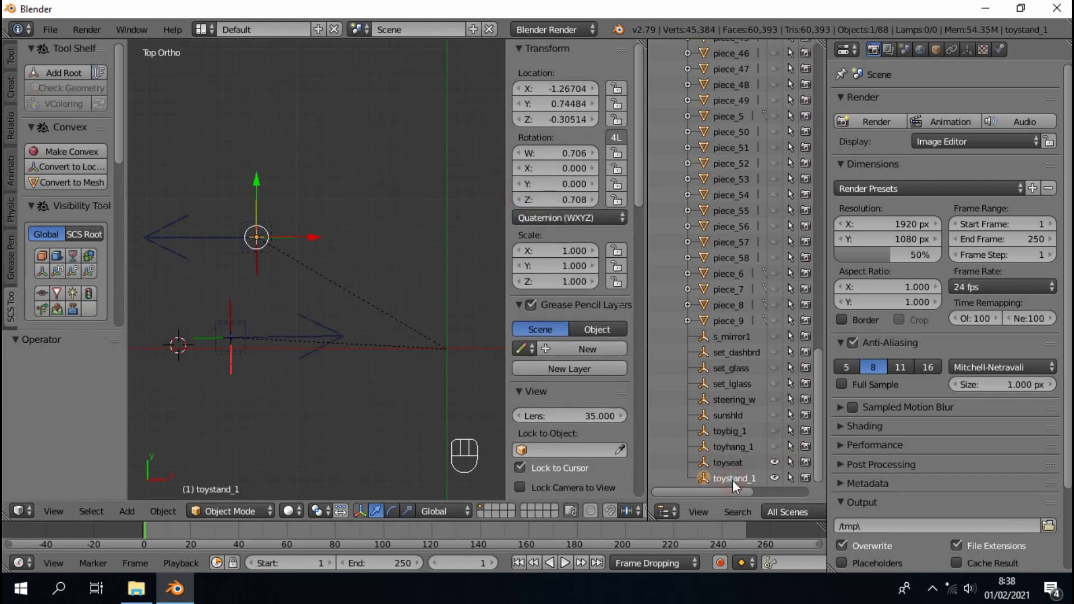
click(556, 215)
click(550, 182)
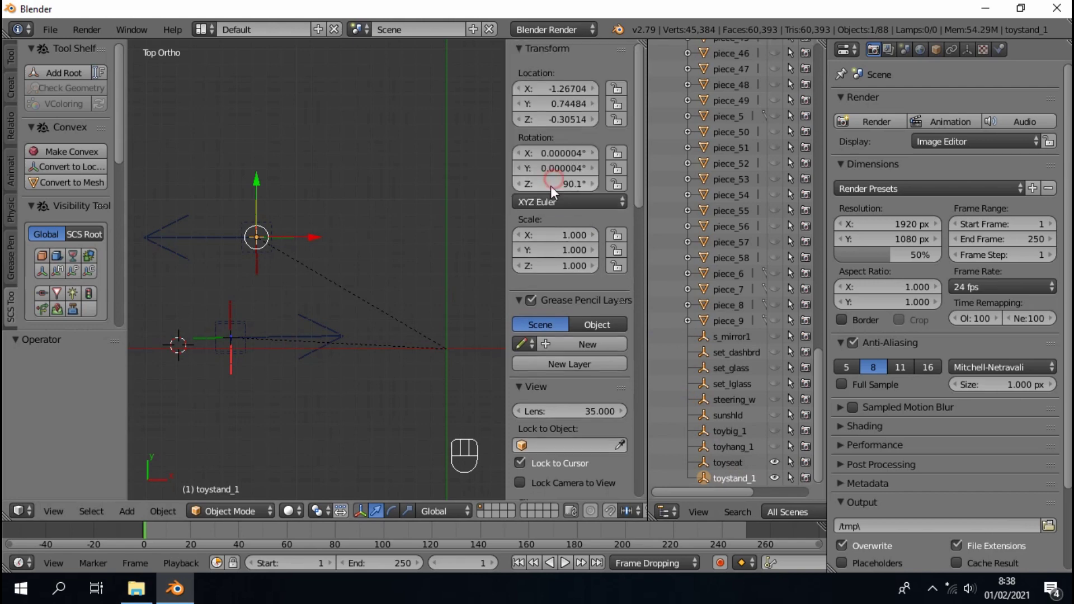
- Try a Z rotation of -90.1185° on the toystand_1 locator and undo it
click(551, 184)
key(Home)
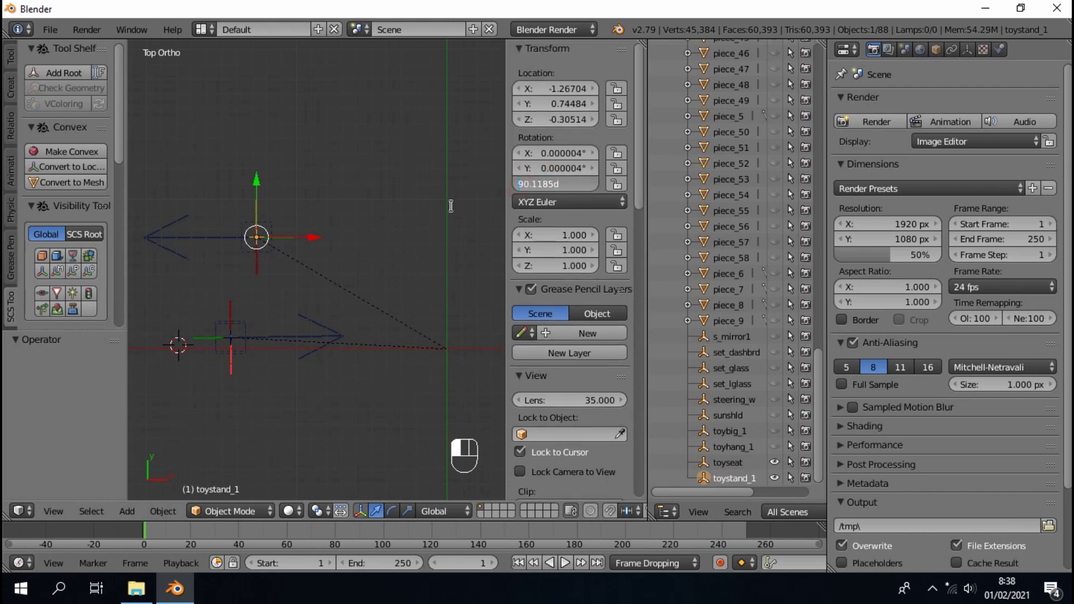
text(-)
key(Return)
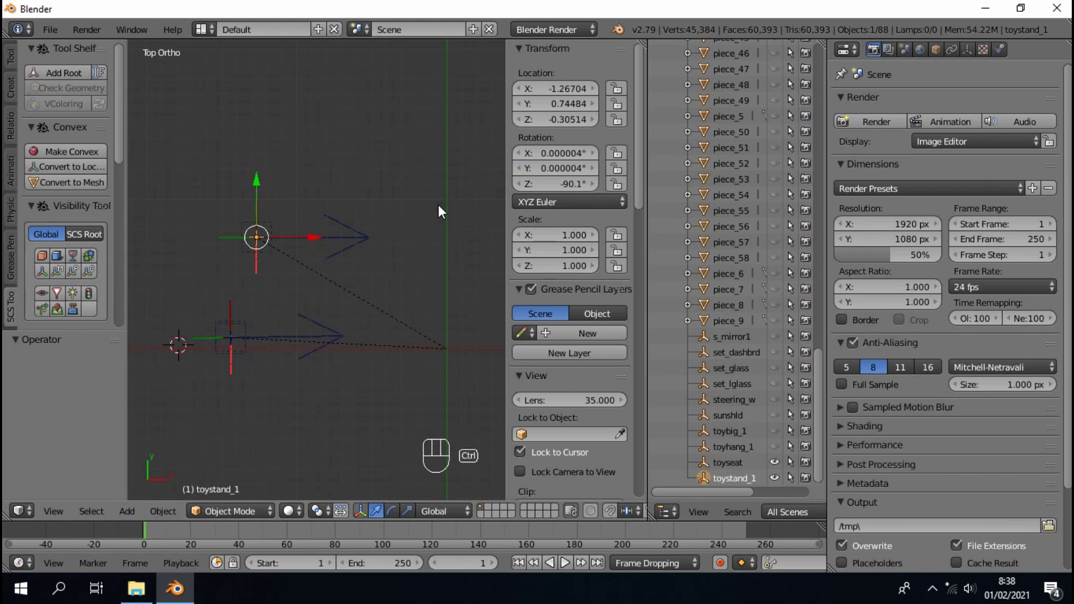
key(ctrl+z)
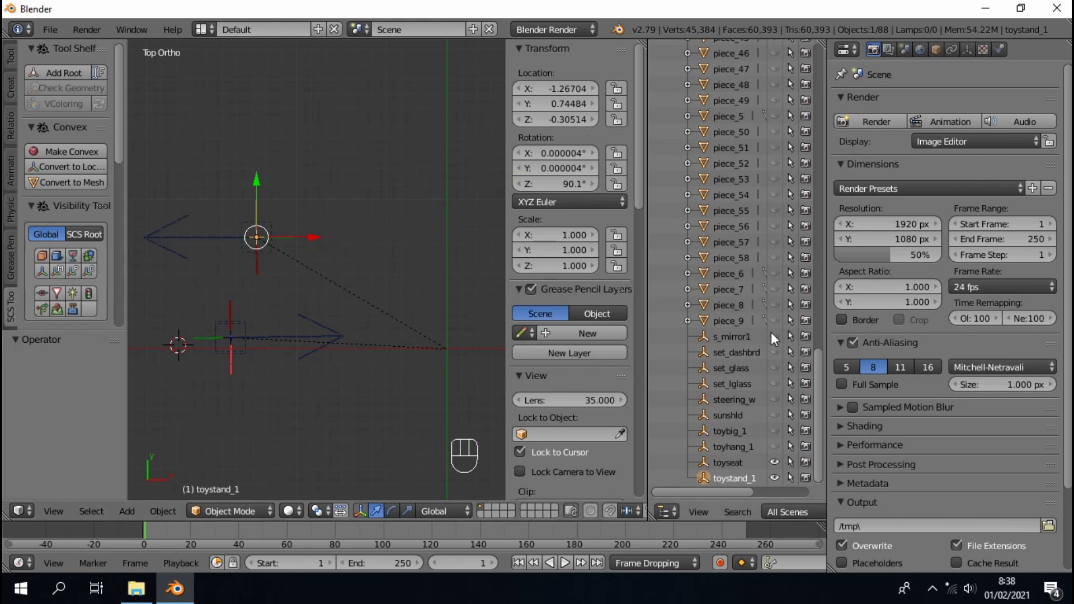
- Show the locators from s_mirror1 to toyhang_1 for review, then hide s_mirror1 to toystand_1 and show the mesh models again
drag(775, 336, 774, 447)
scroll(417, 303, down, 3)
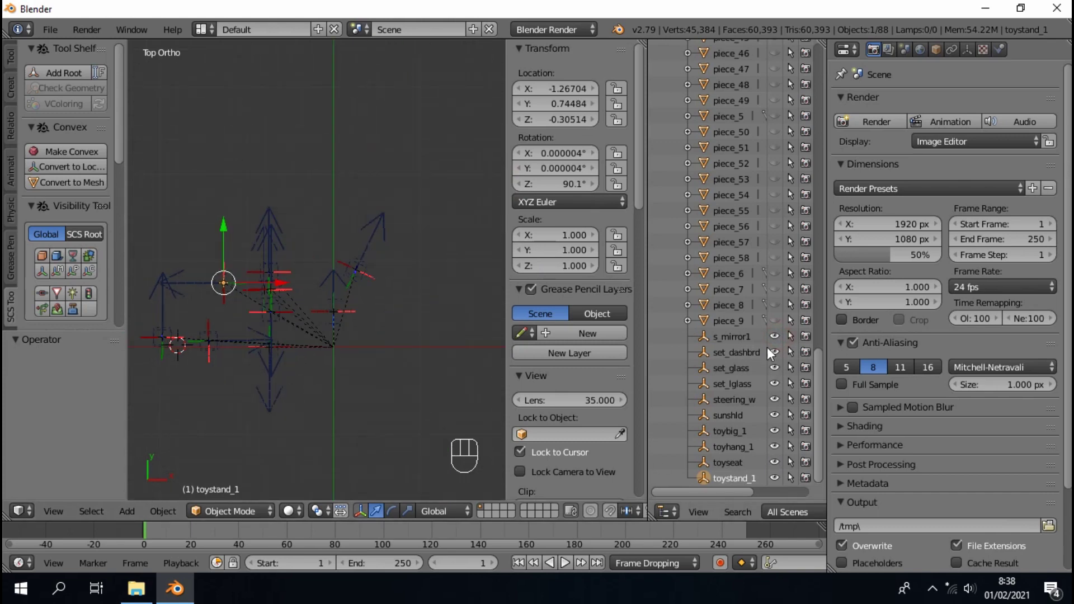
drag(774, 337, 775, 478)
click(46, 261)
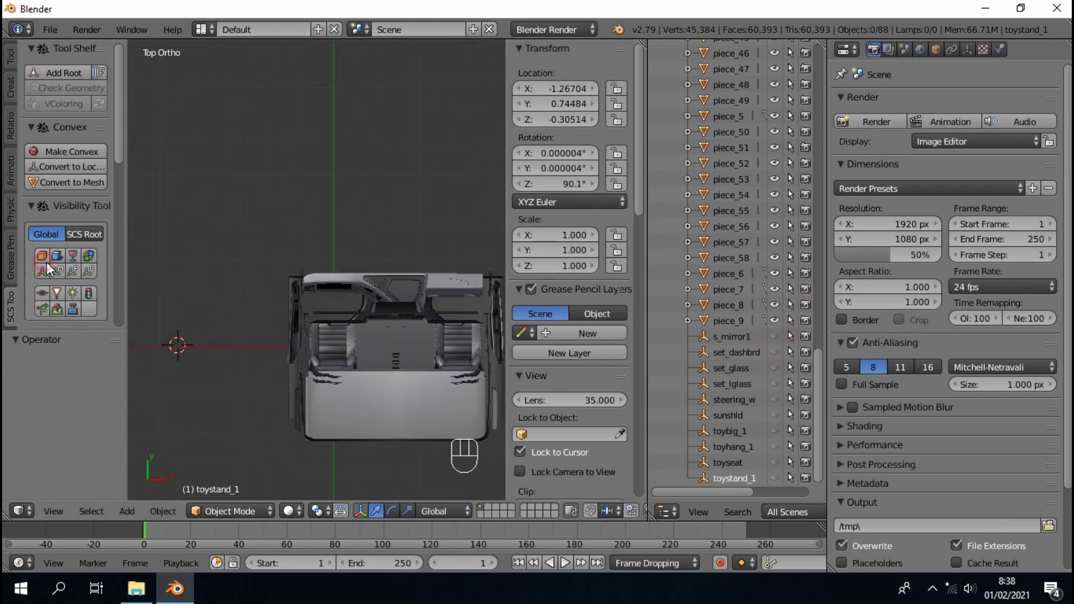
- Mirror all mesh pieces of the interior along the global X axis, check the result and deselect everything
scroll(337, 337, down, 3)
key(a)
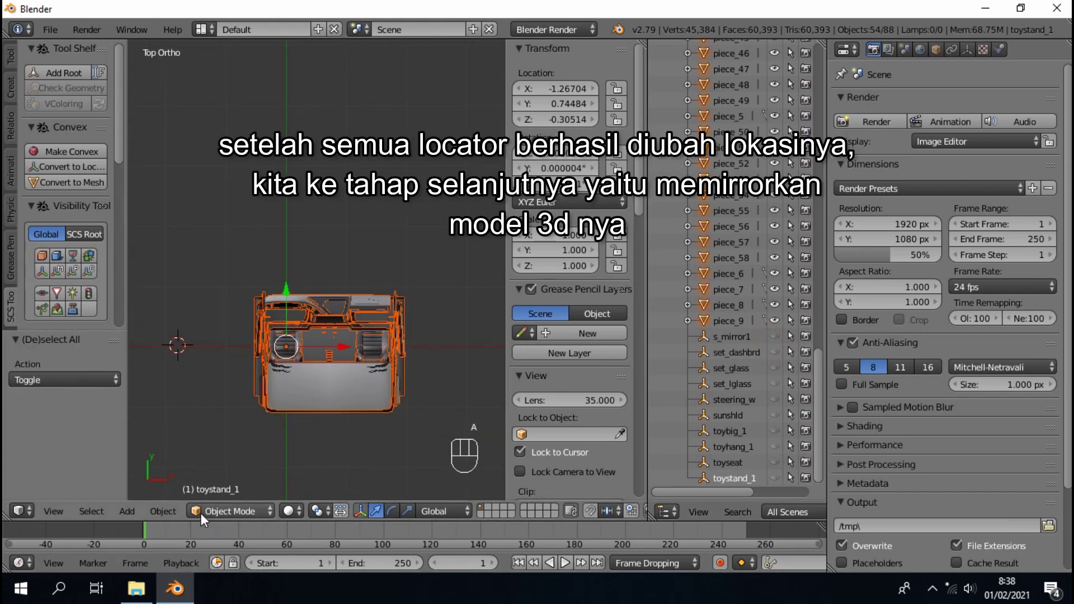
click(163, 511)
mouse_move(238, 425)
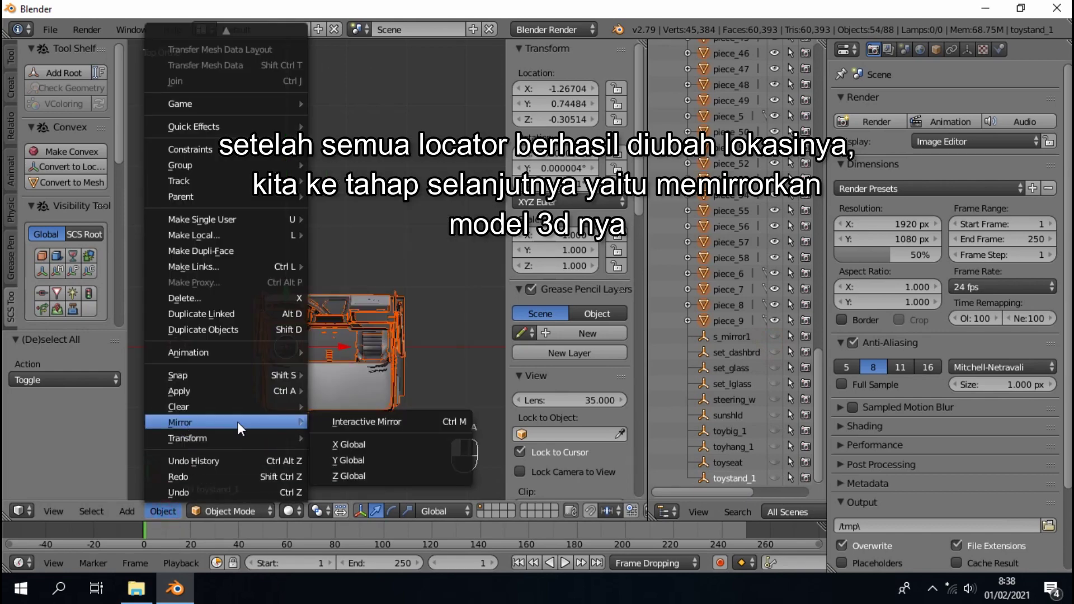
click(324, 442)
scroll(274, 343, up, 4)
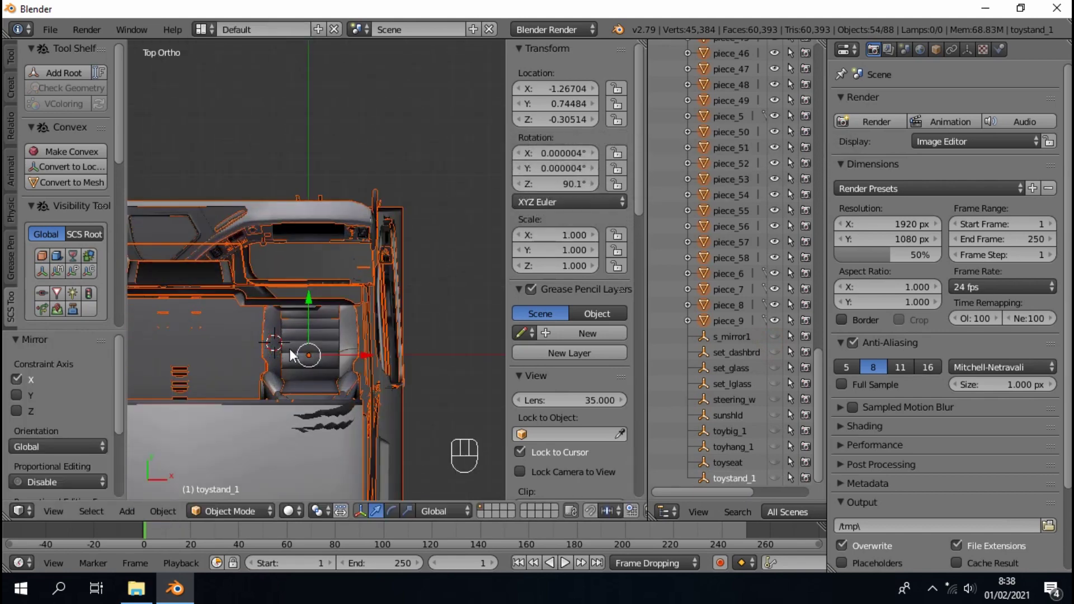
middle_drag(288, 355, 254, 254)
scroll(262, 256, down, 3)
key(KP_7)
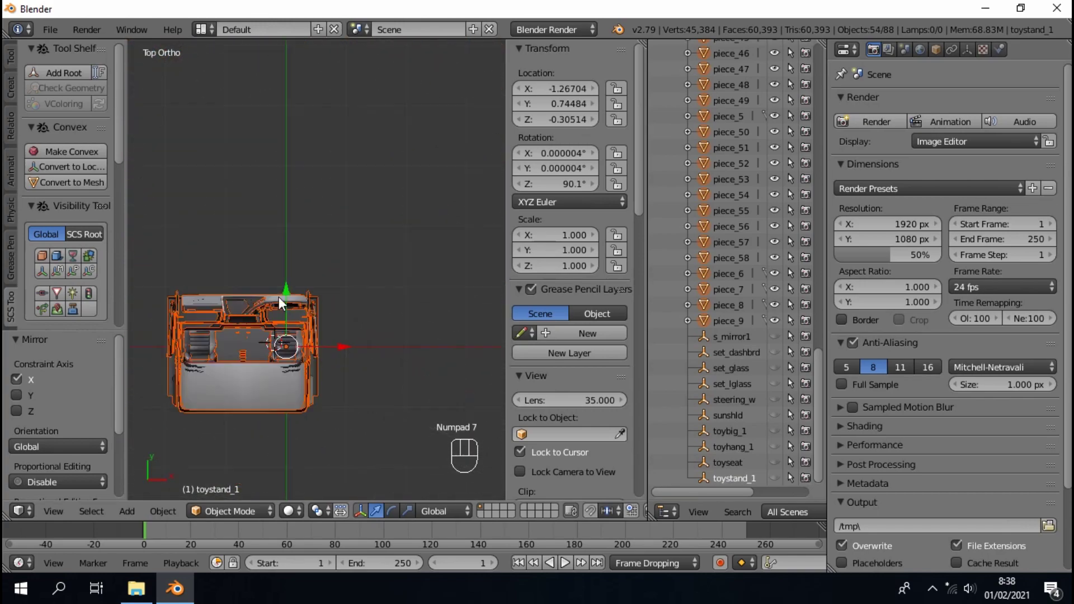
key(a)
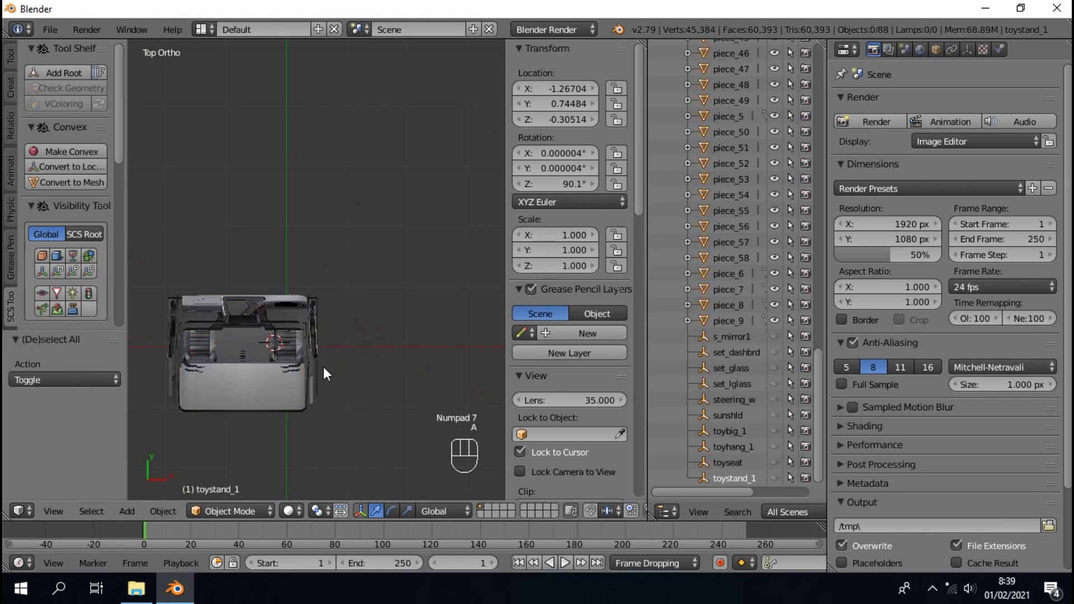
- Collapse the standard material sections of piece_9 down to SCS Materials and examine its shader, textures and UV maps
click(737, 317)
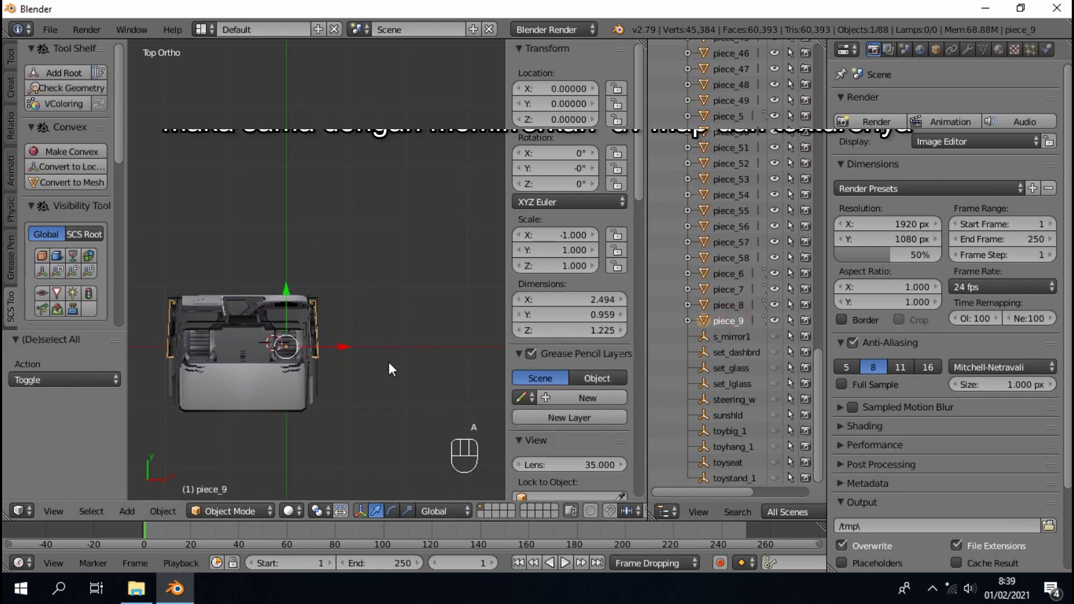
click(999, 50)
click(952, 211)
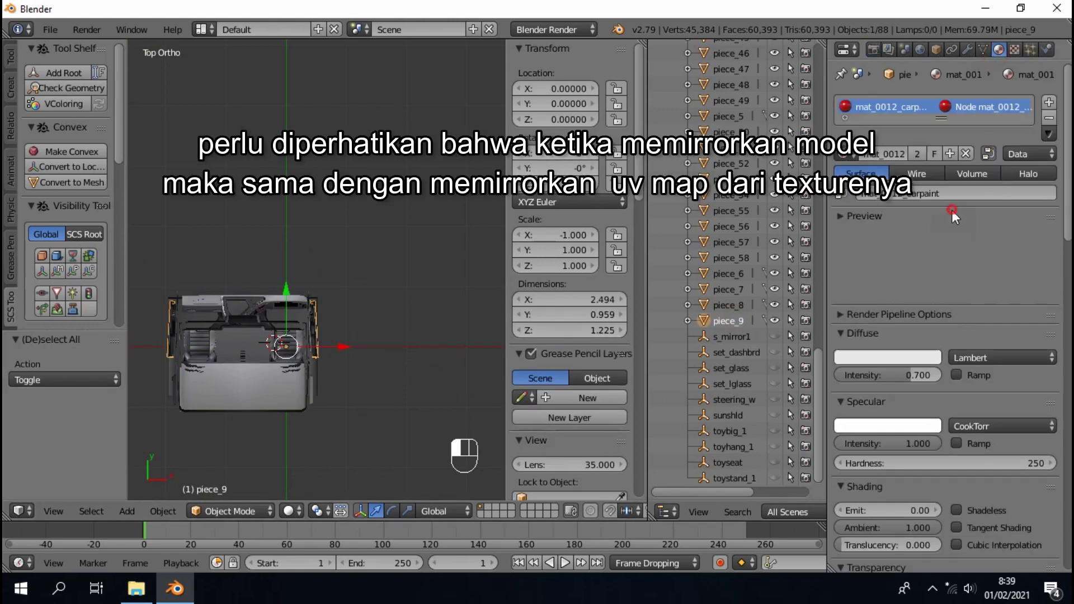
click(942, 254)
click(939, 273)
click(936, 291)
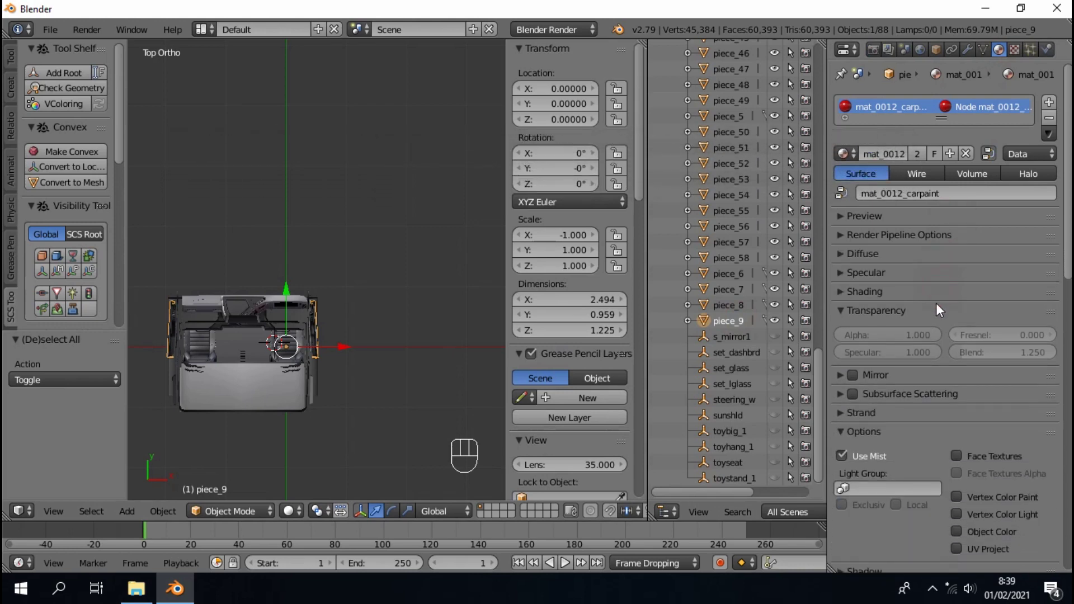
click(934, 311)
click(909, 387)
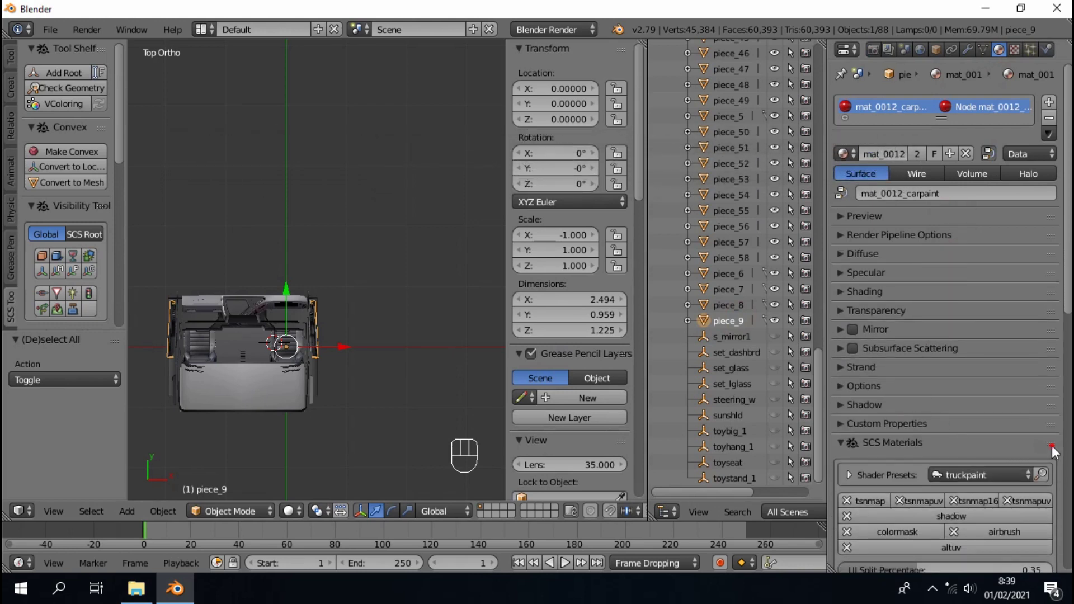
scroll(1019, 170, down, 15)
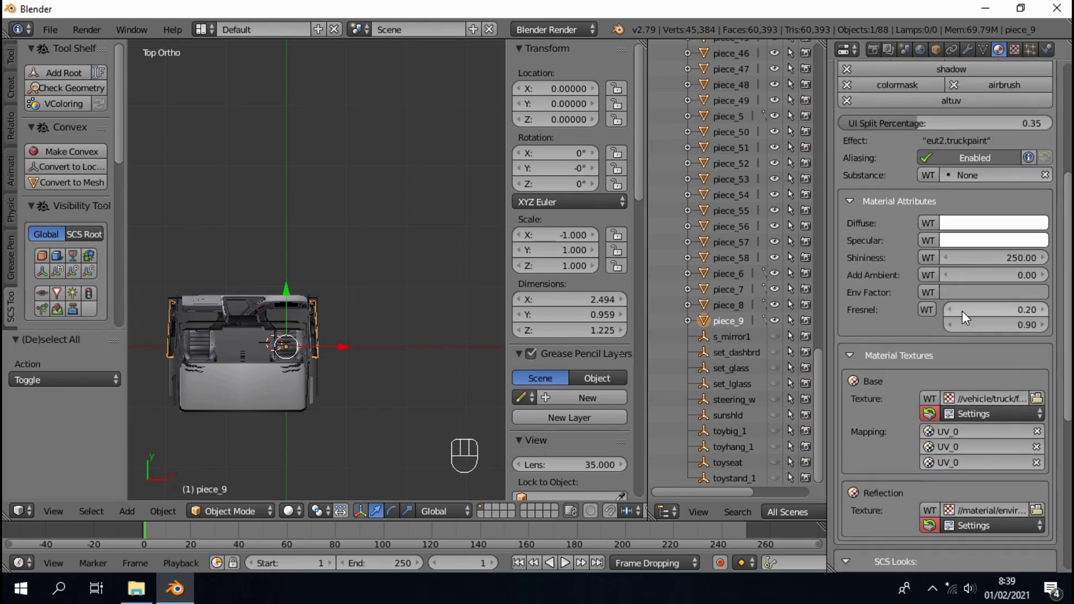
scroll(962, 312, up, 4)
click(983, 49)
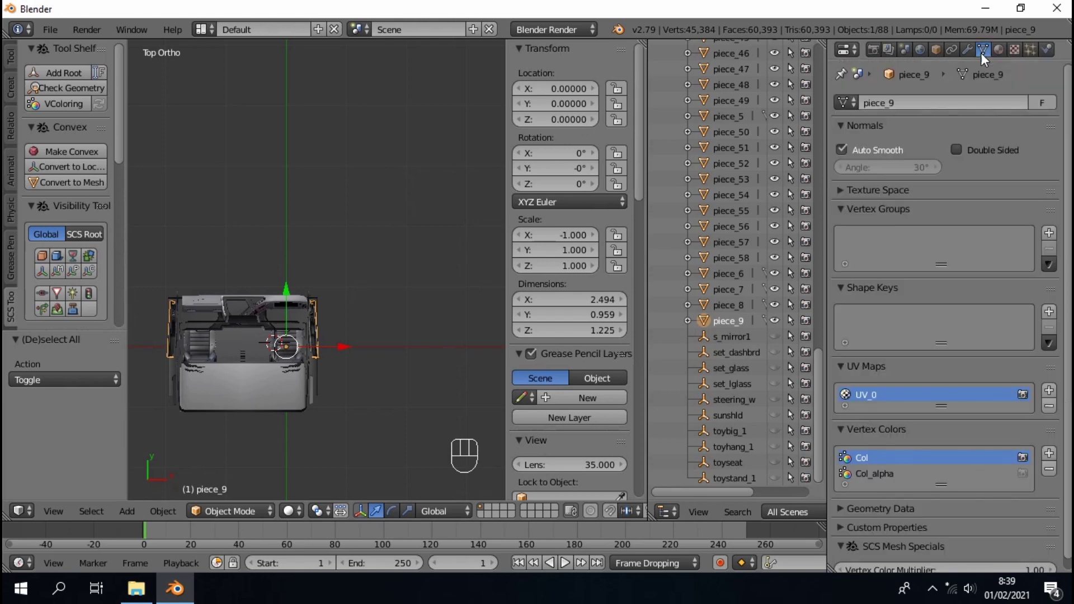
- Check the materials of piece_8, piece_7, piece_6 and piece_58, and hide piece_6 to piece_9
middle_drag(413, 380, 394, 331)
scroll(322, 335, up, 6)
click(724, 304)
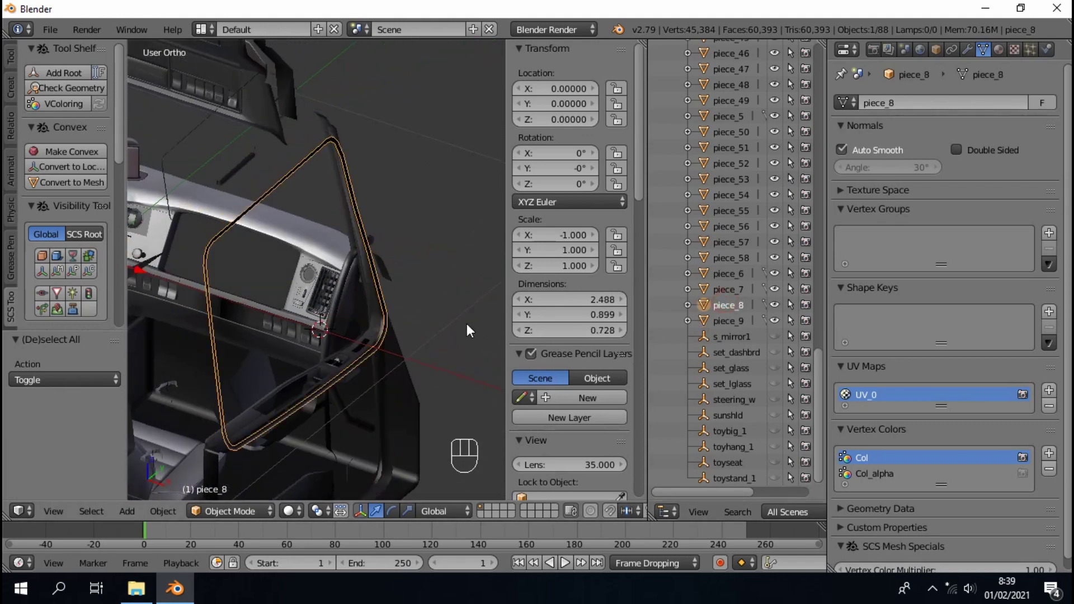
click(999, 50)
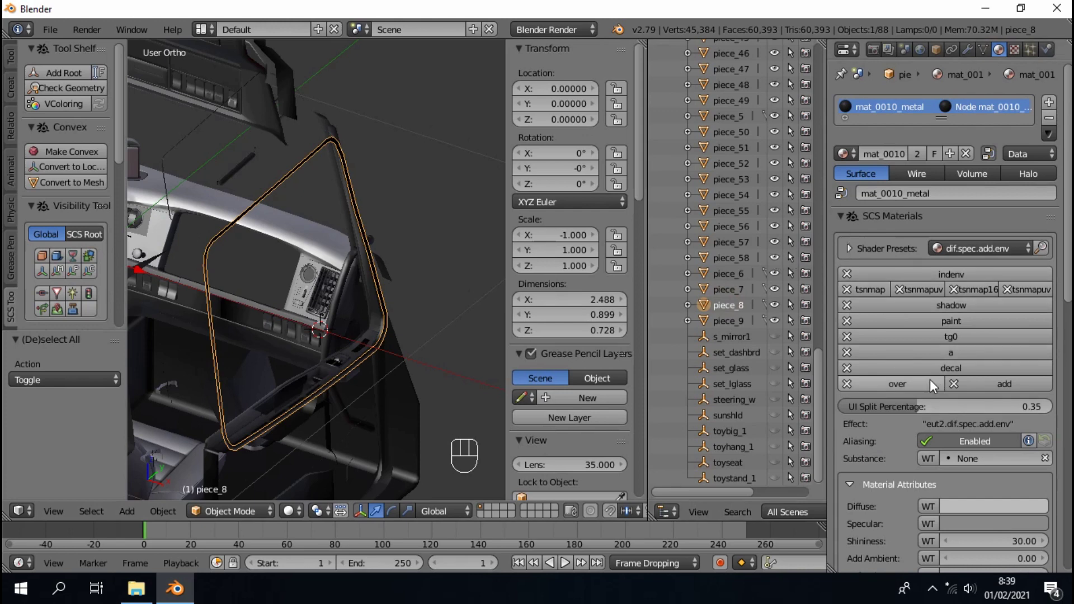
click(736, 291)
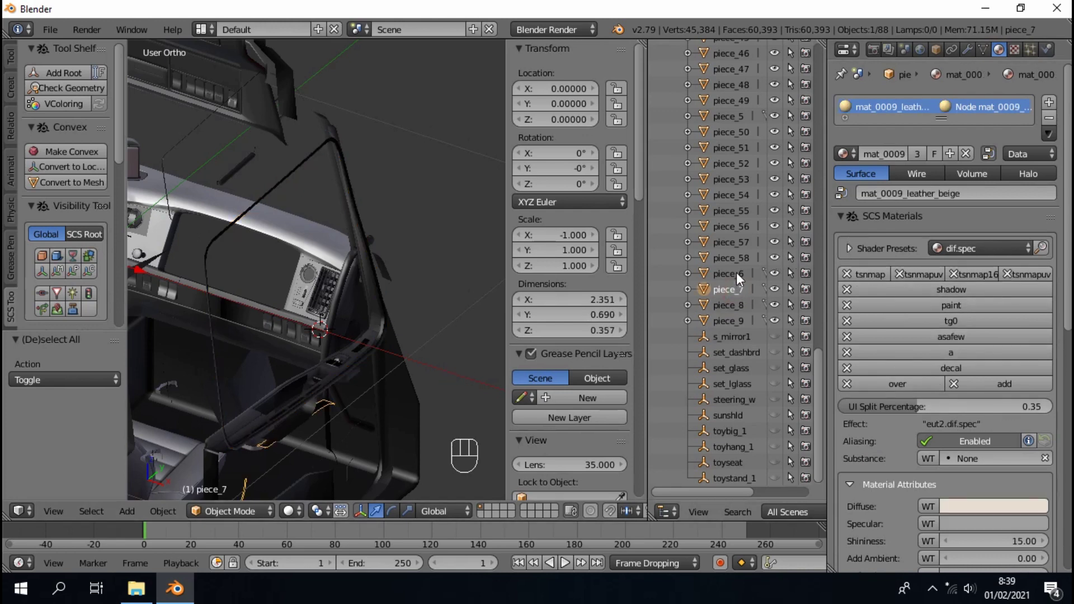
click(736, 273)
click(736, 259)
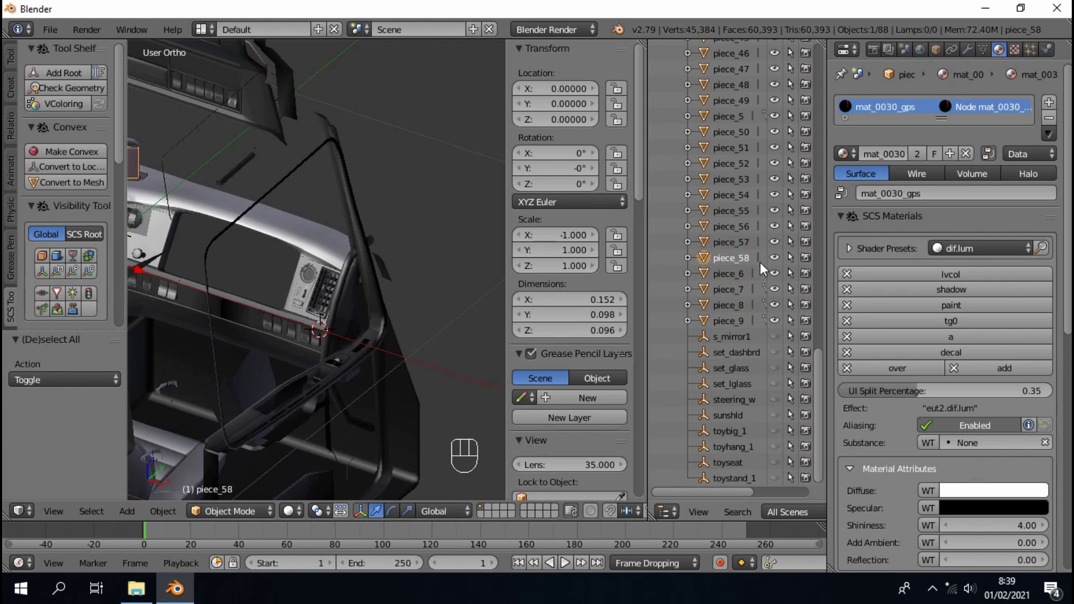
drag(775, 273, 774, 320)
- Enter Edit Mode on piece_58, select all of its geometry and set the viewport shading to Texture
scroll(246, 304, down, 2)
key(Tab)
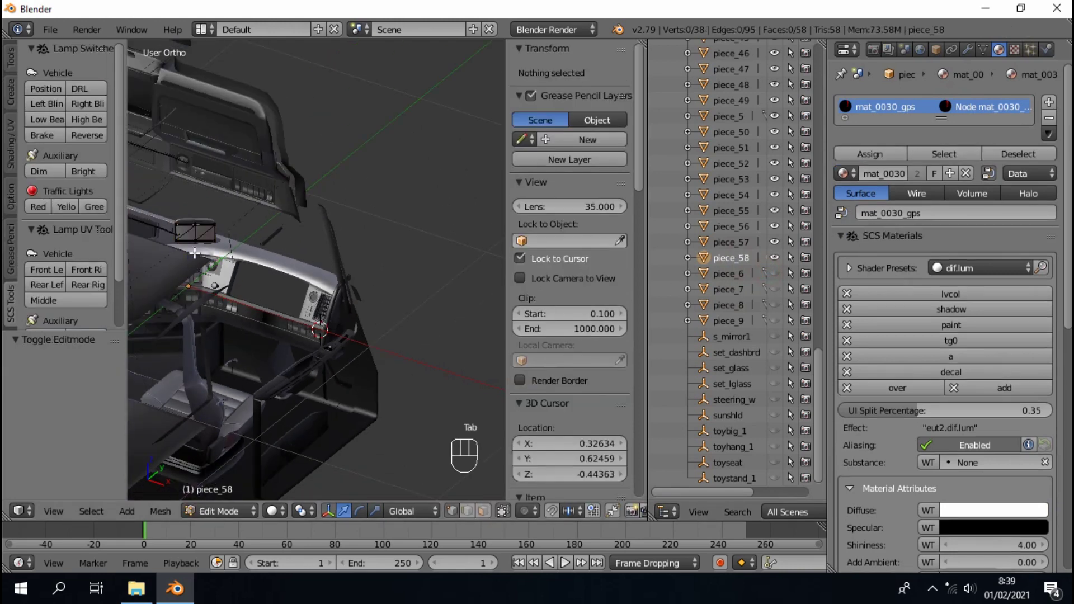
click(194, 253)
scroll(194, 253, up, 4)
key(a)
click(273, 511)
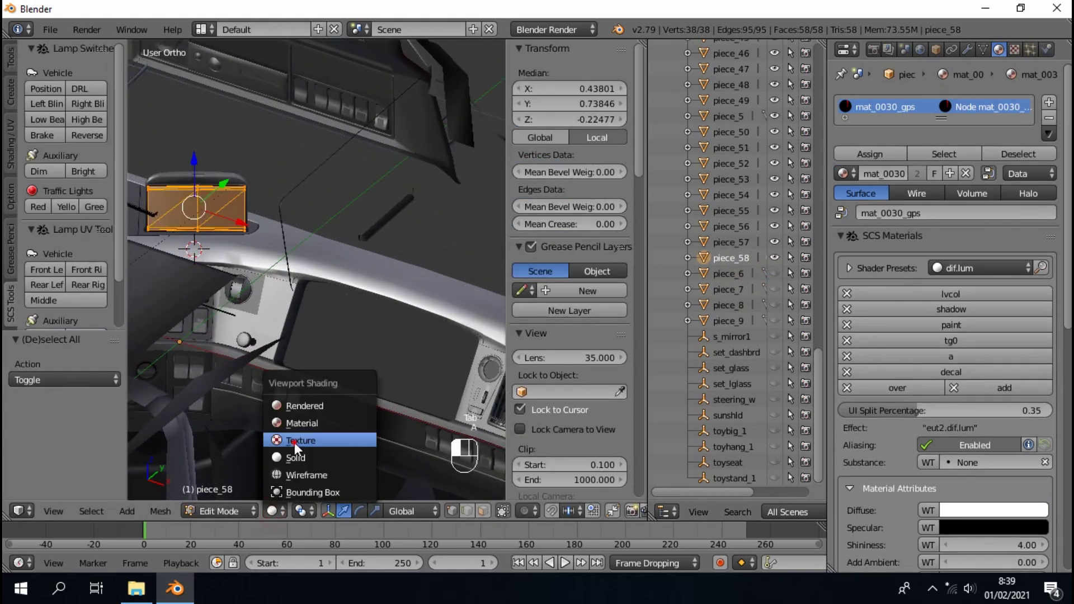
click(295, 442)
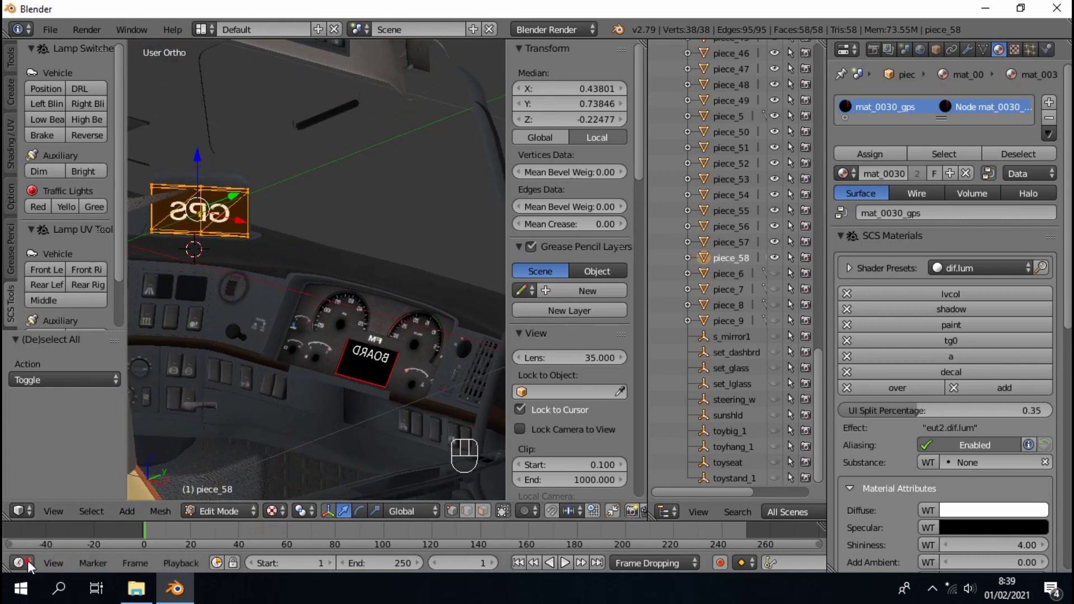
- Turn the timeline area into a UV/Image Editor and enlarge it
click(28, 560)
click(45, 443)
drag(303, 523, 336, 367)
- Mirror the selected UVs of piece_58 along the X axis and return to Object Mode
click(163, 564)
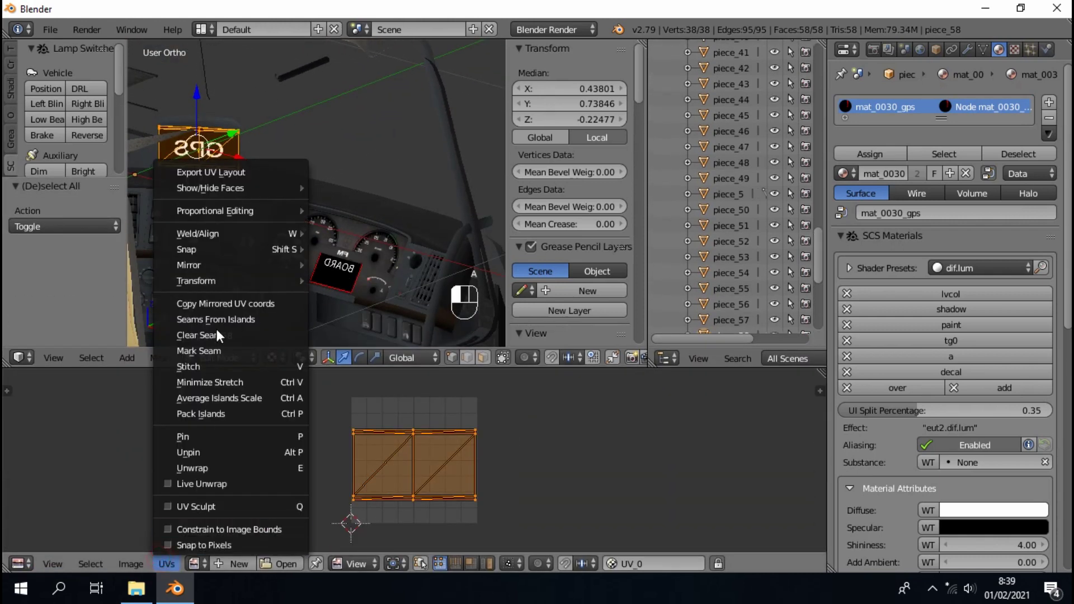
mouse_move(291, 268)
click(347, 263)
key(Tab)
scroll(319, 275, down, 3)
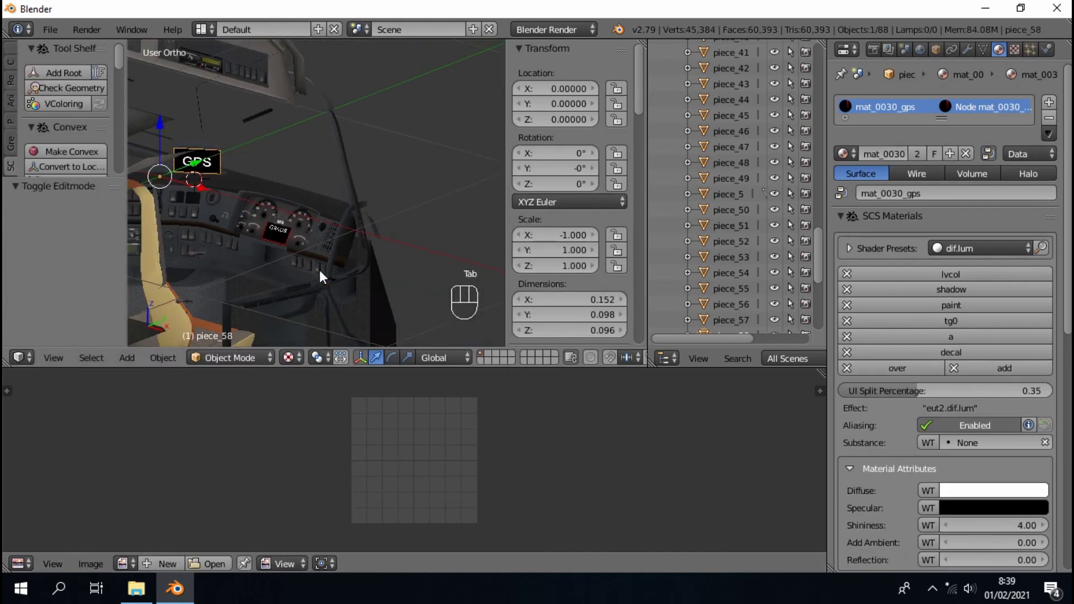
- Check the material of piece_57, hide piece_57 and piece_58, and select all geometry of piece_56 in Edit Mode
scroll(744, 263, down, 4)
click(728, 226)
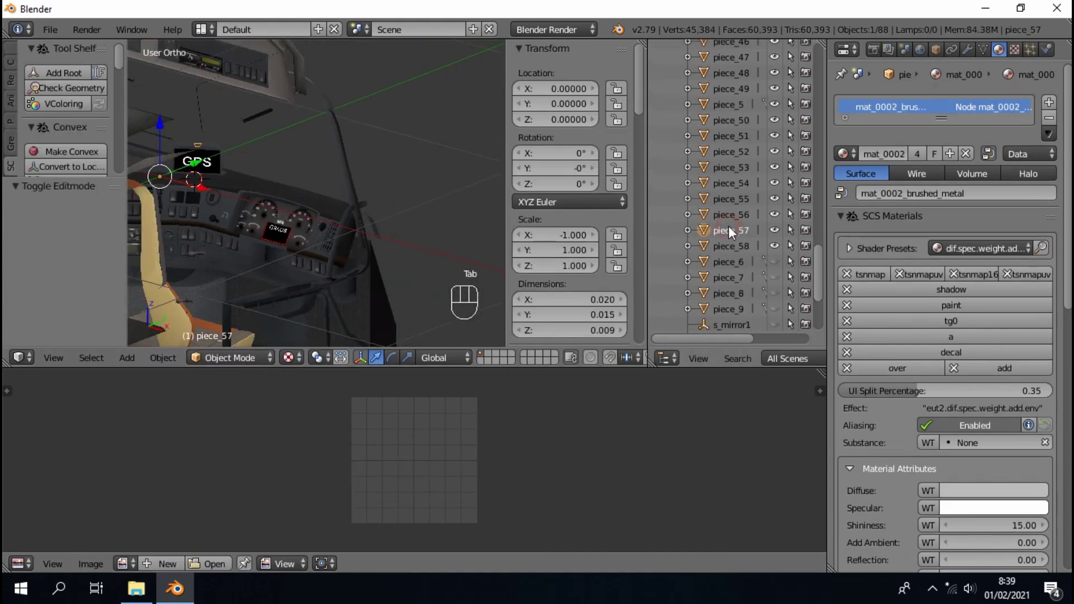
click(729, 210)
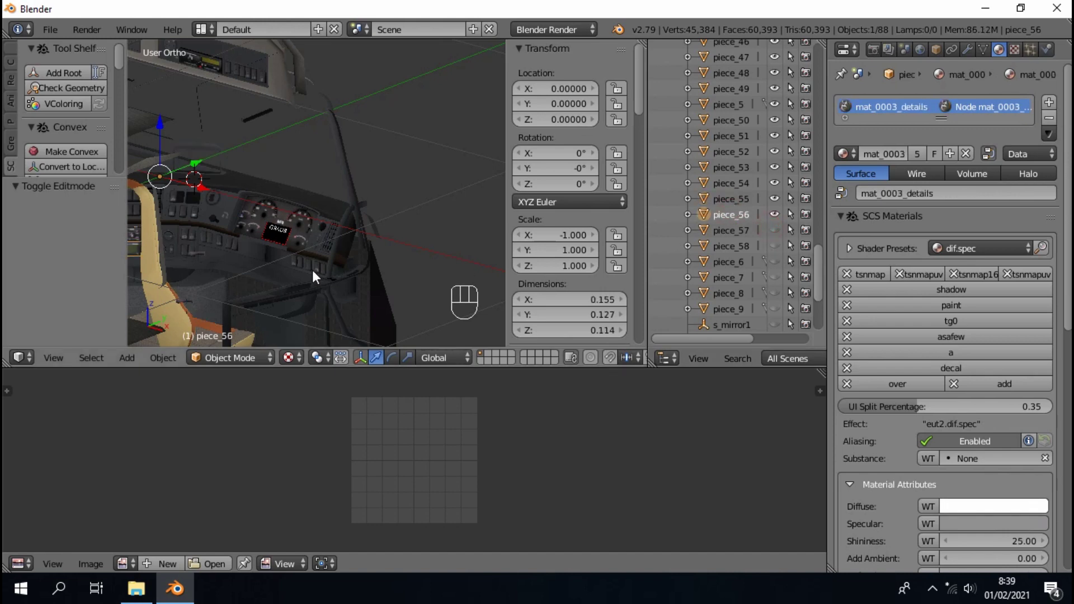
key(Tab)
key(a)
scroll(241, 250, up, 4)
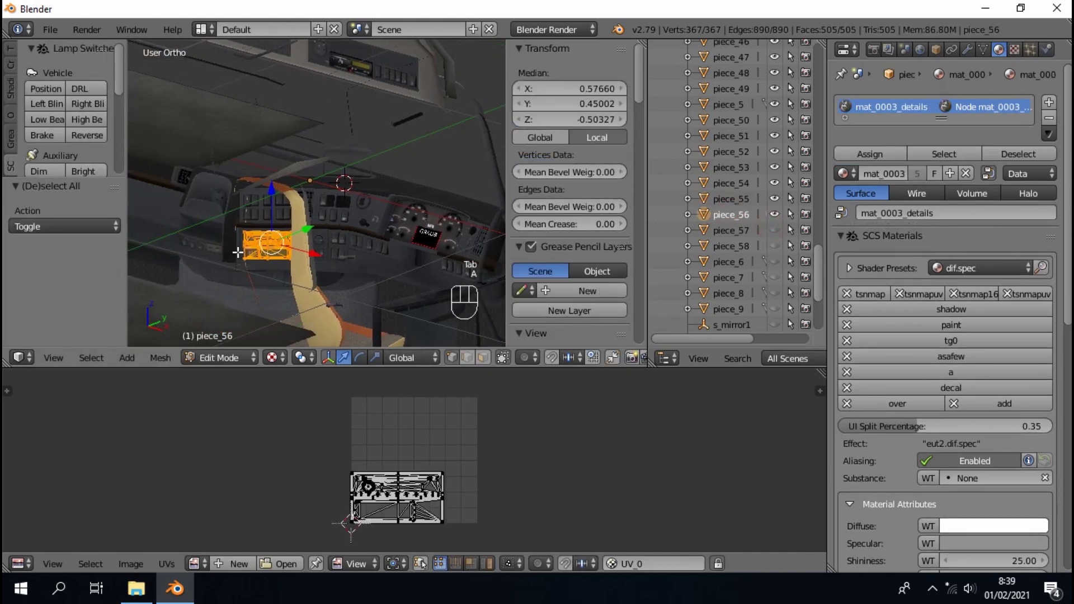
scroll(301, 244, up, 2)
scroll(300, 245, up, 3)
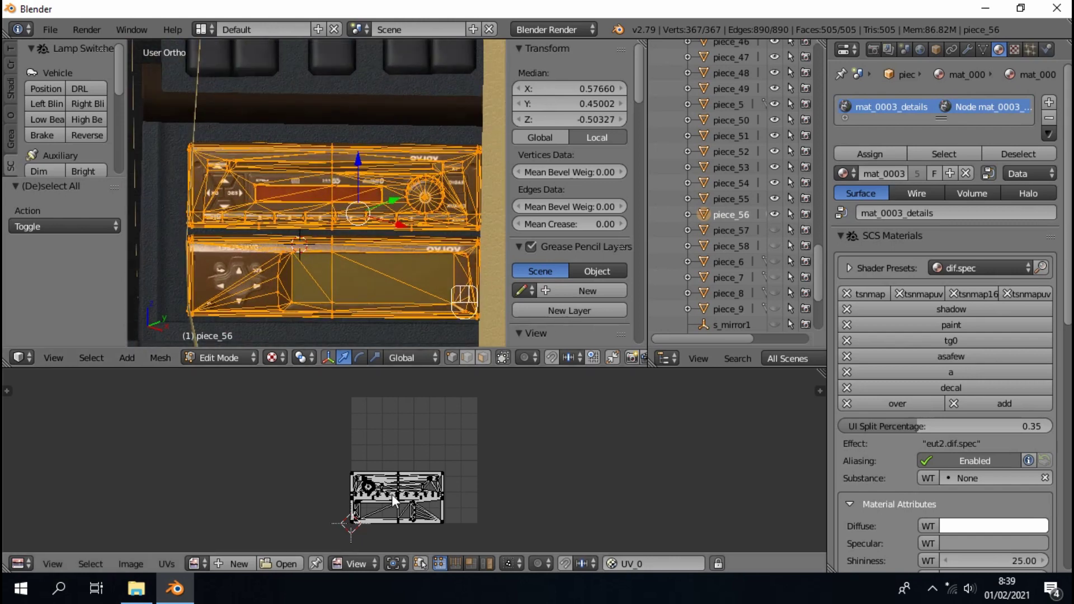
- Display the details image behind the UVs of piece_56 and compare it with the radio panel on the model
scroll(427, 426, up, 4)
click(194, 563)
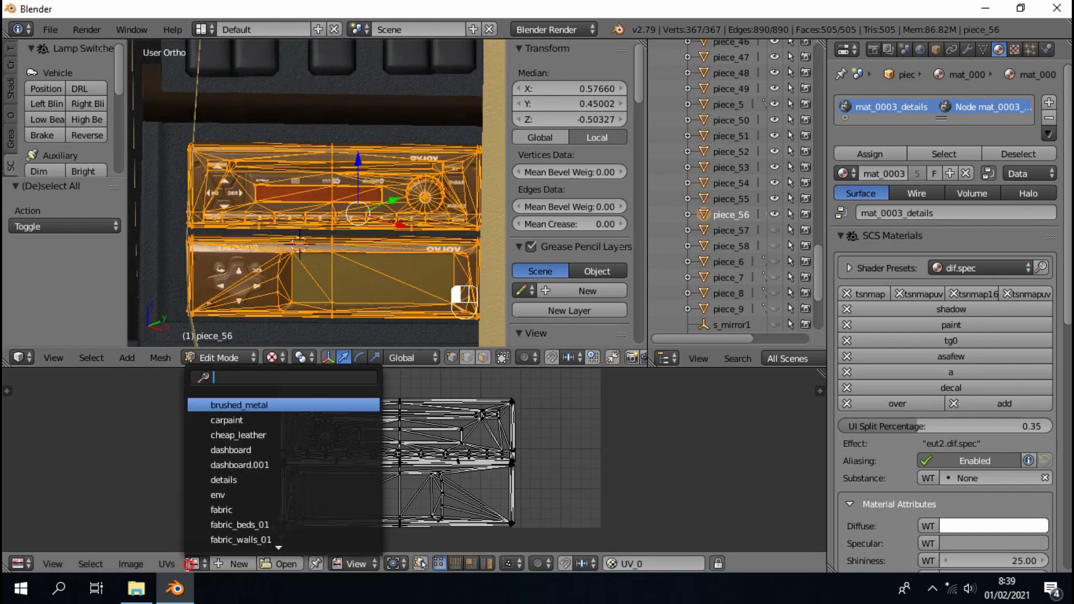
text(de)
click(225, 407)
scroll(363, 470, down, 1)
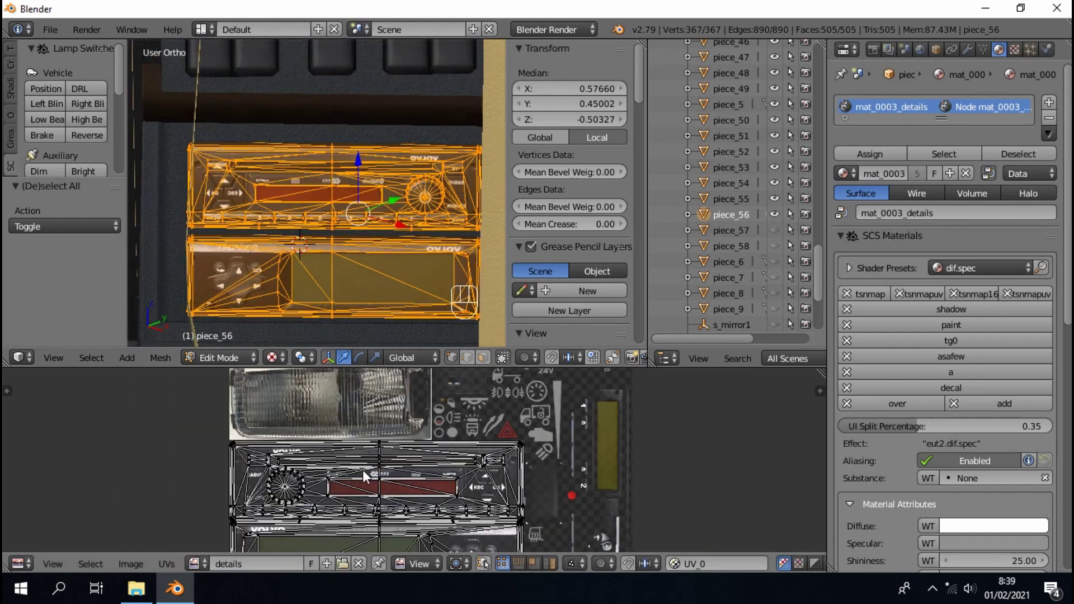
scroll(347, 240, up, 2)
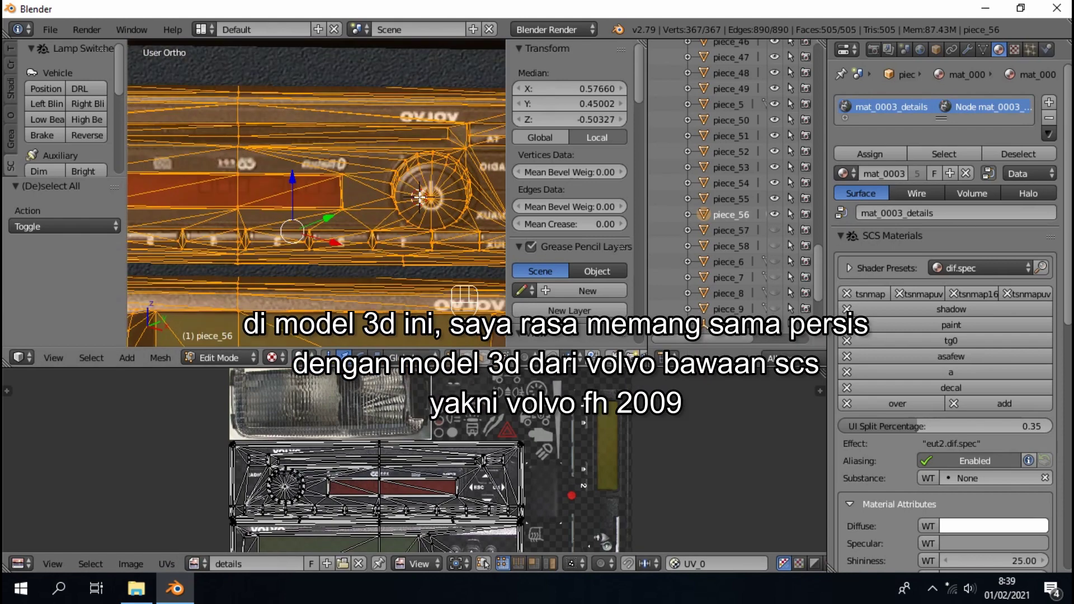
scroll(364, 251, down, 3)
- Return to Object Mode and rename piece_56 as piece_56-
key(Tab)
scroll(405, 298, down, 4)
middle_drag(405, 298, 303, 280)
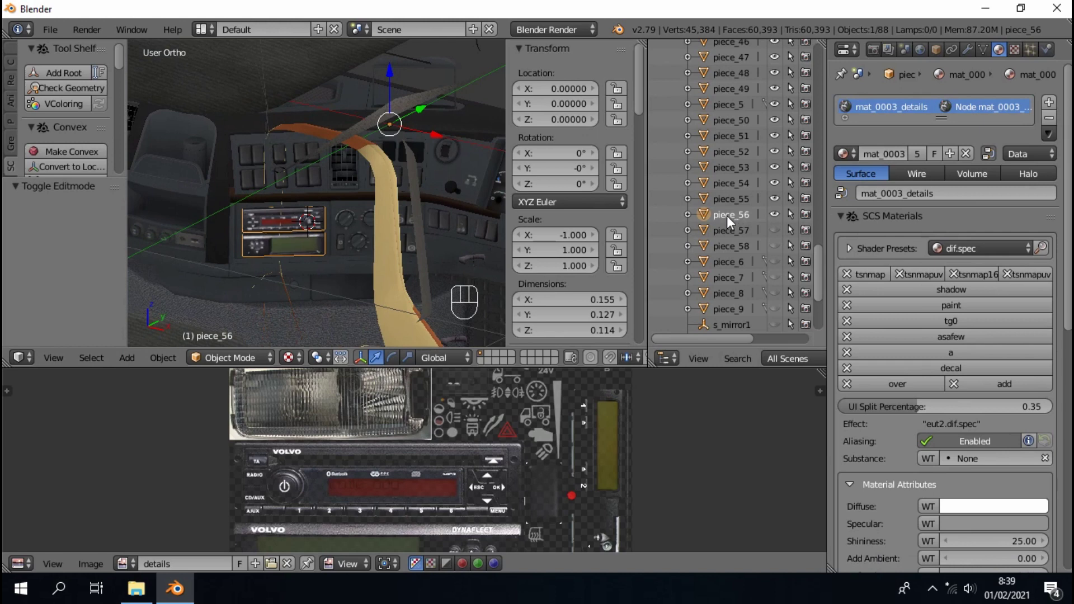
double_click(744, 215)
click(751, 216)
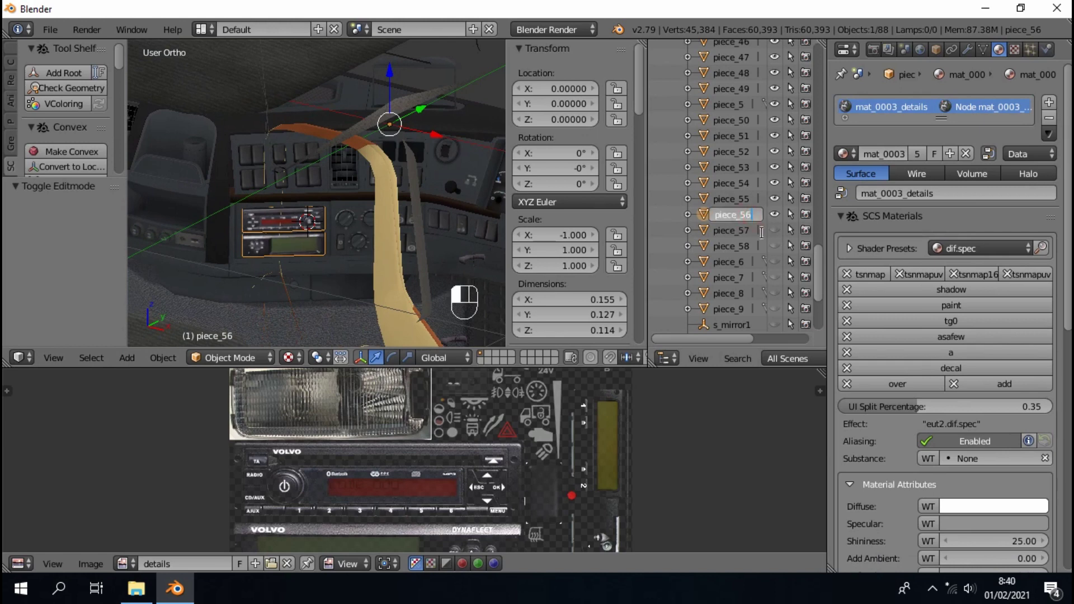
text(-)
key(Return)
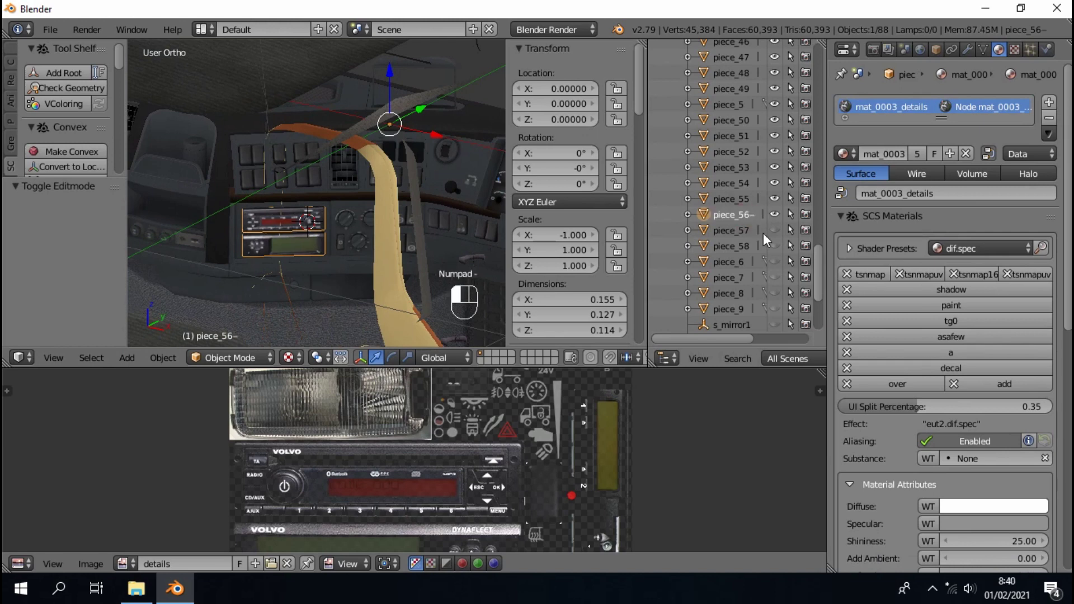
- Check the materials of the pieces from piece_55 up the list to piece_45
click(730, 201)
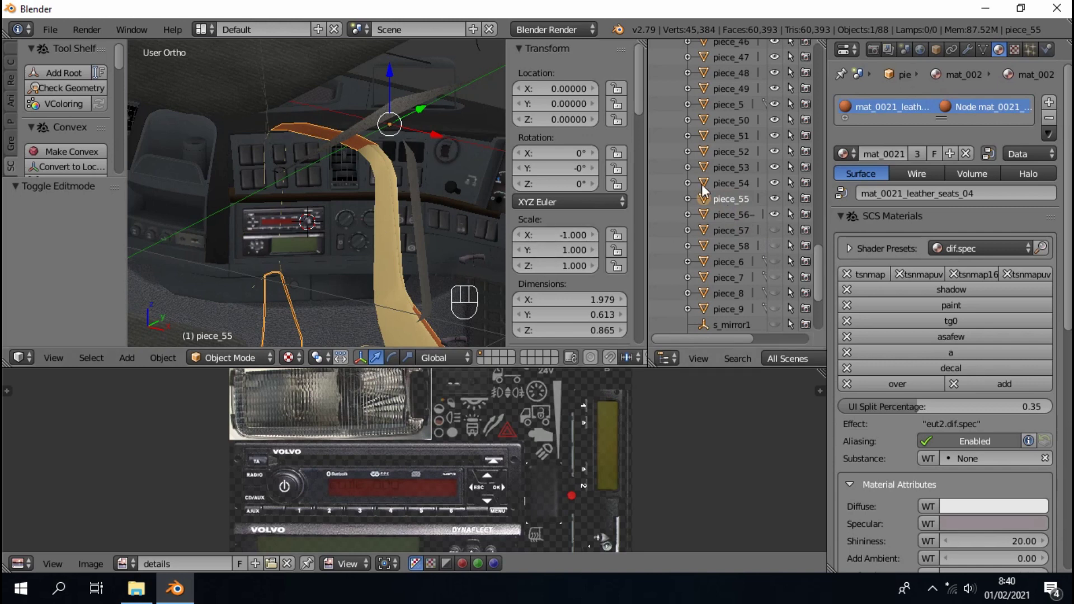
click(725, 184)
click(727, 168)
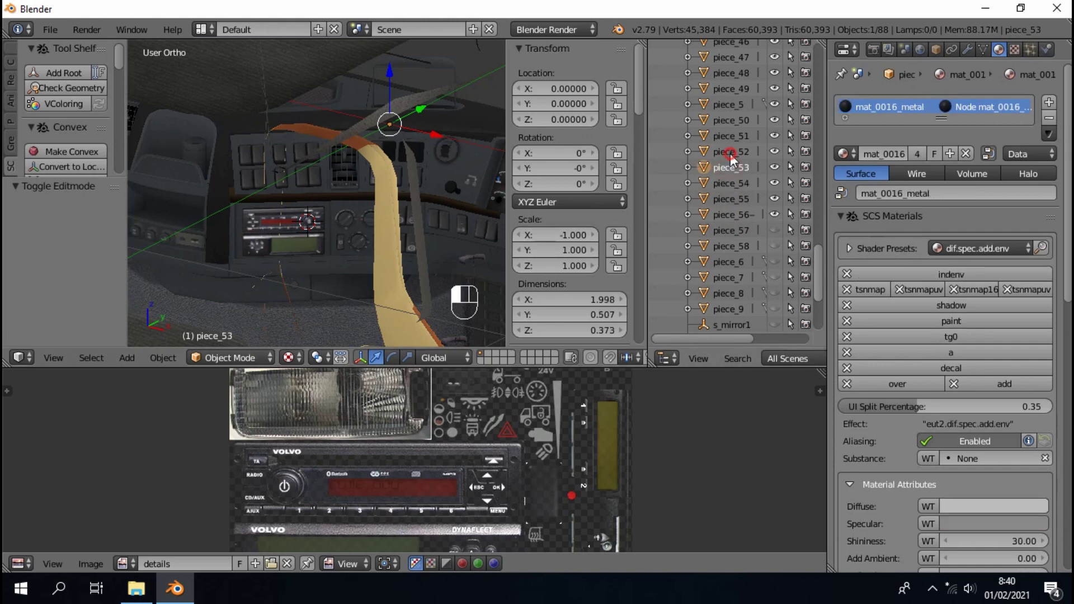
click(730, 152)
click(732, 137)
click(734, 120)
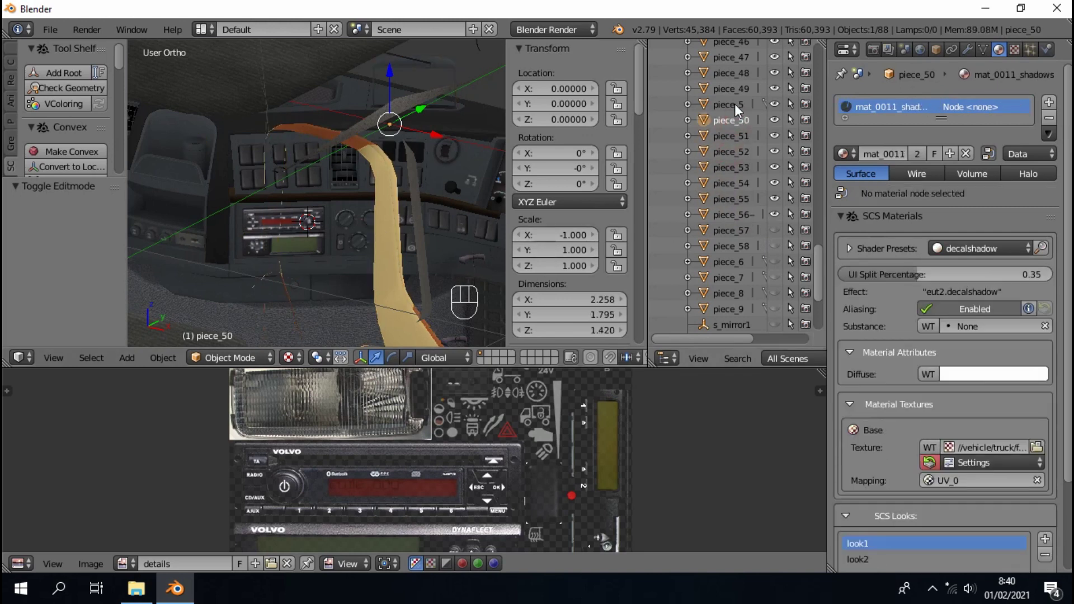
click(735, 103)
click(738, 87)
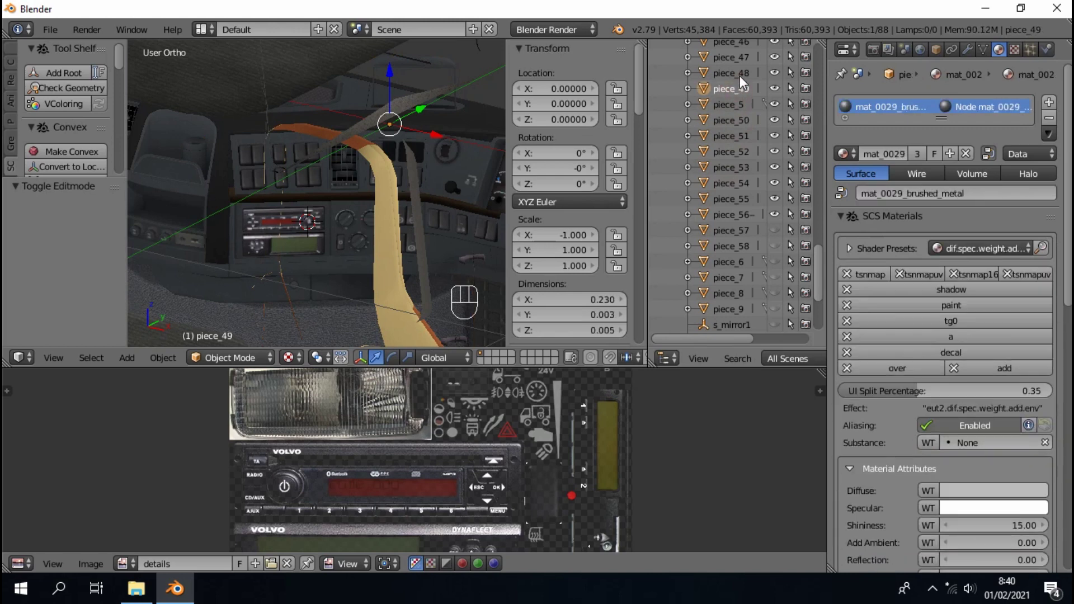
click(740, 75)
click(737, 59)
scroll(738, 90, up, 4)
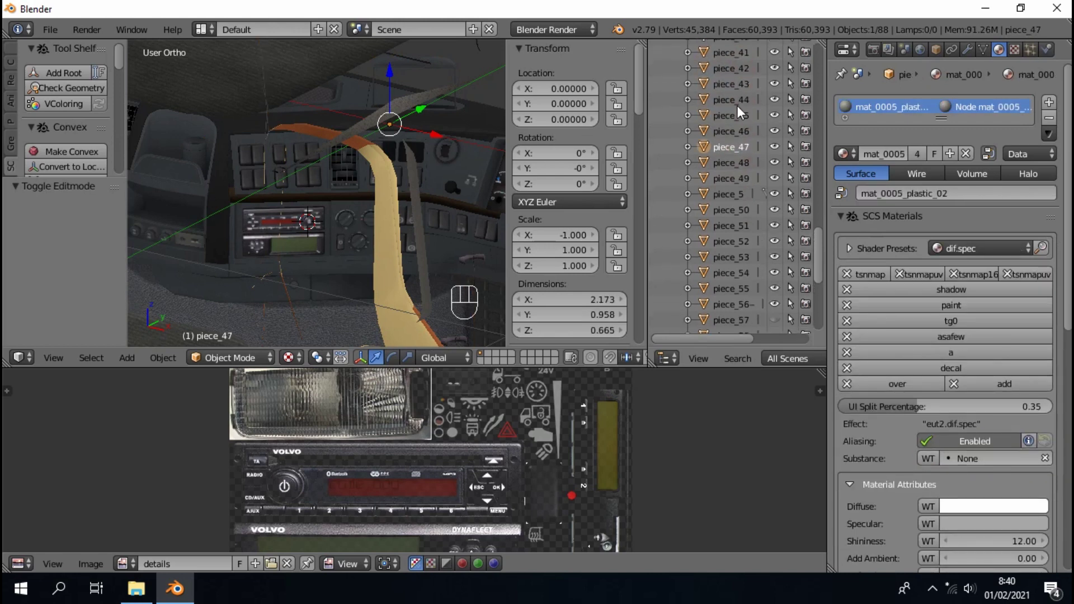
click(732, 134)
click(733, 117)
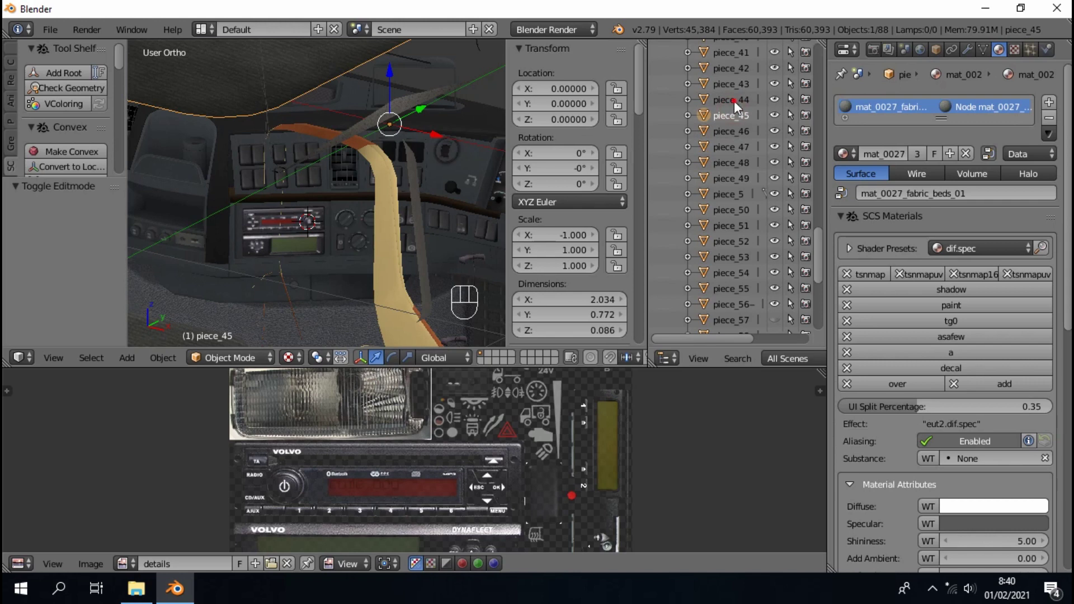
- Select piece_44, which uses the details material, and rename it as piece_44-
click(734, 101)
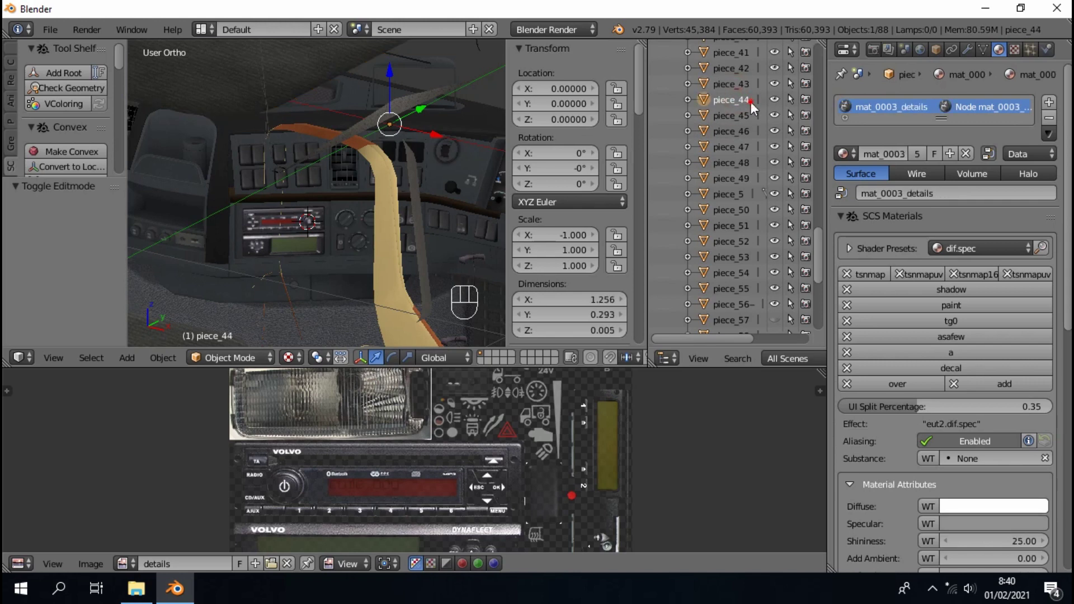
double_click(749, 100)
text(-)
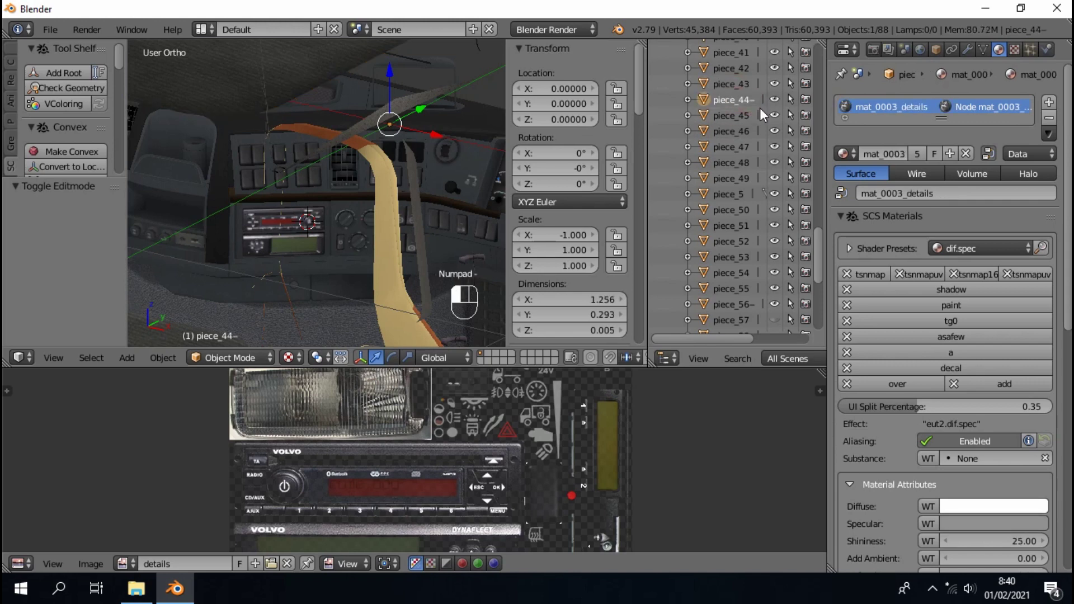
key(Return)
- Hide the pieces from piece_44- through piece_56-
drag(774, 116, 776, 303)
scroll(755, 190, up, 5)
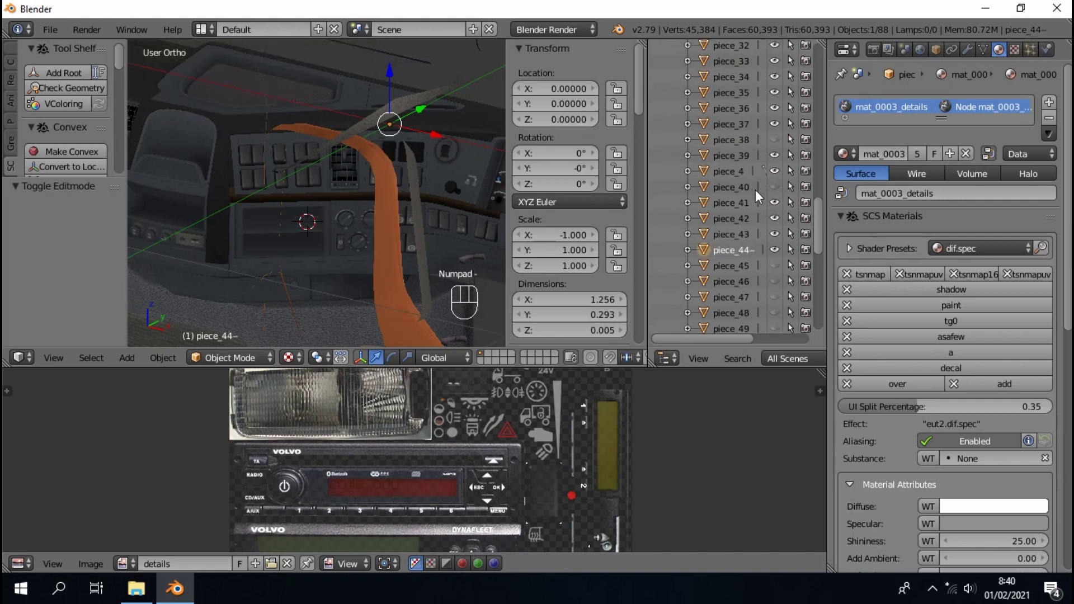
click(775, 249)
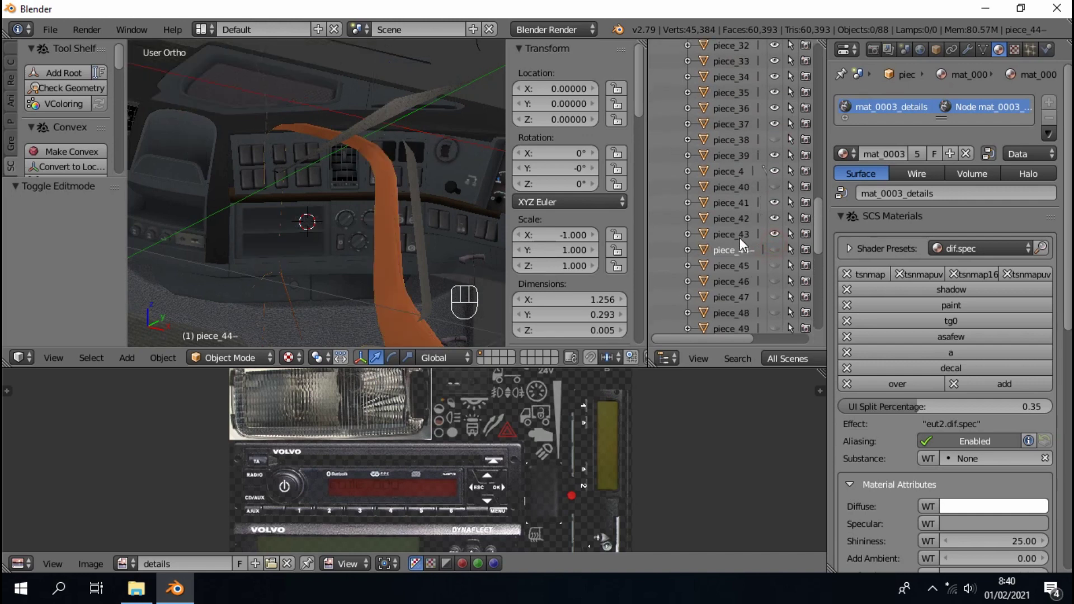
- Check the materials of the pieces from piece_43 up the list to piece_29
click(740, 235)
click(740, 218)
click(740, 203)
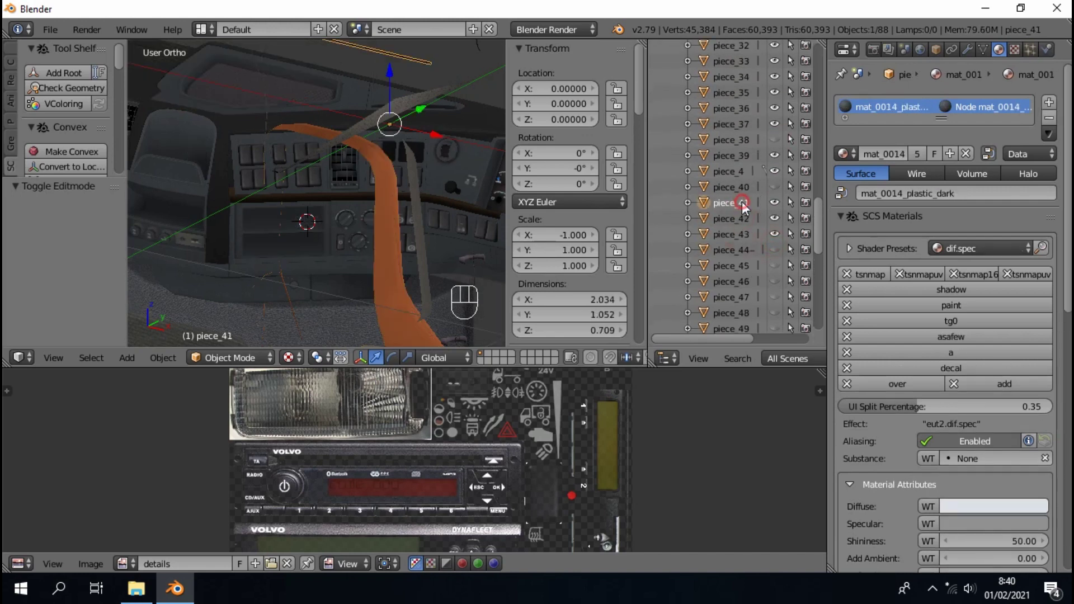
click(743, 188)
click(742, 155)
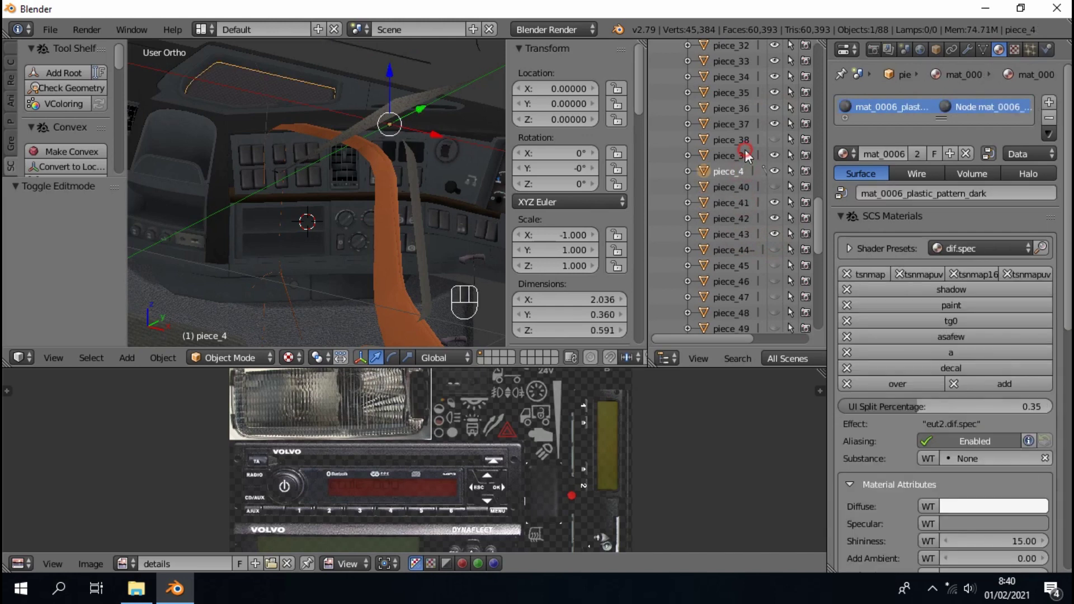
click(745, 140)
click(745, 124)
click(744, 109)
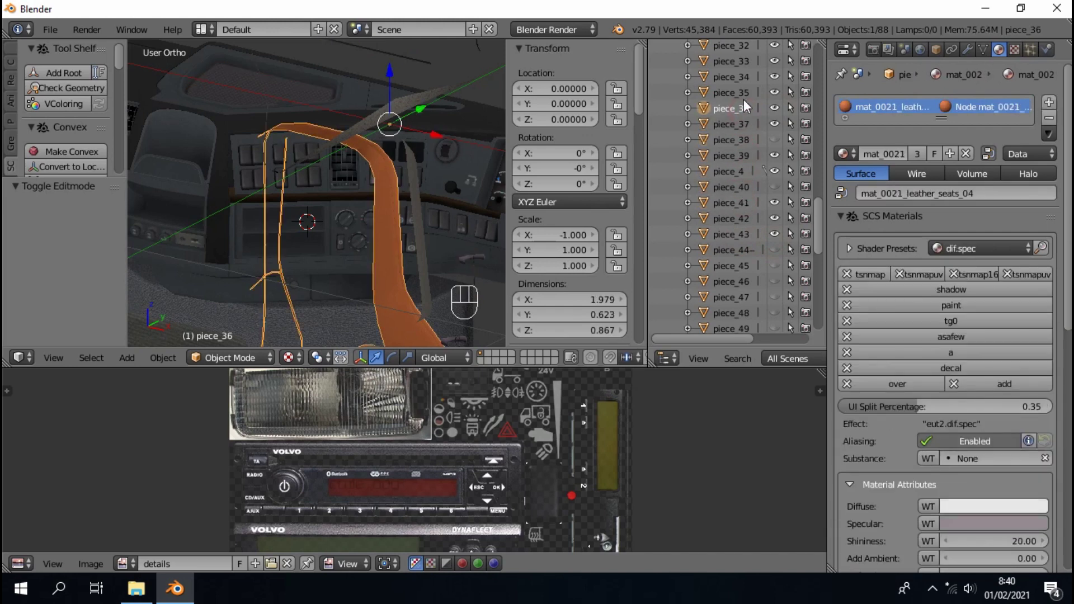
click(746, 93)
scroll(746, 112, up, 3)
click(742, 152)
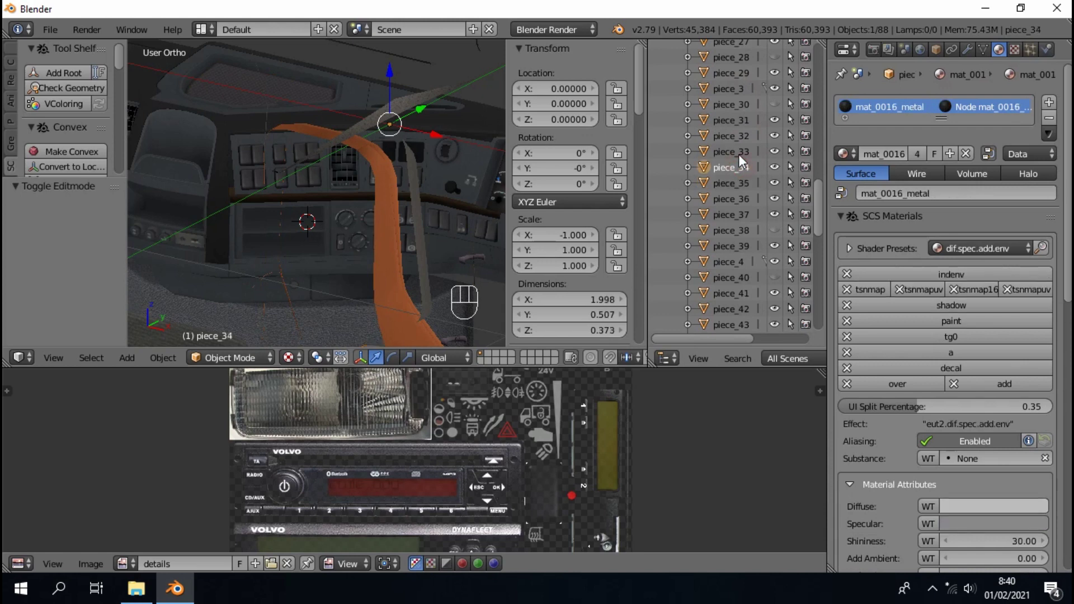
click(742, 136)
click(742, 120)
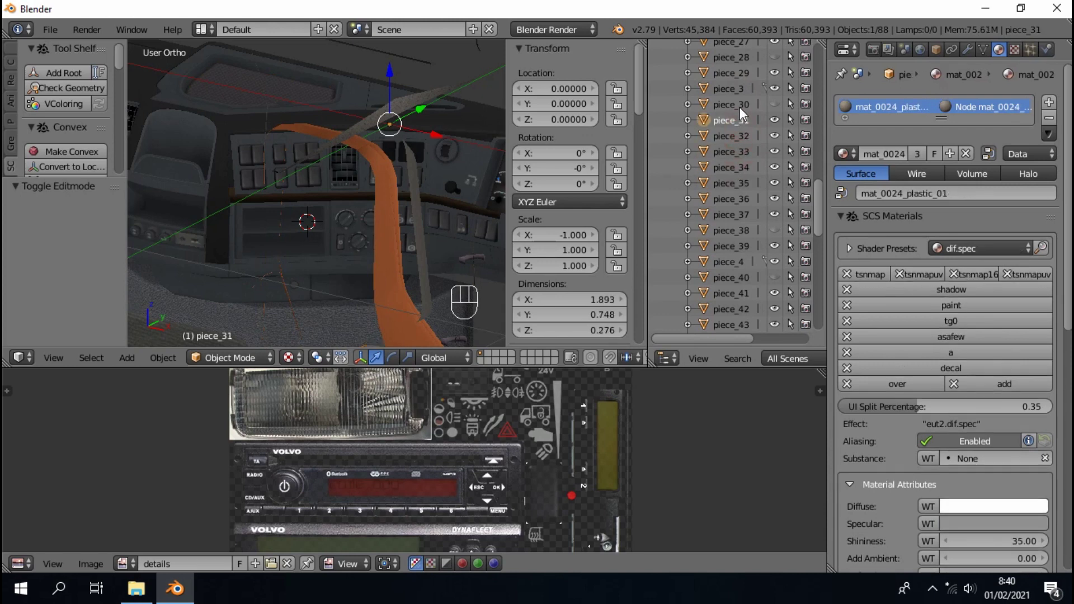
click(743, 105)
click(741, 89)
scroll(740, 103, up, 2)
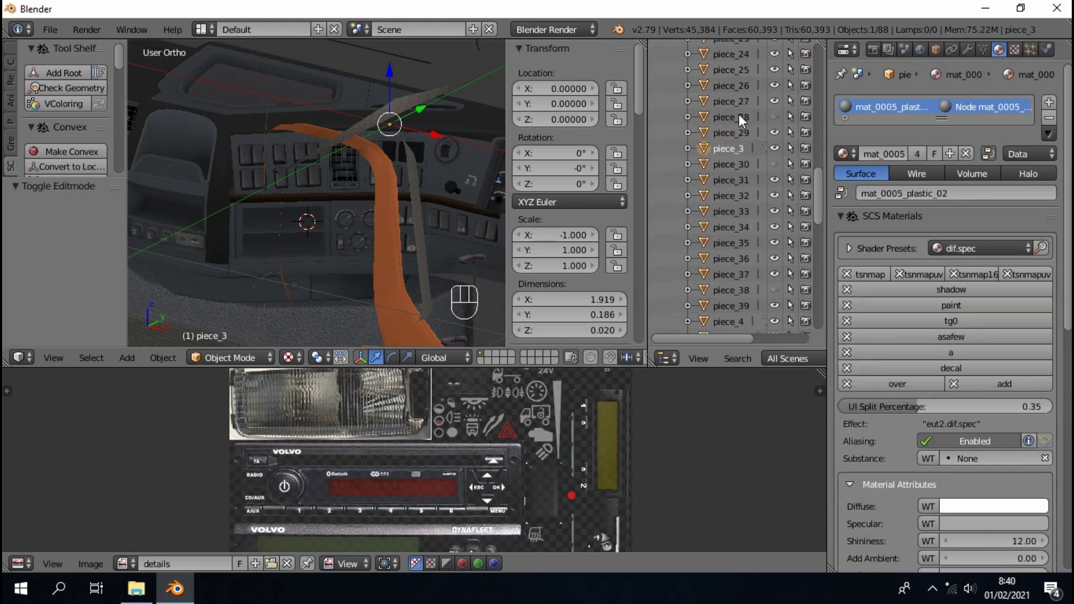
click(736, 134)
- Hide piece_29 and the already checked pieces listed after it
drag(775, 133, 776, 305)
scroll(786, 319, down, 3)
scroll(771, 210, up, 8)
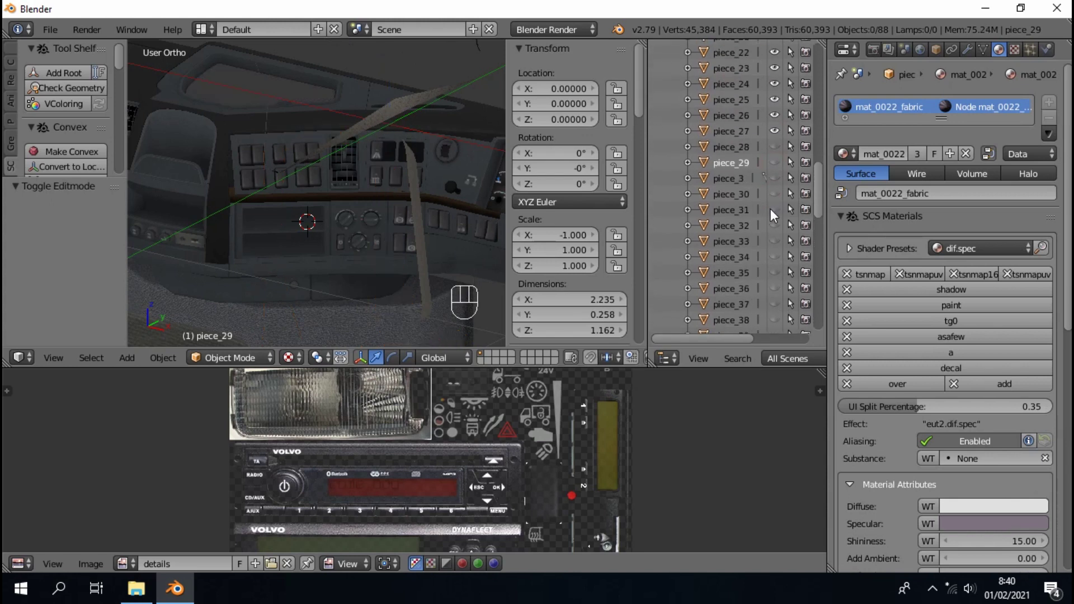
- Check the materials of piece_27 to piece_24, and hide piece_26 and piece_27
click(724, 249)
click(732, 234)
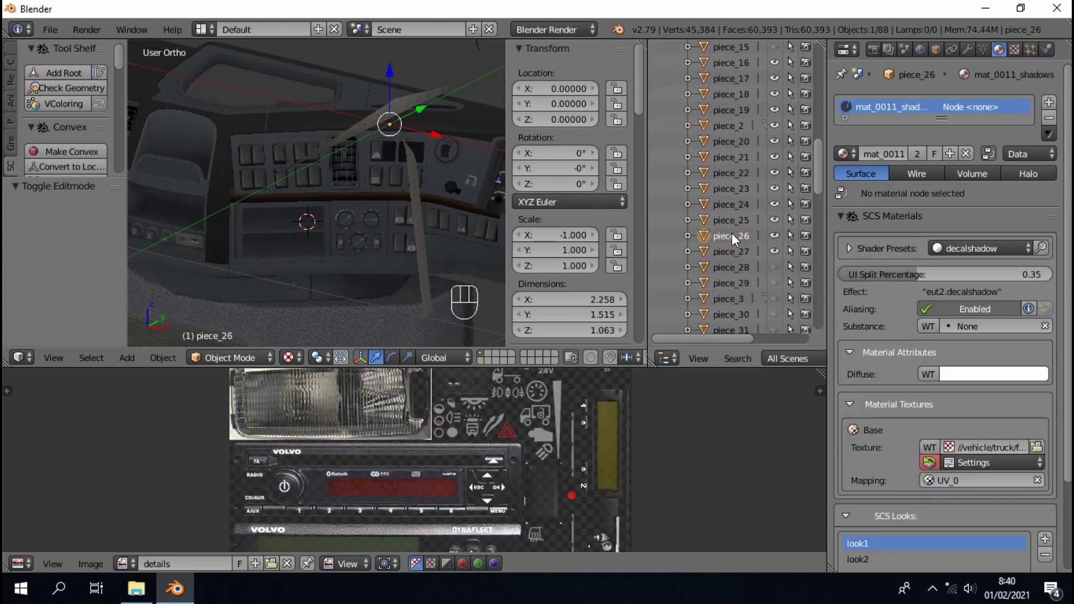
click(732, 221)
click(732, 204)
click(732, 221)
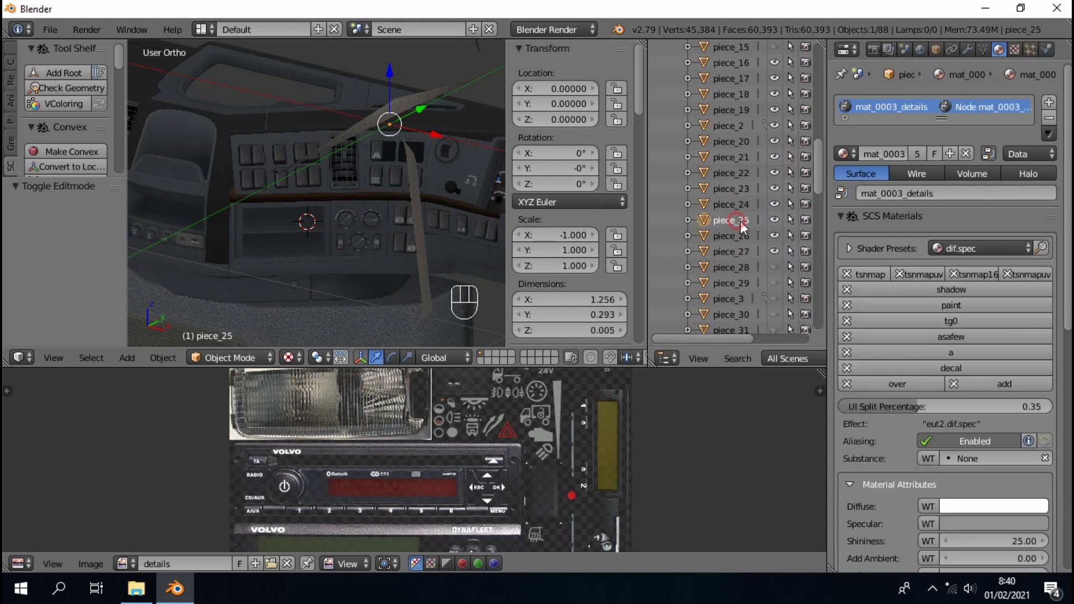
drag(775, 235, 775, 251)
- Rename piece_25 as piece_25-
double_click(750, 221)
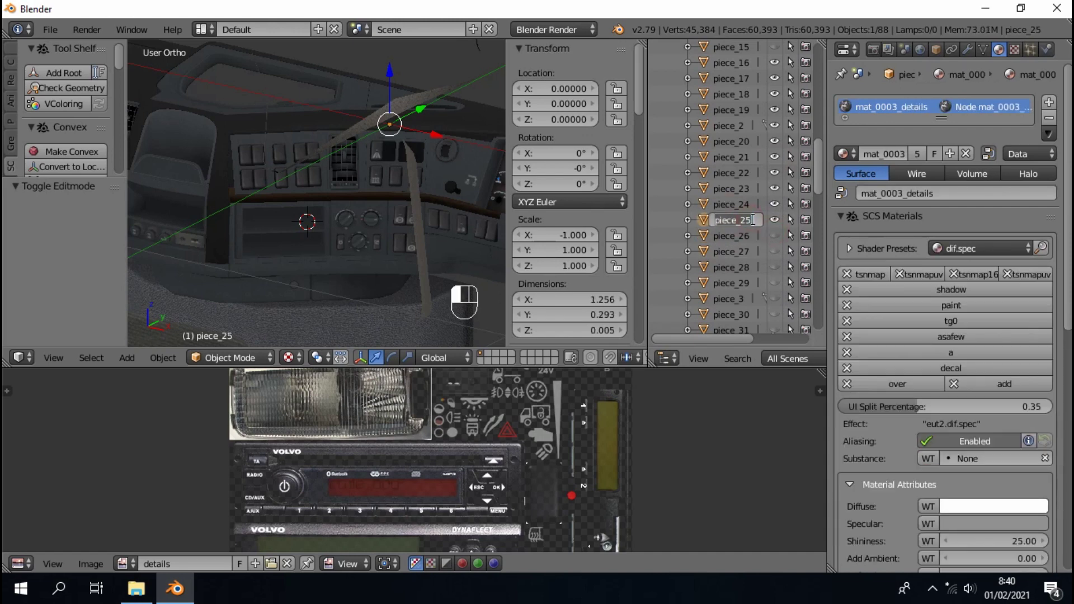
text(-)
key(Return)
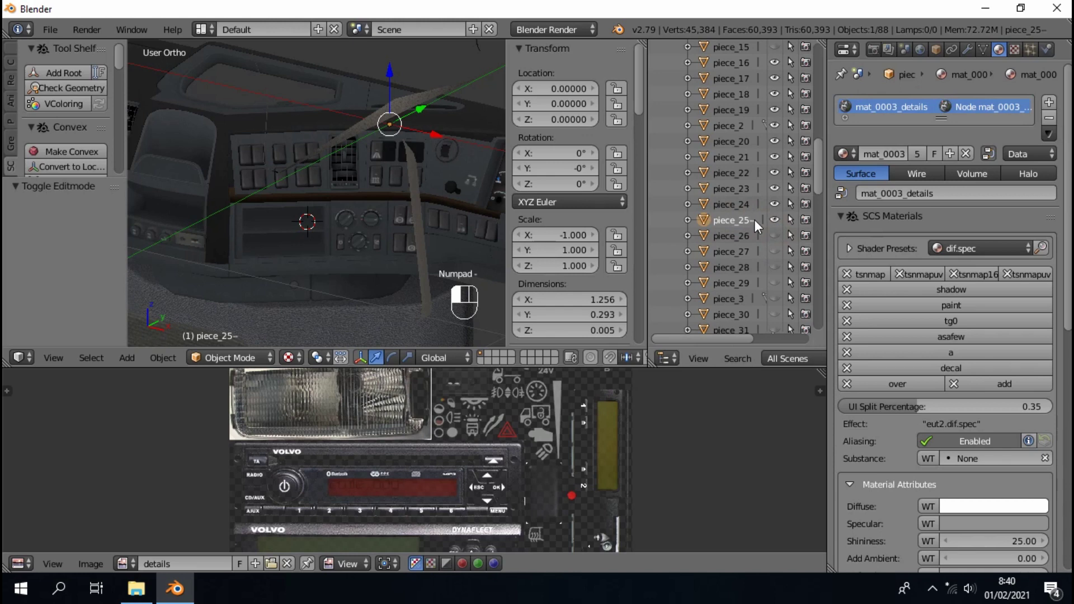
- Check the materials of the pieces from piece_24 up the list to piece_19, and hide piece_20 to piece_25-
click(737, 210)
scroll(736, 209, up, 3)
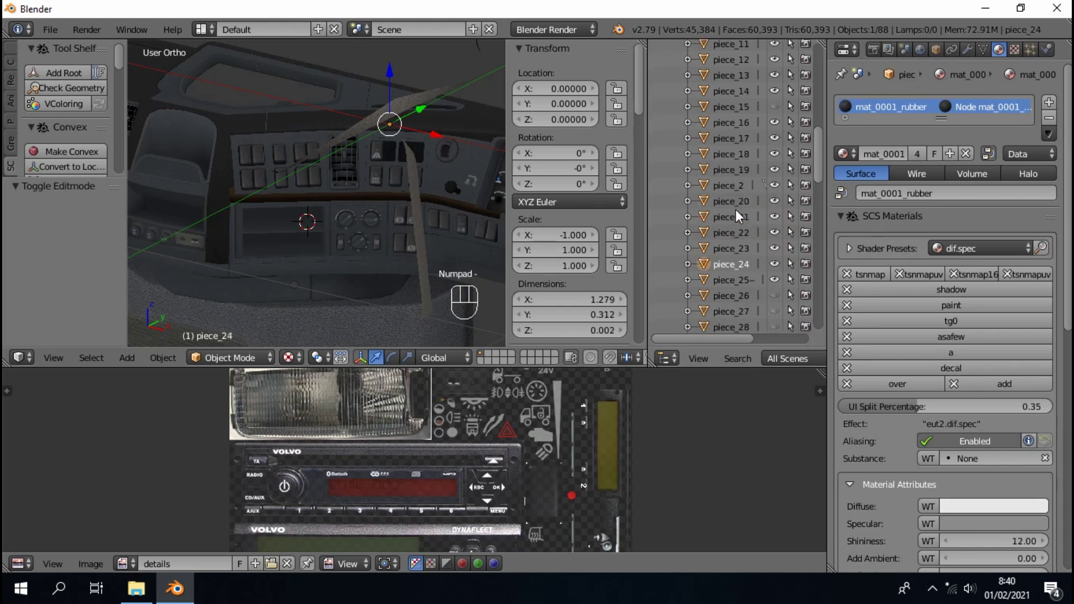
click(740, 246)
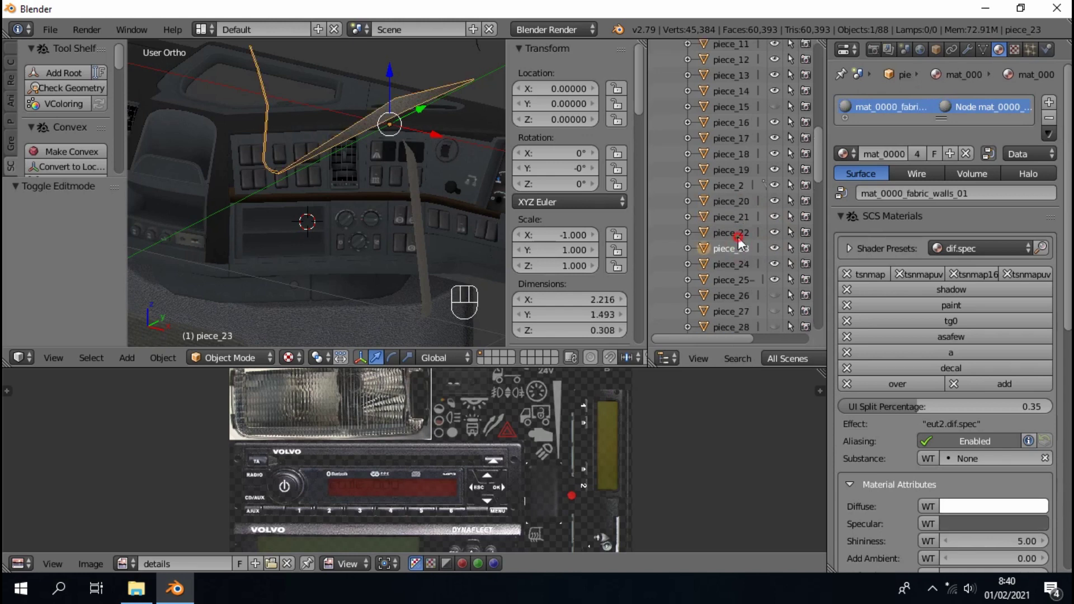
click(737, 235)
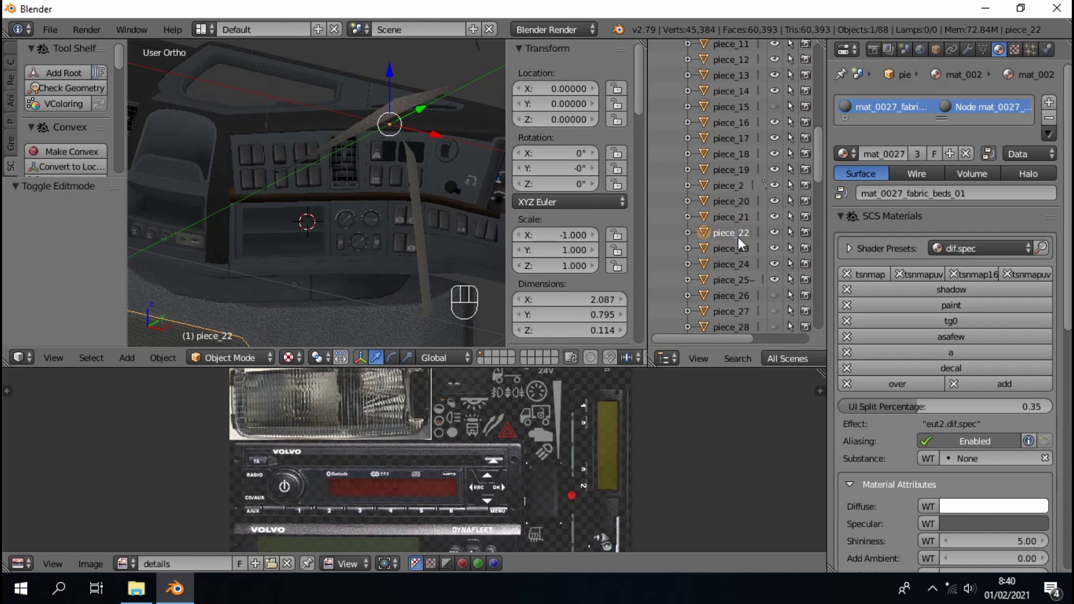
click(737, 218)
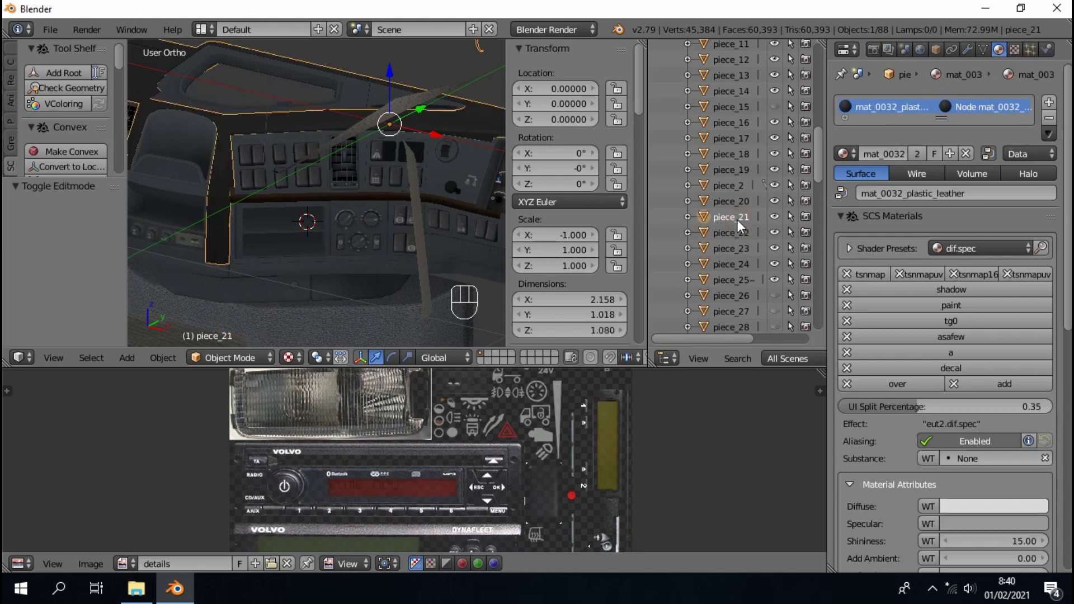
click(736, 171)
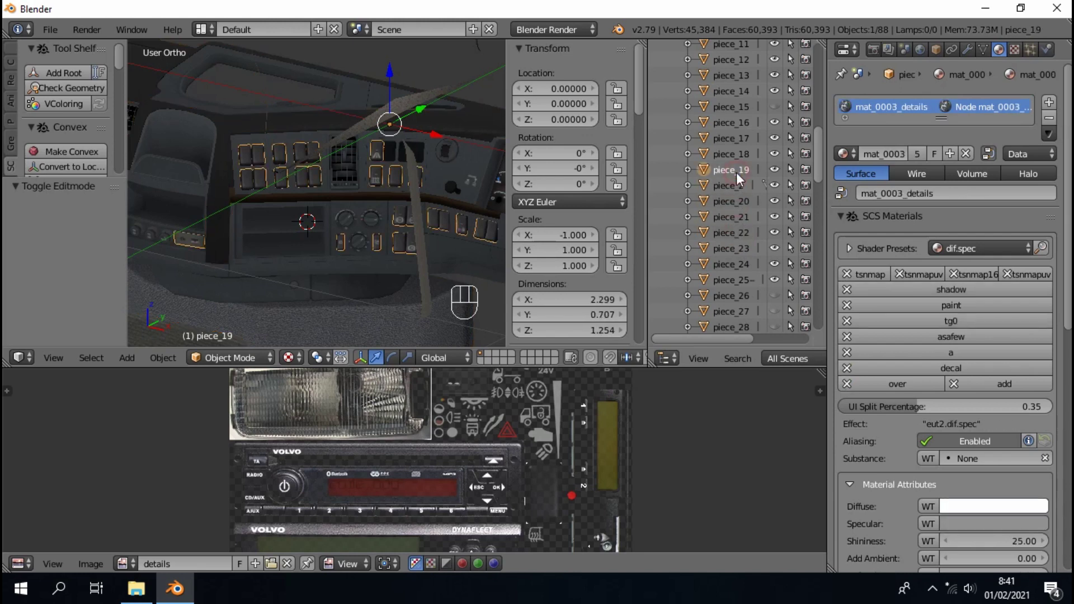
drag(771, 201, 763, 275)
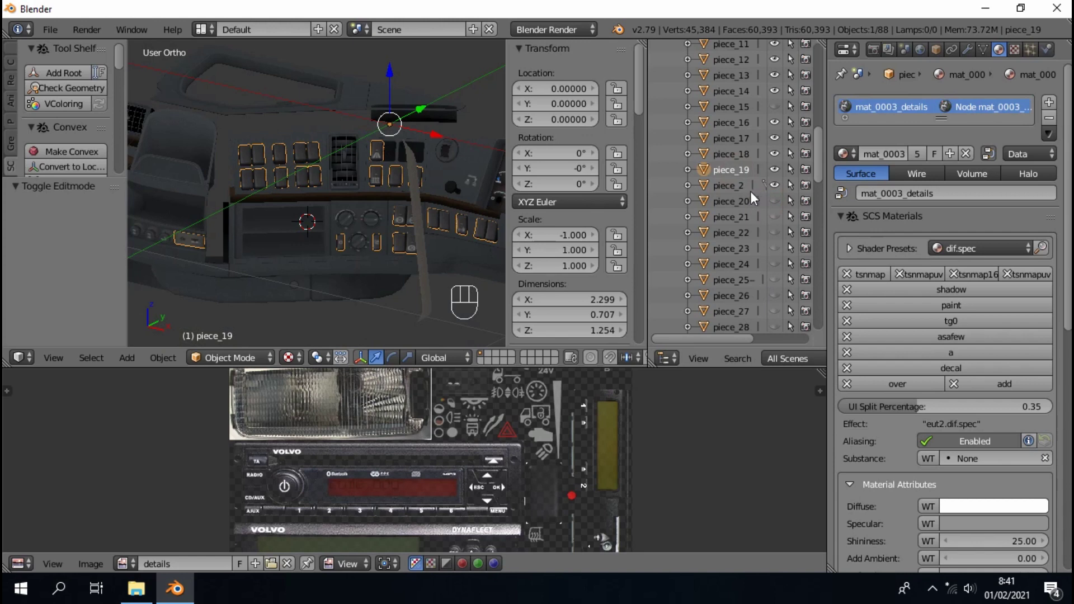
- Rename piece_19 as piece_19- and piece_2 as piece_2-
double_click(750, 171)
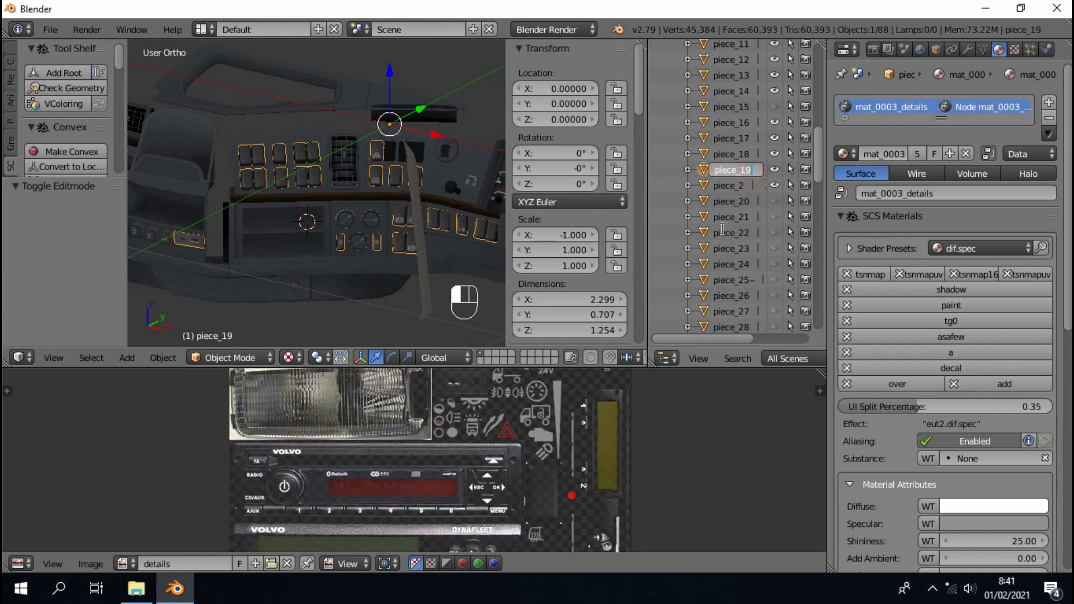
text(-)
click(741, 186)
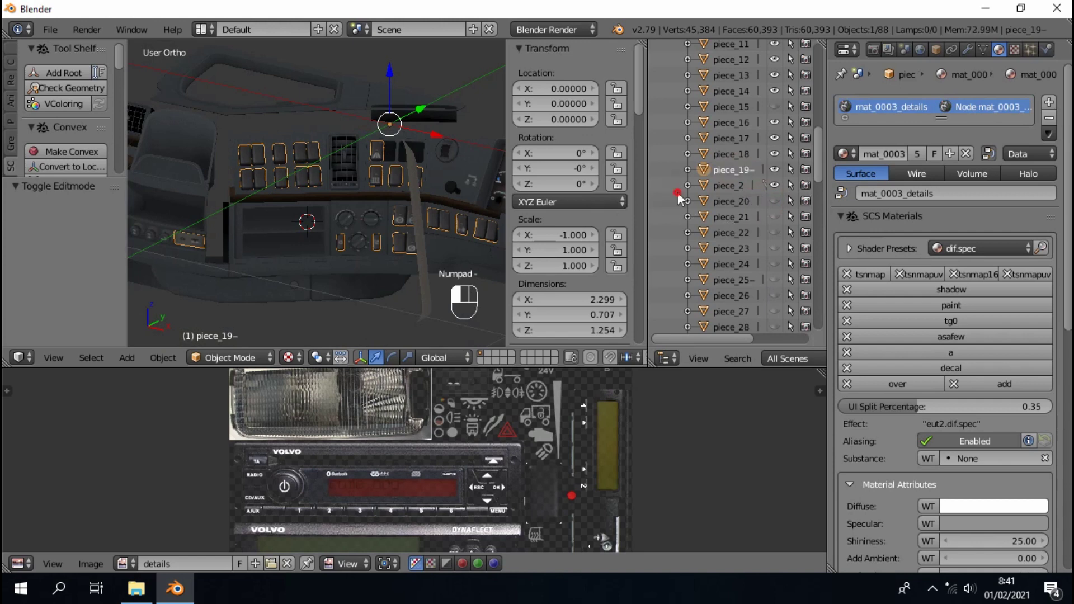
double_click(741, 186)
text(-)
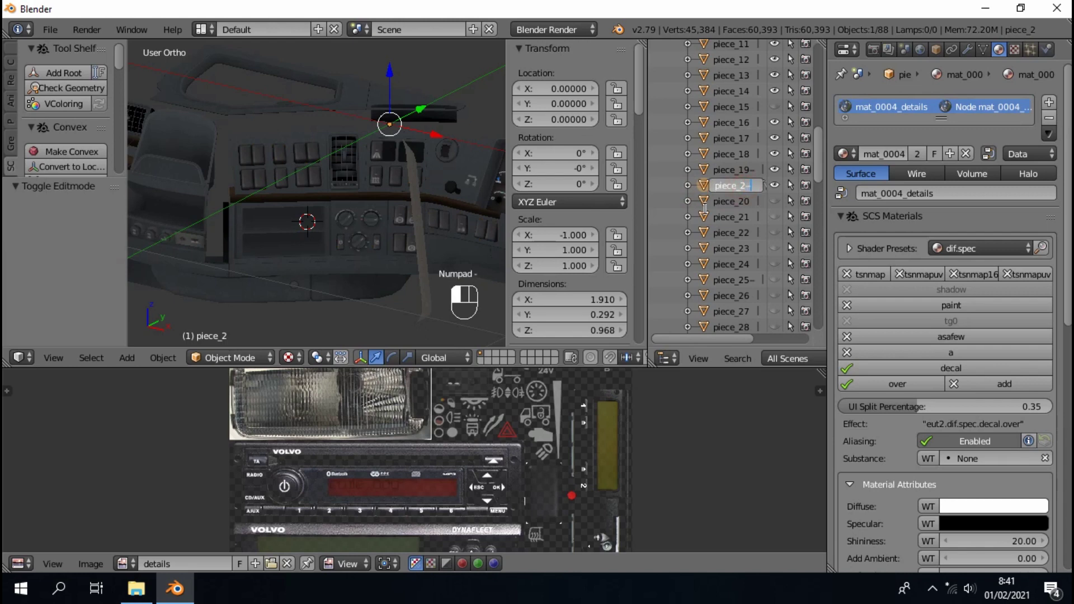
click(677, 187)
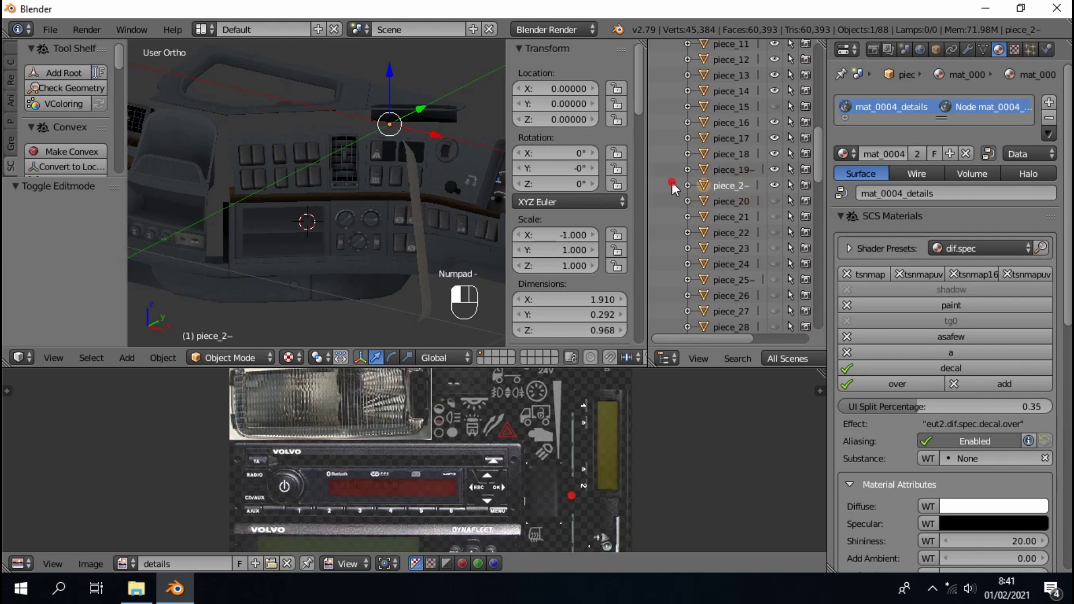
- Mirror all UVs of piece_17, the dashboard display with the reversed BOARD text, along the X axis
click(740, 153)
scroll(740, 153, up, 5)
click(730, 250)
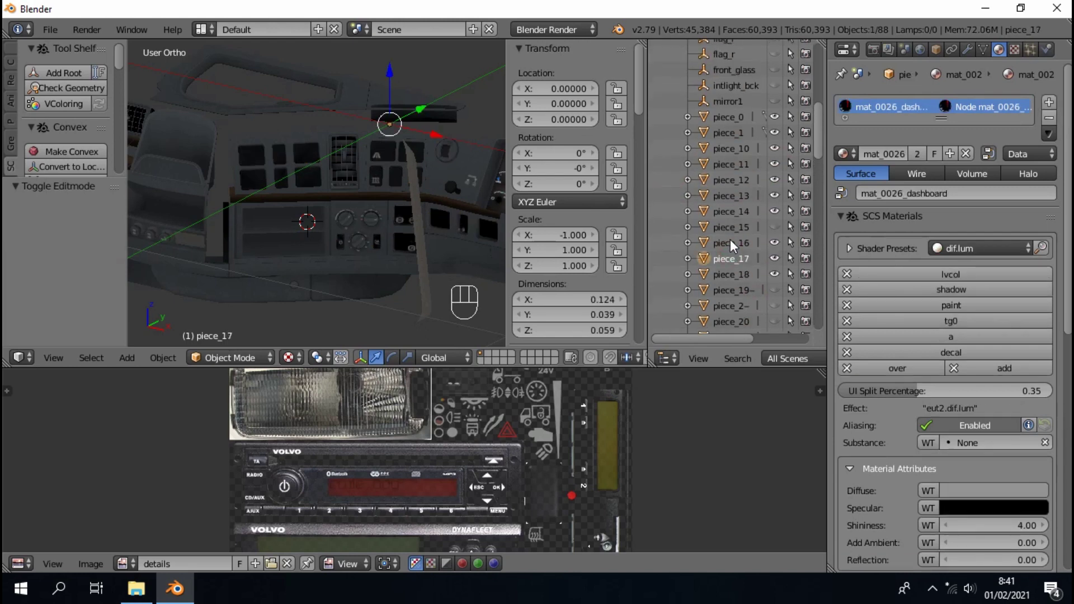
scroll(359, 217, down, 5)
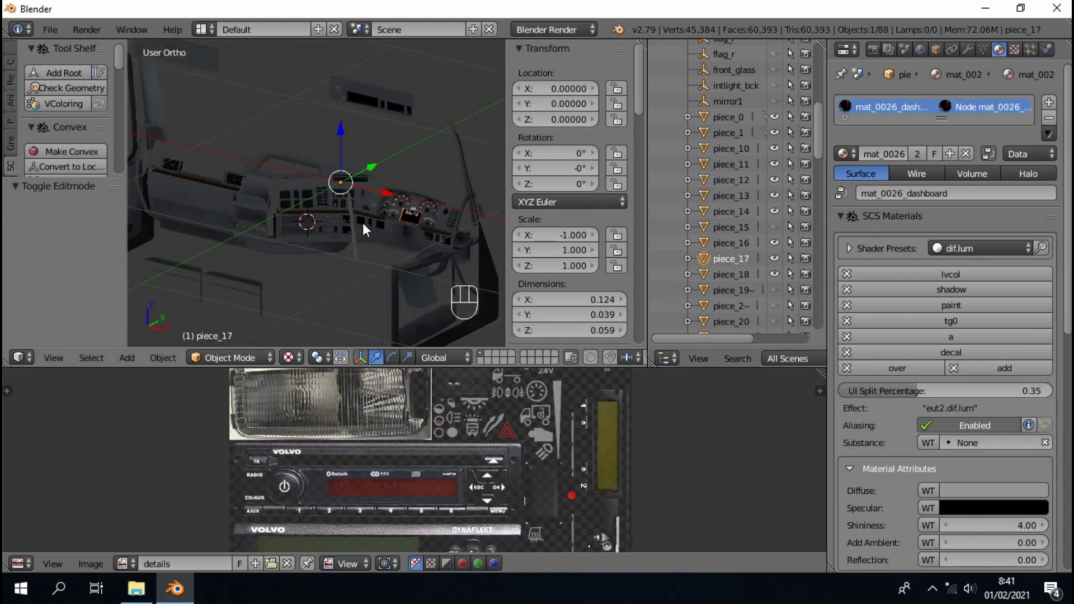
key(Tab)
key(a)
scroll(368, 224, up, 5)
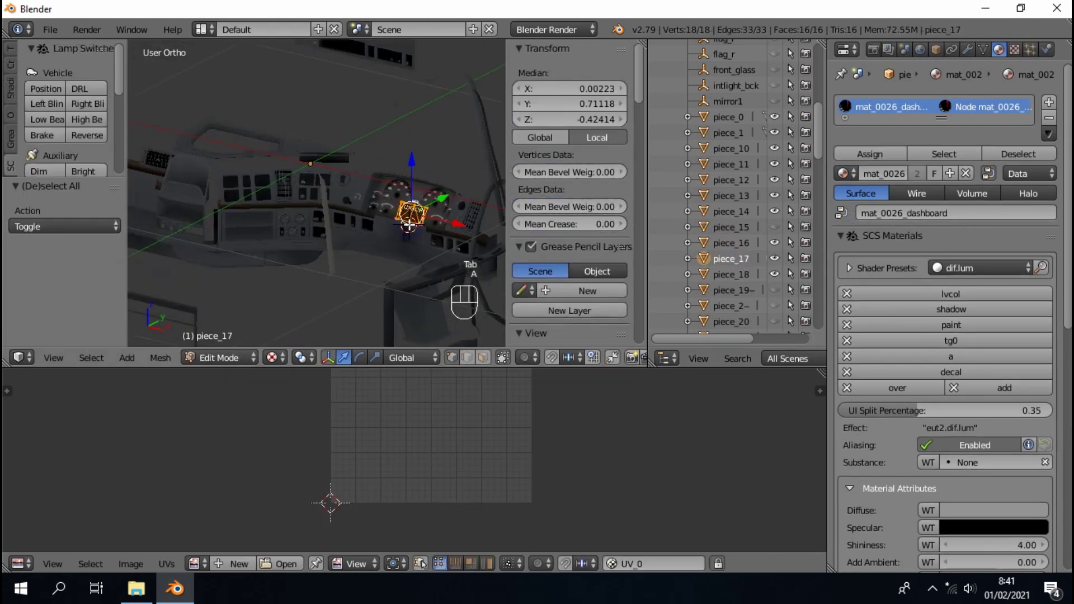
scroll(355, 456, down, 4)
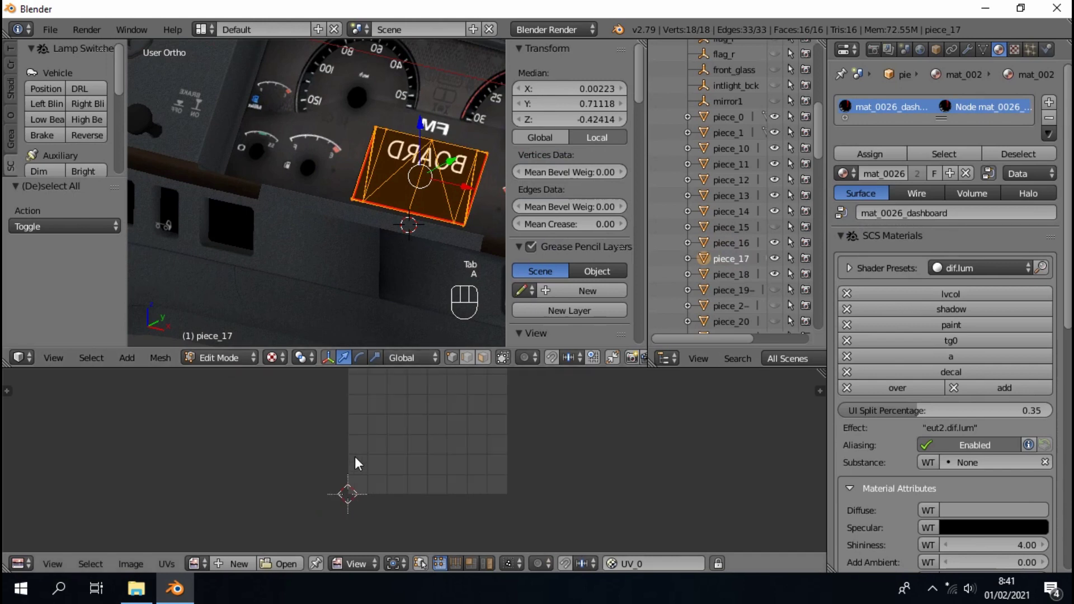
scroll(355, 457, down, 2)
scroll(355, 457, down, 2)
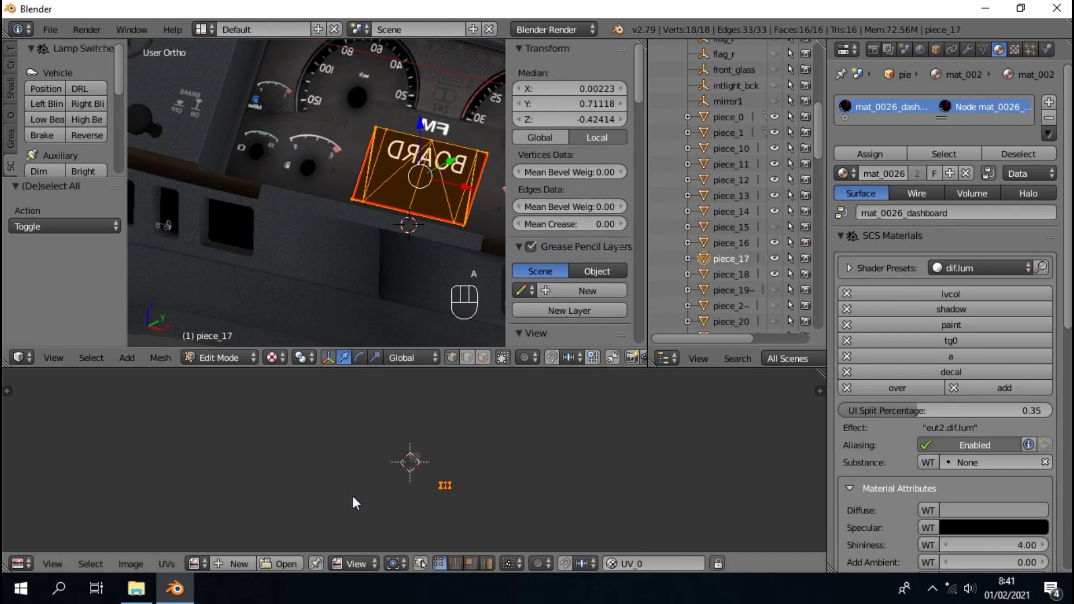
click(182, 563)
mouse_move(268, 264)
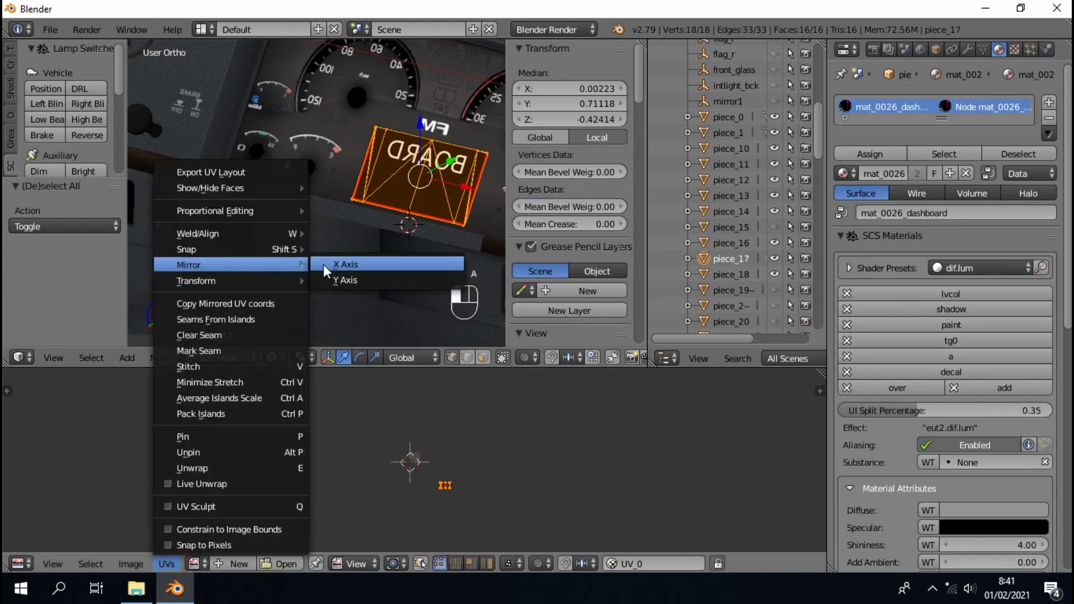
click(323, 264)
key(Tab)
- Hide piece_16 to piece_18, and rename piece_14 as piece_14-
click(732, 244)
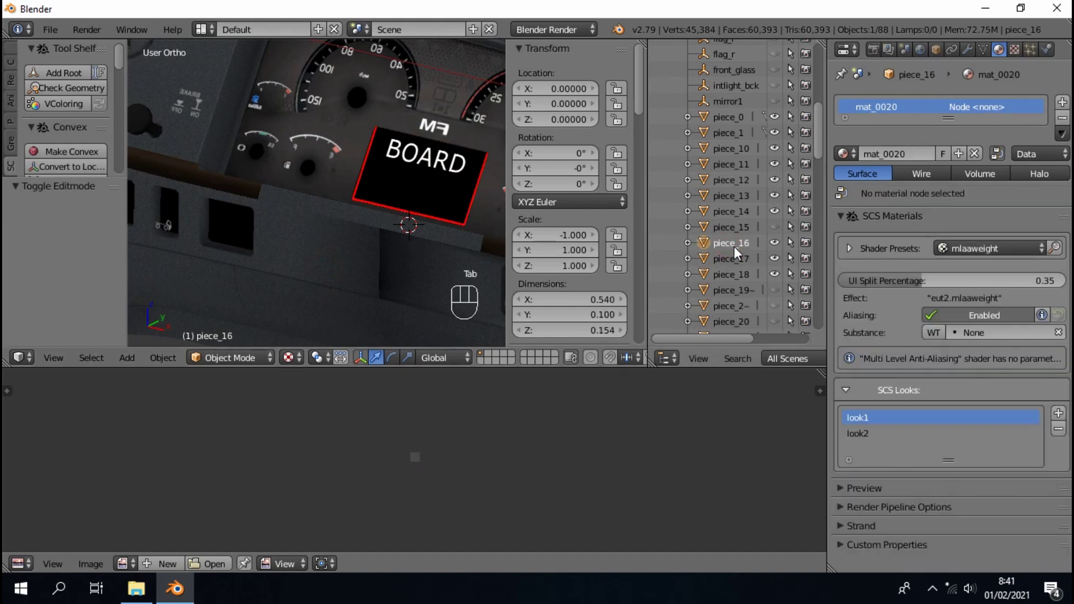
click(774, 243)
click(741, 213)
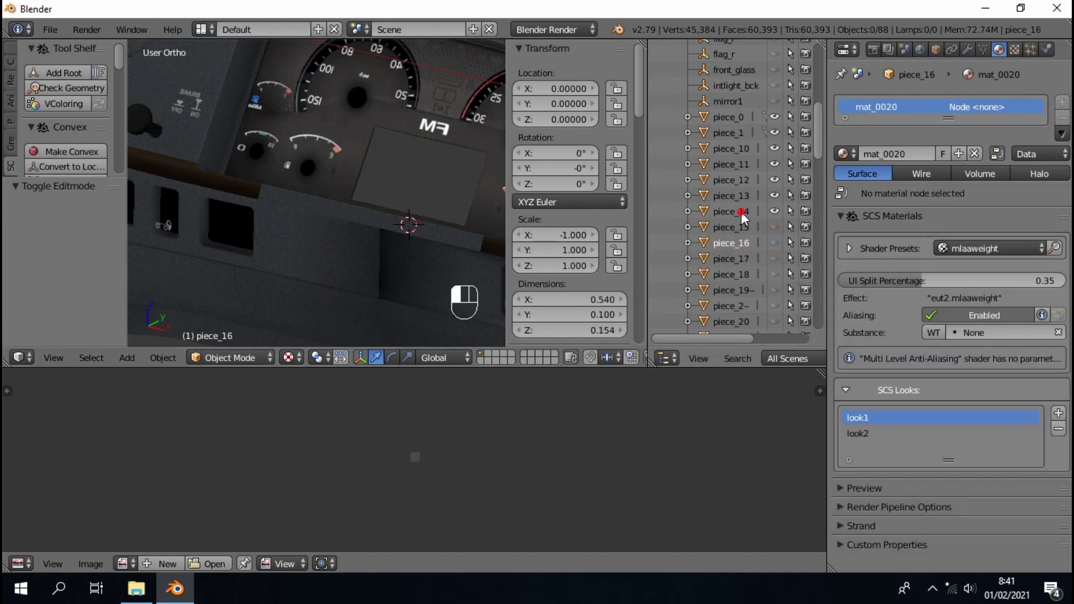
click(738, 226)
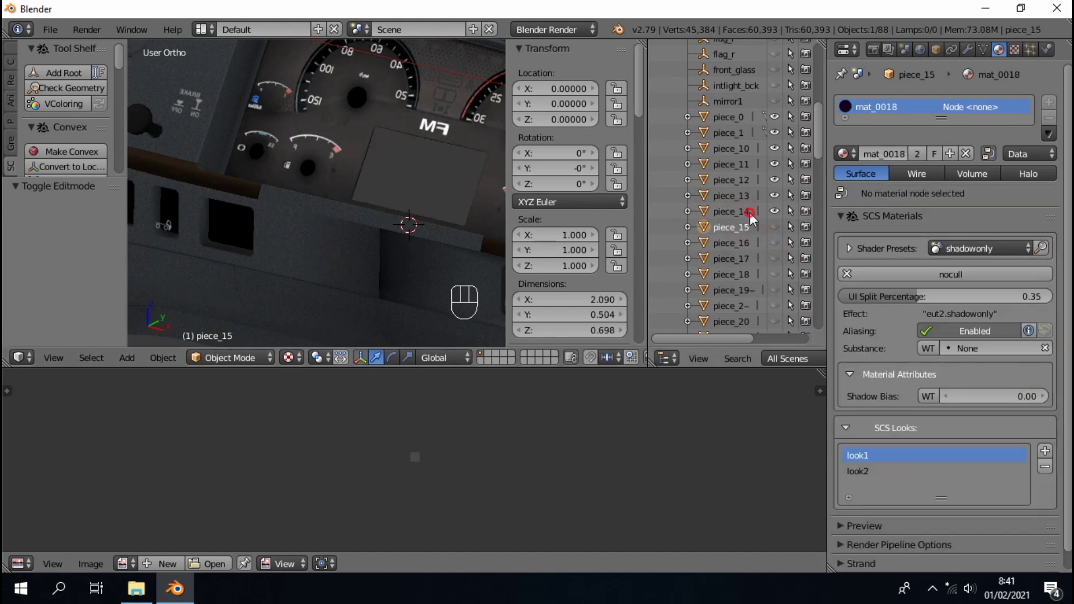
click(750, 213)
key(KP_Subtract)
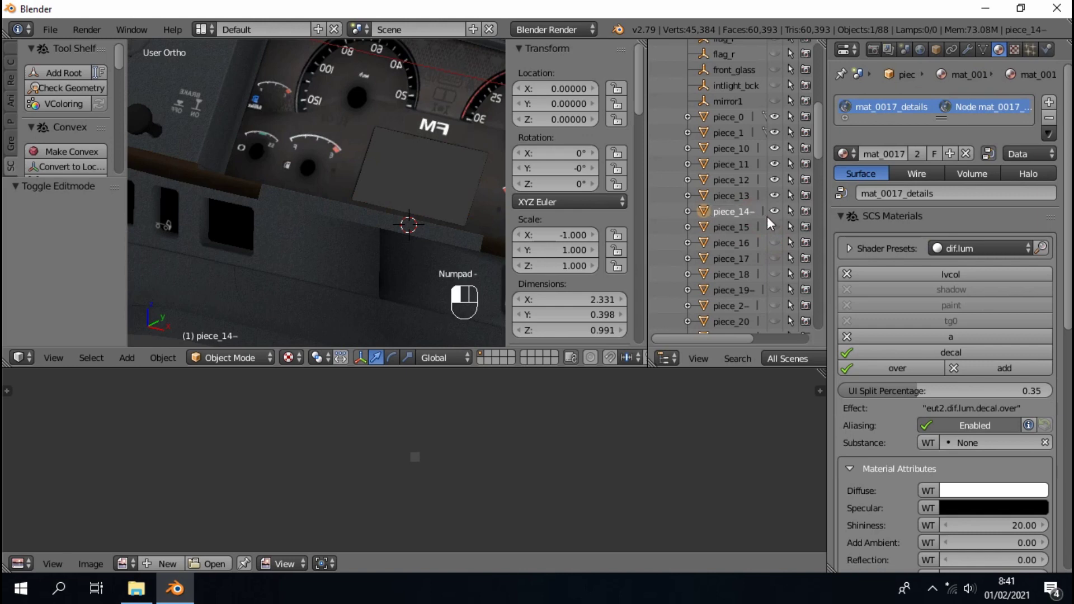
- Check the materials of piece_13, piece_12, piece_11 and piece_1
click(730, 196)
click(730, 180)
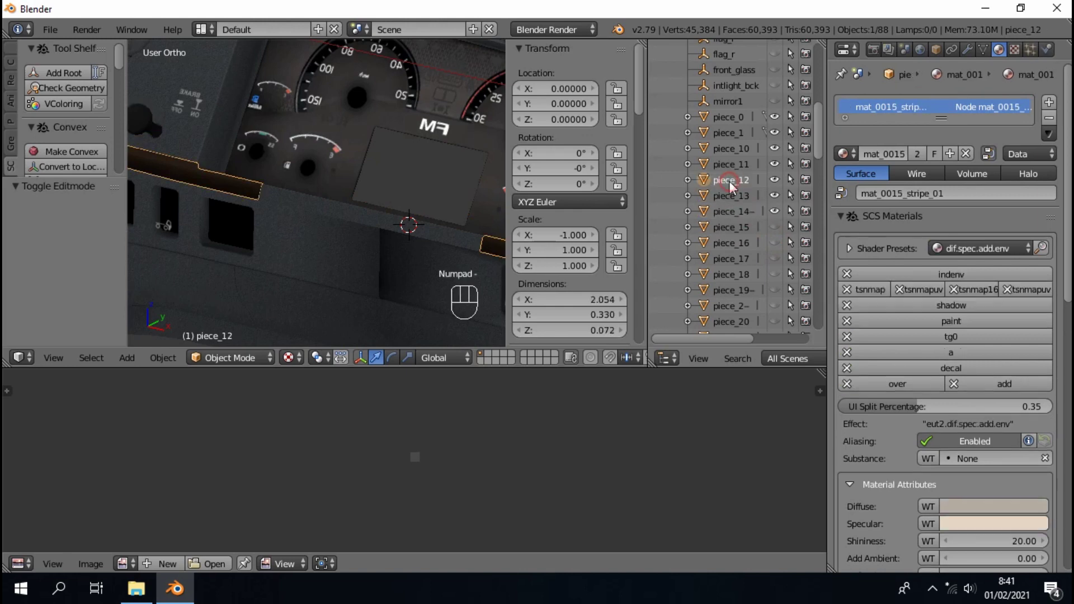
click(733, 164)
click(733, 136)
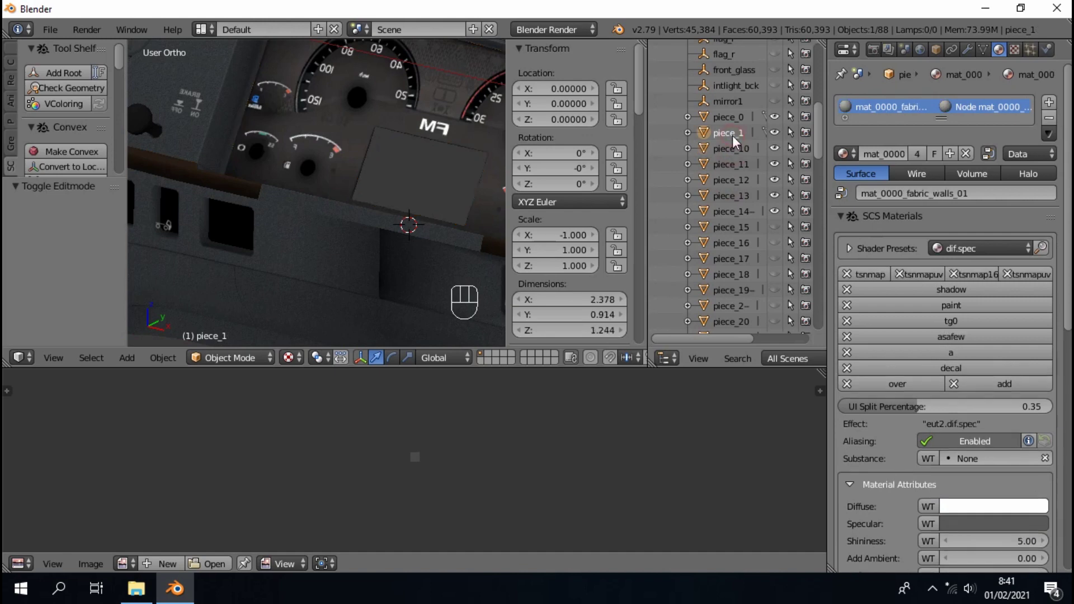
- Mirror all UVs of piece_10, the instrument cluster face with the reversed gauges and FM lettering, along the X axis
click(737, 152)
key(Tab)
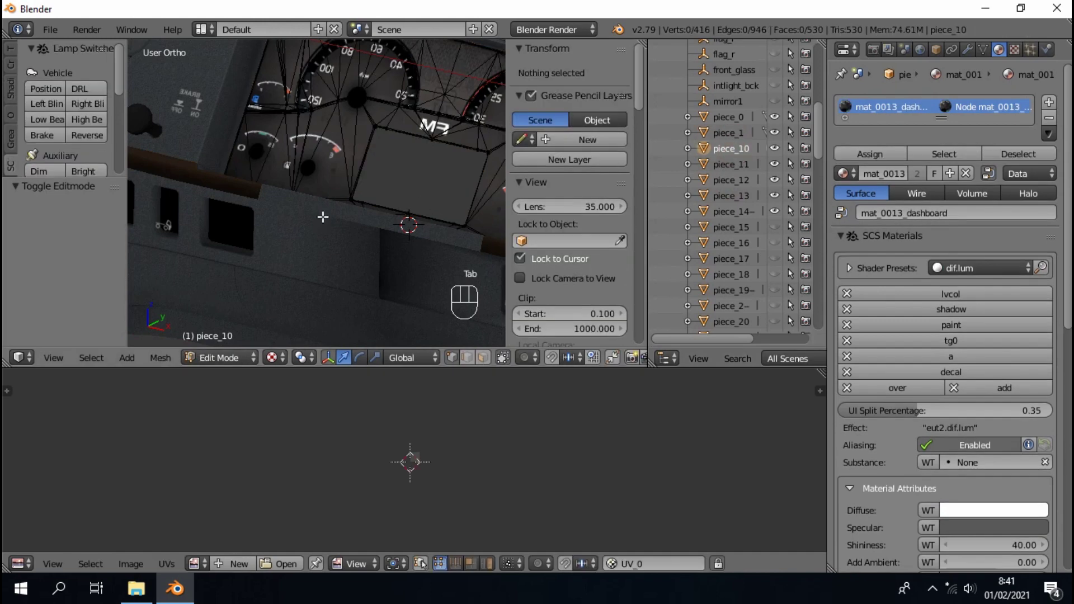
key(a)
scroll(385, 475, up, 10)
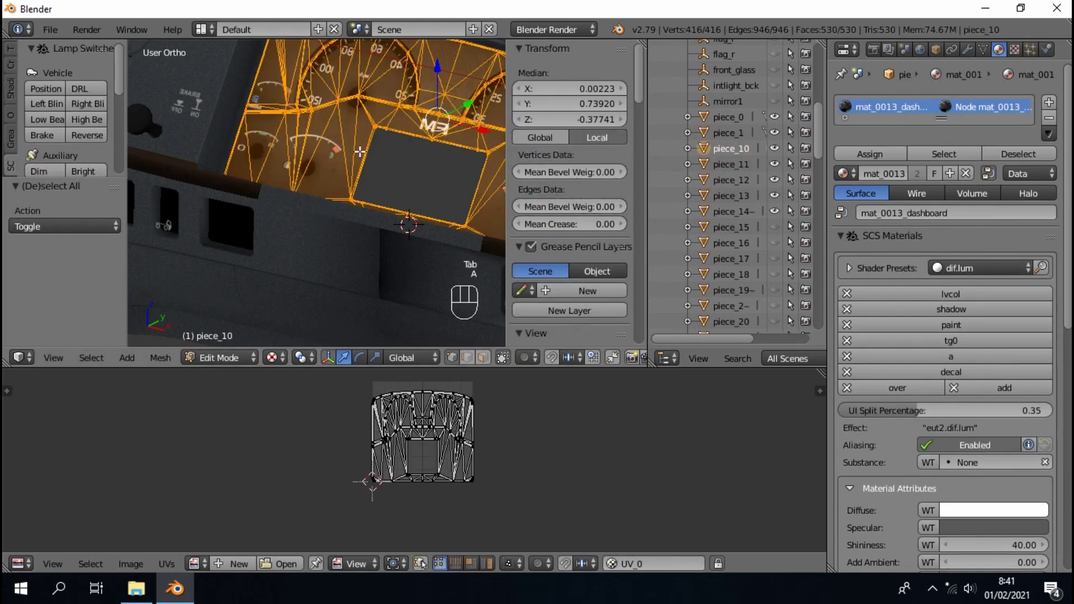
middle_drag(338, 157, 353, 167)
key(a)
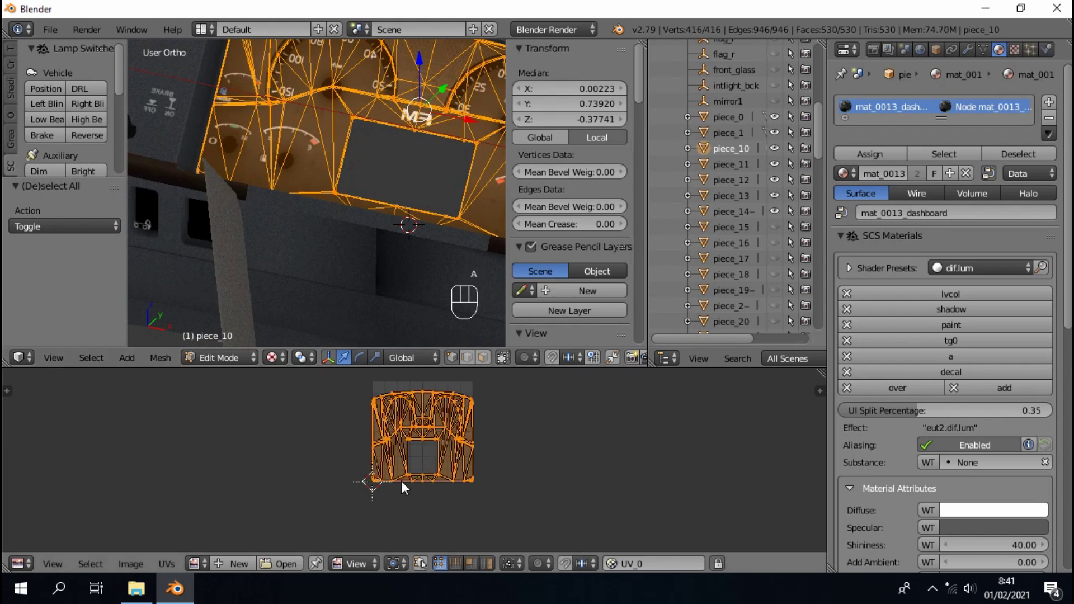
click(178, 563)
mouse_move(236, 265)
click(323, 267)
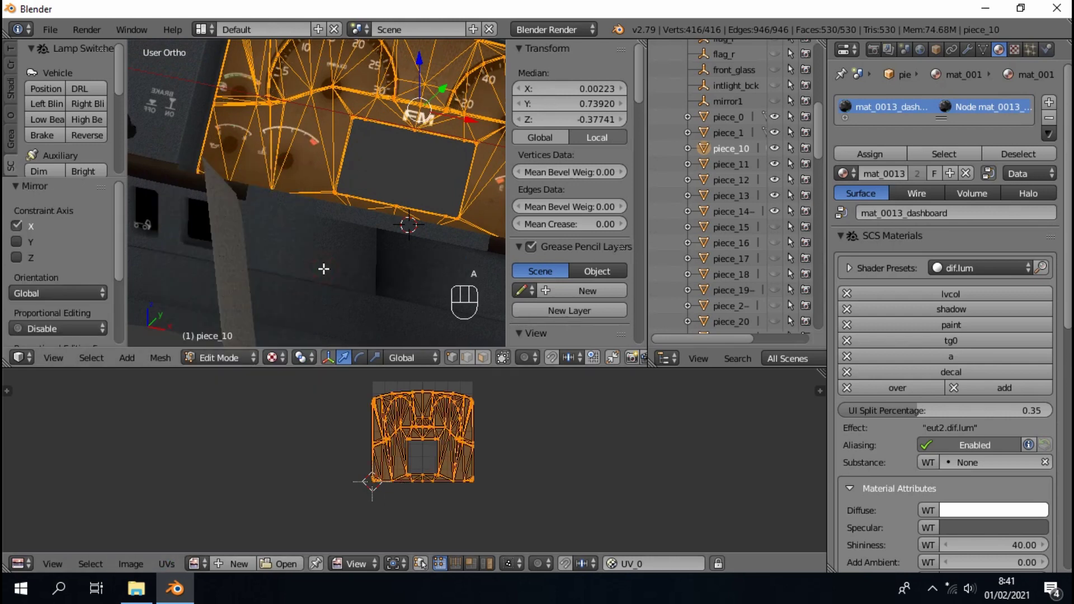
key(Tab)
middle_drag(331, 262, 409, 222)
scroll(728, 193, up, 3)
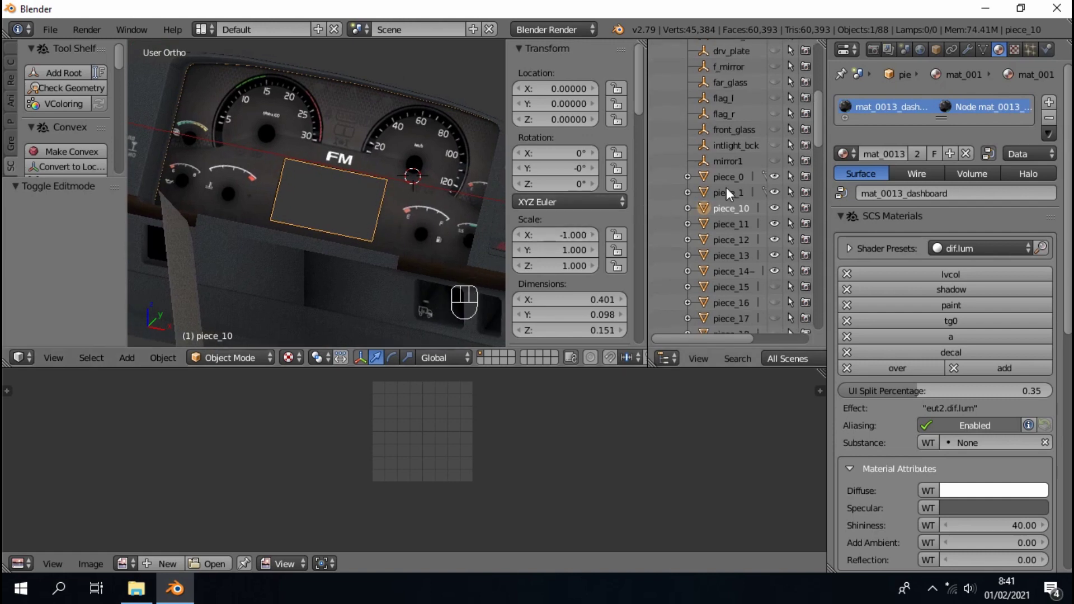
- Check the materials of piece_1 and piece_0, and hide the remaining pieces from piece_0 to piece_14-
click(729, 193)
click(729, 179)
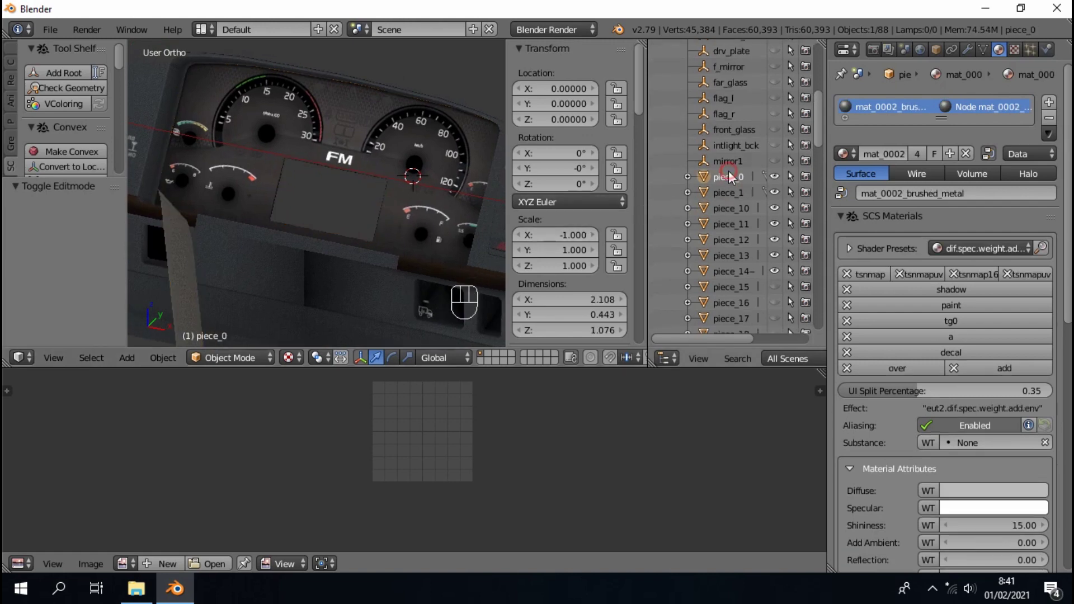
drag(774, 177, 778, 273)
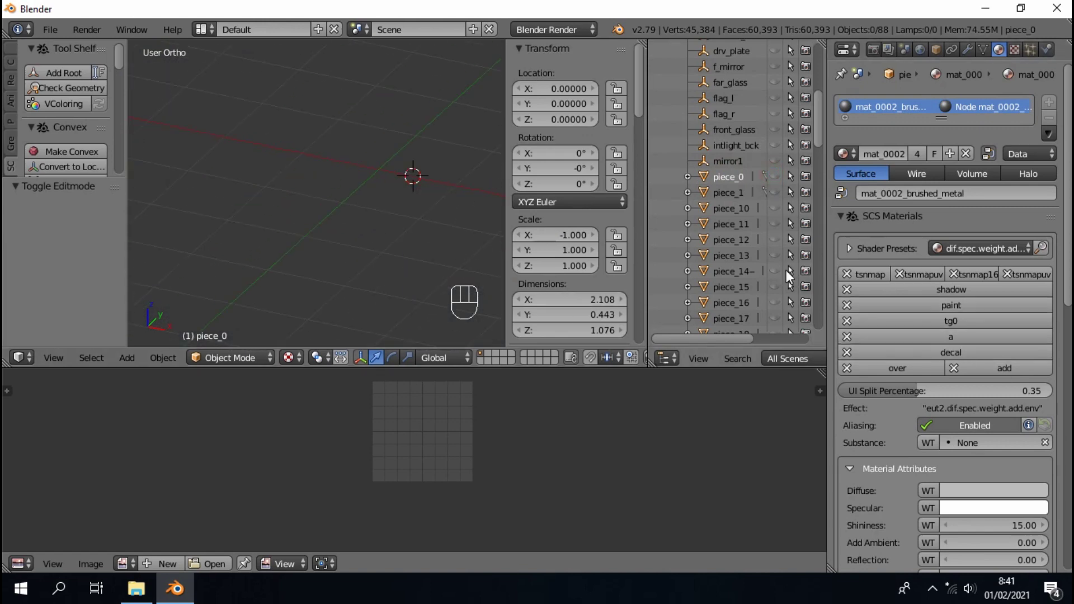
- Unhide piece_14- and inspect its mesh
click(775, 271)
click(737, 271)
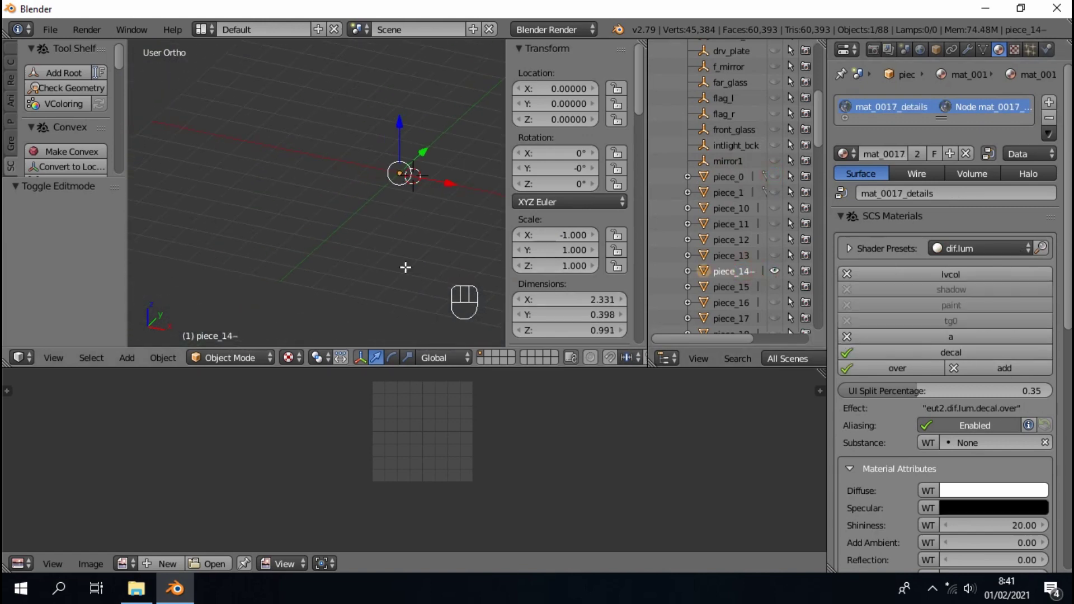
key(Tab)
key(a)
key(Tab)
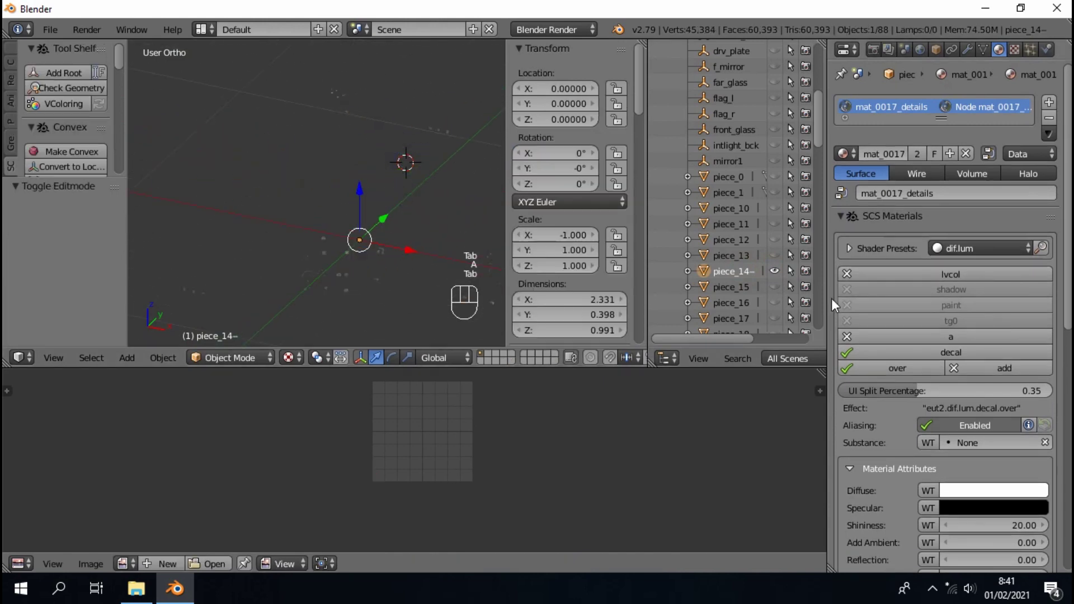
- Unhide the other marked pieces, including piece_19-, piece_44-, piece_56- and piece_25-
scroll(727, 260, down, 5)
click(773, 168)
scroll(771, 202, down, 6)
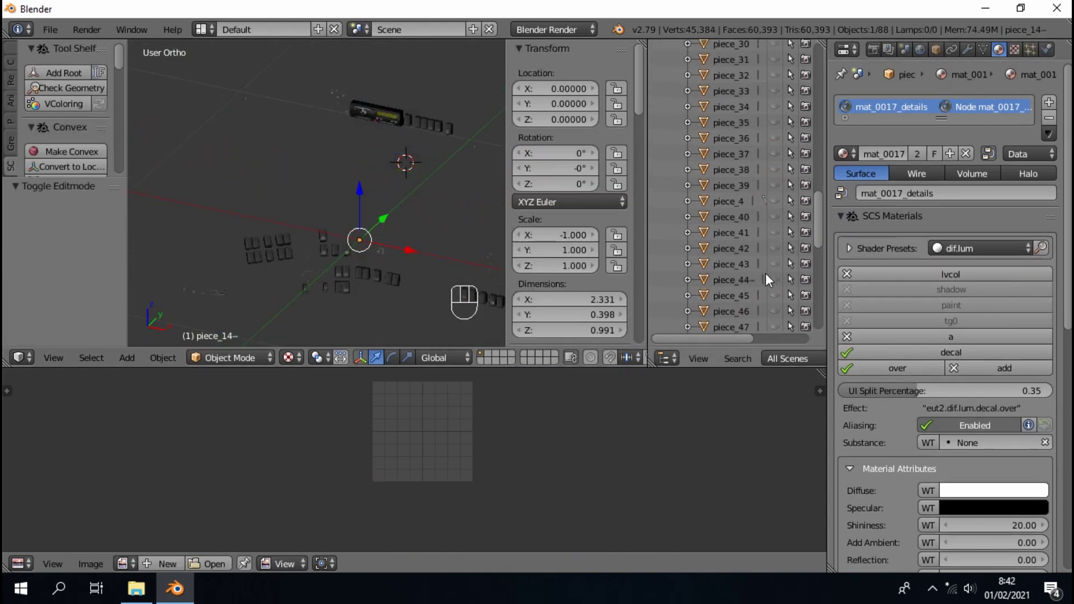
scroll(773, 290, down, 7)
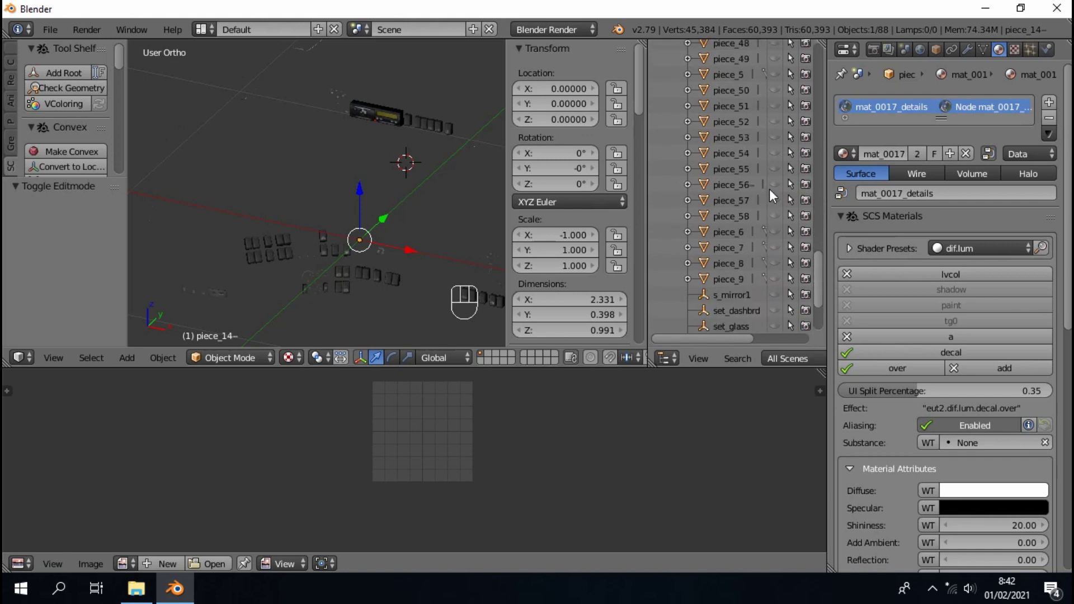
click(773, 186)
scroll(767, 183, up, 7)
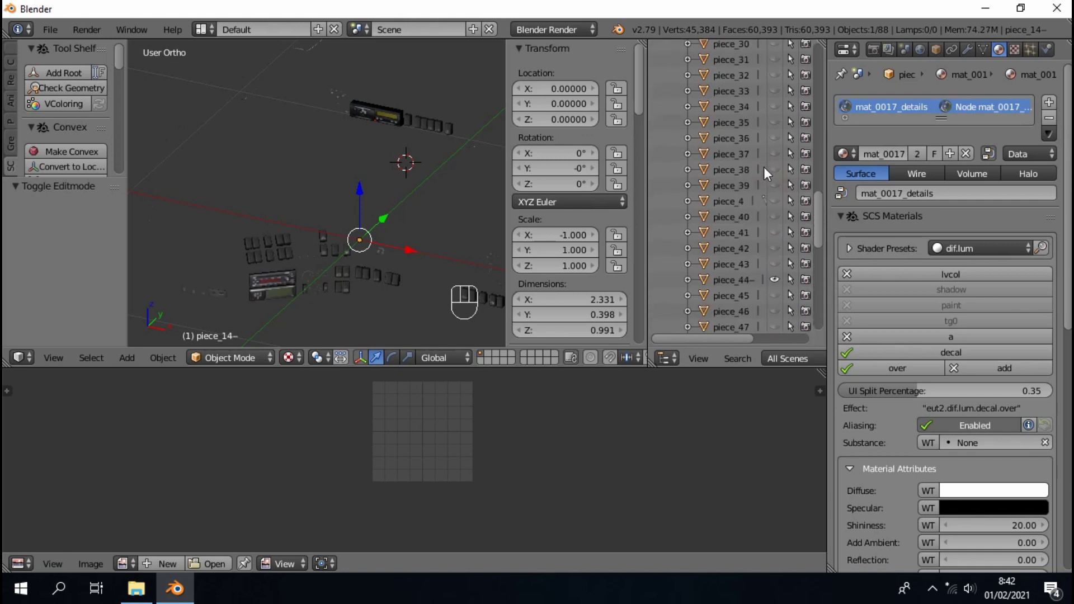
scroll(763, 167, up, 4)
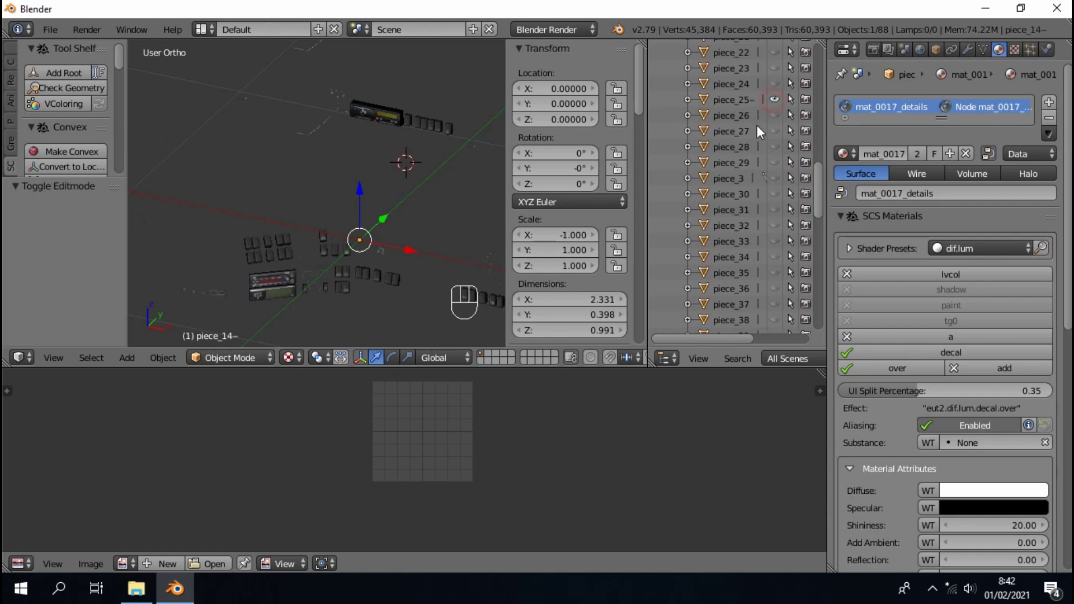
- Leave local view, switch to the top view and snap the 3D cursor to the scene center
scroll(757, 126, up, 8)
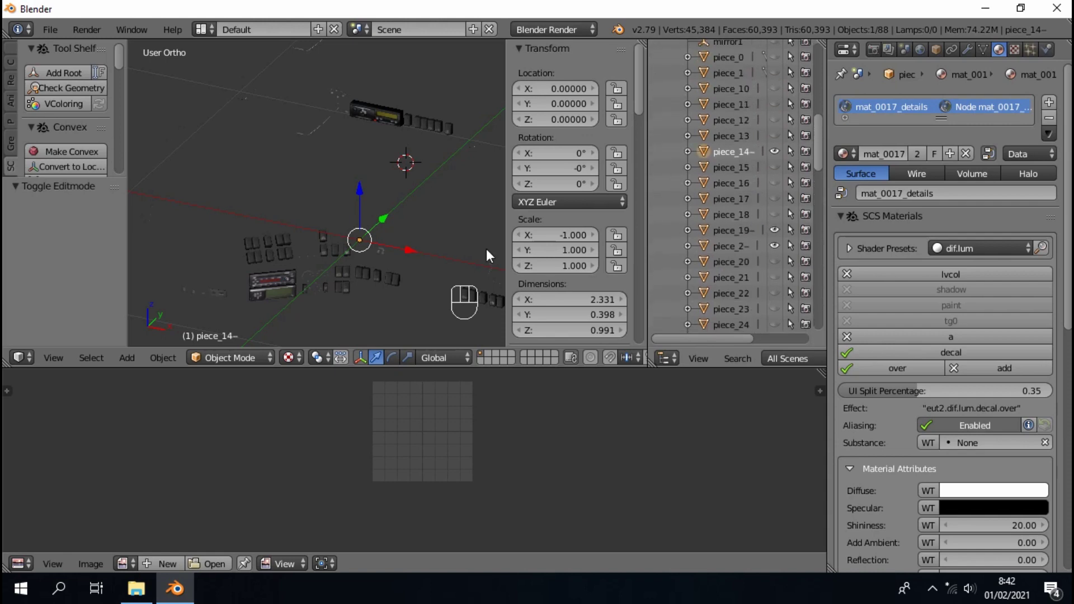
key(KP_Divide)
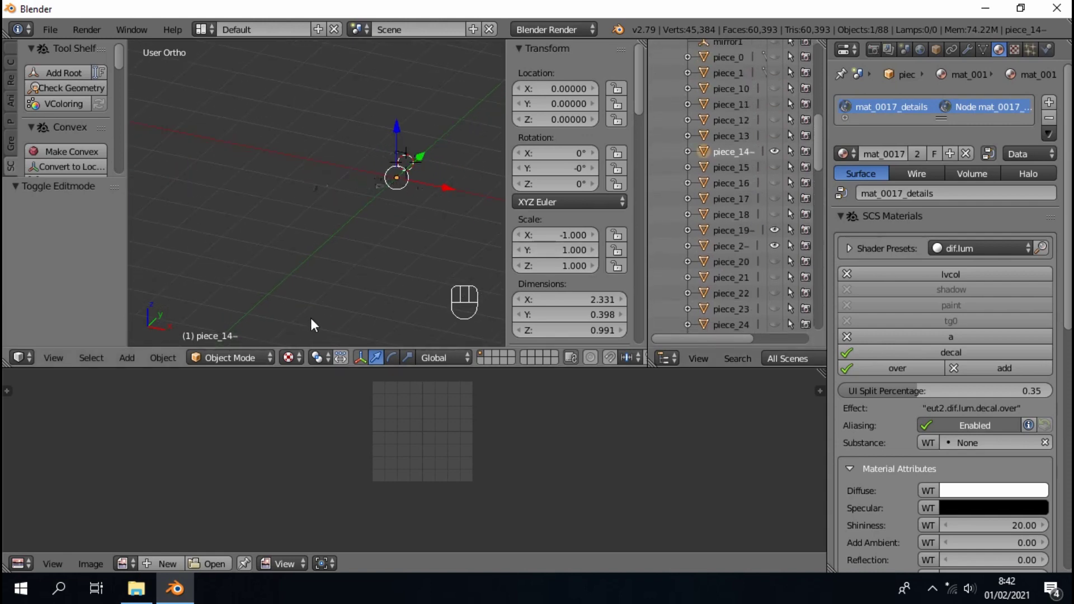
key(KP_7)
key(shift+s)
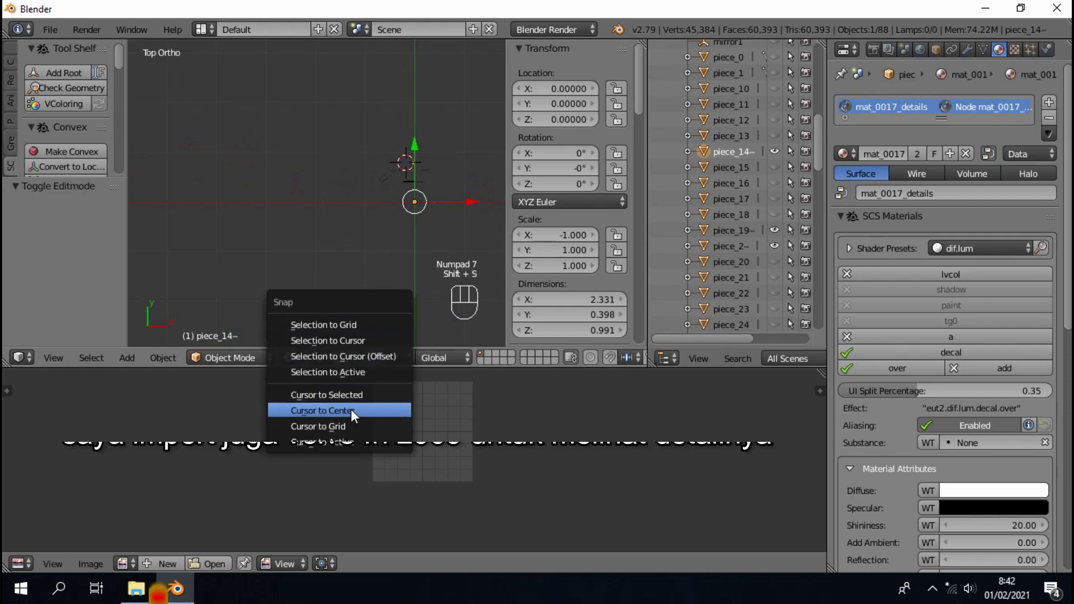
click(350, 411)
- Start a ConverterPIX SCS model import from base.scs in the Euro Truck Simulator 2 folder
click(53, 29)
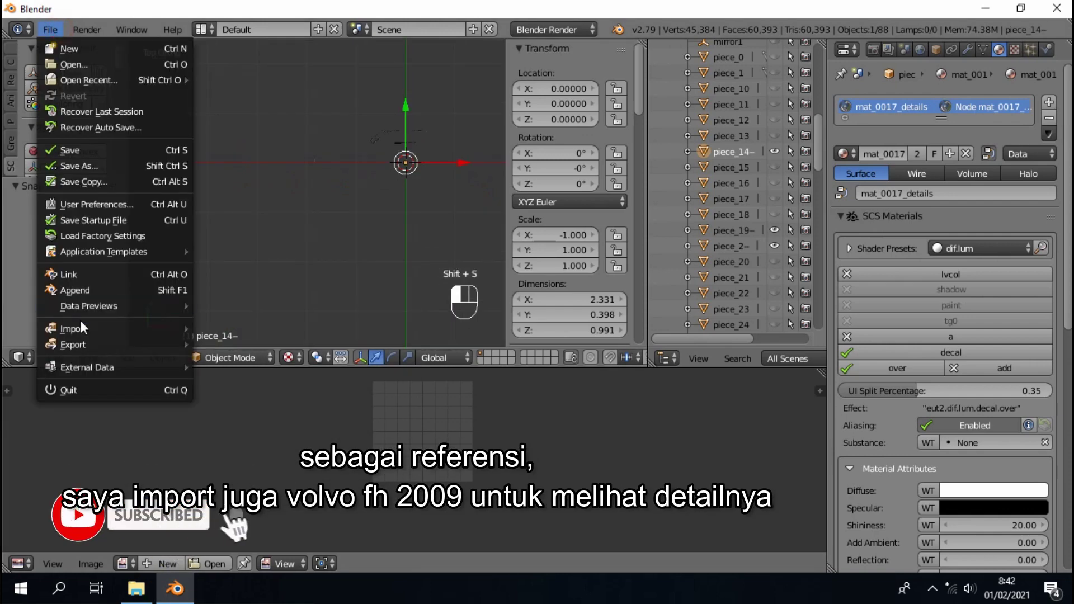
mouse_move(157, 329)
click(259, 360)
click(99, 213)
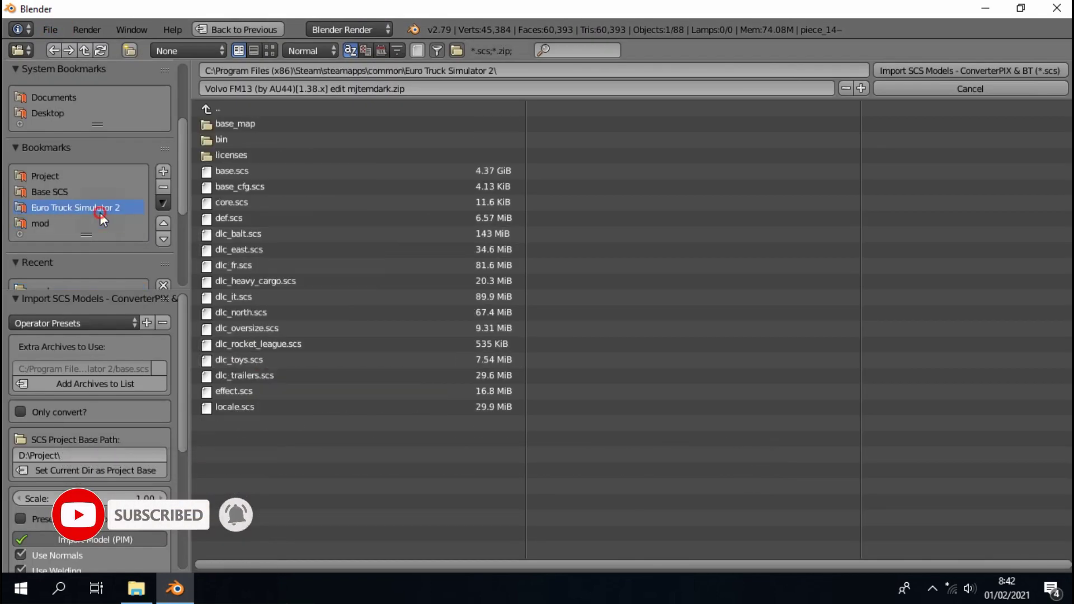
click(261, 170)
click(895, 75)
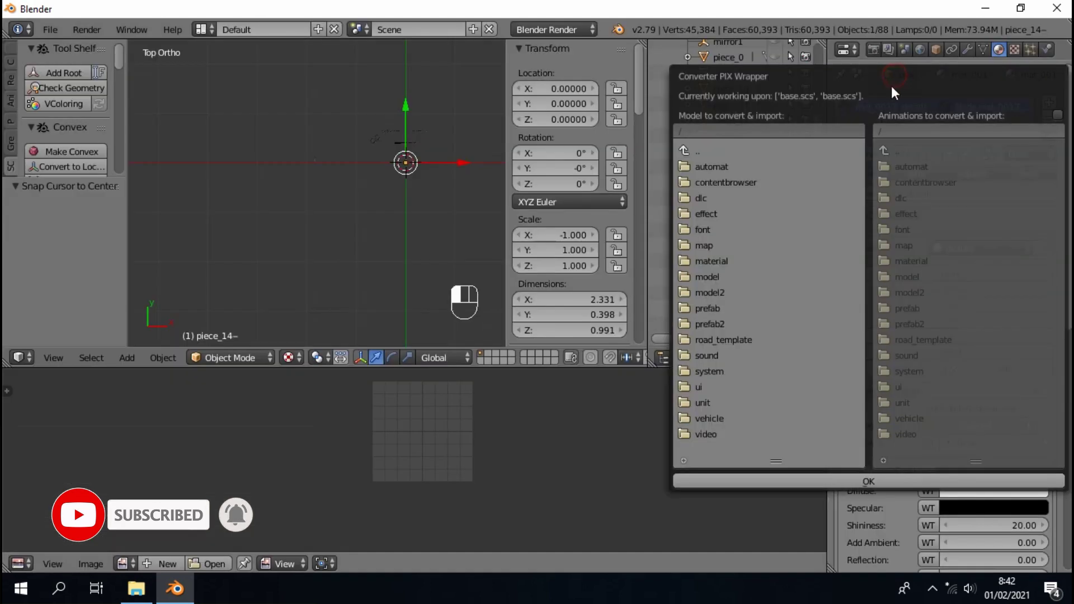
- Browse the archive to the folder /vehicle/truck/volvo_fh16_2009/interior/uk
click(697, 417)
click(701, 245)
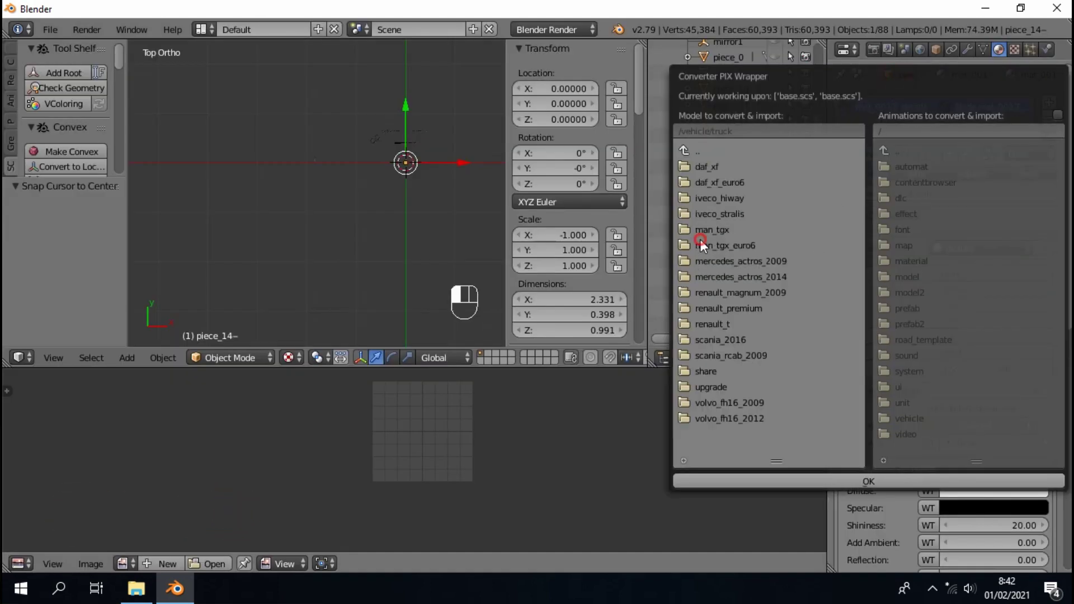
click(710, 399)
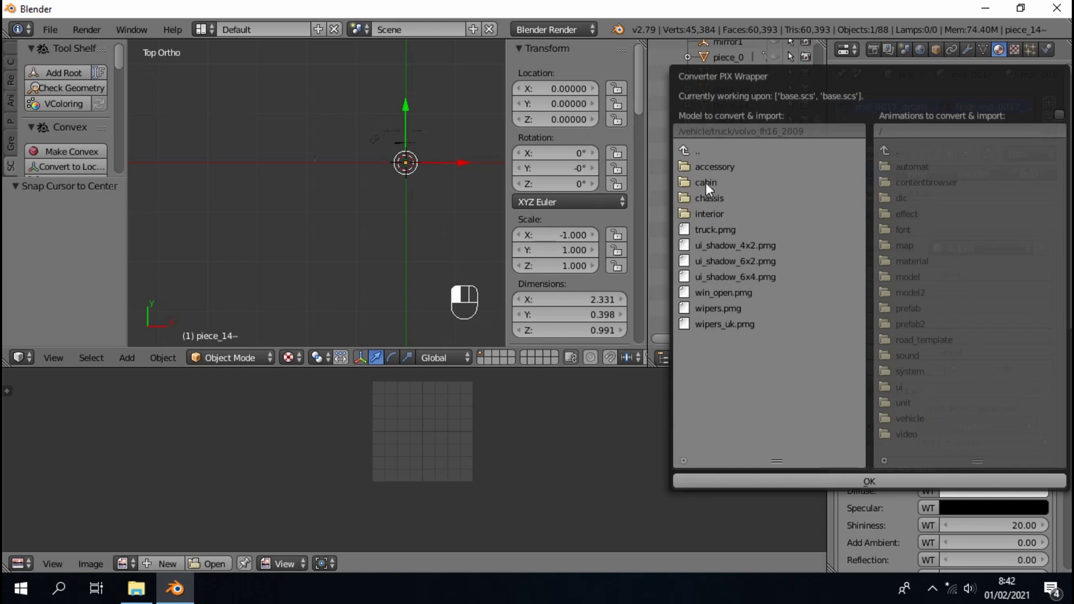
click(710, 215)
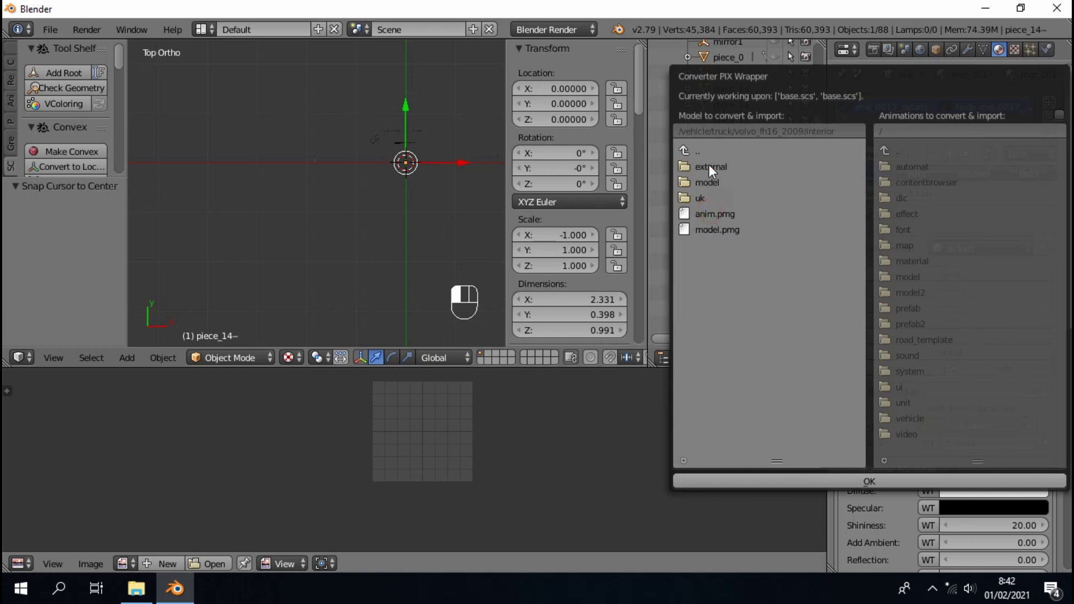
click(711, 196)
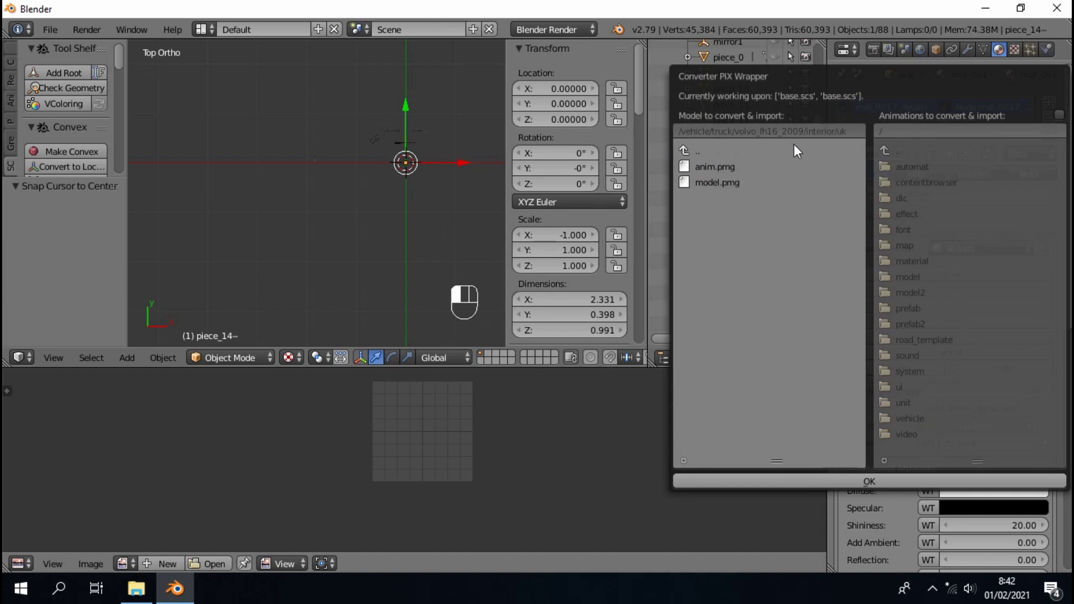
- Check the contents of the model and external folders inside the Volvo FH16 2009 interior folder
click(700, 150)
click(703, 180)
click(703, 153)
click(706, 165)
click(701, 149)
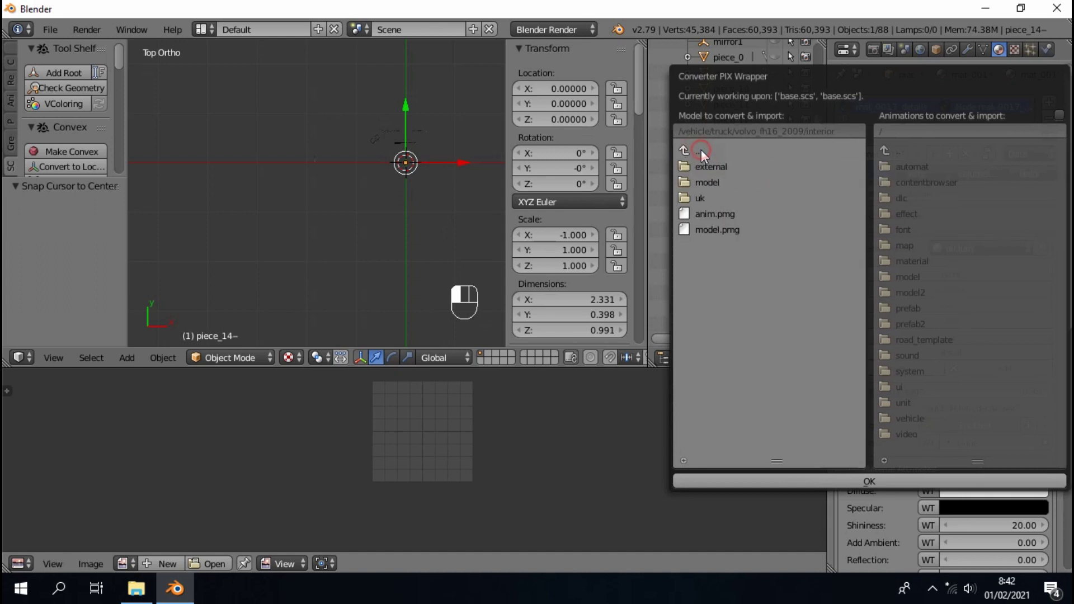
- Import model.pmg from the uk folder of the Volvo FH16 2009 interior as a reference
click(704, 195)
click(706, 185)
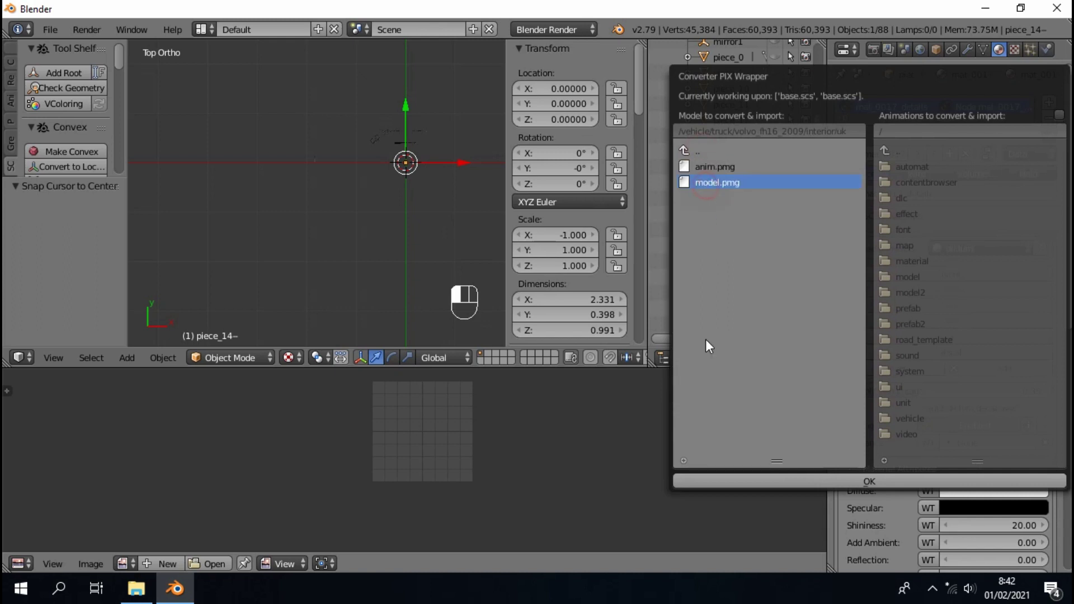
click(707, 479)
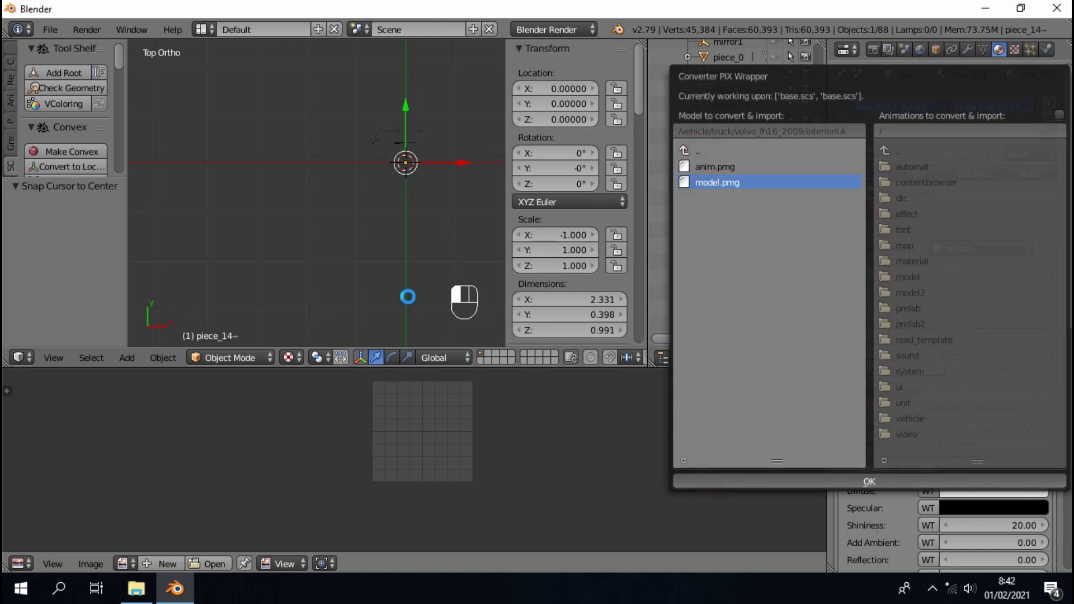
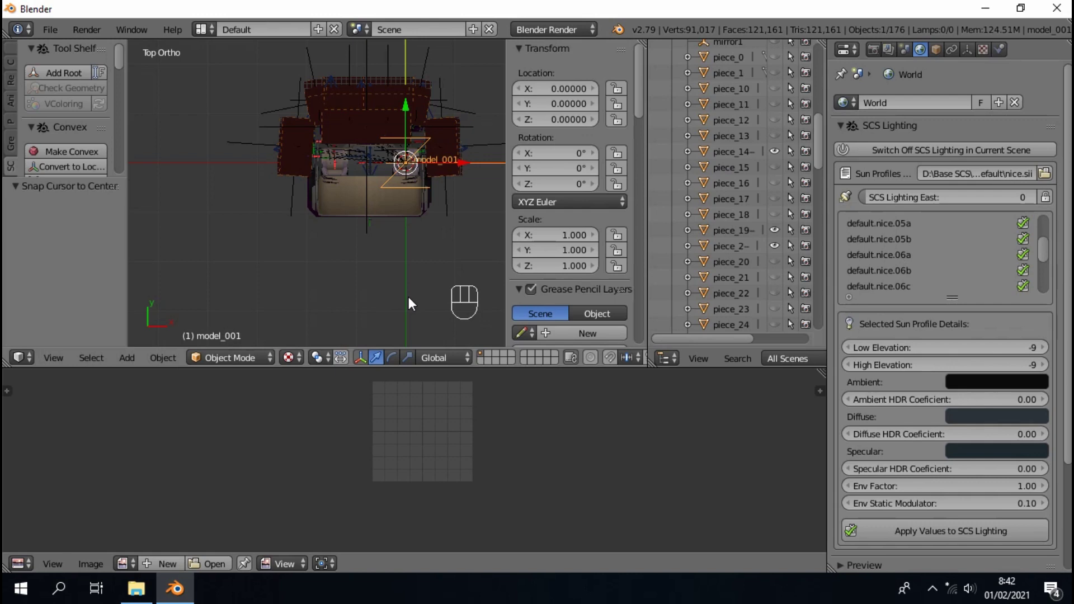
- Move the imported model_001 about 5.7 units along the X axis, away from the original interior
scroll(409, 303, down, 5)
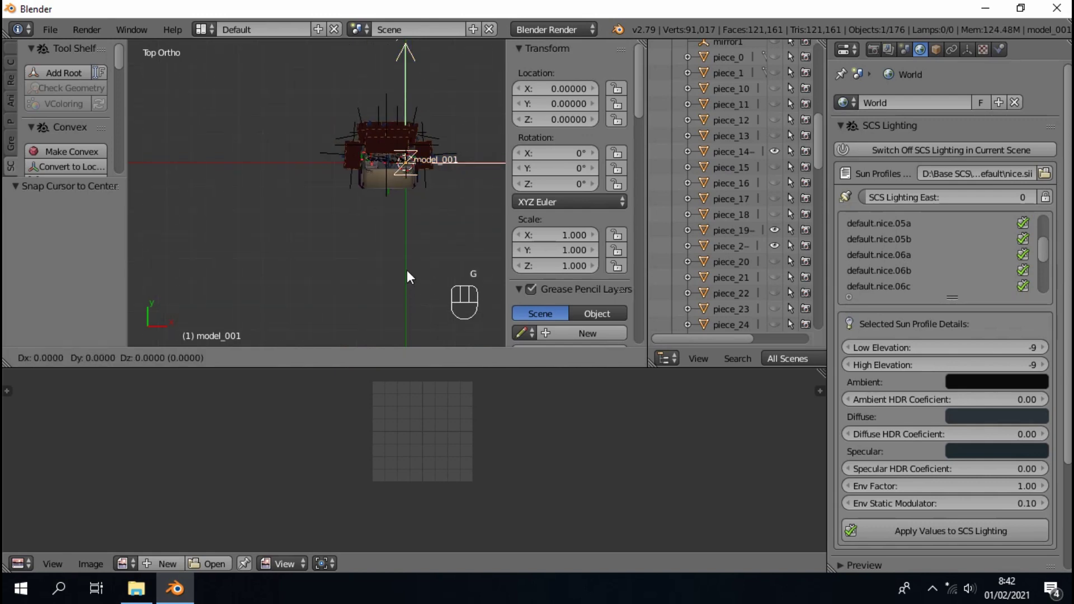
key(g)
key(x)
click(326, 205)
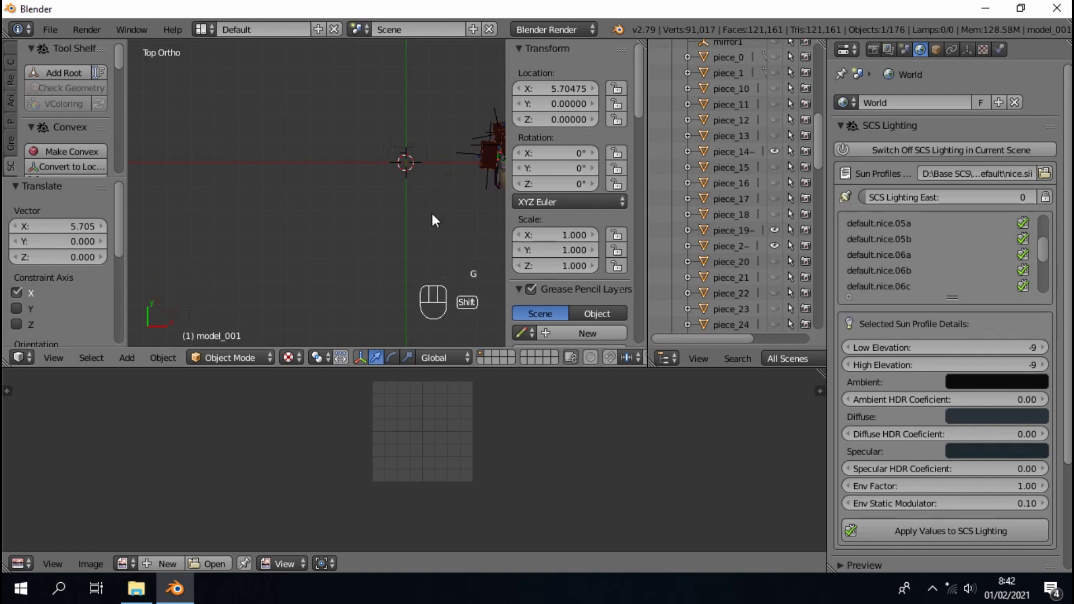
scroll(391, 235, up, 4)
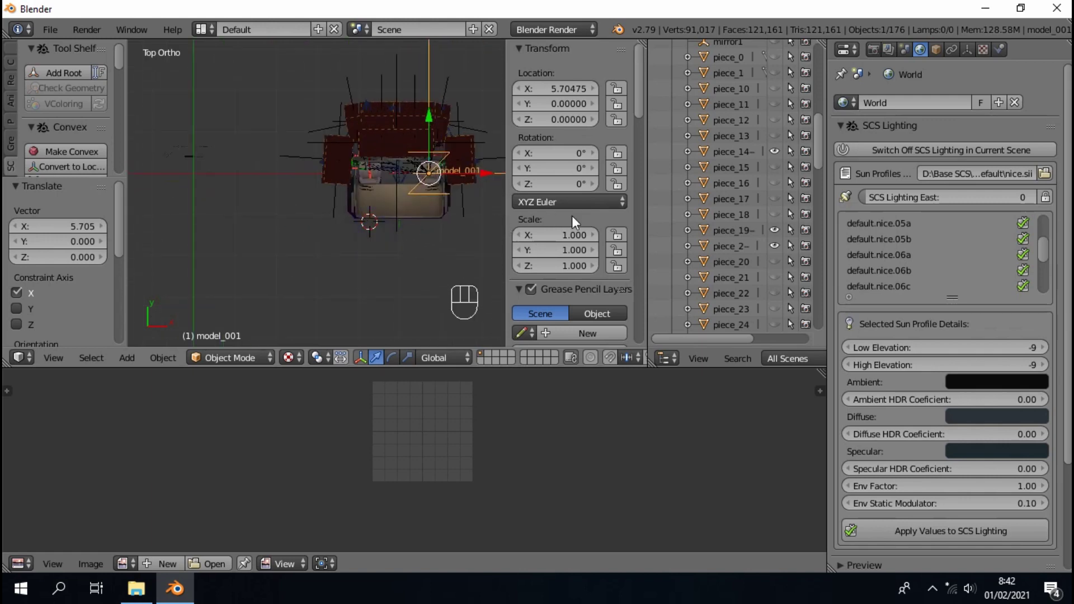
- Collapse the original model's hierarchy and hide model_001 with its locators, from cl2.001 through toystand_1.001, keeping the mesh pieces visible
scroll(755, 229, up, 10)
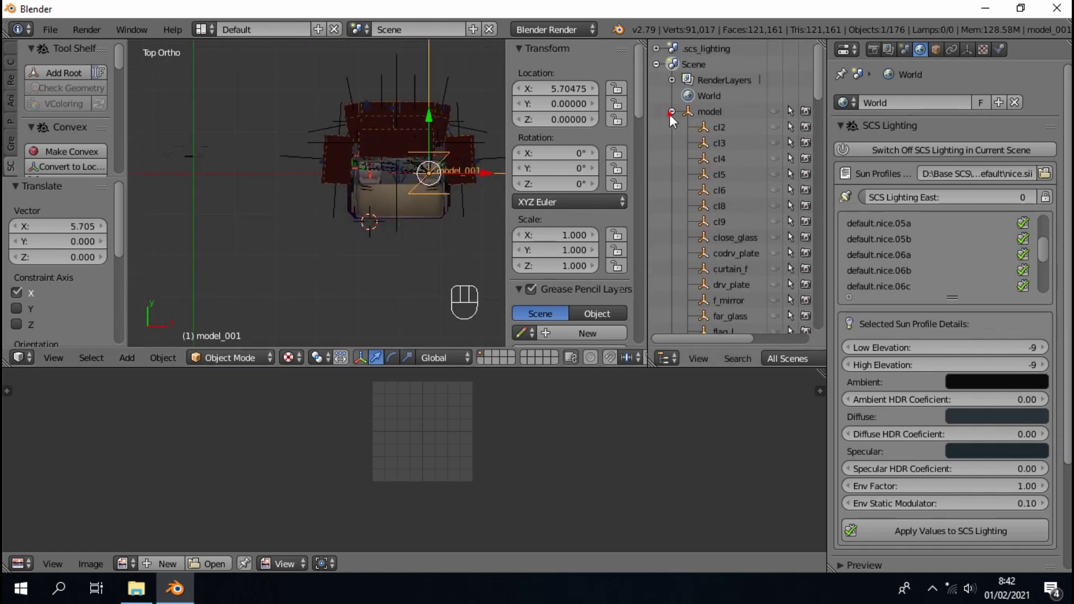
click(671, 112)
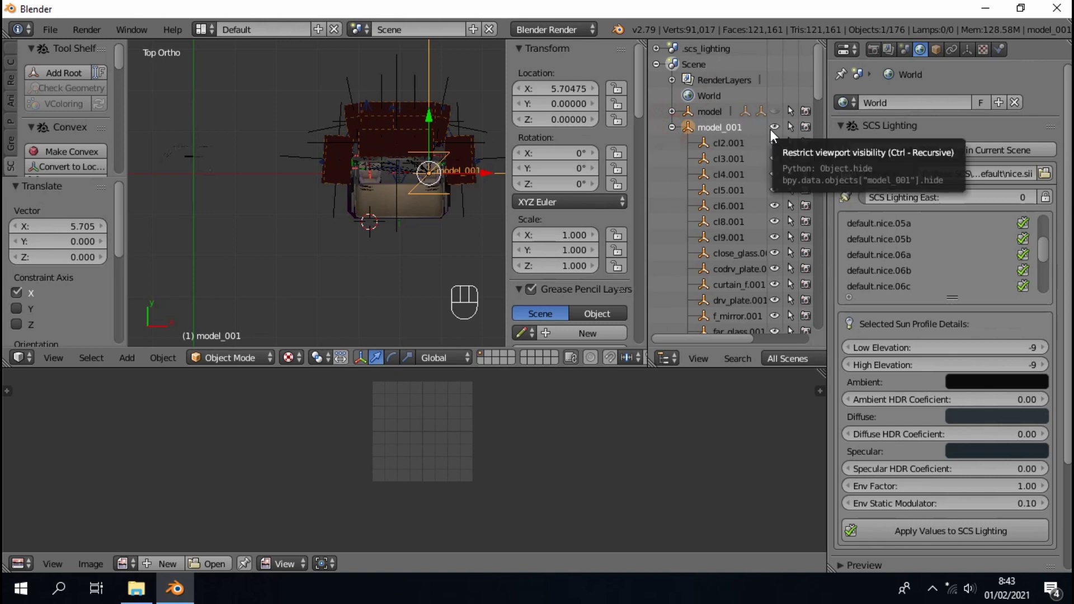
drag(771, 129, 764, 235)
scroll(764, 237, down, 5)
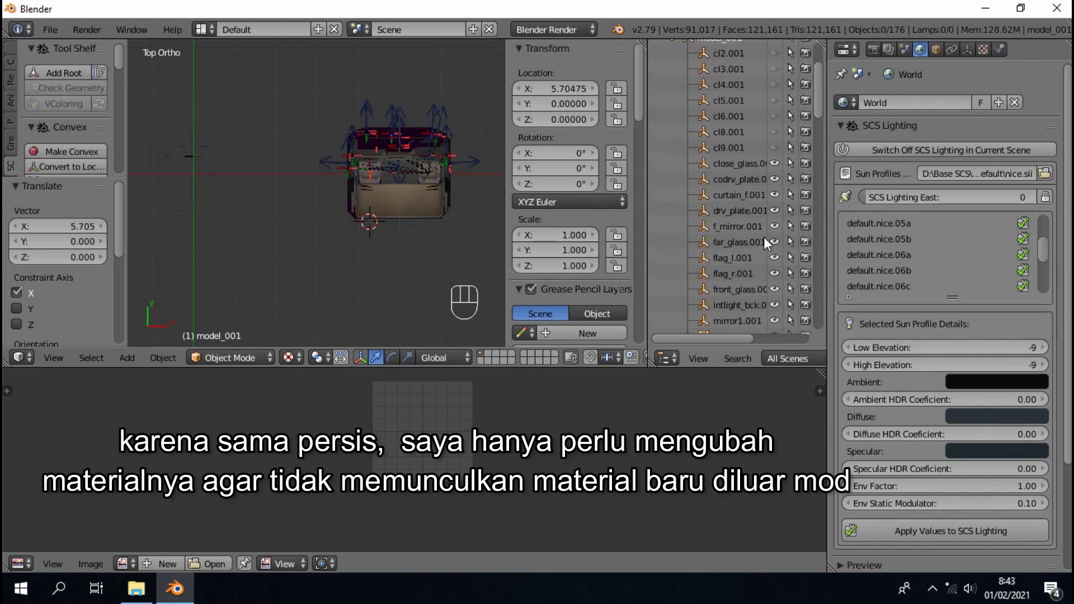
click(772, 103)
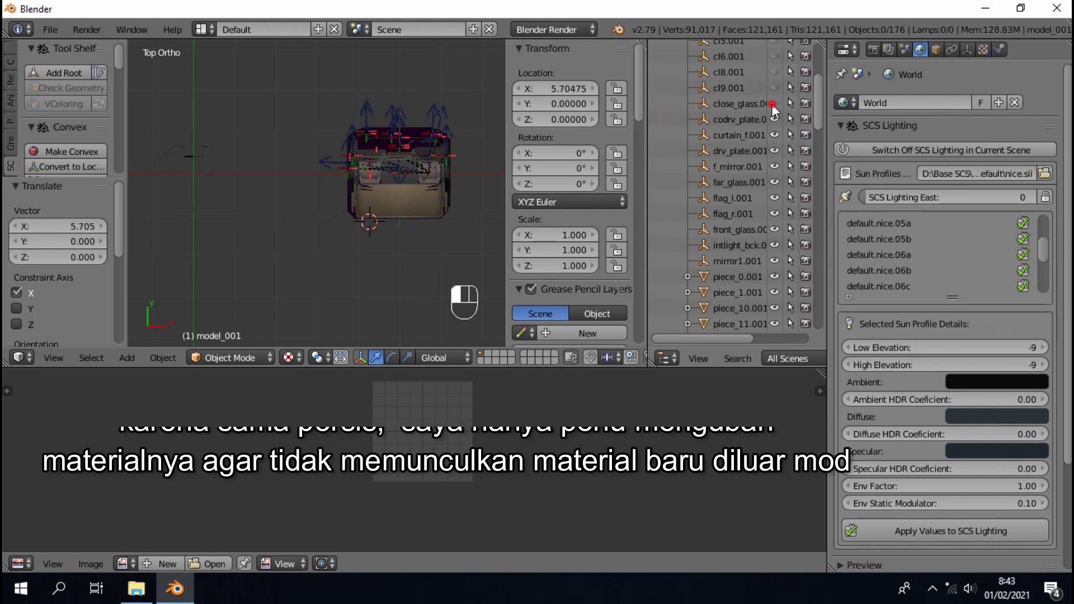
drag(767, 147, 764, 254)
scroll(764, 255, down, 5)
scroll(763, 255, down, 15)
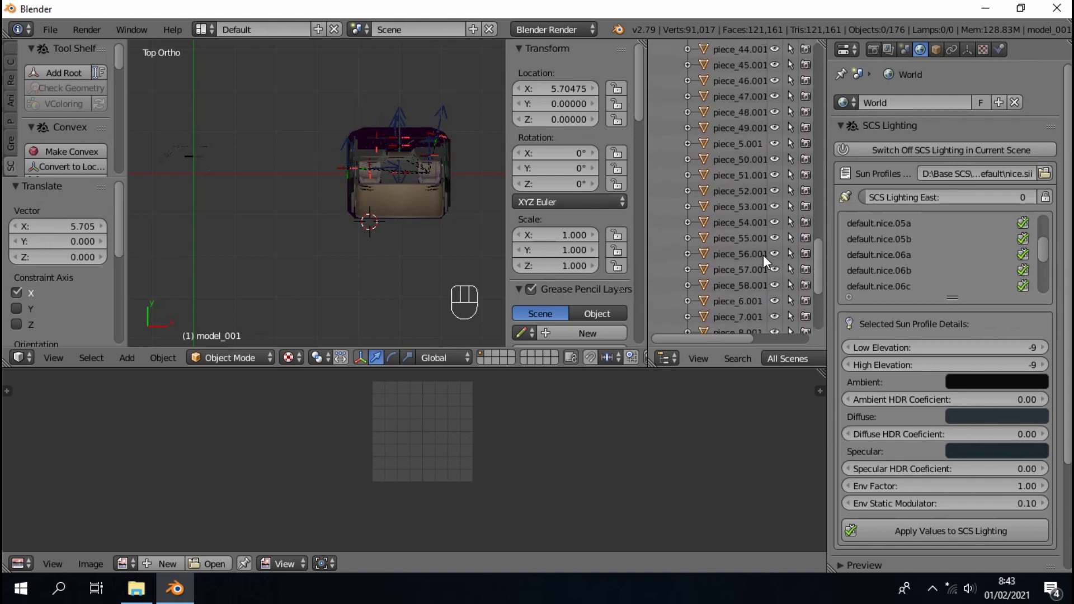
drag(773, 181, 764, 326)
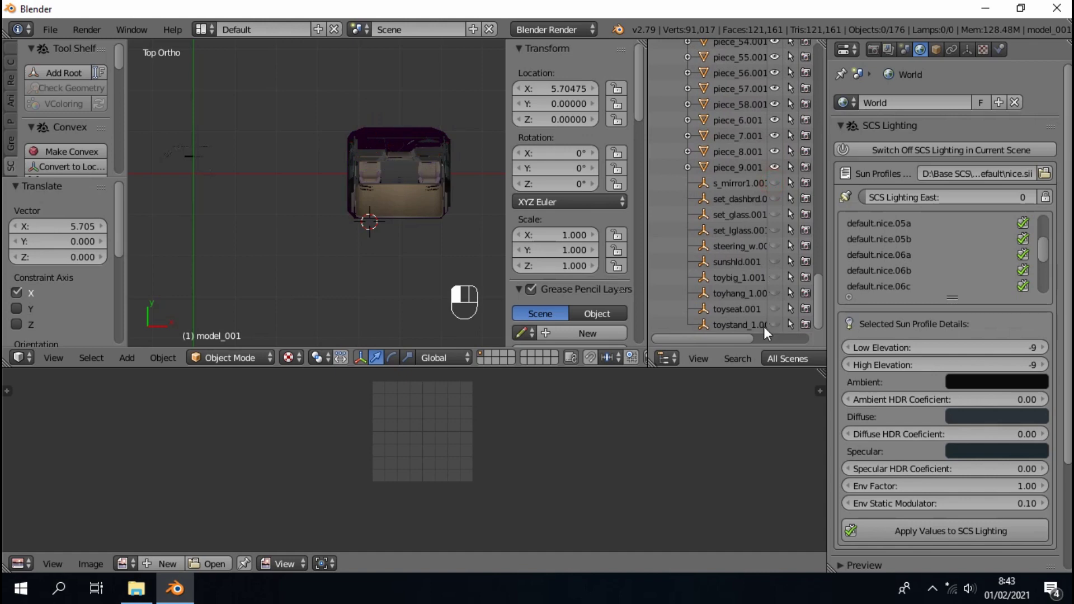
- Unhide the toystand_1.001 locator, show the scene in wireframe and set the locator's rotation mode to XYZ Euler
click(760, 324)
click(770, 324)
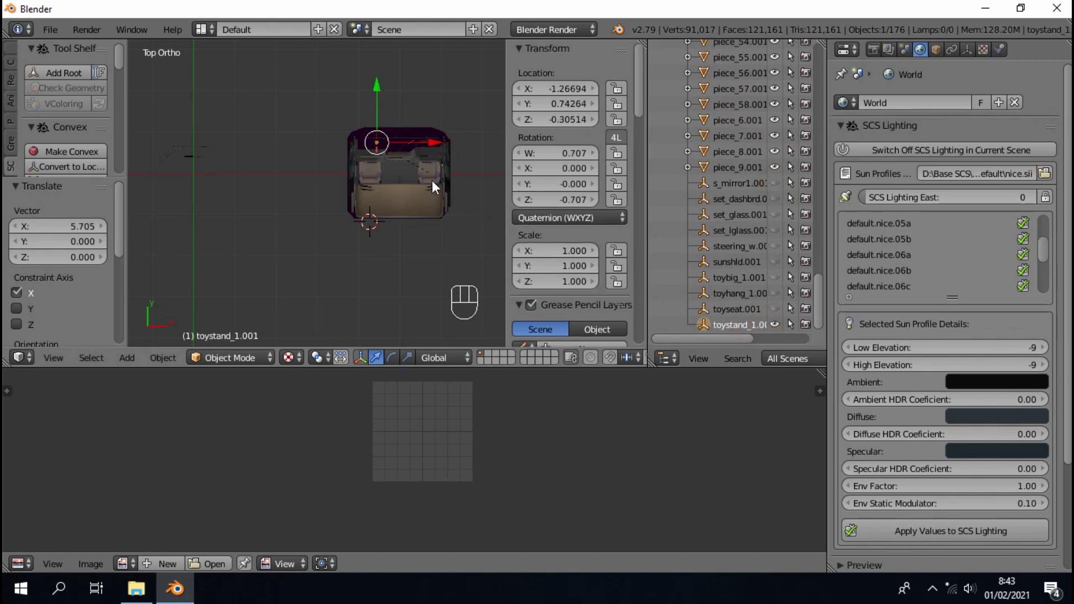
scroll(386, 143, up, 5)
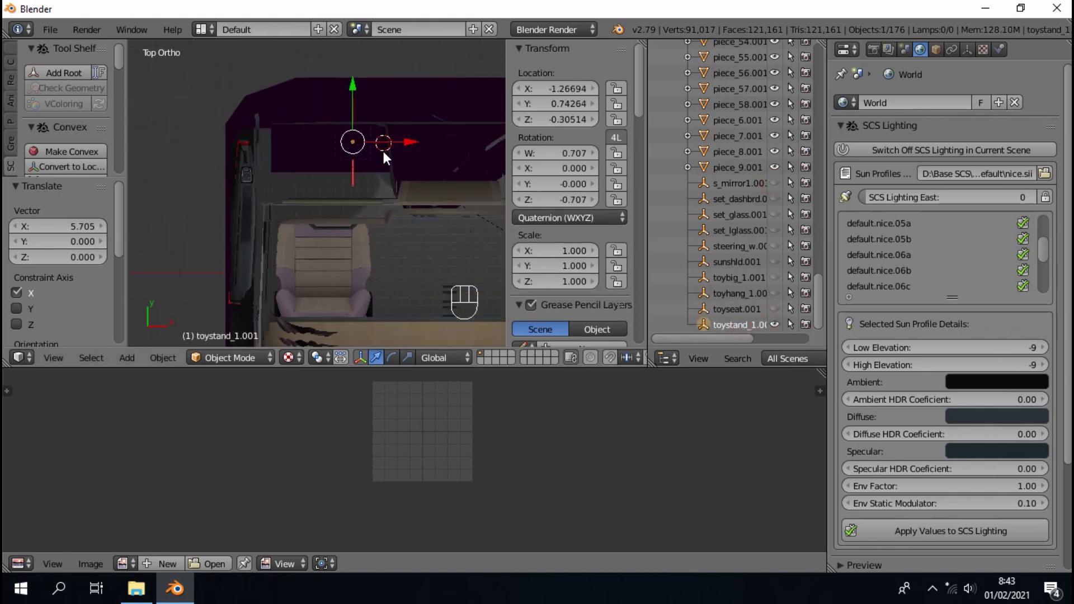
key(z)
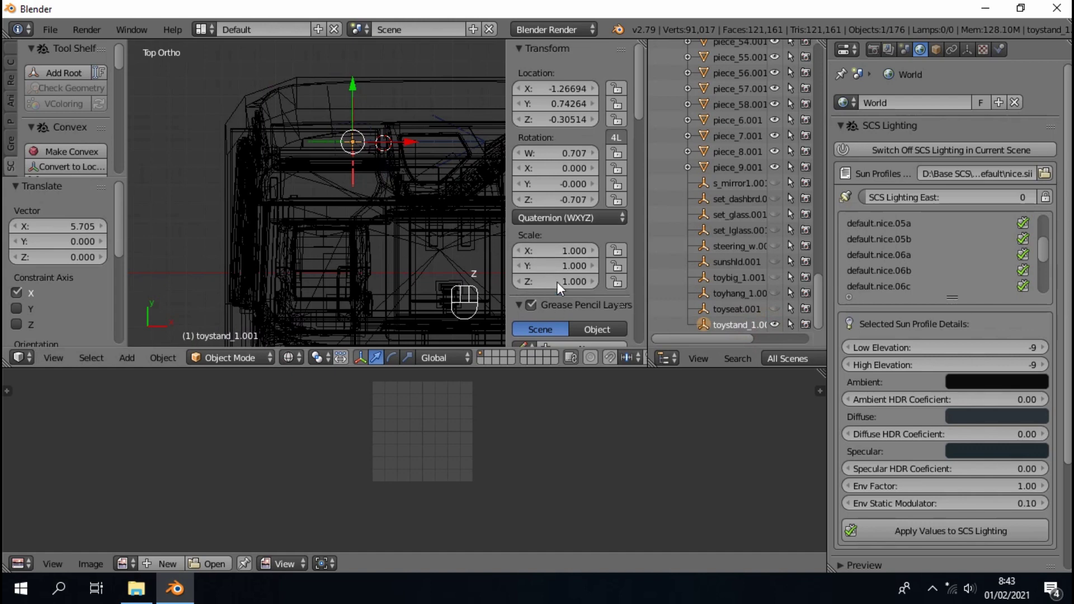
click(568, 217)
click(568, 181)
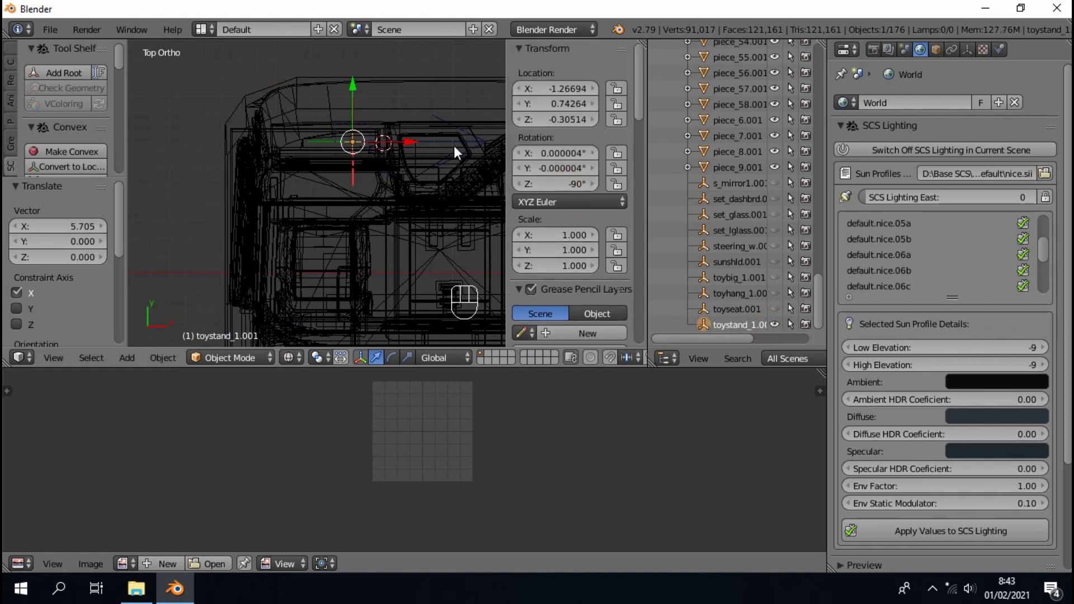
- Set the Z rotation of the original model's toystand_1 locator to about -90.1°
scroll(452, 147, down, 5)
scroll(699, 152, up, 8)
scroll(708, 122, up, 15)
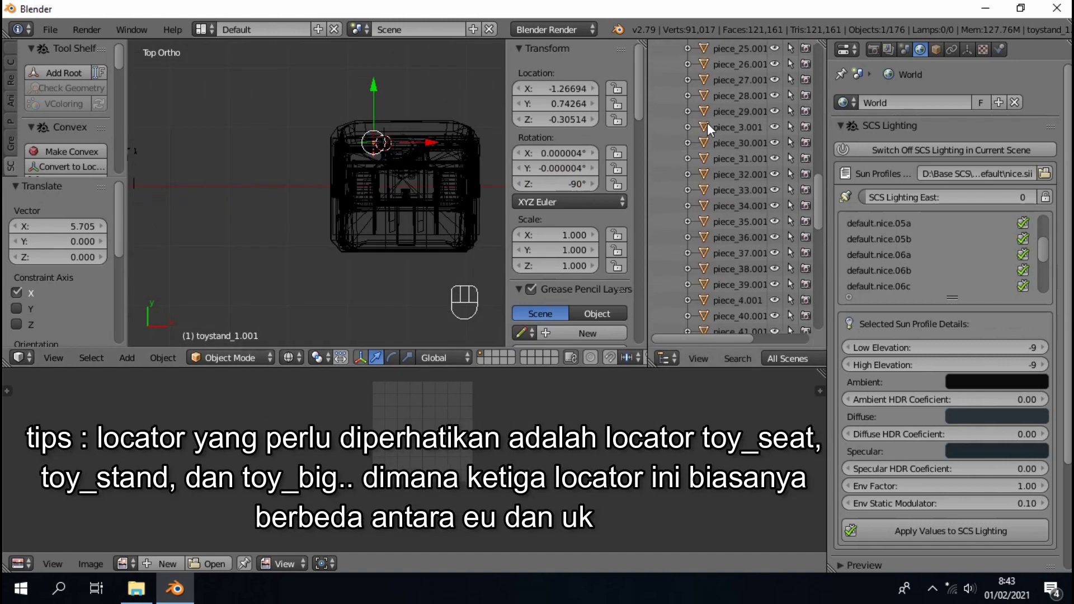
click(669, 113)
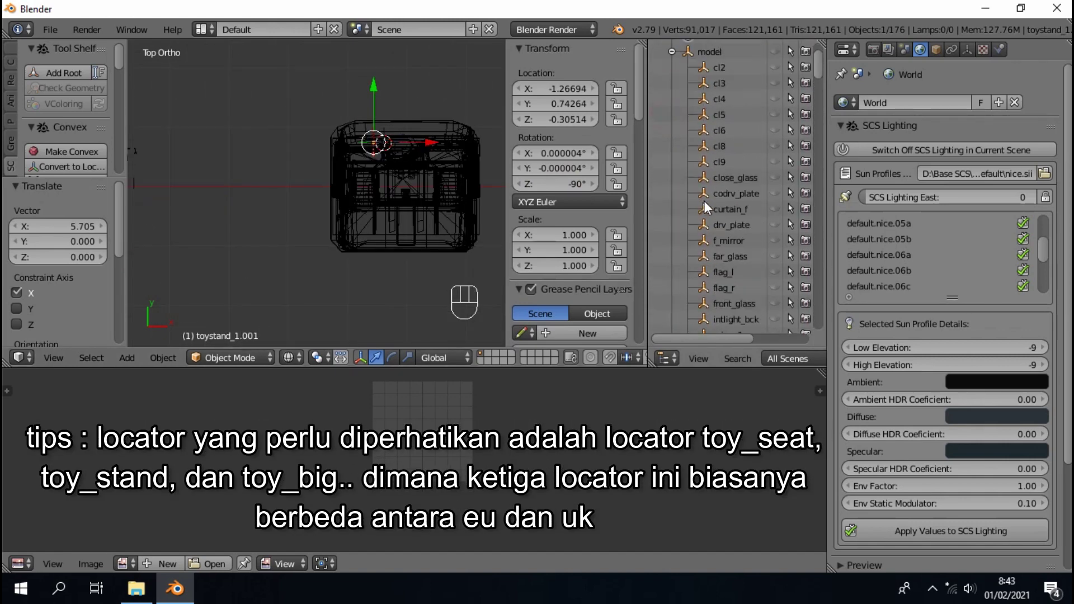
scroll(730, 252, down, 10)
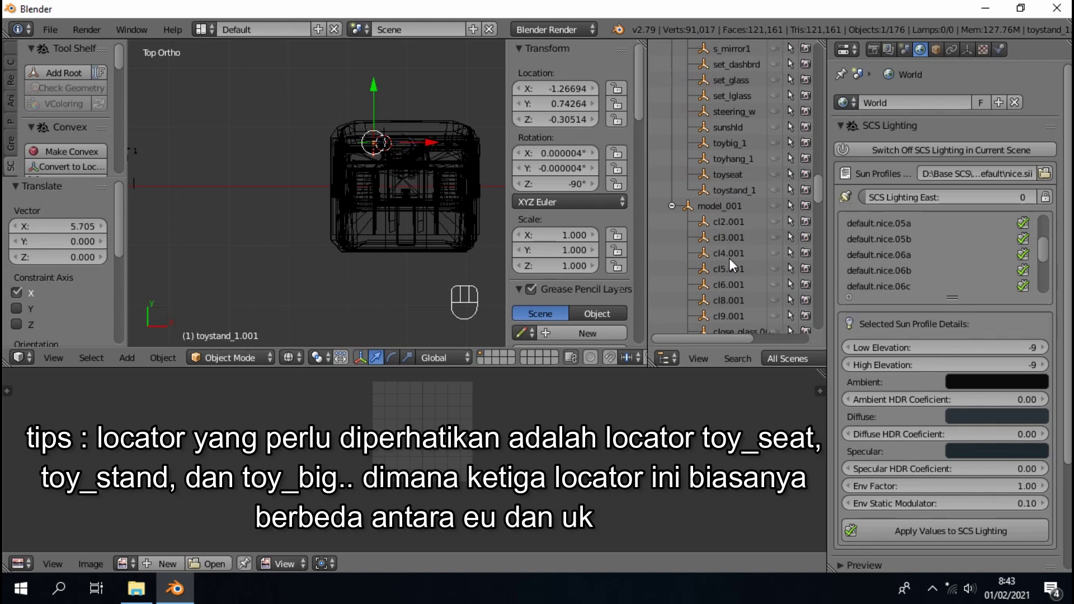
click(733, 190)
scroll(353, 187, down, 3)
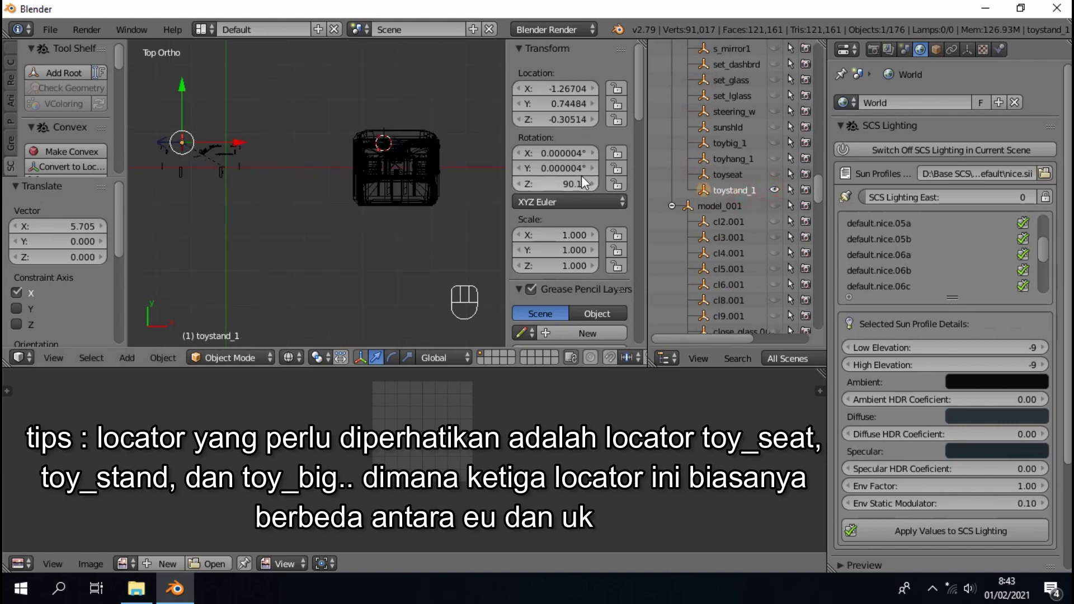
click(536, 184)
text(-90.1)
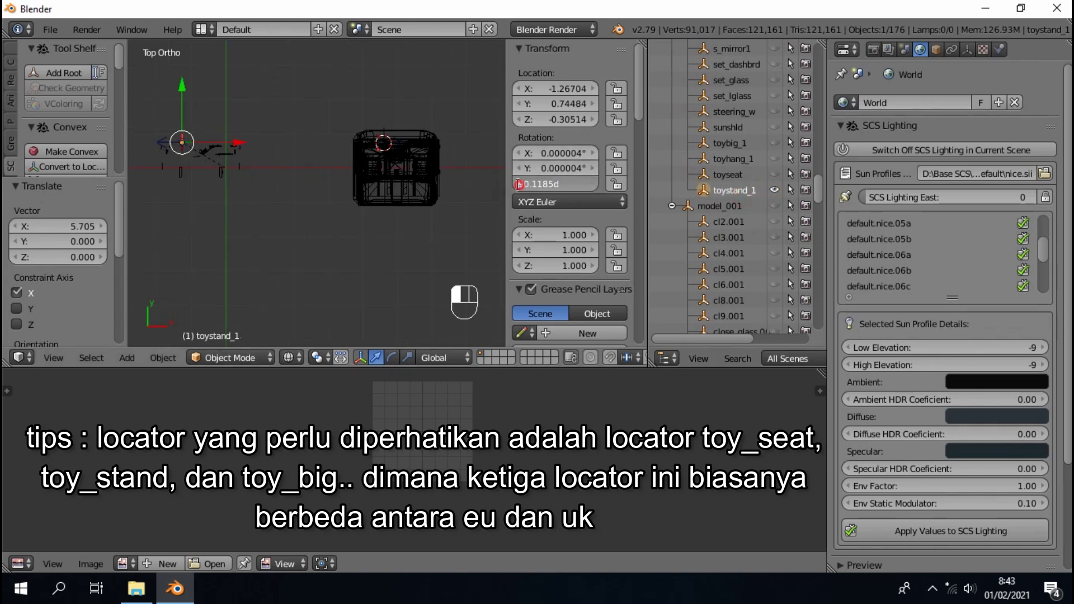
- Compare the location and rotation values of the toystand_1 locator with those of toystand_1.001
click(271, 155)
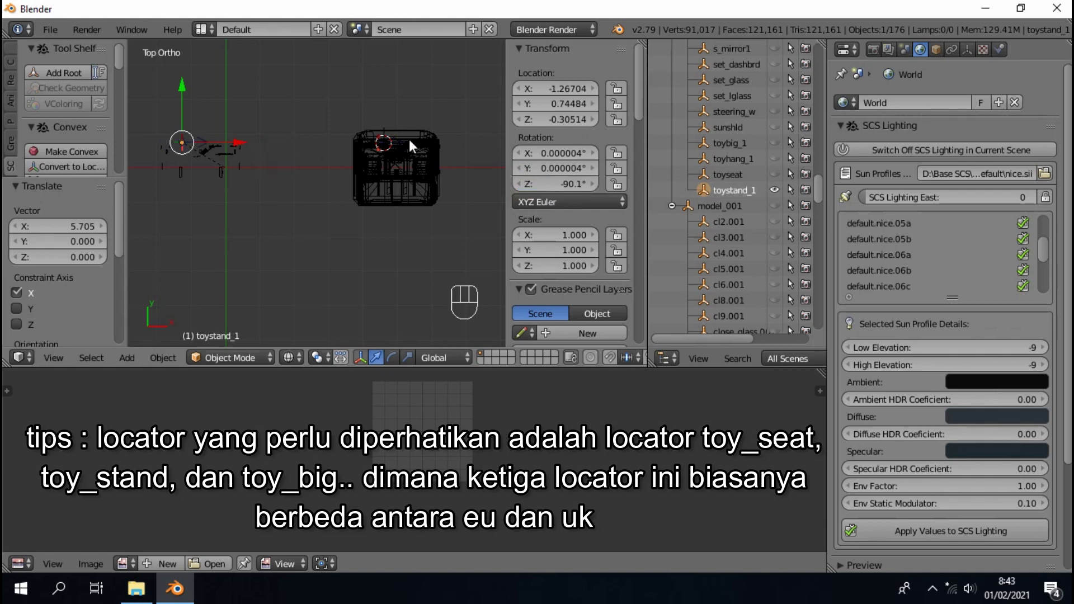
drag(815, 186, 798, 328)
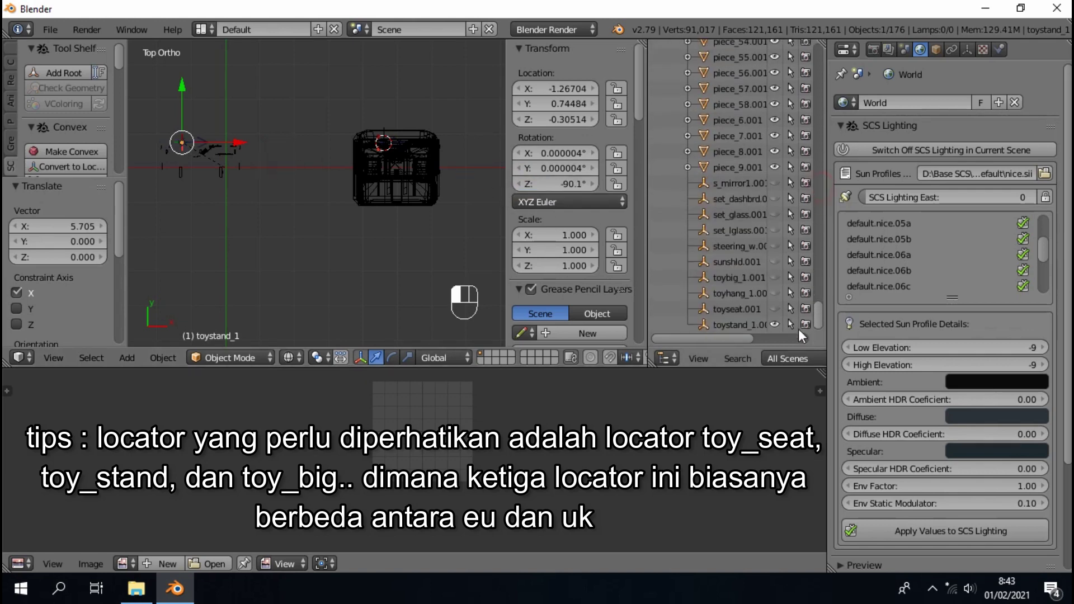
click(716, 323)
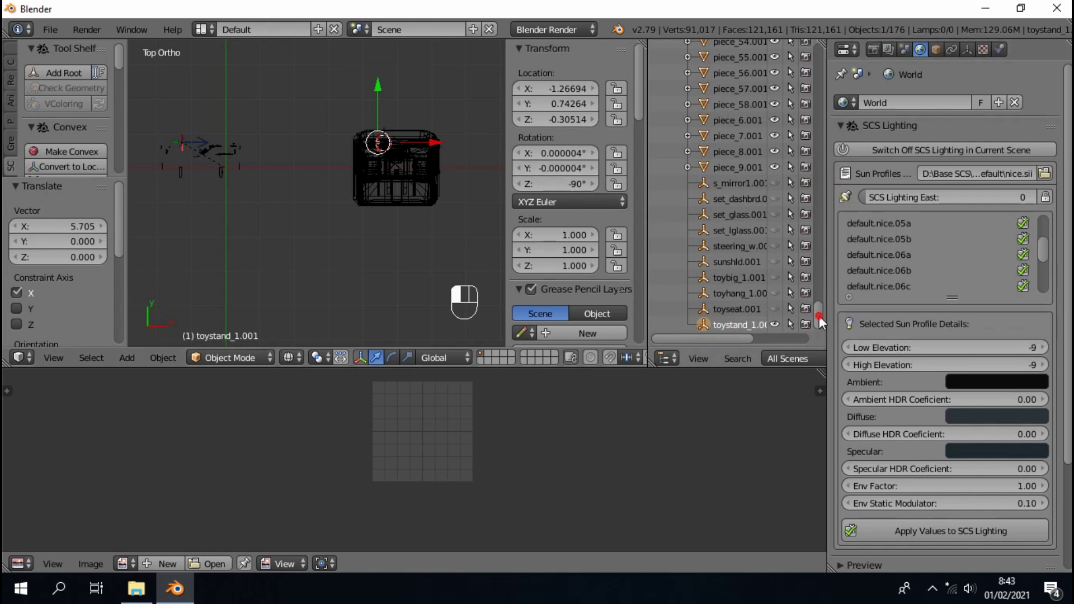
drag(819, 316, 818, 191)
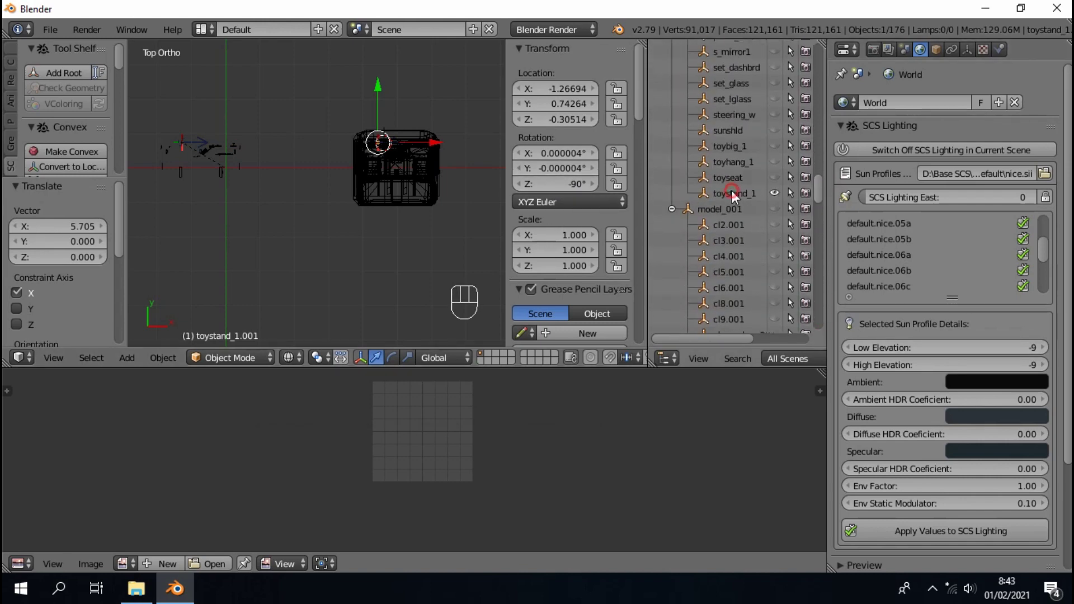
click(732, 192)
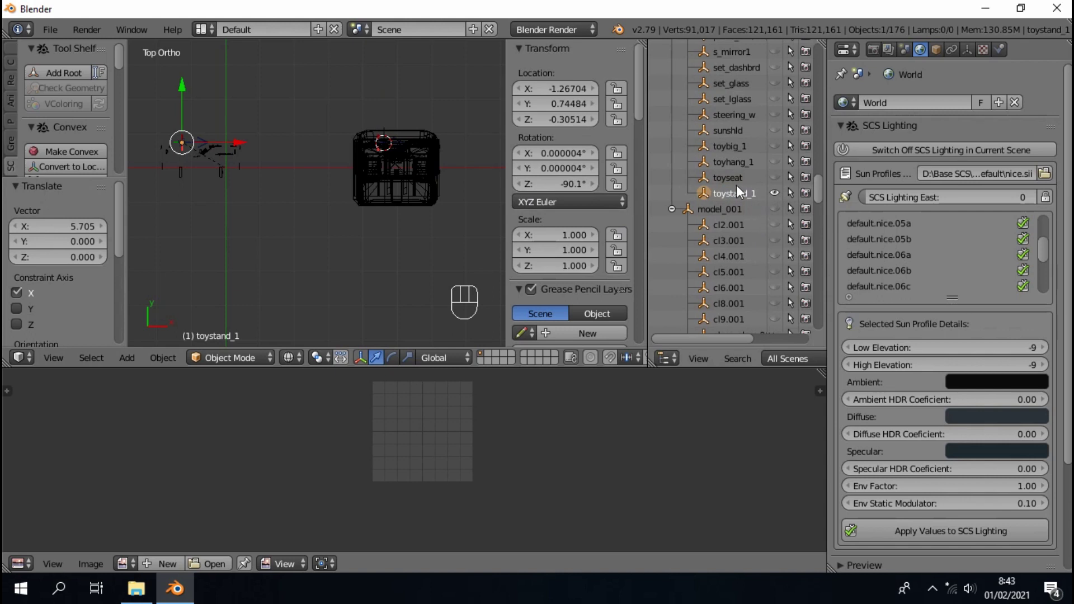
- Switch the toyseat.001 locator's rotation mode to XYZ Euler for comparison with toyseat, and hide toyseat.001
click(756, 178)
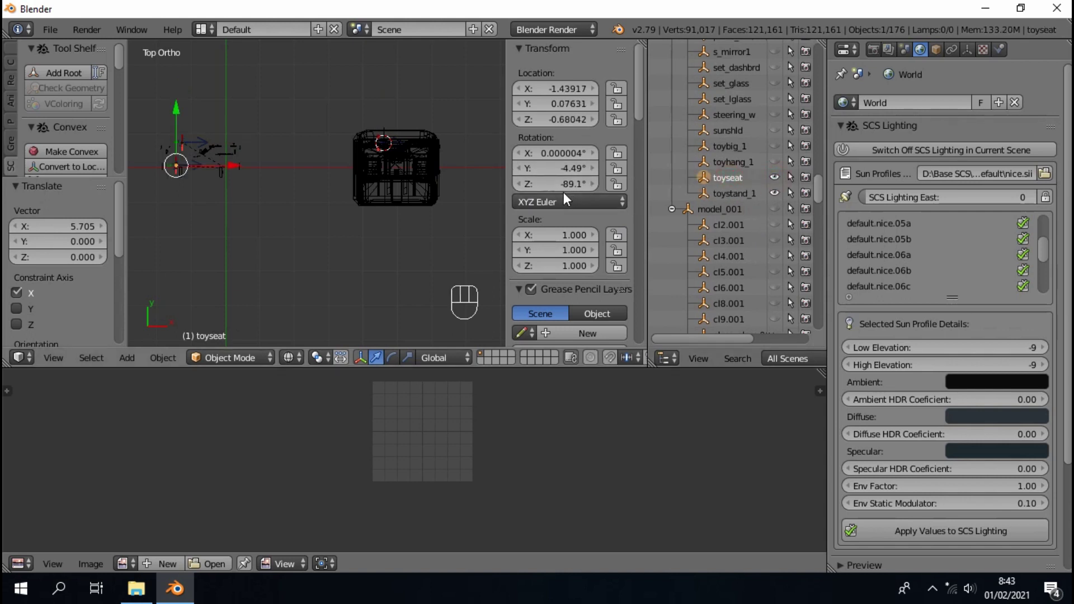
drag(821, 178, 810, 325)
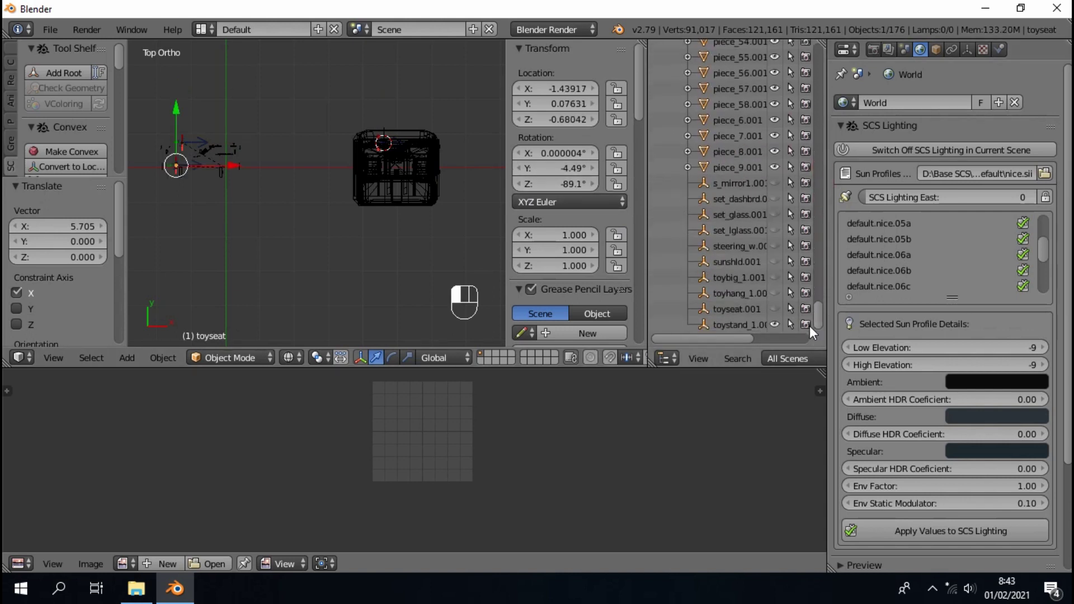
click(740, 309)
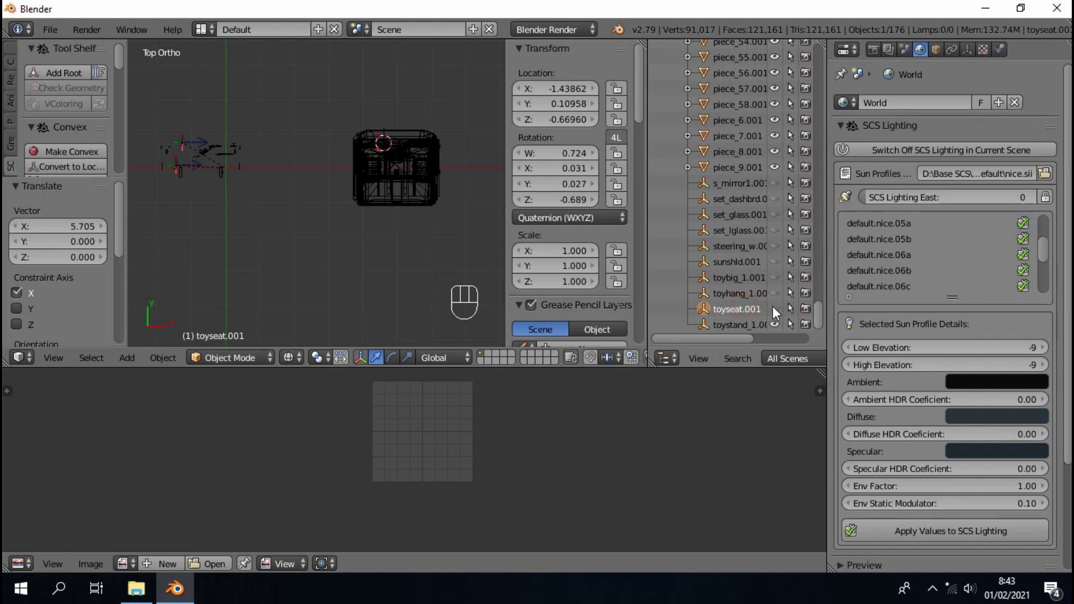
click(559, 218)
click(557, 182)
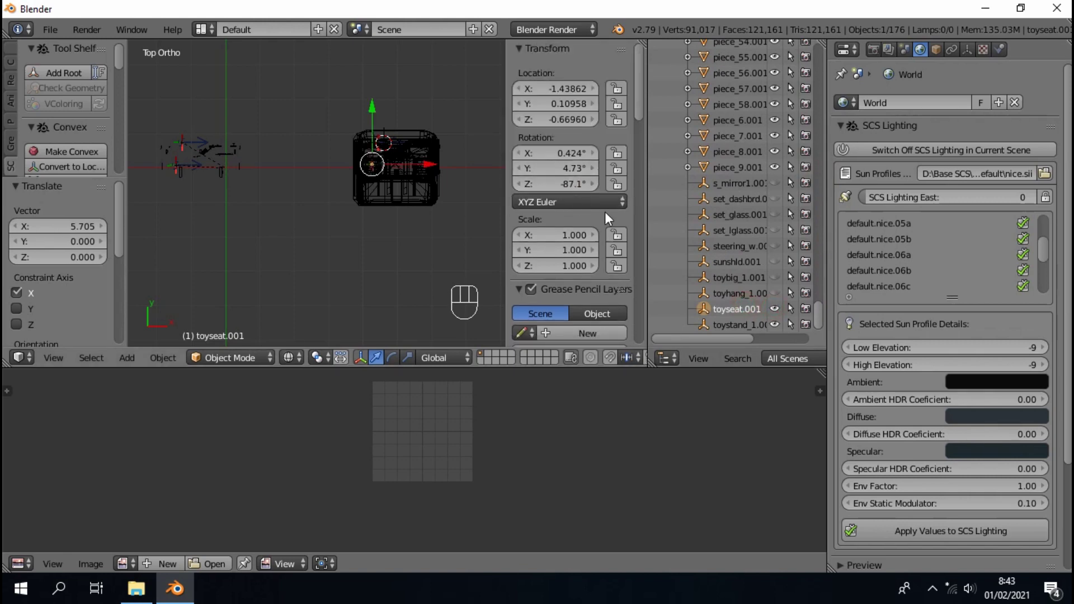
ctrl+click(779, 308)
- Check the model_001 pieces one by one from piece_9.001 up to piece_54.001, and hide piece_56.001 through piece_9.001
scroll(756, 172, up, 2)
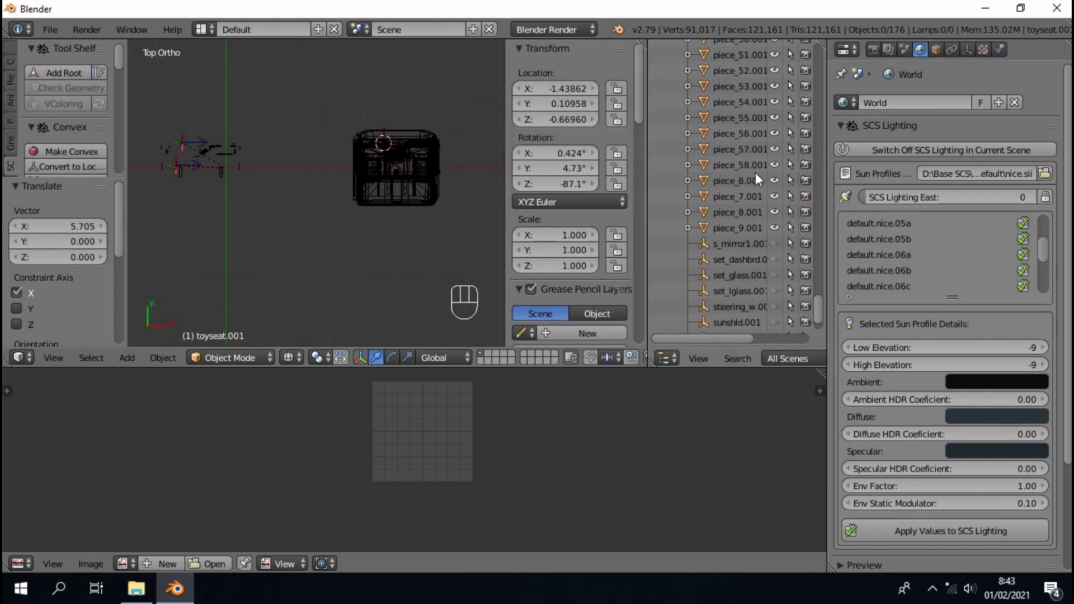
scroll(756, 179, up, 1)
click(740, 257)
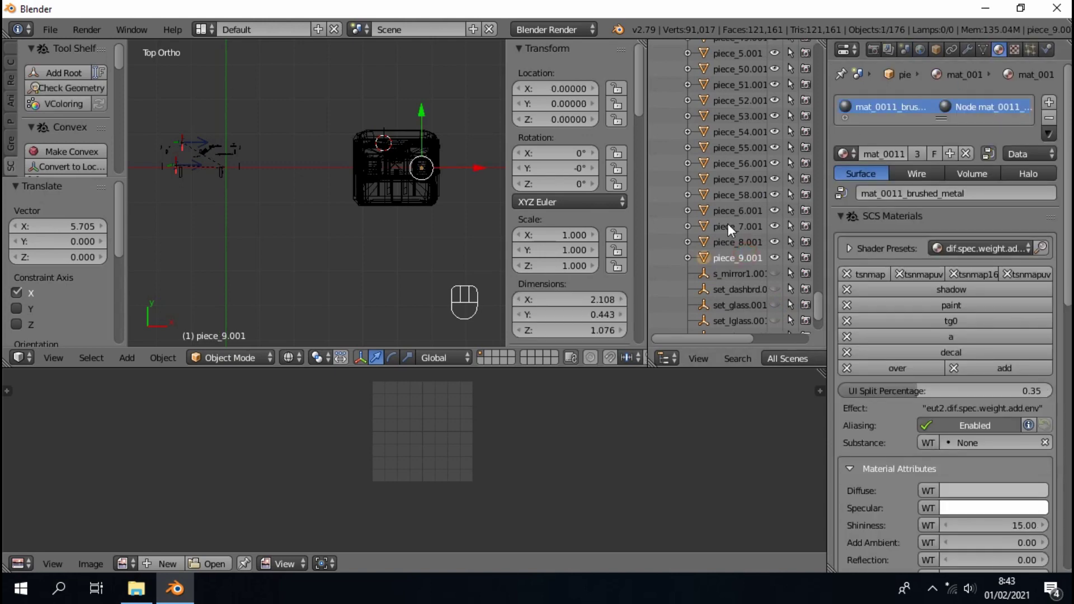
click(720, 241)
click(723, 211)
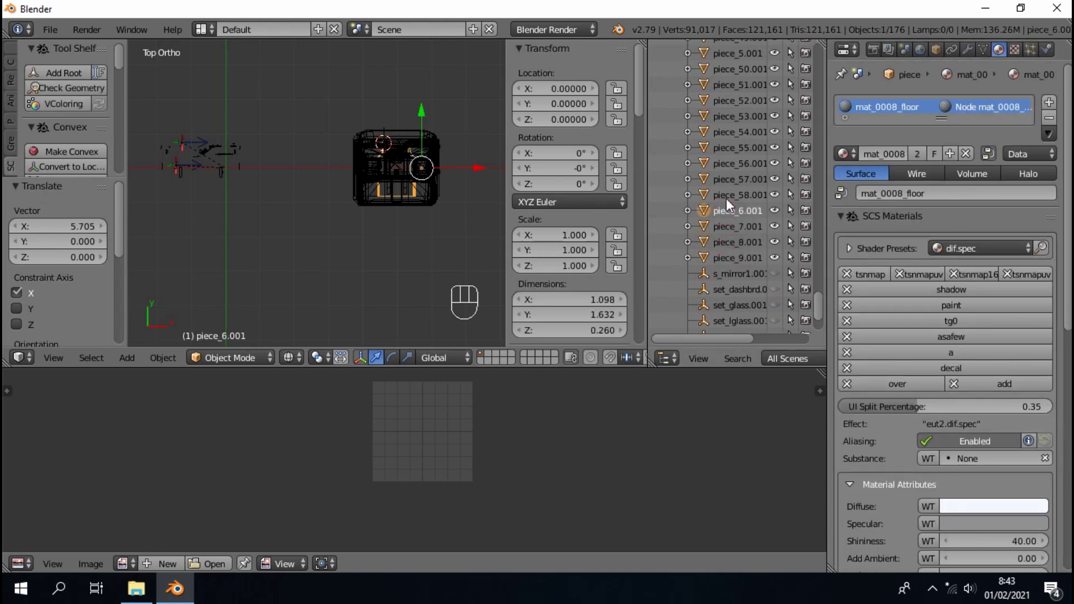
click(726, 195)
click(726, 175)
click(735, 161)
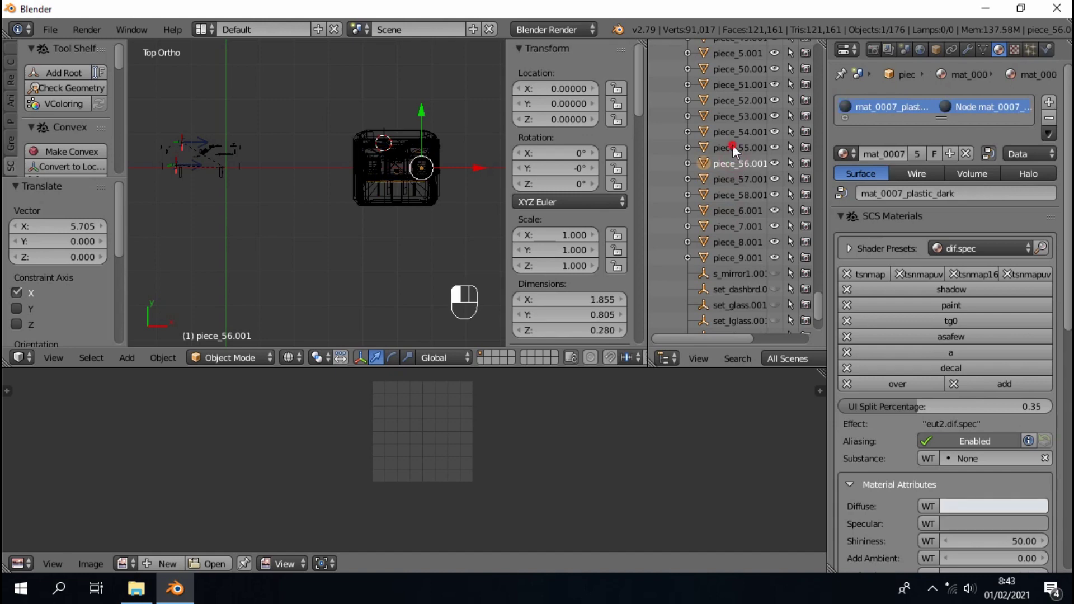
click(733, 147)
click(733, 131)
click(739, 146)
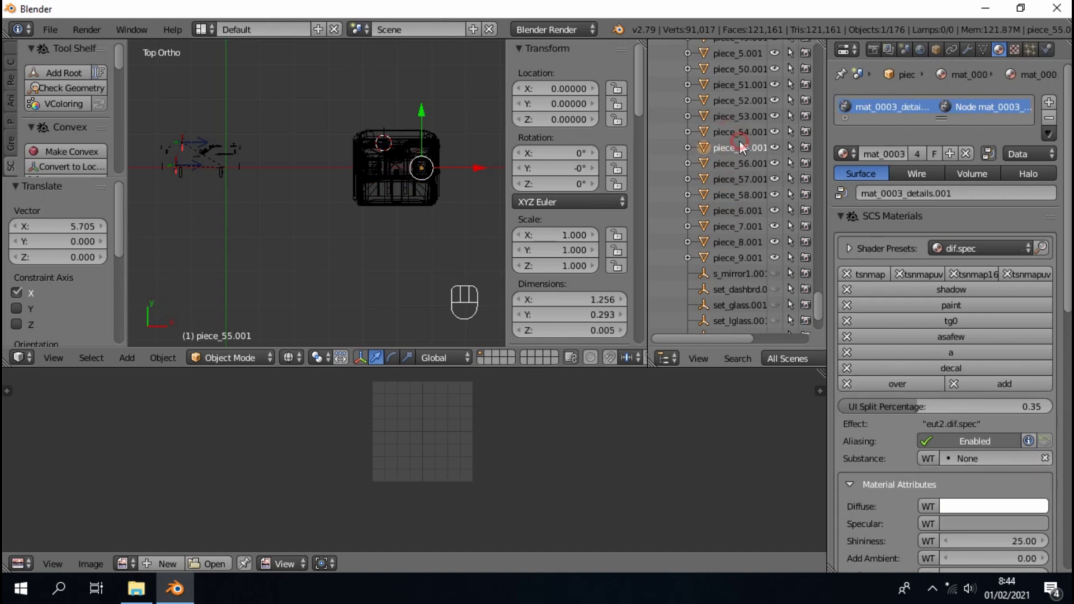
drag(774, 163, 775, 273)
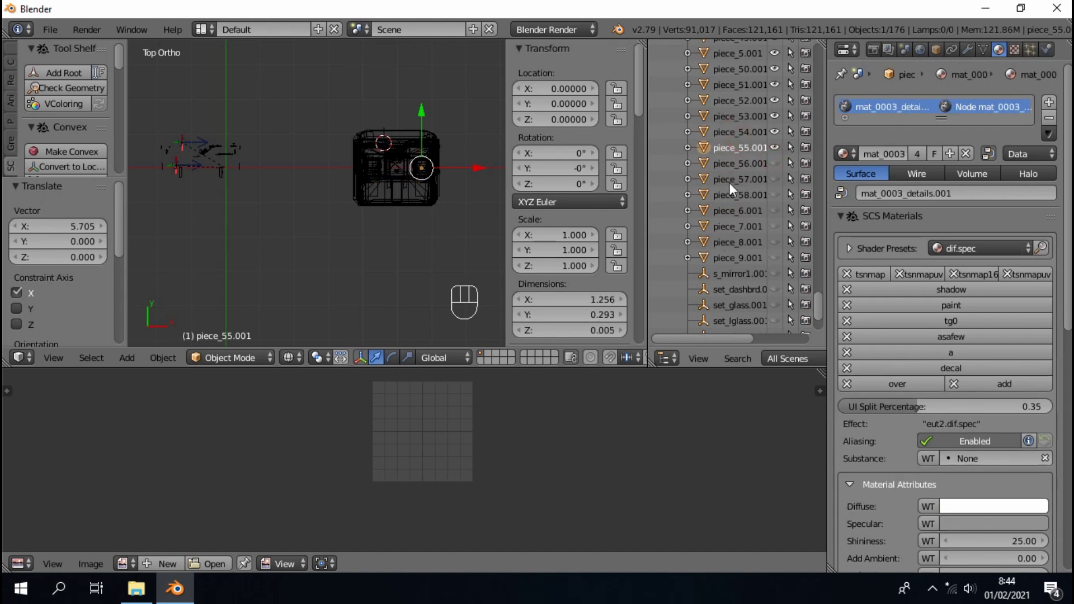
- Examine the pieces from piece_54.001 up to piece_40.001 individually, checking each one's shape and material in the interior model
click(736, 133)
scroll(740, 165, up, 5)
click(735, 236)
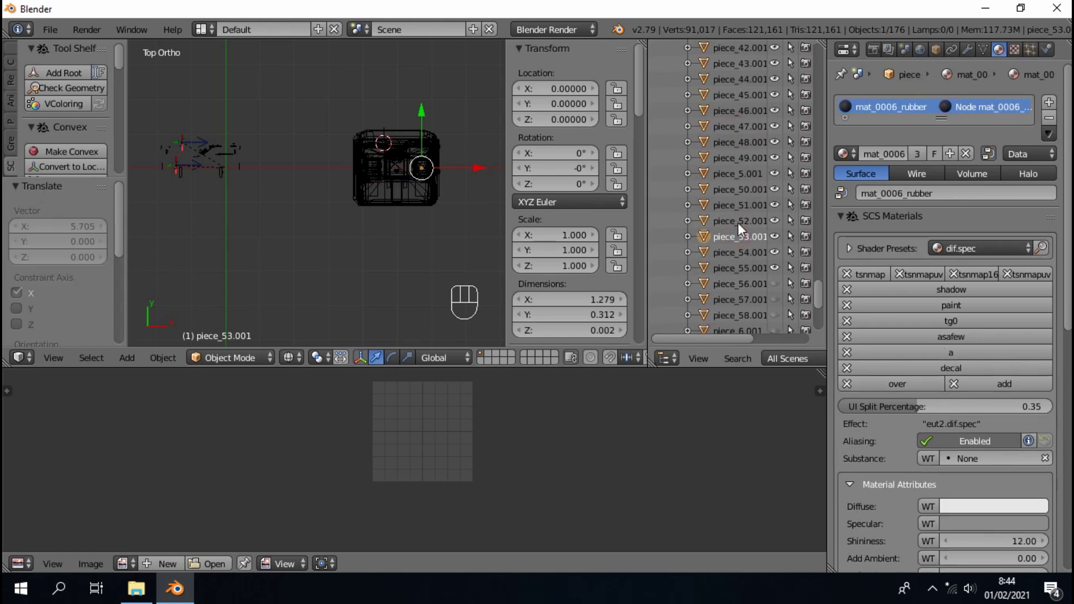
click(738, 222)
click(739, 206)
click(739, 193)
click(738, 175)
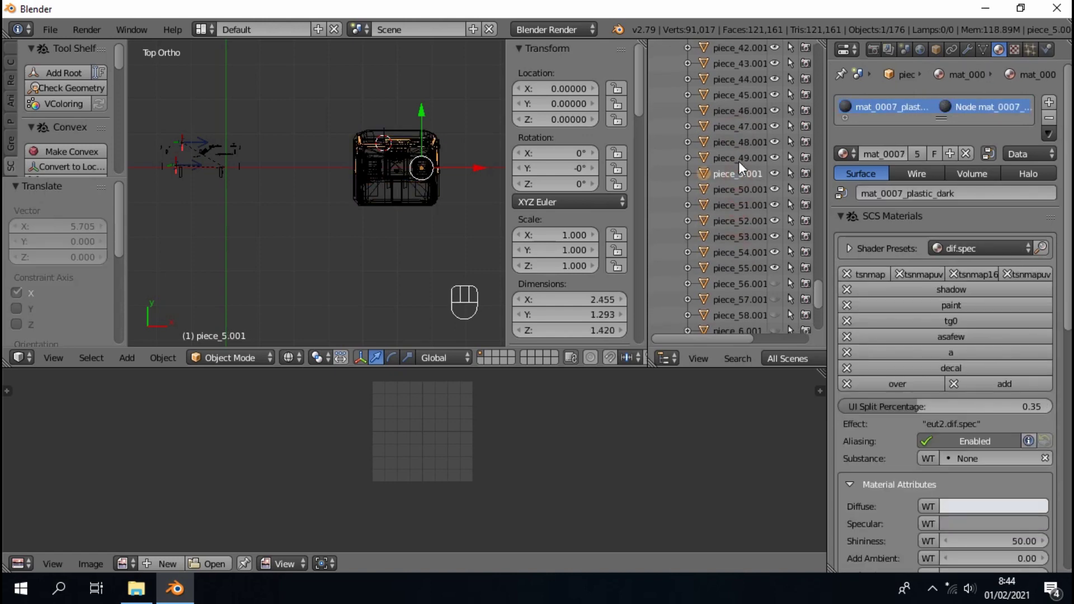
click(739, 161)
click(742, 142)
click(744, 127)
click(744, 110)
scroll(744, 115, up, 2)
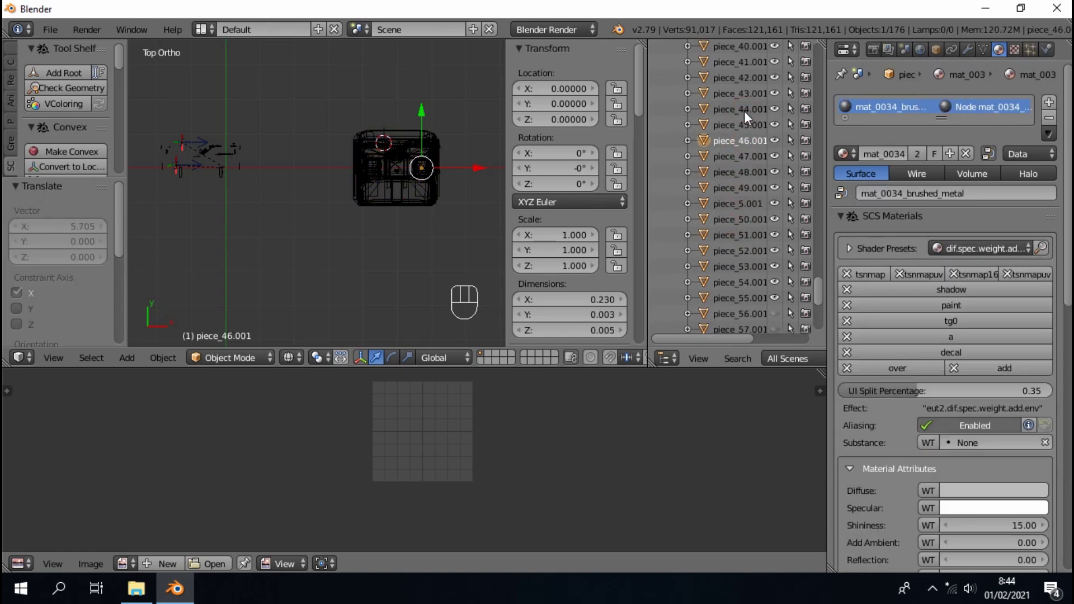
scroll(744, 112, up, 4)
click(743, 183)
click(740, 168)
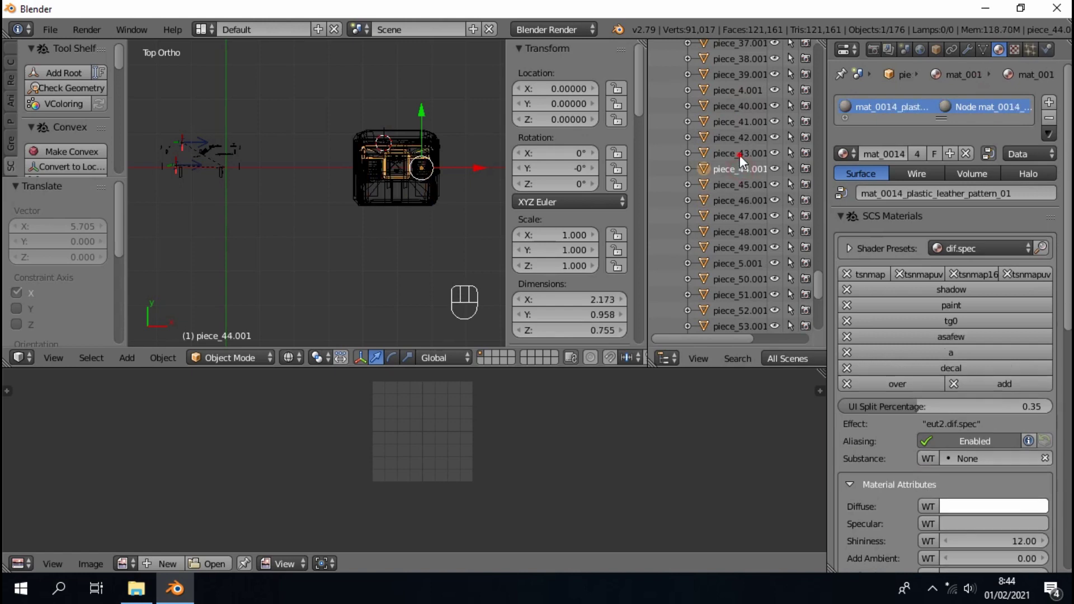
click(740, 155)
click(739, 139)
click(736, 125)
click(733, 108)
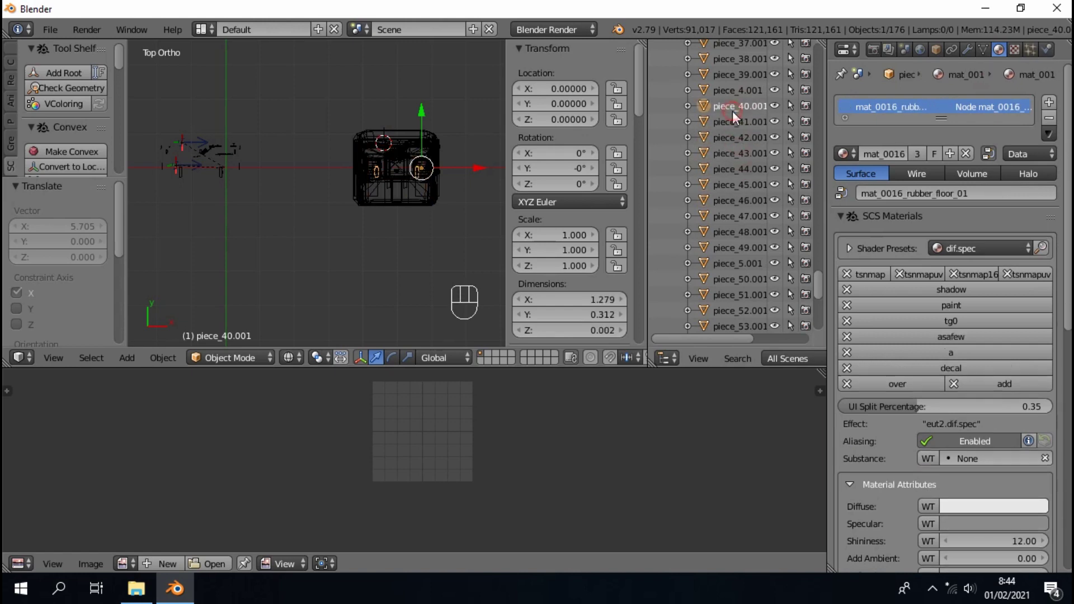
click(738, 123)
- Hide the run of pieces from piece_42.001 through piece_52.001, leaving piece_41.001 visible
drag(775, 137, 773, 330)
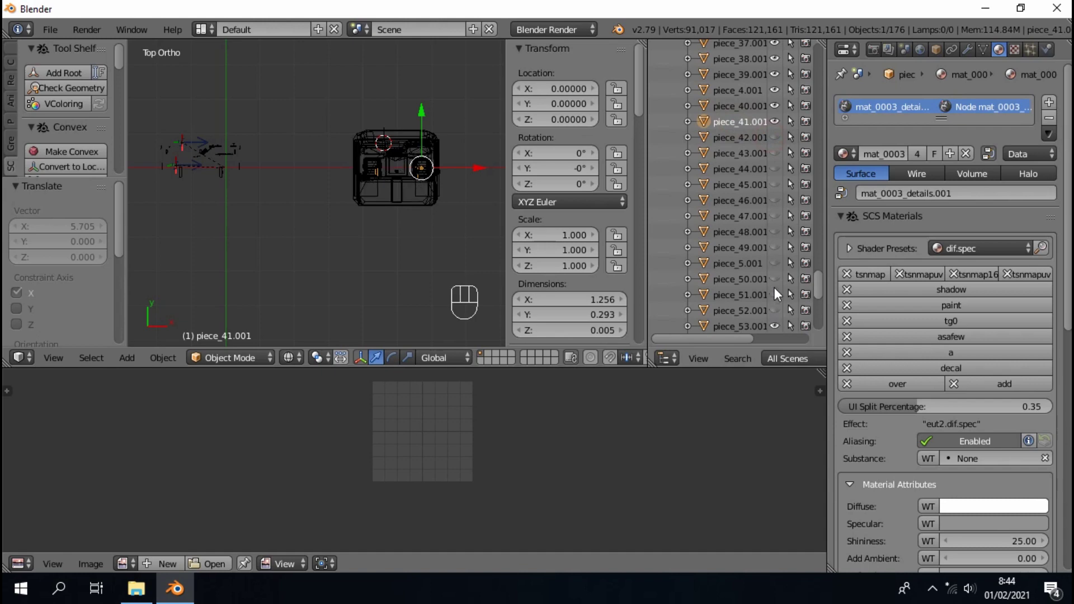
scroll(775, 280, down, 4)
click(776, 230)
- Check the pieces from piece_4.001 up to piece_29.001 one by one, and hide the run starting at piece_30.001
scroll(764, 200, up, 5)
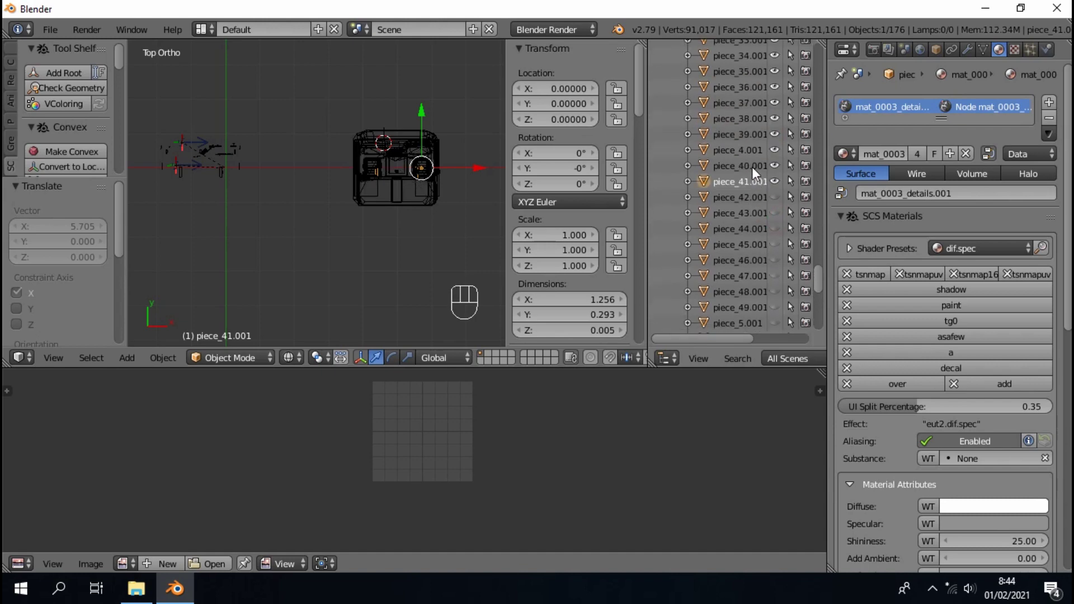
scroll(752, 167, up, 2)
click(743, 211)
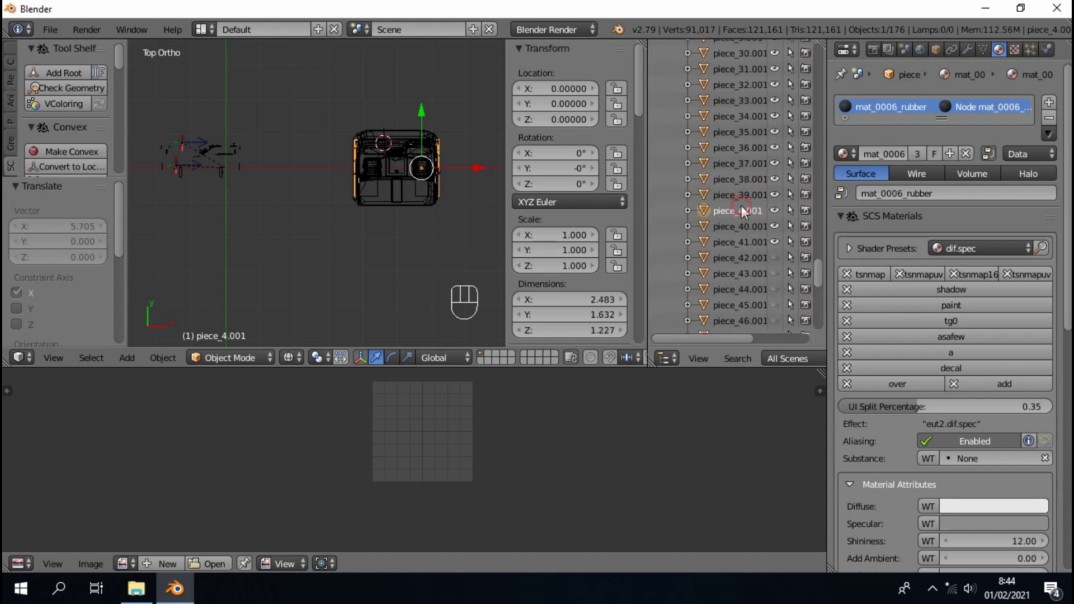
click(741, 196)
click(747, 178)
click(750, 163)
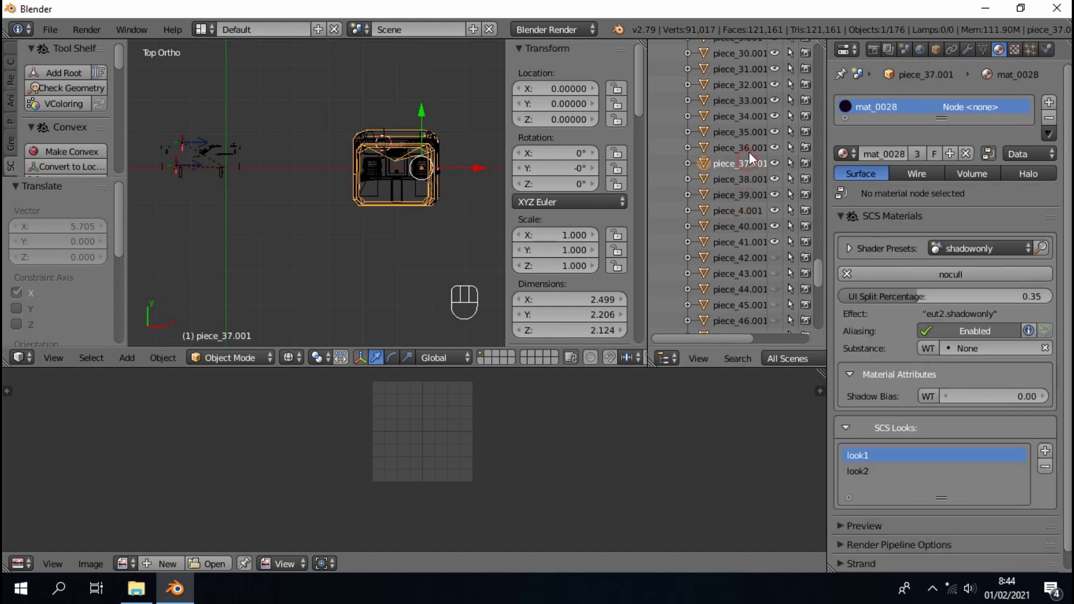
click(750, 147)
click(749, 132)
click(750, 116)
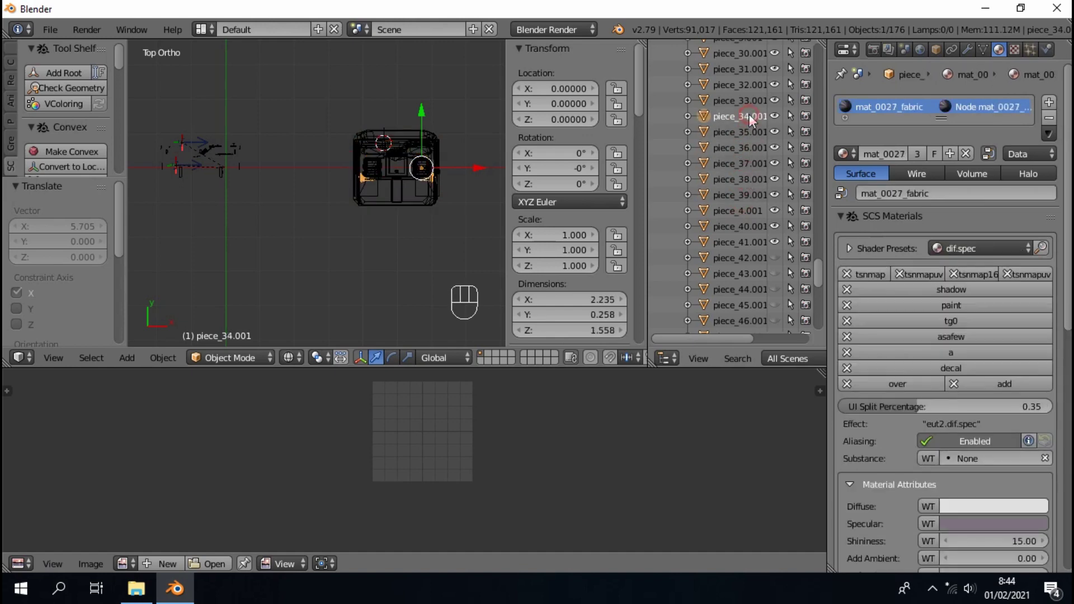
click(749, 102)
click(749, 89)
scroll(747, 89, up, 2)
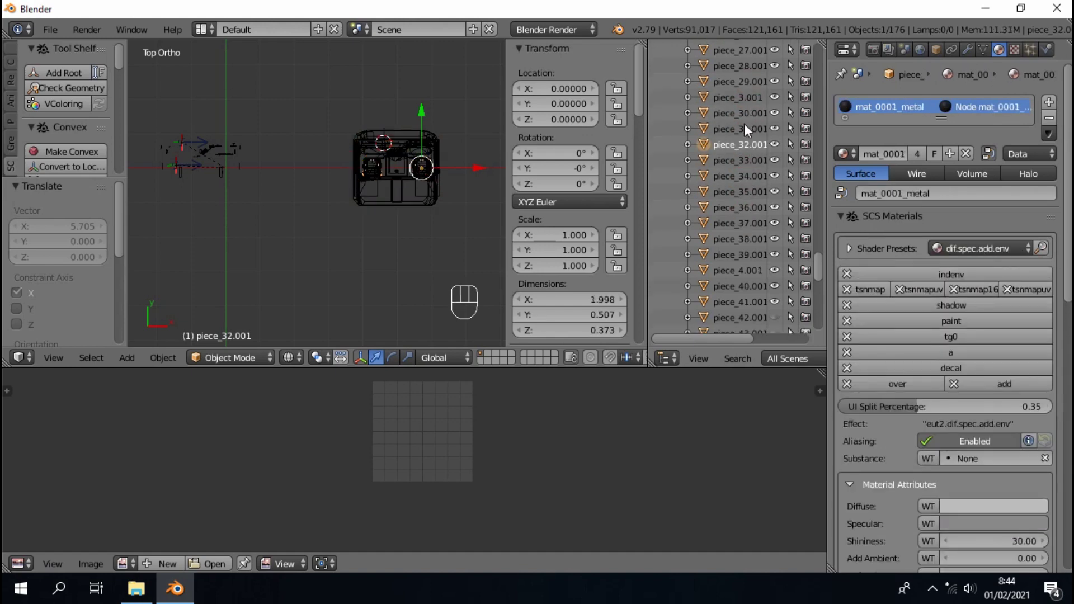
click(744, 124)
click(743, 116)
click(735, 95)
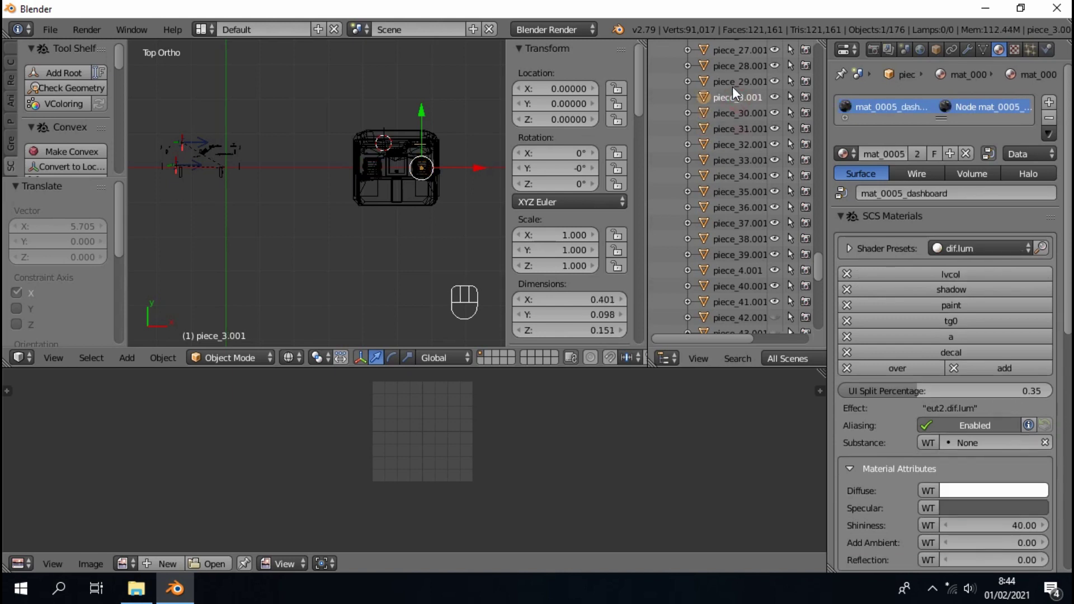
click(733, 86)
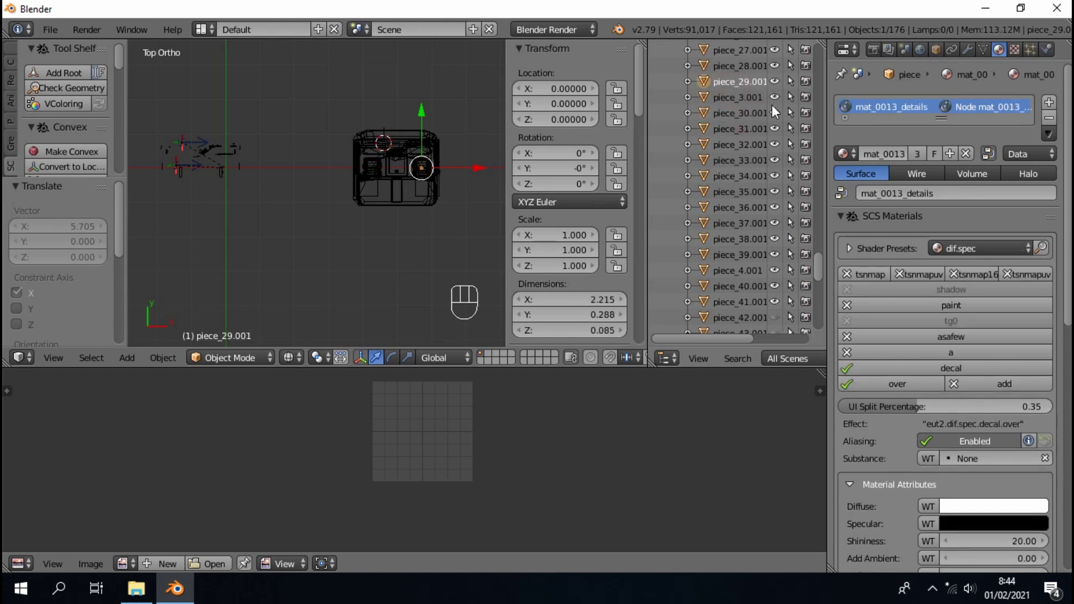
- Check piece_28.001 up to piece_22.001 one by one, and hide piece_24.001 through piece_28.001
scroll(737, 225, up, 6)
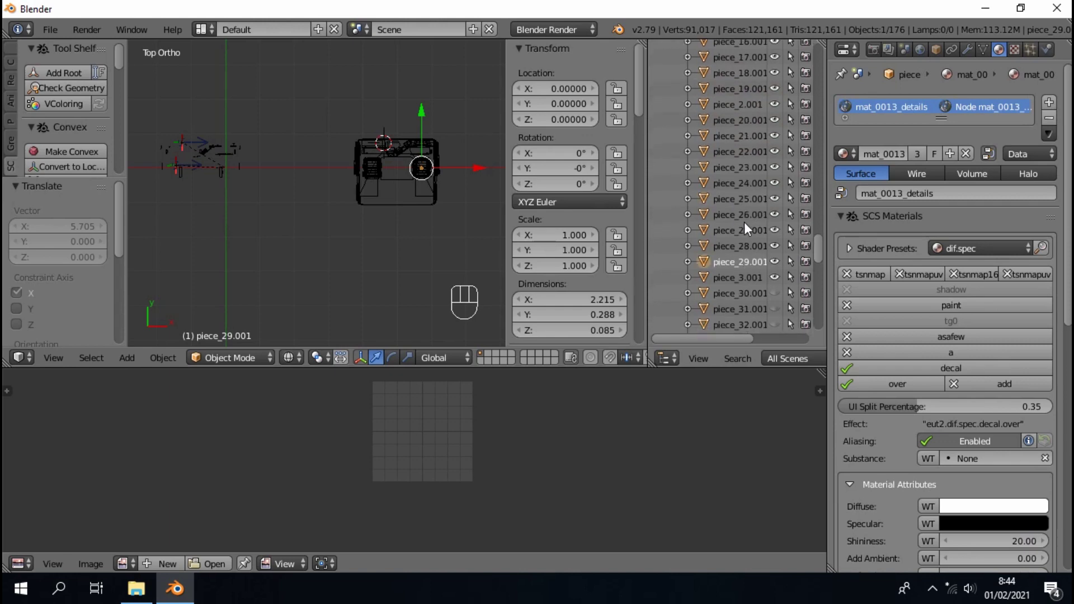
click(744, 244)
click(746, 228)
click(748, 213)
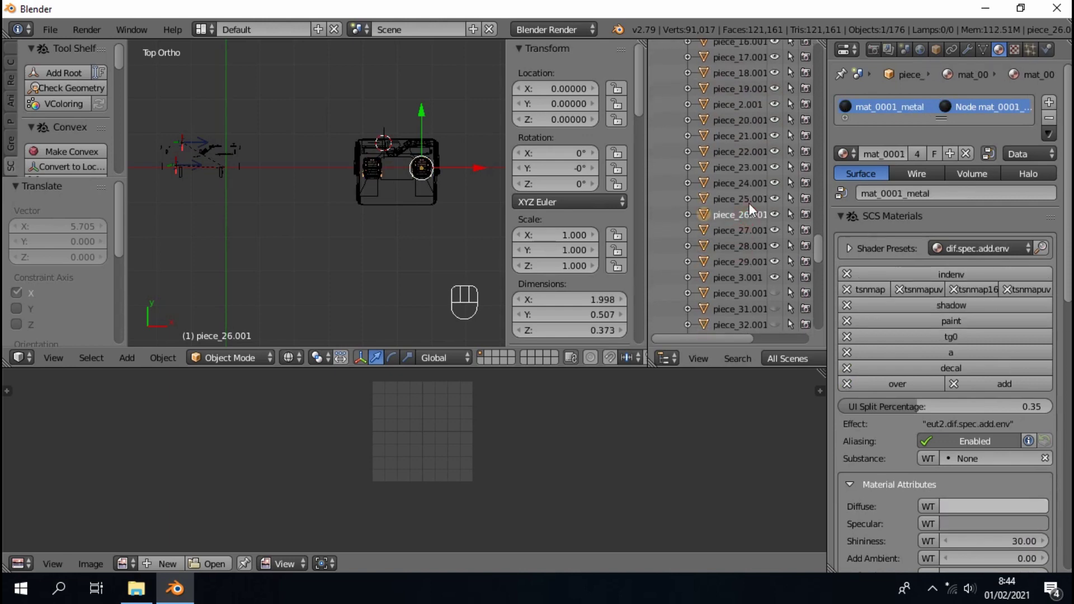
click(752, 197)
click(752, 182)
click(750, 167)
click(751, 154)
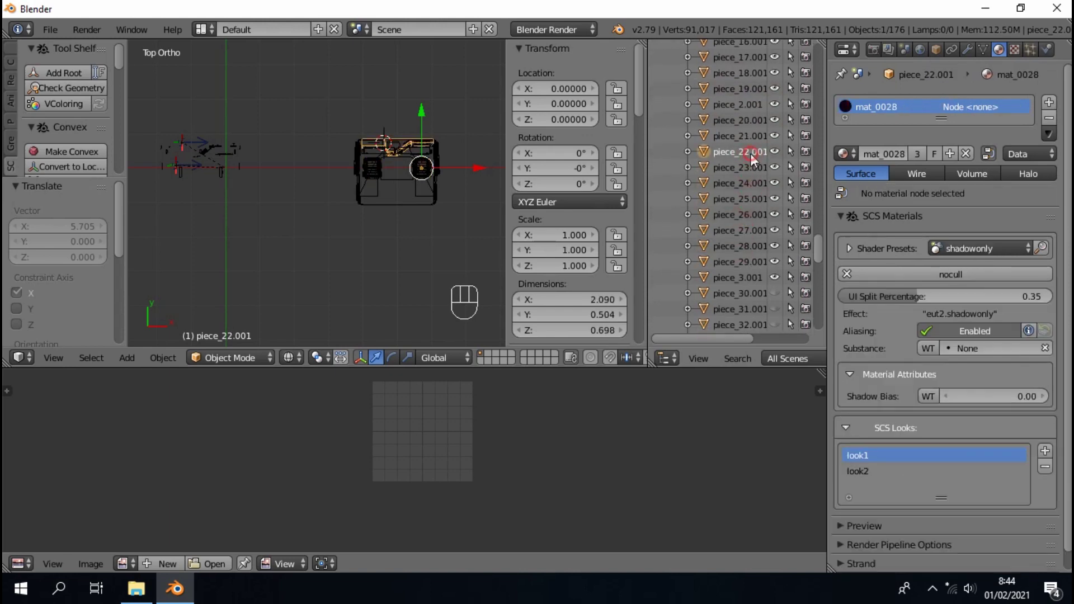
click(743, 168)
drag(774, 180, 774, 246)
- Check piece_20.001 and piece_2.001, and hide piece_21.001 and piece_22.001
scroll(749, 166, up, 3)
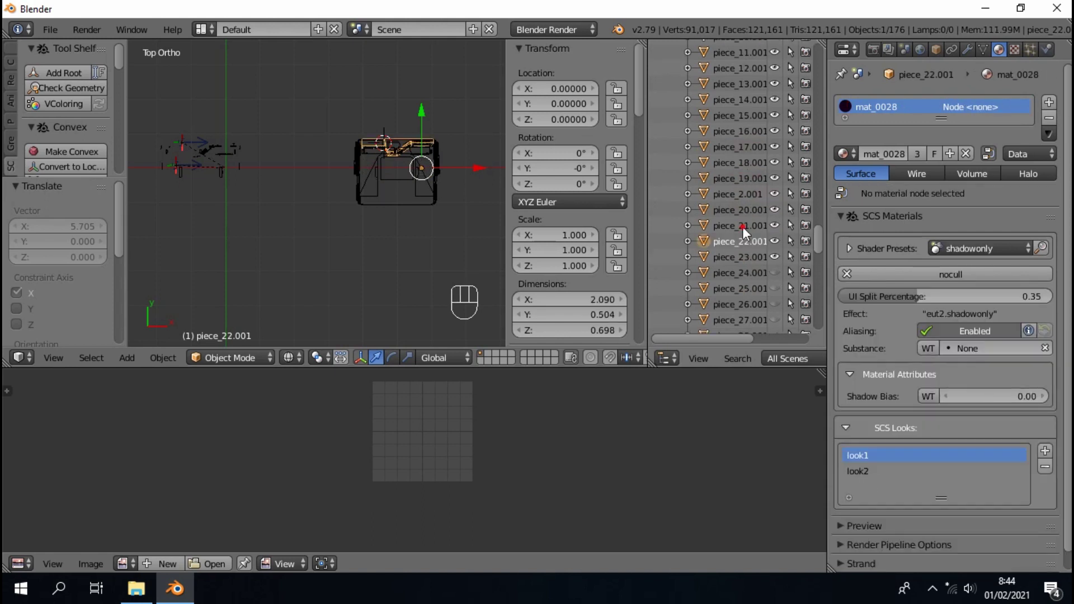
click(745, 210)
click(738, 194)
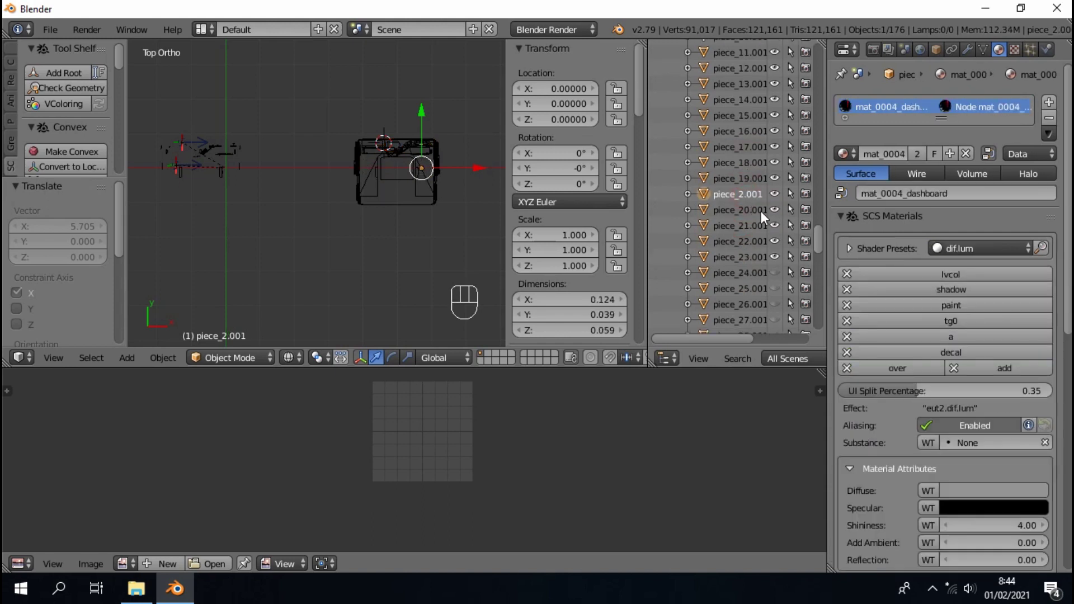
drag(775, 225, 772, 241)
click(761, 241)
- Check piece_2.001, piece_19.001 and piece_18.001, and hide piece_19.001
click(750, 196)
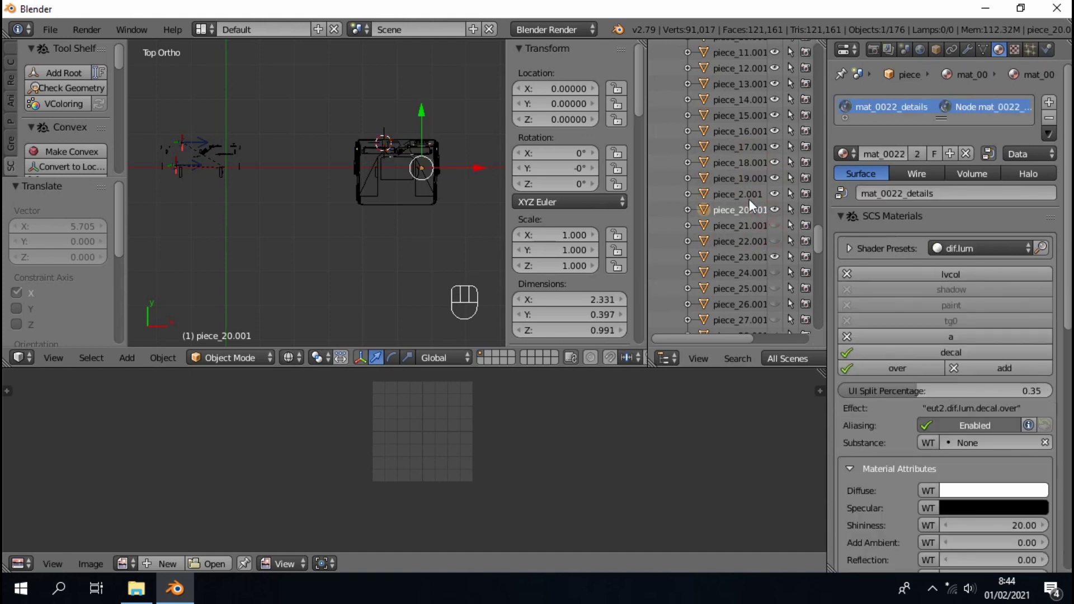
scroll(749, 199, up, 2)
click(754, 236)
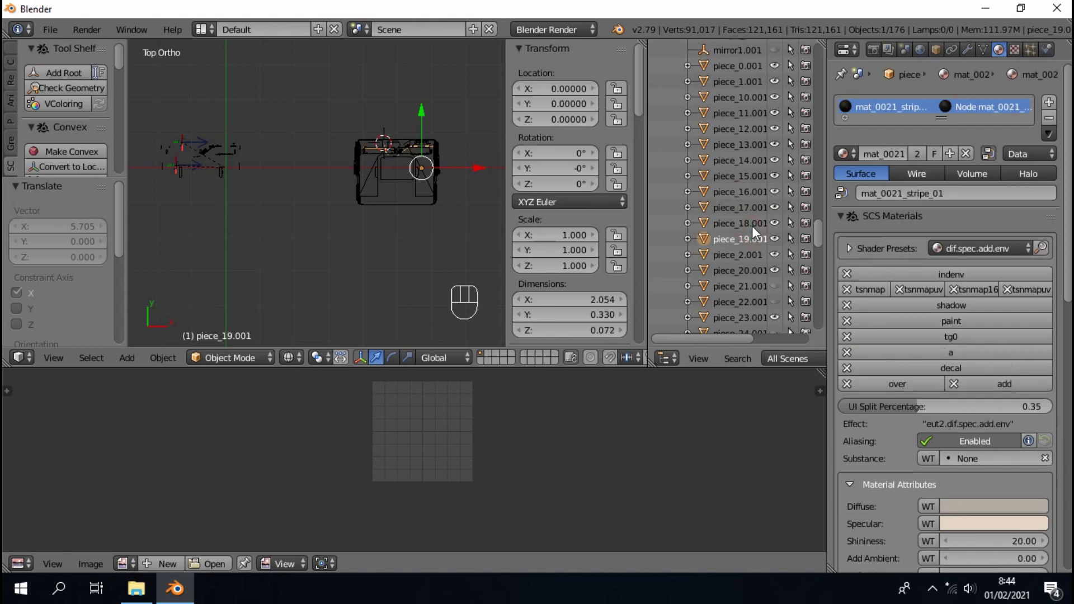
click(753, 227)
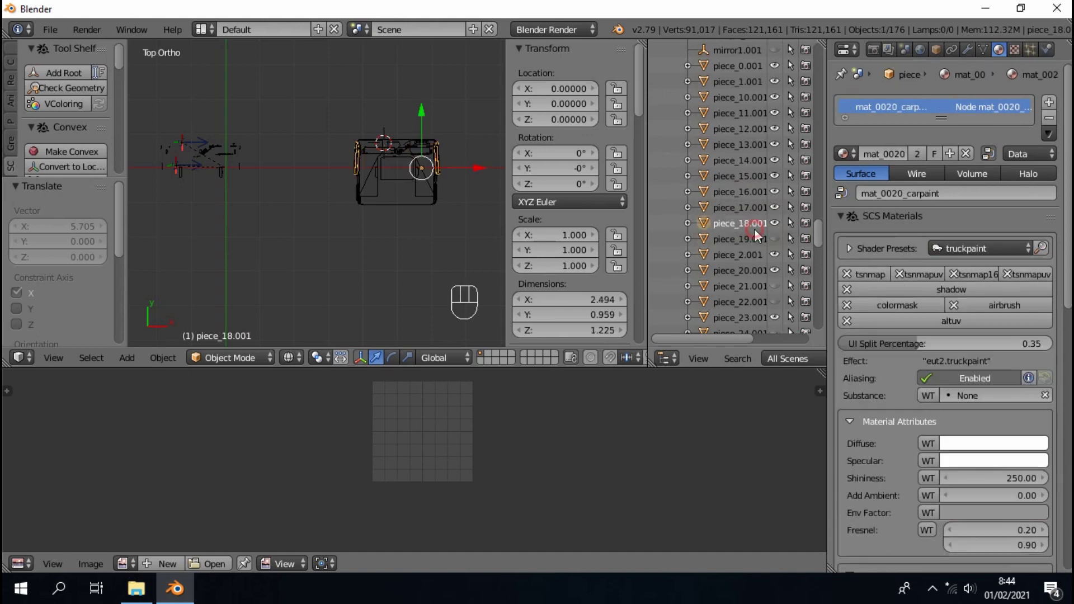
- Check piece_17.001 up to piece_10.001 one by one, and hide piece_12.001 through piece_18.001
click(750, 207)
click(747, 192)
click(747, 176)
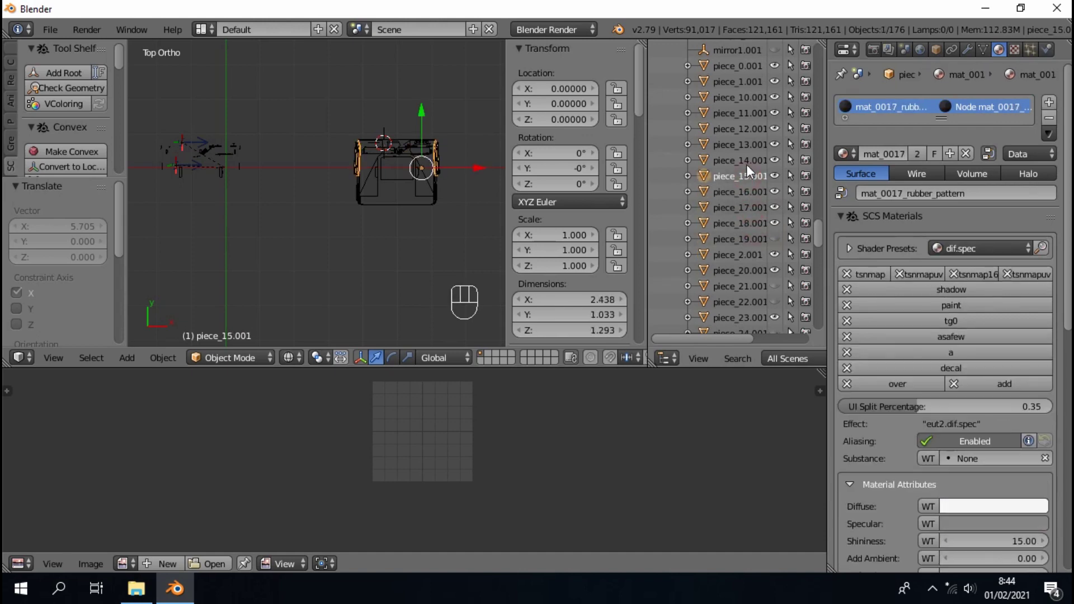
click(746, 161)
click(747, 144)
click(747, 130)
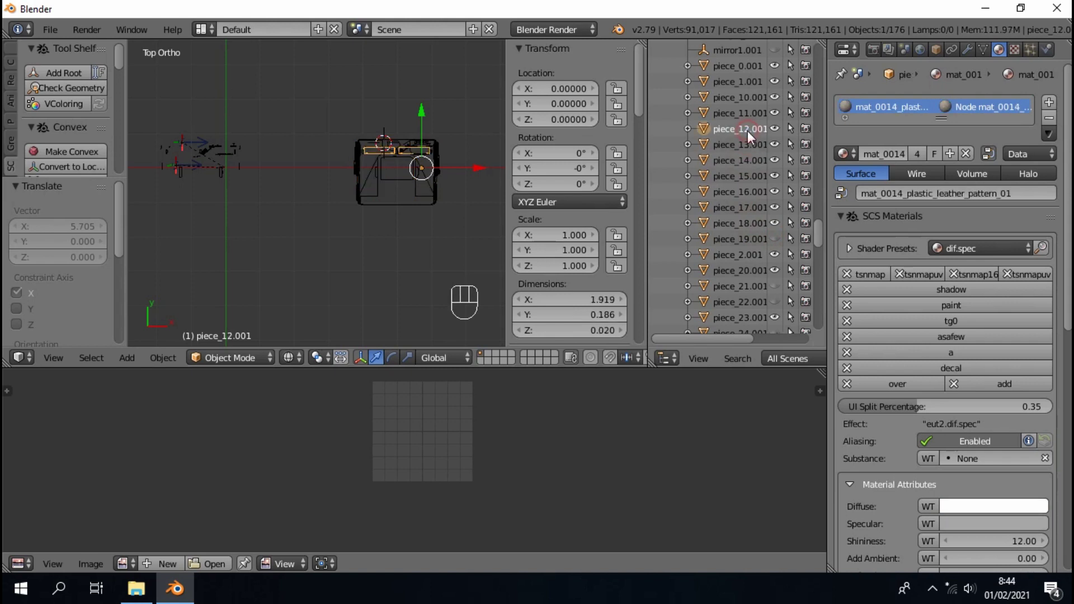
click(741, 100)
click(743, 113)
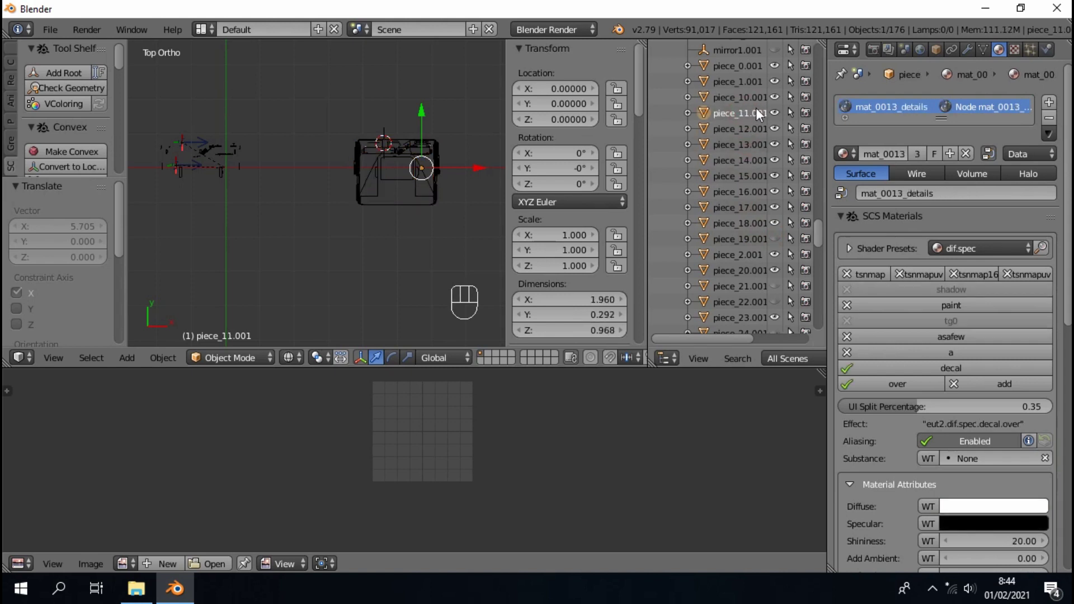
drag(772, 163, 773, 216)
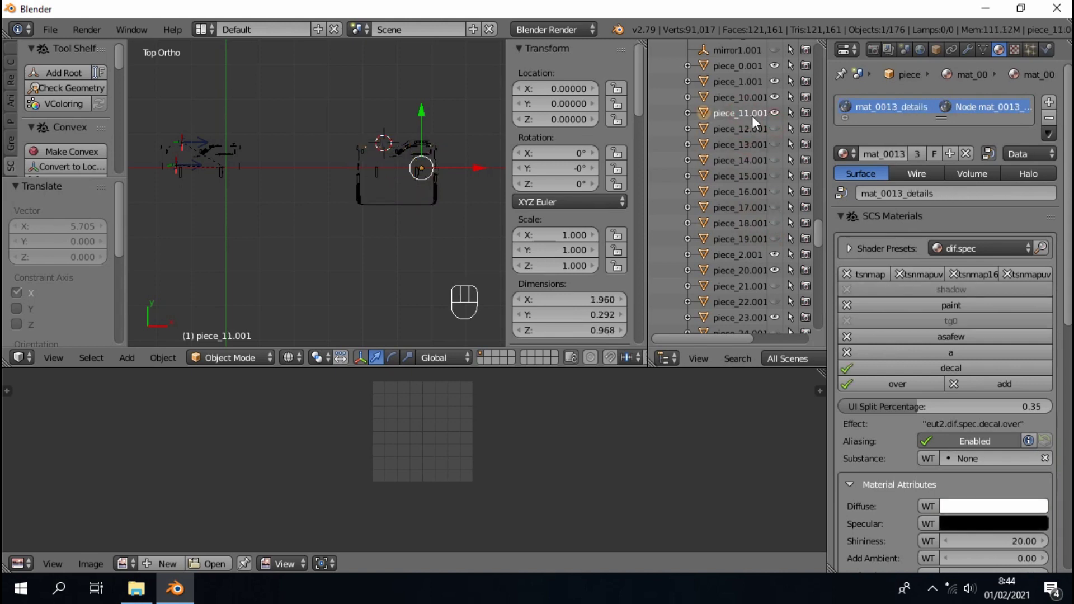
- Check piece_10.001, piece_1.001 and piece_0.001, and hide piece_10.001 and piece_1.001
click(747, 97)
scroll(748, 96, up, 2)
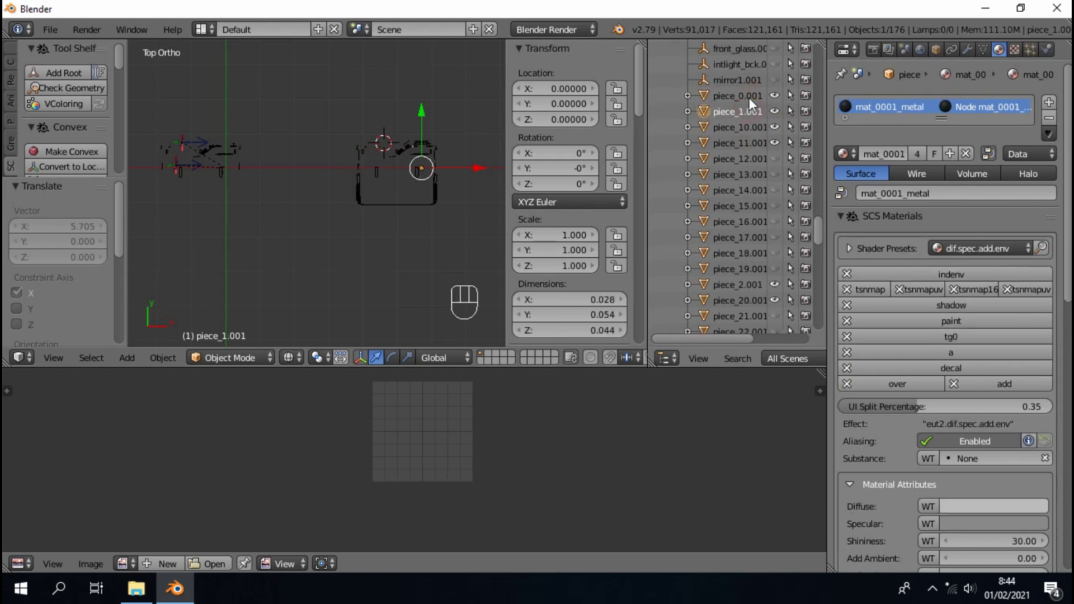
click(750, 98)
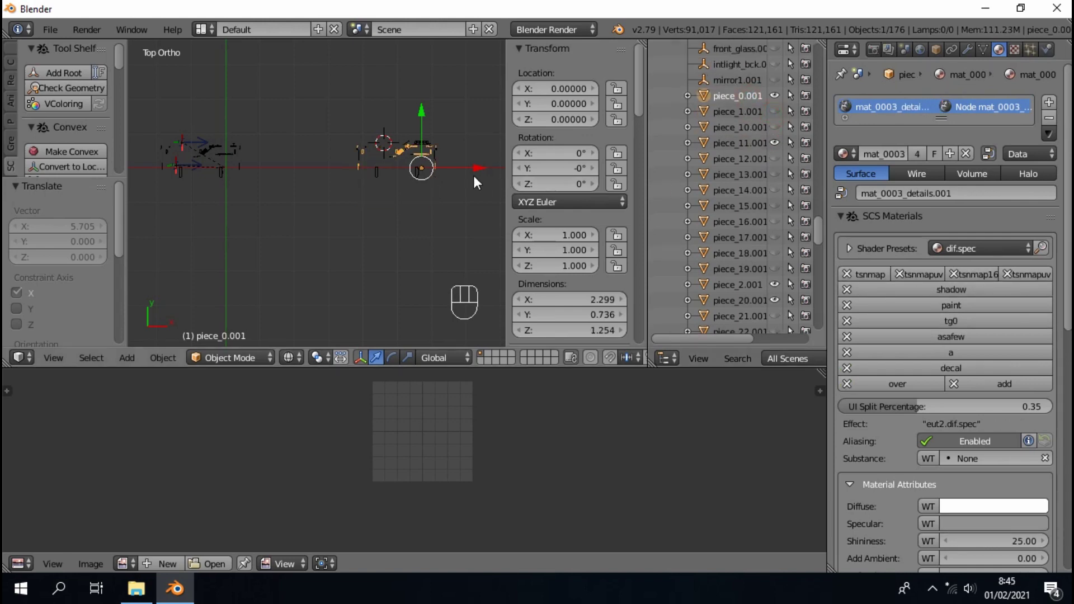
- Display the second model's remaining pieces with textures in the viewport and clear the selection
scroll(461, 172, up, 3)
middle_drag(436, 174, 298, 289)
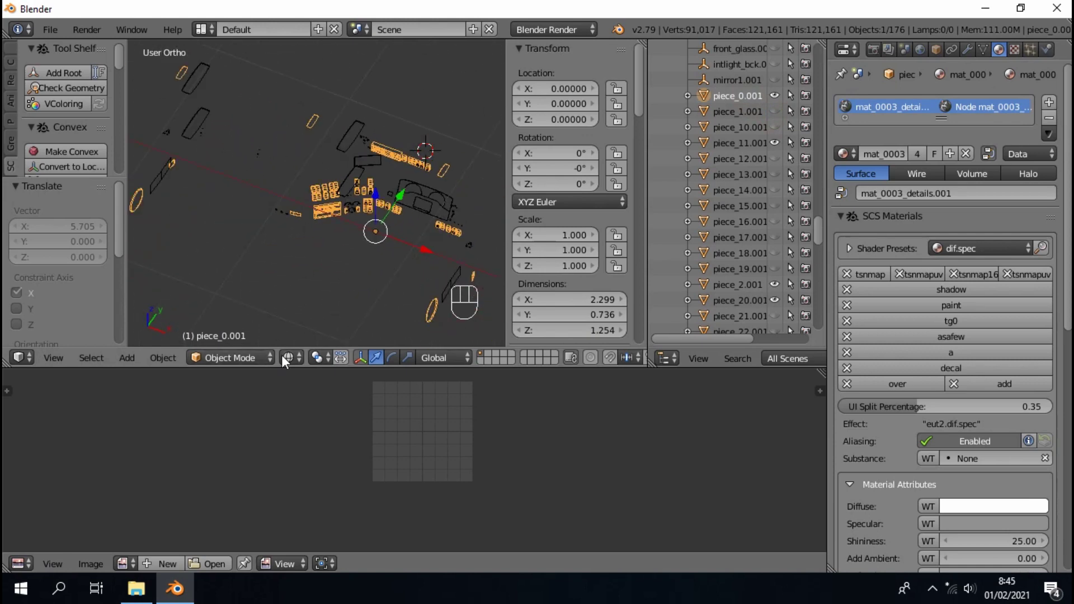
click(287, 358)
click(311, 287)
key(a)
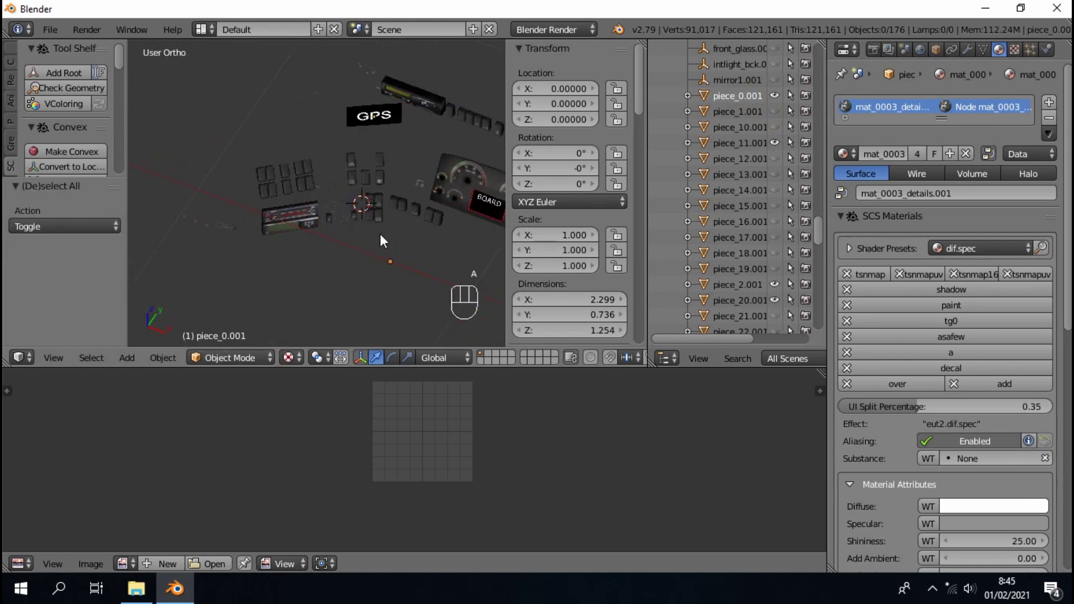
- Examine the second model's gauge cluster with the BOARD screen, and compare it with the same area of the first model
middle_drag(381, 240, 456, 199)
scroll(452, 203, up, 3)
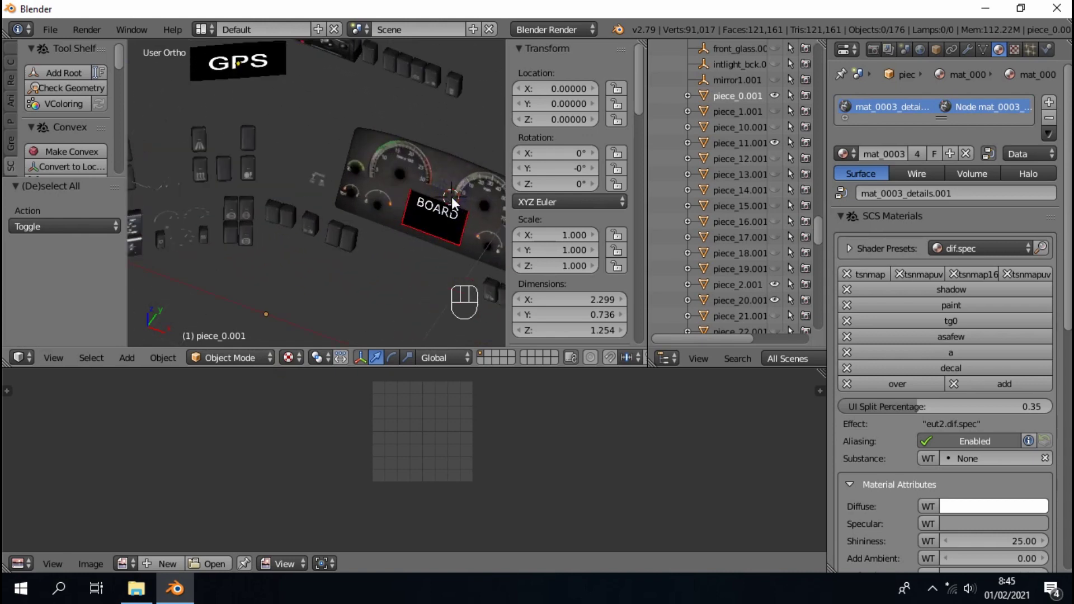
scroll(417, 162, up, 3)
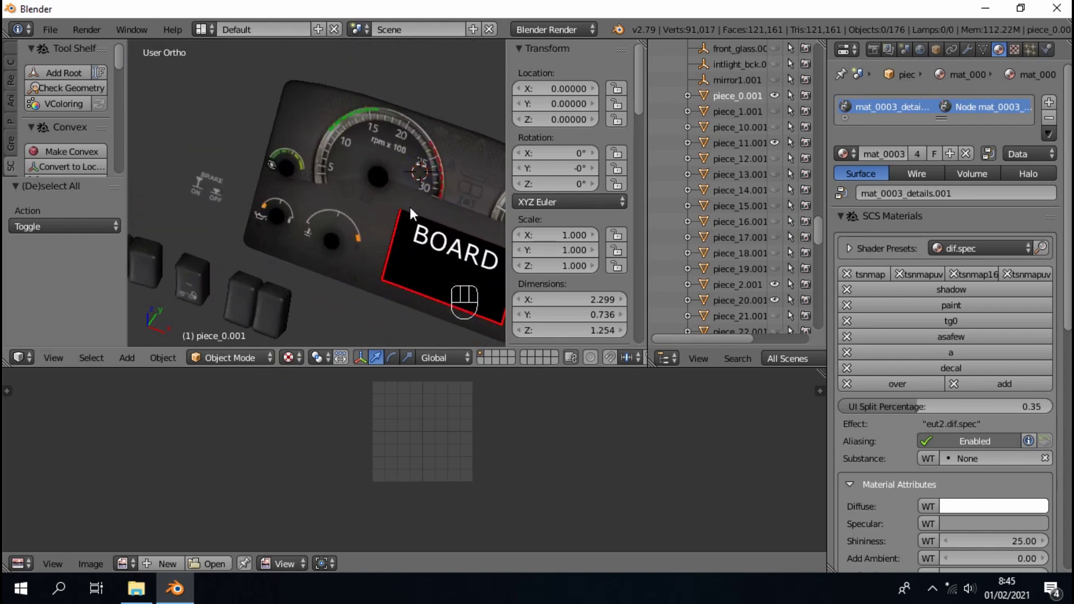
middle_drag(411, 207, 393, 221)
scroll(328, 226, down, 10)
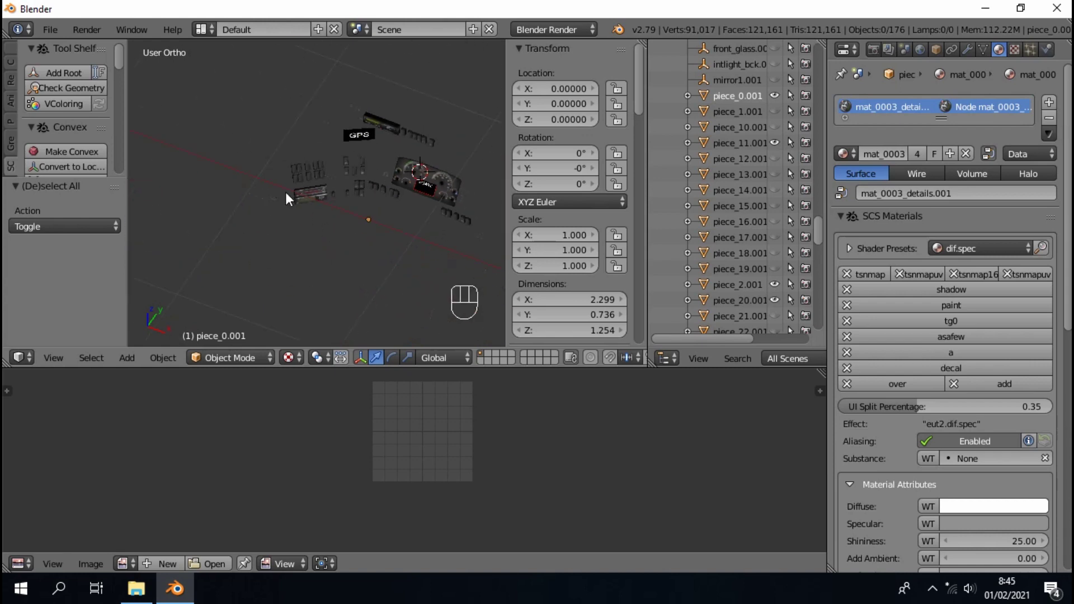
scroll(146, 65, up, 5)
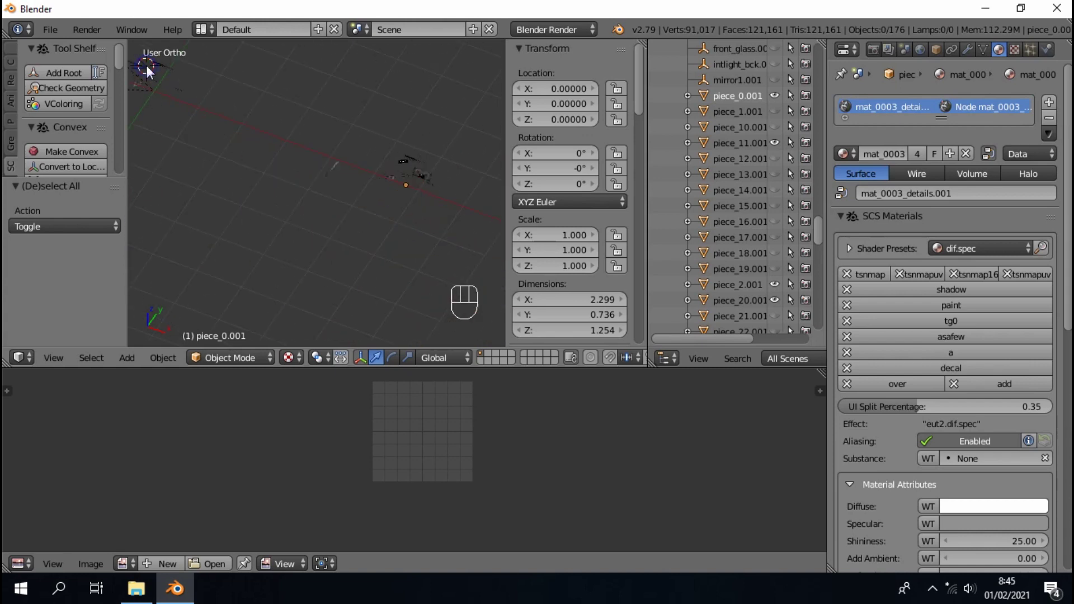
click(163, 116)
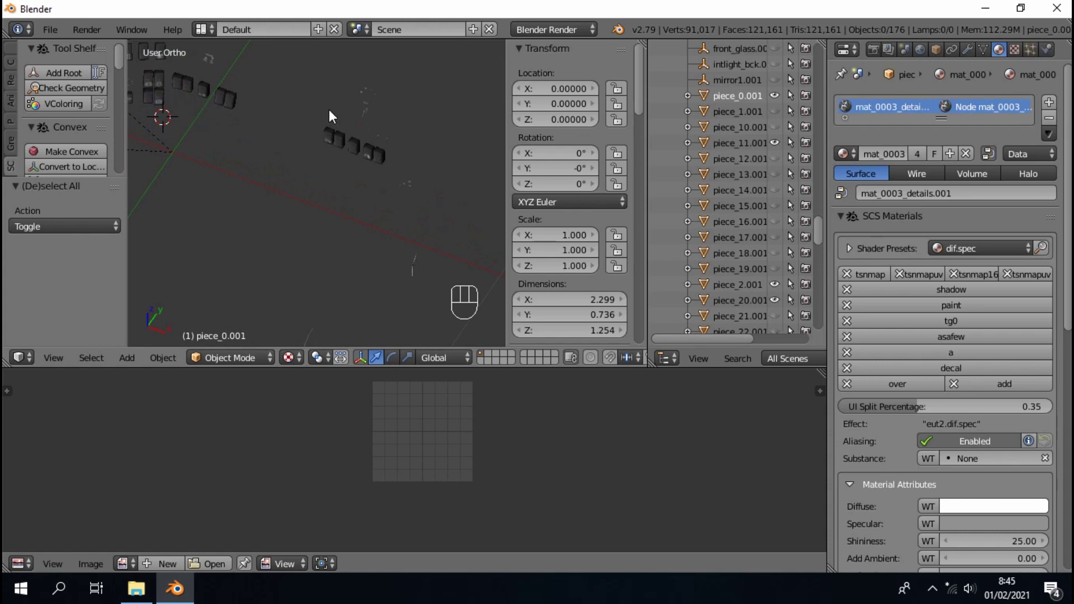
- Switch the viewport to wireframe display around the first model's dashboard switches
key(super)
key(super)
key(z)
mouse_move(365, 125)
middle_down()
mouse_move(238, 140)
mouse_move(297, 177)
mouse_move(290, 158)
middle_up()
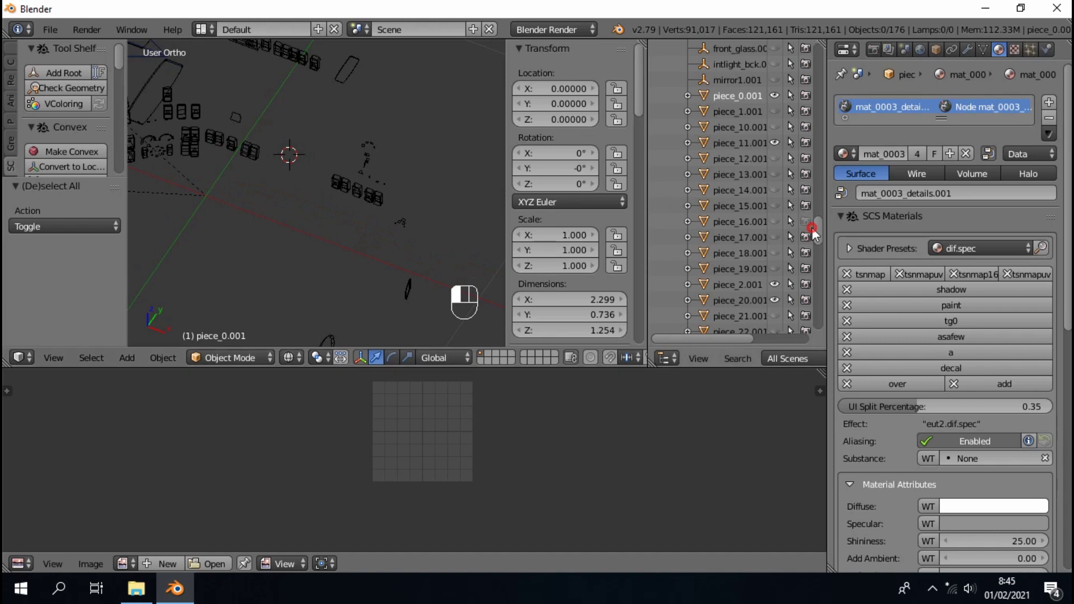
- Find the first model's gauge cluster among its hidden pieces by testing piece_11, then unhide and select piece_10
drag(809, 227, 804, 88)
drag(813, 227, 774, 102)
click(736, 140)
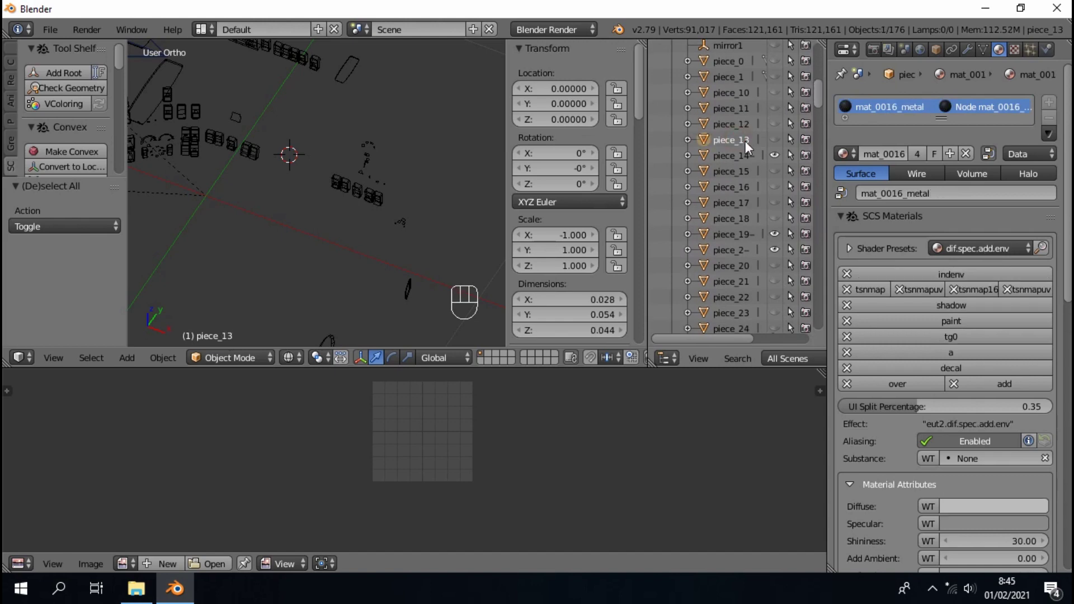
click(775, 109)
click(775, 108)
click(775, 93)
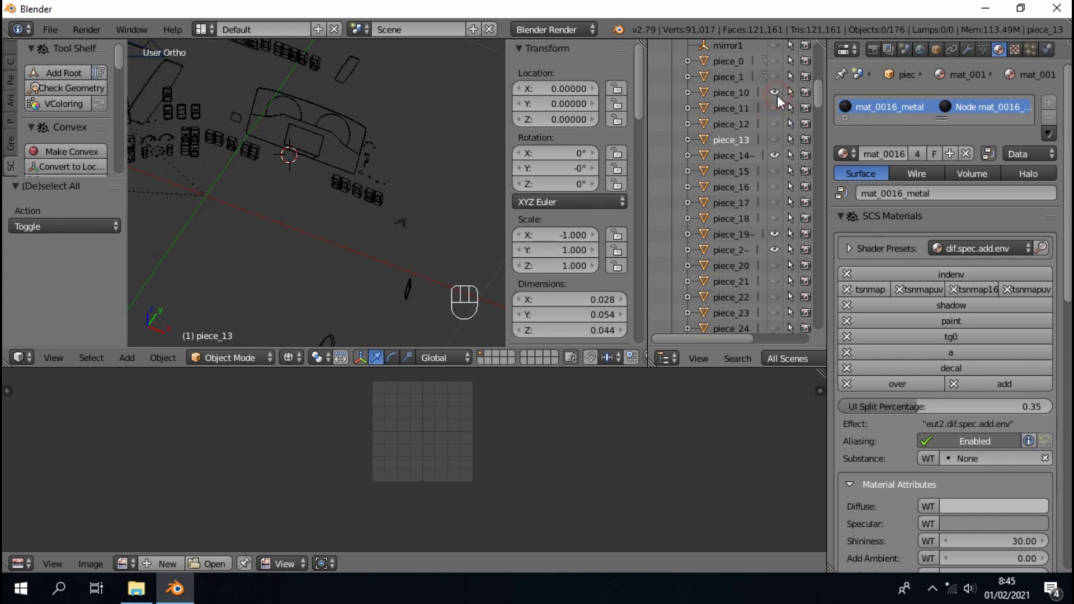
click(746, 93)
- Display textures in the viewport and examine the first model's gauge cluster on piece_10
click(297, 362)
click(302, 286)
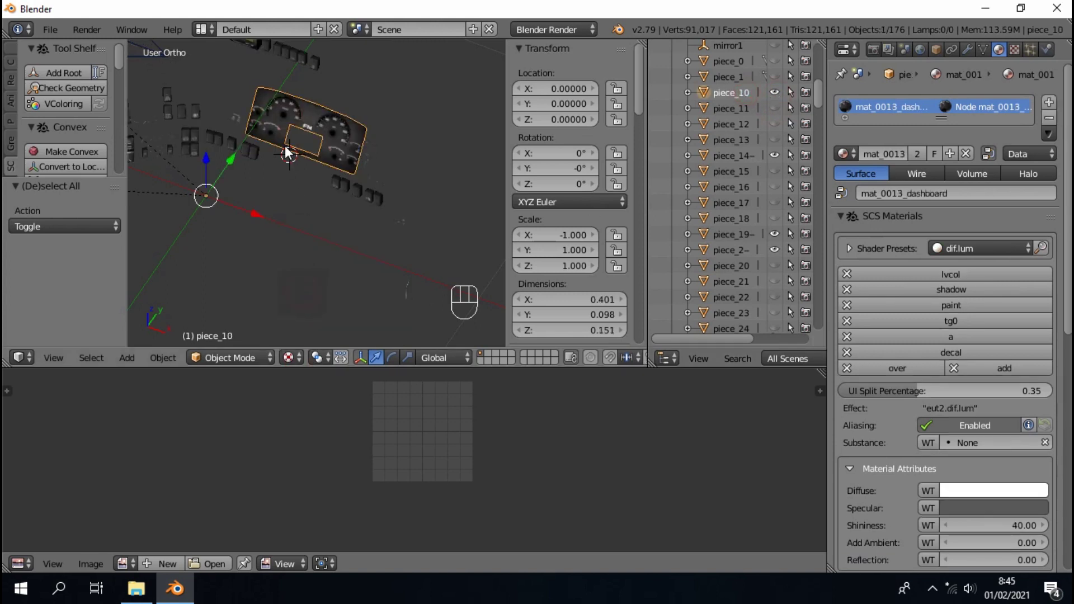
scroll(284, 145, up, 5)
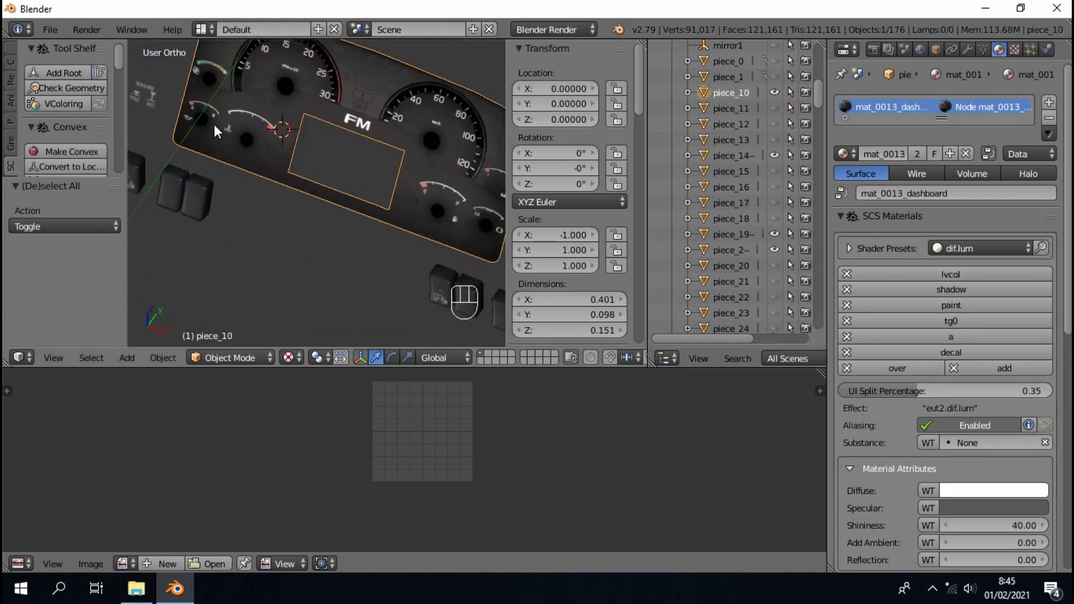
scroll(348, 100, down, 8)
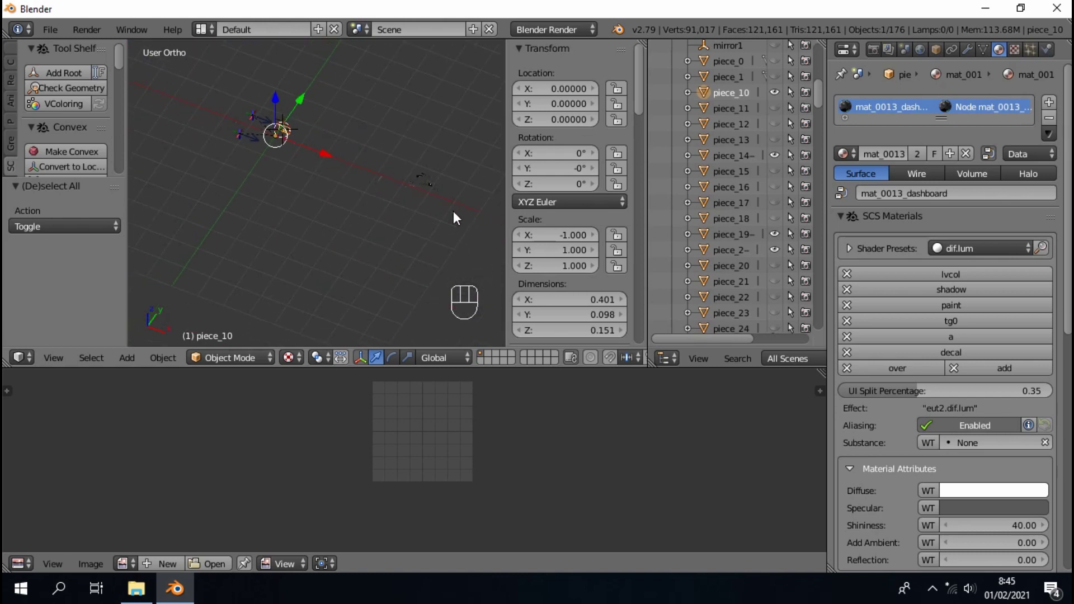
- Select the second model's radio and switches, piece_0.001, and clear its parent in the Outliner
click(427, 178)
scroll(426, 185, up, 6)
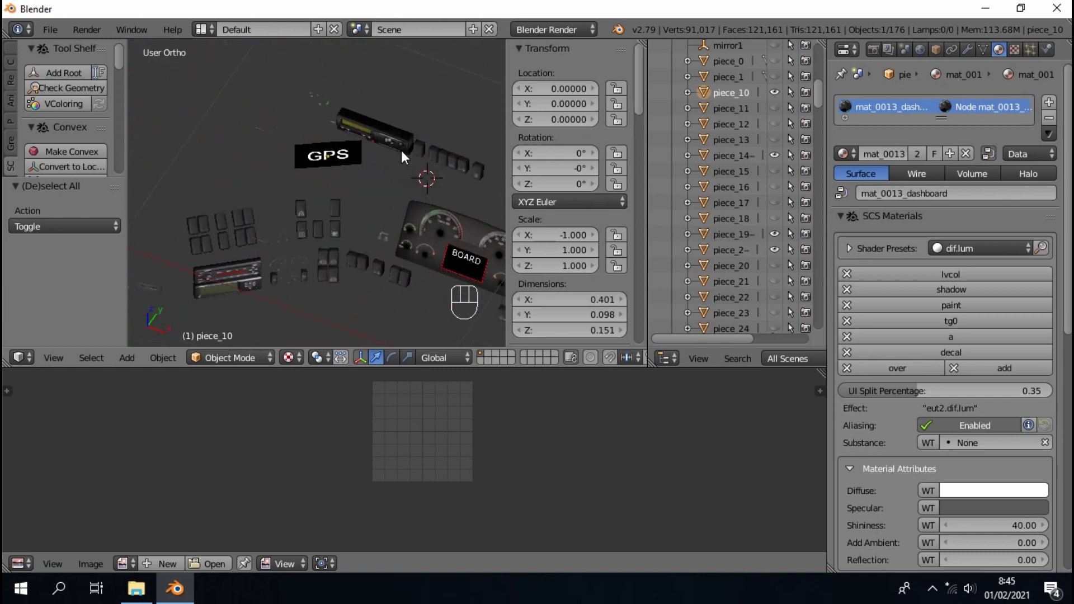
right_click(402, 152)
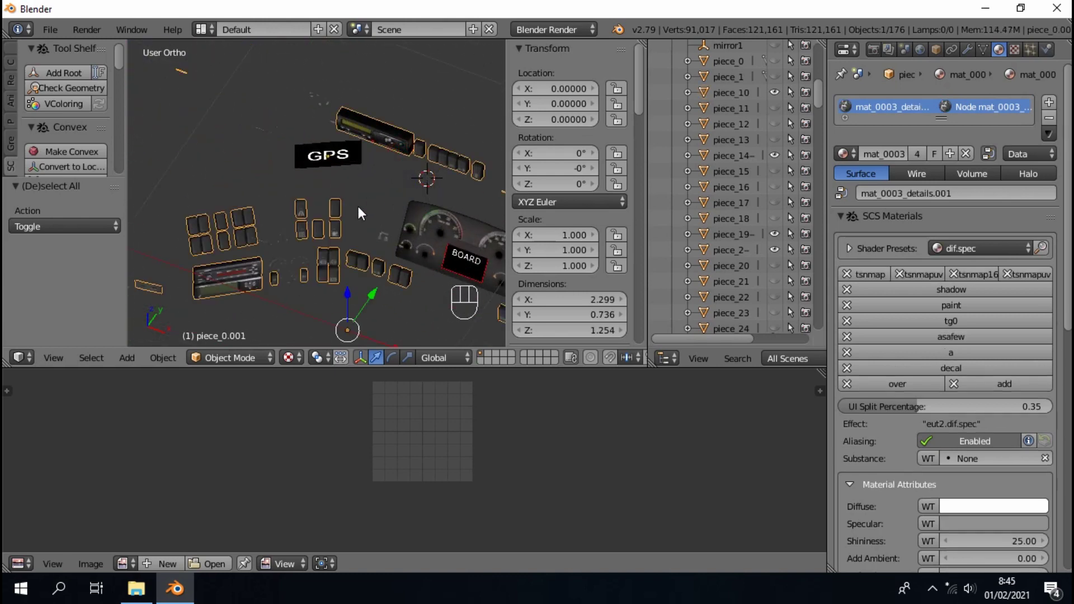
scroll(342, 235, down, 6)
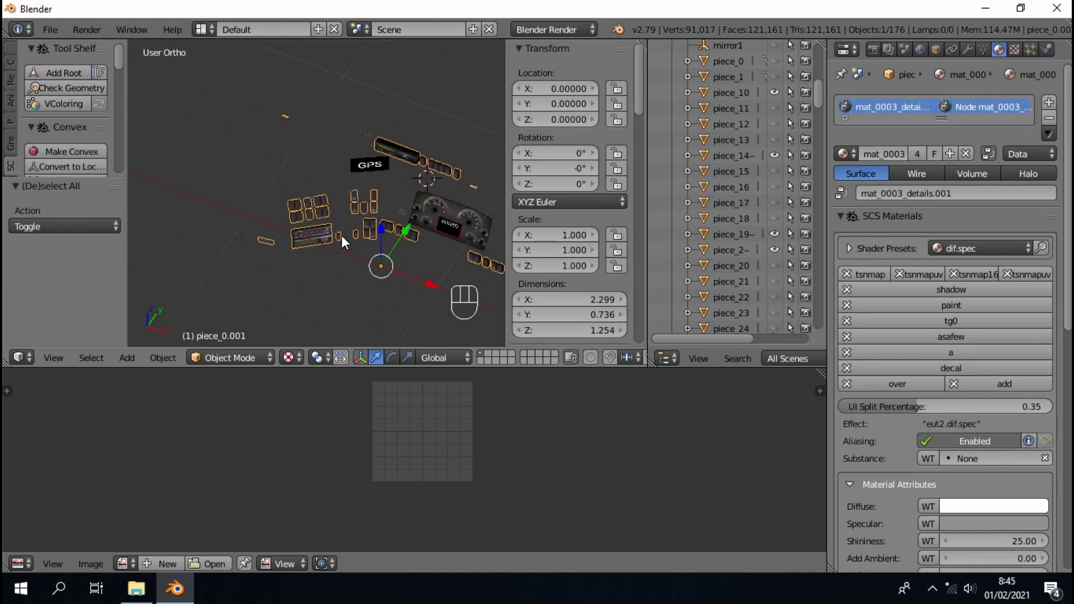
scroll(699, 250, down, 15)
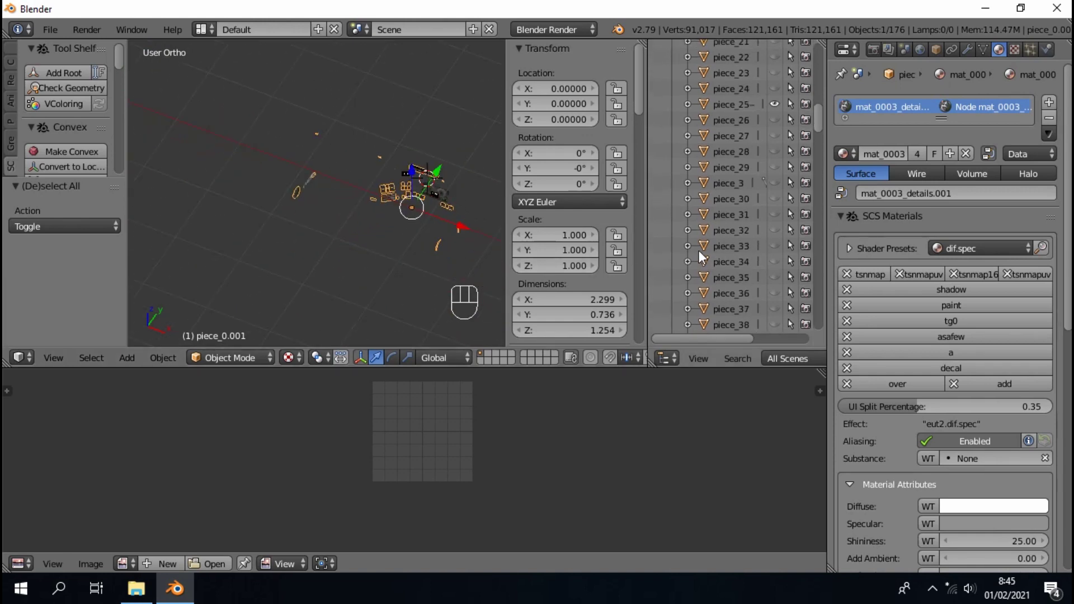
scroll(699, 251, up, 8)
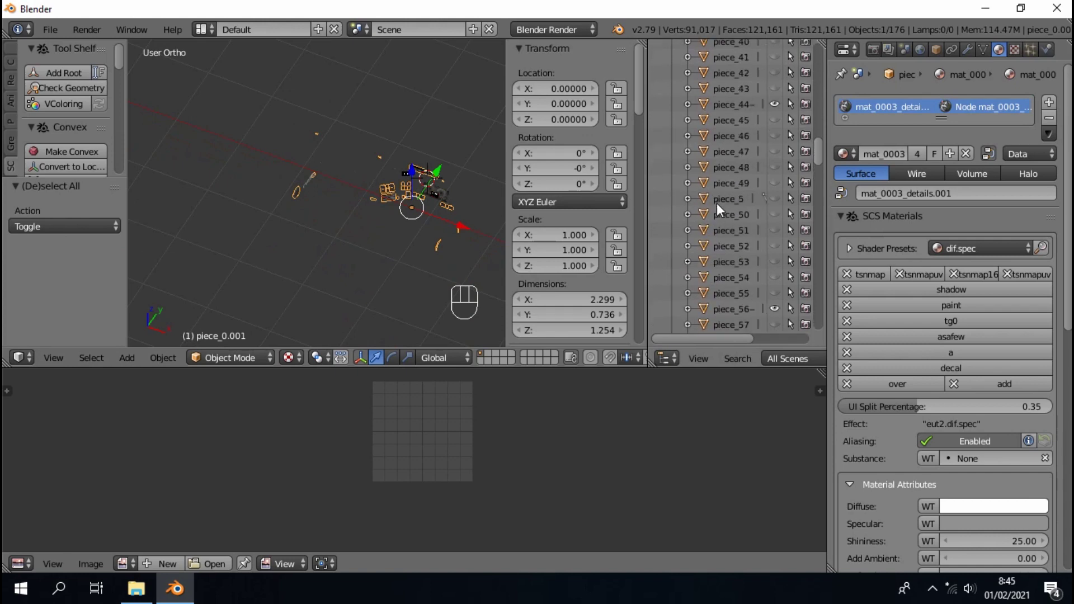
scroll(707, 240, up, 10)
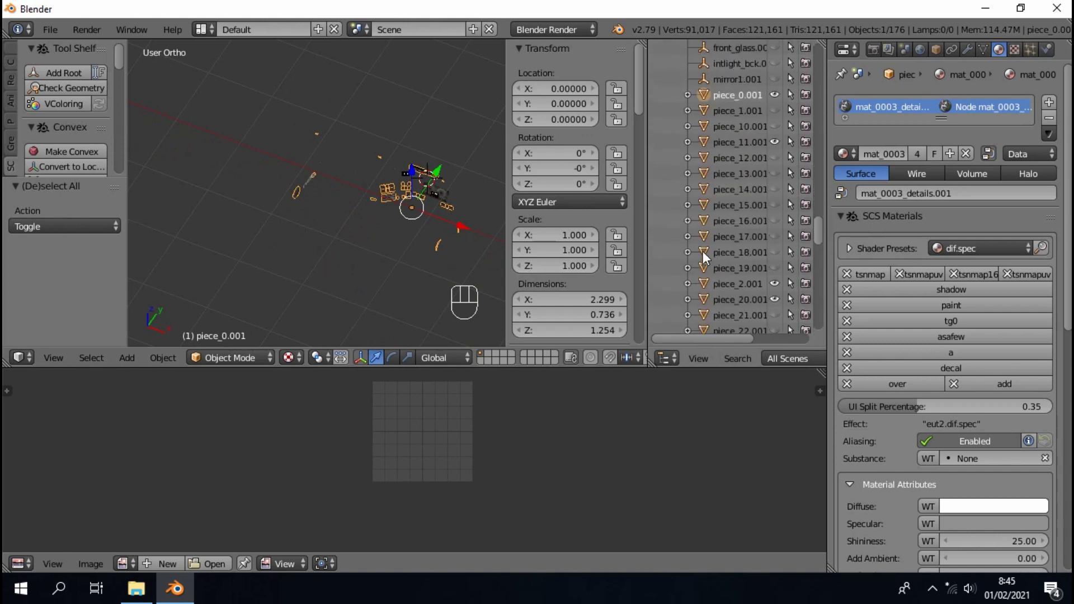
drag(698, 95, 663, 93)
- Examine the unparented piece_0.001 up close beside the first model's gauge cluster
scroll(333, 187, up, 2)
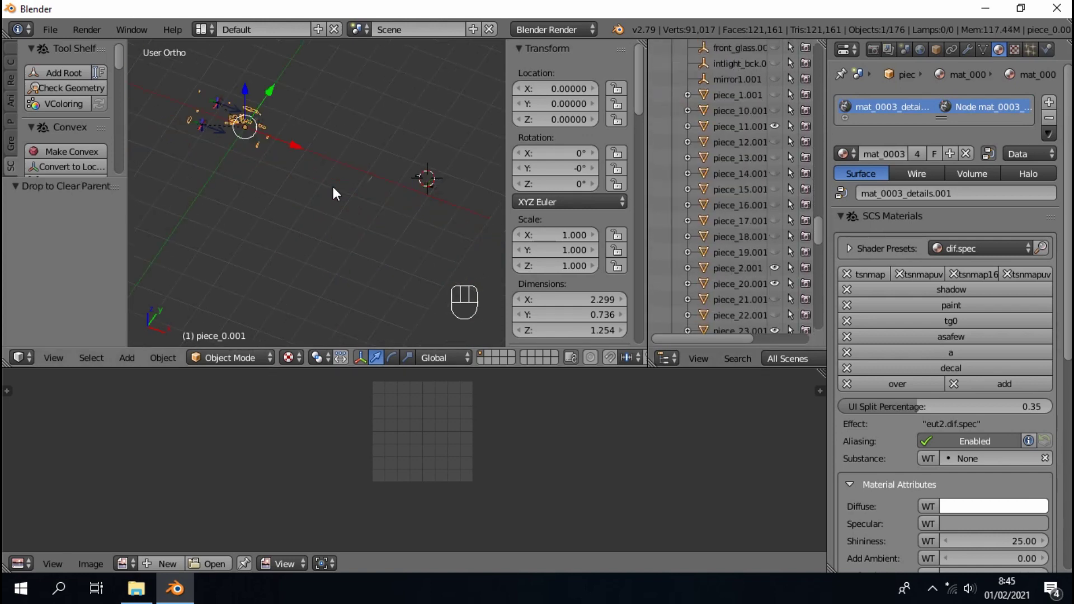
scroll(276, 133, up, 5)
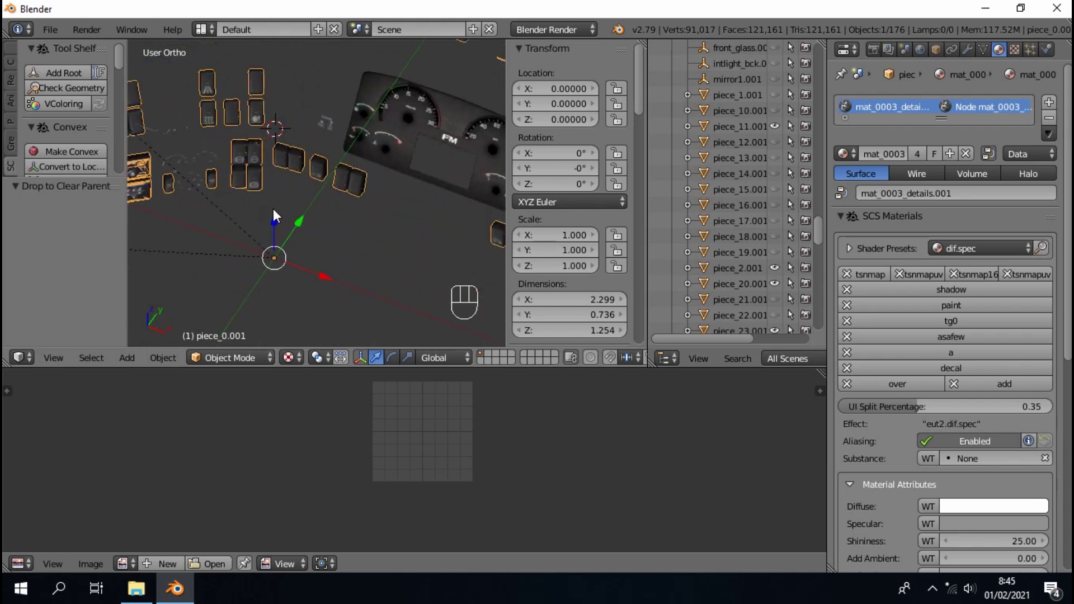
scroll(270, 217, up, 6)
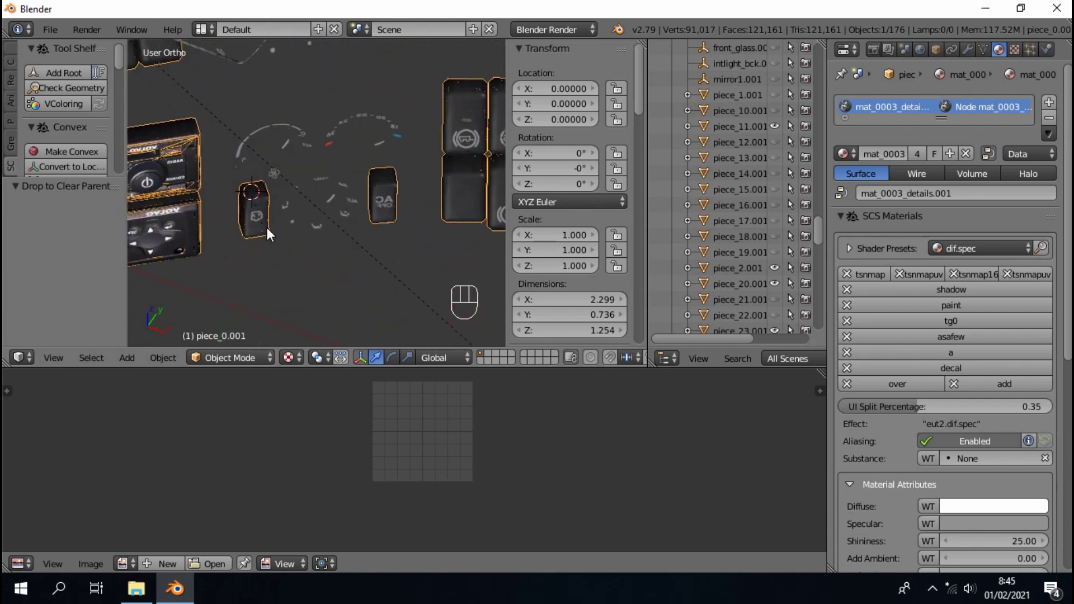
- Collapse the model and model_001 hierarchies, and select the unparented piece_0.001
drag(819, 233, 811, 55)
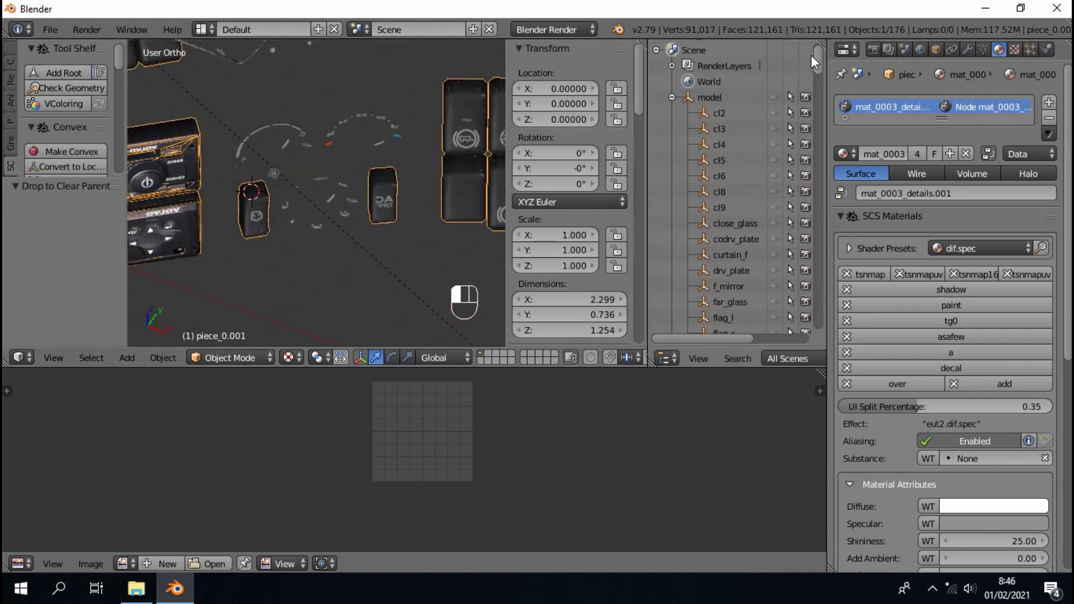
click(671, 111)
click(669, 129)
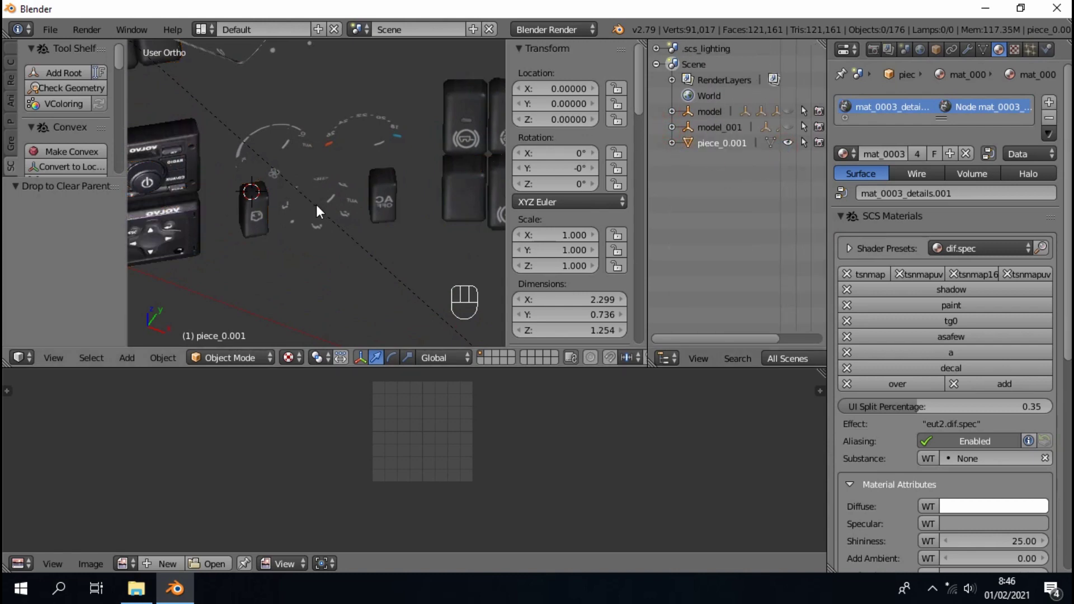
key(a)
scroll(316, 204, down, 3)
scroll(235, 217, down, 2)
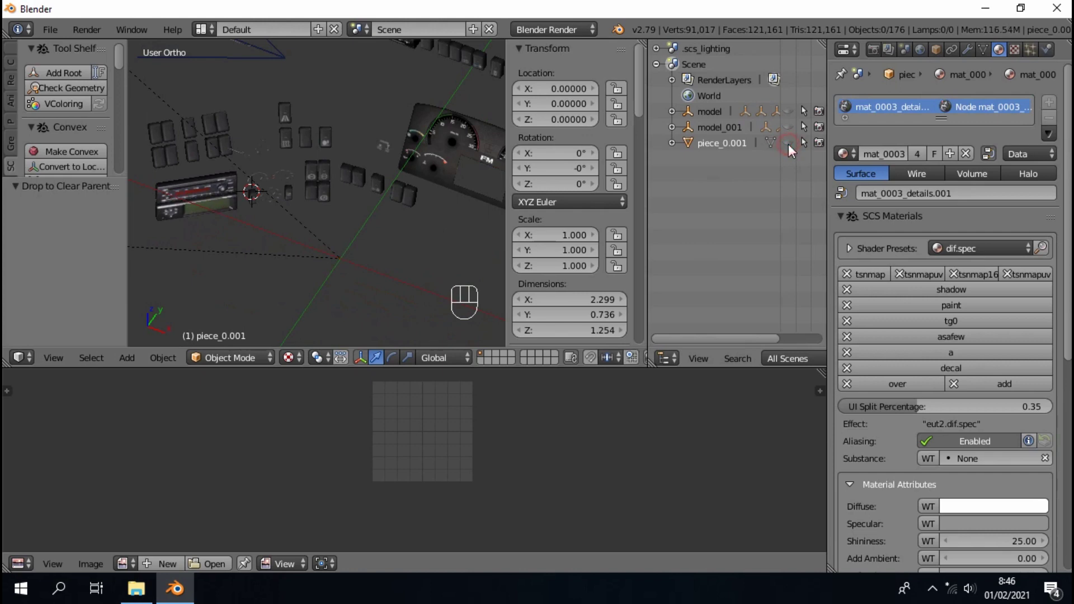
click(738, 143)
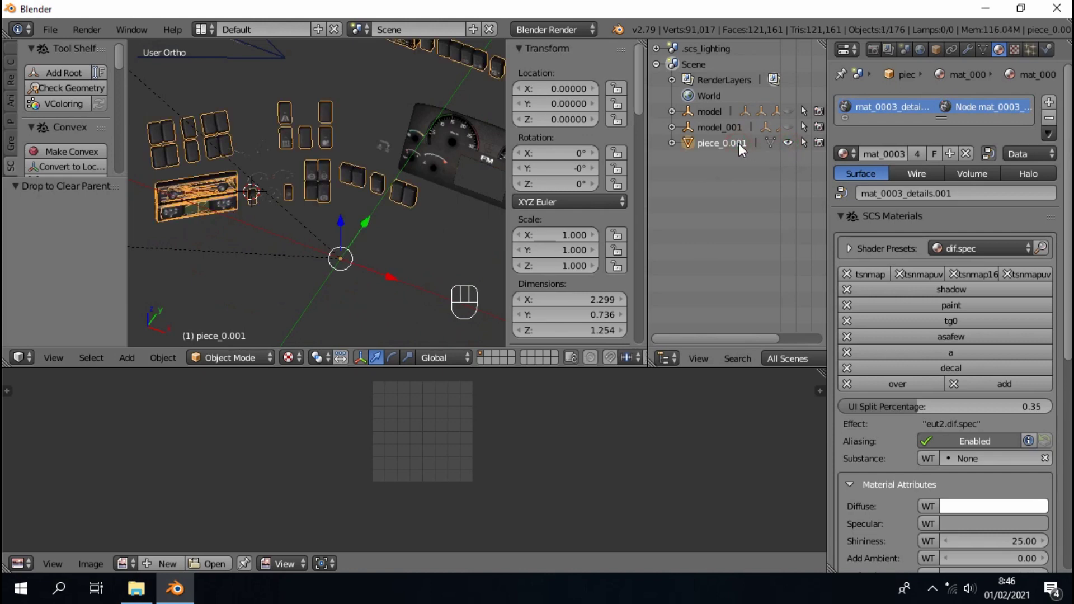
- Hide piece_0.001 and select the first model's matching switches and radio, piece_19, for comparison
click(787, 142)
right_click(294, 138)
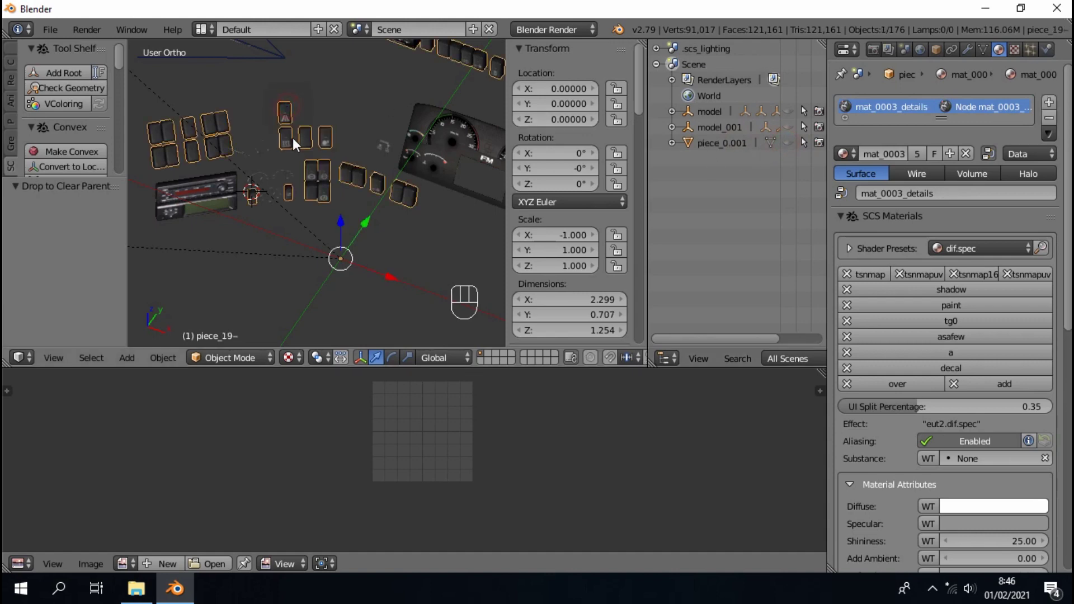
middle_drag(293, 138, 297, 156)
- Expand the model_001 hierarchy and clear the parent of piece_11.001 in the Outliner
mouse_move(689, 139)
mouse_down()
mouse_move(687, 116)
mouse_move(683, 129)
mouse_up()
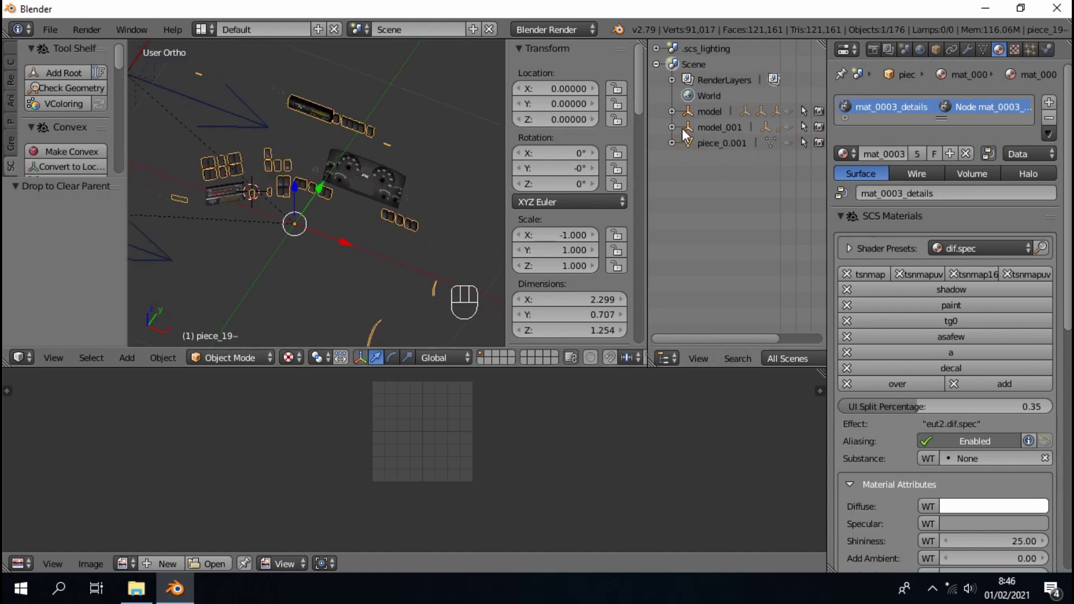
click(683, 129)
scroll(727, 214, down, 5)
scroll(719, 207, down, 3)
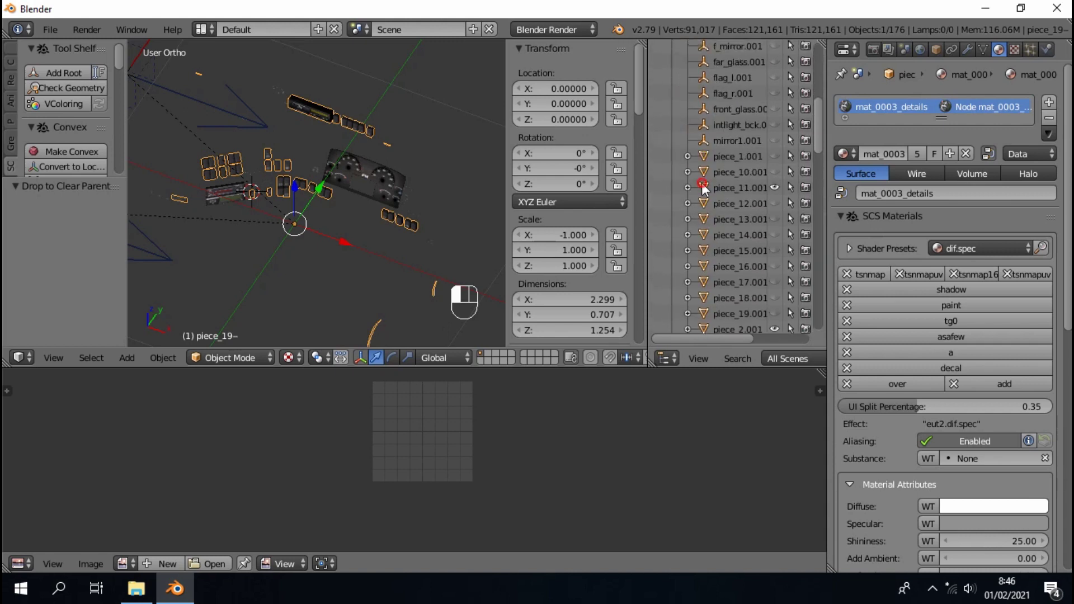
drag(704, 189, 669, 196)
scroll(715, 257, down, 7)
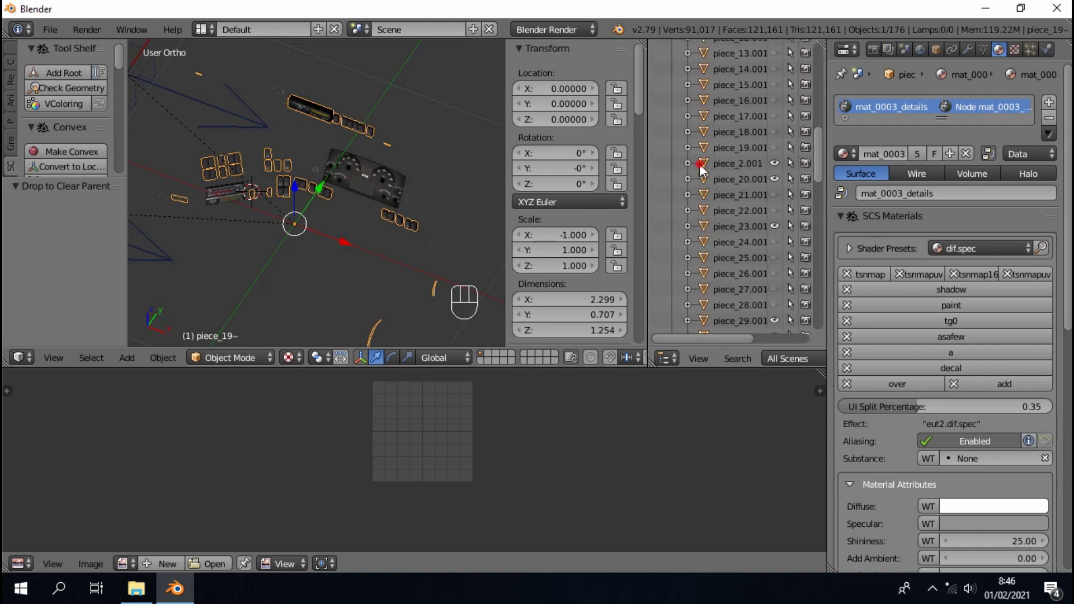
- Clear the parent of piece_2.001, piece_20.001, piece_23.001, piece_29.001, piece_3.001, piece_41.001 and piece_55.001, and collapse model_001
drag(699, 163, 666, 221)
scroll(701, 240, down, 3)
scroll(701, 229, down, 5)
mouse_move(704, 261)
mouse_down()
mouse_move(660, 258)
mouse_move(687, 273)
mouse_up()
scroll(700, 272, down, 2)
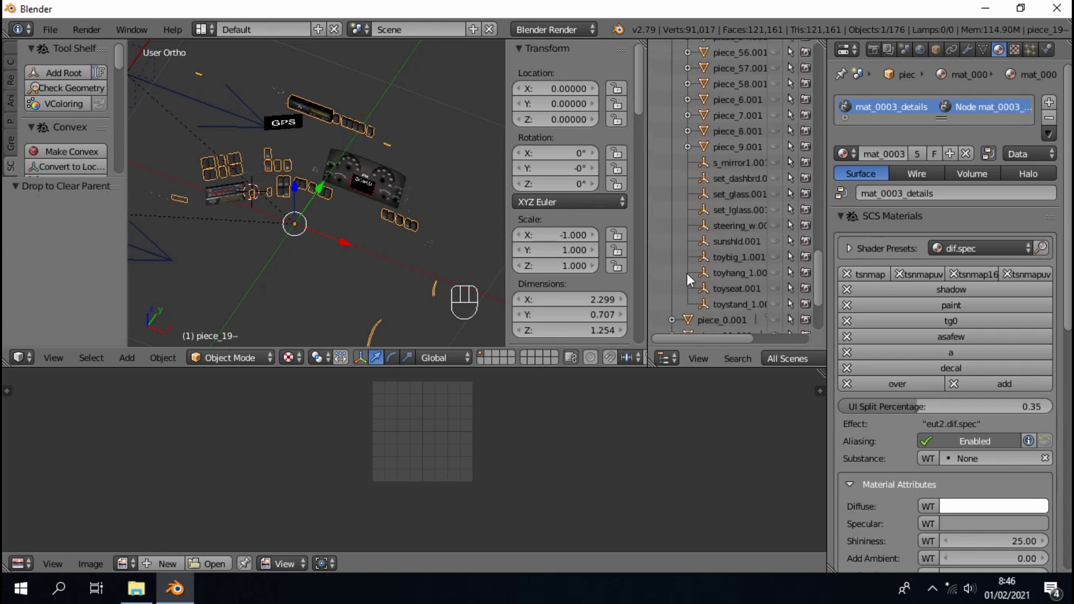
scroll(714, 263, up, 15)
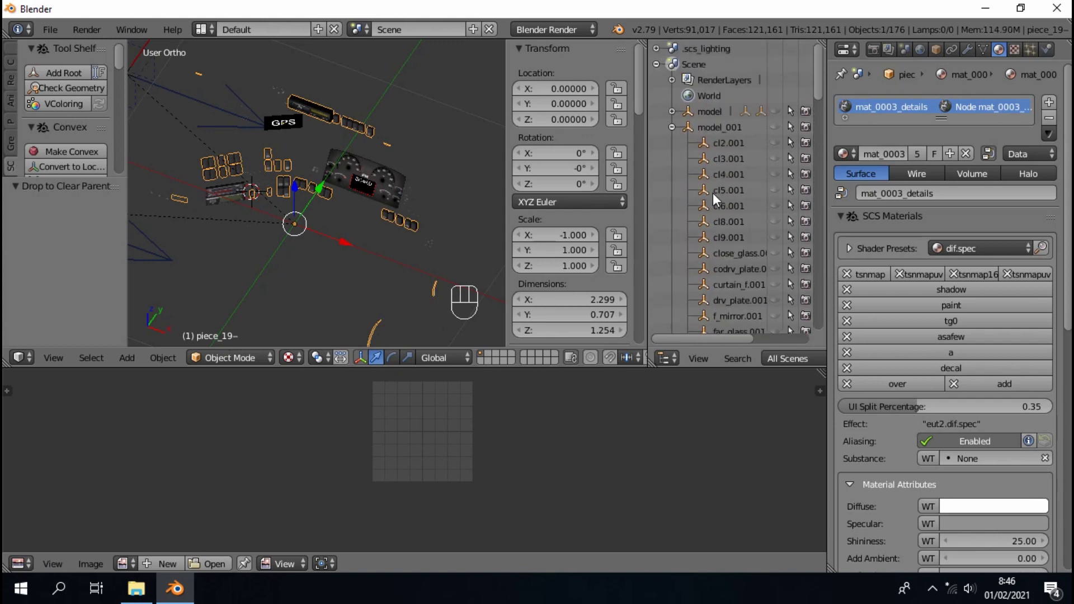
click(677, 128)
- Show piece_0.001 briefly to compare it with the first model's switches and radio, and hide it again
click(693, 144)
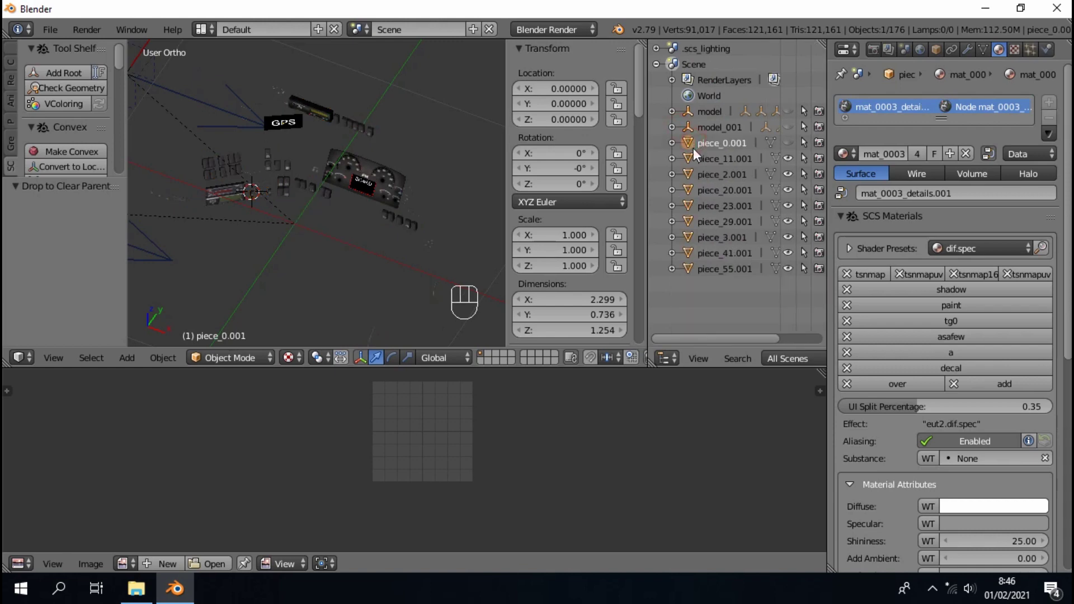
click(787, 143)
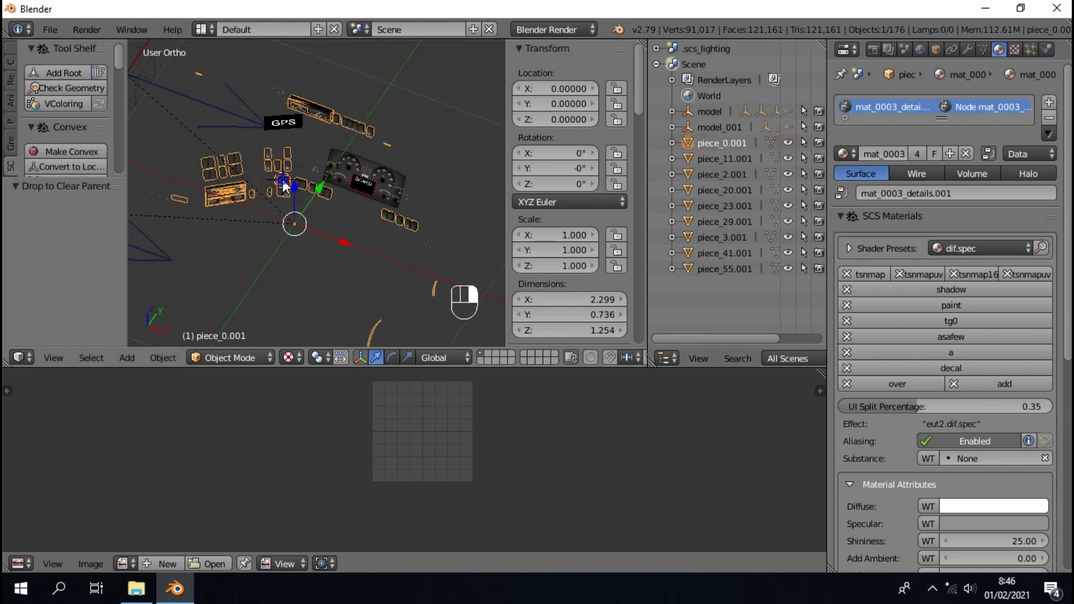
scroll(288, 186, up, 2)
click(789, 143)
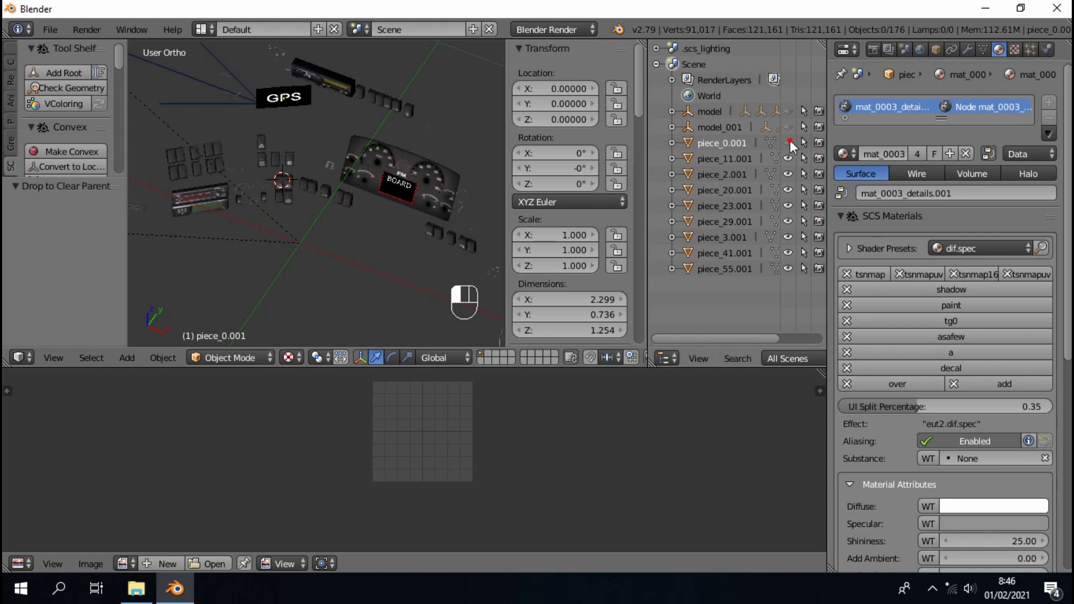
- Select all of piece_11.001's mesh in Edit Mode and examine its decals on the switches near the radio
click(732, 162)
scroll(215, 220, down, 3)
key(Tab)
key(a)
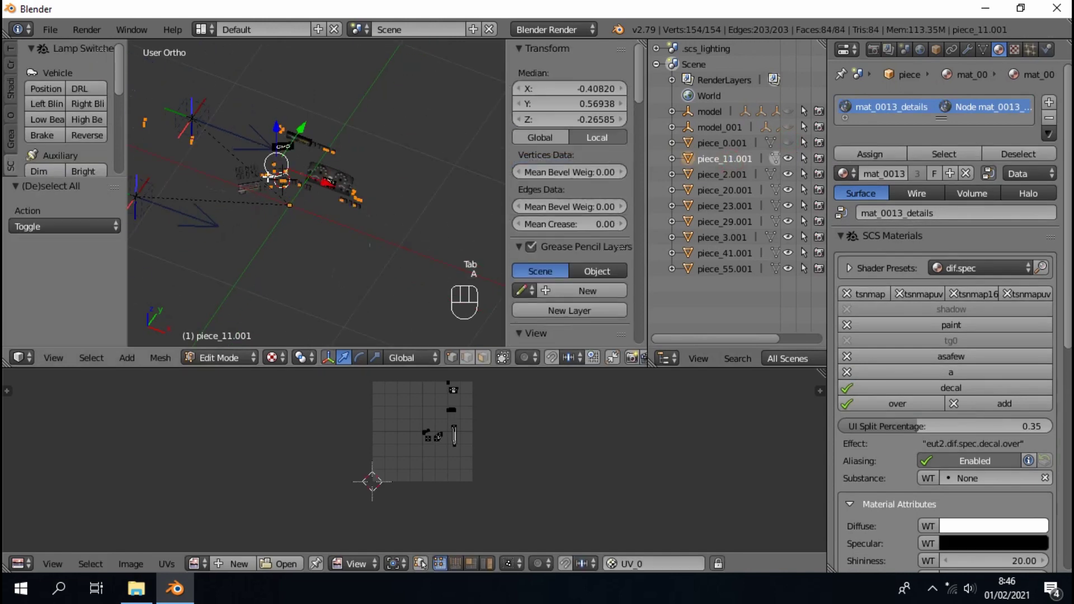
scroll(270, 178, up, 5)
key(Tab)
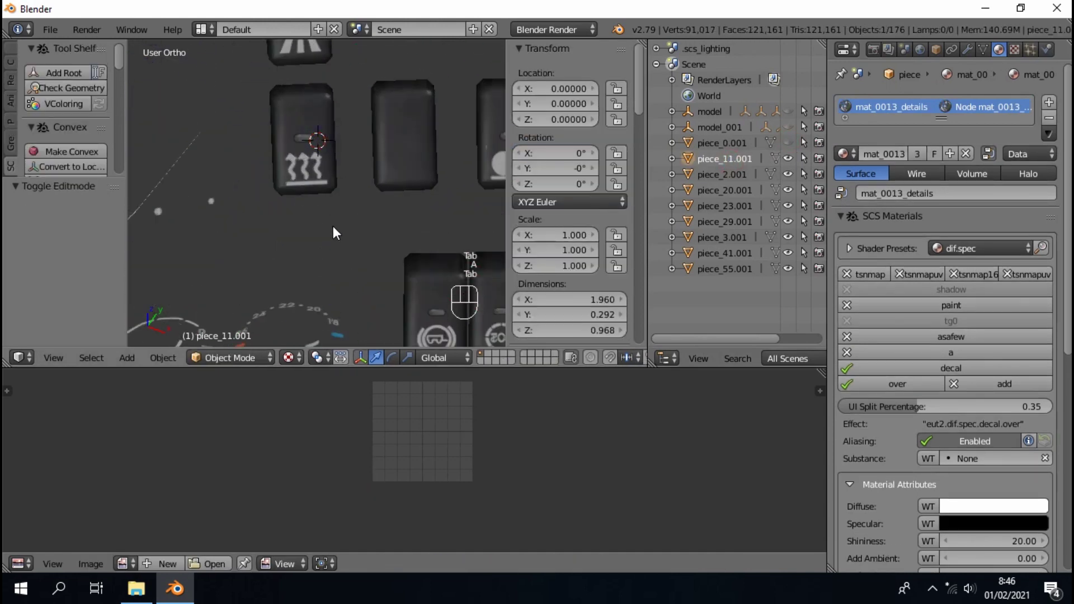
scroll(333, 226, down, 5)
key(Tab)
scroll(311, 246, up, 4)
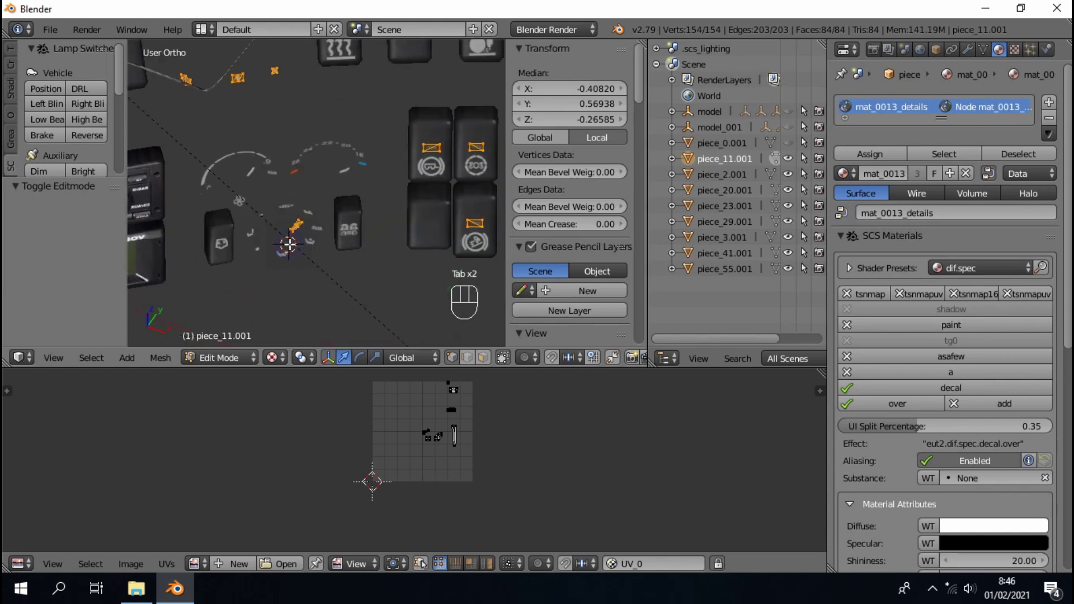
- Compare piece_11.001's decals with the switches around the gauge cluster, toggling between Object and Edit Mode
key(Tab)
scroll(345, 252, down, 4)
scroll(368, 258, down, 1)
key(Tab)
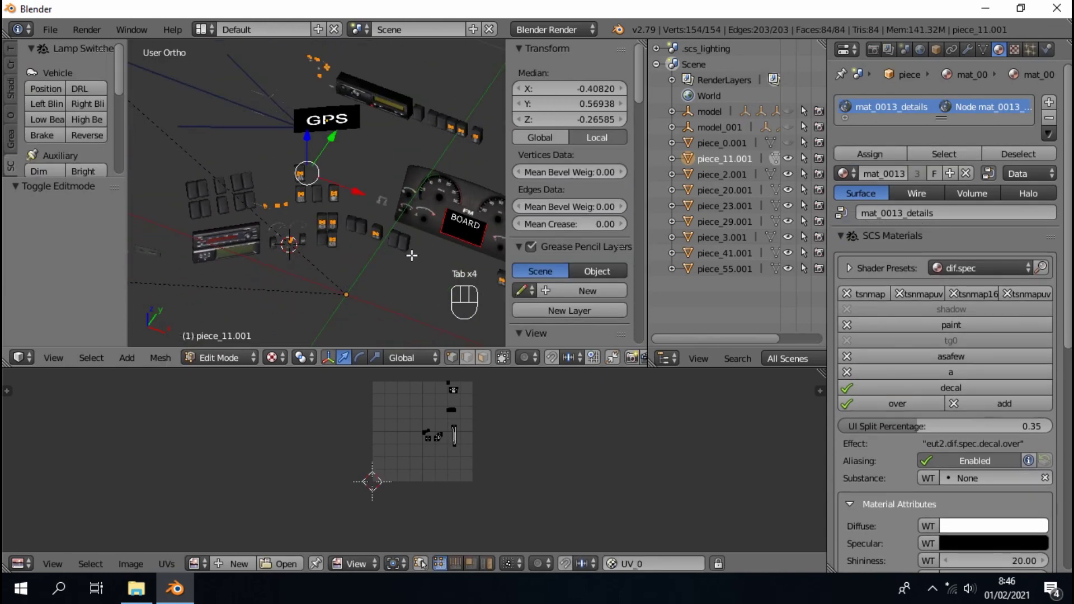
scroll(428, 256, down, 1)
scroll(402, 246, up, 5)
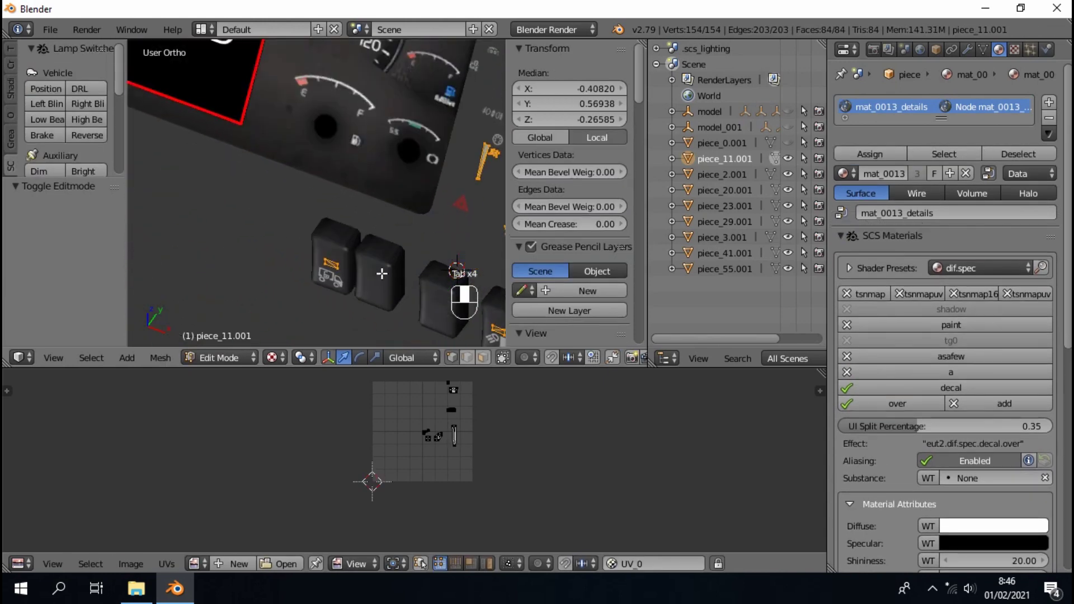
key(Tab)
scroll(403, 254, down, 3)
- Hide piece_11.001, inspect the whole mesh of the BOARD display, piece_2.001, and hide that piece too
click(733, 178)
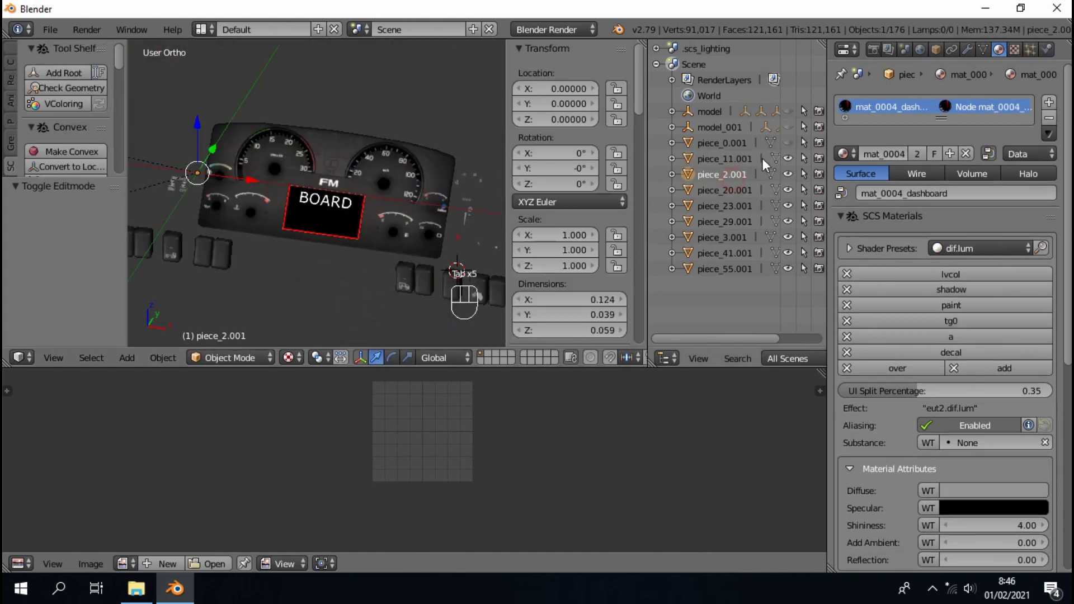
scroll(347, 272, down, 2)
key(Tab)
key(a)
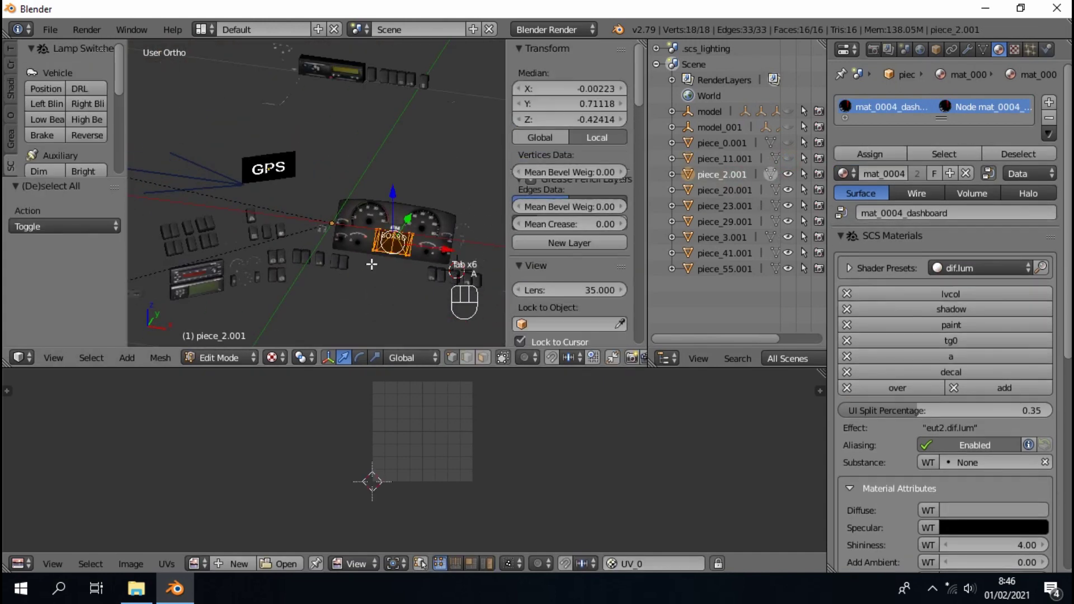
scroll(417, 239, down, 1)
scroll(417, 239, up, 3)
key(Tab)
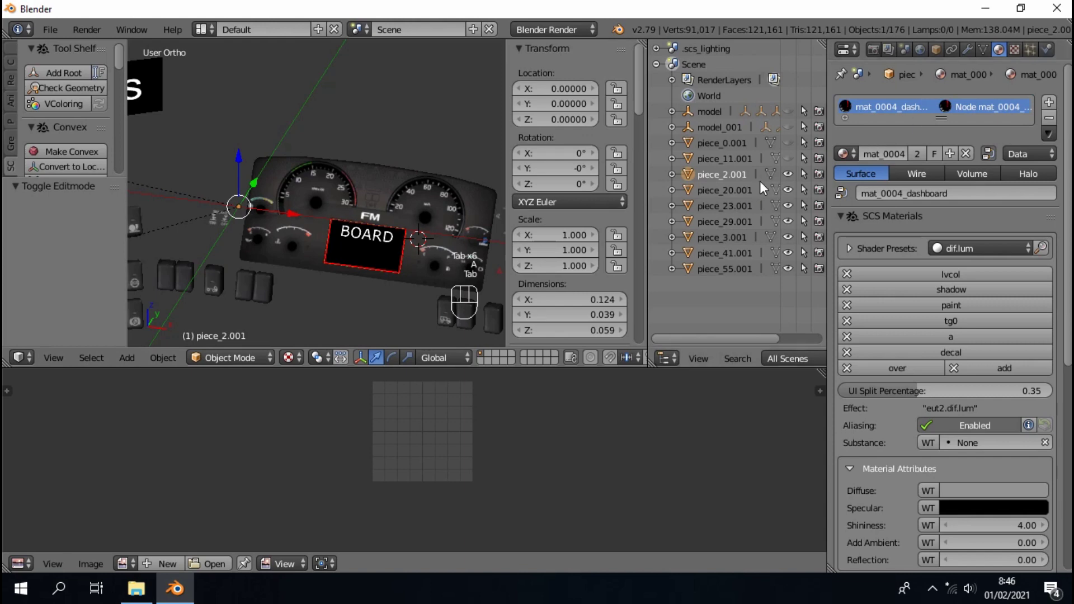
click(786, 177)
- Select all of piece_20.001's mesh in Edit Mode and examine its decals near the radio and switches
click(726, 191)
scroll(408, 270, down, 3)
key(Tab)
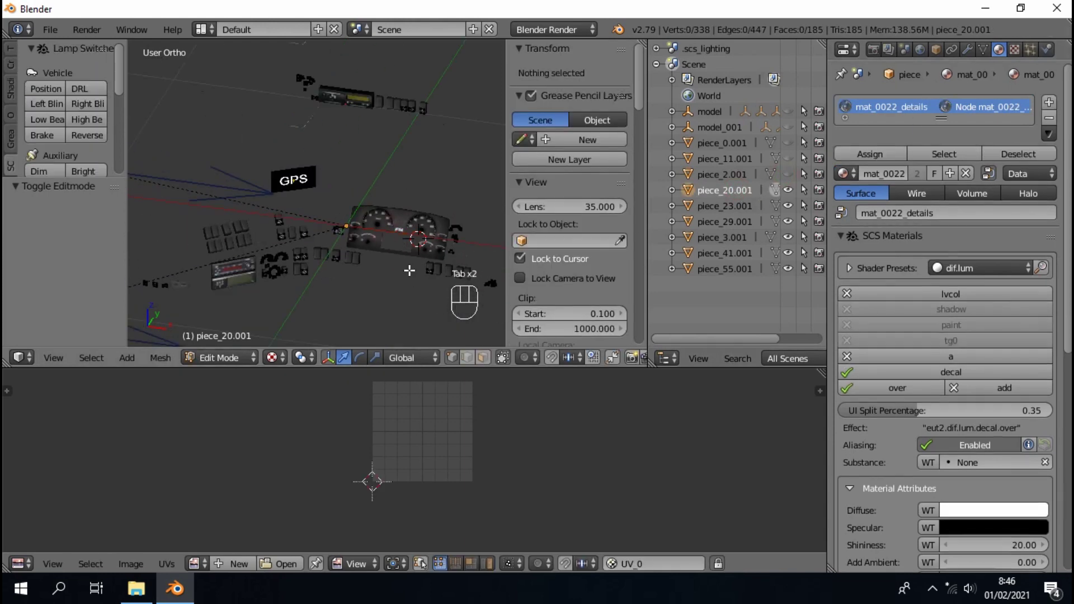
key(a)
scroll(275, 282, up, 5)
key(Tab)
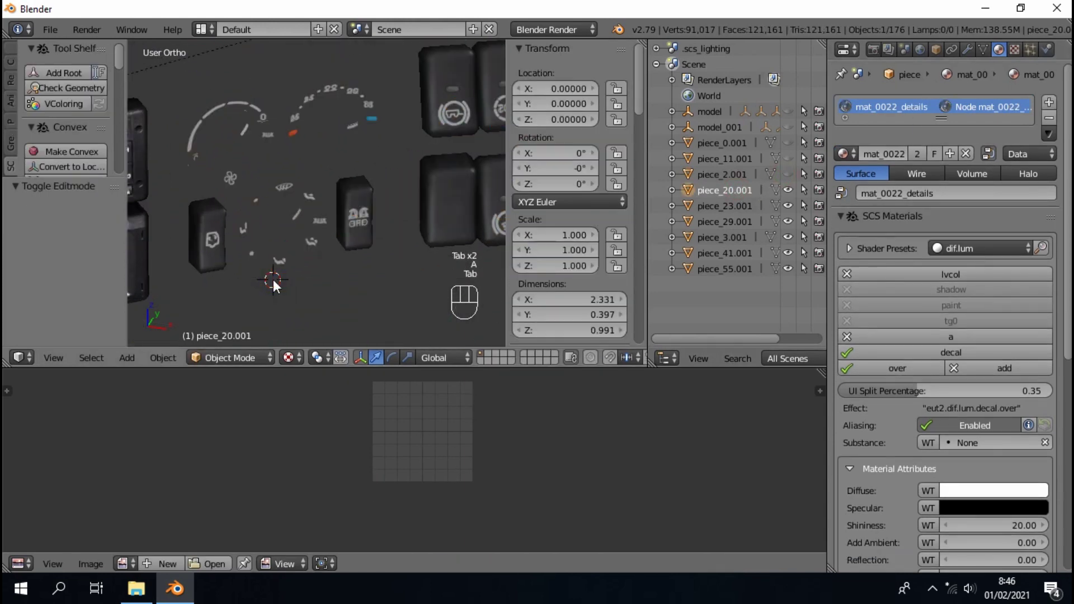
key(Tab)
key(Tab)
- Examine the temperature and fan dial markings up close and check piece_20.001's mesh across the dashboard
click(327, 102)
scroll(341, 168, up, 4)
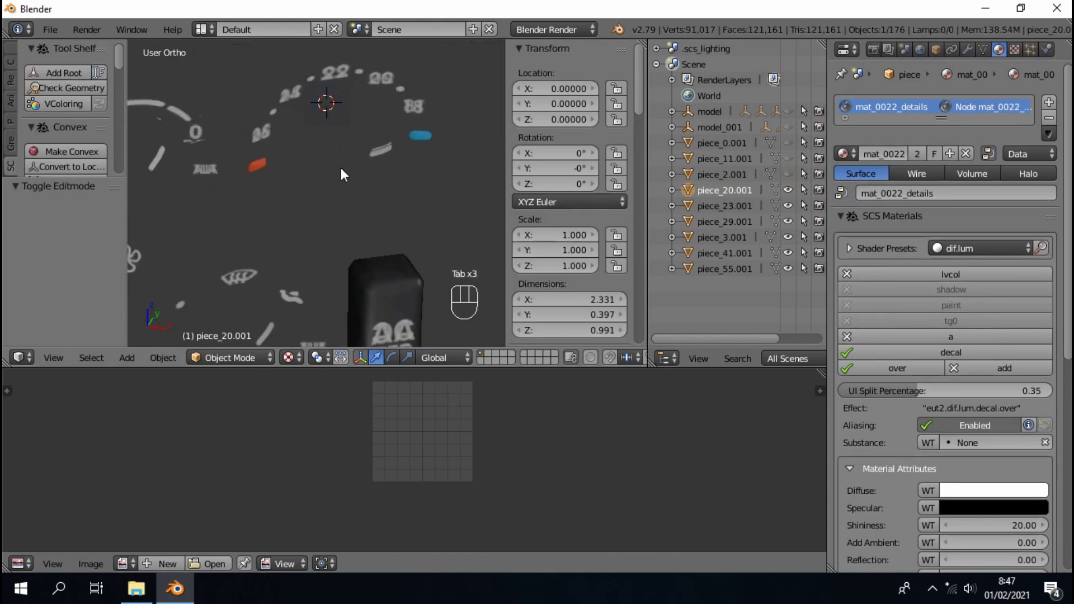
scroll(330, 148, down, 5)
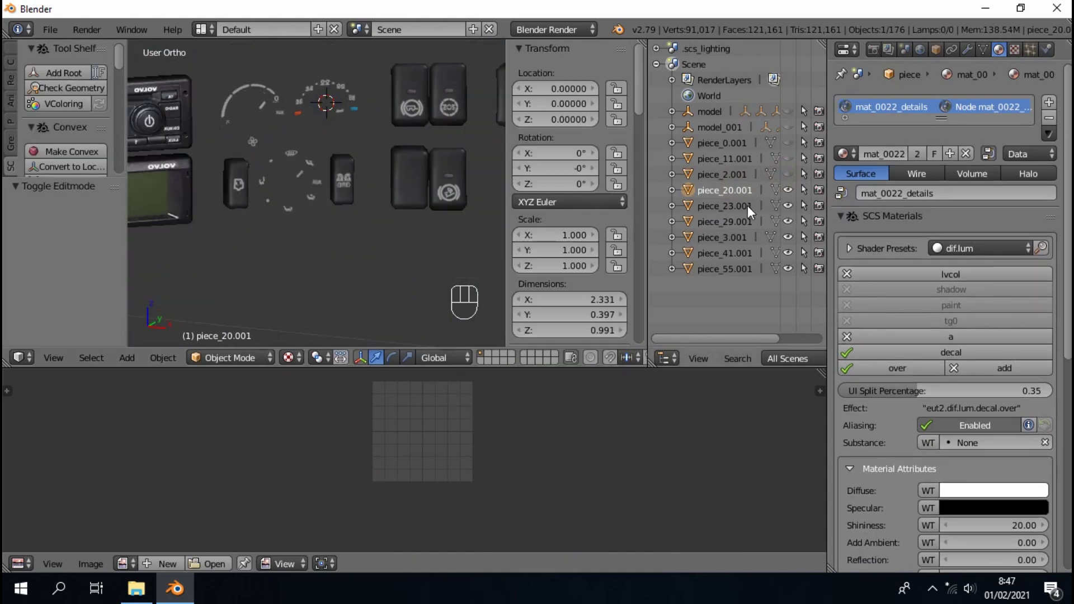
key(Tab)
middle_drag(307, 196, 282, 271)
key(Tab)
- Check the GPS screen piece_23.001, and examine piece_29.001's FH16 badge mesh with its visibility toggled off and on
click(718, 205)
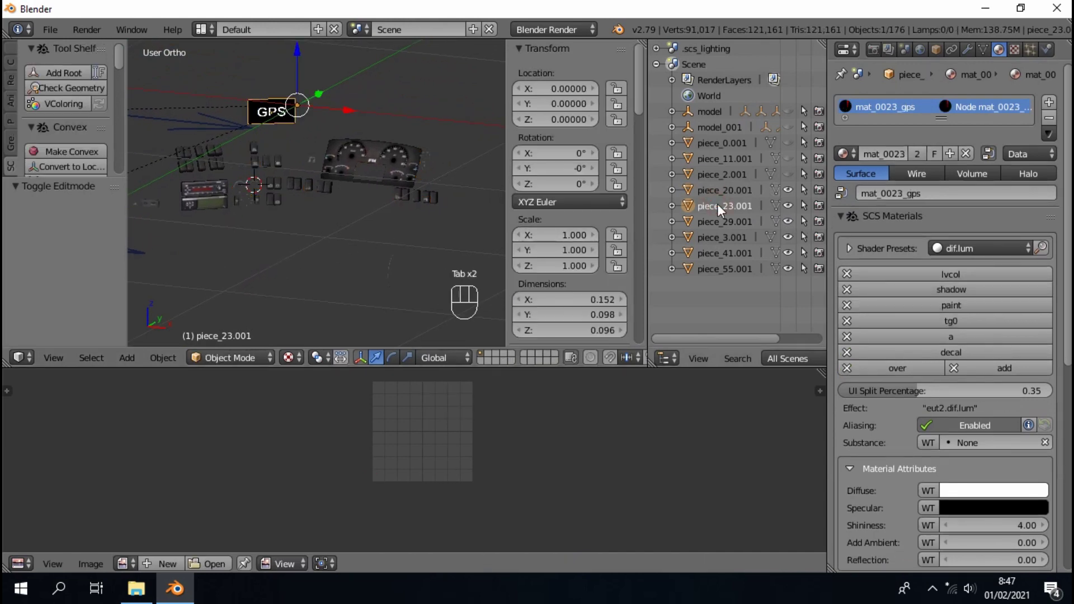
click(728, 218)
key(Tab)
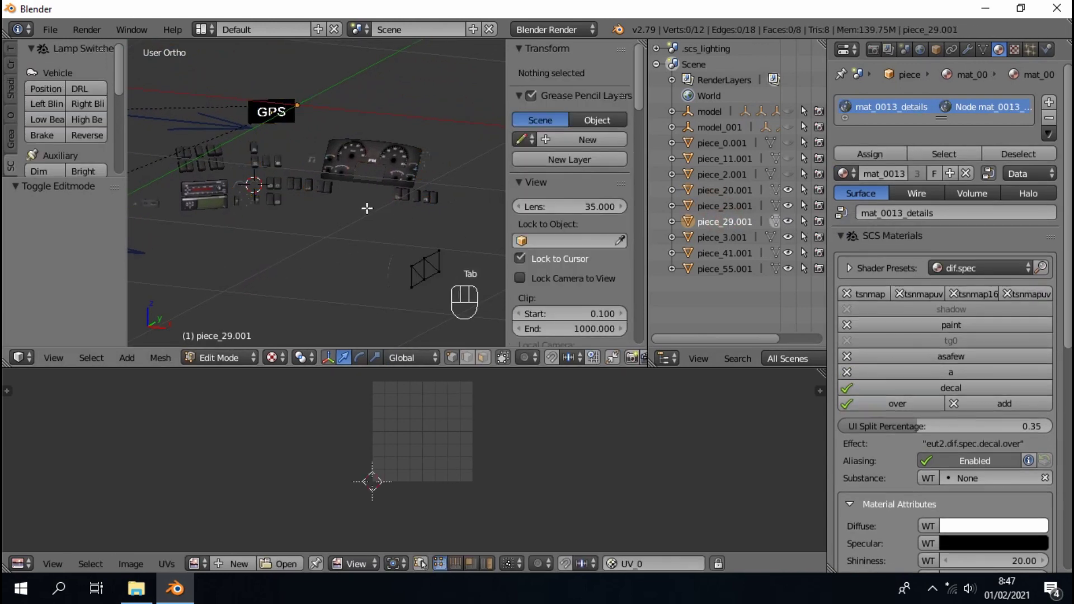
key(a)
middle_drag(361, 208, 451, 240)
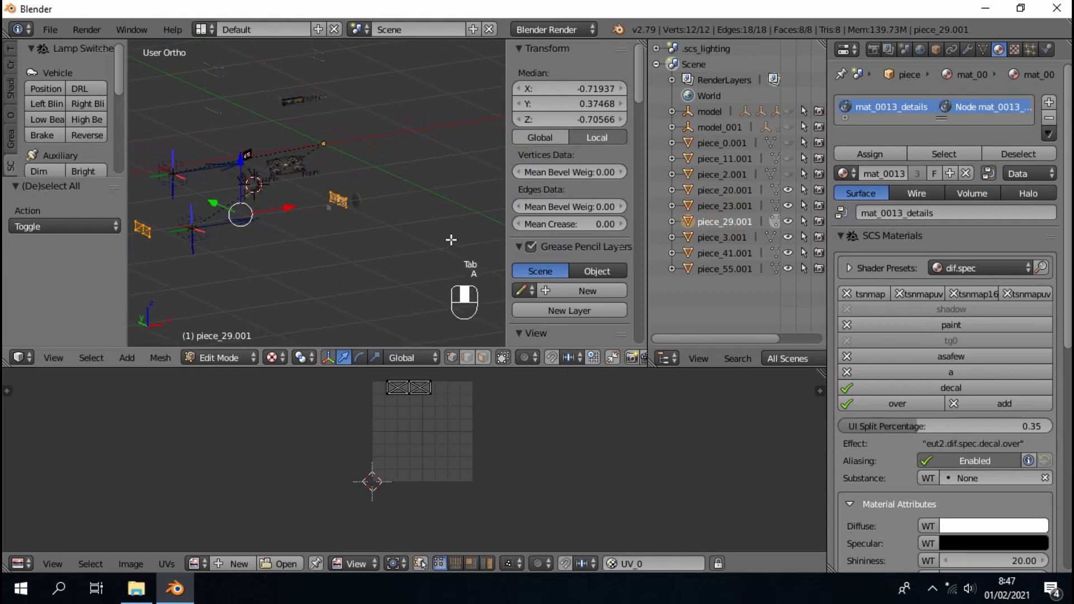
key(KP_Decimal)
key(Tab)
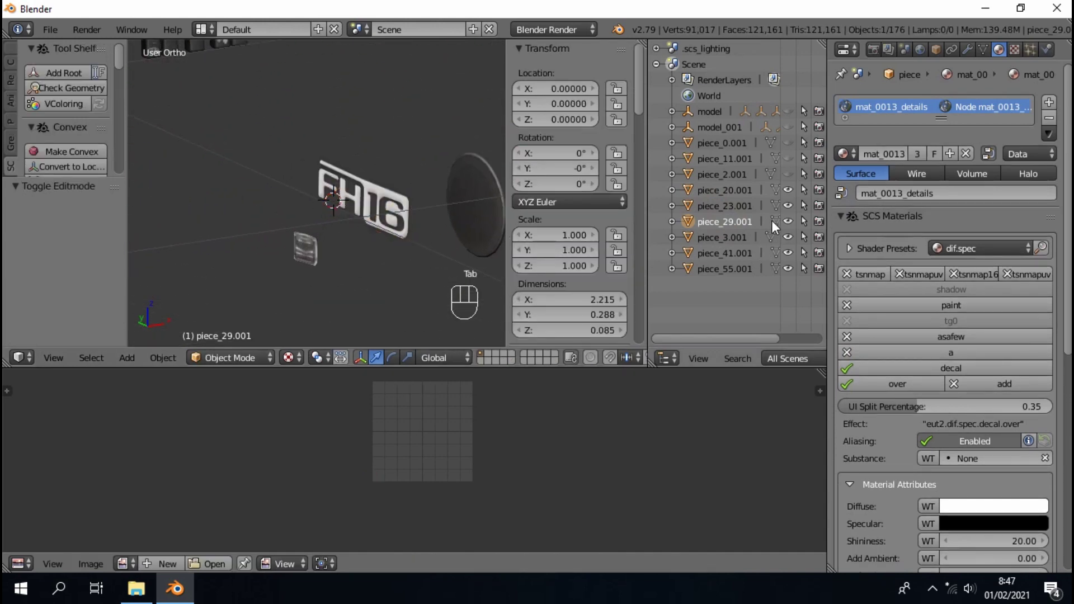
click(787, 221)
click(787, 221)
- Select piece_3.001 and examine the second model's gauge cluster
click(734, 240)
key(KP_Decimal)
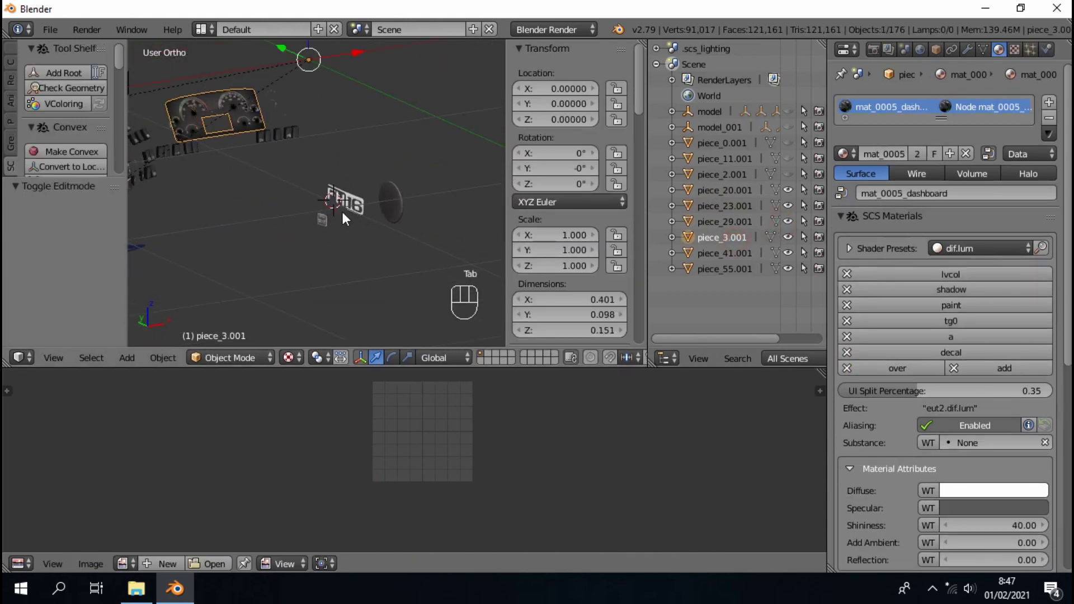
scroll(313, 162, up, 8)
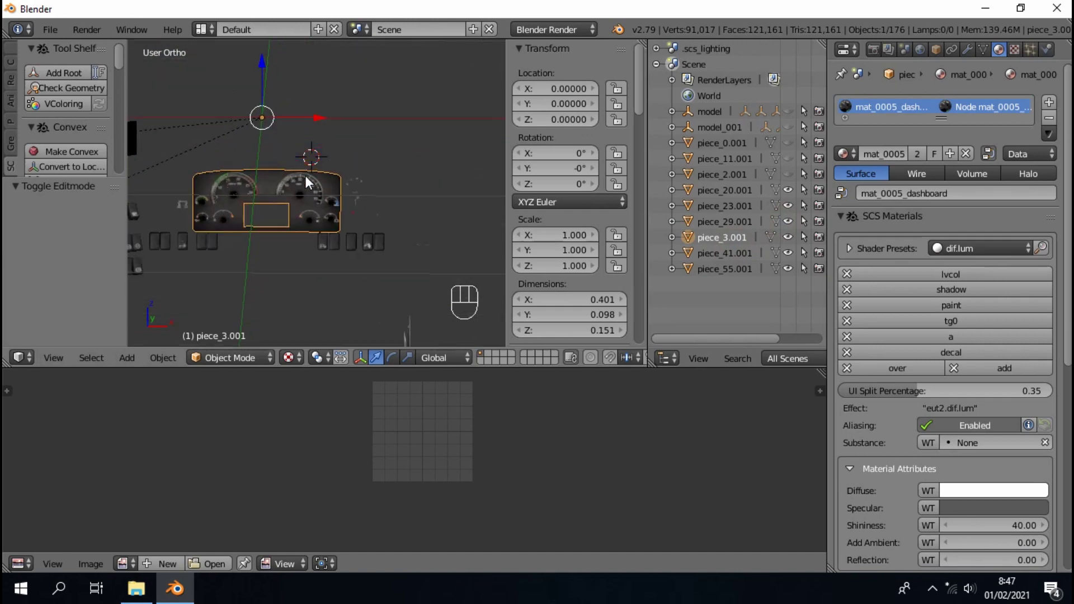
- Select all of piece_41.001's mesh in Edit Mode and examine where its overhead parts sit
click(725, 253)
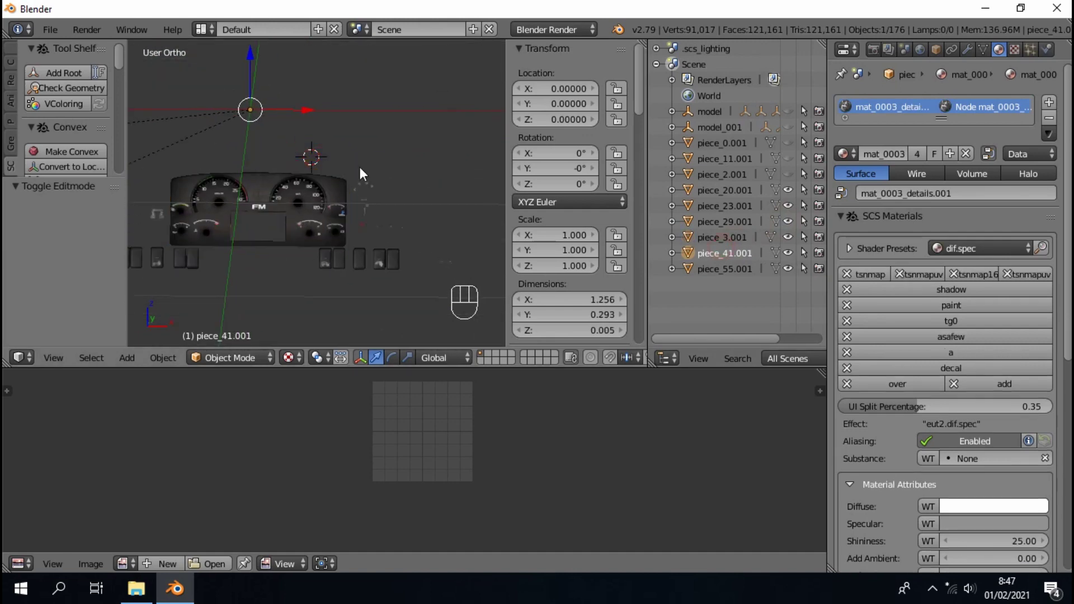
scroll(358, 167, down, 5)
middle_drag(350, 173, 297, 175)
key(Tab)
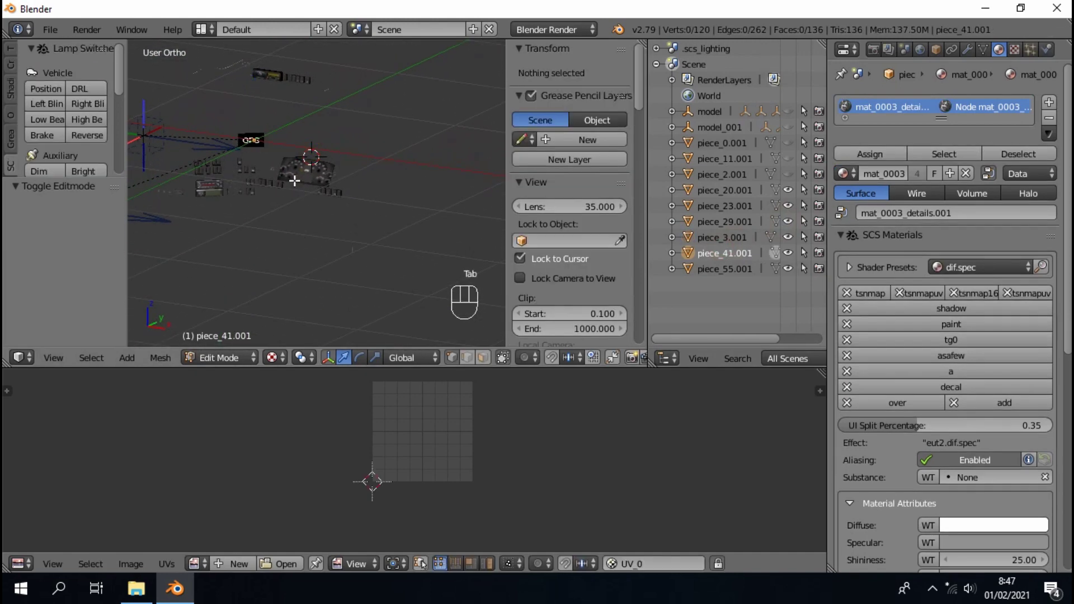
key(a)
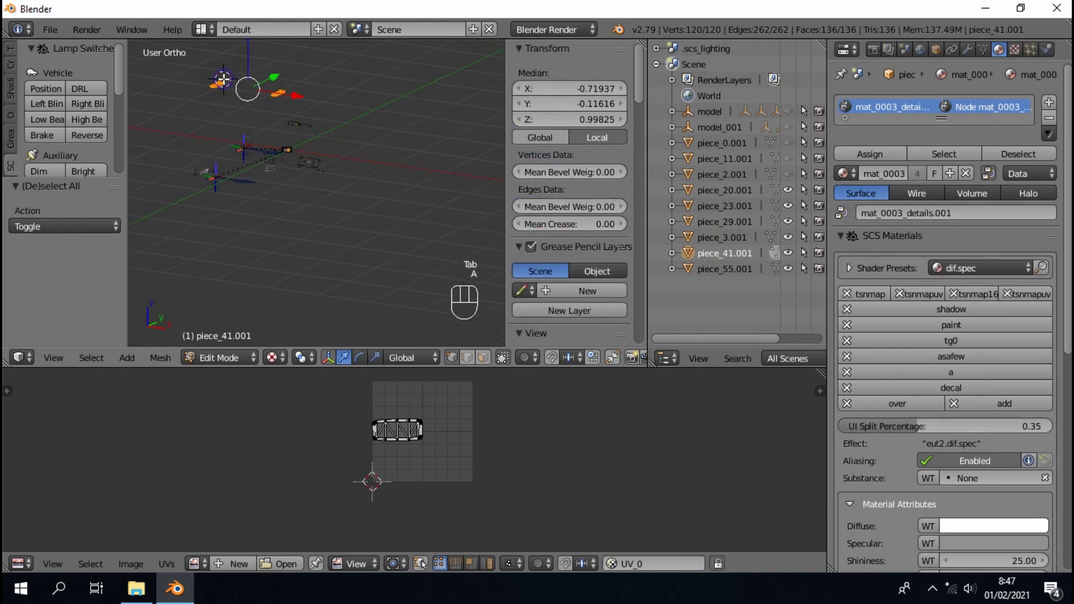
middle_drag(223, 80, 289, 73)
key(Tab)
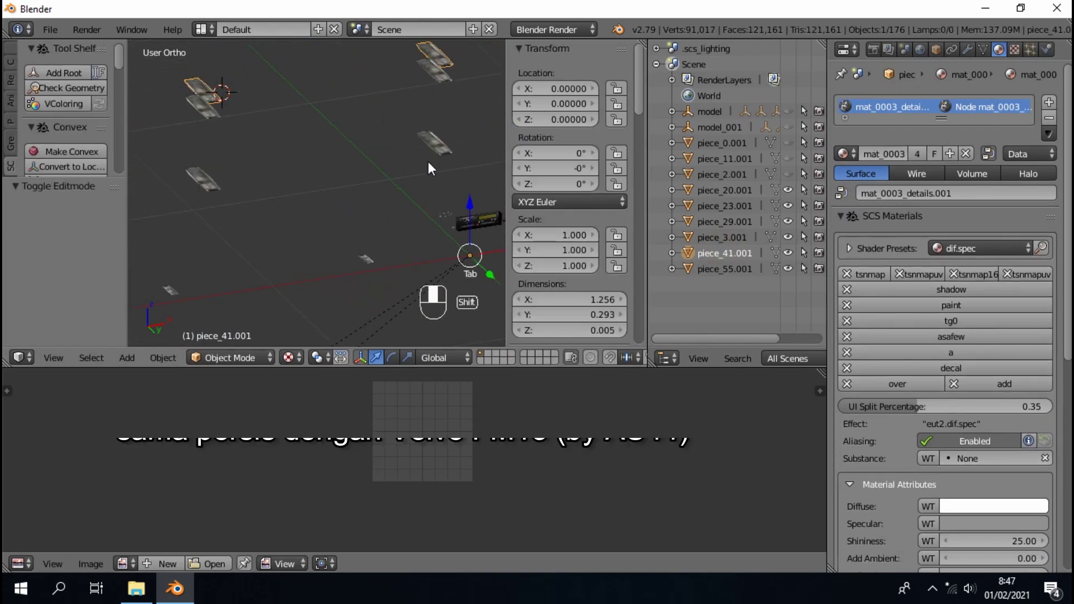
- Toggle piece_41.001's visibility off and on to compare it with the first model's overhead parts
shift+middle_drag(428, 168, 417, 222)
click(788, 252)
click(788, 253)
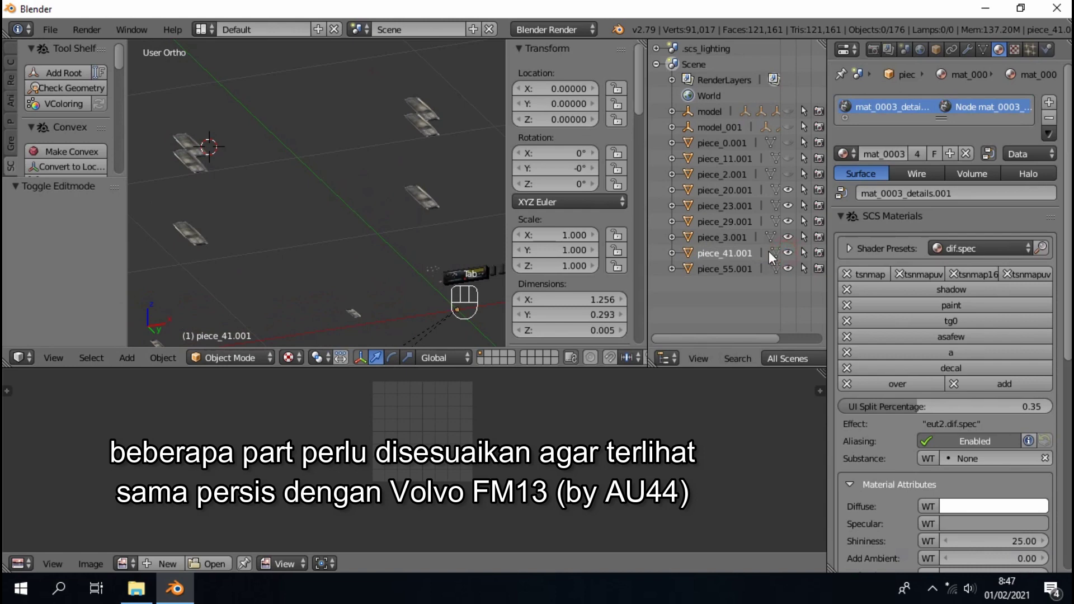
- Move piece_41.001's mesh down about 0.082 along Z in Edit Mode to line up with the first model's lower overhead parts
middle_drag(443, 168, 419, 108)
right_click(433, 114)
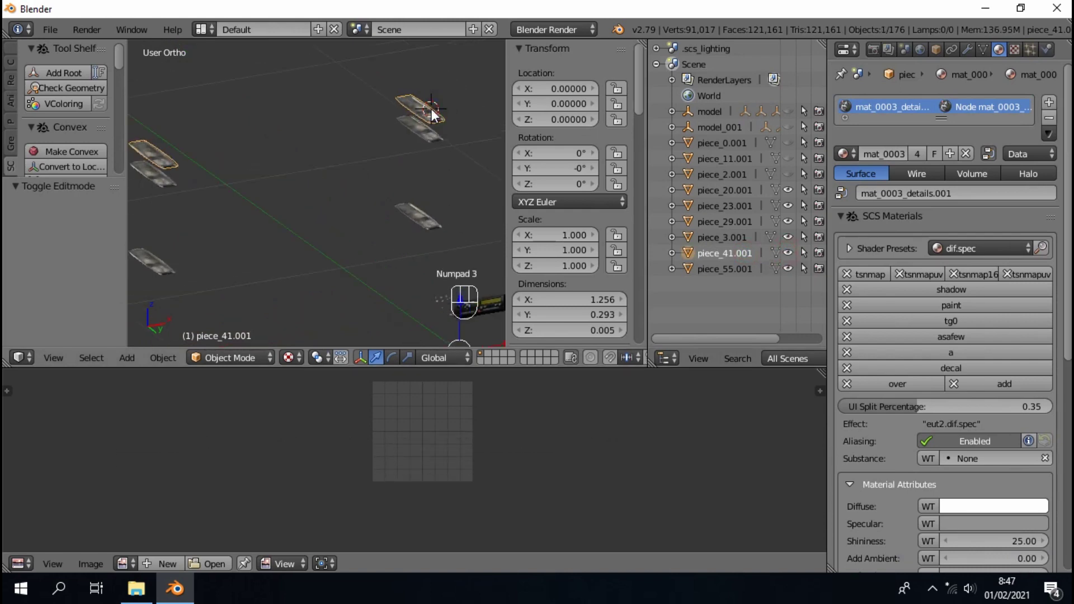
key(KP_3)
scroll(405, 186, down, 3)
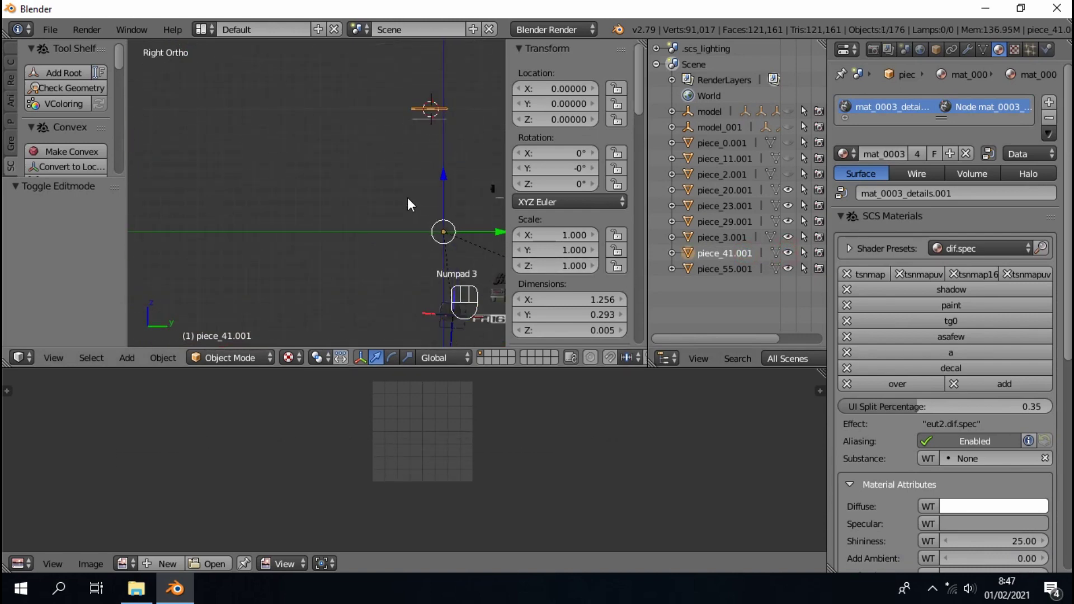
key(Tab)
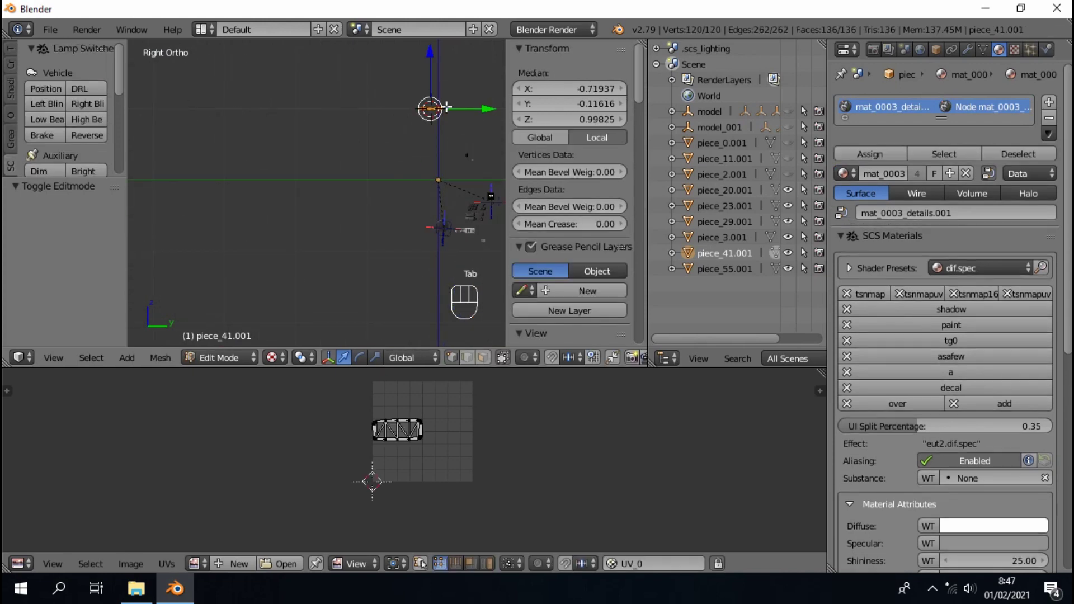
scroll(442, 111, up, 2)
scroll(442, 110, up, 1)
key(z)
scroll(388, 132, up, 1)
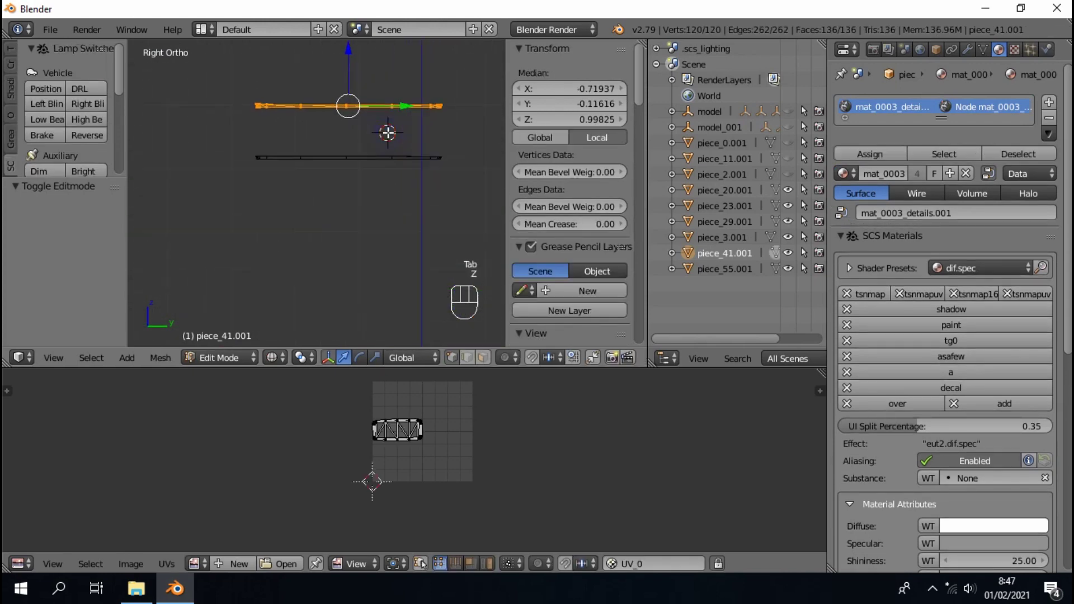
key(g)
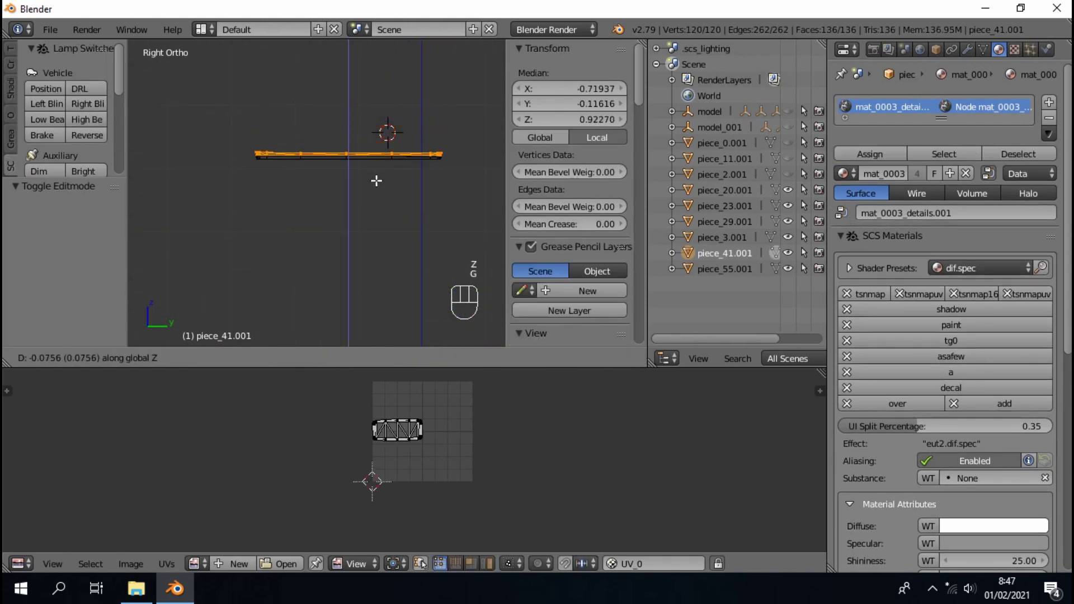
click(376, 184)
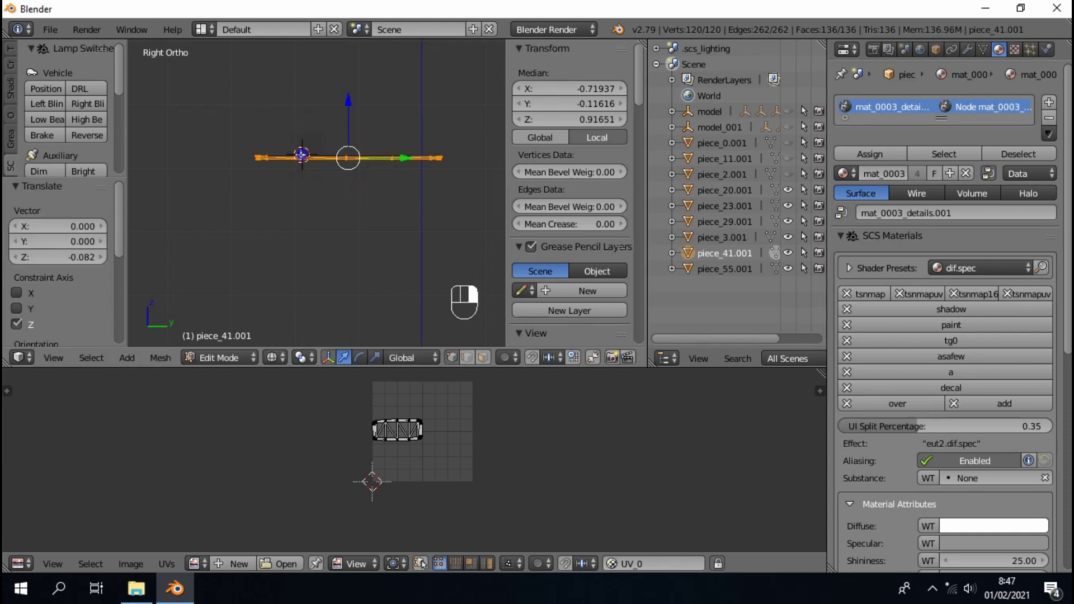
- Fine-tune piece_41.001's mesh upward by 0.000167 along Z to align its top edge, and return to Object Mode
scroll(302, 154, up, 8)
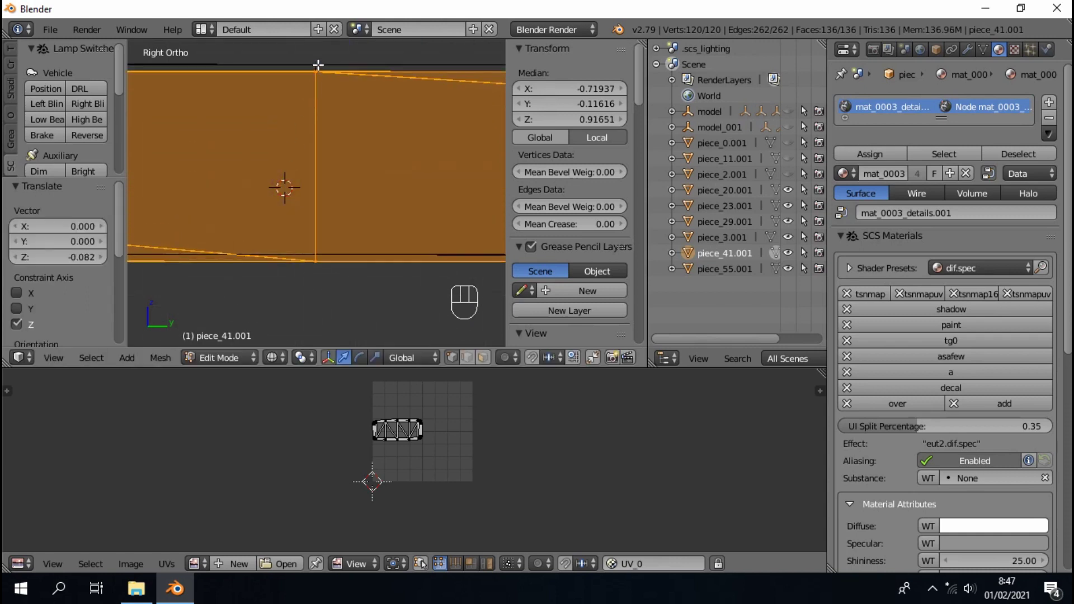
click(318, 65)
shift+middle_drag(307, 83, 294, 129)
key(g)
key(z)
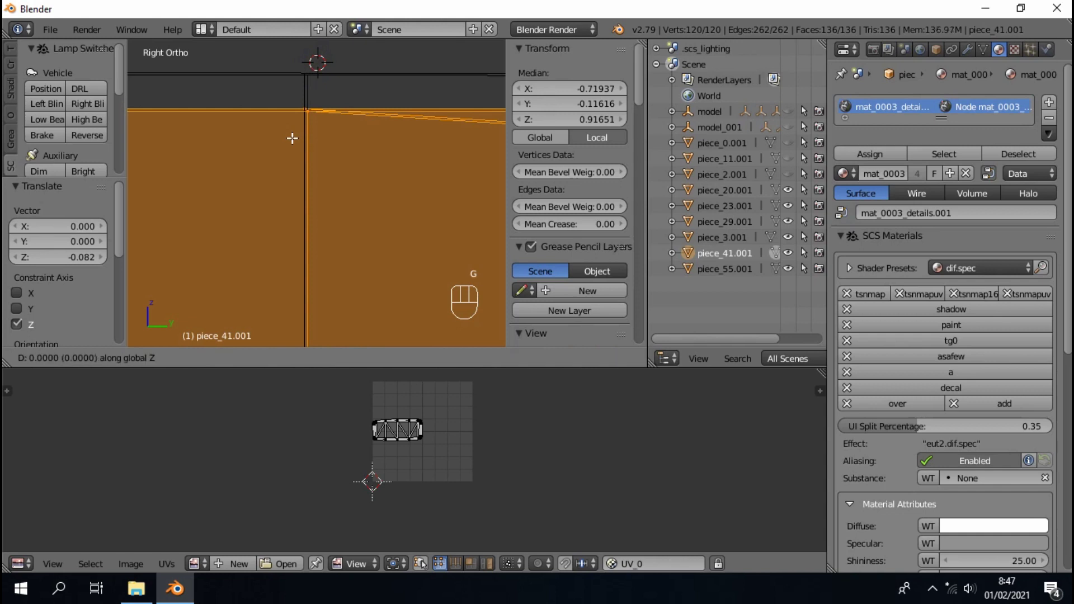
click(296, 101)
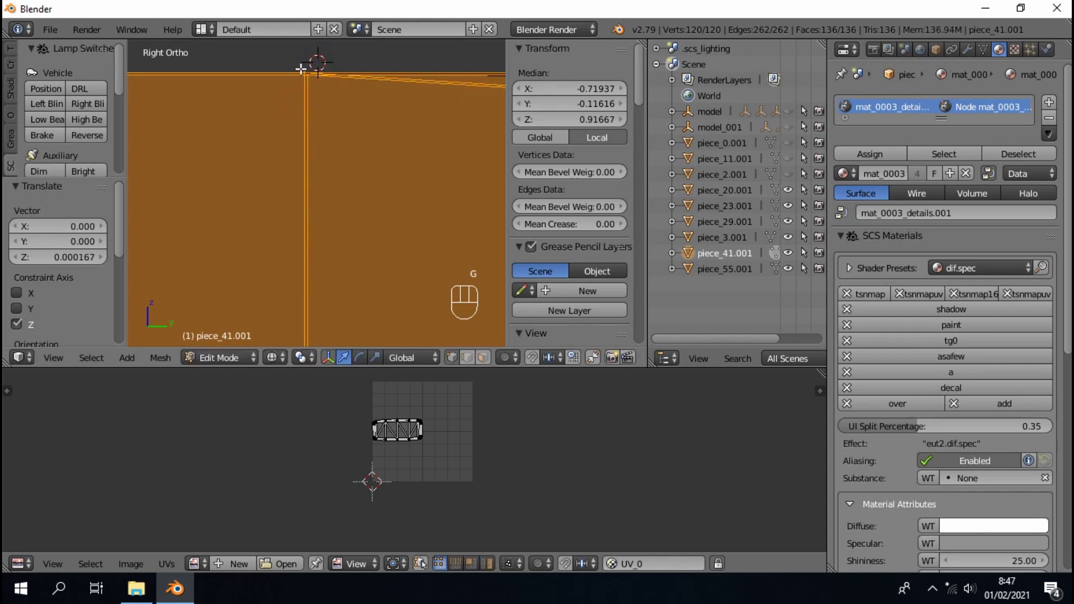
scroll(331, 237, down, 8)
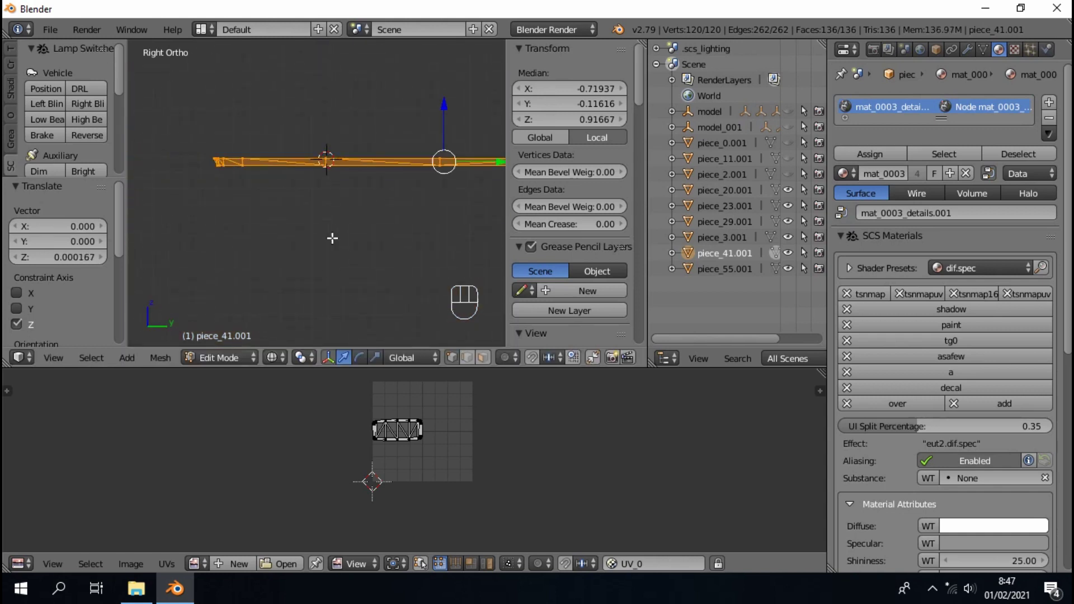
middle_drag(331, 238, 410, 265)
key(Tab)
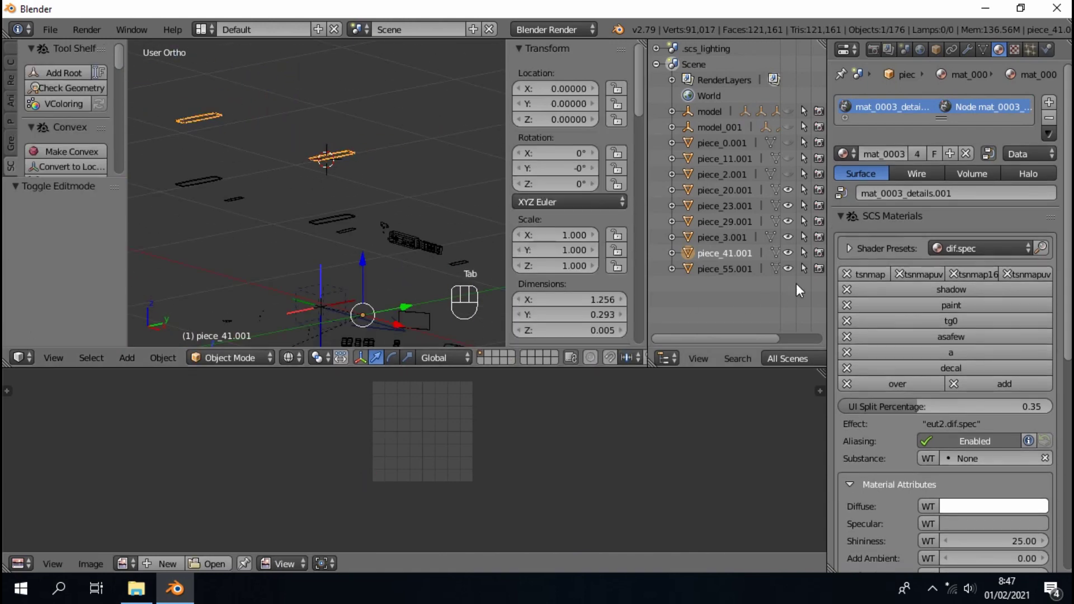
- Toggle piece_55.001's visibility and compare its height with the first model's overhead parts from the side
click(742, 270)
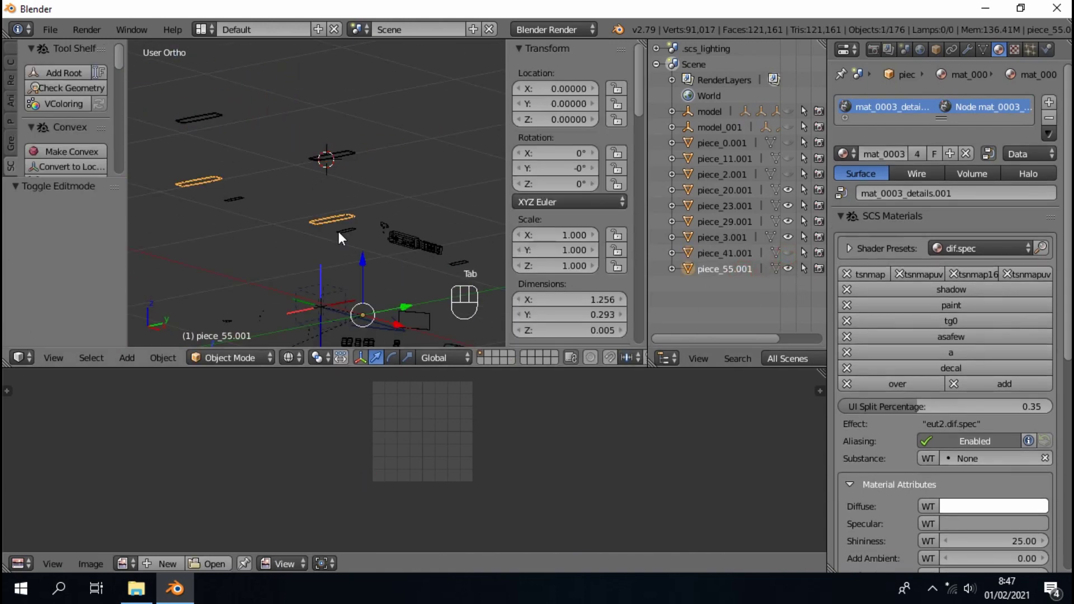
click(789, 269)
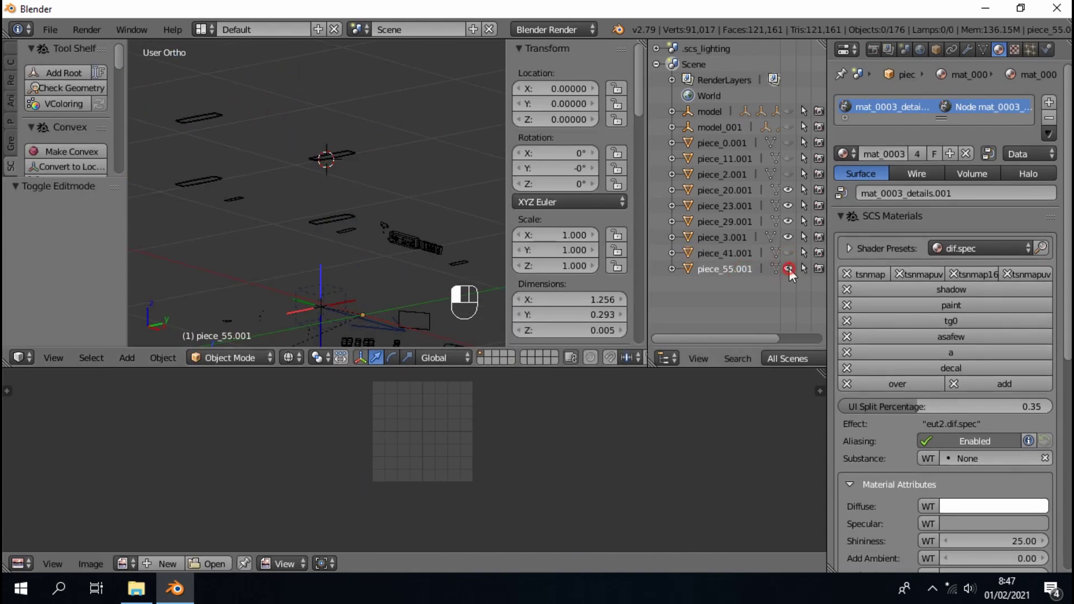
click(738, 273)
key(KP_3)
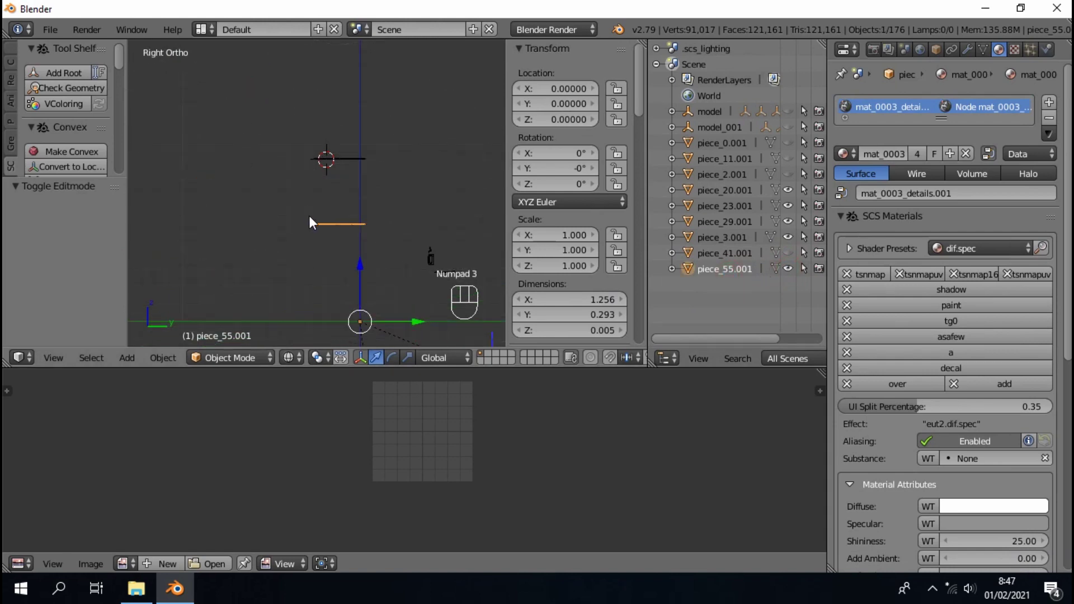
scroll(331, 228, up, 4)
click(788, 269)
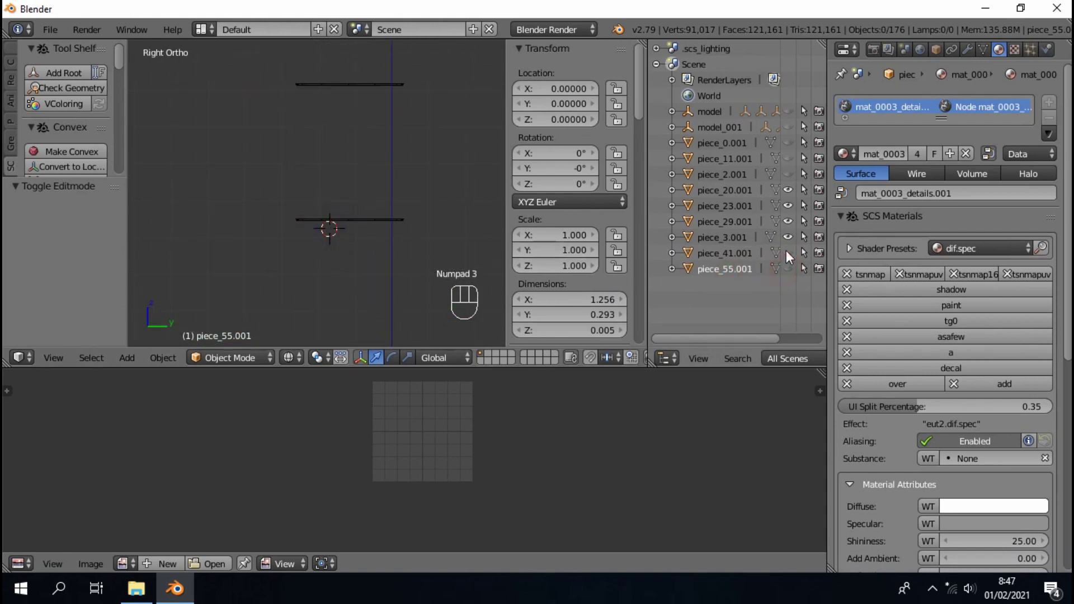
- Reveal piece_41.001 and piece_55.001 and examine their overhead placement against the whole interior
click(745, 255)
click(784, 270)
click(757, 268)
scroll(261, 249, down, 8)
middle_drag(261, 249, 524, 308)
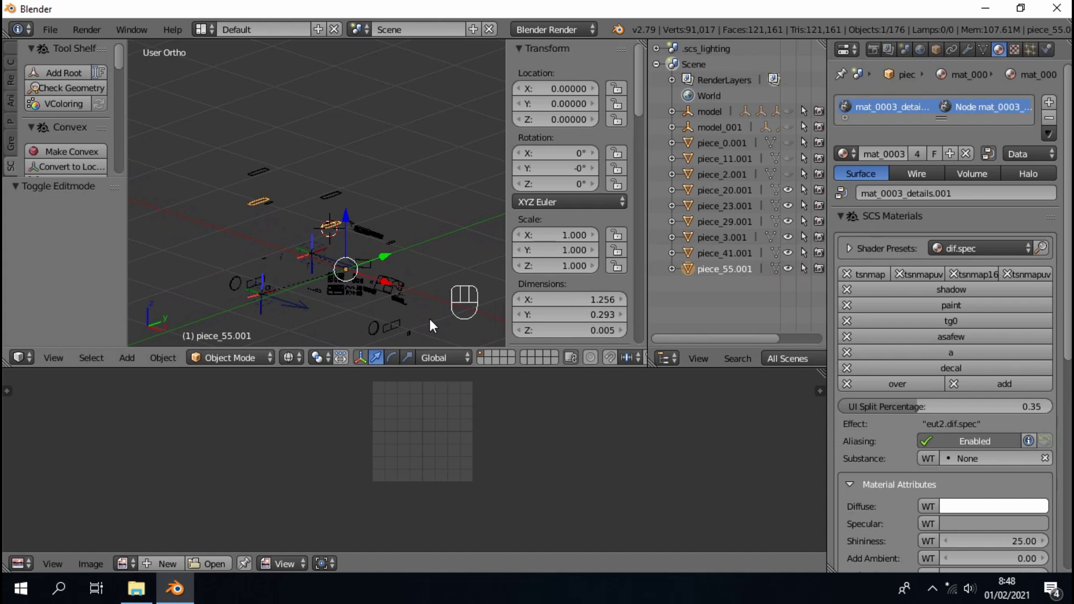
middle_drag(430, 318, 391, 274)
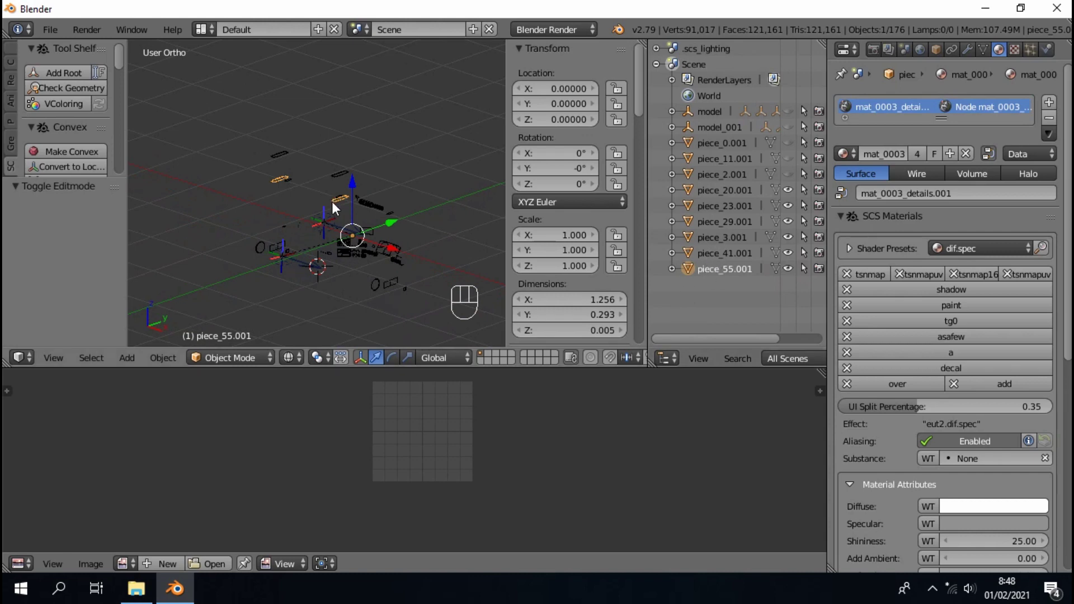
- Hide piece_41.001 and piece_55.001, check the SCS part of the first model's lower overhead piece, and delete that piece
scroll(336, 211, up, 3)
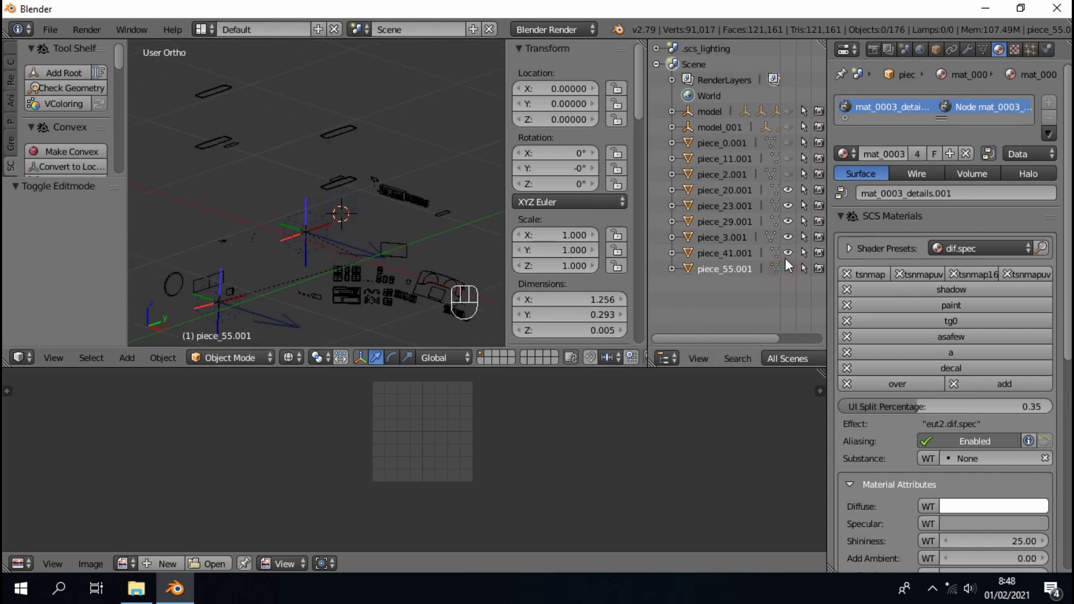
right_click(344, 188)
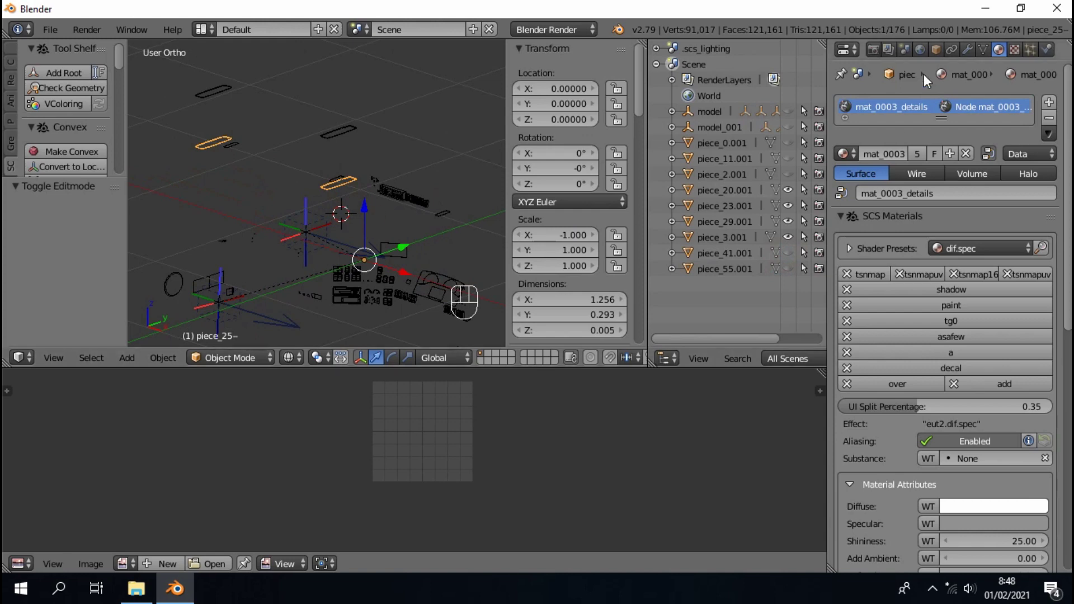
click(933, 48)
scroll(949, 353, down, 6)
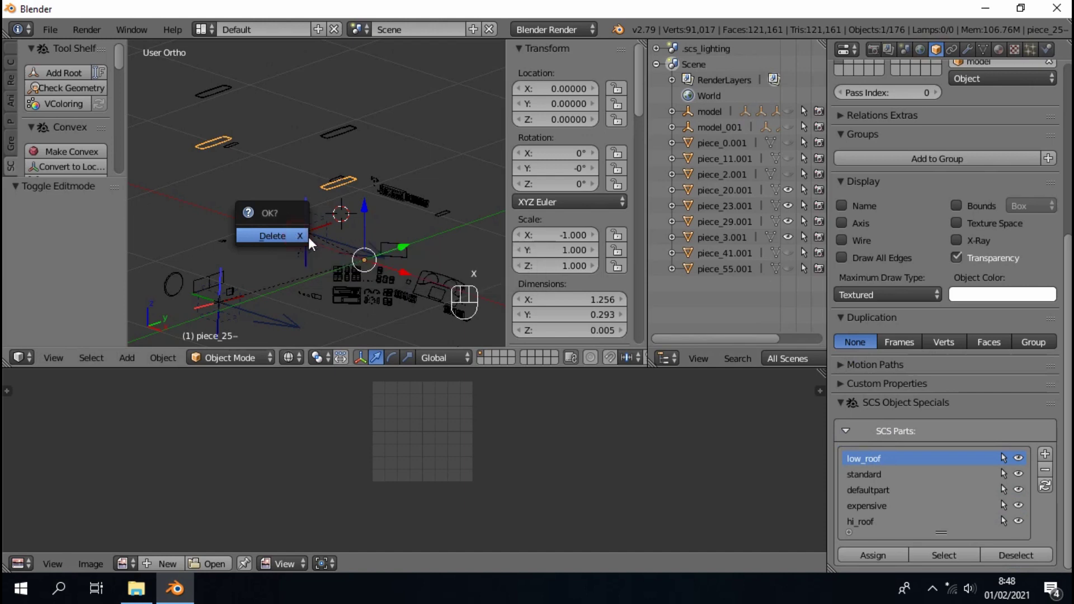
click(306, 236)
- Reveal piece_55.001 and parent it to the model root in the outliner
click(723, 269)
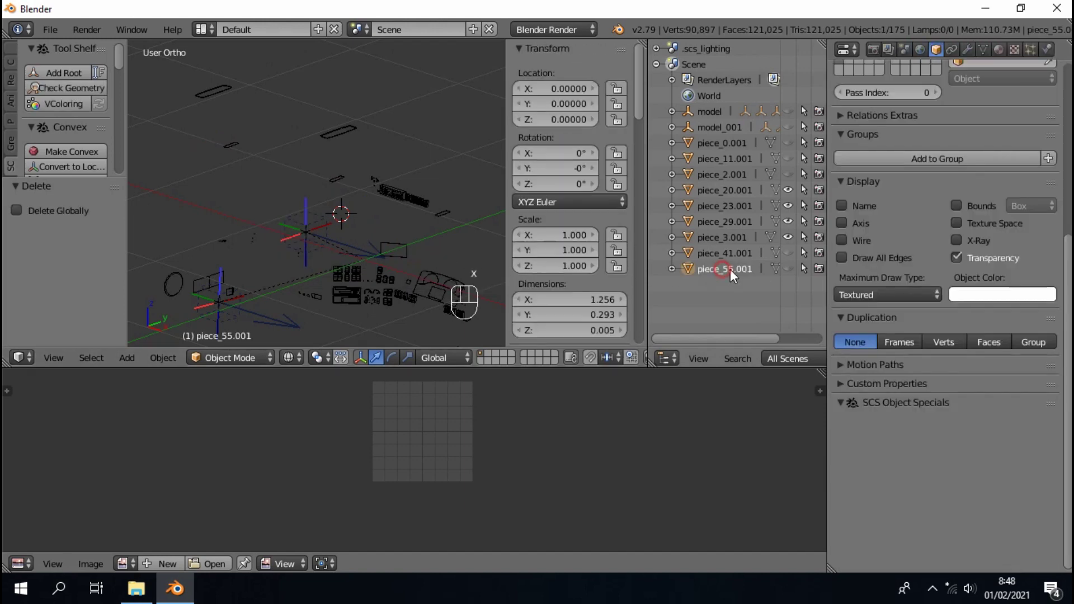
click(786, 269)
drag(691, 269, 688, 116)
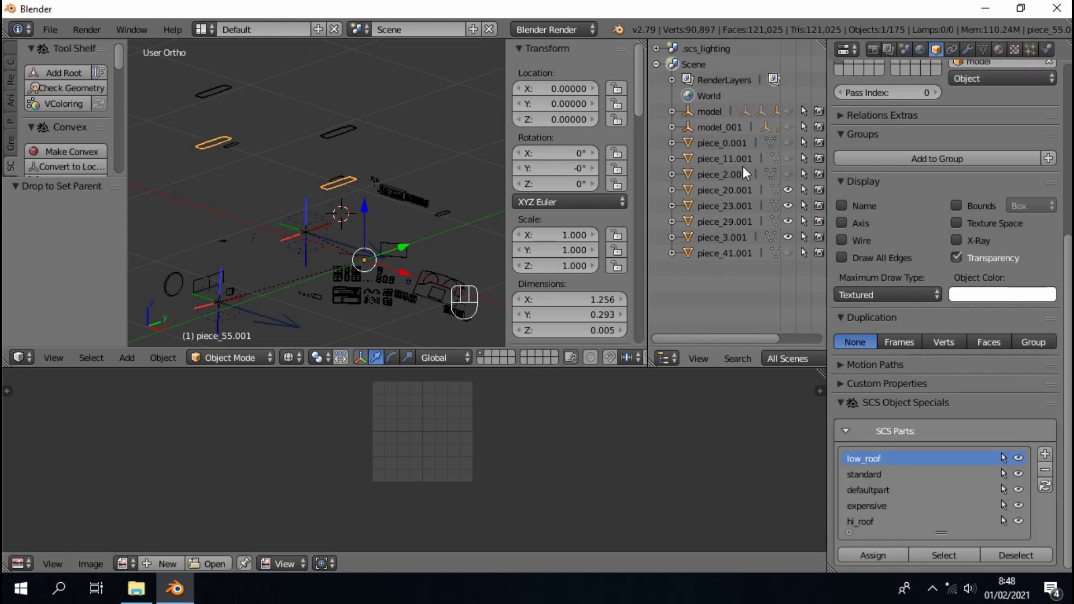
- Compare piece_41.001 with the first model's upper overhead piece, and check that piece's SCS part assignment
click(713, 252)
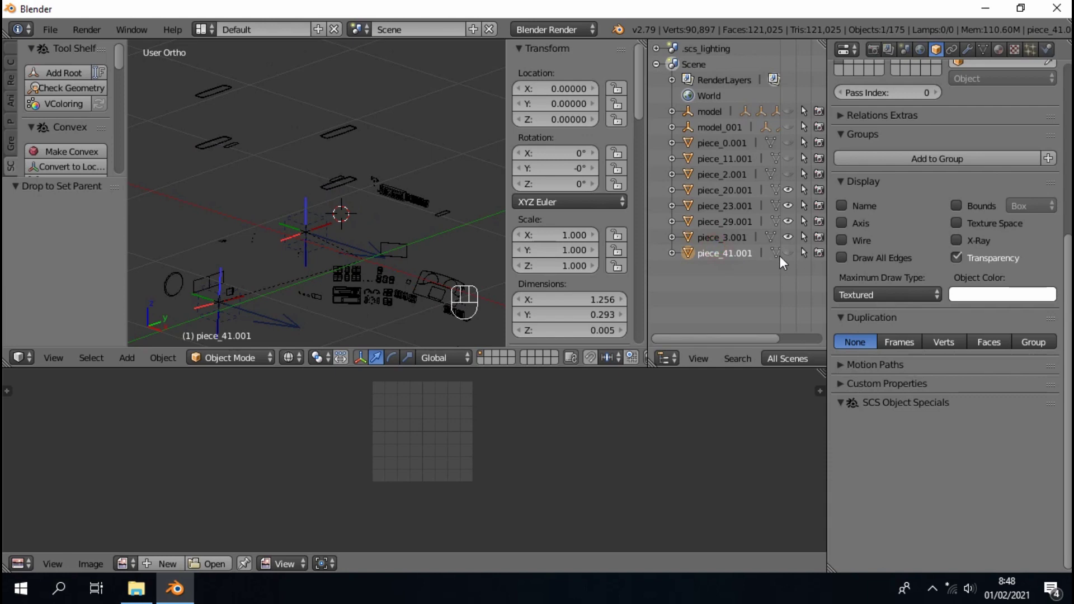
click(787, 253)
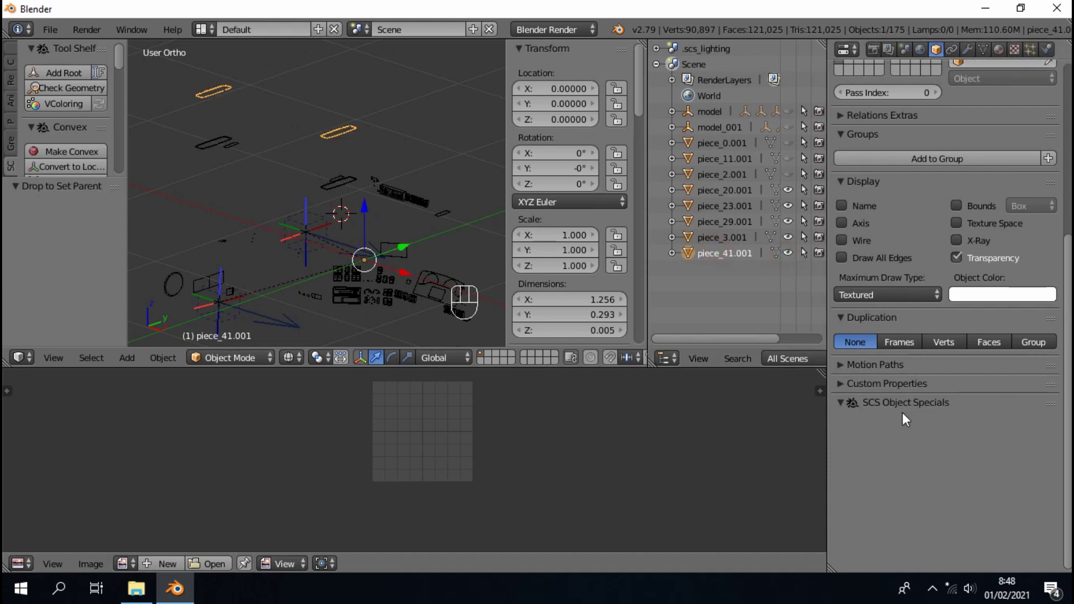
scroll(902, 406, up, 6)
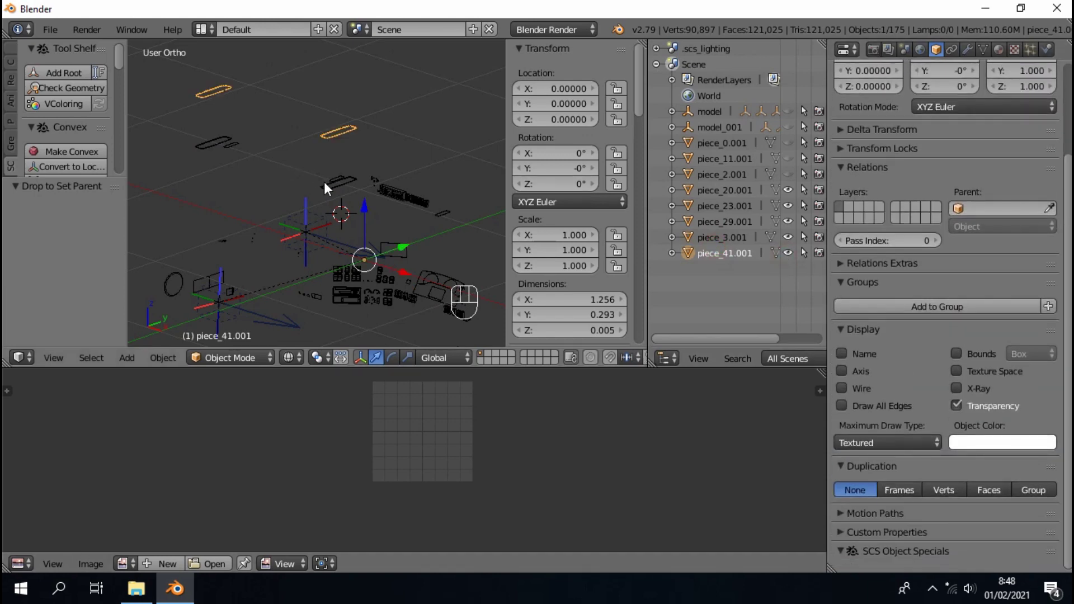
click(788, 253)
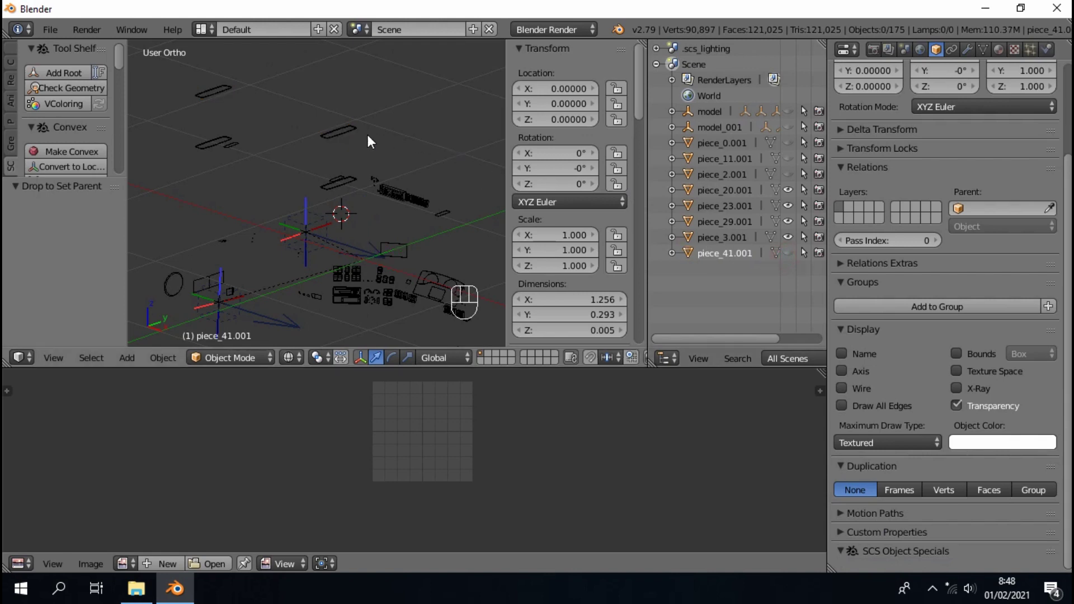
click(343, 136)
scroll(939, 316, down, 5)
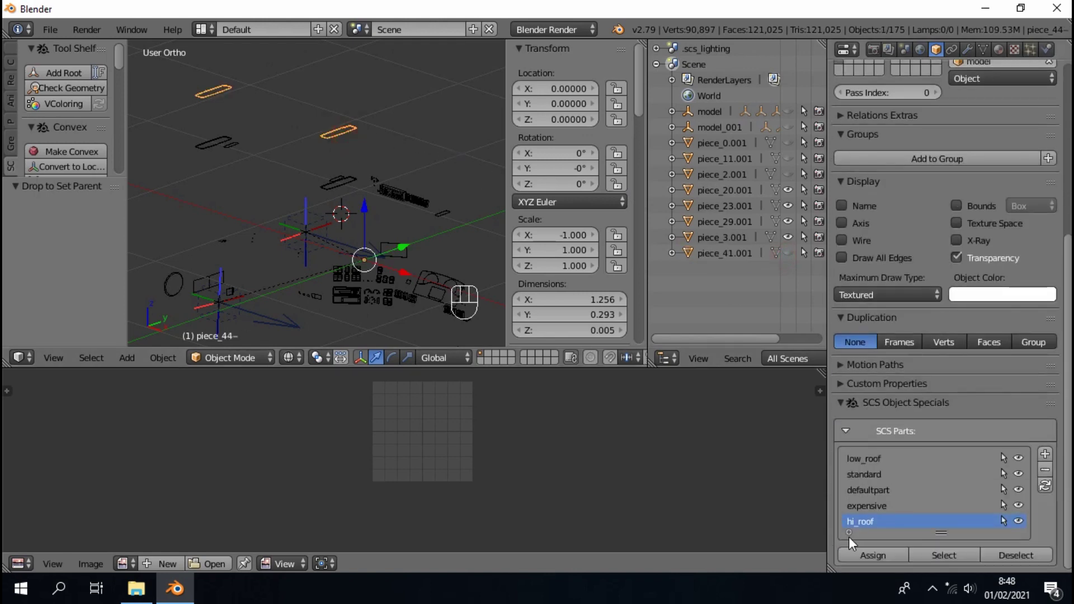
- Delete the first model's upper overhead piece and parent piece_41.001 to the model root in its place
click(734, 257)
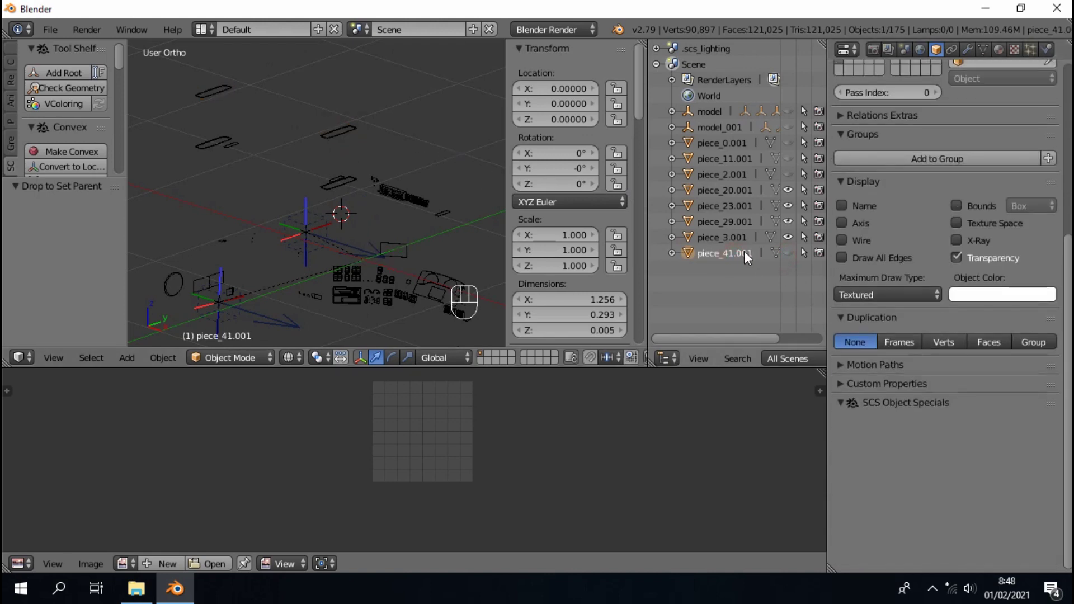
click(344, 133)
key(x)
click(343, 141)
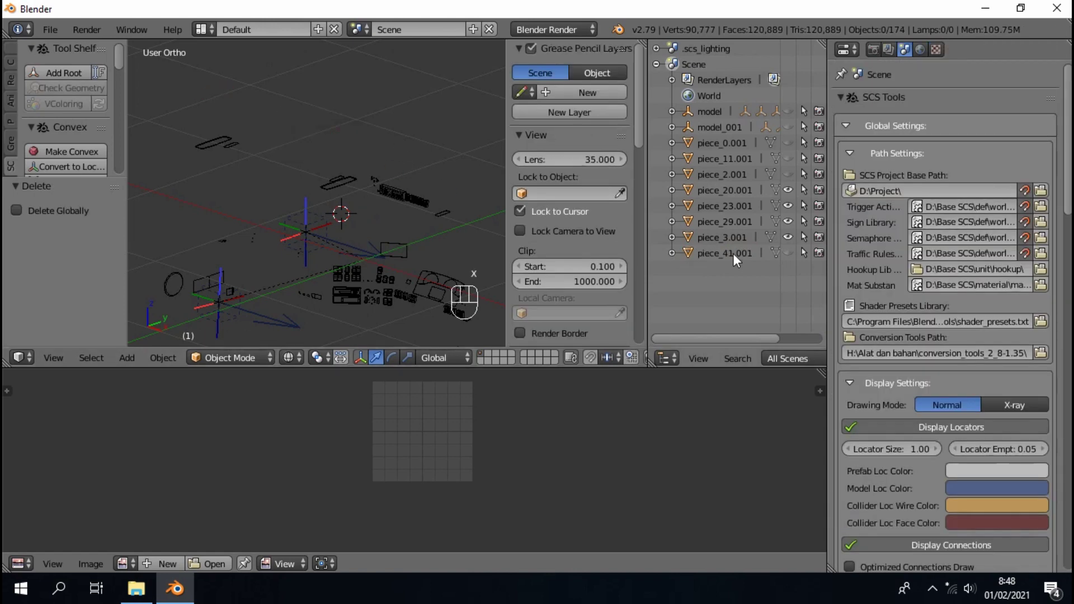
click(718, 254)
drag(685, 254, 690, 115)
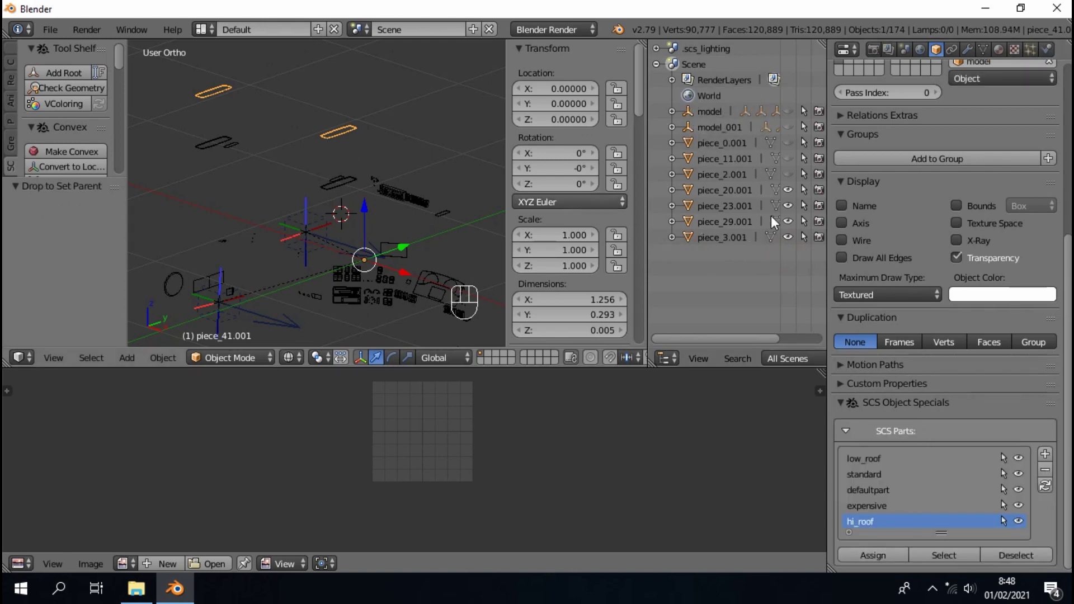
- Hide piece_3.001 and select the first model's gauge cluster to check its SCS part
click(727, 237)
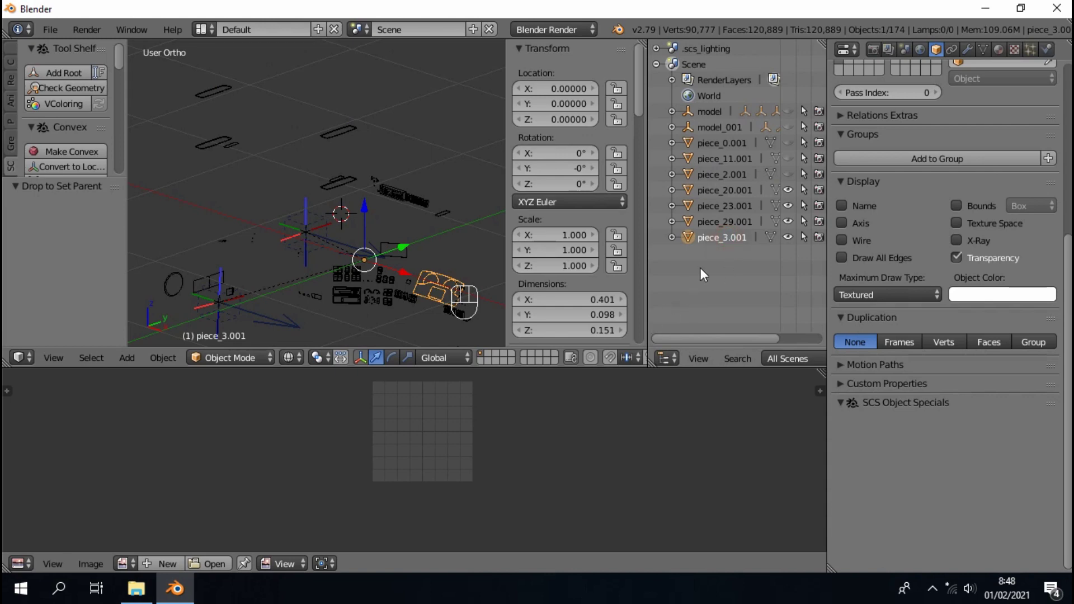
click(786, 236)
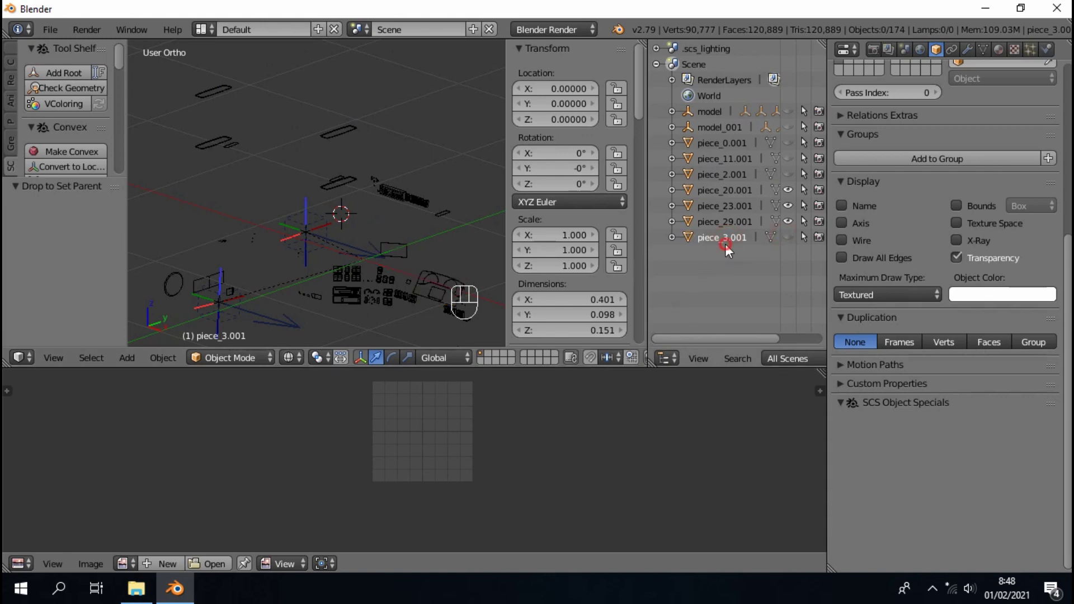
right_click(420, 283)
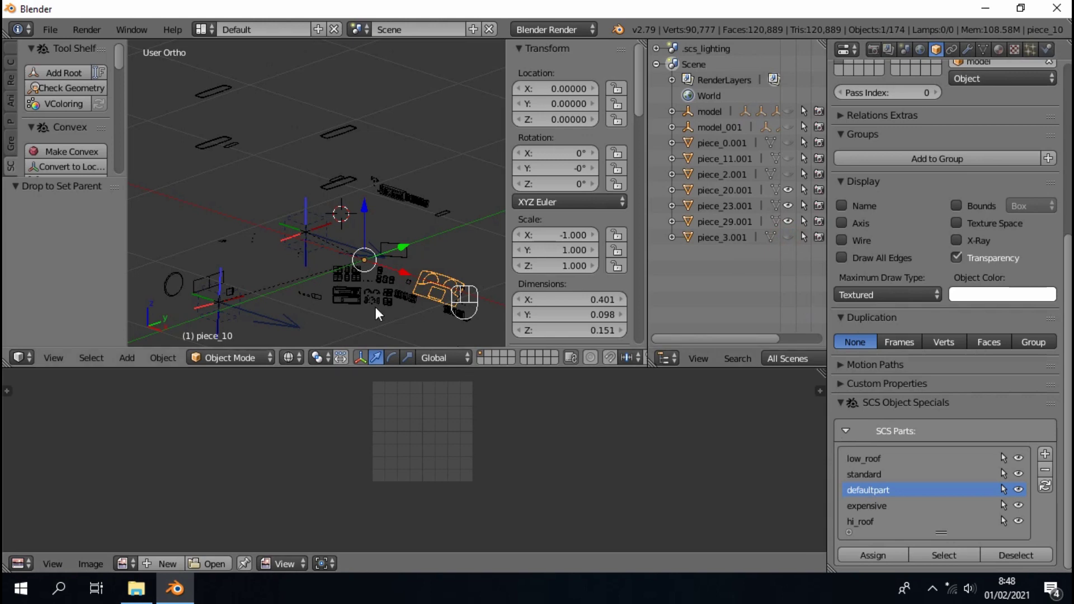
- Switch the viewport back to textured shading and display the material settings of the first model's gauge cluster
scroll(364, 321, down, 1)
click(290, 358)
click(307, 287)
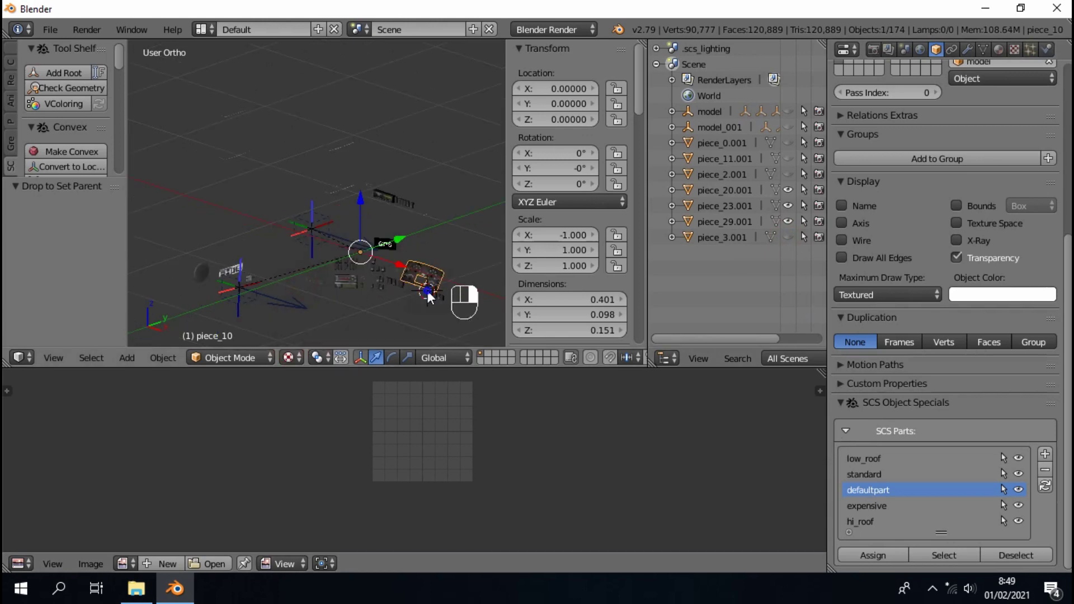
scroll(427, 286, up, 3)
click(1006, 47)
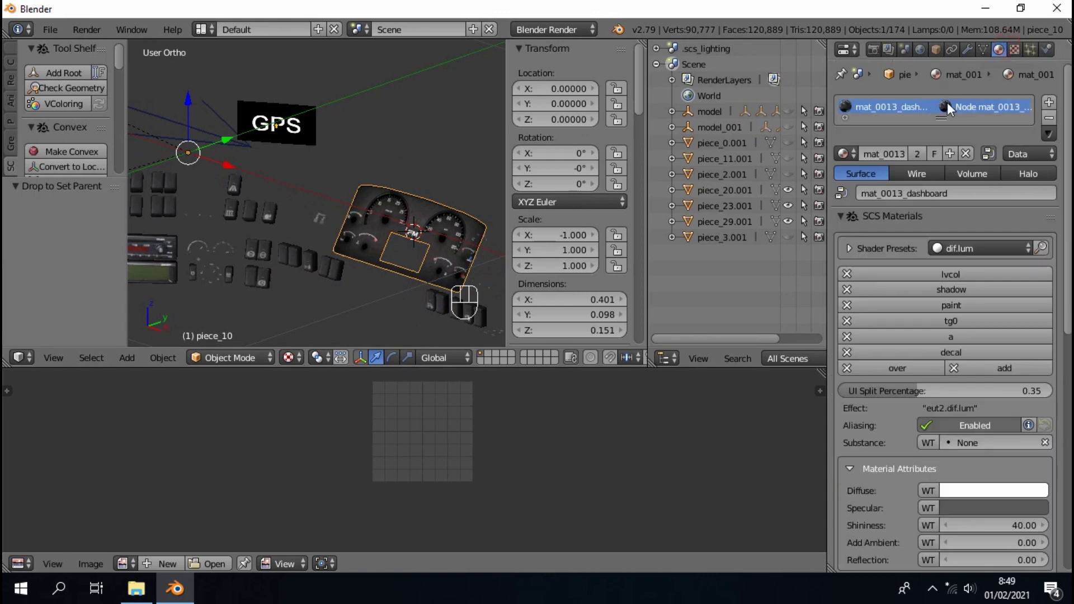
- Copy the material name mat_0013_dashboard from the first model's gauge cluster and hide that cluster
click(893, 191)
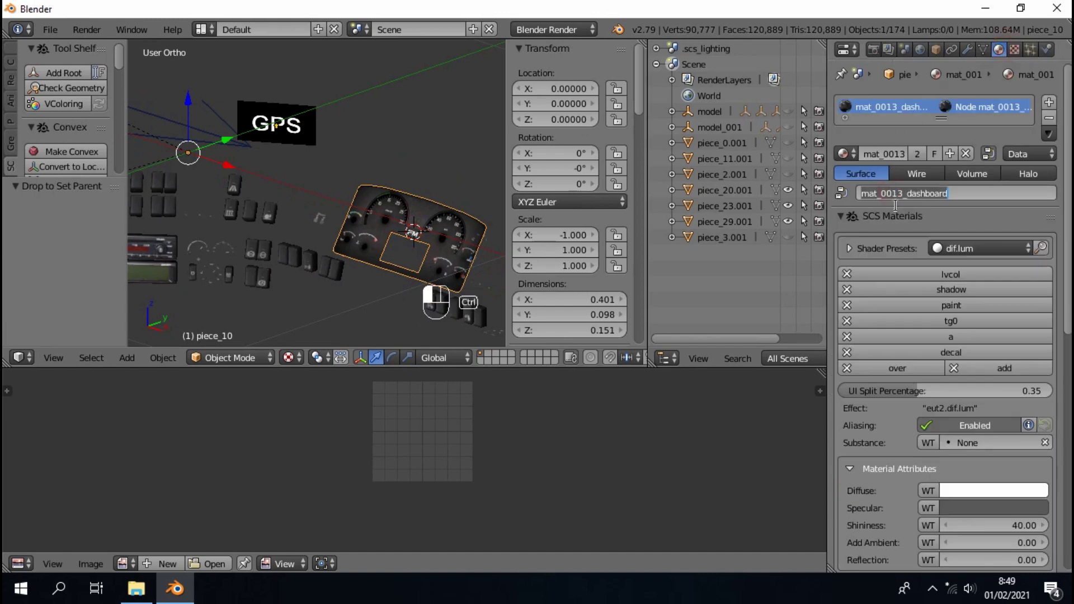
key(Escape)
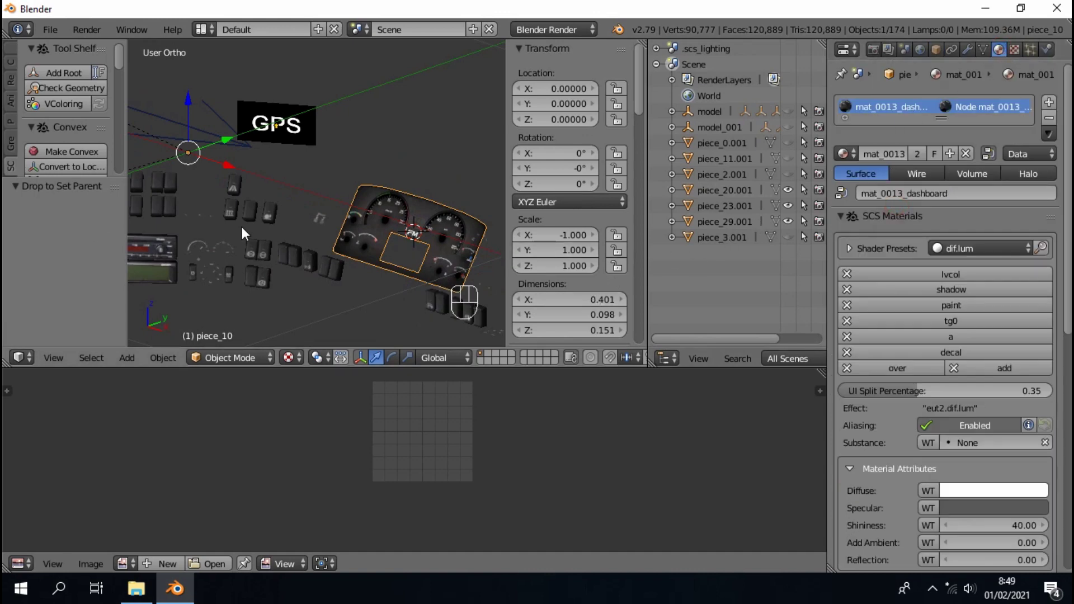
key(h)
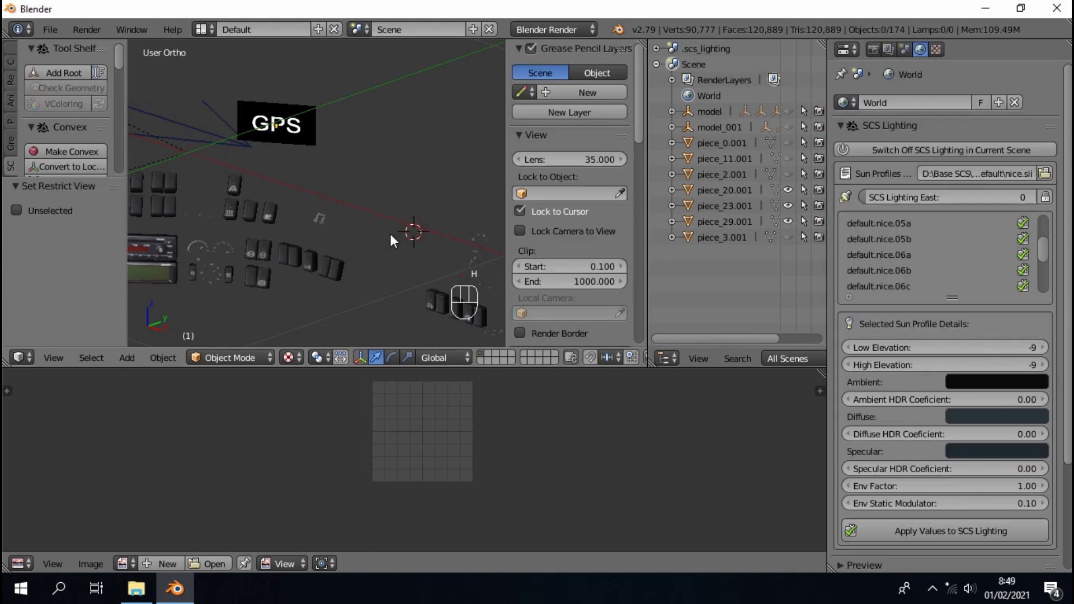
- Parent piece_3.001 to the model root and select it within the model's hierarchy
click(734, 237)
drag(690, 240, 688, 126)
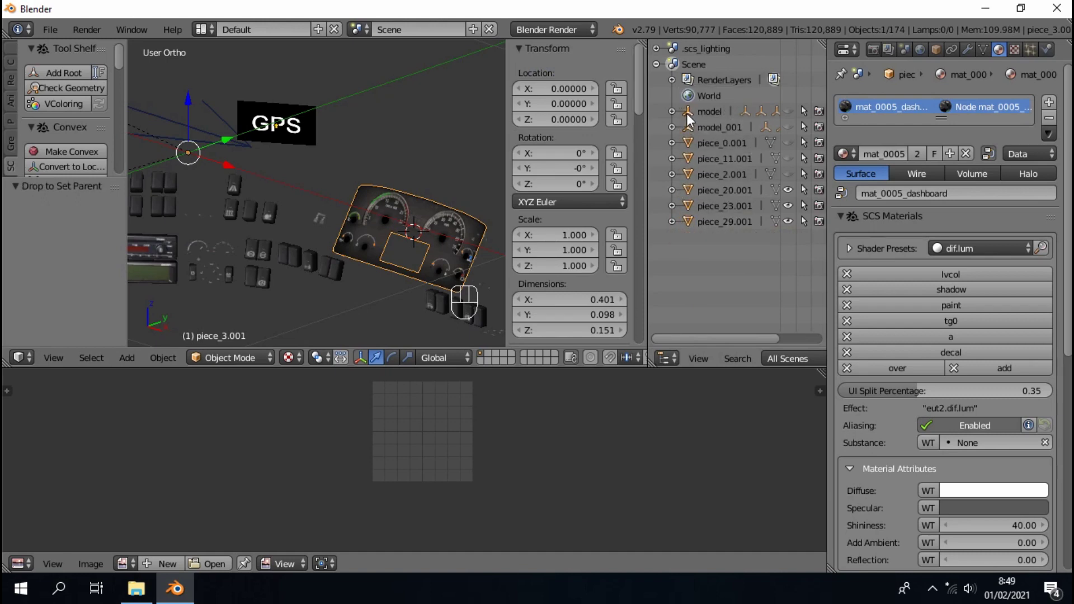
click(672, 112)
scroll(704, 268, down, 5)
scroll(703, 267, down, 5)
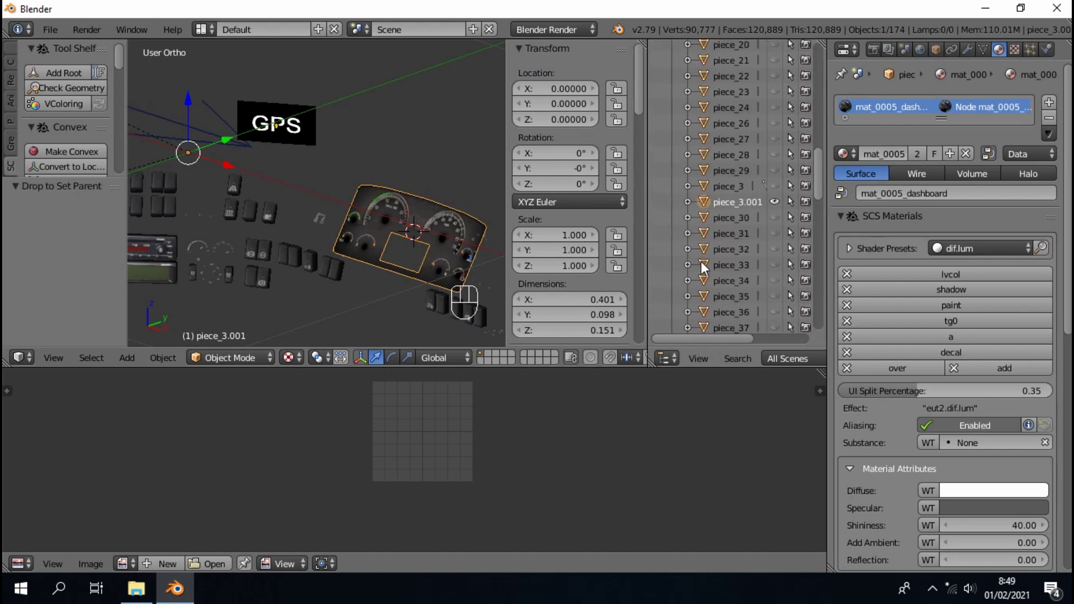
click(730, 186)
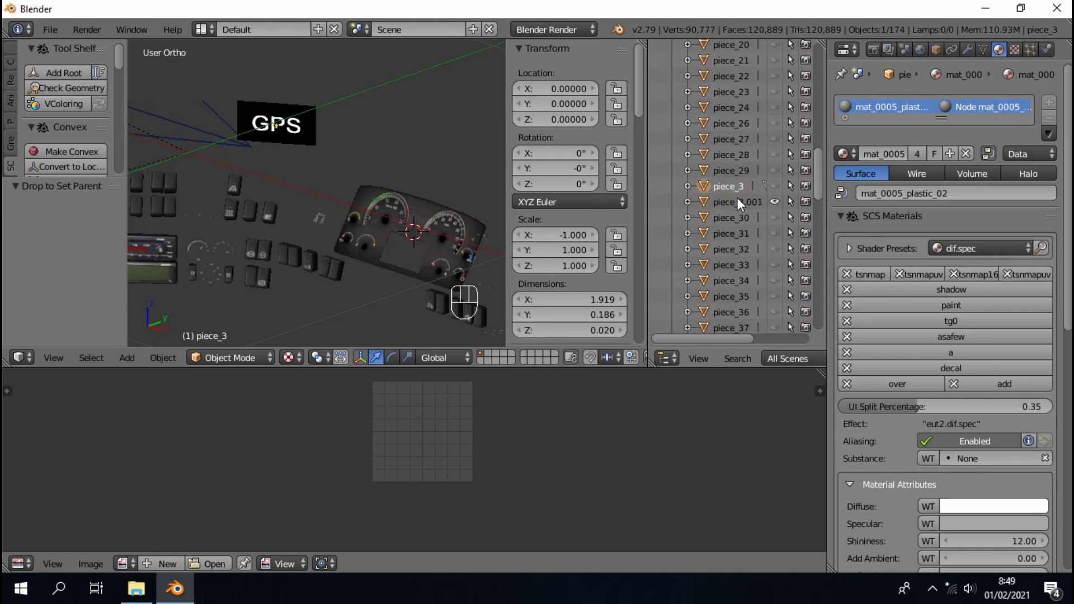
click(737, 198)
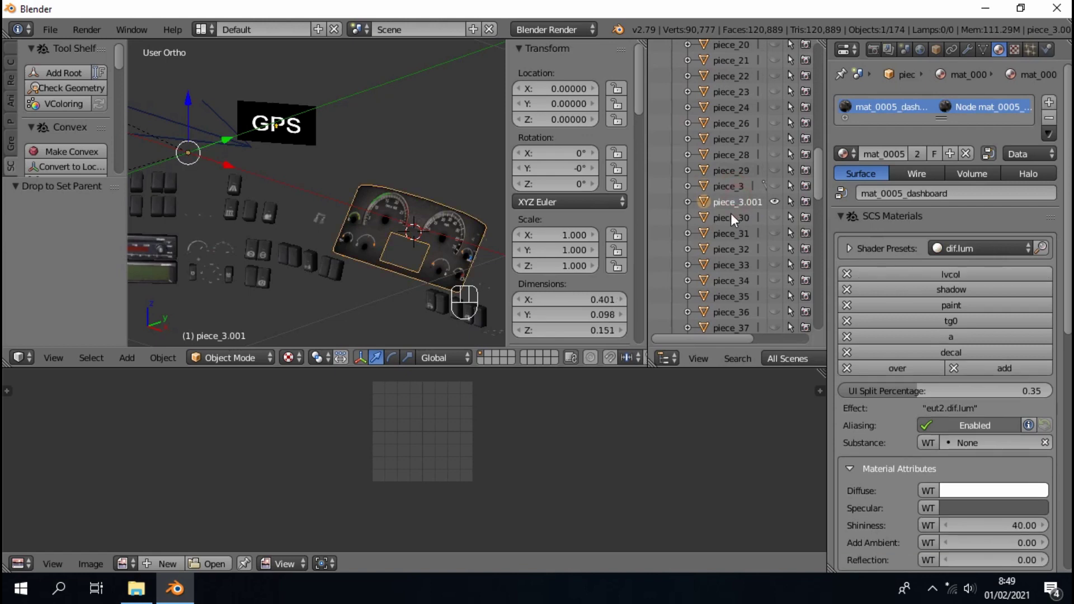
- Assign the existing mat_0013_dashboard material to piece_3.001
click(846, 153)
text(13_dashboard)
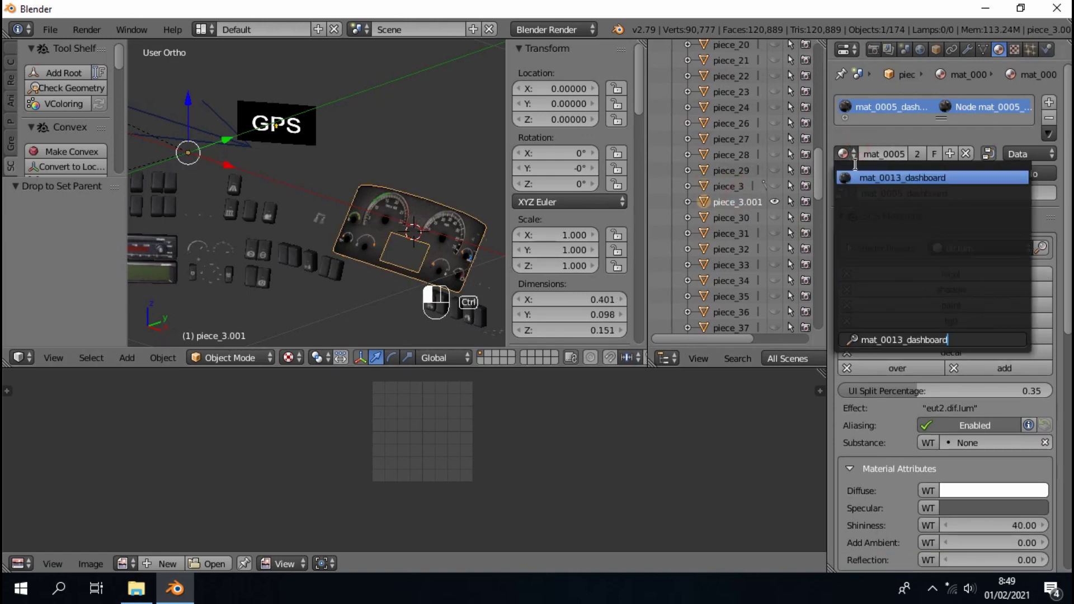
click(866, 179)
scroll(414, 235, up, 3)
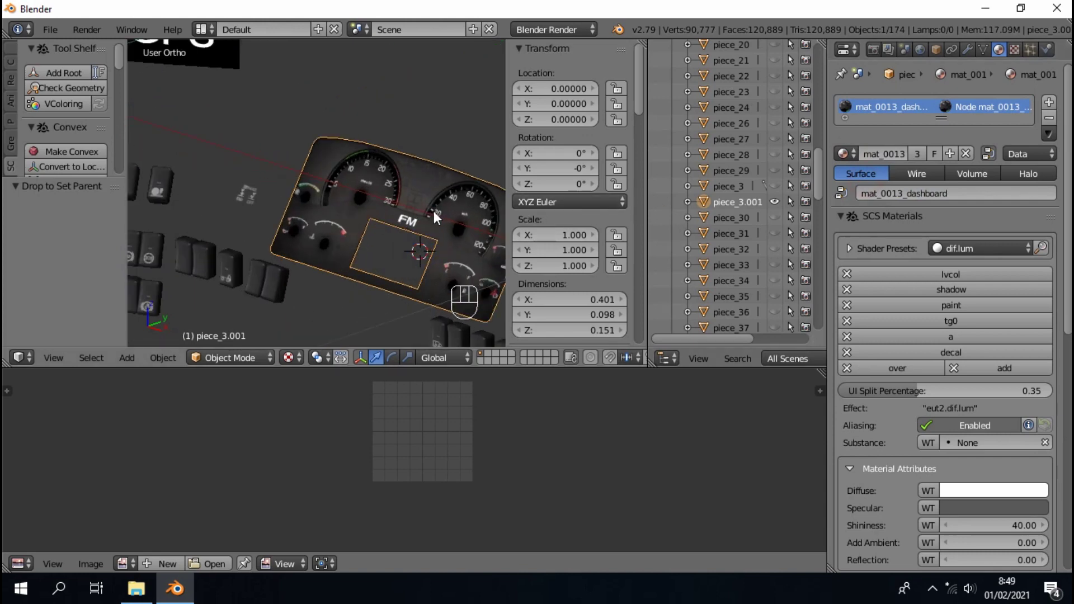
- Delete piece_3.001 and unhide piece_10, the first model's gauge cluster
key(x)
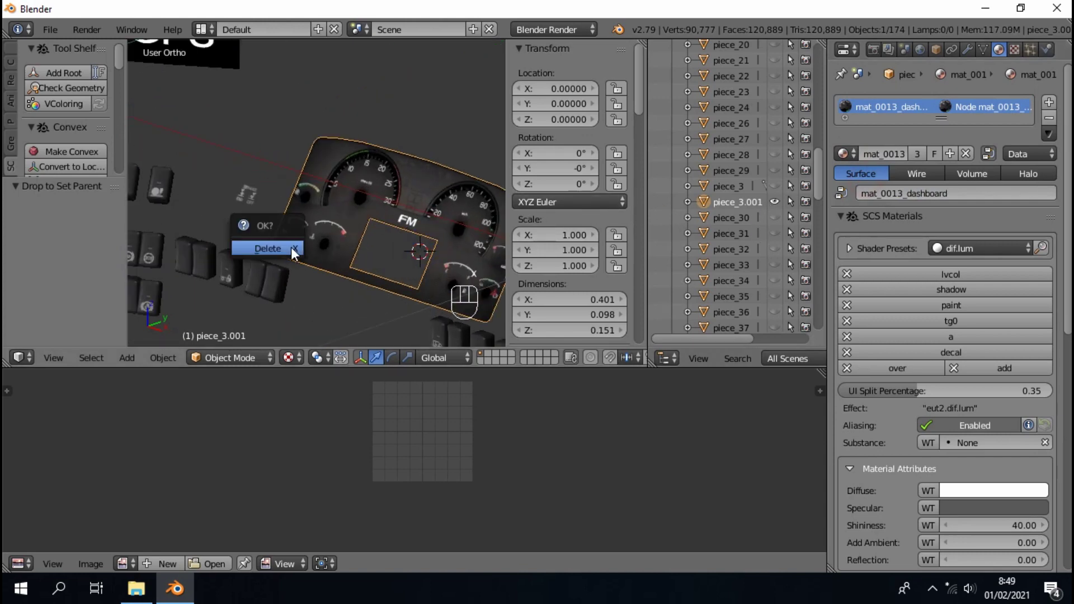
click(291, 249)
scroll(728, 246, up, 6)
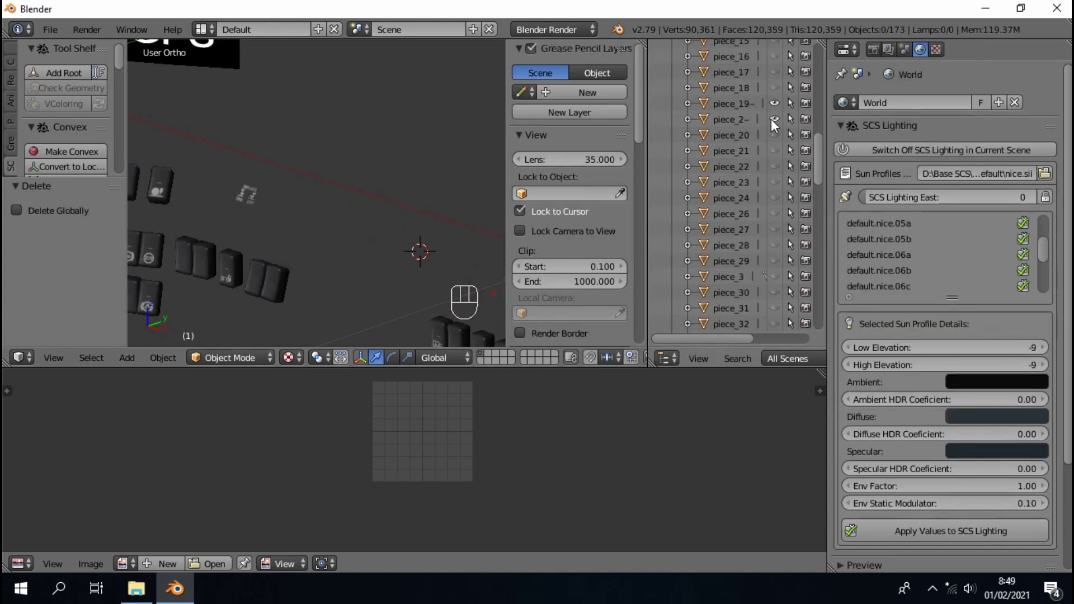
scroll(771, 119, up, 10)
click(775, 82)
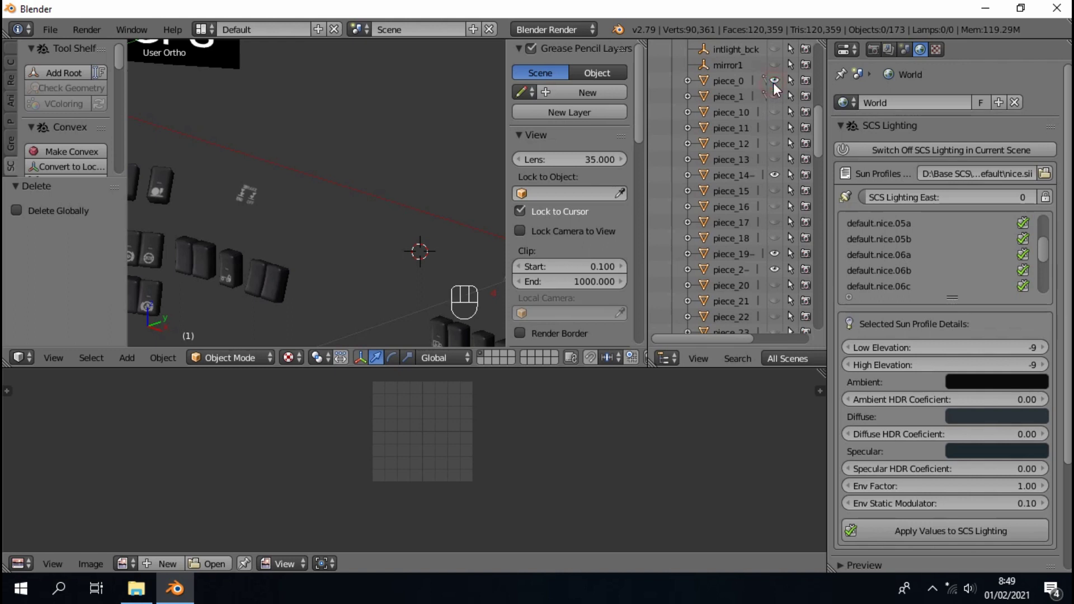
click(775, 82)
click(774, 112)
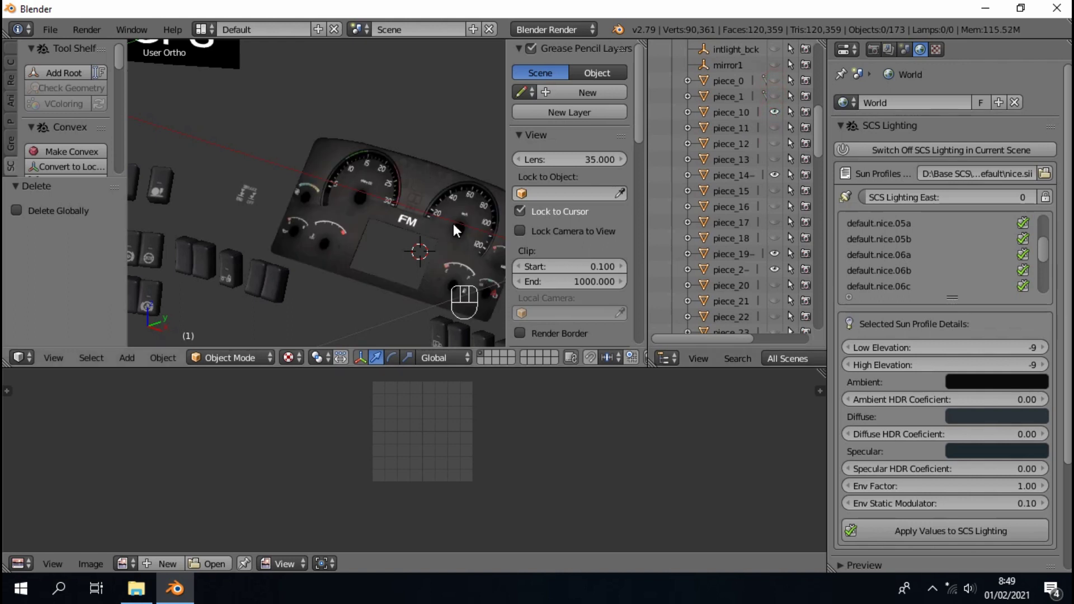
- Collapse the model's hierarchy, select piece_29.001 and toggle its visibility to locate its geometry in the interior
scroll(453, 225, down, 4)
scroll(763, 211, down, 15)
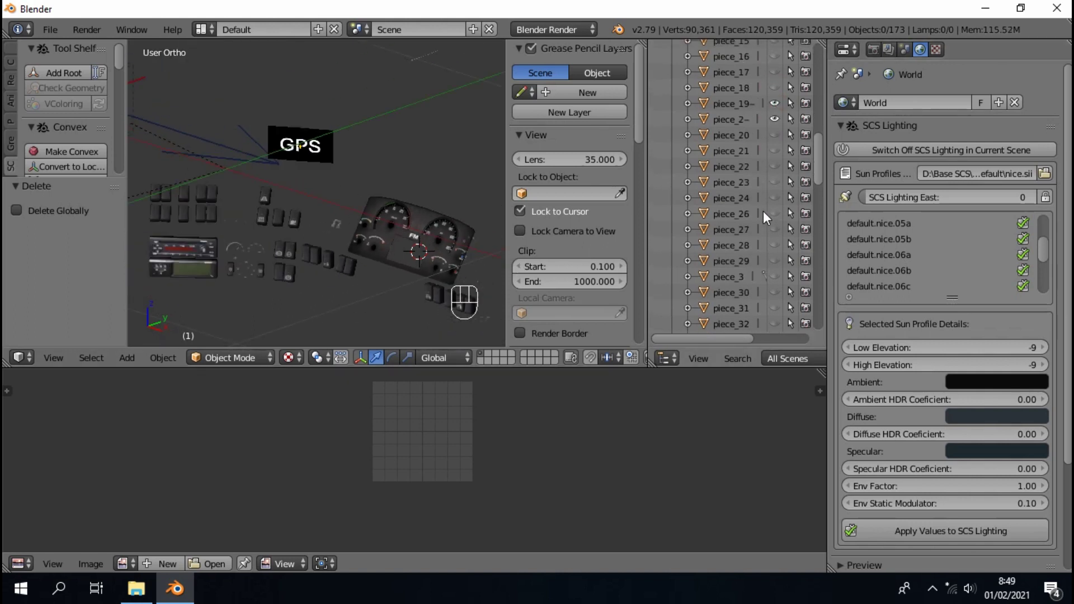
scroll(758, 246, up, 18)
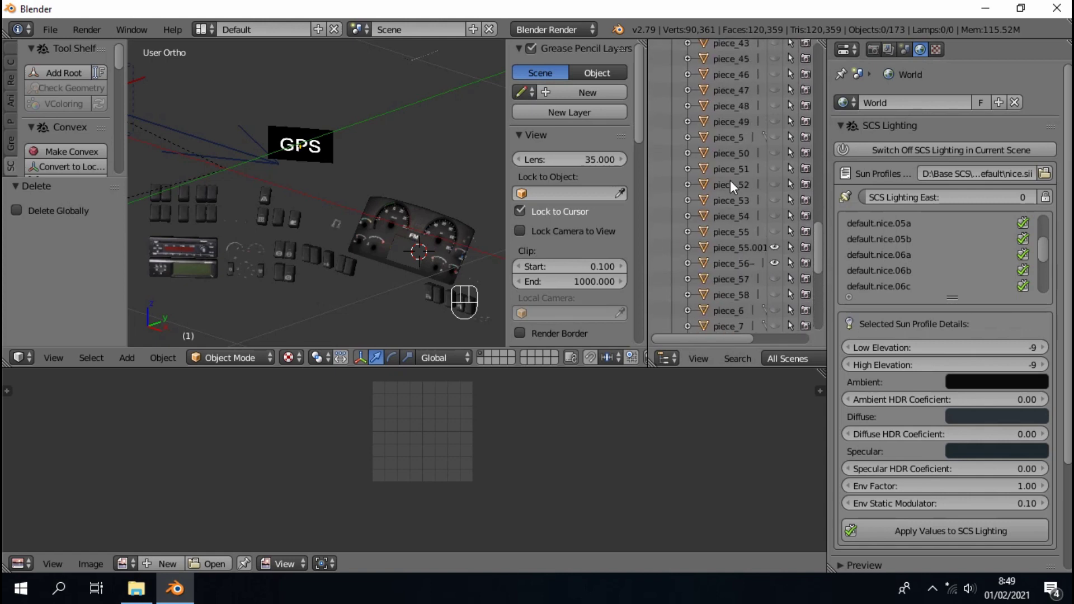
scroll(711, 140, up, 5)
click(672, 111)
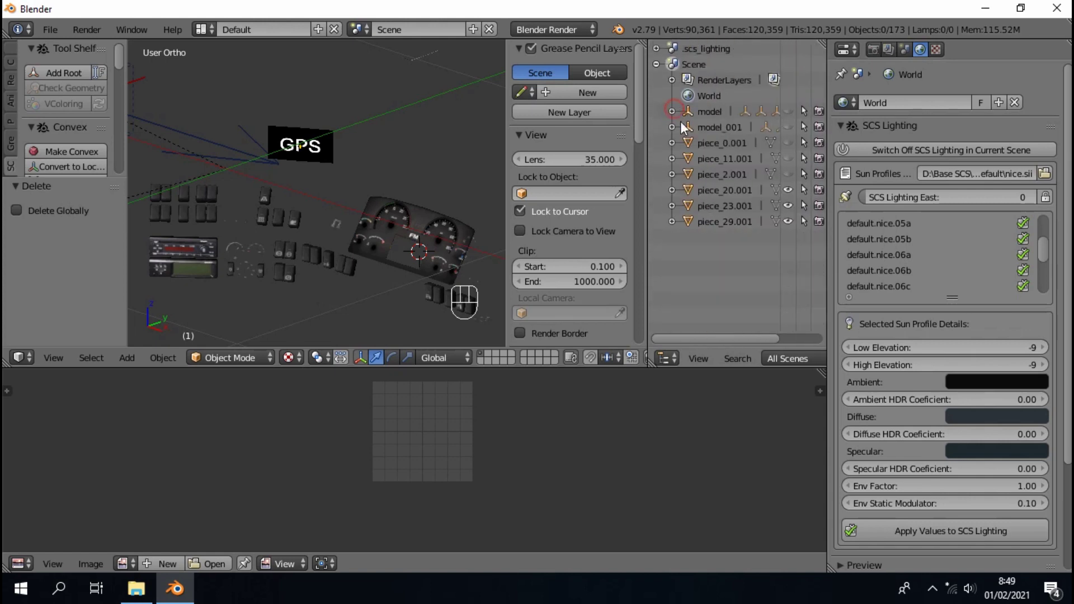
click(721, 224)
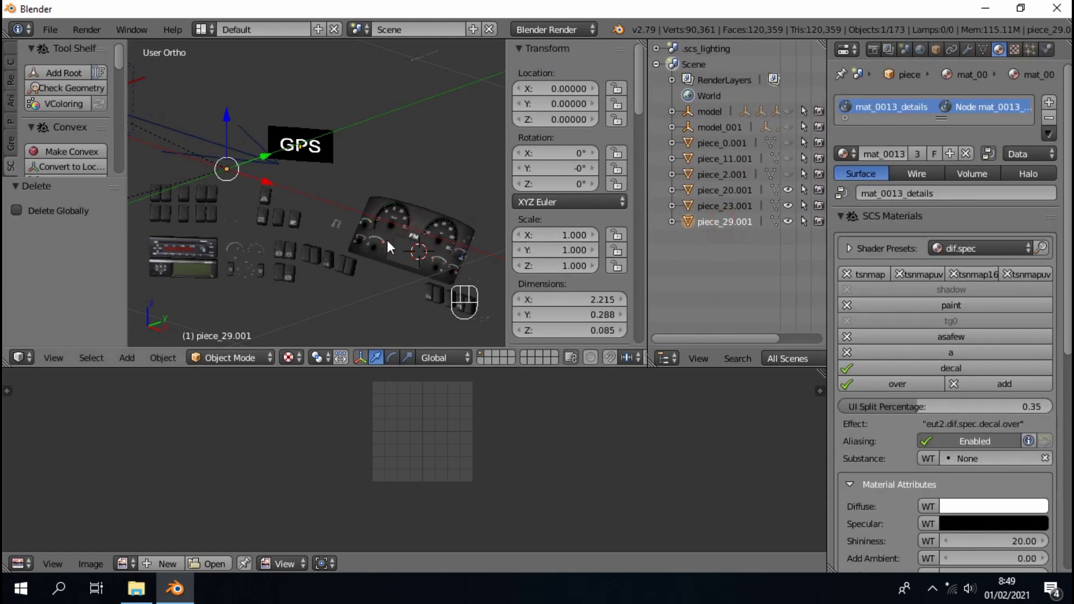
key(Home)
key(Tab)
key(Tab)
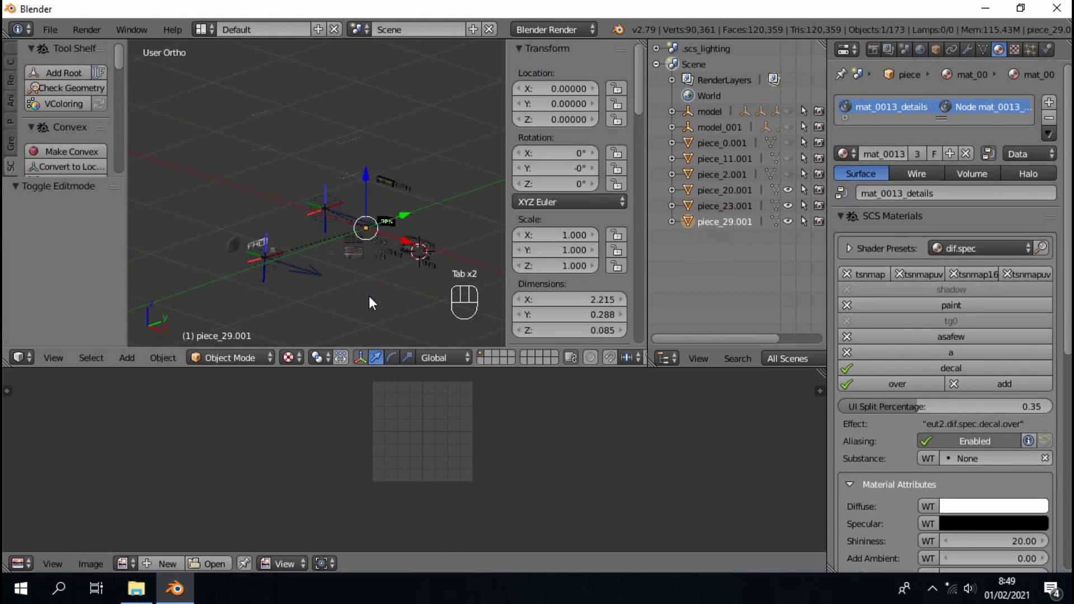
click(785, 221)
click(785, 221)
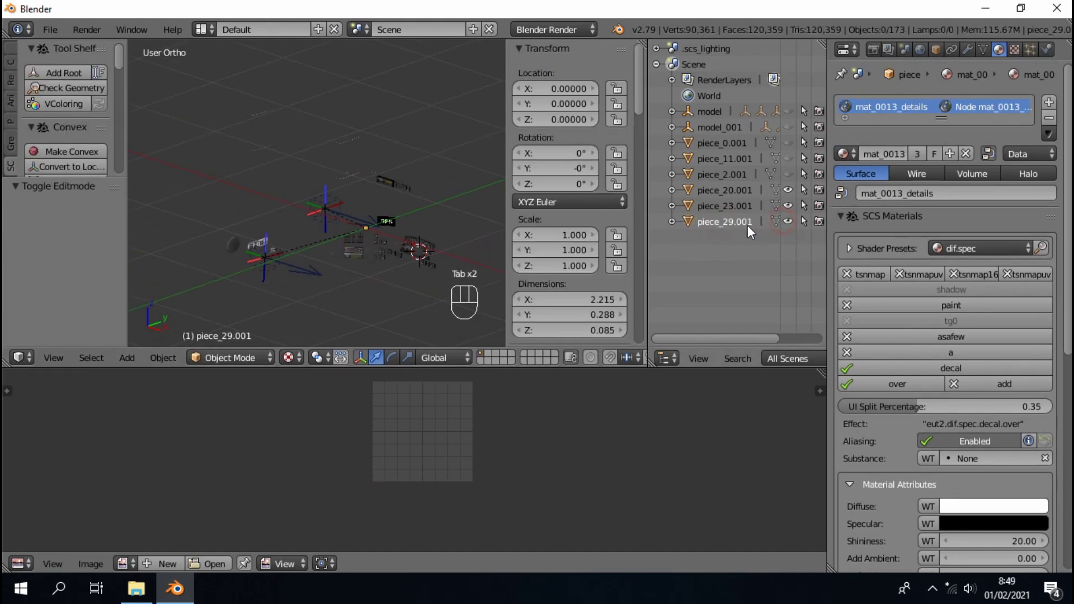
- Switch the viewport to wireframe and delete piece_29.001, the small detail piece near the FH16 badge
click(262, 255)
scroll(262, 255, up, 3)
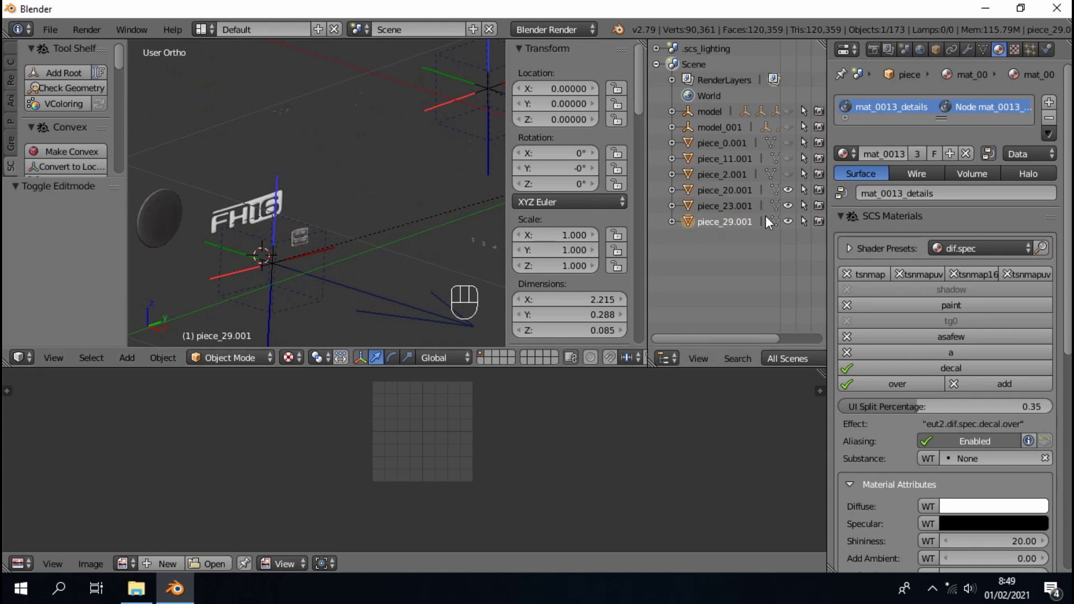
click(787, 221)
click(786, 221)
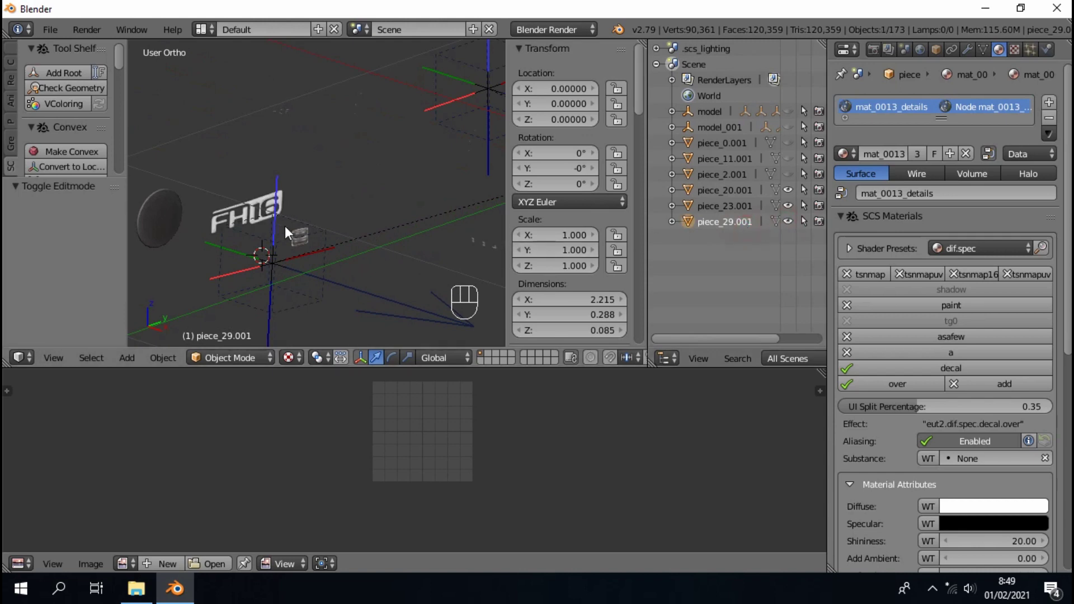
right_click(297, 239)
key(z)
key(x)
click(297, 238)
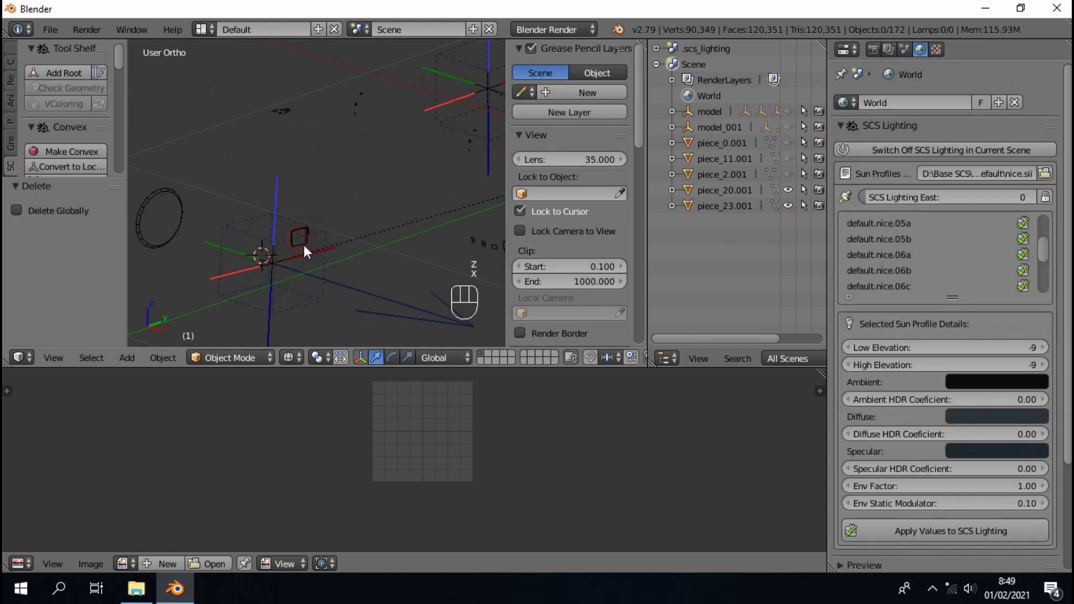
- Select piece_23.001, examine its outline at the GPS screen, and hide it
click(738, 205)
scroll(417, 229, down, 2)
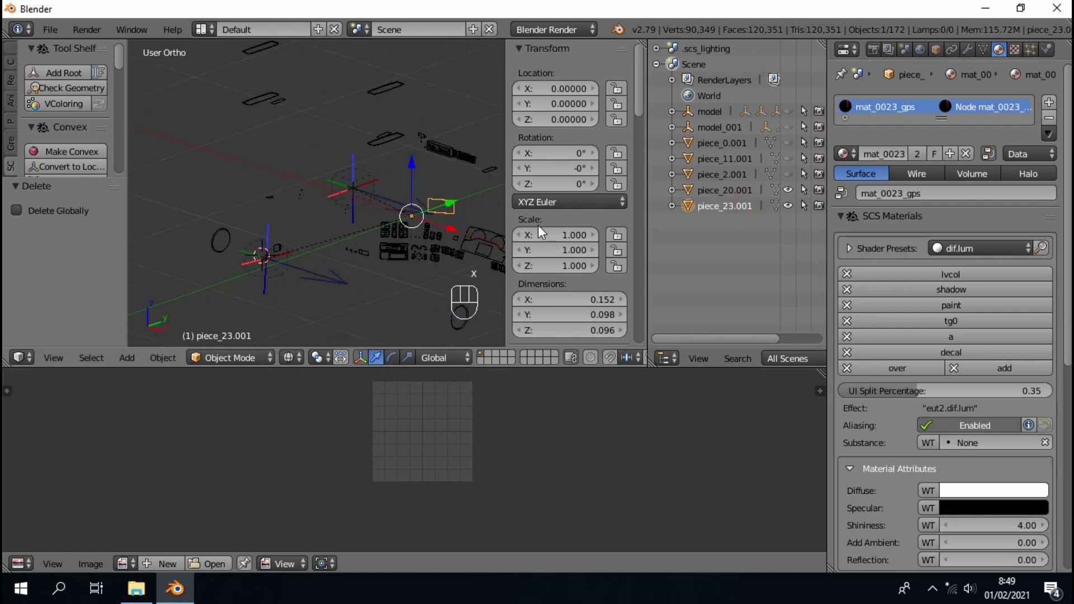
click(458, 218)
scroll(458, 219, up, 2)
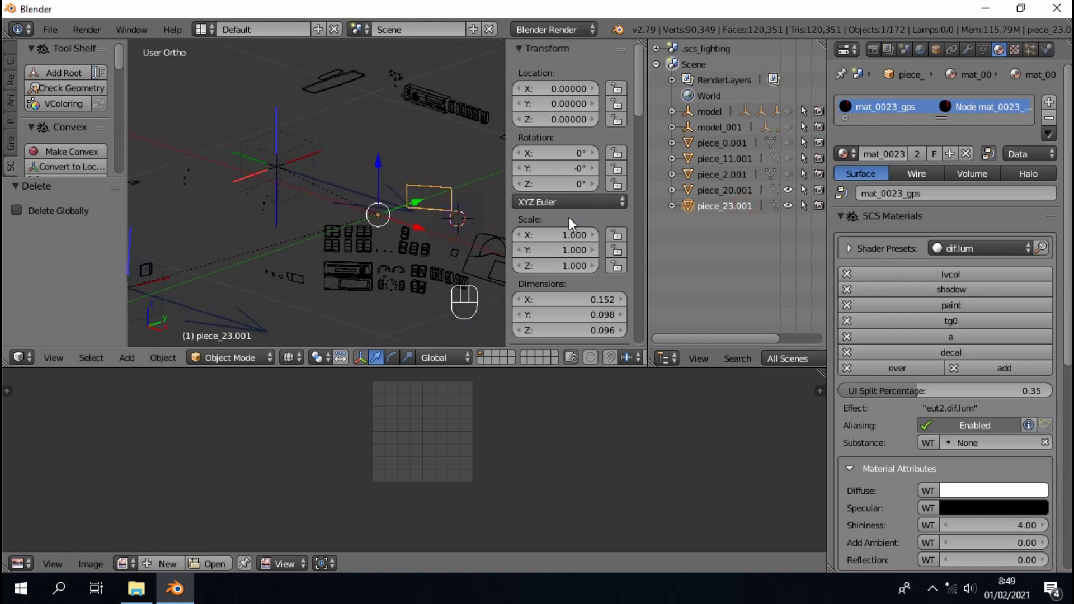
click(787, 206)
- Toggle piece_20.001's visibility and select the first model's overlapping detail pieces, piece_2 and piece_14, to compare their outlines and materials
scroll(412, 264, down, 2)
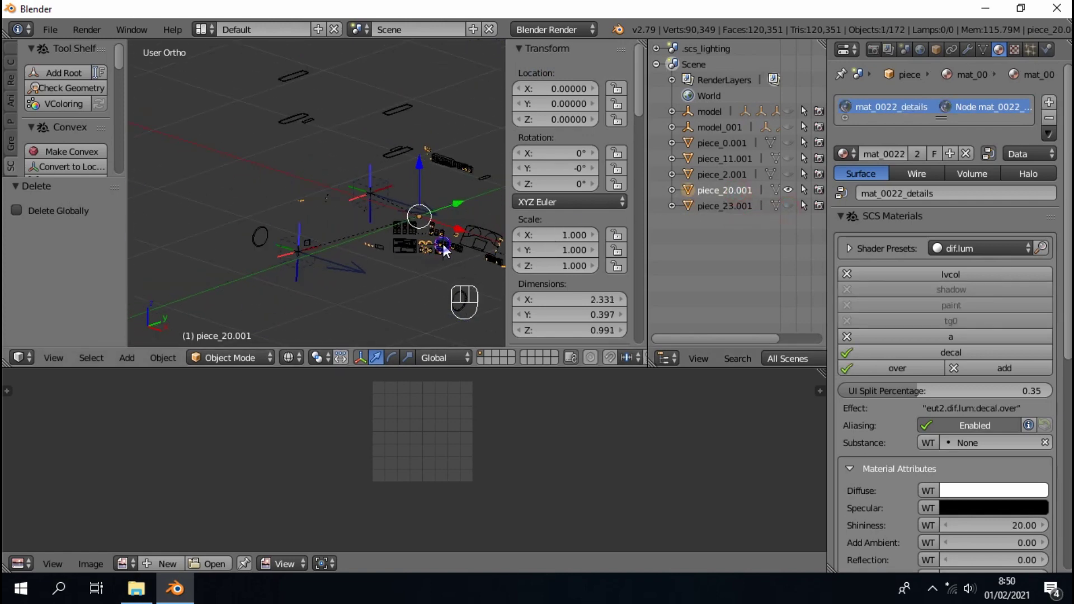
scroll(443, 246, up, 3)
click(789, 190)
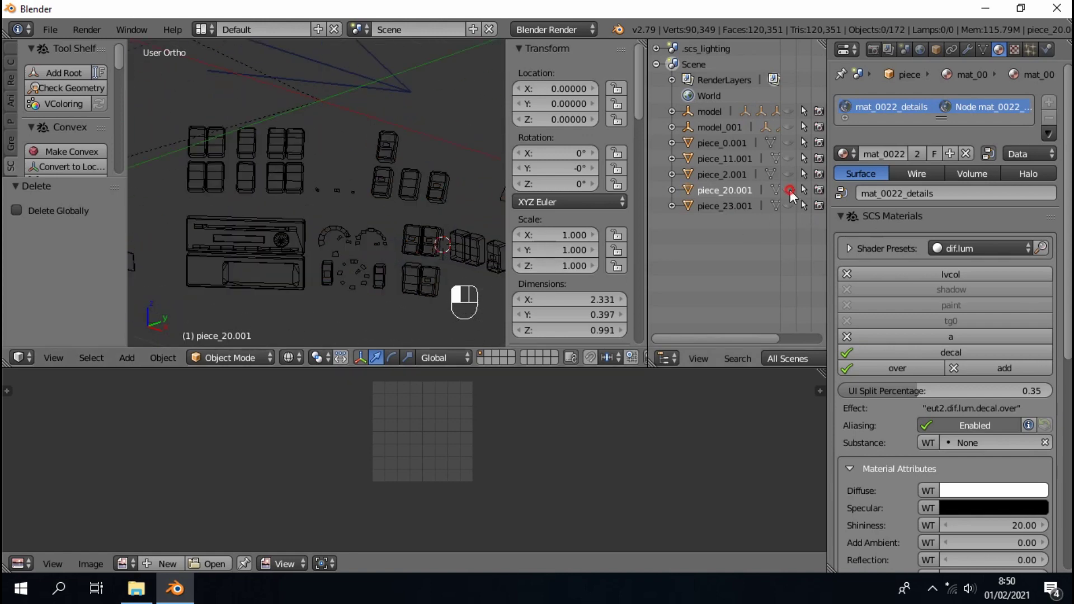
right_click(365, 230)
click(363, 230)
scroll(362, 230, up, 4)
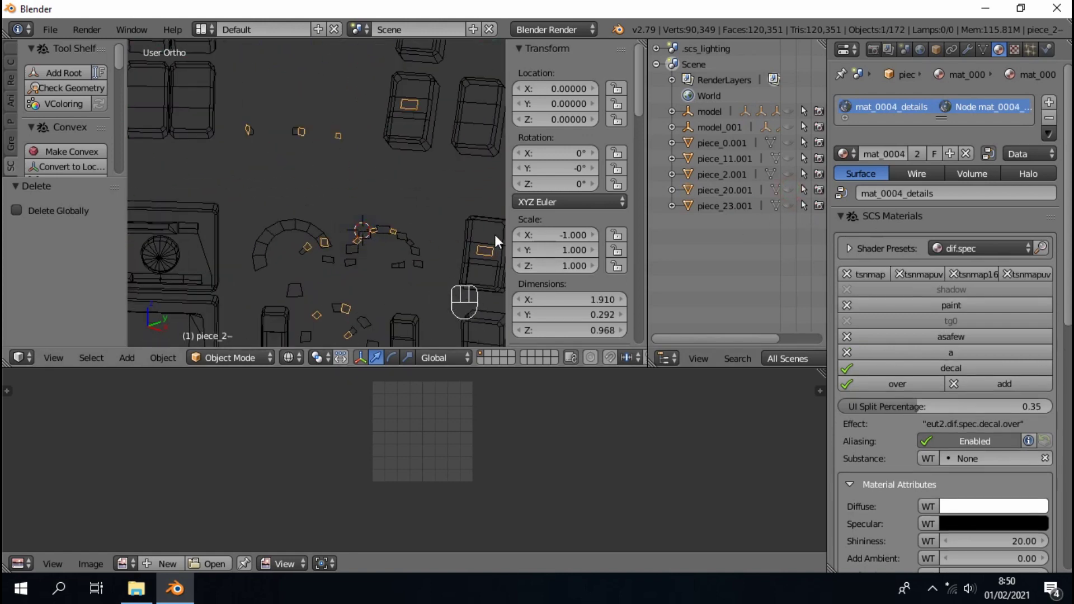
click(785, 192)
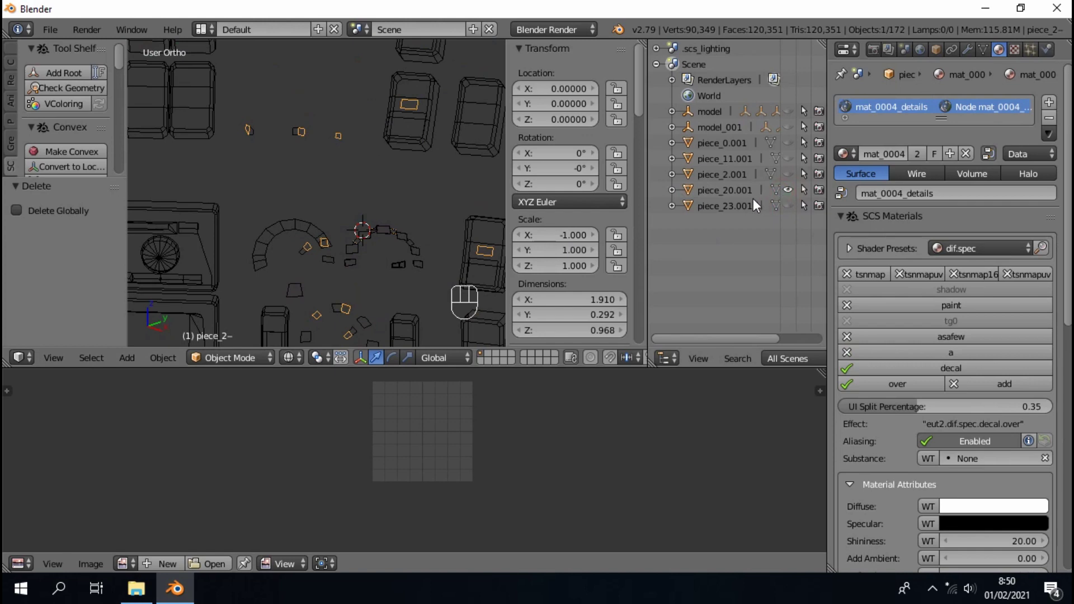
click(727, 192)
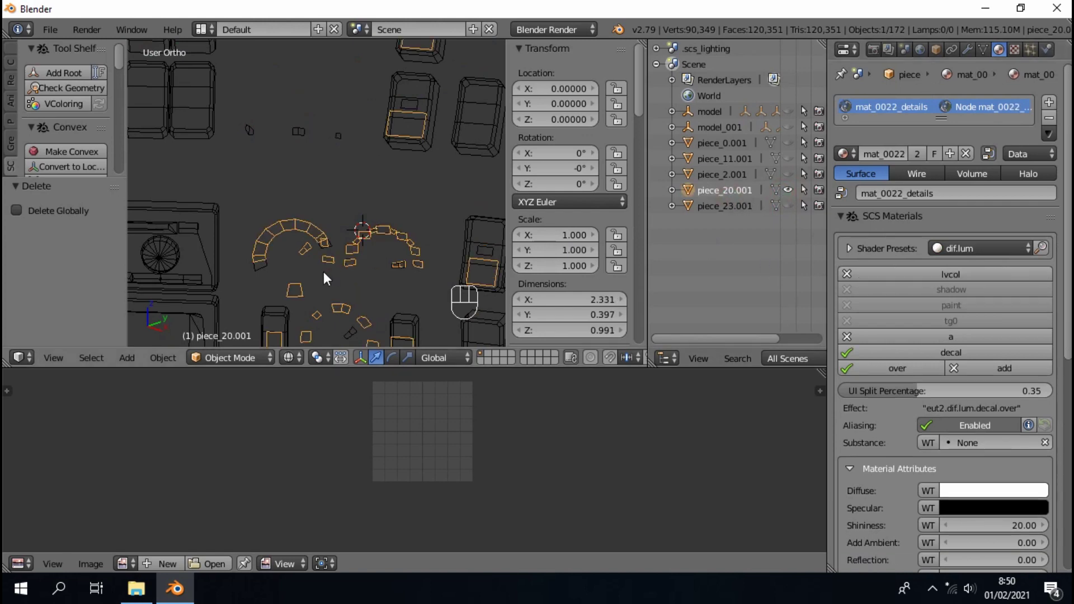
right_click(261, 265)
scroll(263, 267, down, 4)
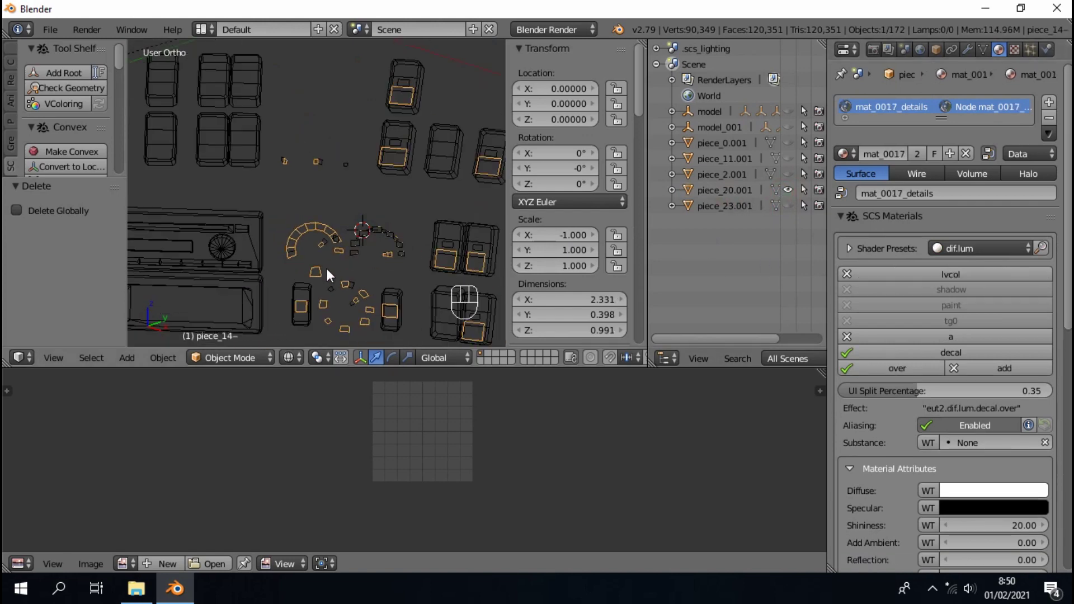
- Switch the viewport to textured shading and toggle piece_20.001's visibility to compare its gauge markings and switch icons with the first model's
click(289, 358)
click(305, 286)
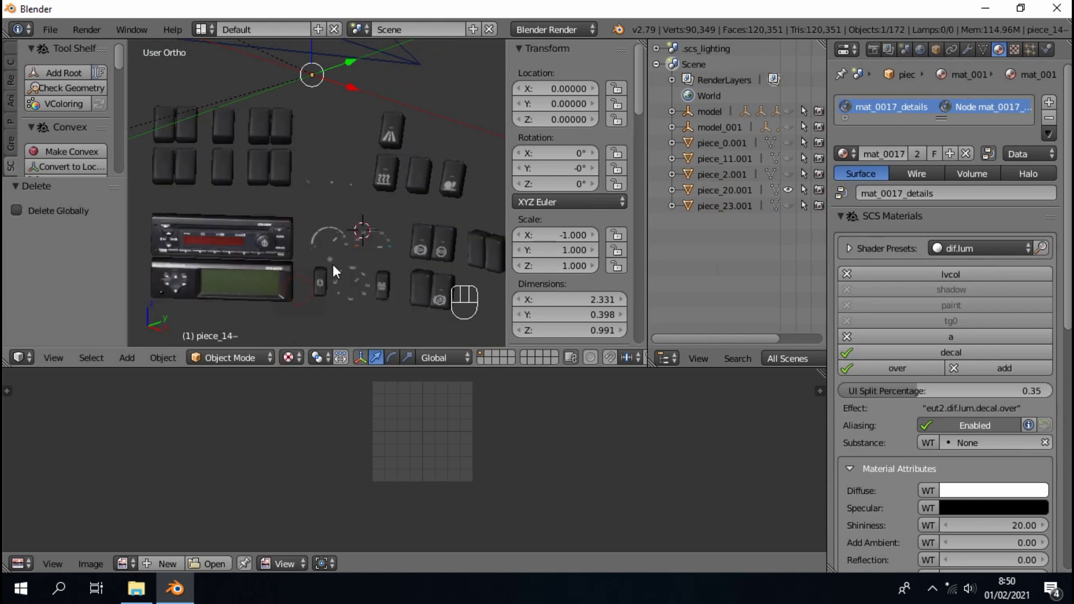
scroll(334, 264, up, 4)
click(789, 190)
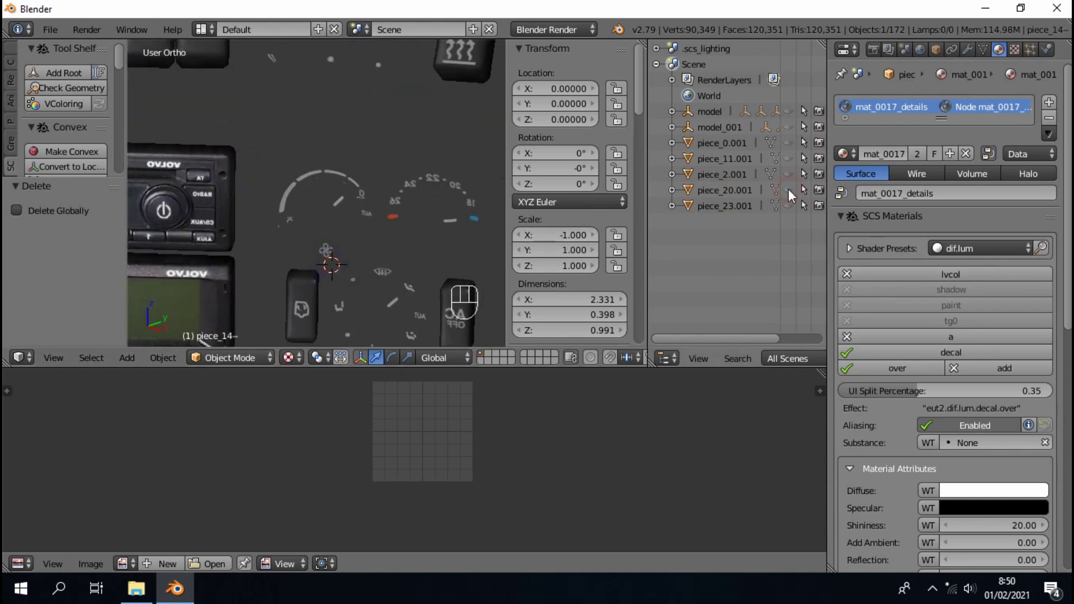
click(750, 191)
click(788, 191)
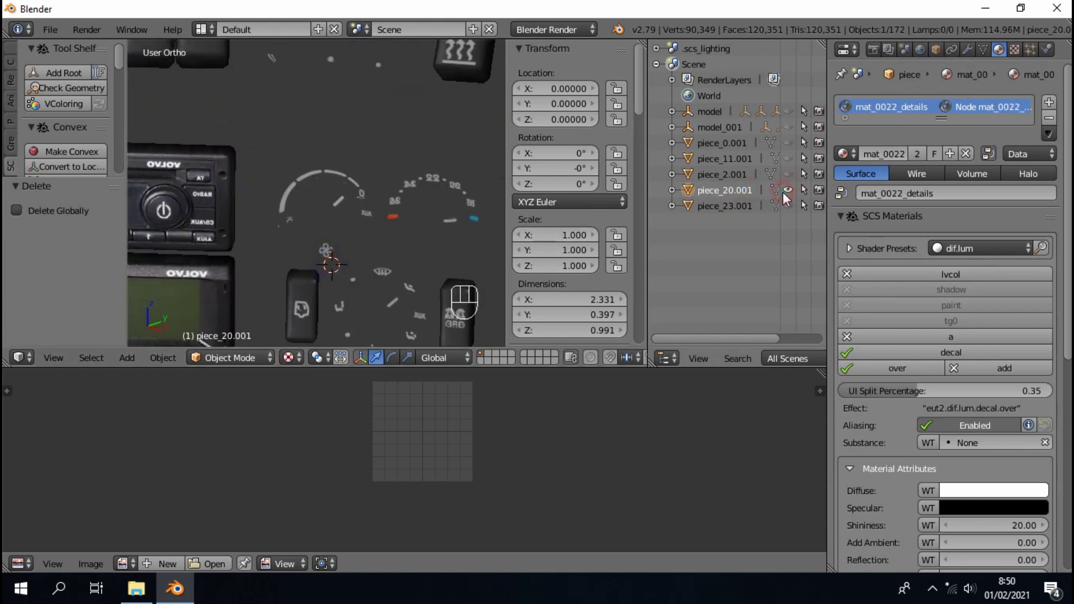
scroll(326, 280, up, 3)
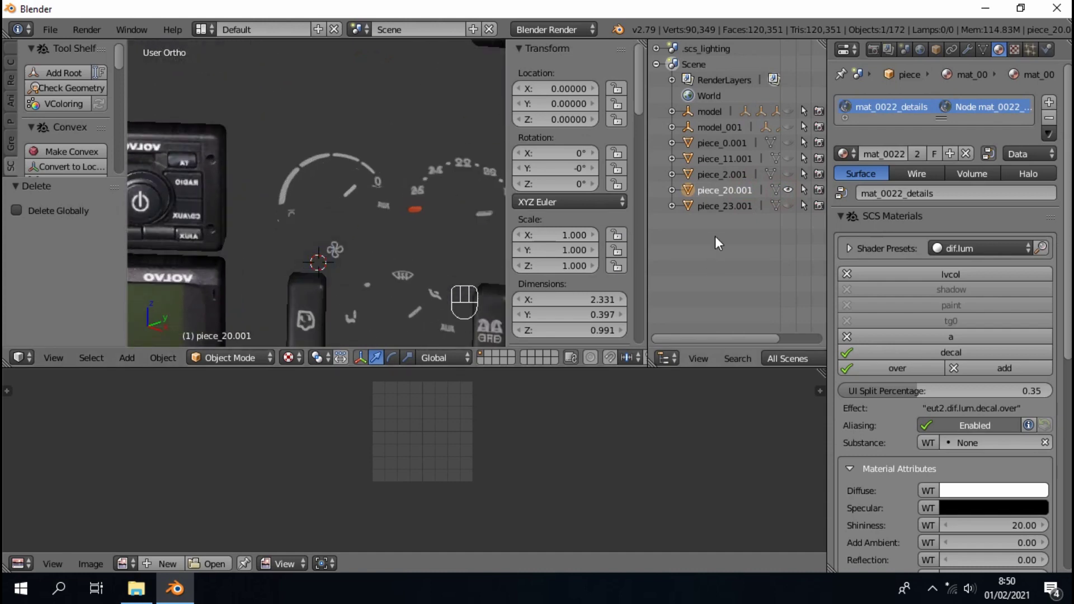
click(788, 190)
click(788, 191)
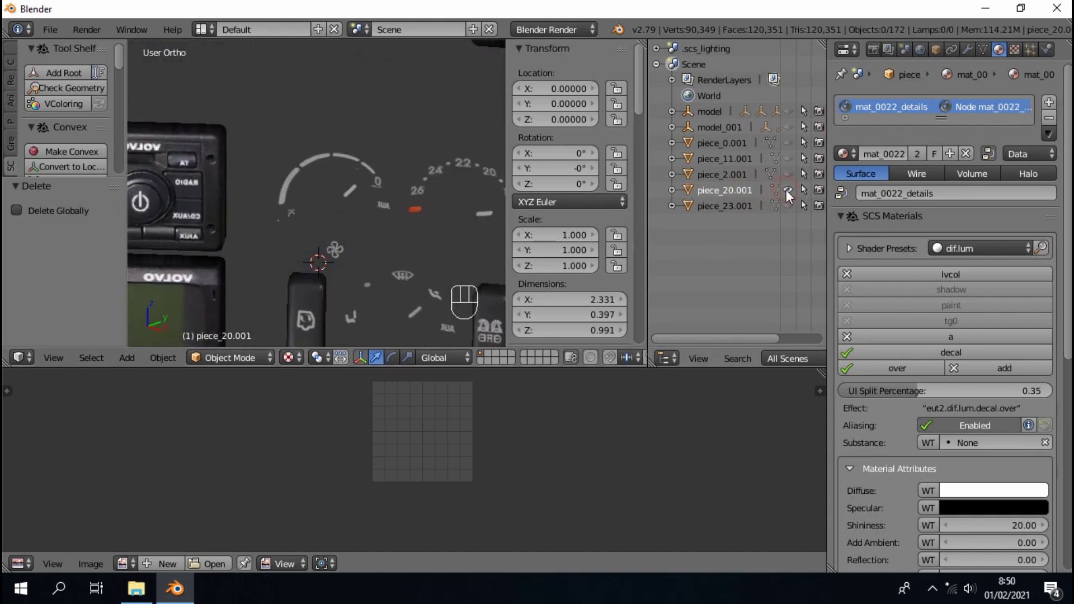
- Select the first model's piece_14 at the gauge markings, compare it in wireframe and textured shading, and check its SCS part
scroll(377, 198, down, 4)
right_click(355, 231)
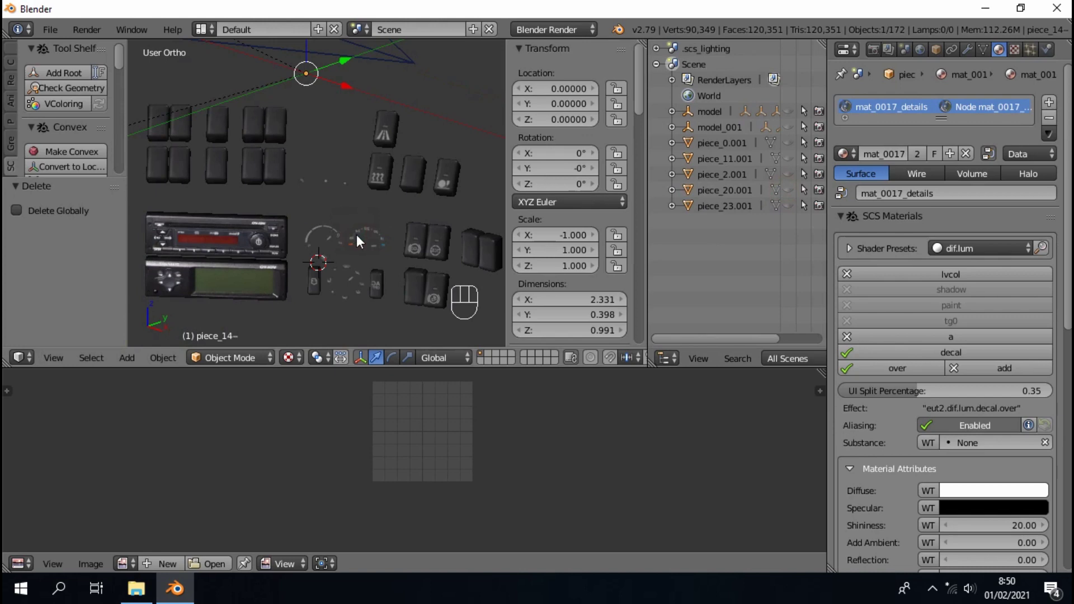
key(z)
scroll(358, 244, up, 5)
click(291, 358)
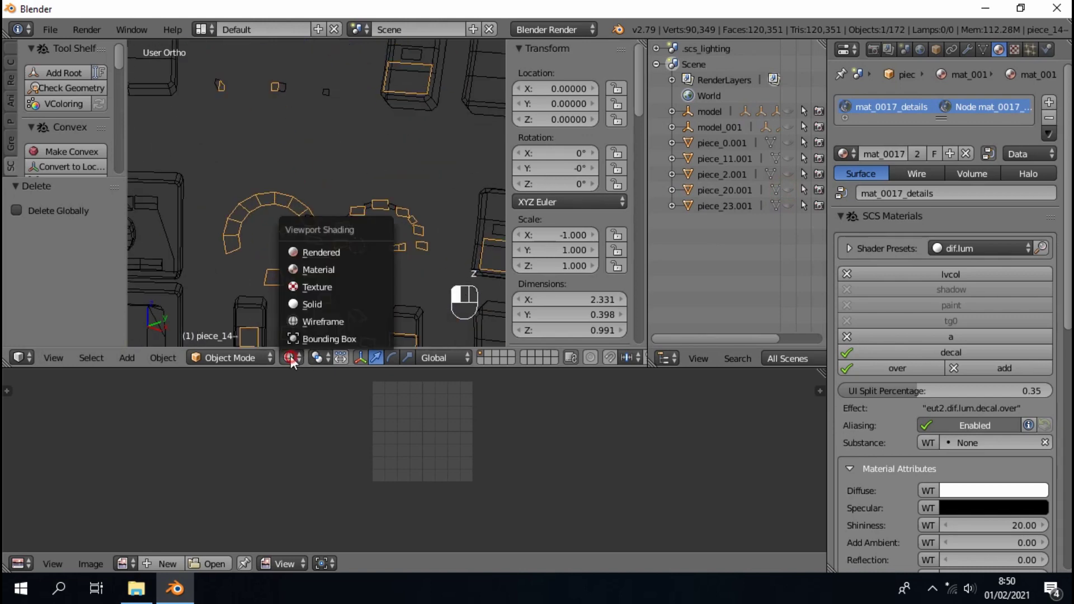
click(302, 281)
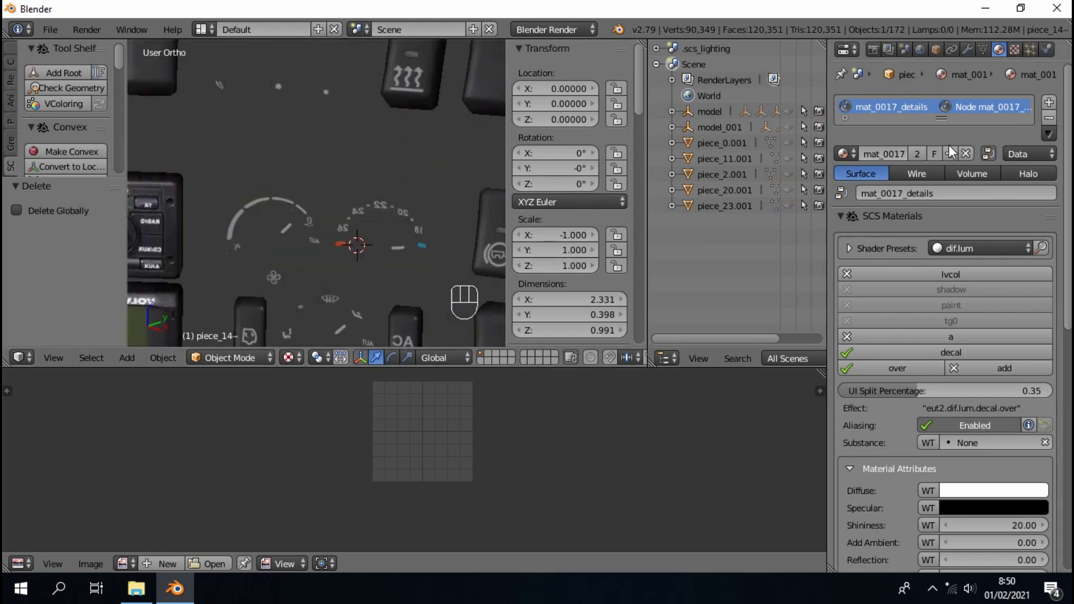
click(936, 49)
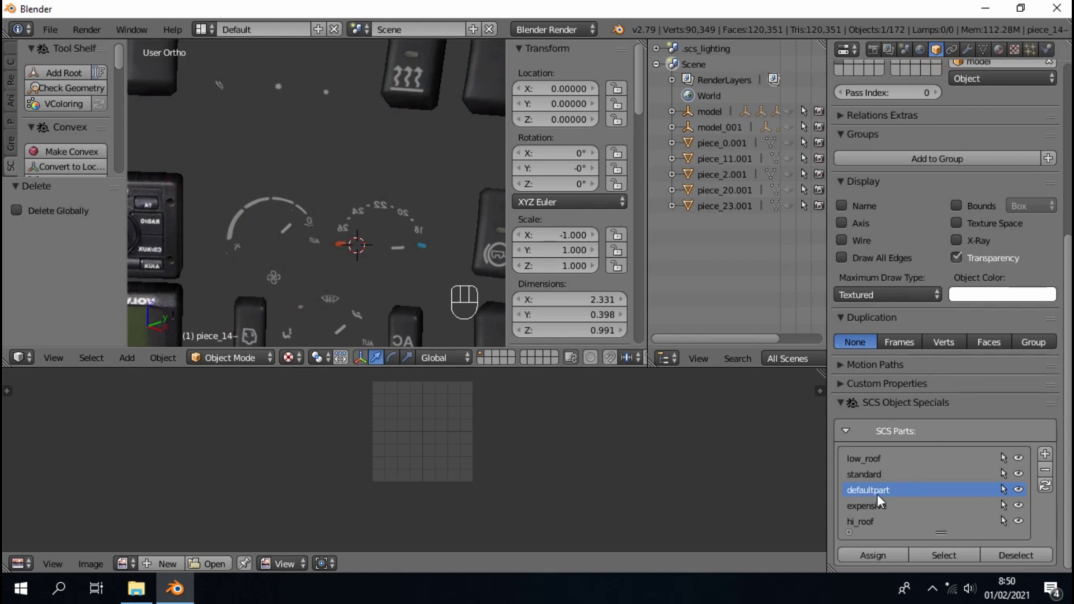
click(998, 50)
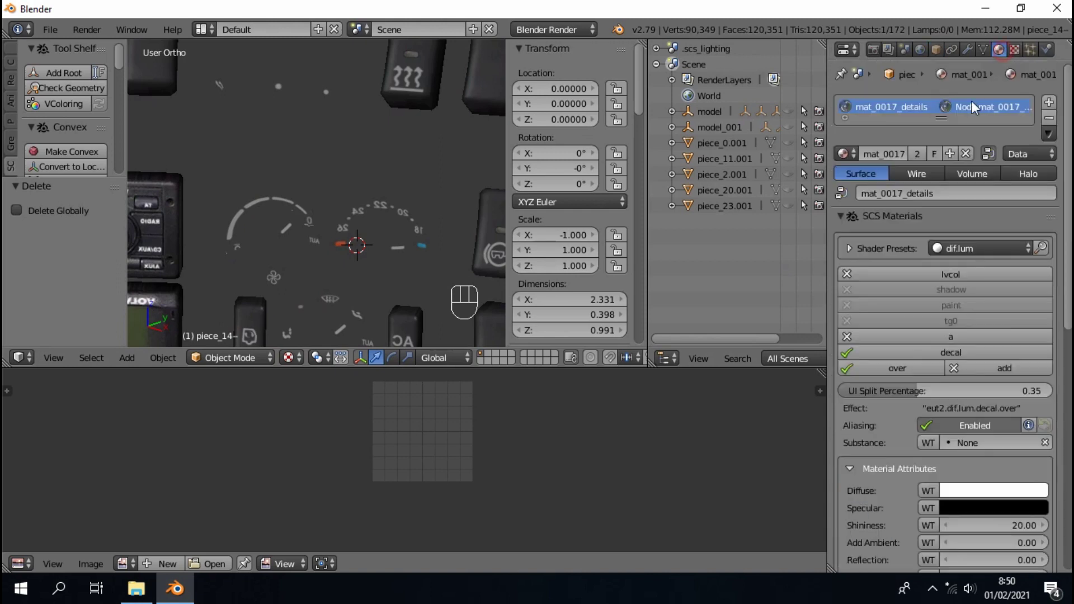
- Copy piece_14's material name, mat_0017_details, and delete the piece from the first model
click(904, 195)
key(ctrl+c)
scroll(422, 249, down, 5)
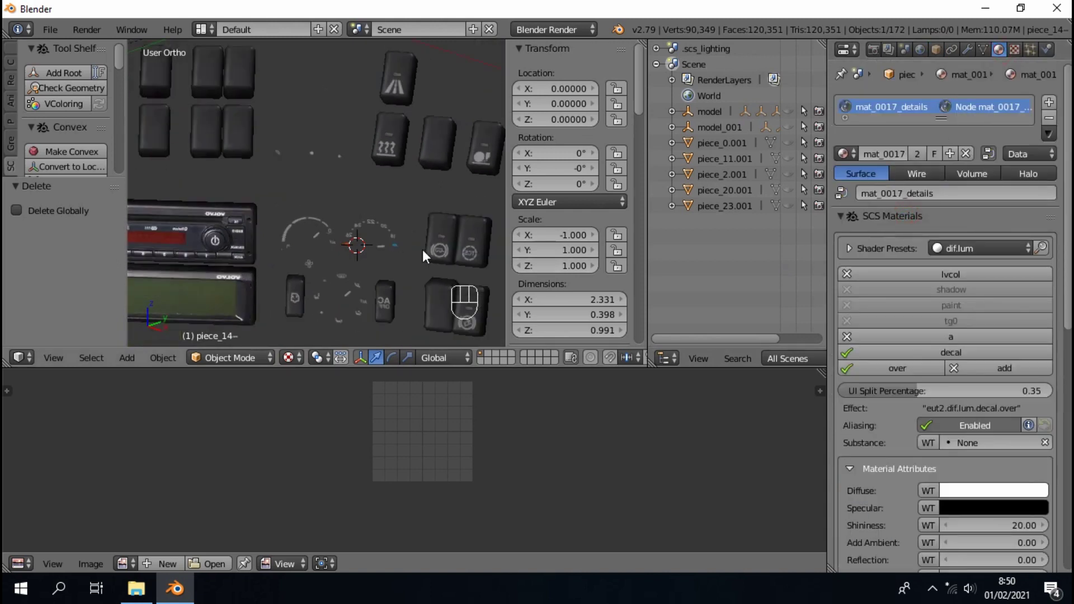
key(x)
click(409, 252)
- Show piece_20.001, parent it to the first model's root, and check its SCS part
click(728, 204)
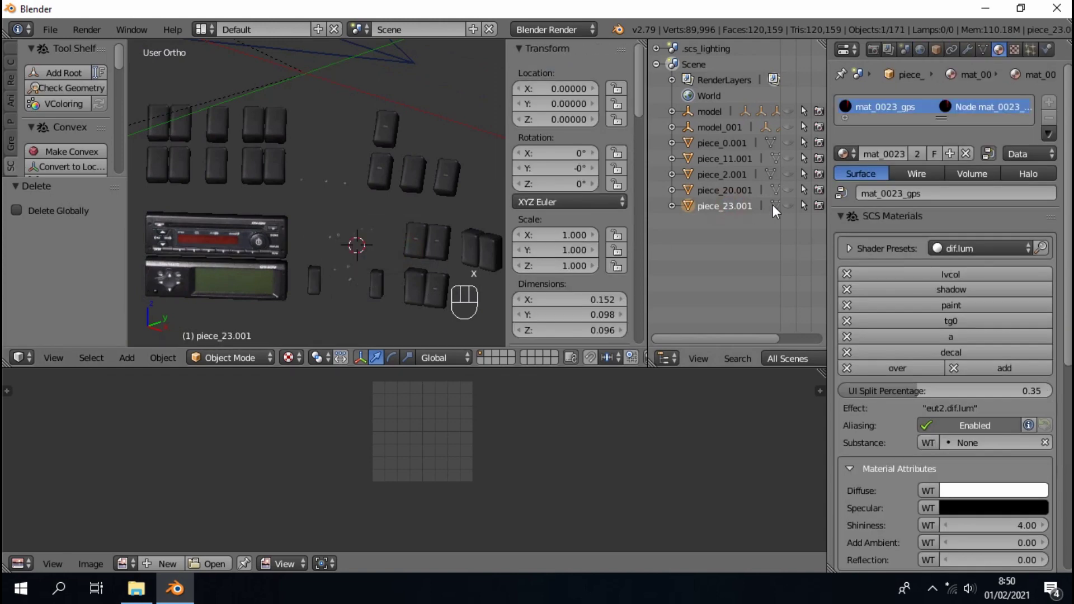
click(789, 208)
click(682, 187)
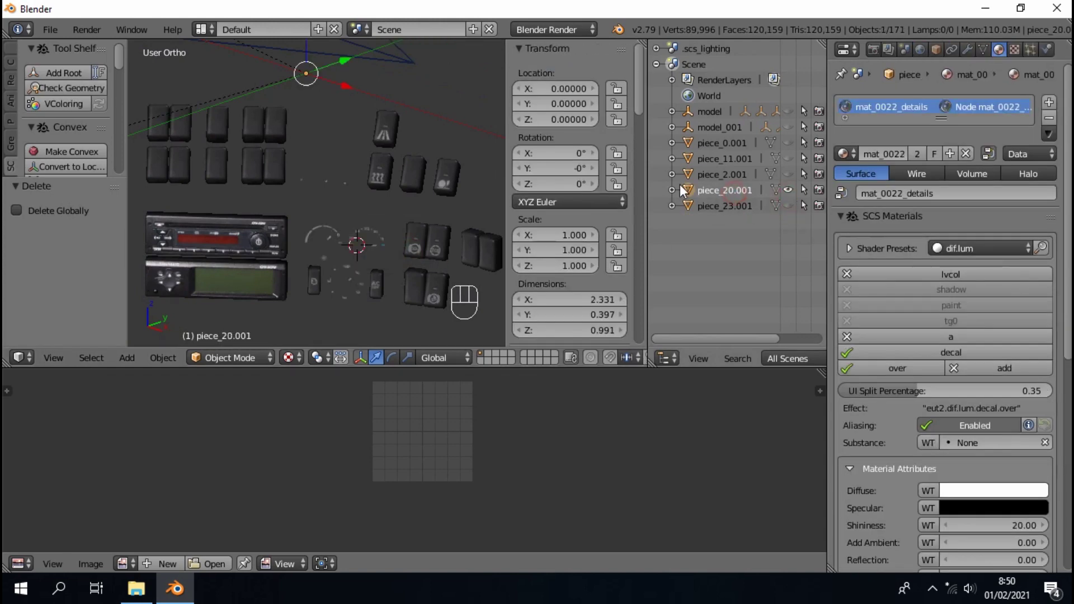
drag(680, 186, 686, 114)
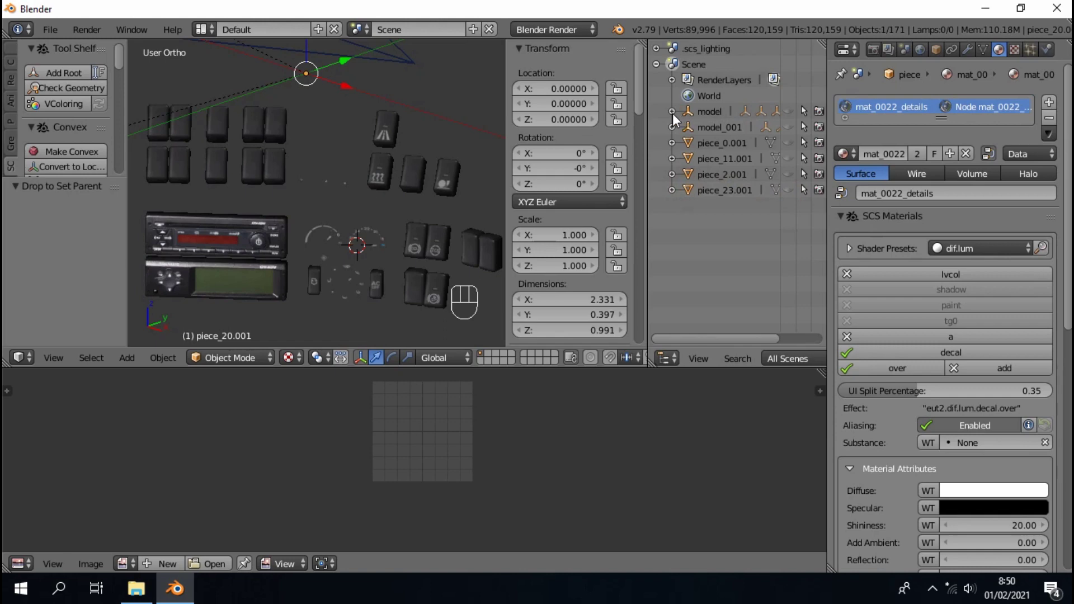
scroll(976, 52, down, 8)
click(940, 49)
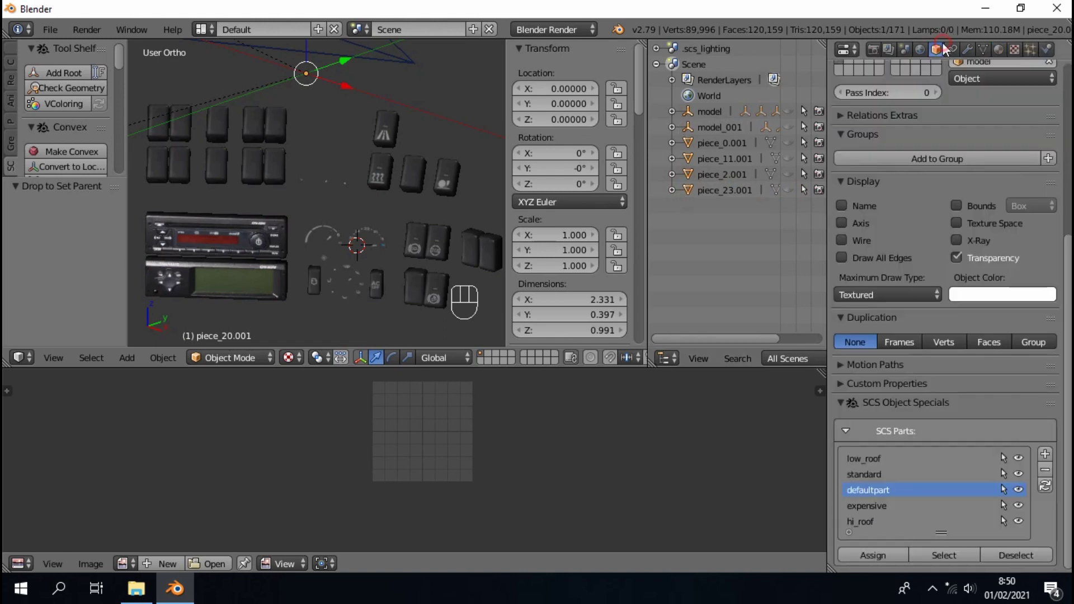
- Assign the existing material mat_0017_details to piece_20.001 and inspect its markings around the gauges and AC OFF switch
click(999, 49)
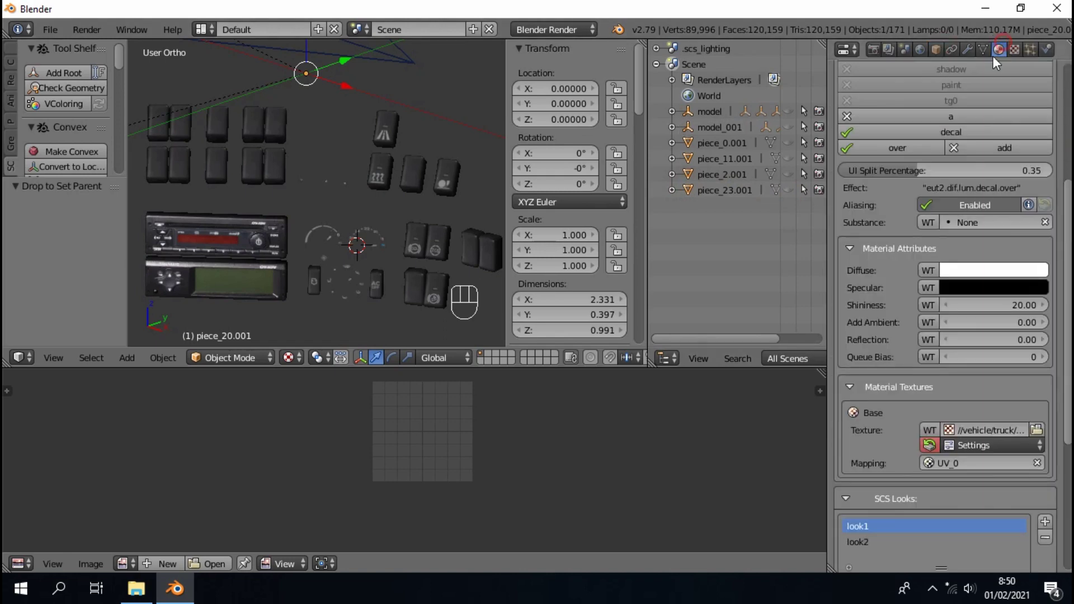
scroll(851, 155, up, 6)
click(849, 156)
key(ctrl+v)
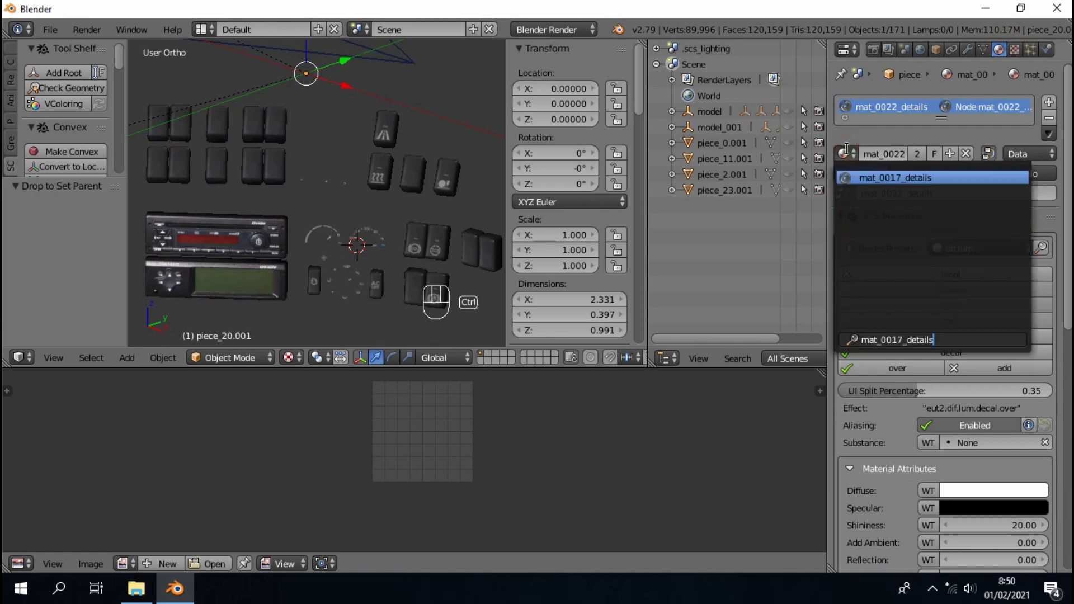
click(869, 176)
scroll(435, 224, down, 4)
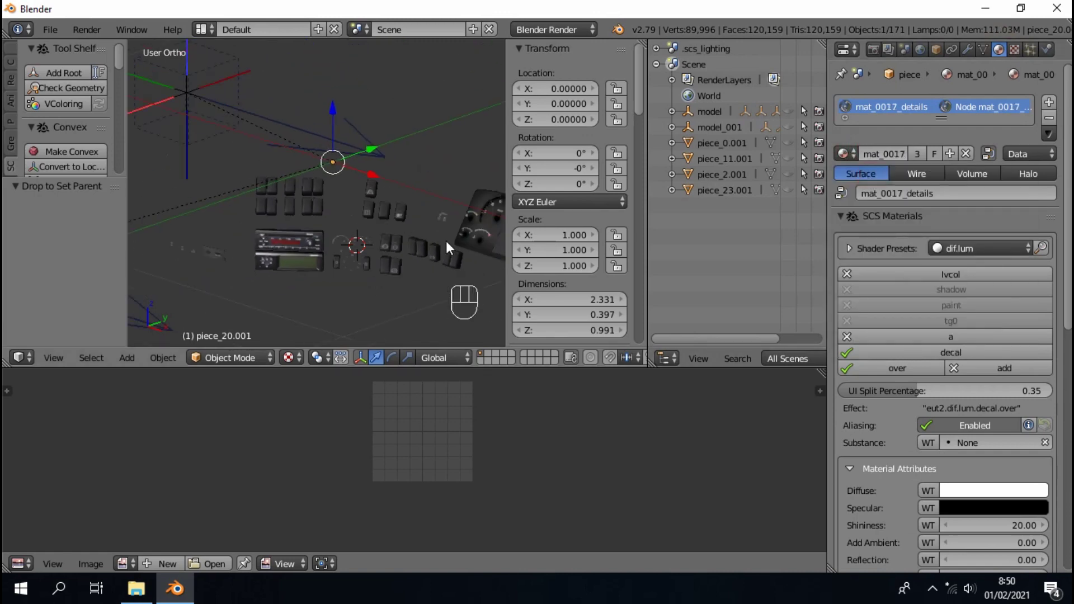
key(Tab)
scroll(366, 269, up, 4)
key(Tab)
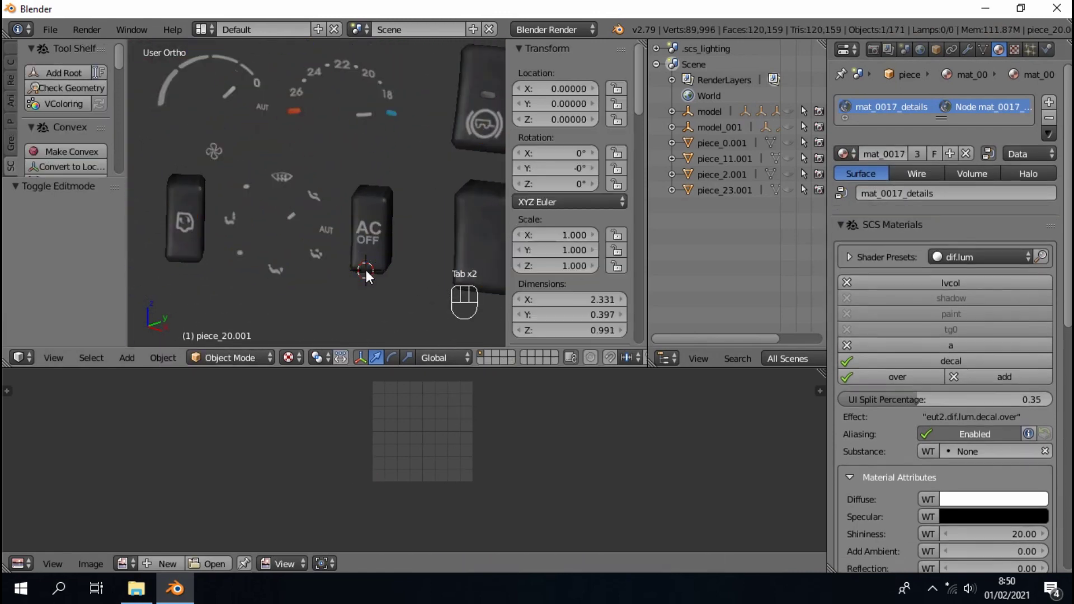
scroll(306, 210, down, 5)
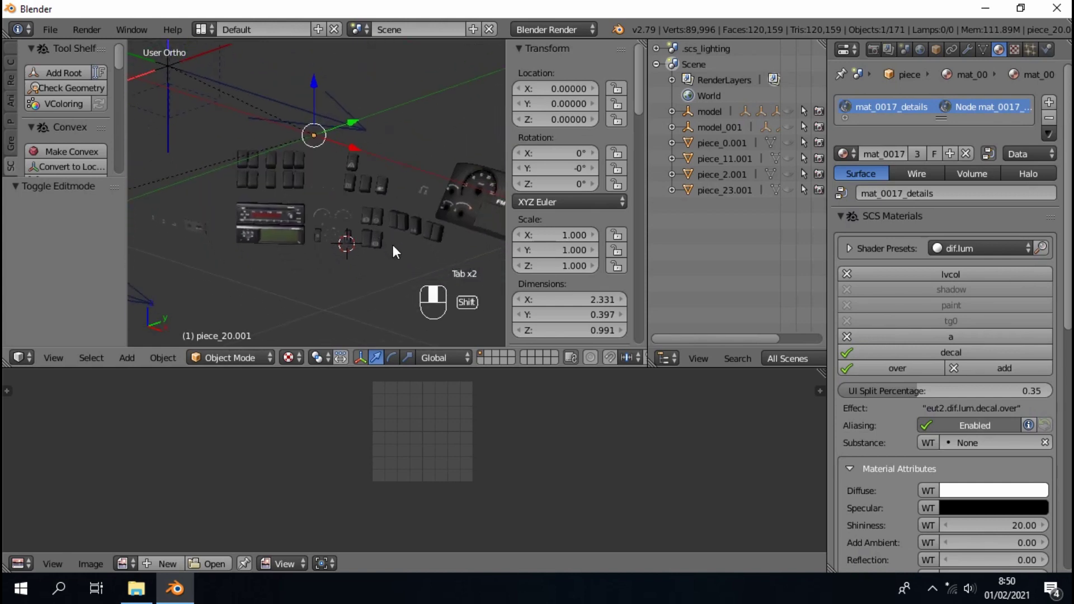
- Toggle the visibility of piece_23.001 and piece_2.001 to view the GPS screen and dashboard display, leaving both hidden
click(725, 191)
click(788, 190)
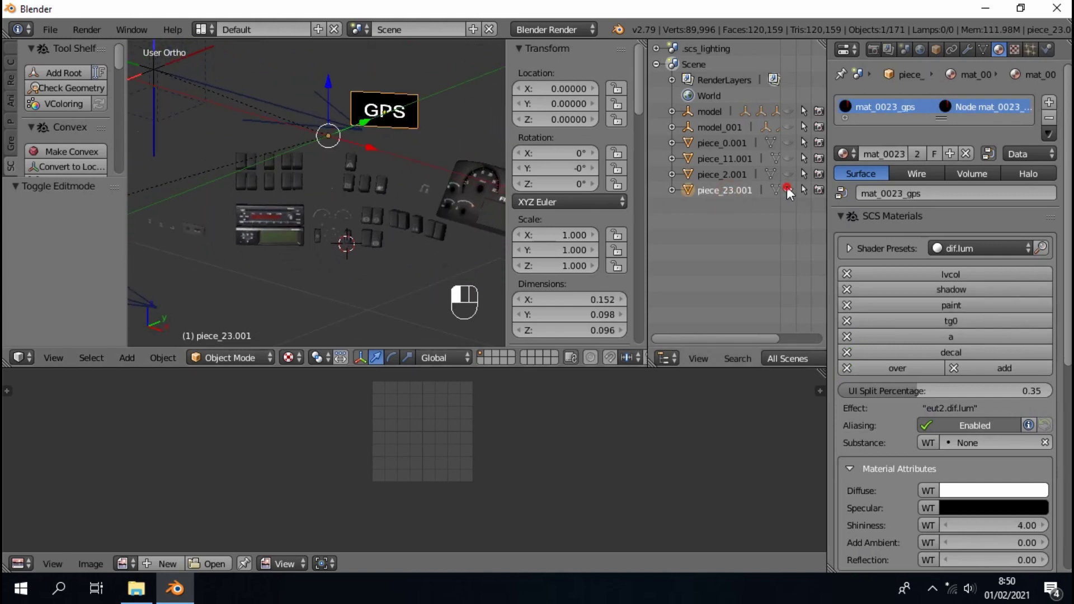
click(787, 190)
click(788, 174)
click(755, 175)
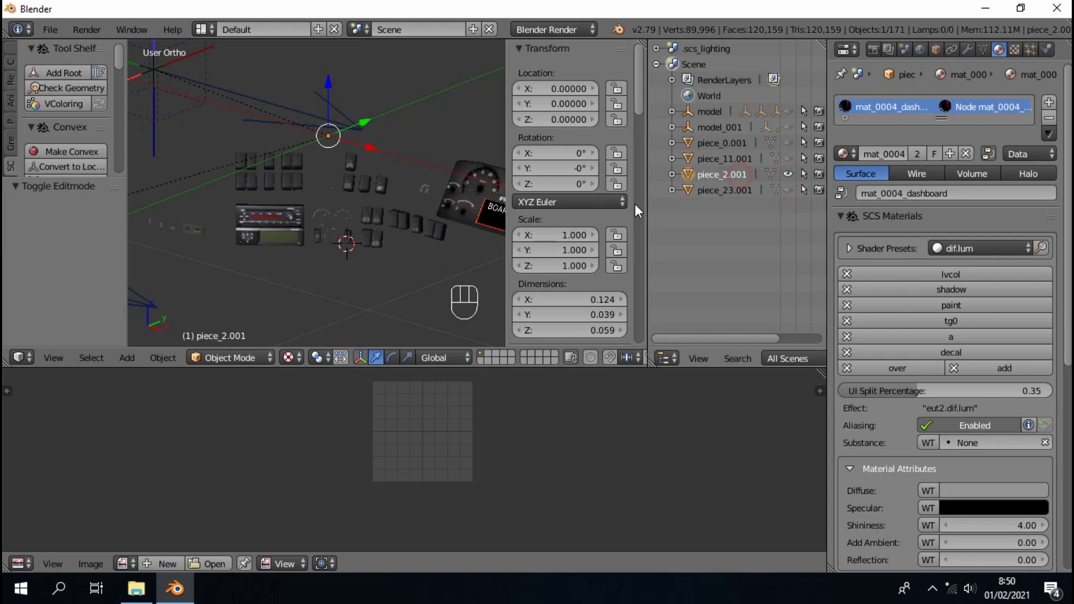
click(788, 174)
- Show piece_11.001 and examine where its faces lie on the dashboard switches in Edit Mode
click(788, 159)
click(755, 158)
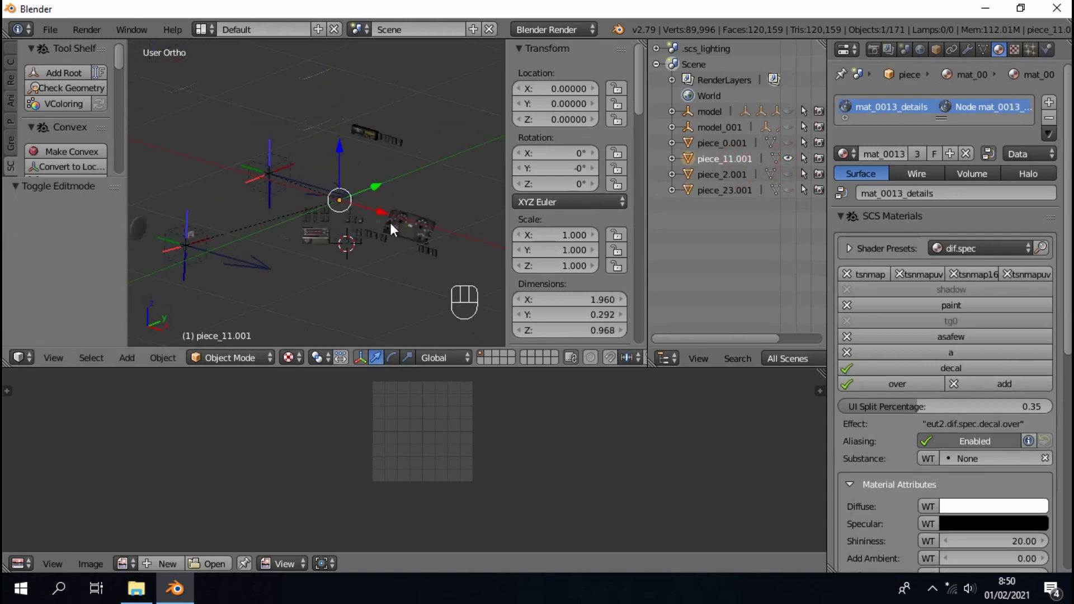
key(Tab)
scroll(353, 232, up, 4)
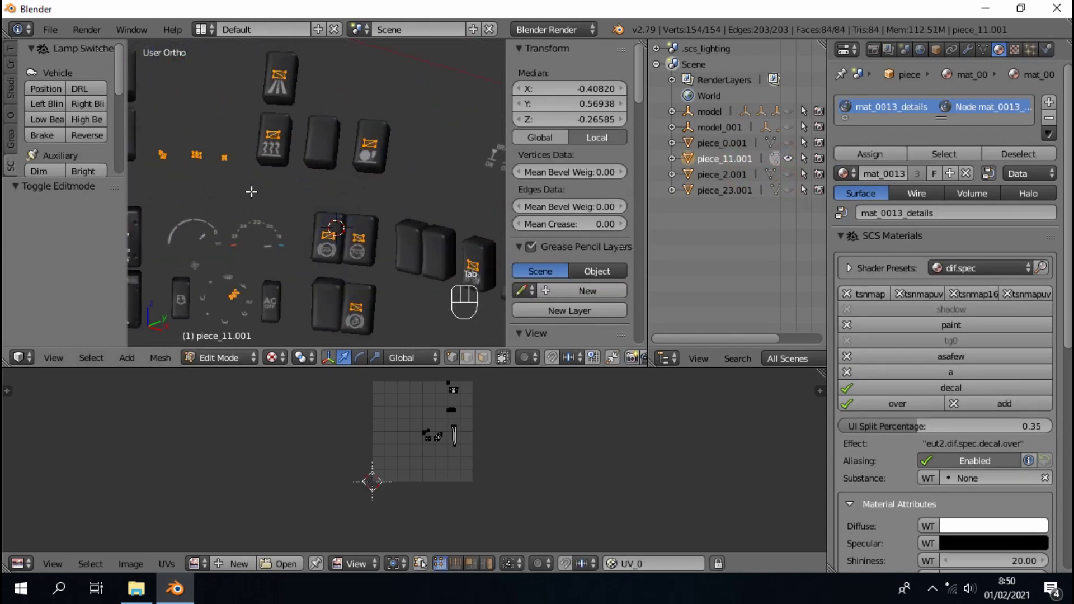
scroll(249, 189, down, 2)
click(263, 278)
scroll(264, 278, up, 5)
key(Tab)
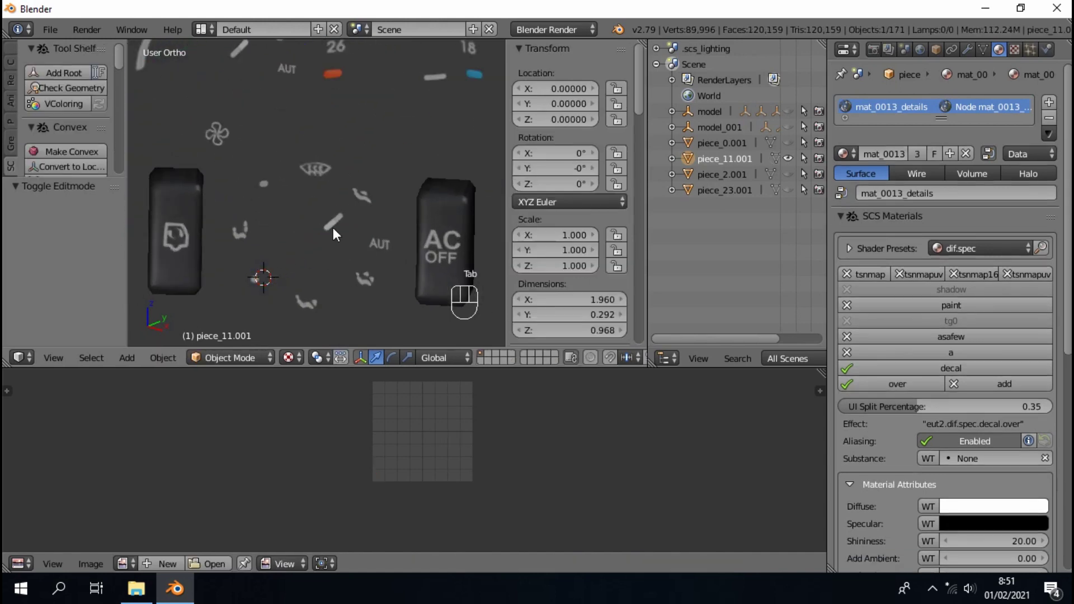
- Select the first model's piece_2 and examine all its faces in Edit Mode around the dashboard and overhead switches
right_click(327, 225)
key(Tab)
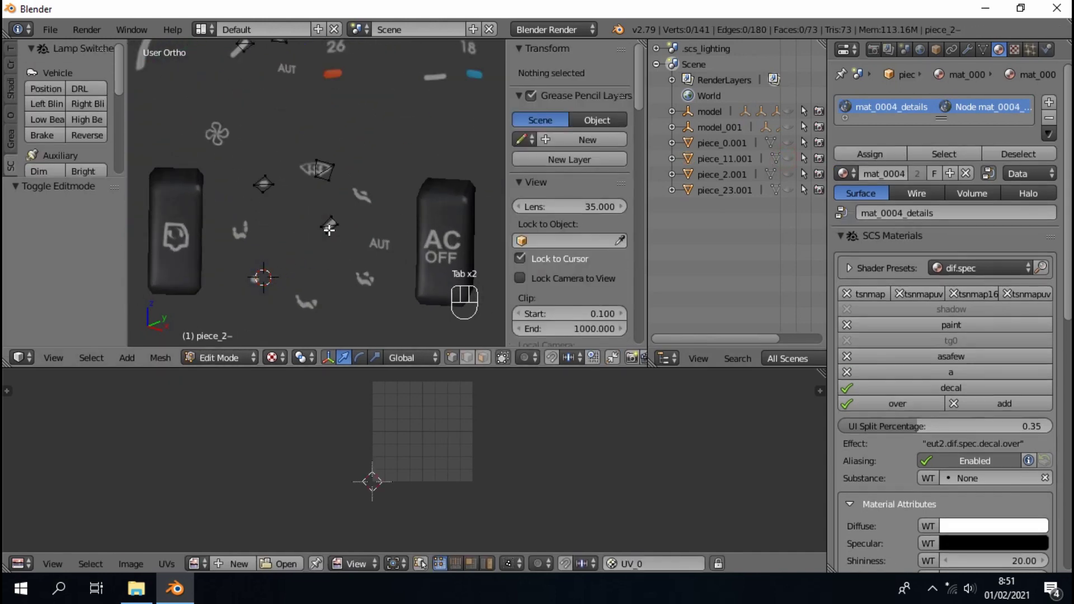
key(a)
scroll(334, 247, down, 5)
scroll(334, 246, down, 5)
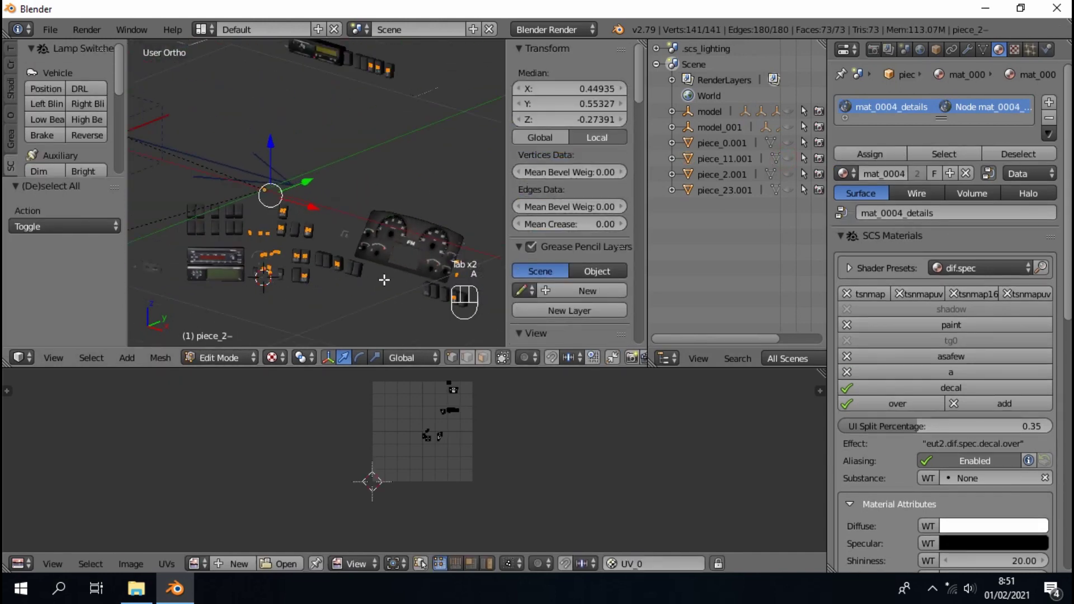
click(338, 105)
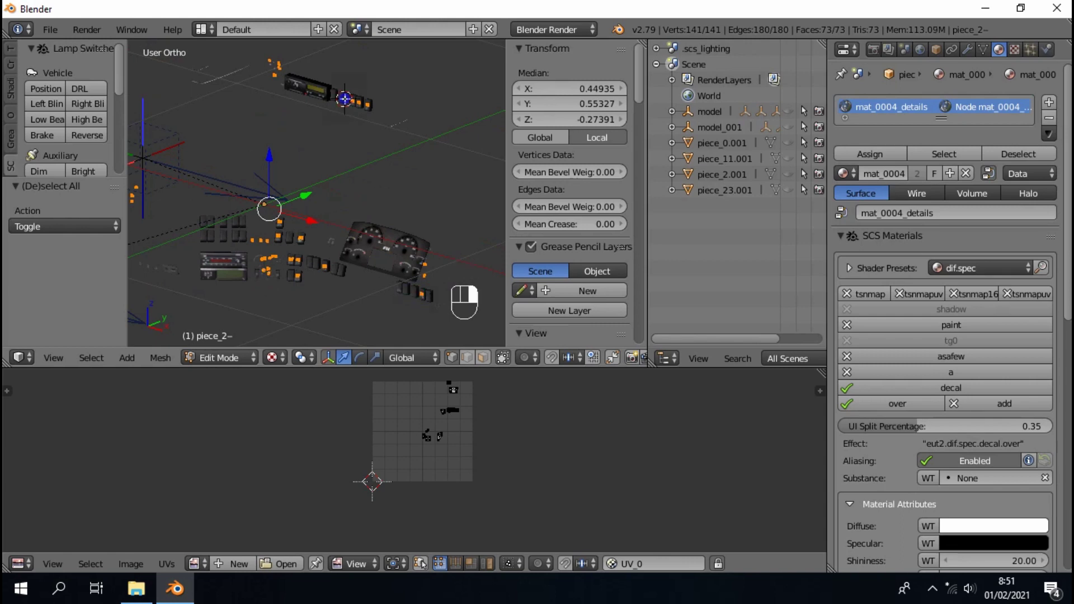
scroll(338, 104, up, 4)
key(Tab)
key(Tab)
scroll(410, 138, down, 5)
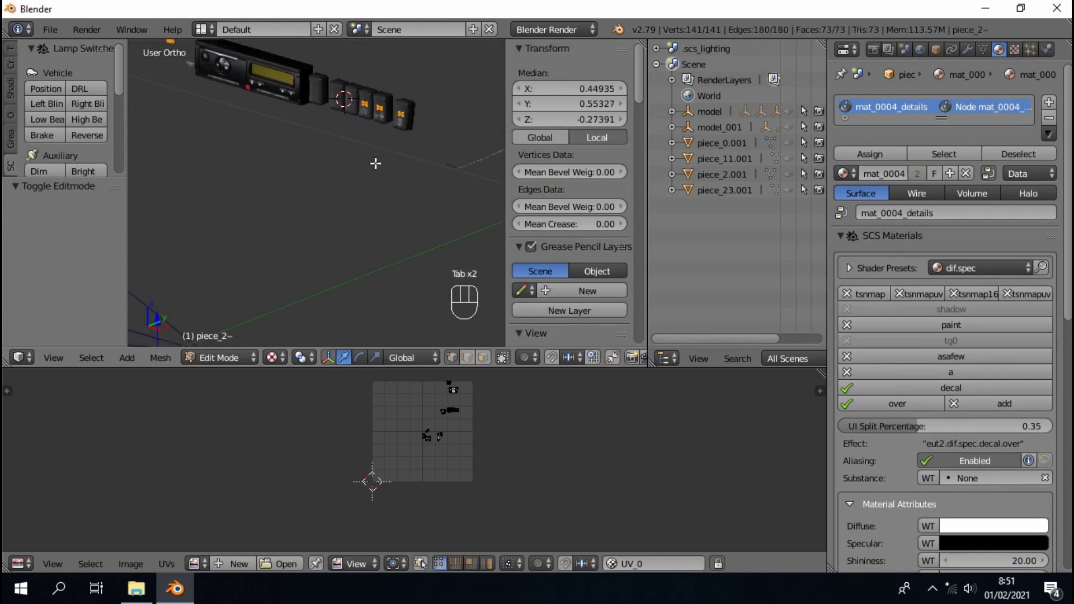
key(Tab)
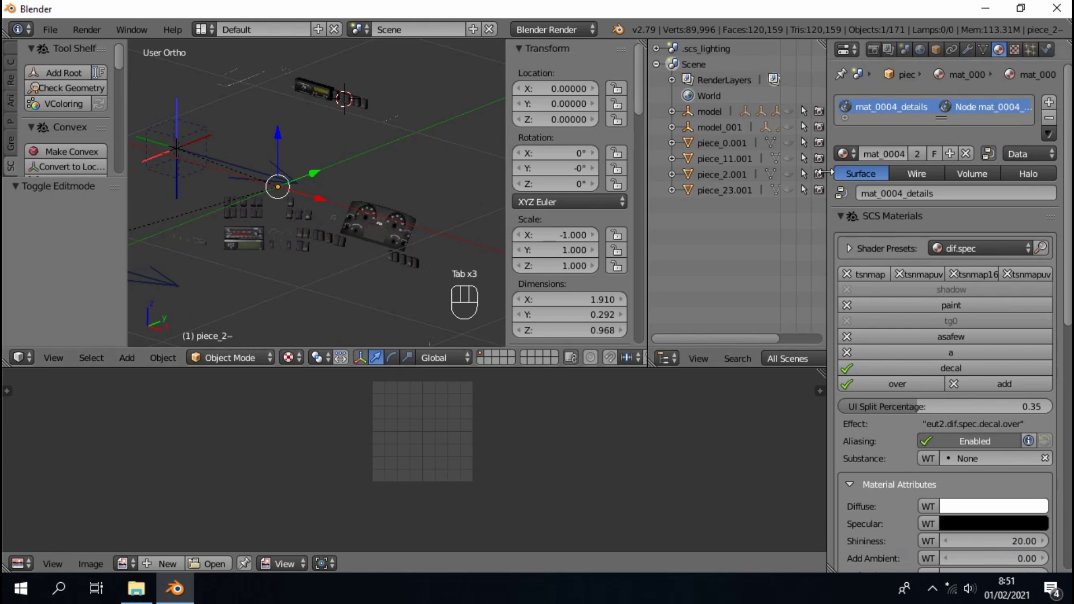
- Reselect piece_11.001 and view its mesh in Edit Mode for comparison with the first model's piece_2
click(690, 188)
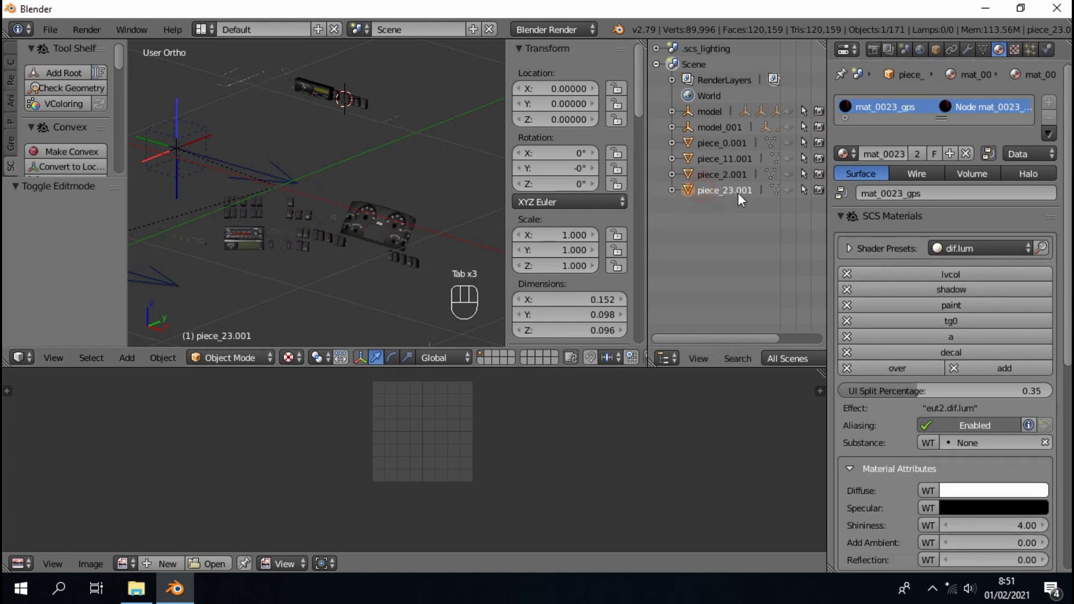
click(737, 161)
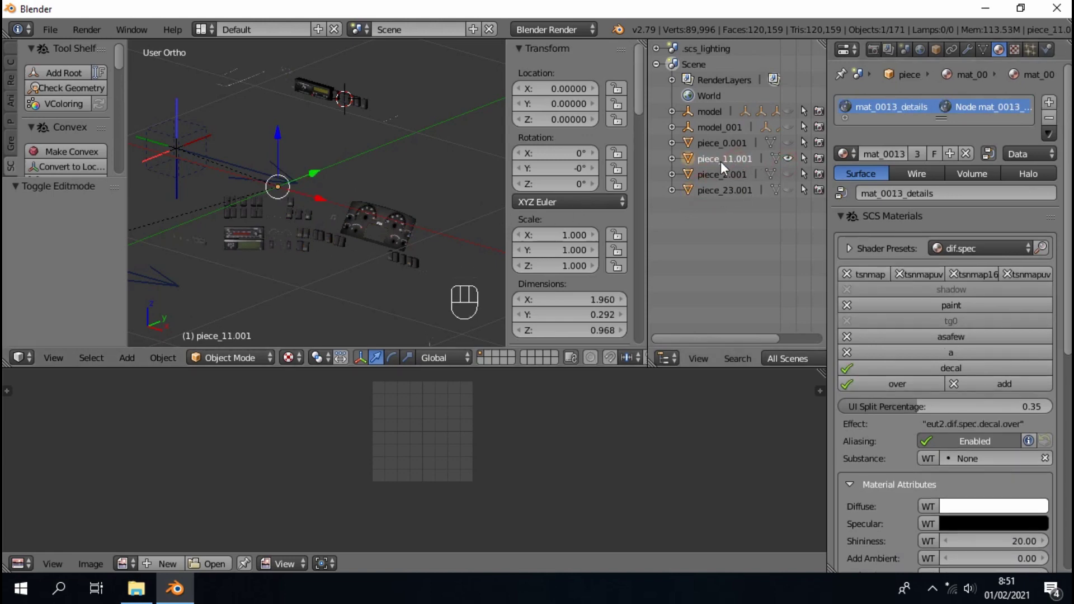
key(Tab)
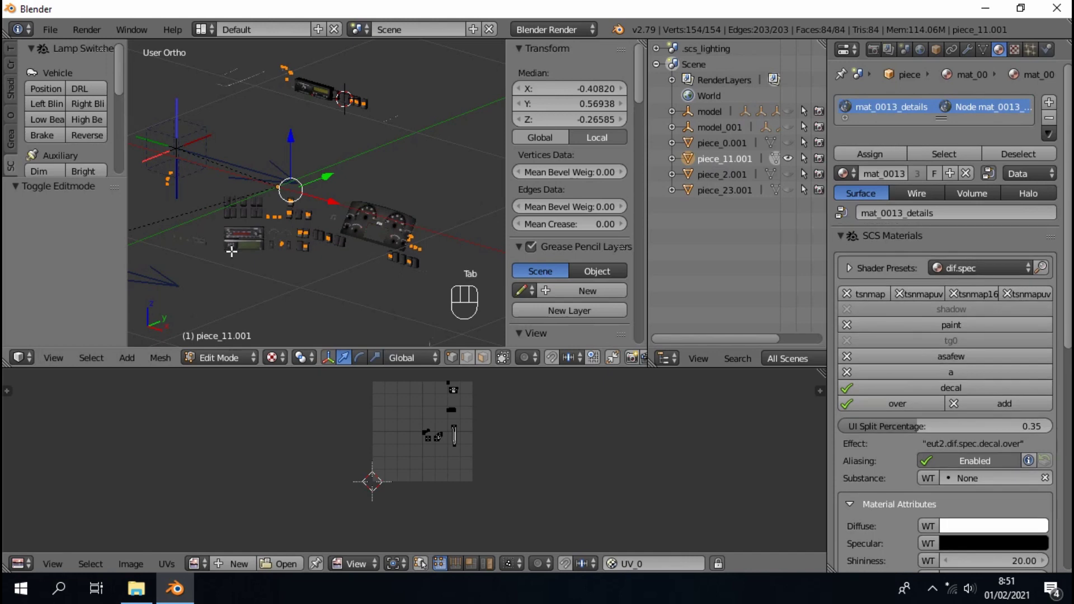
key(Tab)
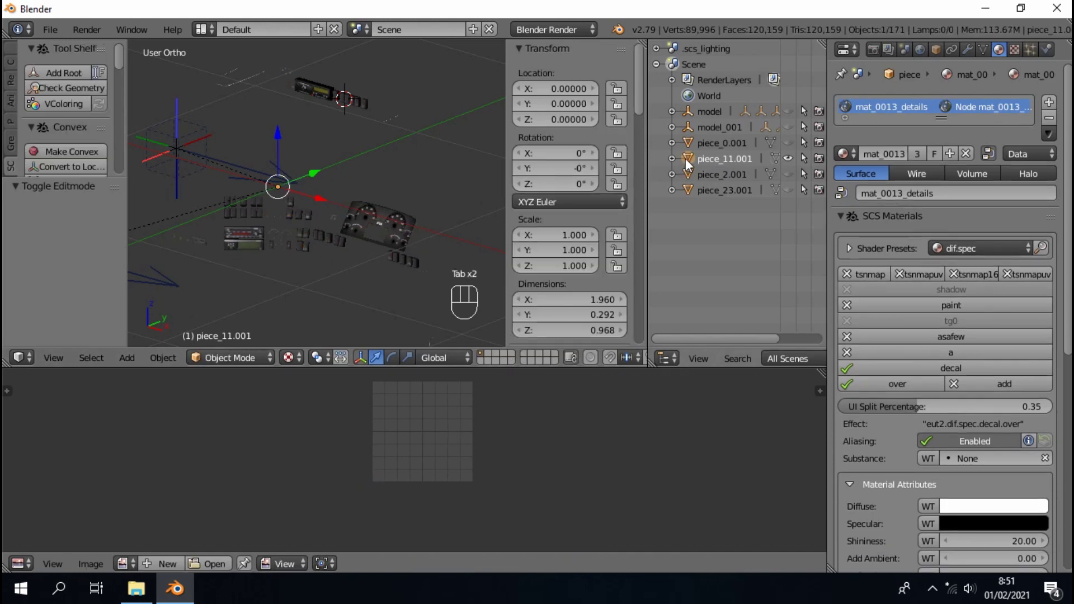
- Switch to wireframe and toggle piece_11.001's visibility to compare its outlines with the first model's piece_2
key(z)
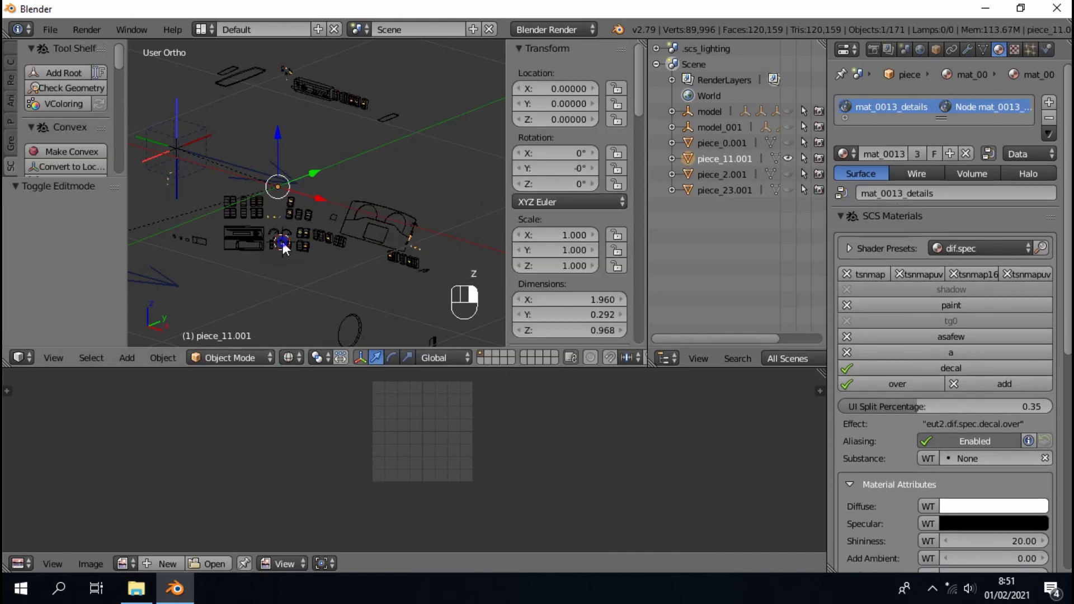
scroll(283, 246, up, 6)
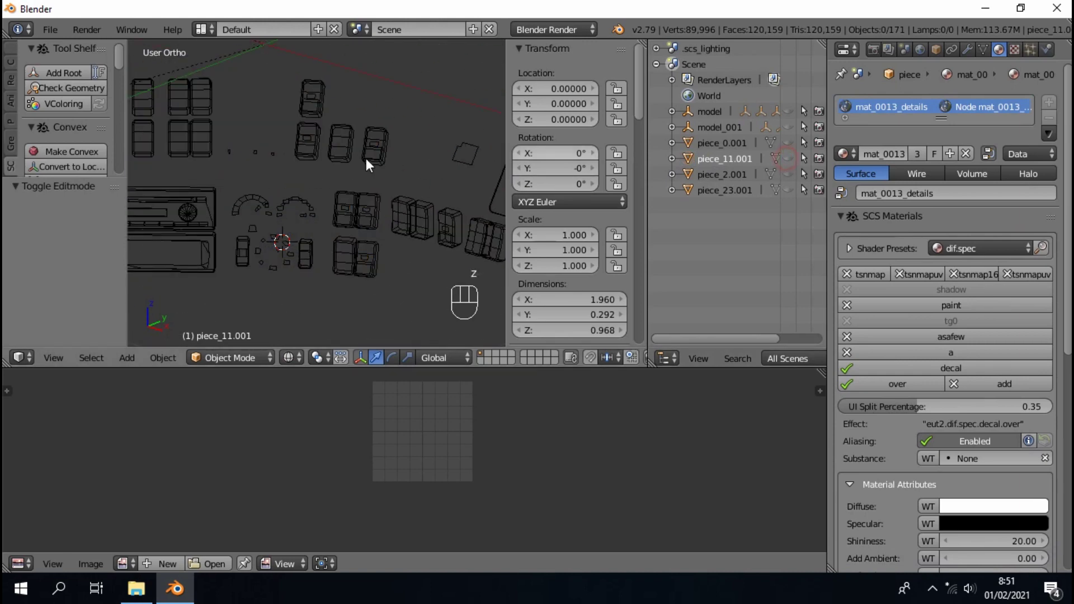
right_click(260, 153)
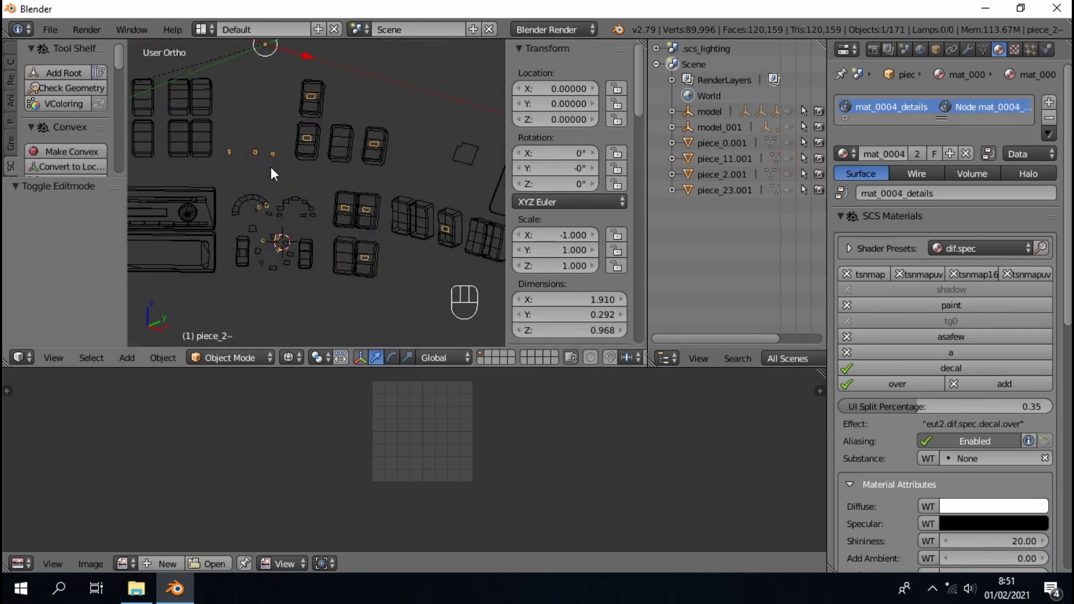
click(723, 160)
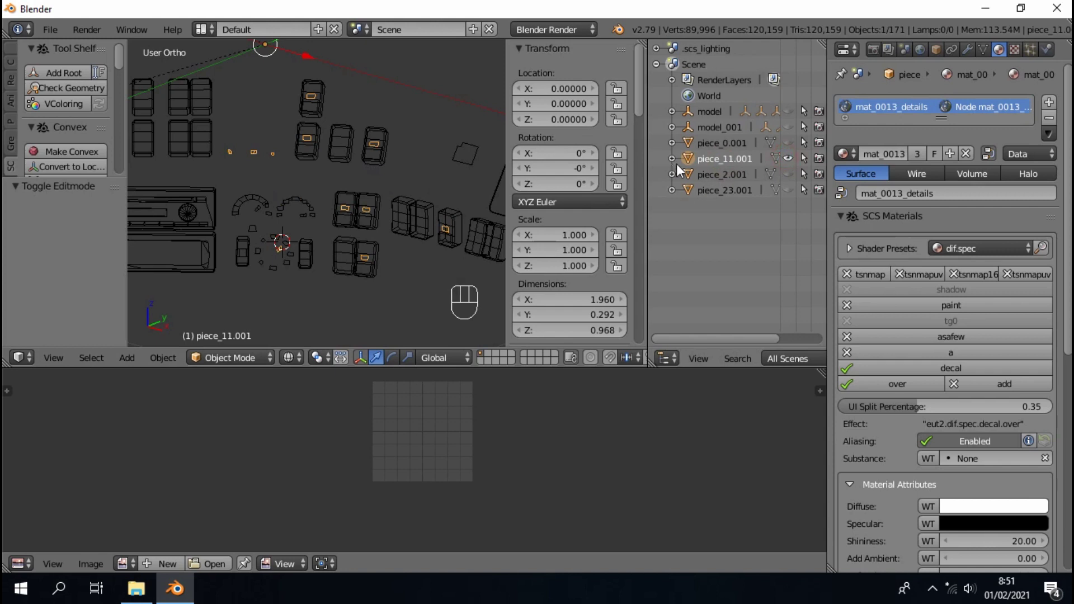
mouse_move(688, 160)
mouse_down()
mouse_move(687, 114)
mouse_move(687, 162)
mouse_up()
click(789, 158)
- Select the first model's piece_2, the detail piece on the dashboard switches, and delete it
right_click(254, 149)
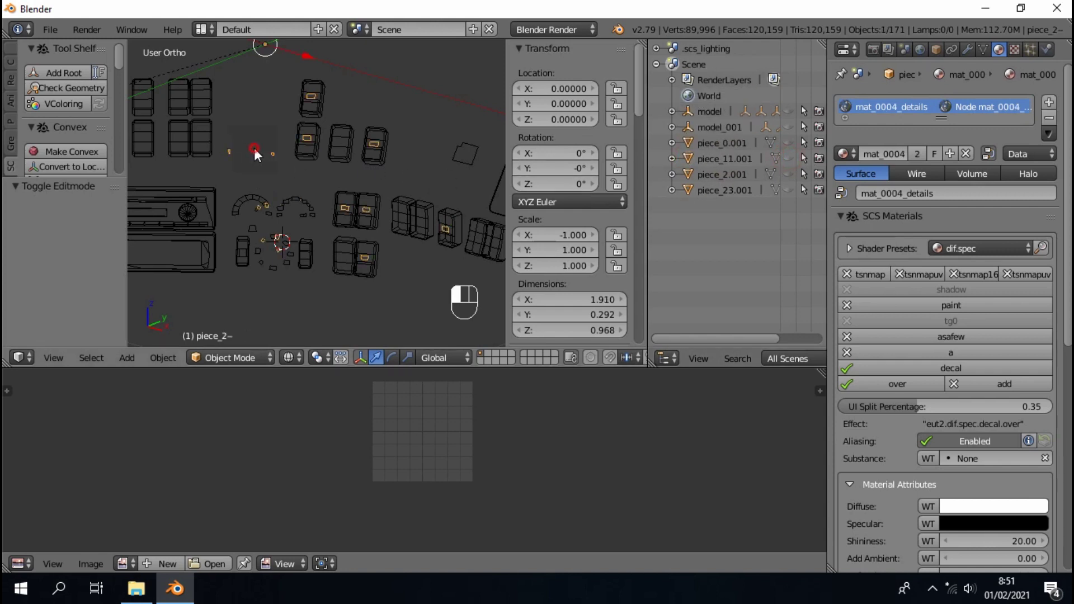
key(x)
click(265, 176)
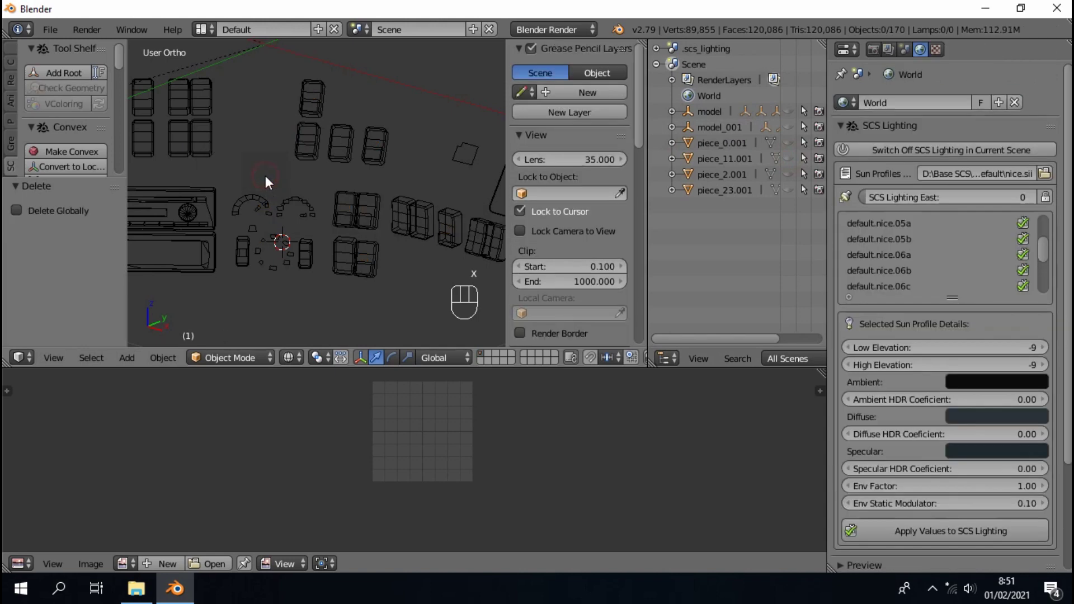
- Reveal piece_11.001, parent it to the first model and assign it the mat_0004_details material
click(789, 161)
click(732, 161)
drag(732, 162, 692, 117)
click(847, 153)
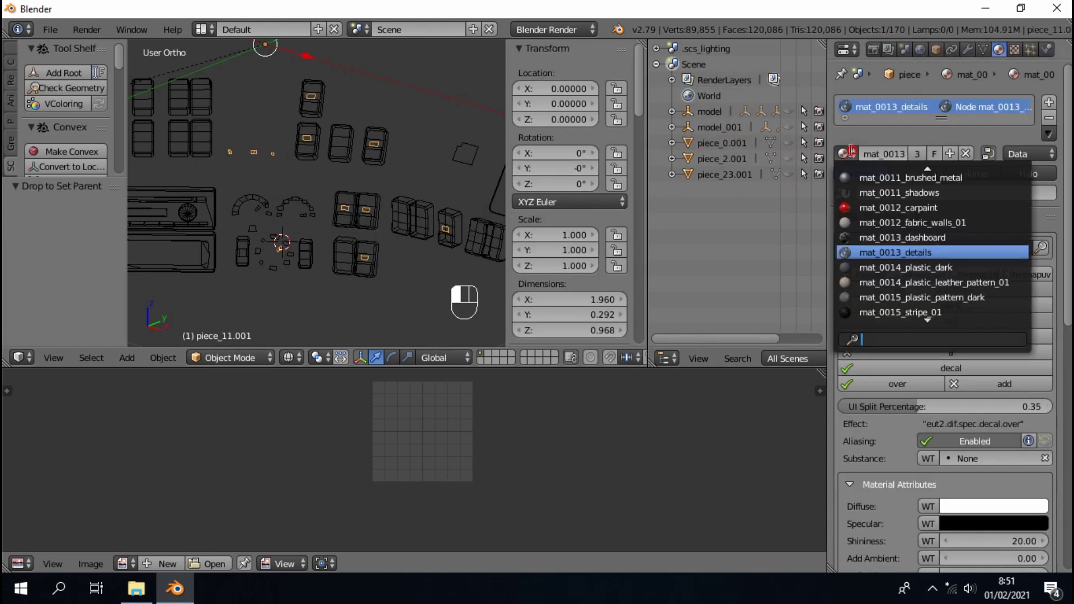
text(0004)
click(896, 192)
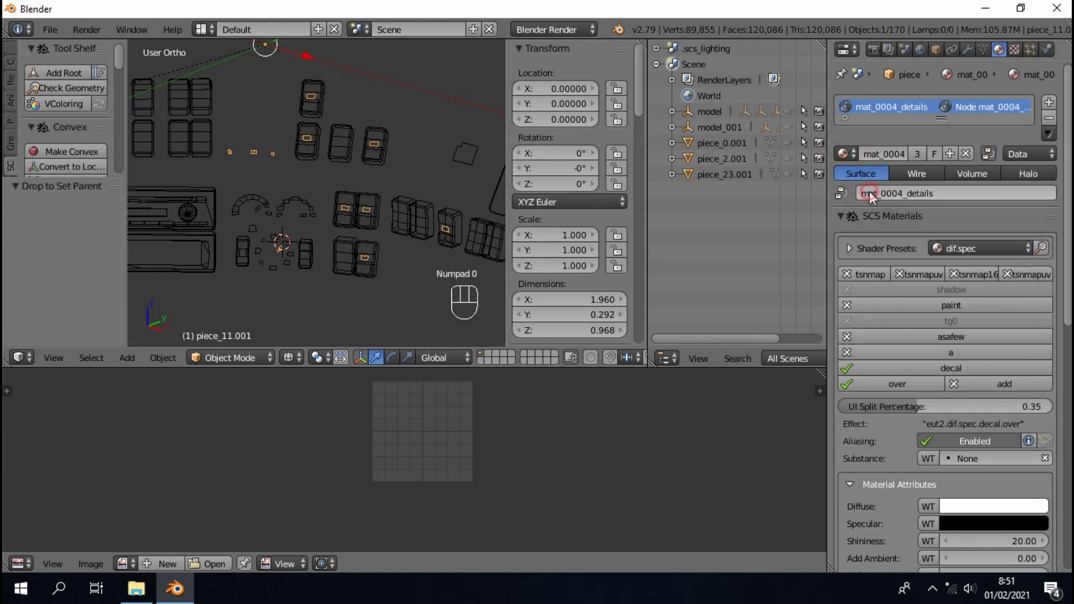
- Check piece_2.001, then toggle piece_0.001's visibility in wireframe to compare its switch outlines with the first model
click(724, 164)
click(788, 158)
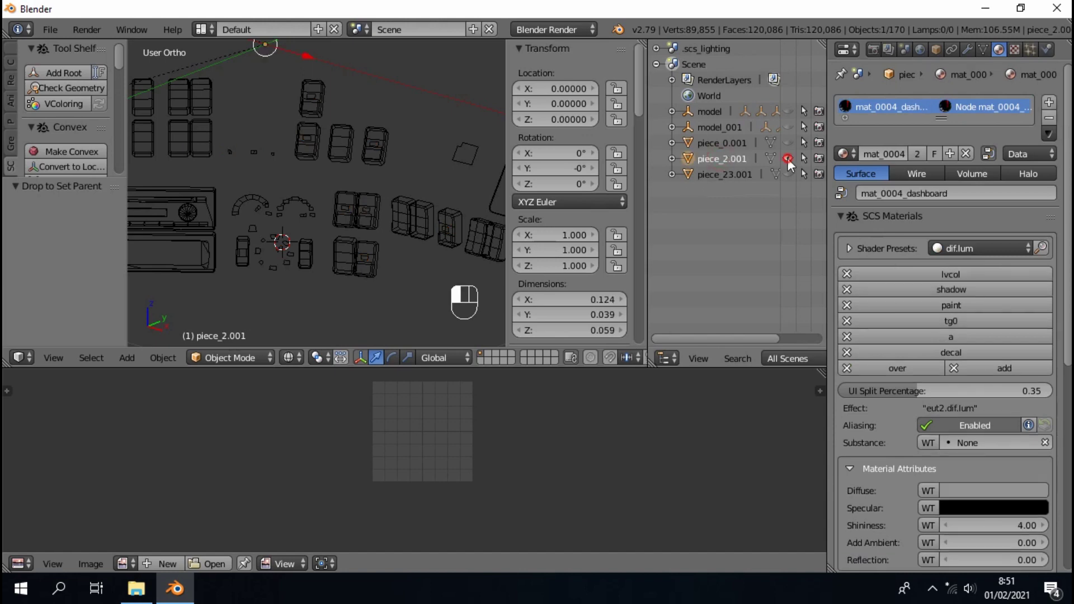
click(777, 142)
middle_drag(429, 211, 359, 216)
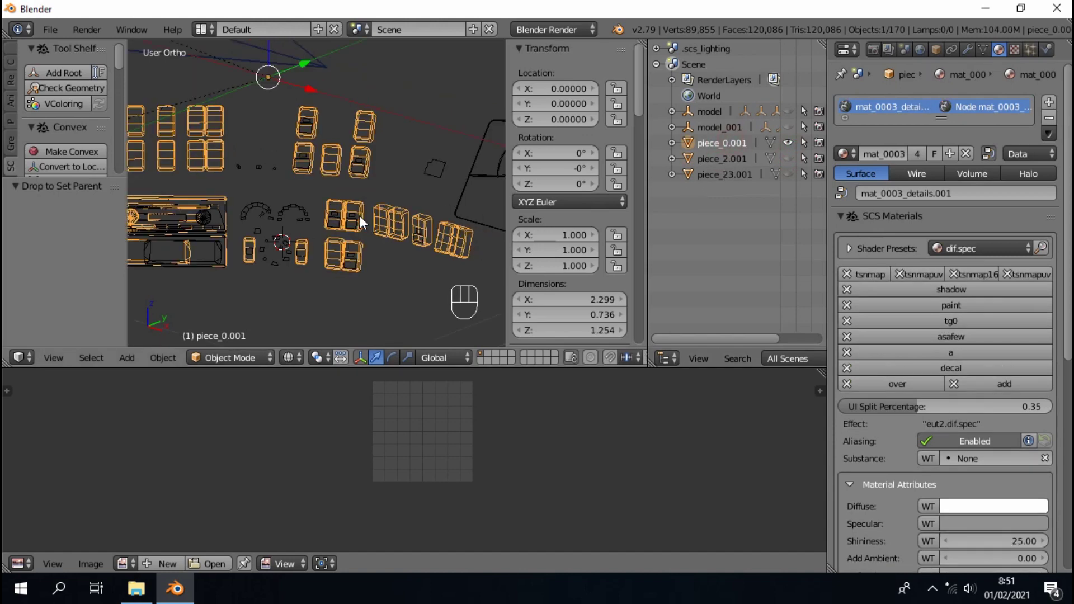
scroll(359, 216, down, 3)
scroll(302, 256, down, 3)
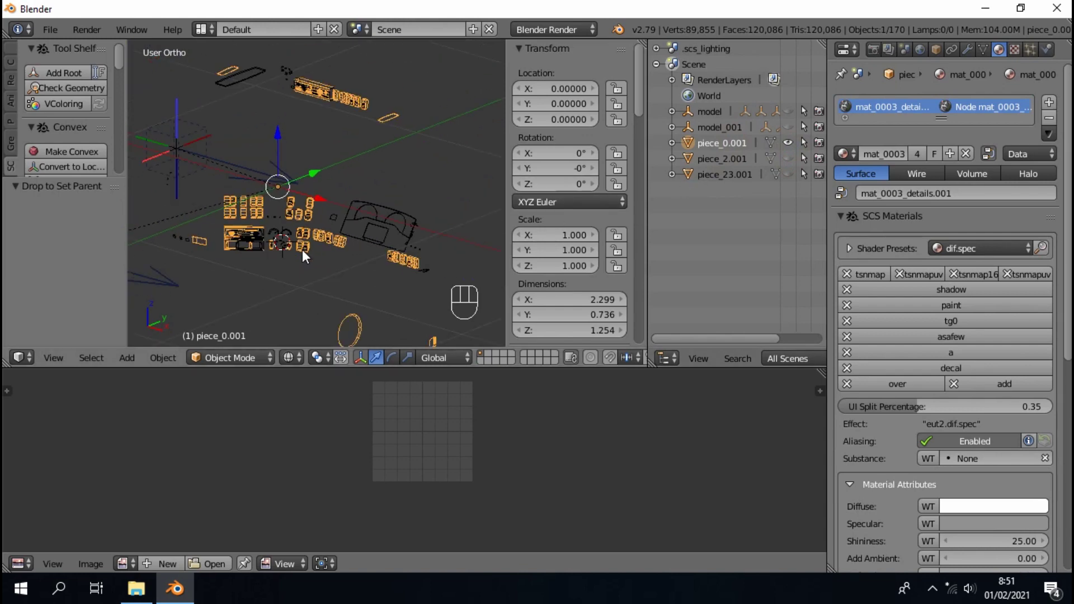
click(788, 143)
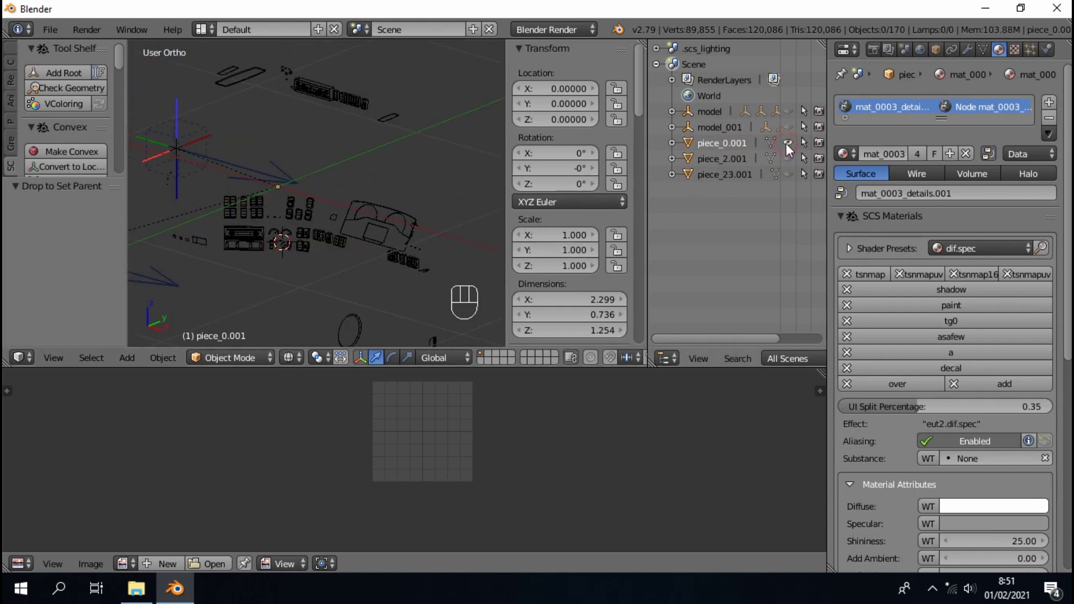
click(734, 144)
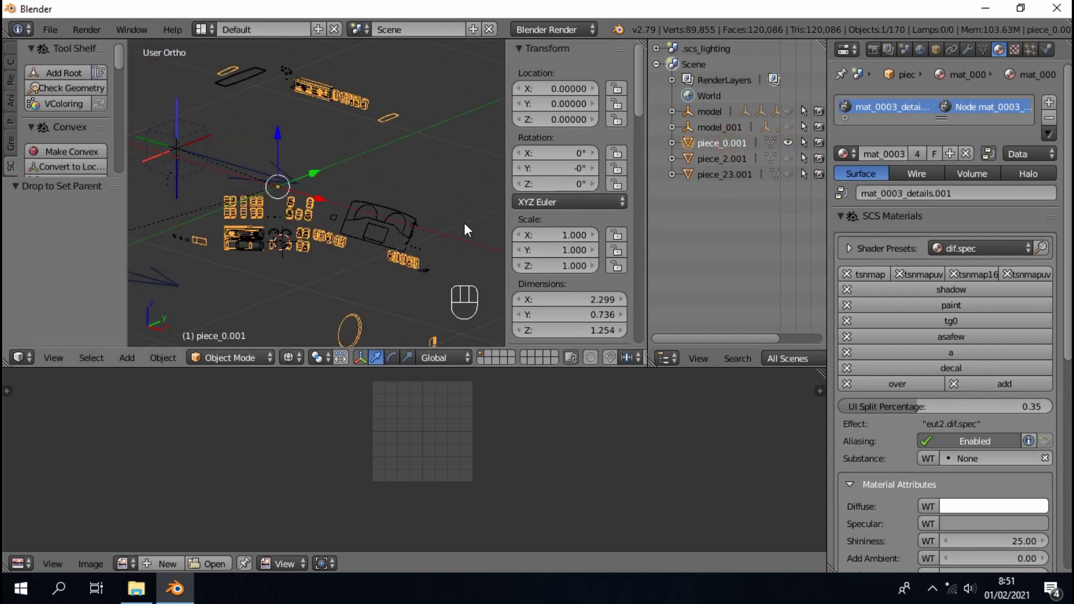
click(788, 143)
scroll(451, 263, down, 2)
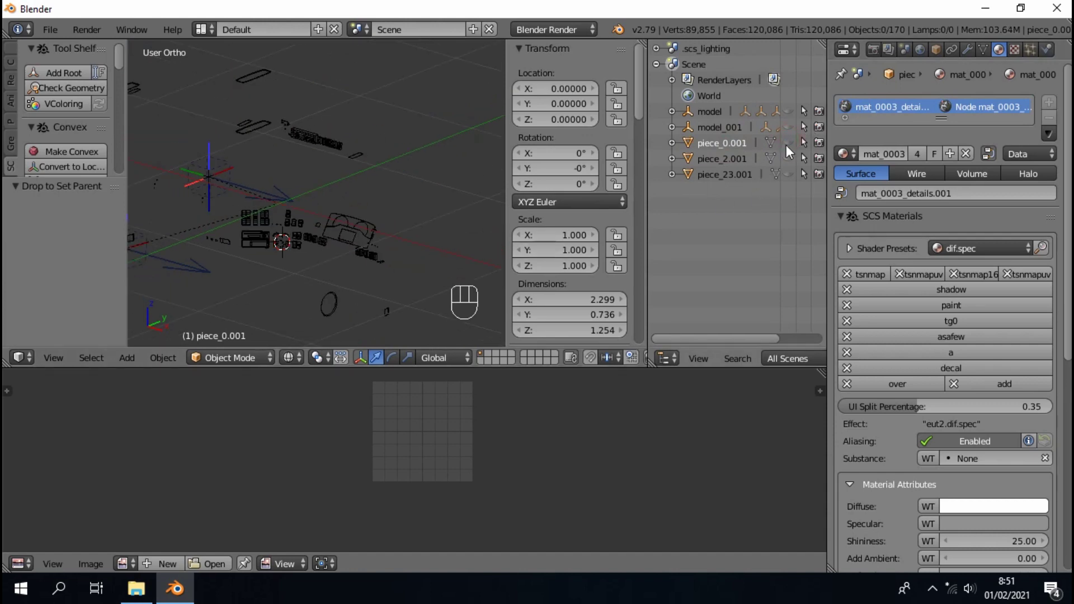
click(721, 144)
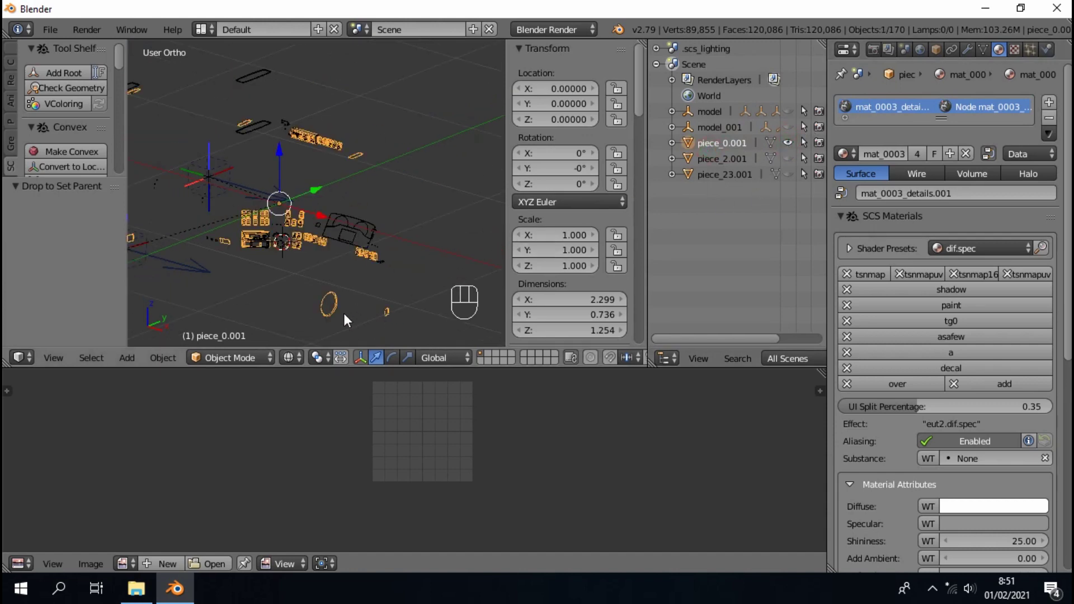
scroll(274, 224, up, 5)
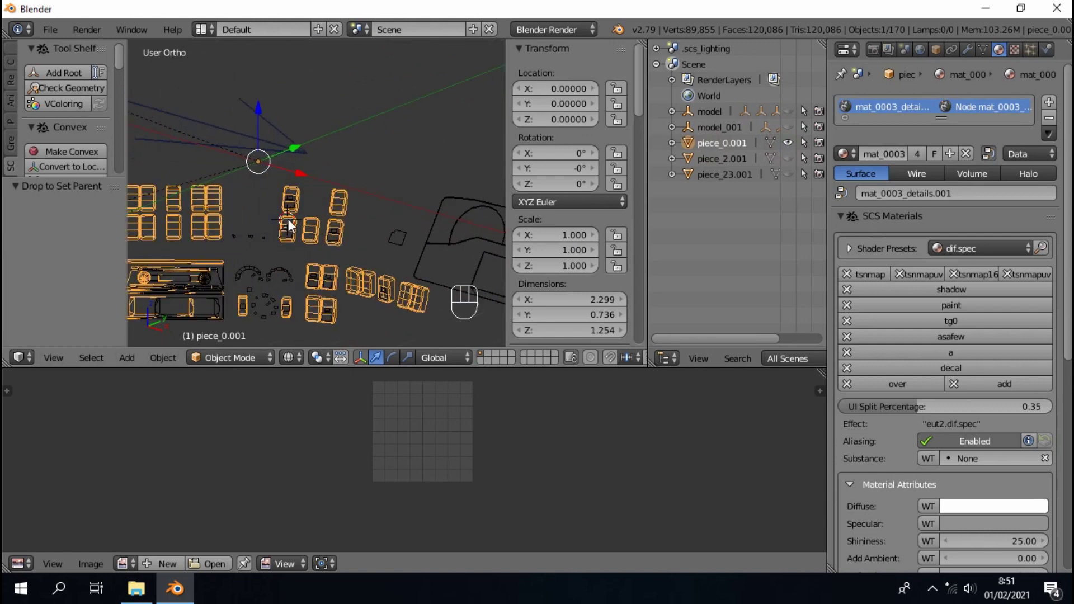
ctrl+click(789, 142)
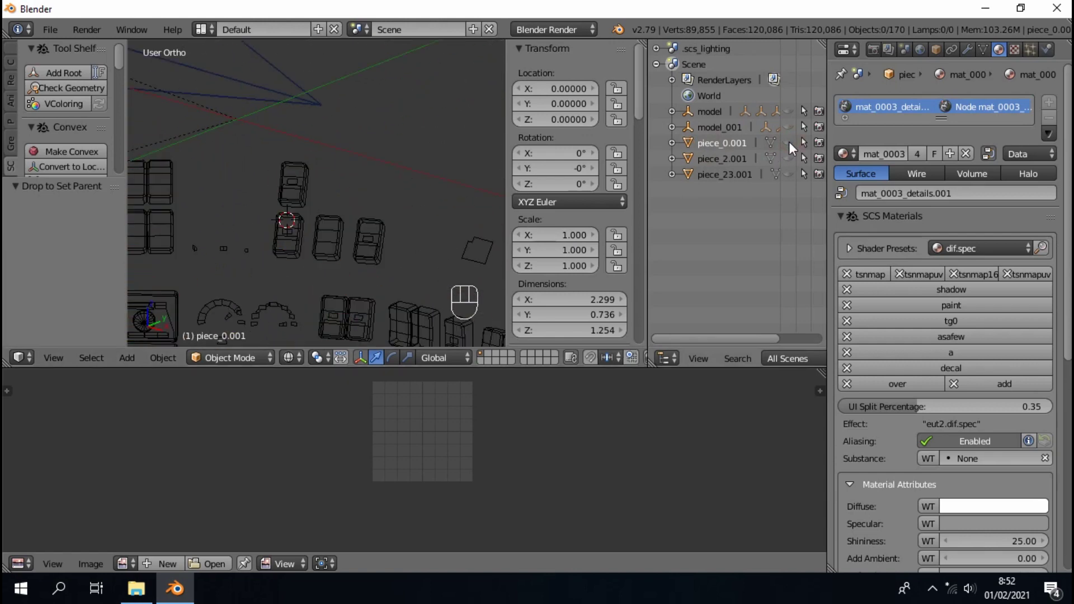
- In piece_0.001's mesh, circle-select the extra switch in the upper row of the five-switch dashboard group and delete its vertices
click(741, 144)
key(Tab)
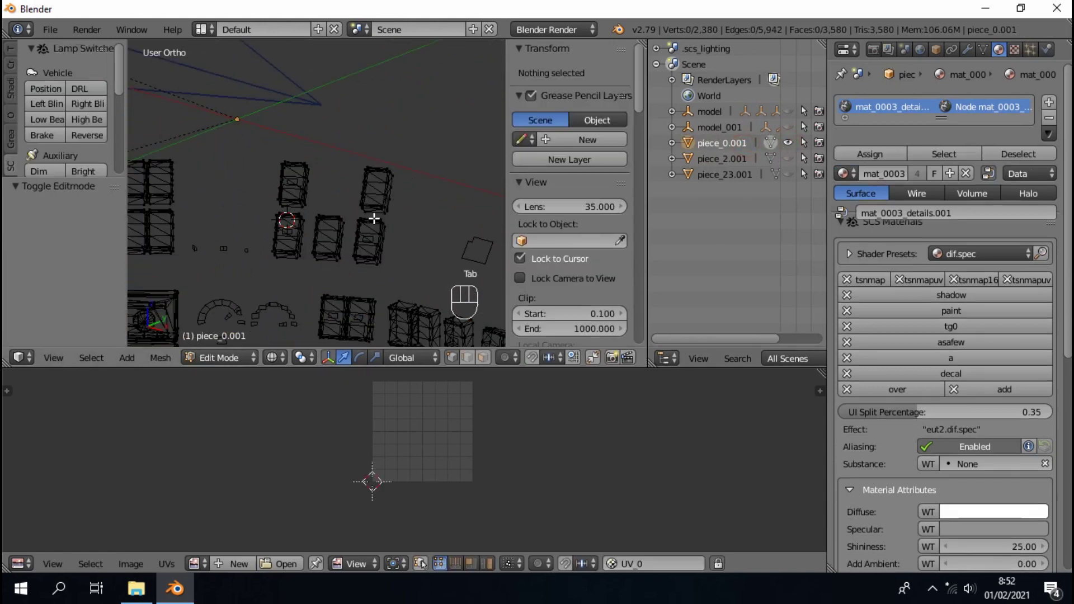
scroll(372, 221, up, 4)
key(a)
middle_drag(367, 182, 384, 186)
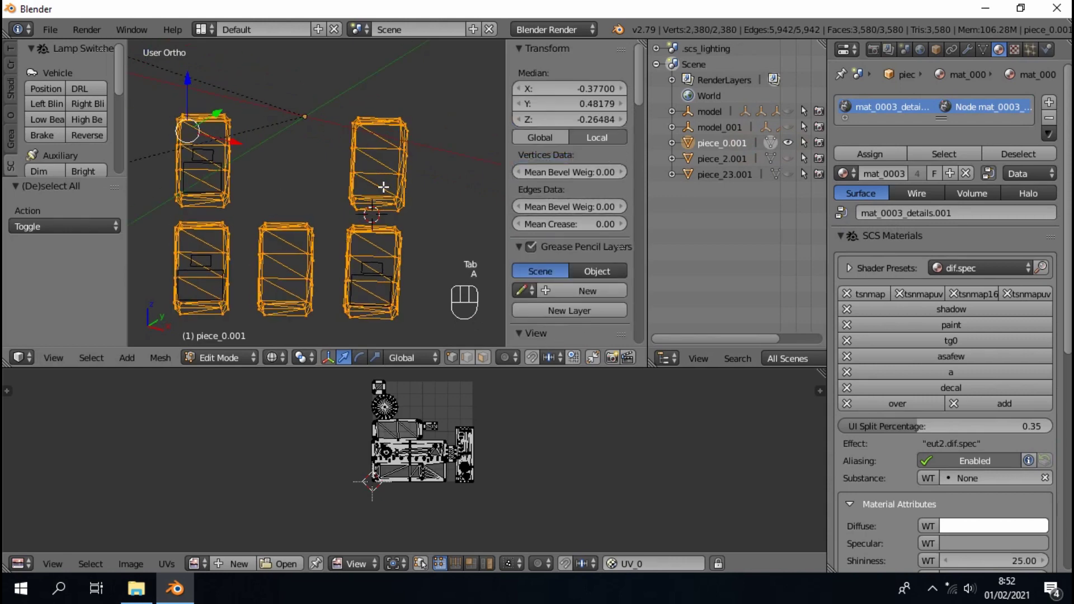
key(a)
key(c)
click(384, 119)
right_click(382, 157)
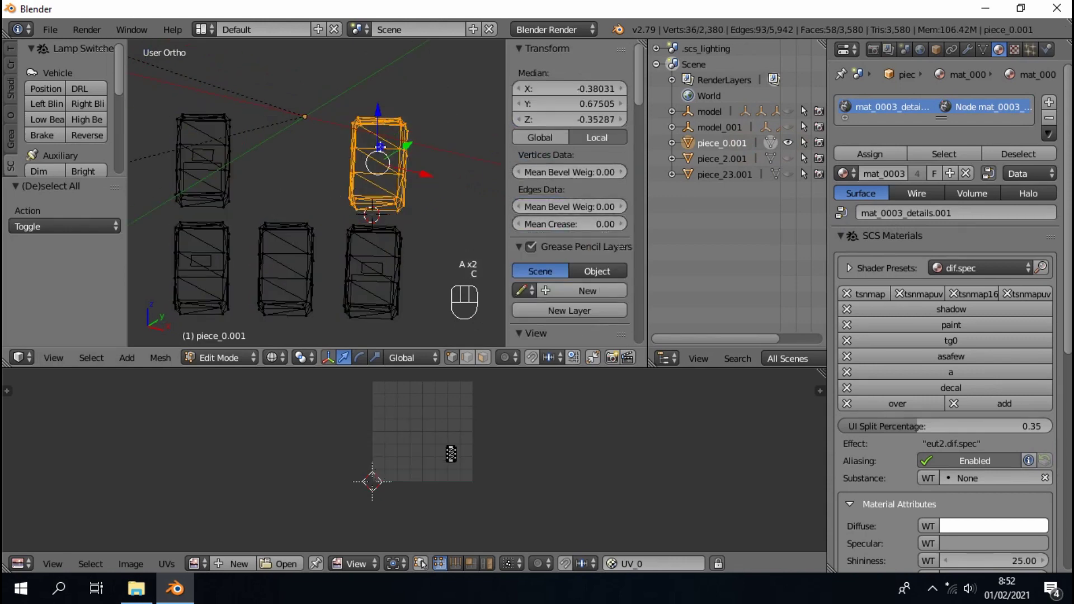
key(x)
click(336, 147)
key(Tab)
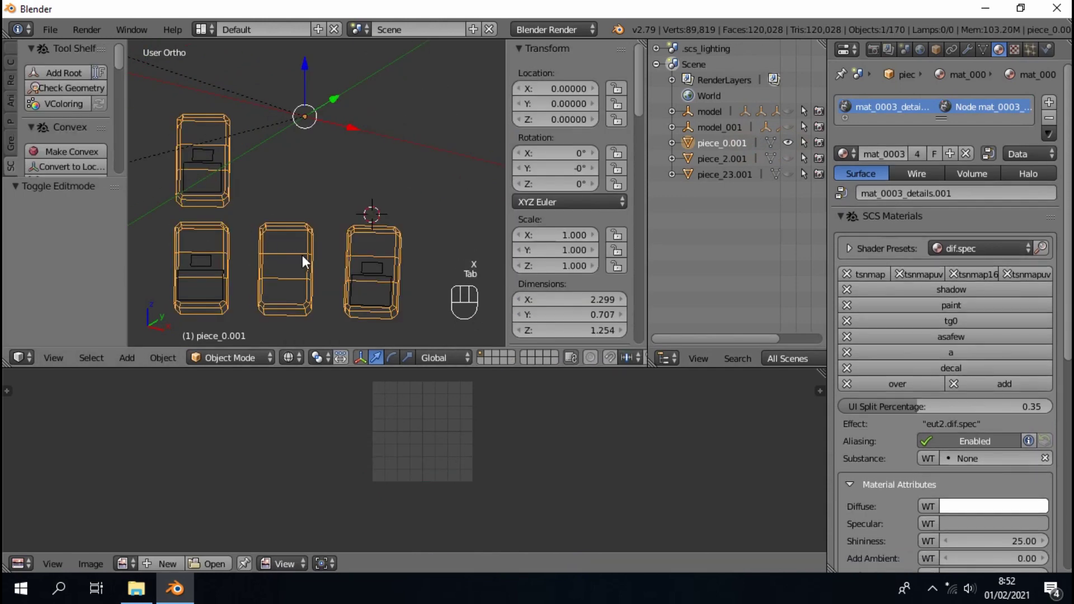
- Toggle piece_0.001's visibility to compare its remaining dashboard and overhead details with the first model
scroll(302, 255, down, 5)
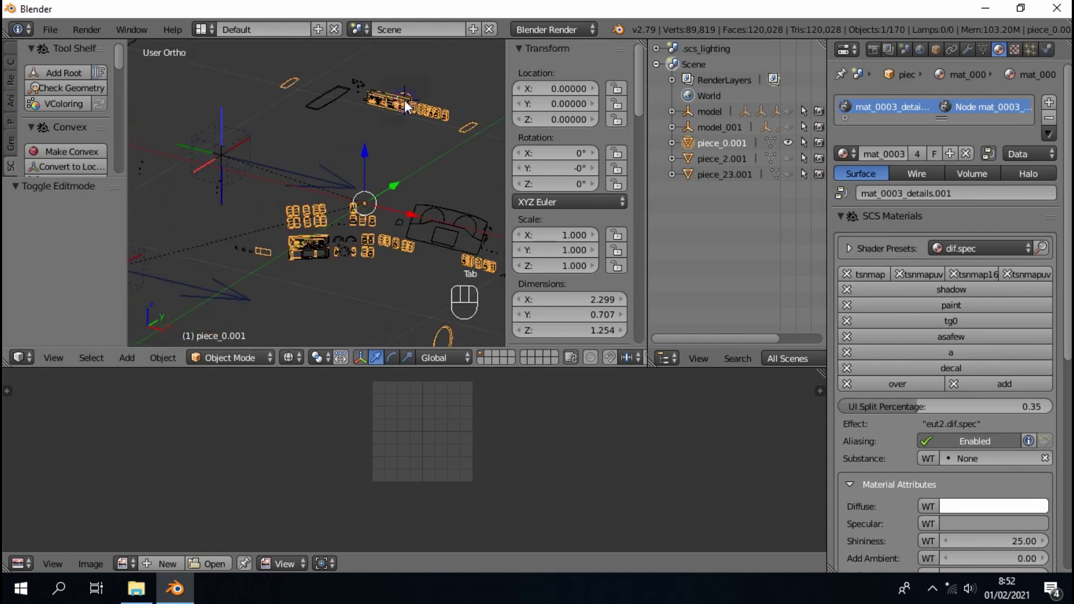
middle_drag(405, 99, 416, 104)
click(788, 143)
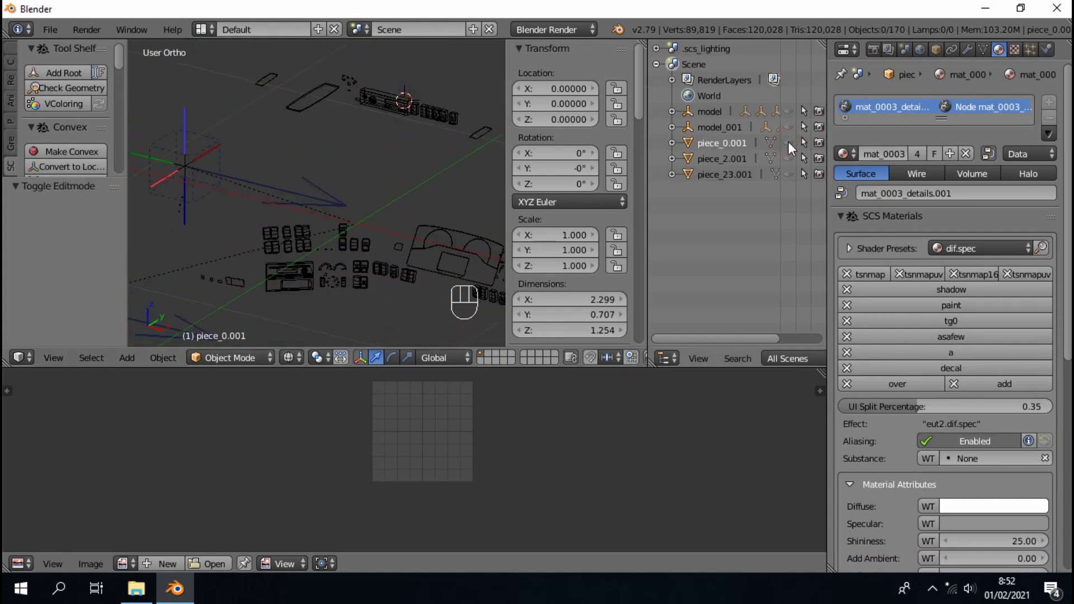
click(788, 142)
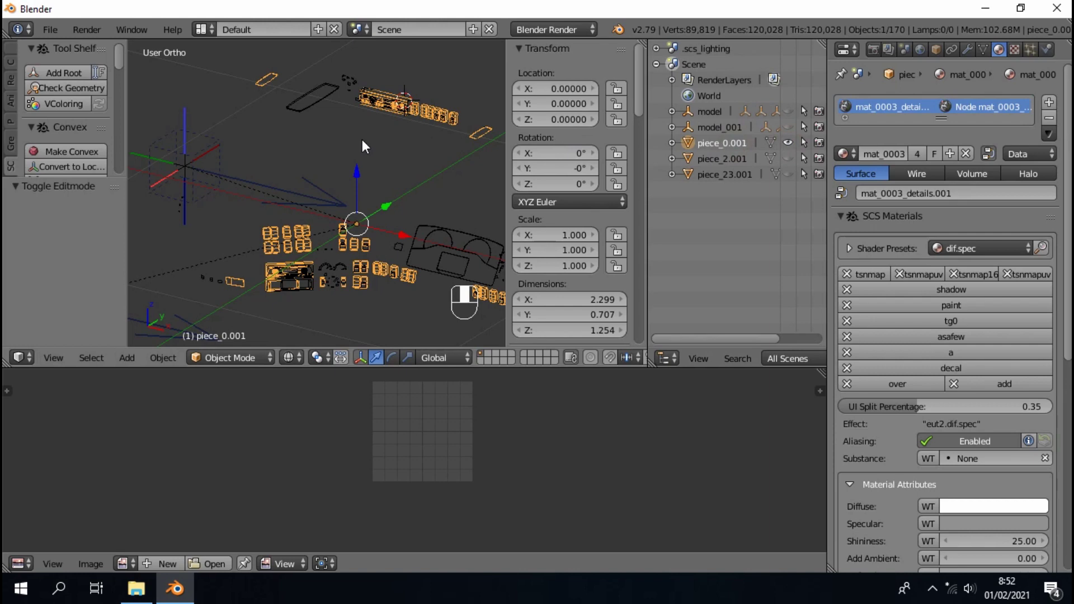
mouse_move(361, 139)
middle_down()
mouse_move(415, 123)
mouse_move(384, 117)
mouse_move(358, 142)
middle_up()
click(788, 142)
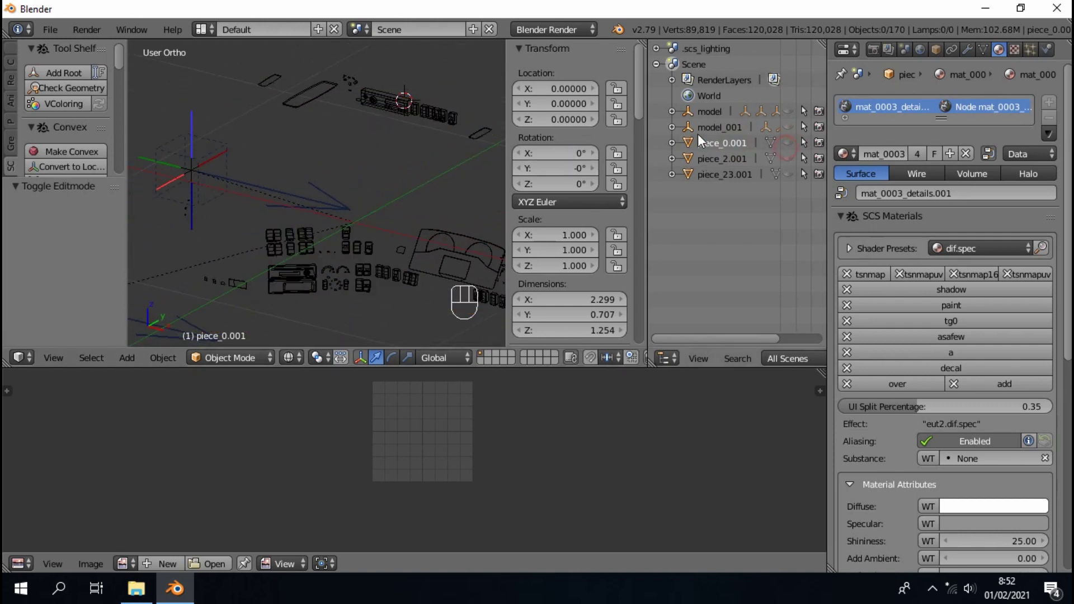
- Select the first model's matching switch details piece with material mat_0003_details and delete it
right_click(258, 87)
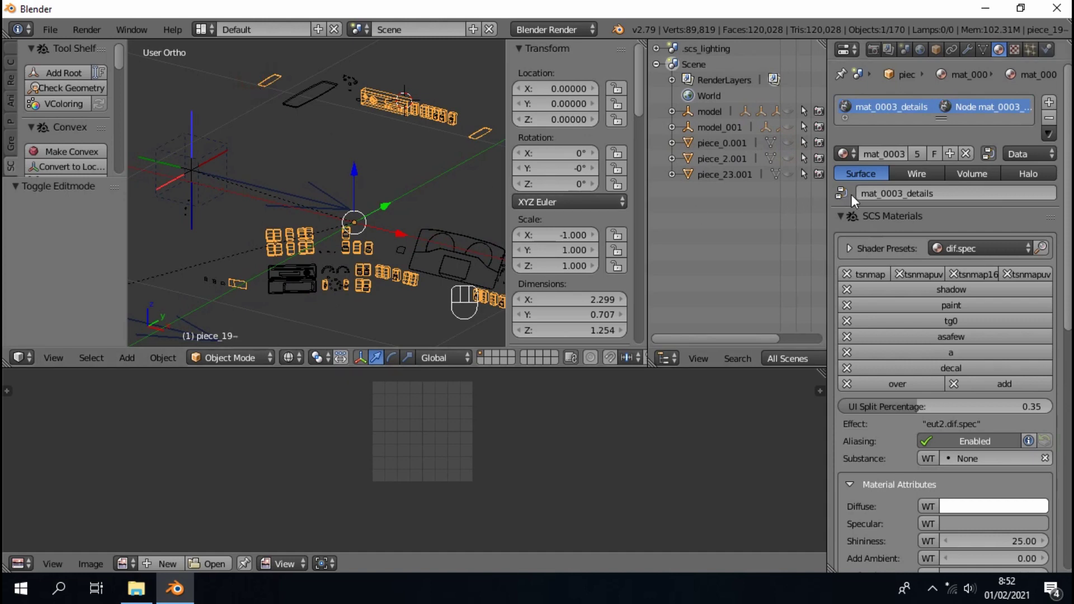
middle_drag(475, 263, 411, 256)
key(x)
click(412, 256)
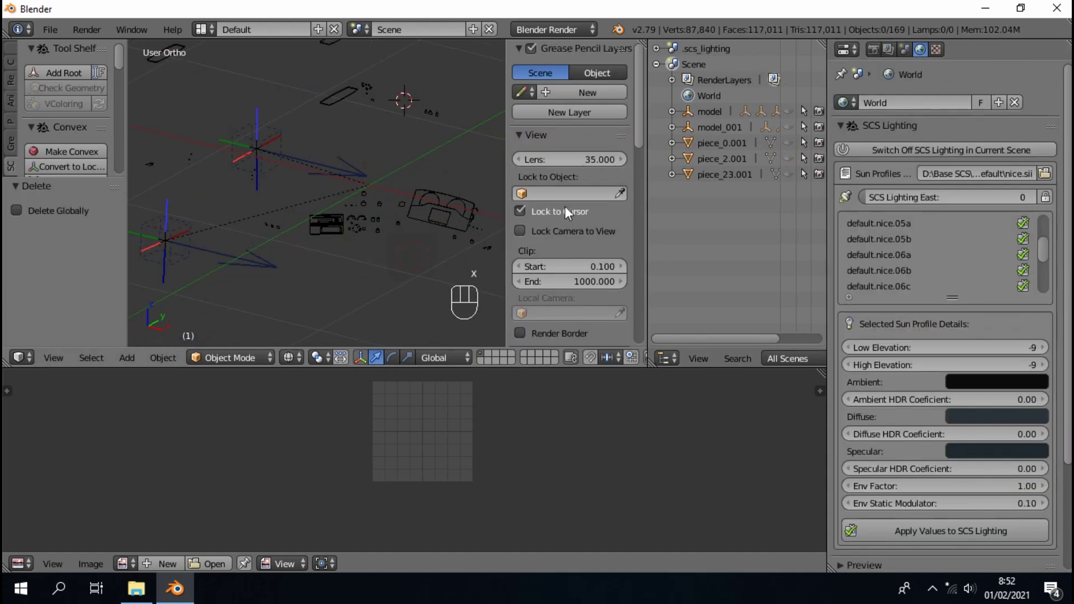
- Reveal piece_0.001, parent it to the first model and assign it the mat_0003_details material
click(722, 159)
click(775, 144)
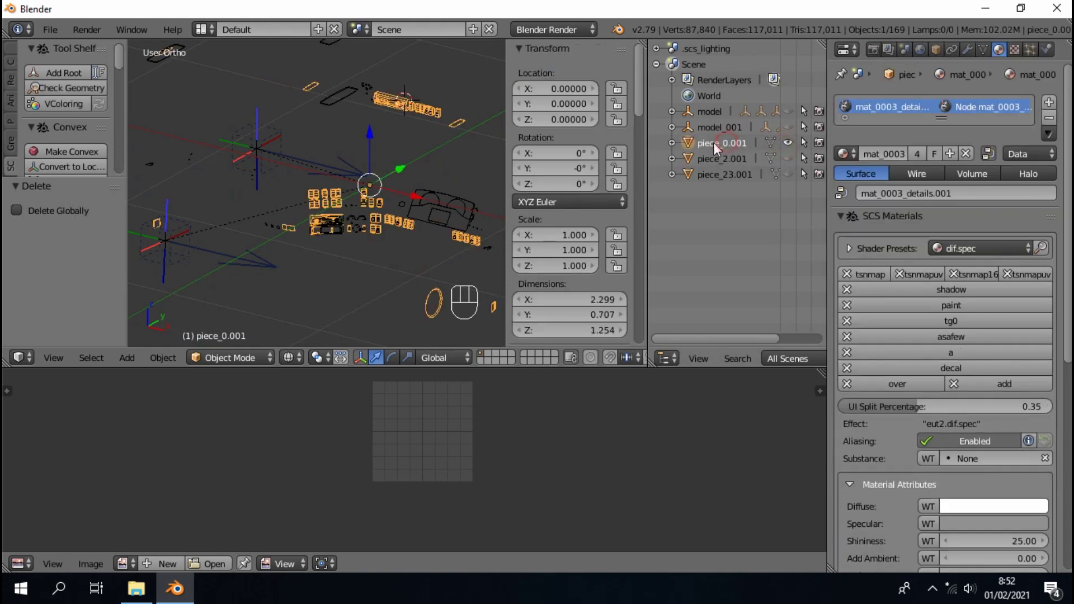
drag(688, 147, 687, 116)
click(844, 154)
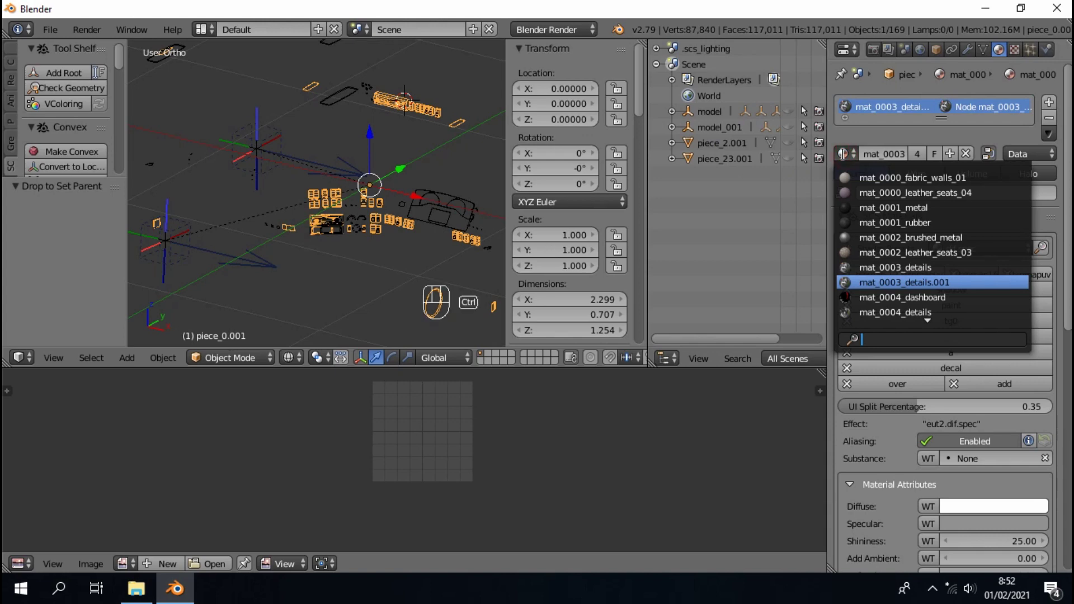
text(mat_0003_details)
click(852, 178)
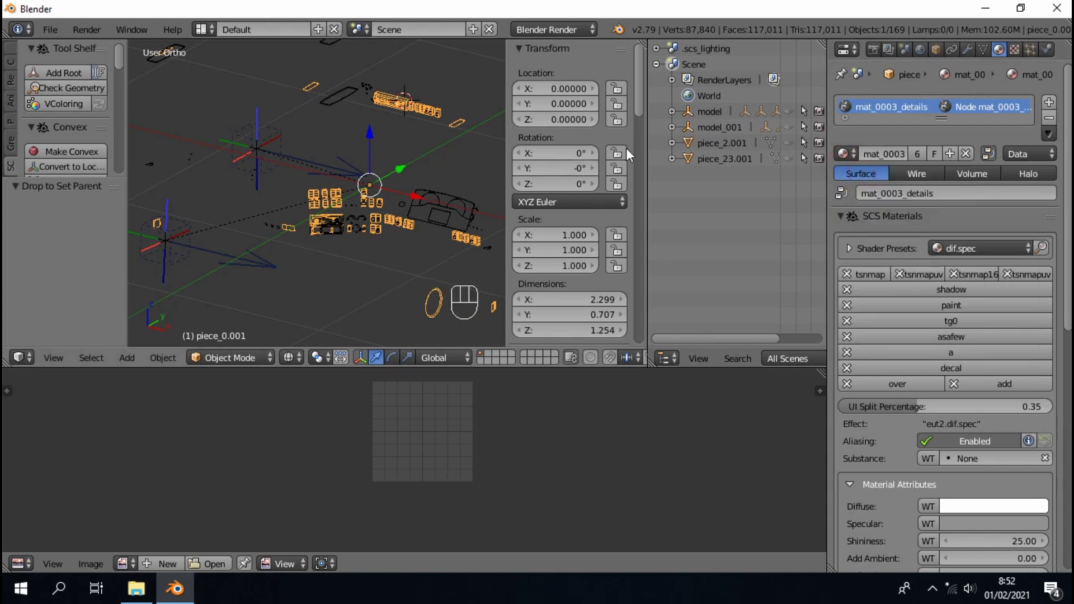
- Reveal piece_2.001 briefly to check its position on the dashboard, and hide it again
click(719, 142)
click(784, 144)
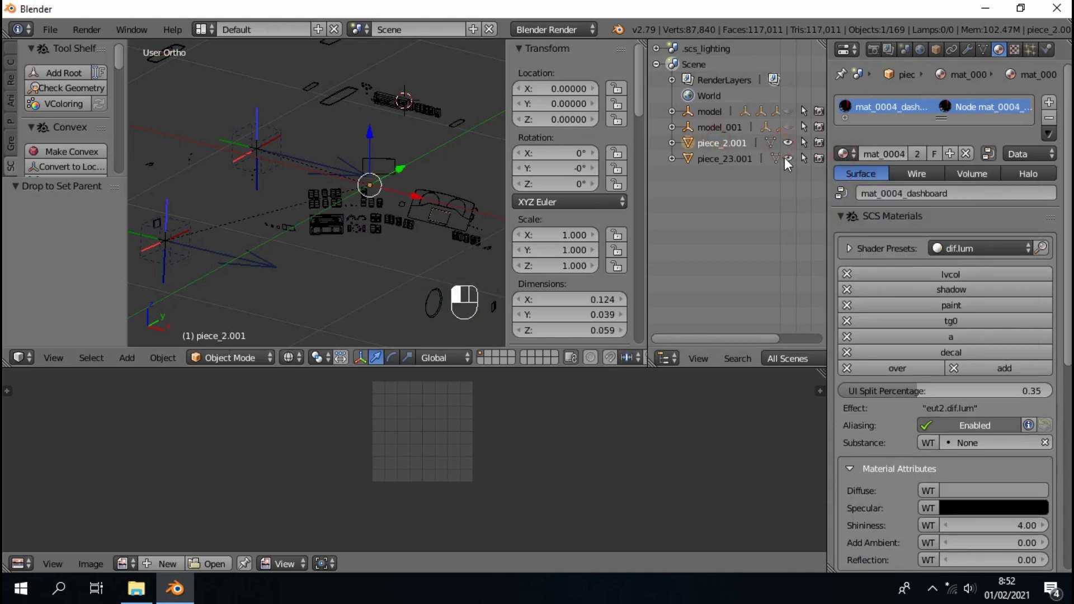
click(785, 147)
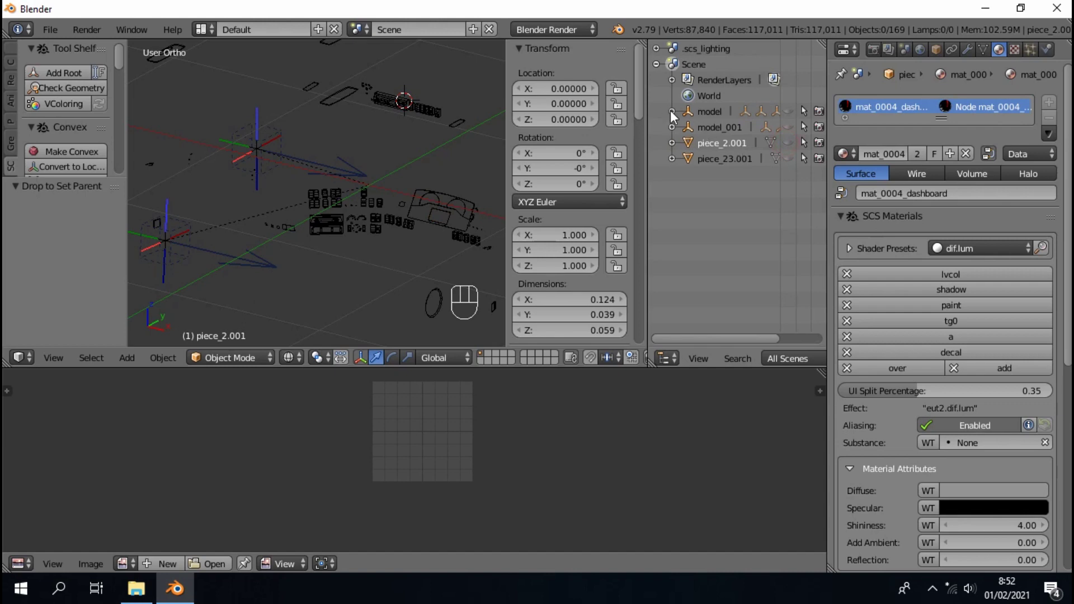
- Select model_001 and switch the viewport from wireframe to a shaded display around the dashboard switches
click(699, 128)
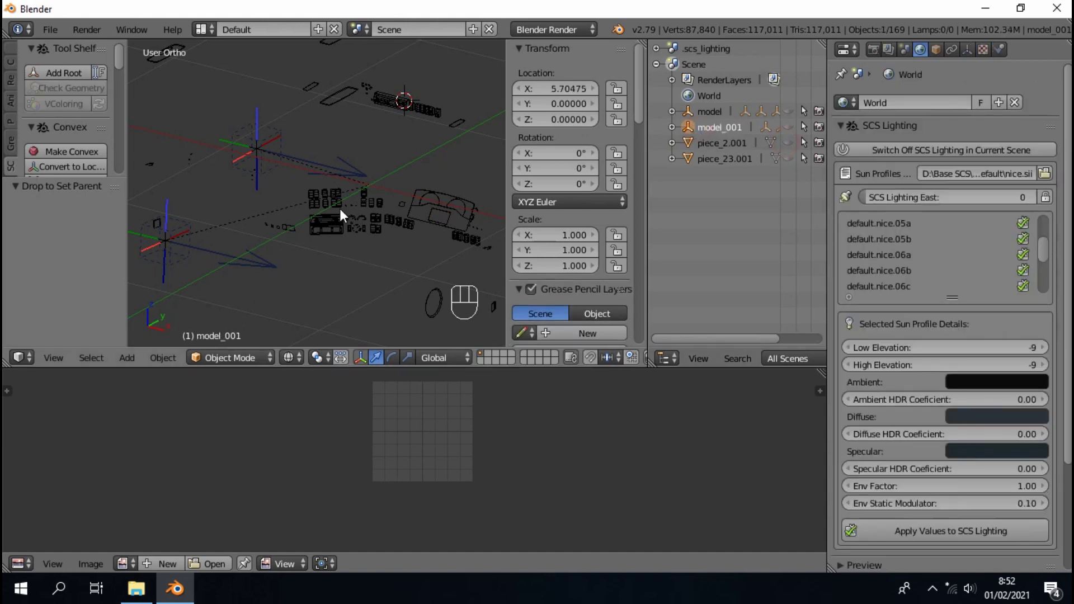
scroll(313, 297, down, 2)
click(289, 357)
click(300, 284)
scroll(358, 240, up, 2)
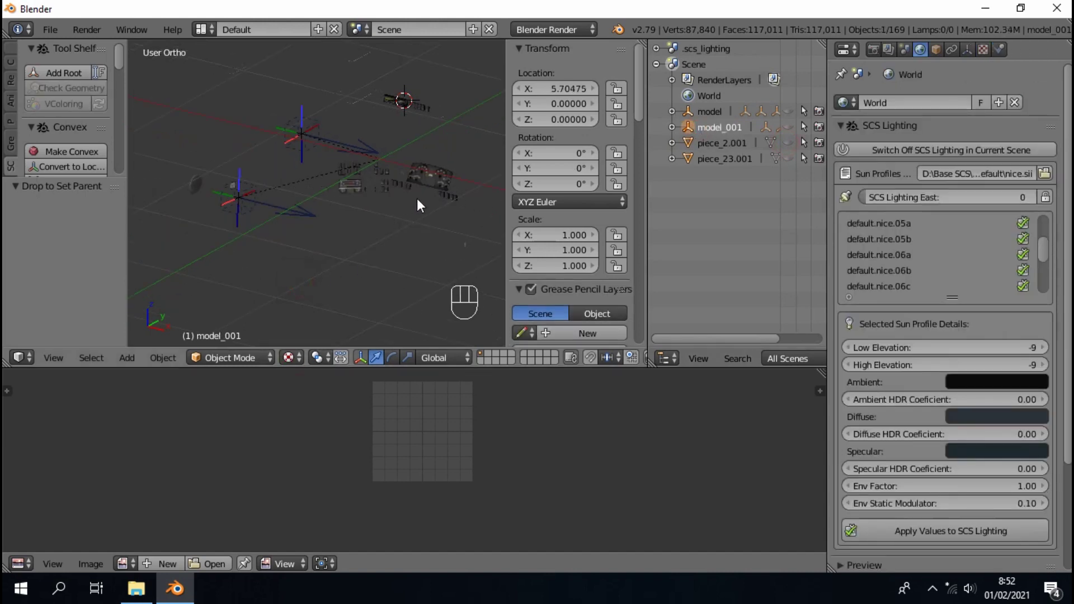
click(419, 193)
scroll(418, 193, up, 2)
- Review the child objects remaining under model_001 in a widened object list, and delete model_001 together with its whole hierarchy
click(671, 127)
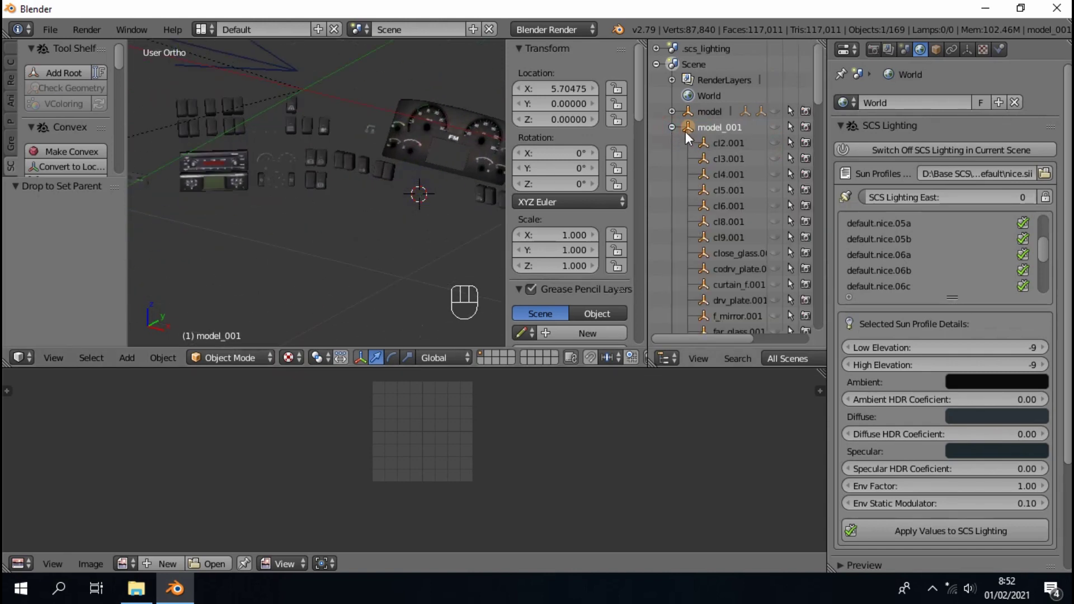
click(673, 112)
scroll(715, 230, down, 5)
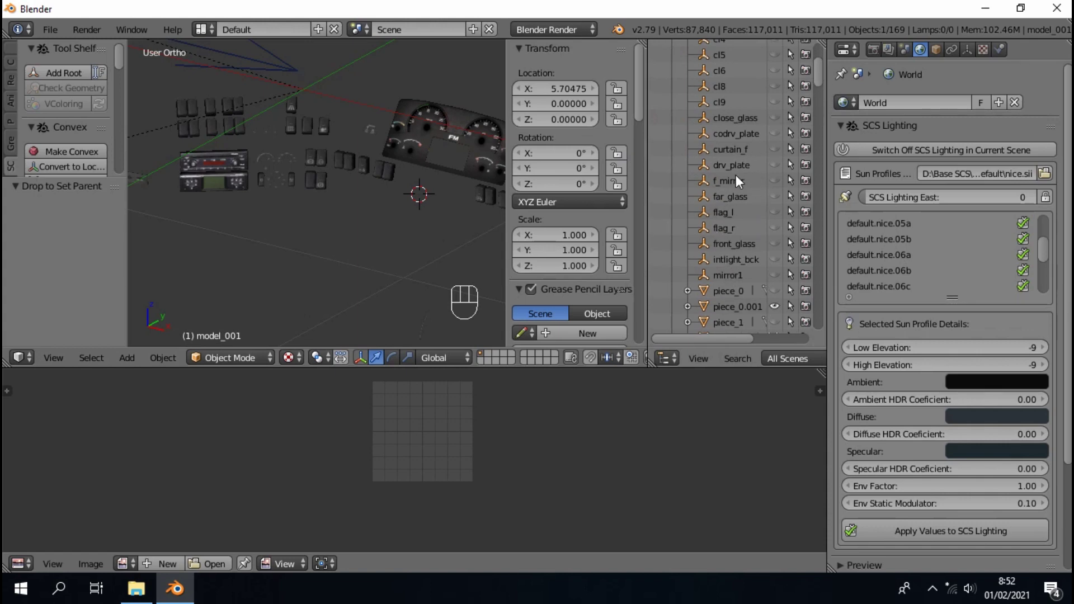
scroll(737, 175, up, 5)
click(672, 112)
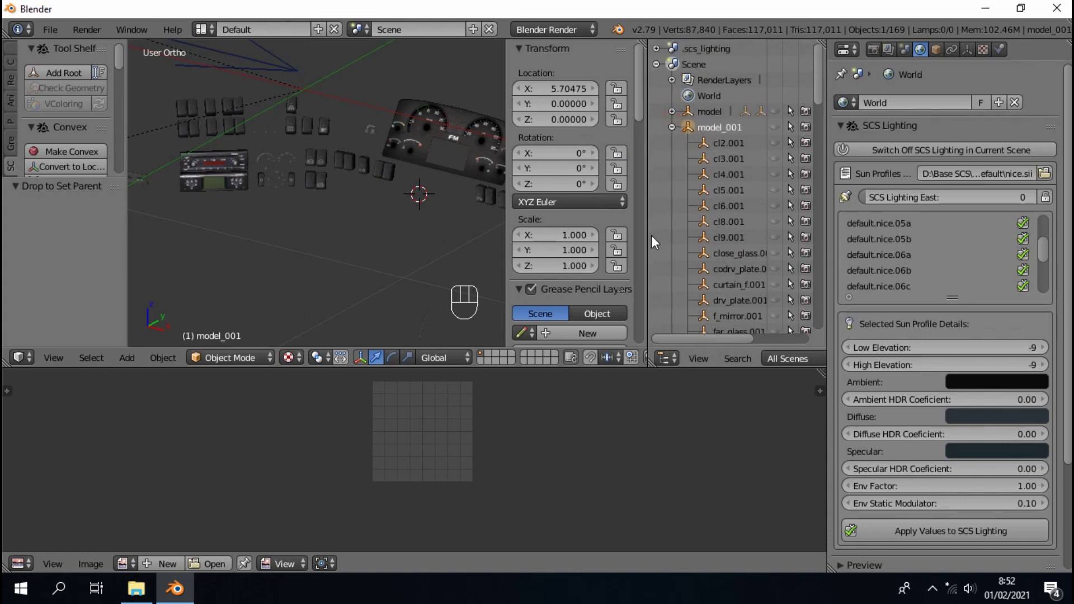
drag(649, 234, 586, 234)
scroll(676, 225, down, 5)
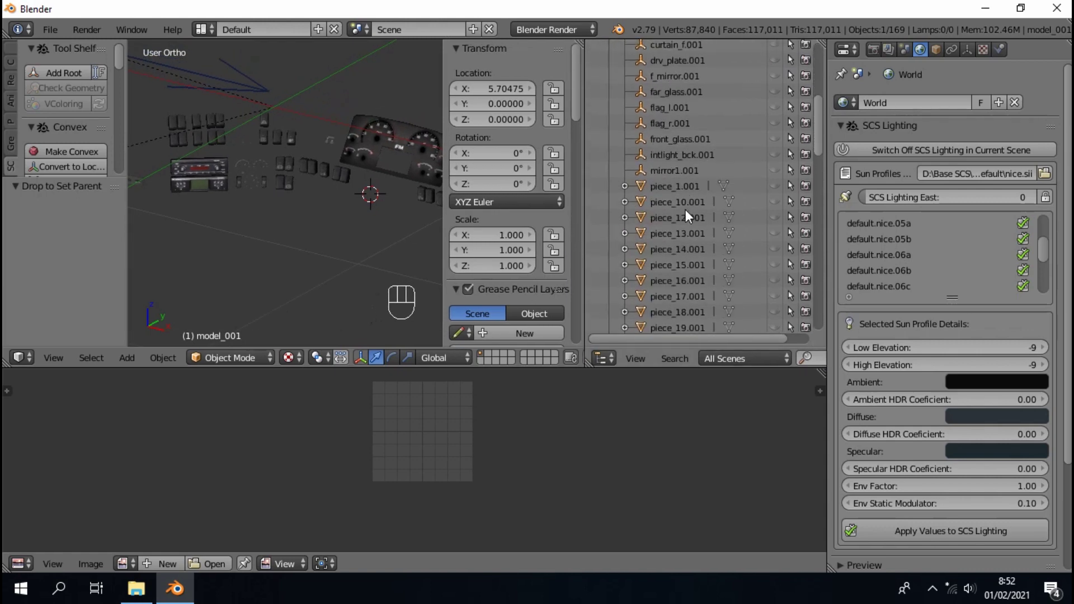
scroll(694, 257, down, 15)
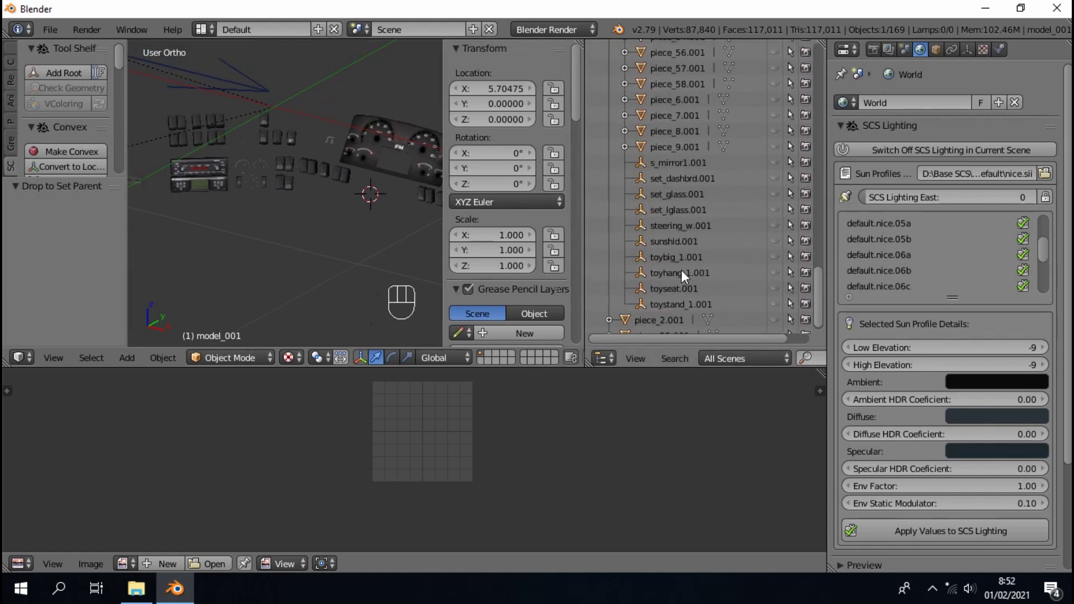
drag(814, 278, 811, 51)
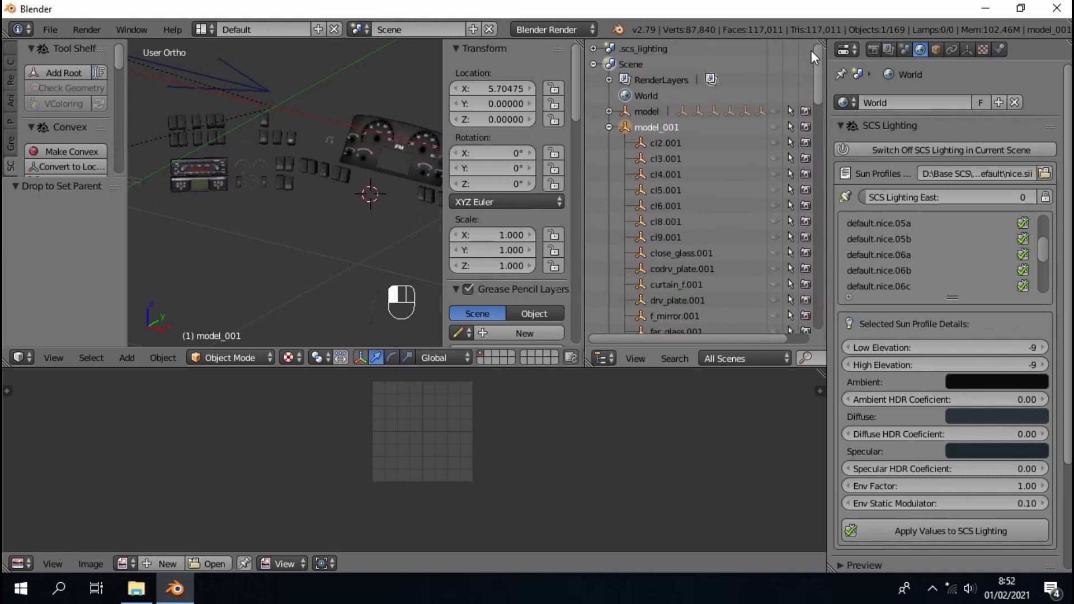
right_click(669, 130)
click(657, 201)
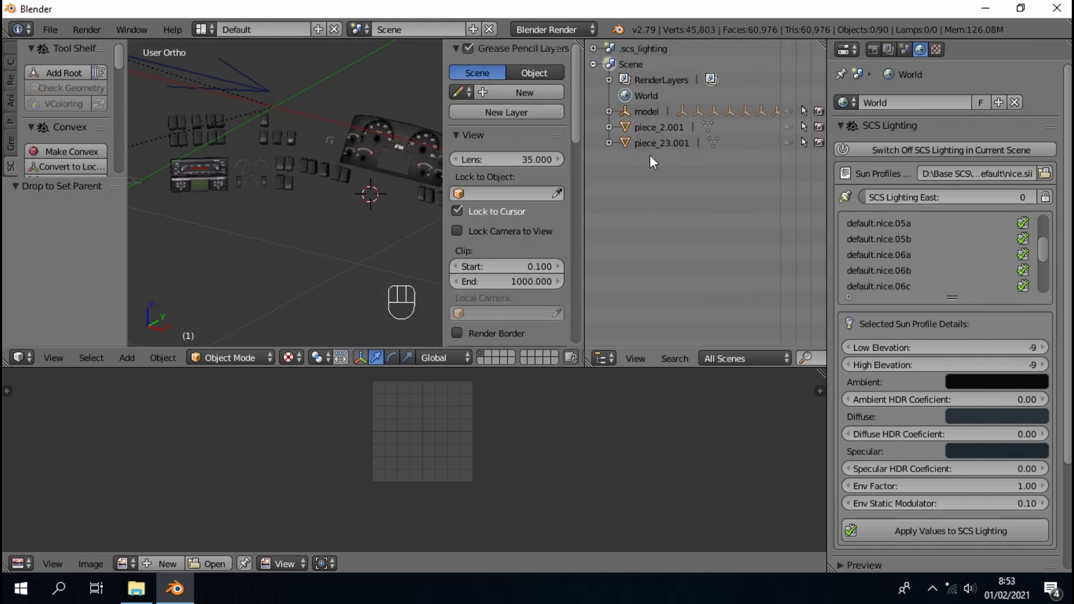
- Delete the leftover top-level objects piece_2.001 and piece_23.001
click(661, 130)
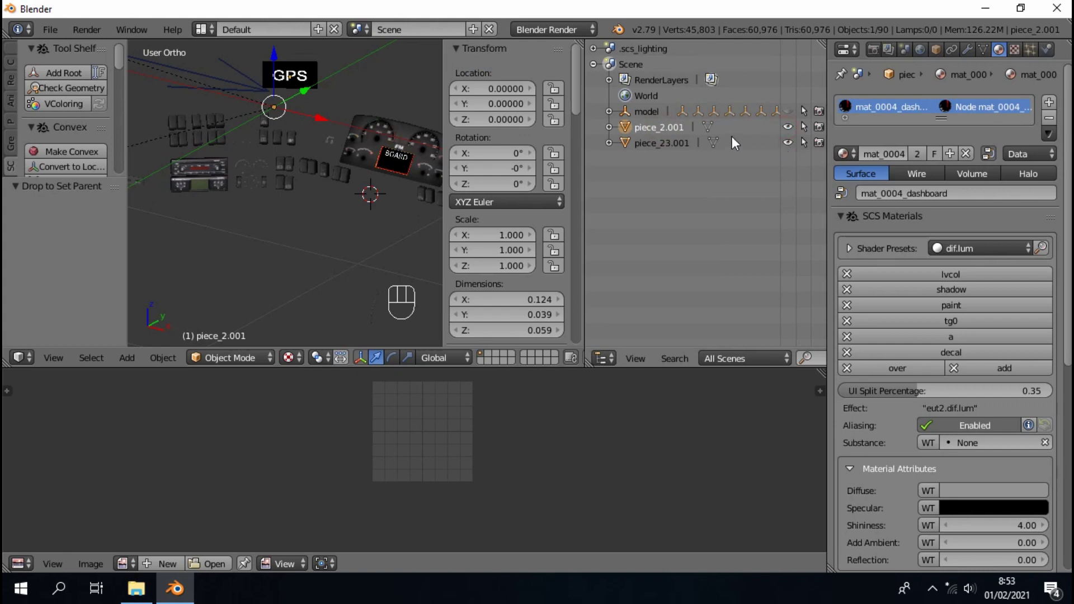
ctrl+click(657, 144)
key(x)
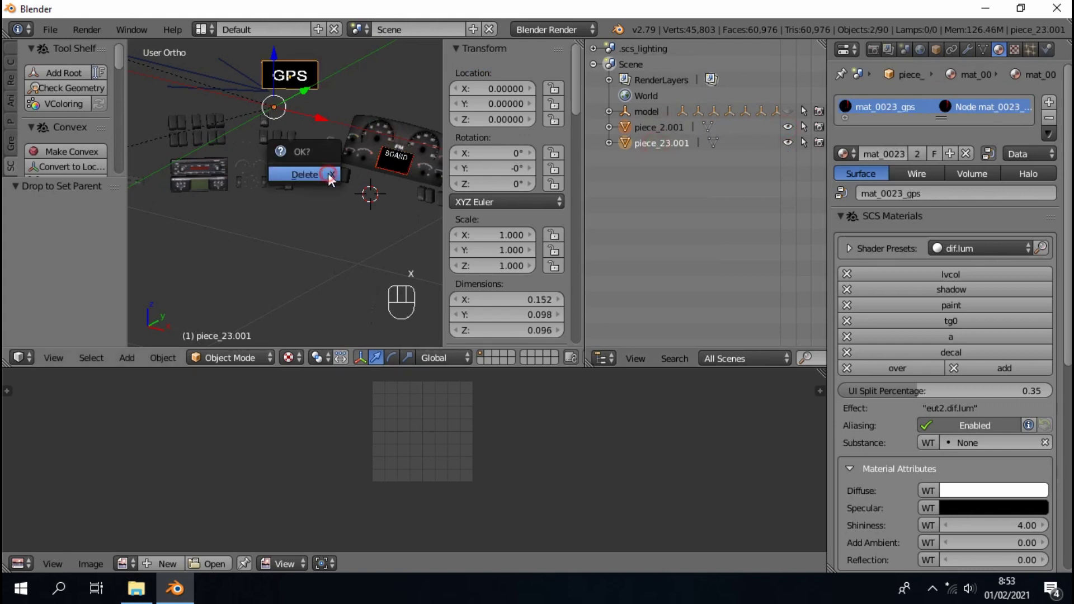
click(332, 172)
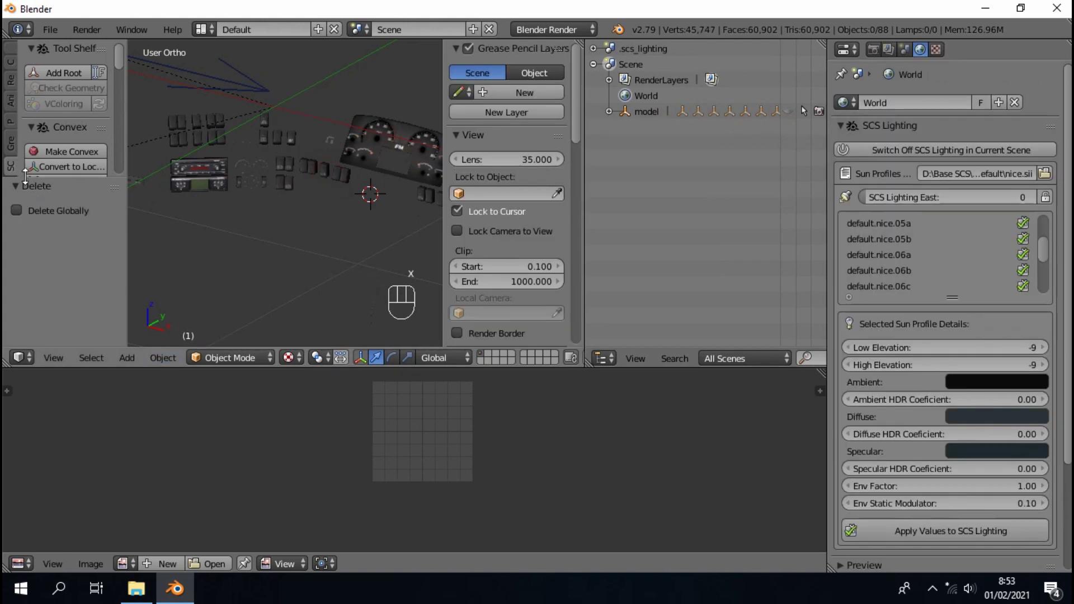
- Make room for the visibility tools, show the interior meshes again and check the upper dashboard switch slots
drag(28, 178, 35, 257)
scroll(272, 205, up, 6)
middle_drag(270, 206, 351, 226)
scroll(401, 196, up, 5)
scroll(399, 192, down, 4)
scroll(362, 174, up, 2)
scroll(272, 183, up, 6)
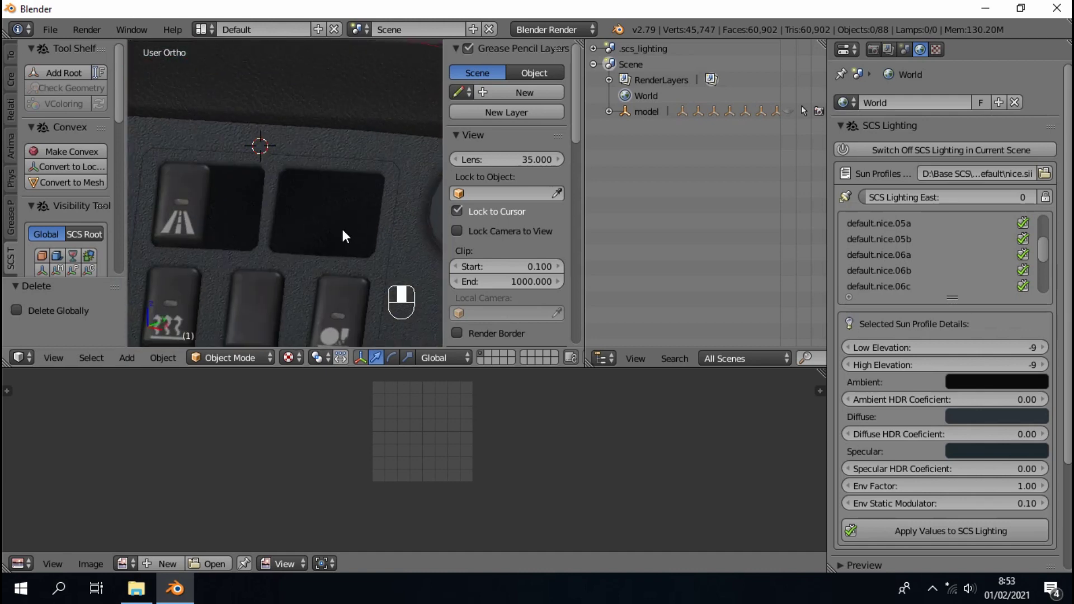
- Examine the dashboard around the GPS screen, the brake lever and the lower switch rows
middle_drag(283, 226, 328, 228)
scroll(329, 231, down, 5)
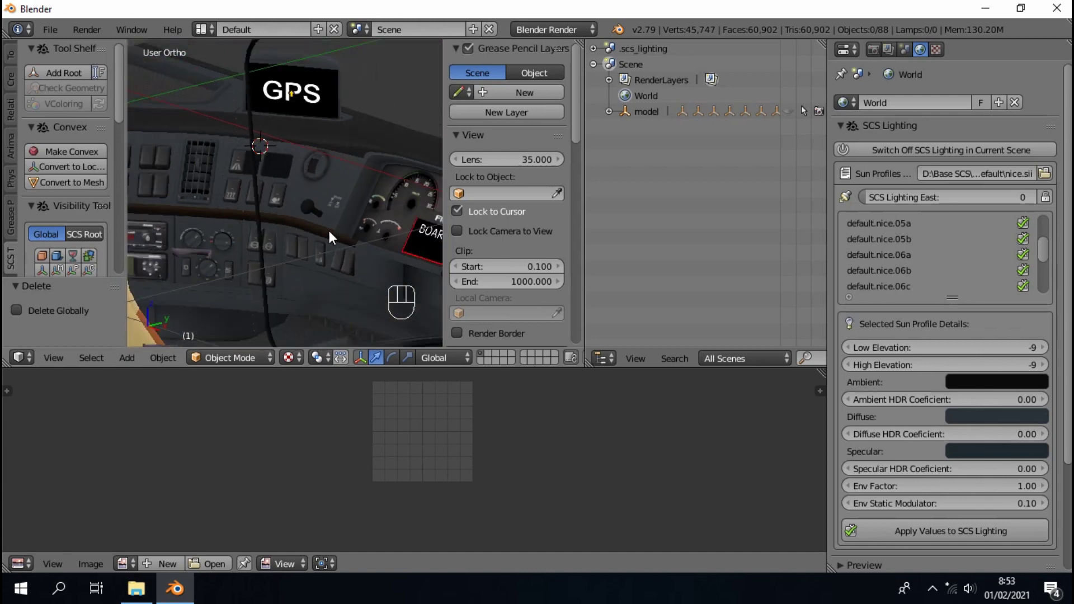
scroll(300, 183, up, 3)
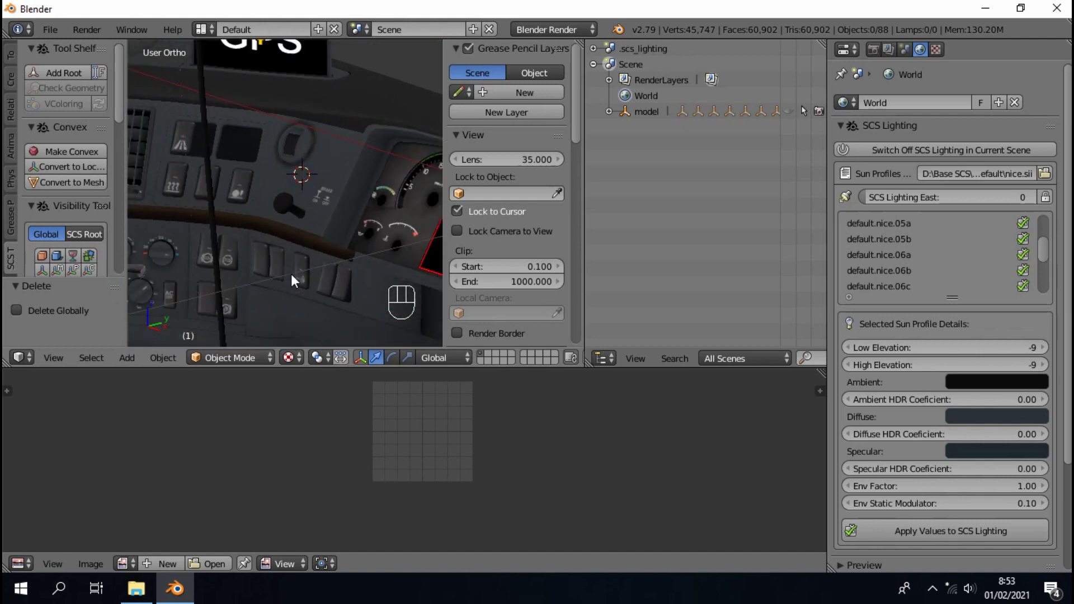
scroll(292, 274, down, 3)
scroll(311, 194, up, 5)
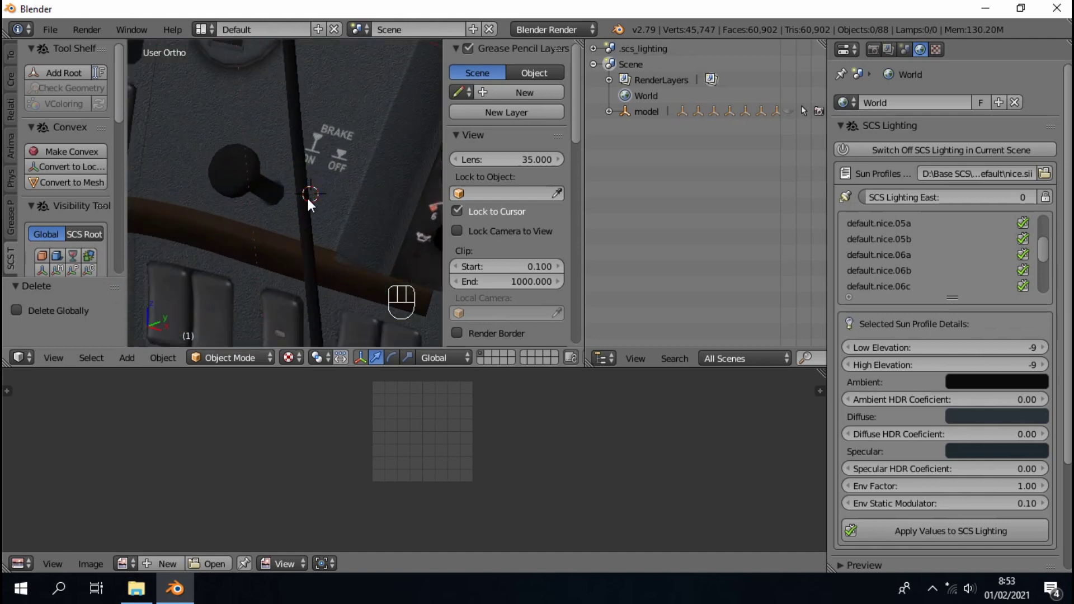
middle_drag(298, 216, 271, 202)
scroll(271, 203, down, 5)
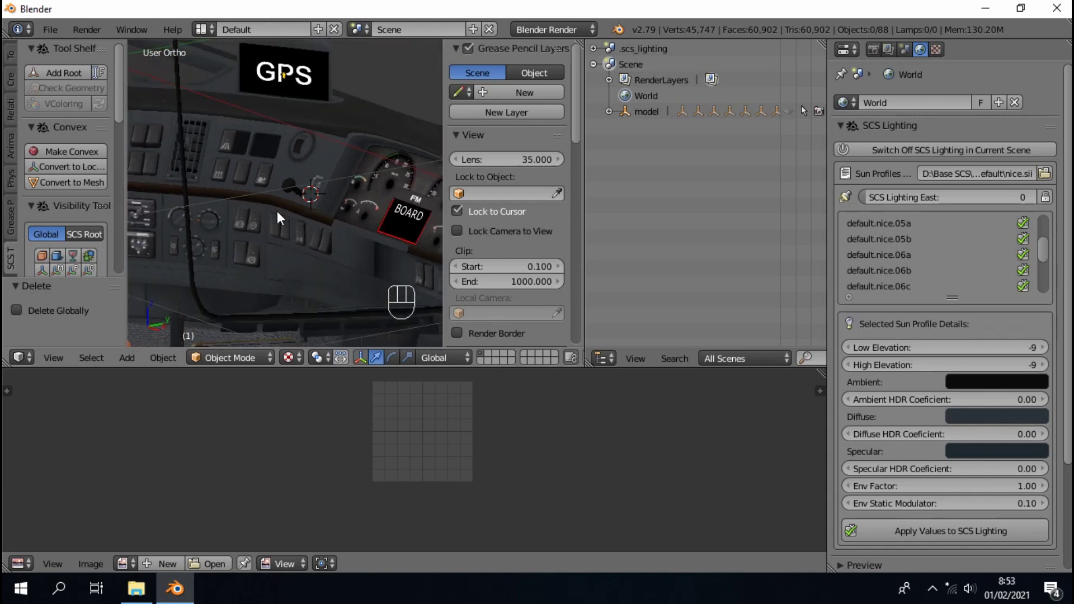
middle_drag(286, 241, 305, 215)
- Select the root model, compare its SCS looks look1 and look2, and leave look2 active
click(648, 112)
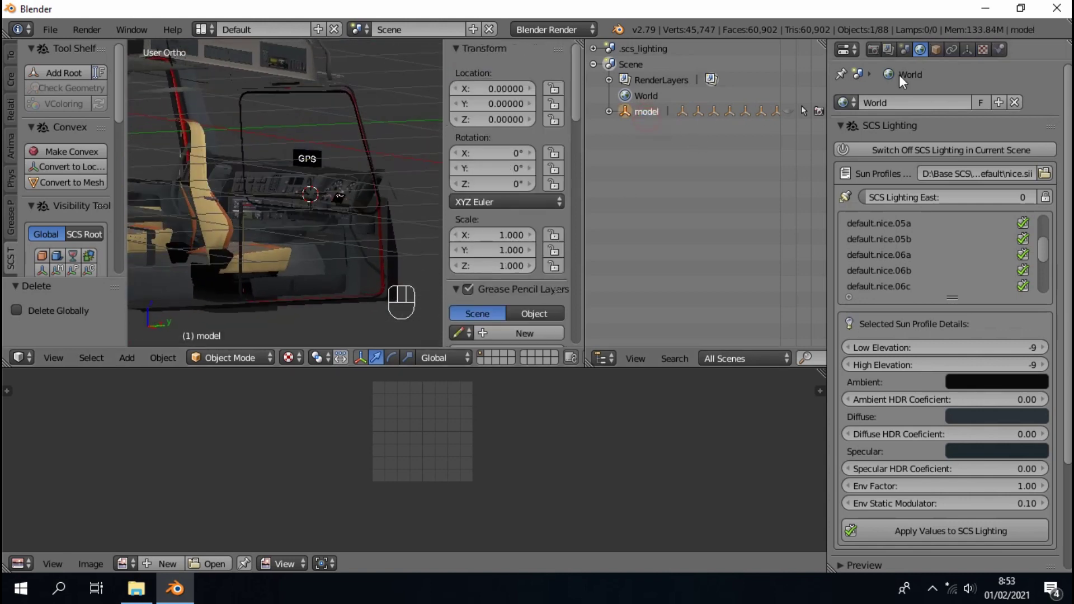
click(936, 49)
scroll(1039, 414, down, 12)
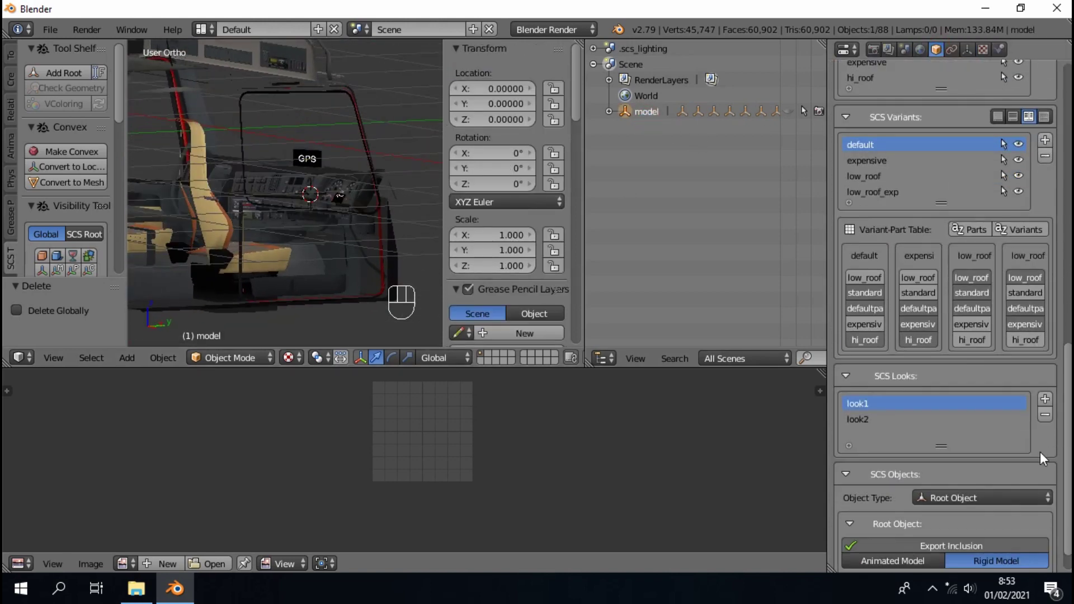
click(892, 421)
click(890, 403)
click(894, 419)
click(894, 404)
click(898, 419)
- Examine the overhead console's tachograph and switches in look2
click(284, 54)
scroll(284, 55, up, 5)
scroll(272, 132, up, 6)
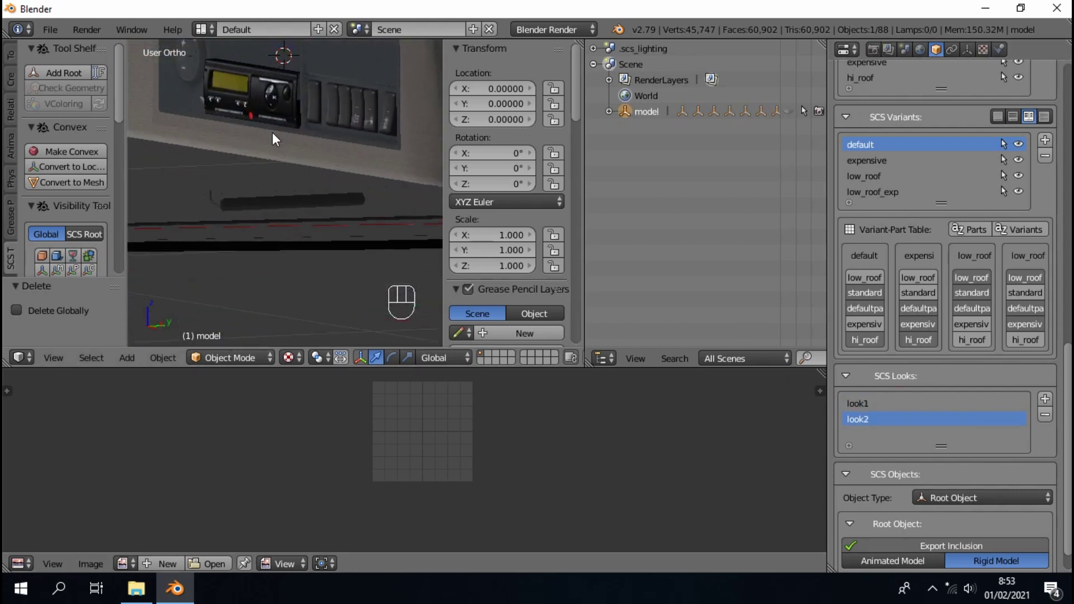
scroll(341, 132, up, 3)
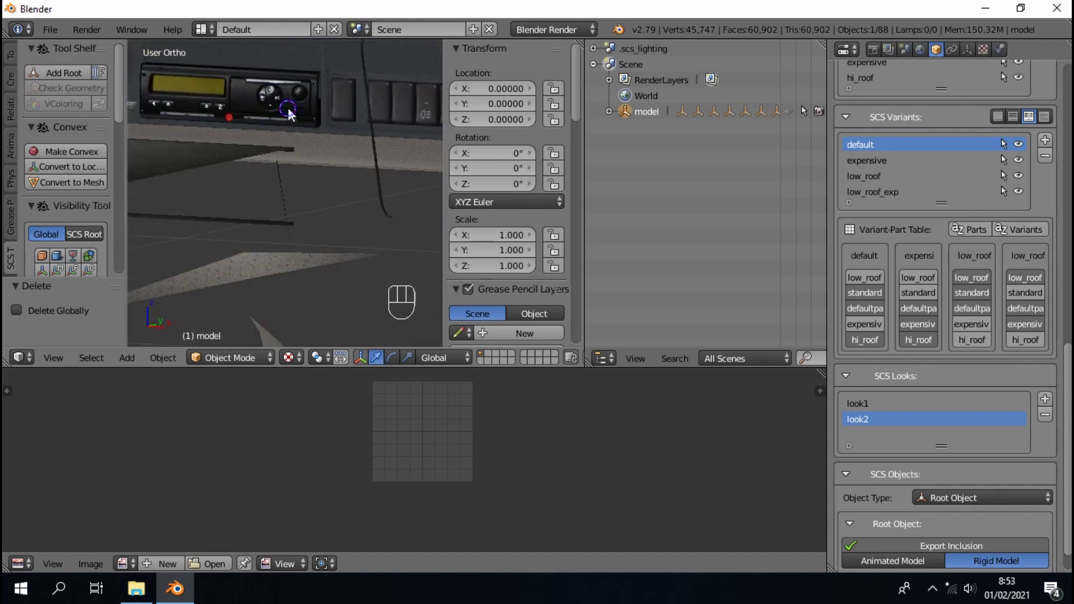
scroll(330, 123, down, 8)
scroll(269, 116, down, 3)
click(220, 94)
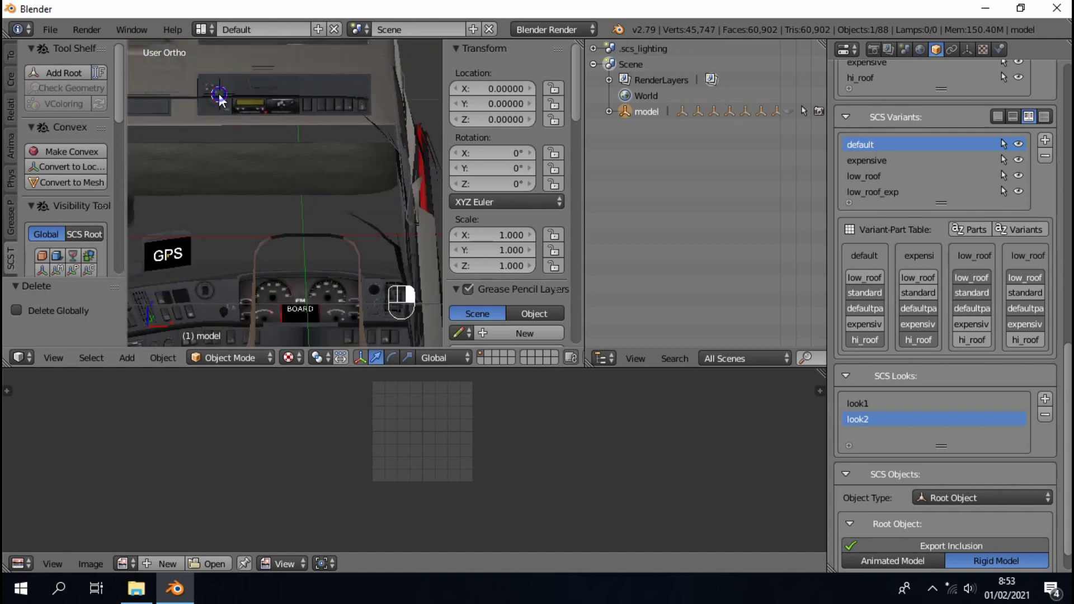
scroll(219, 96, up, 5)
scroll(221, 100, down, 3)
scroll(280, 263, down, 3)
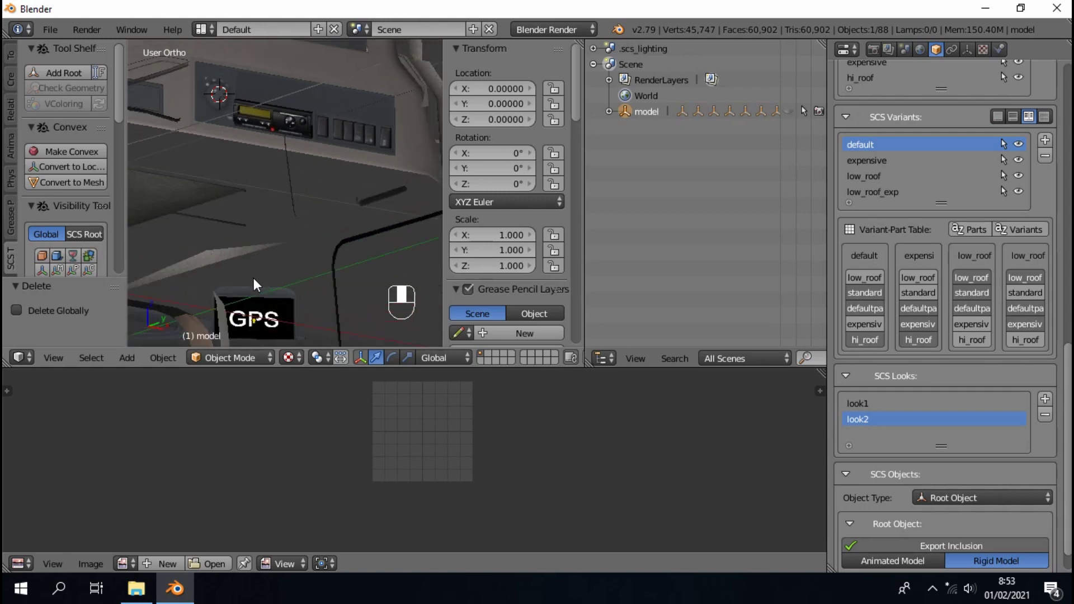
- Examine the dashboard's climate control knobs, switches and the overall cab interior in look2
middle_drag(254, 278, 170, 220)
scroll(235, 184, up, 4)
scroll(161, 216, up, 3)
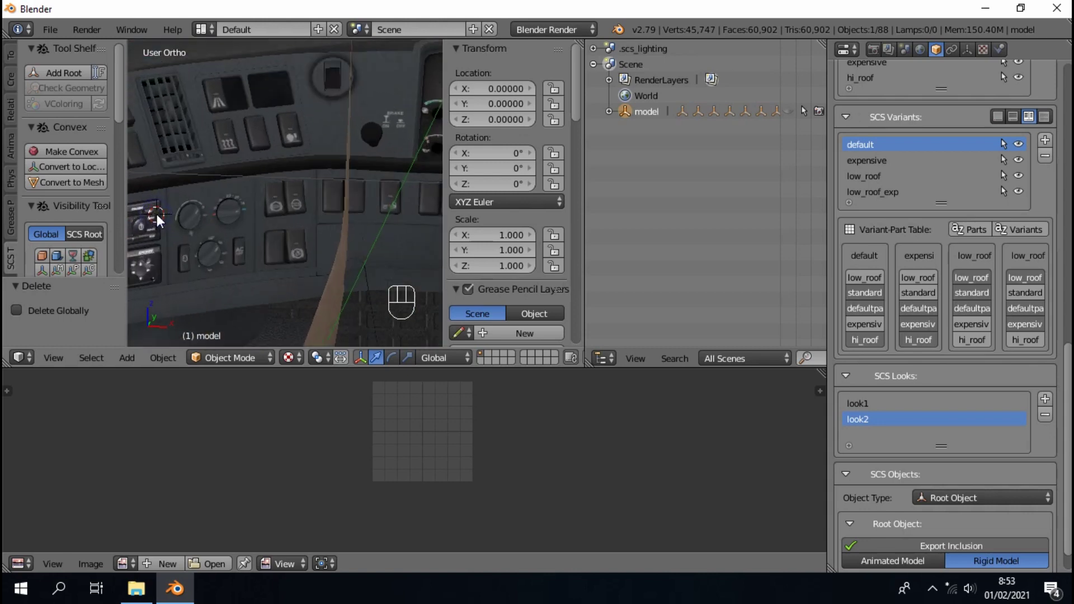
scroll(285, 246, up, 2)
scroll(267, 252, up, 1)
scroll(265, 251, down, 3)
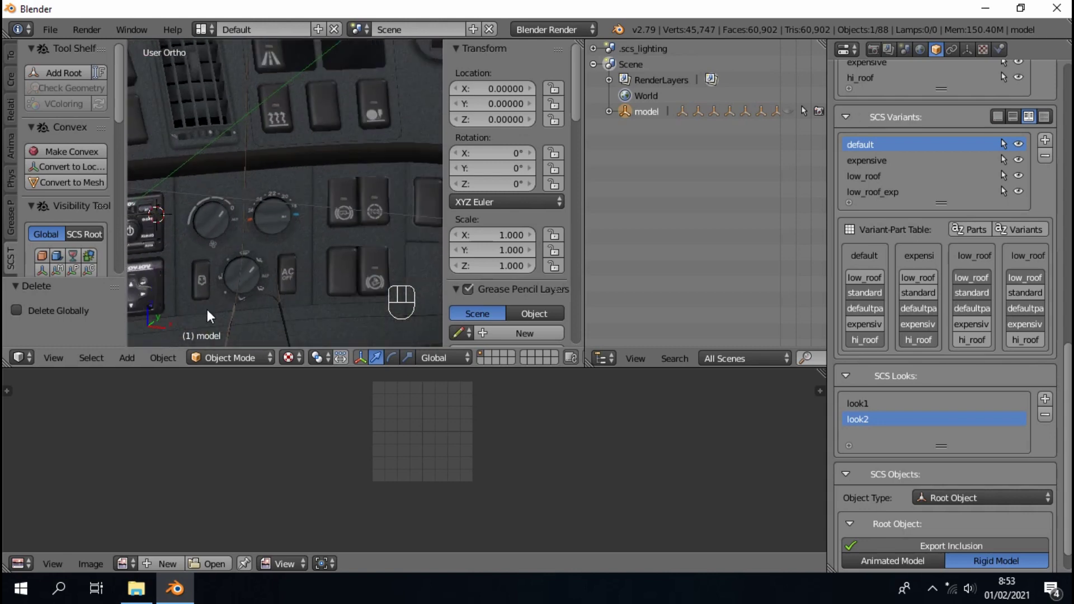
click(267, 286)
scroll(268, 286, up, 3)
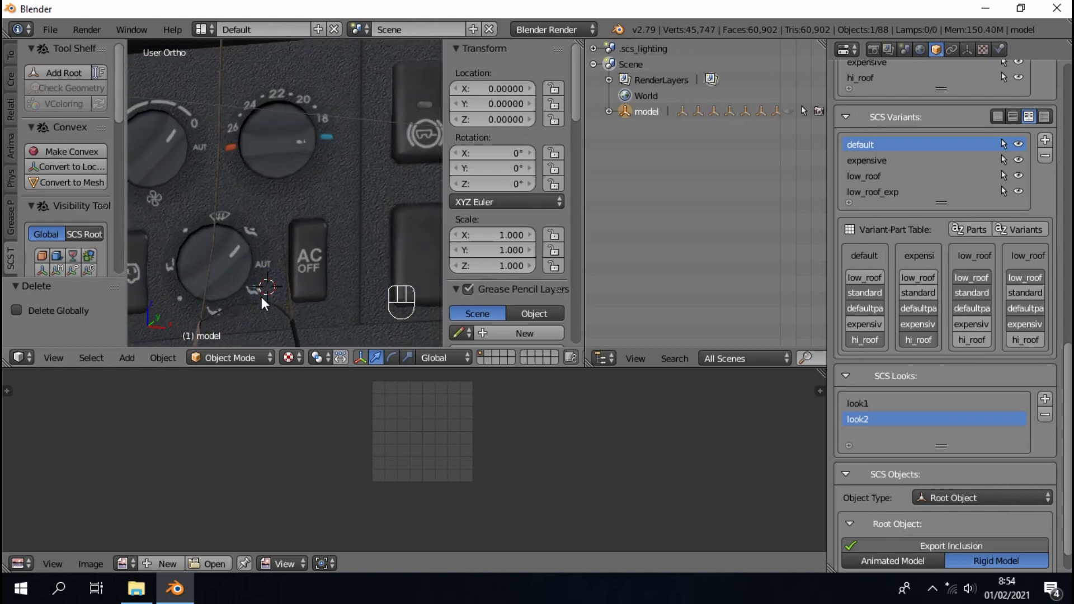
scroll(262, 300, down, 3)
scroll(343, 171, down, 5)
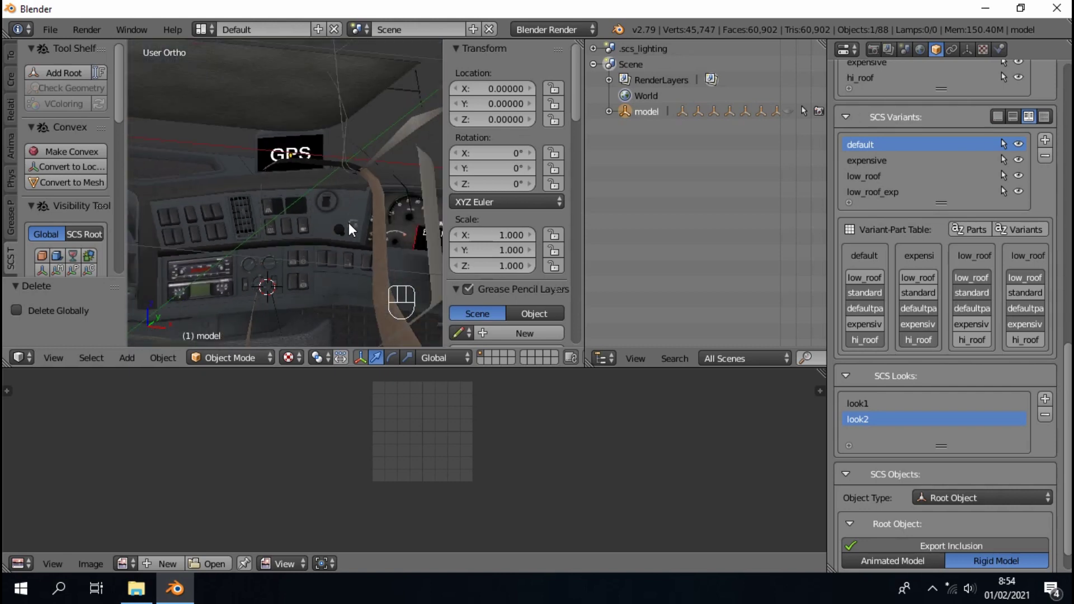
scroll(289, 231, down, 3)
shift+middle_drag(295, 254, 297, 196)
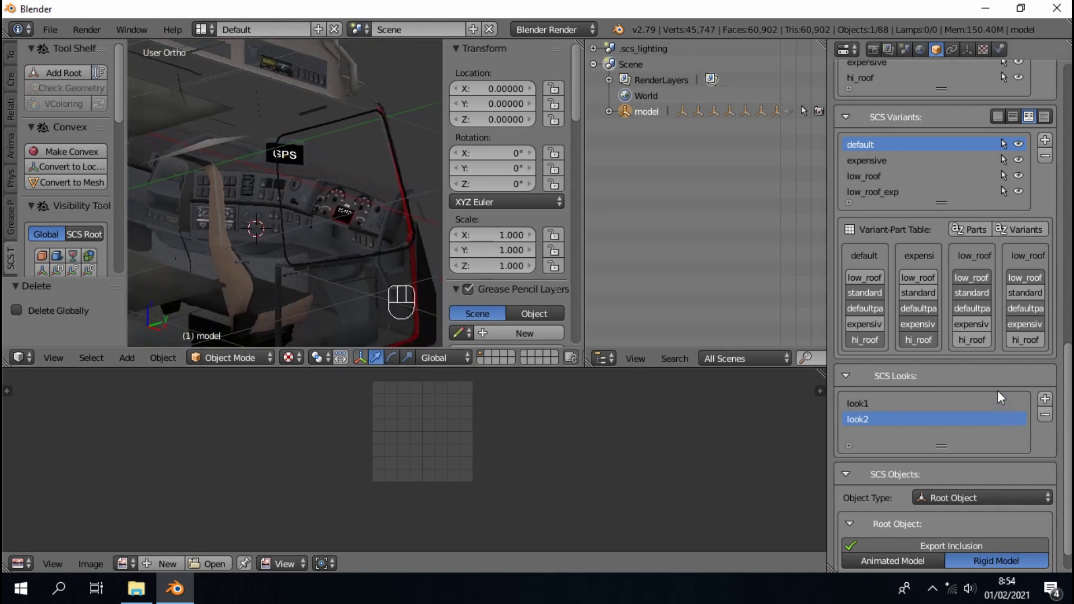
- Hide all objects, show only the default variant, and select piece_40 in the top view
key(a)
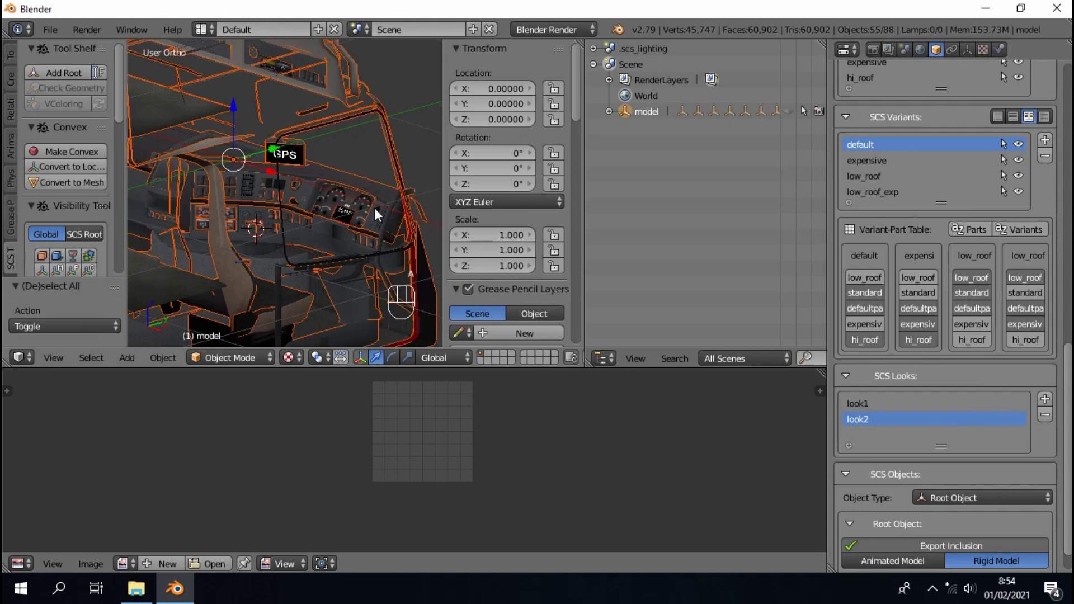
key(h)
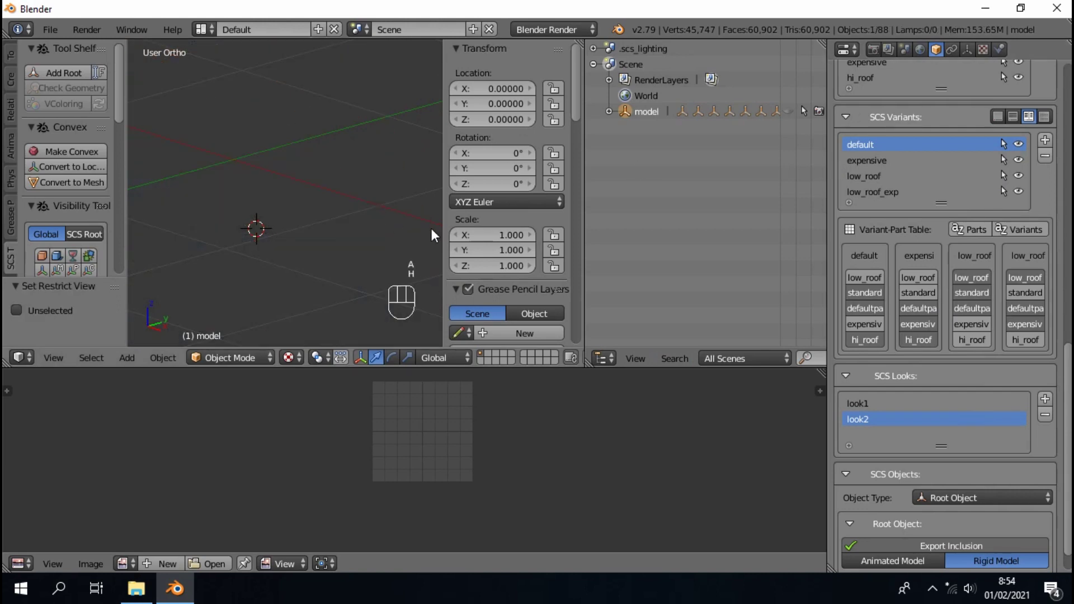
click(1018, 144)
middle_drag(311, 203, 401, 260)
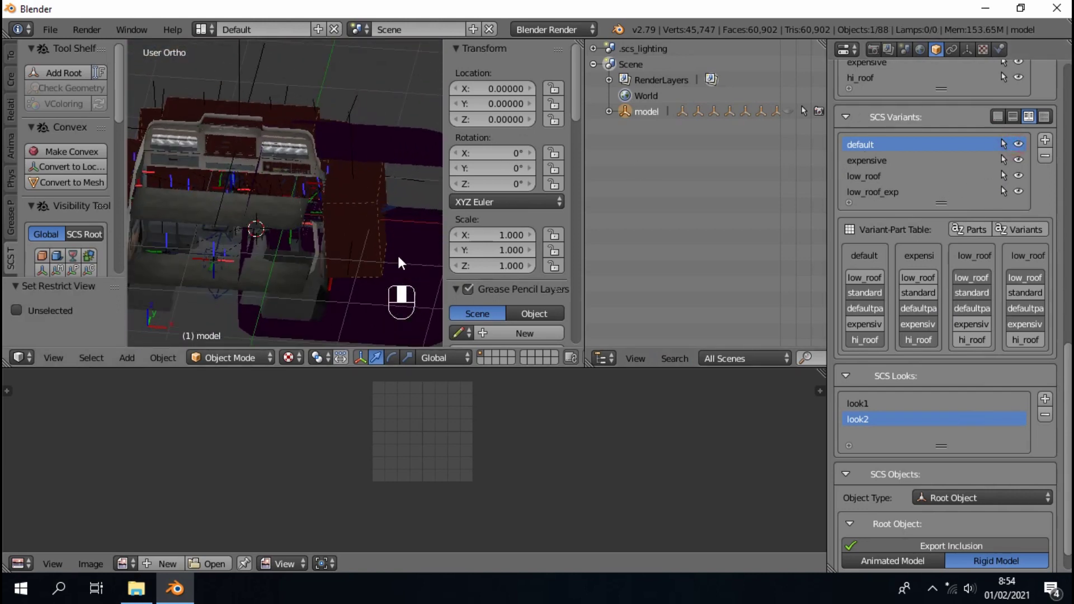
key(KP_7)
right_click(343, 272)
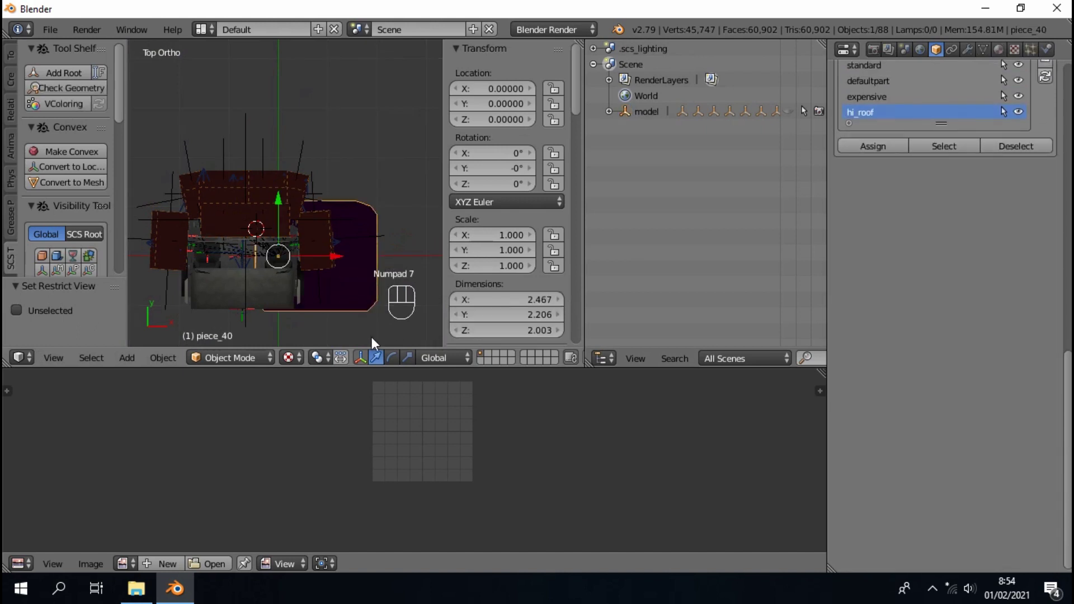
click(481, 88)
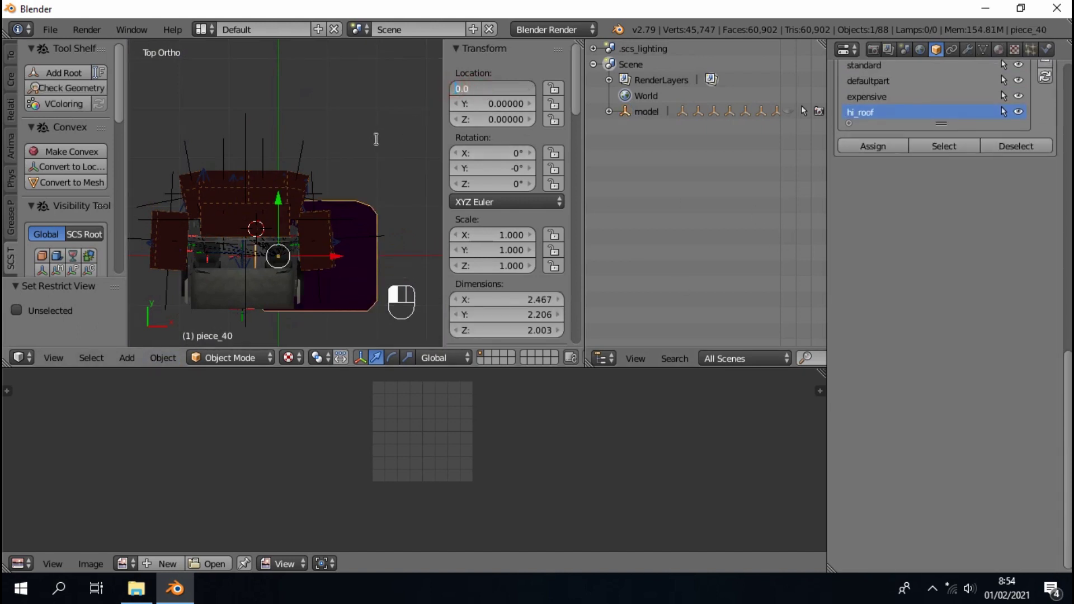
text(-)
key(Escape)
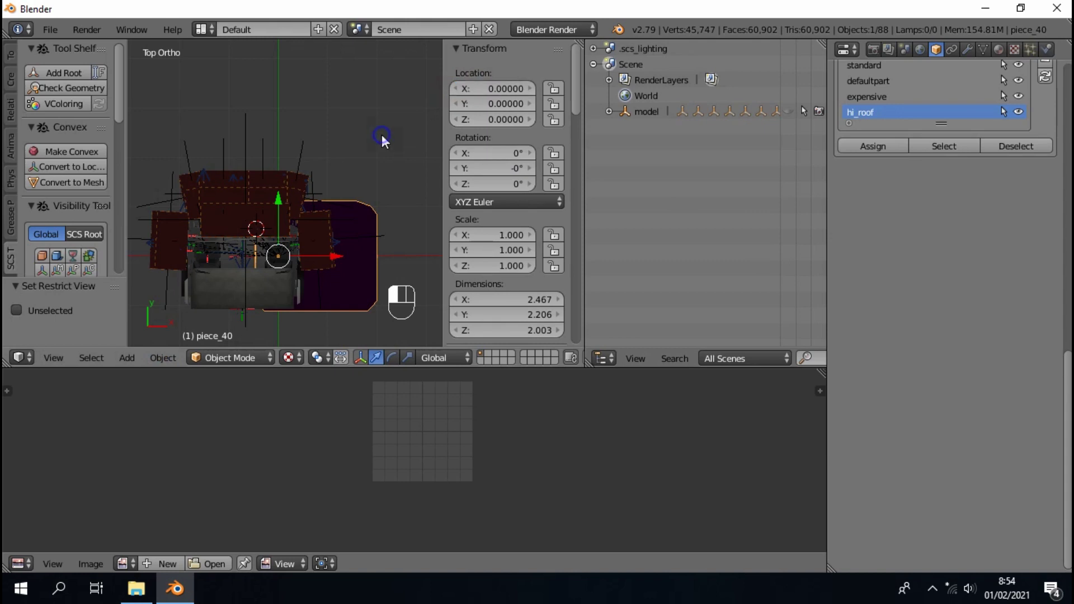
- Mirror piece_40 along the global X axis
click(176, 353)
mouse_move(212, 269)
click(352, 290)
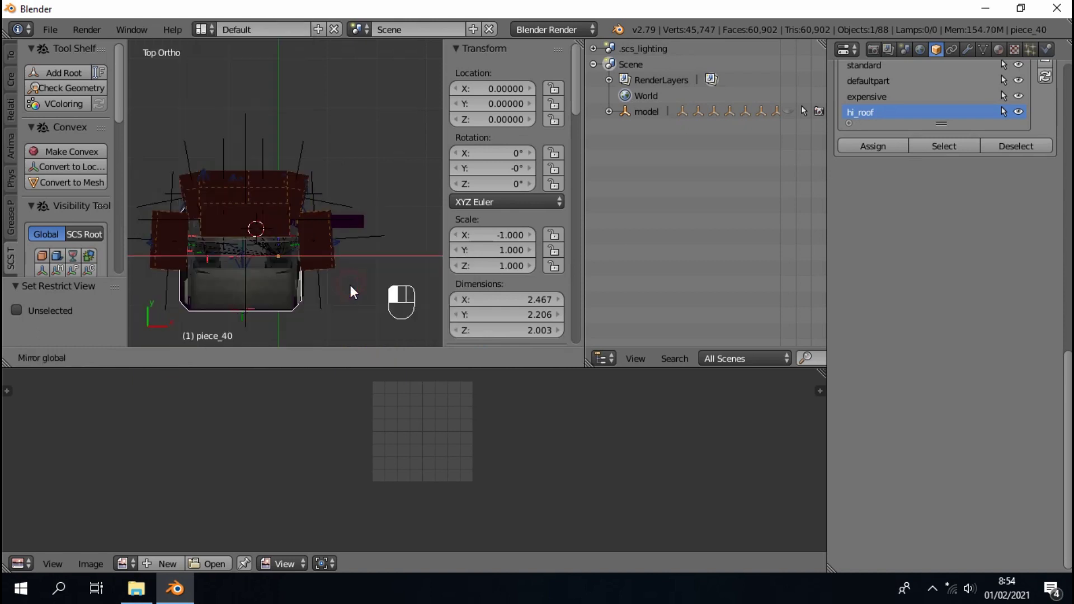
click(359, 223)
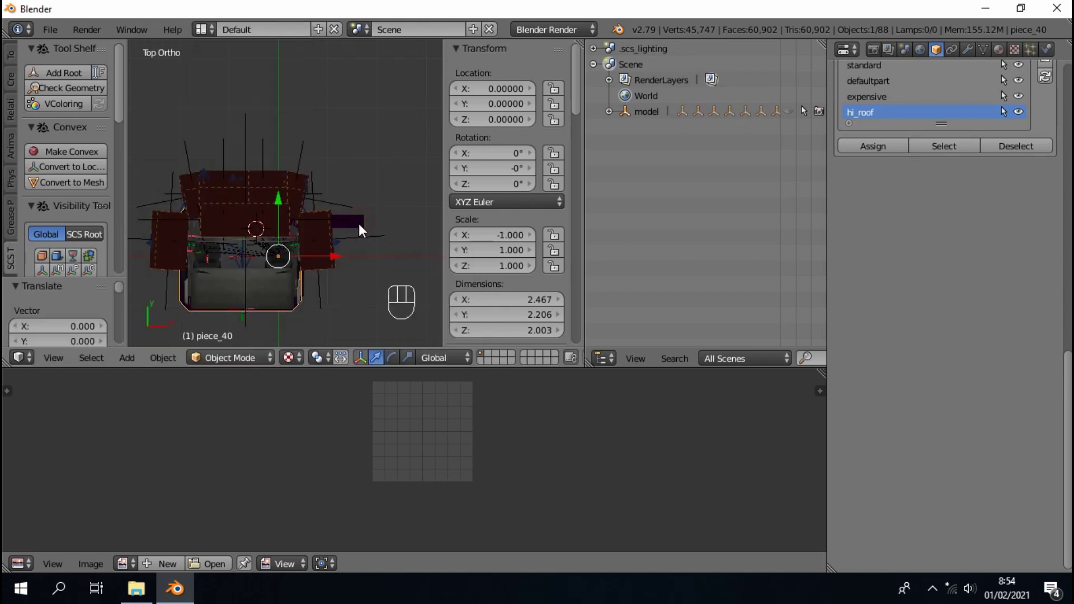
- Isolate the dark purple shadow meshes and mirror piece_28 along the global X axis
click(56, 256)
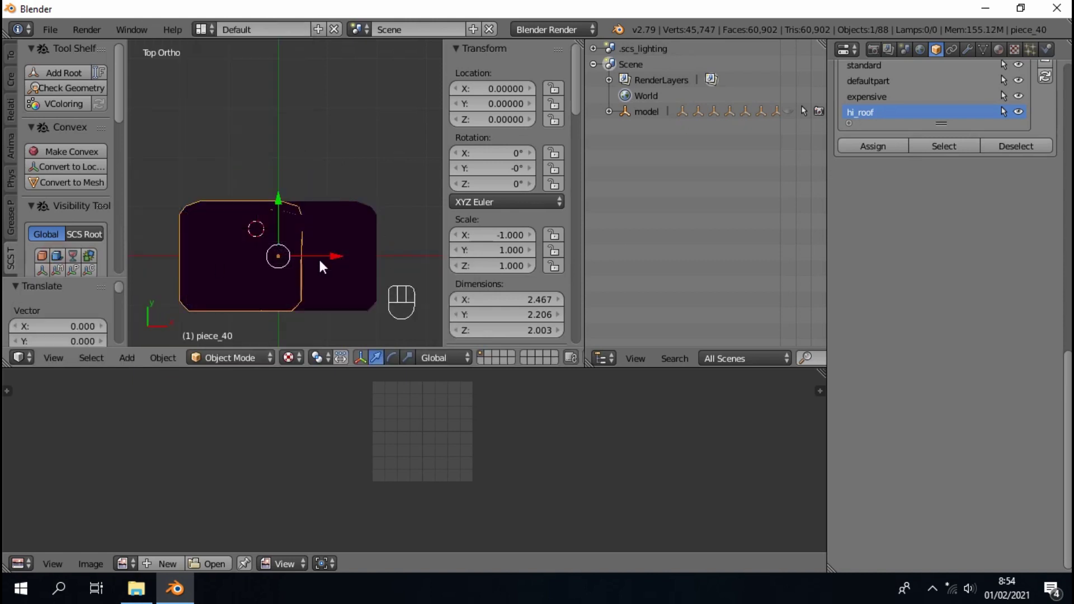
right_click(366, 271)
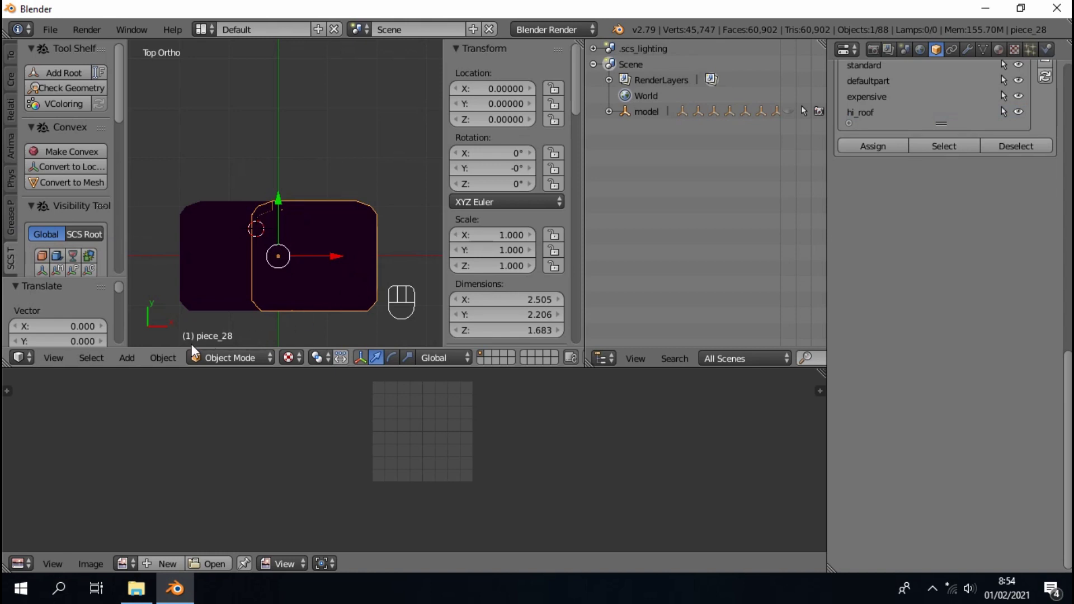
click(163, 358)
mouse_move(185, 270)
click(338, 286)
- Try to mirror piece_15 along the global X axis in wireframe display
key(z)
right_click(323, 229)
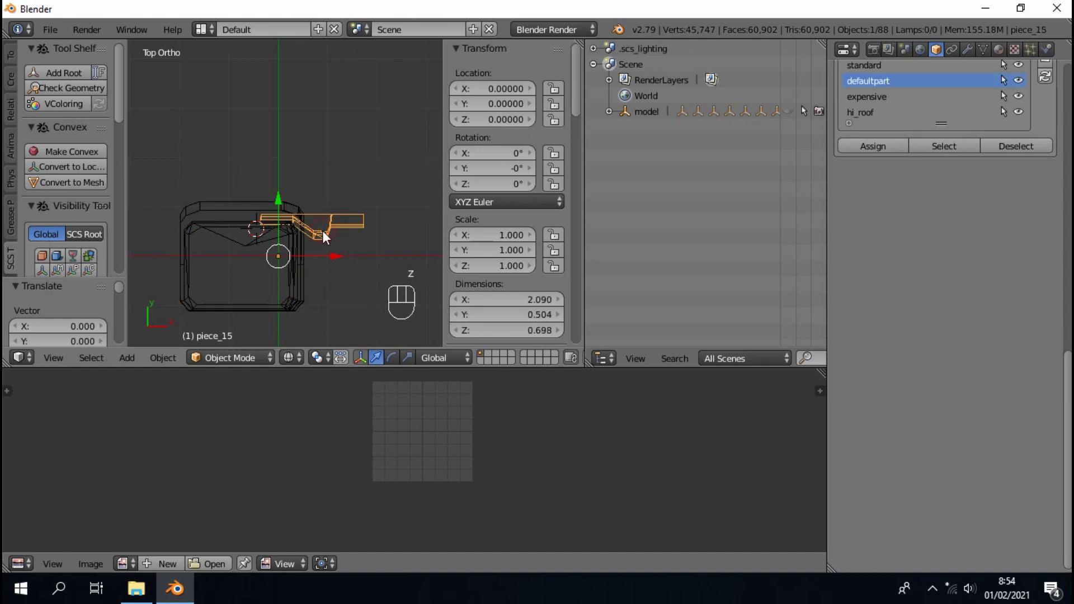
click(167, 358)
mouse_move(233, 271)
click(335, 286)
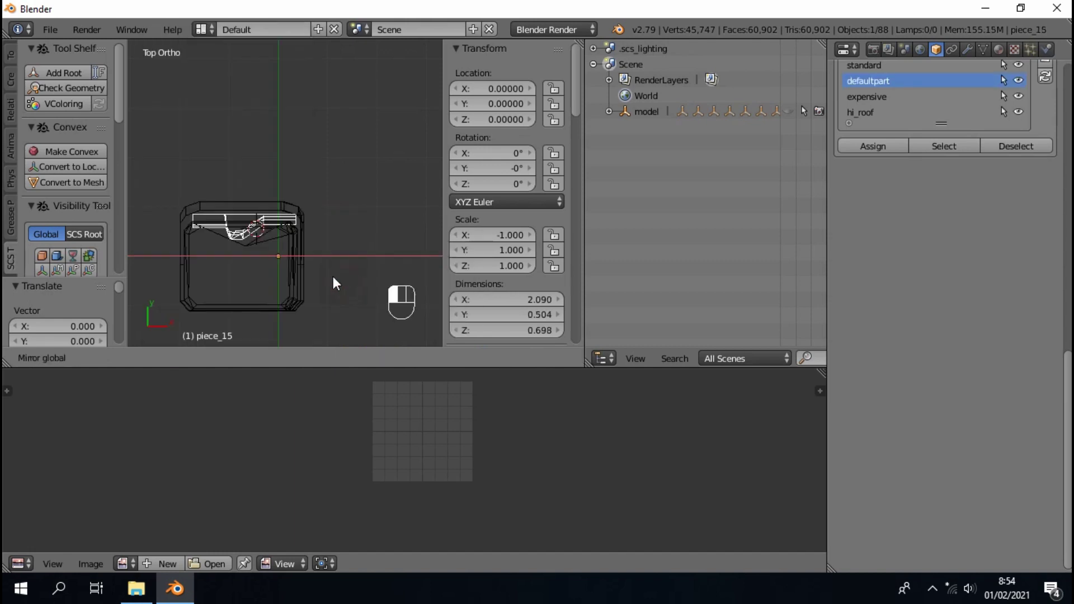
scroll(275, 277, up, 2)
shift+middle_drag(273, 277, 310, 248)
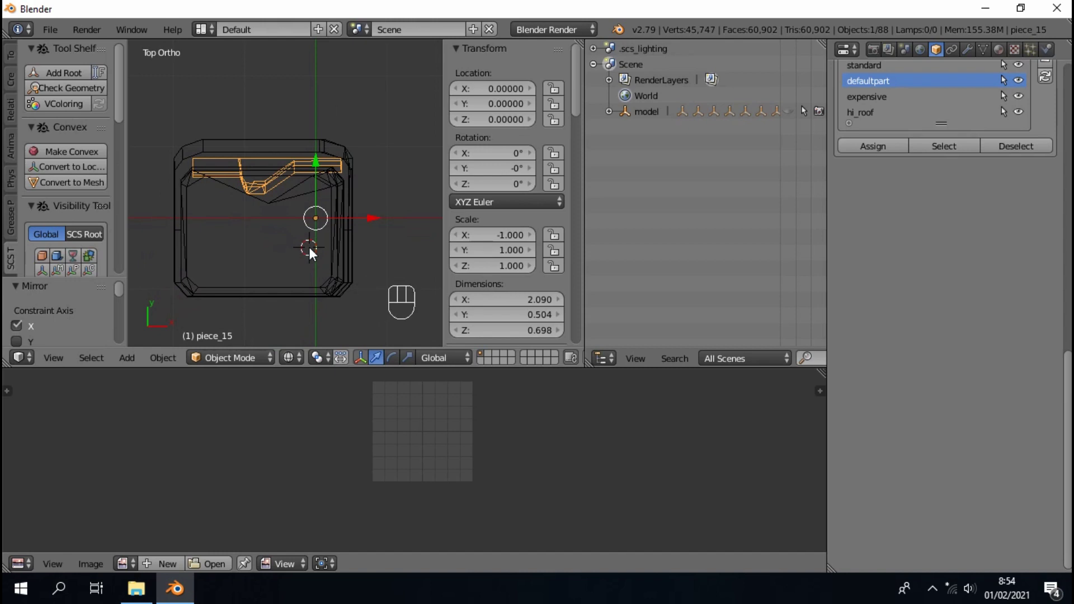
- Check the mirrored shadow meshes in solid shading, and undo the deselection and the mirroring of piece_15
middle_drag(401, 251, 348, 248)
key(z)
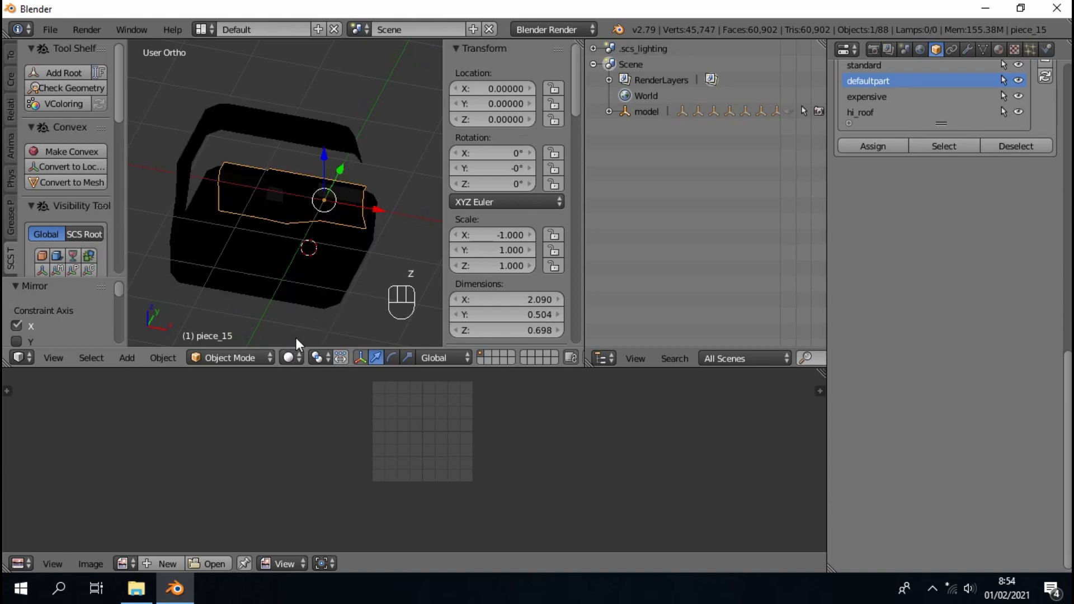
key(a)
middle_drag(339, 205, 371, 220)
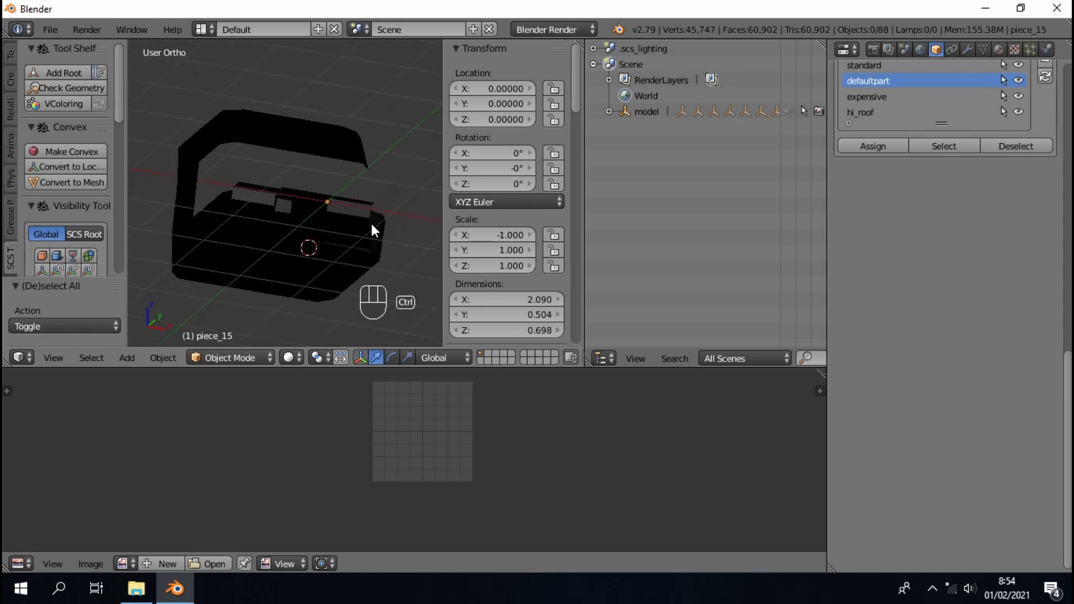
key(ctrl+z)
key(ctrl+z)
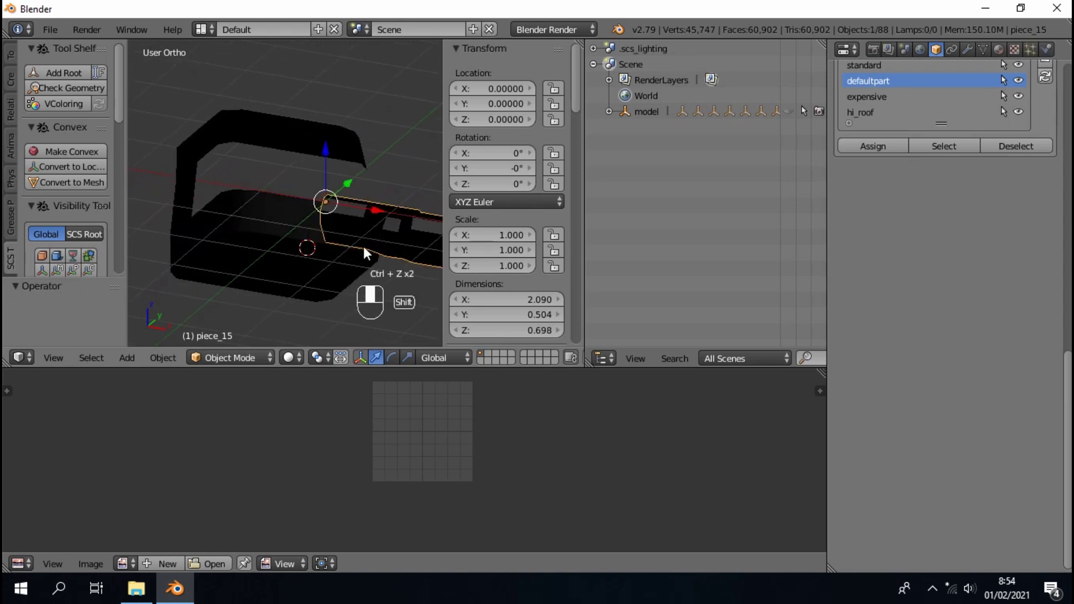
- Mirror piece_15 along the global X axis and clear the selection
shift+middle_drag(362, 245, 315, 231)
click(163, 358)
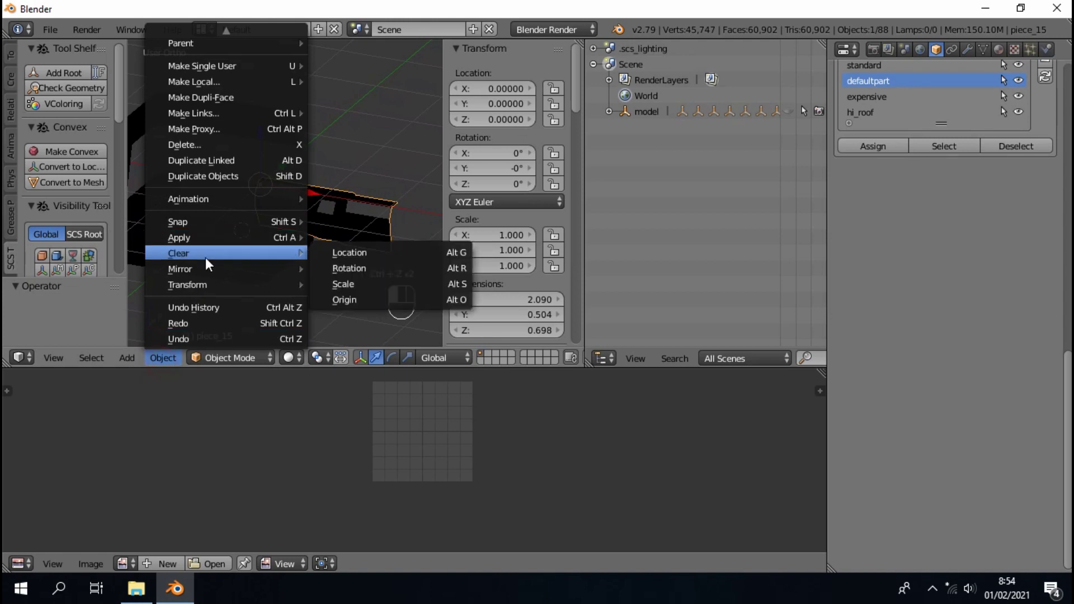
mouse_move(235, 270)
click(339, 287)
key(a)
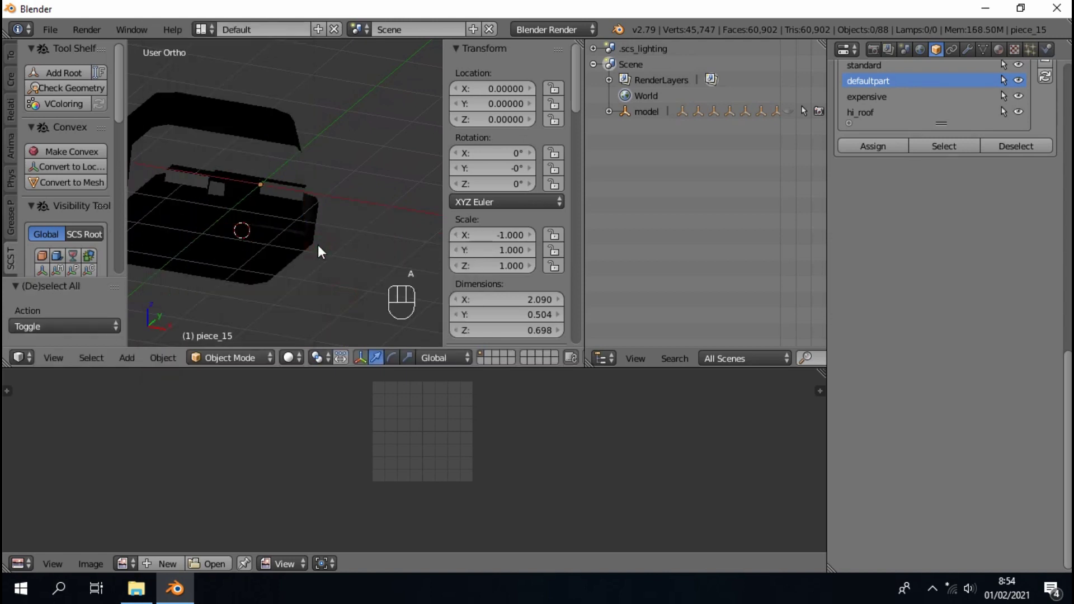
mouse_move(319, 247)
middle_down()
mouse_move(243, 232)
mouse_move(189, 238)
mouse_move(310, 264)
middle_up()
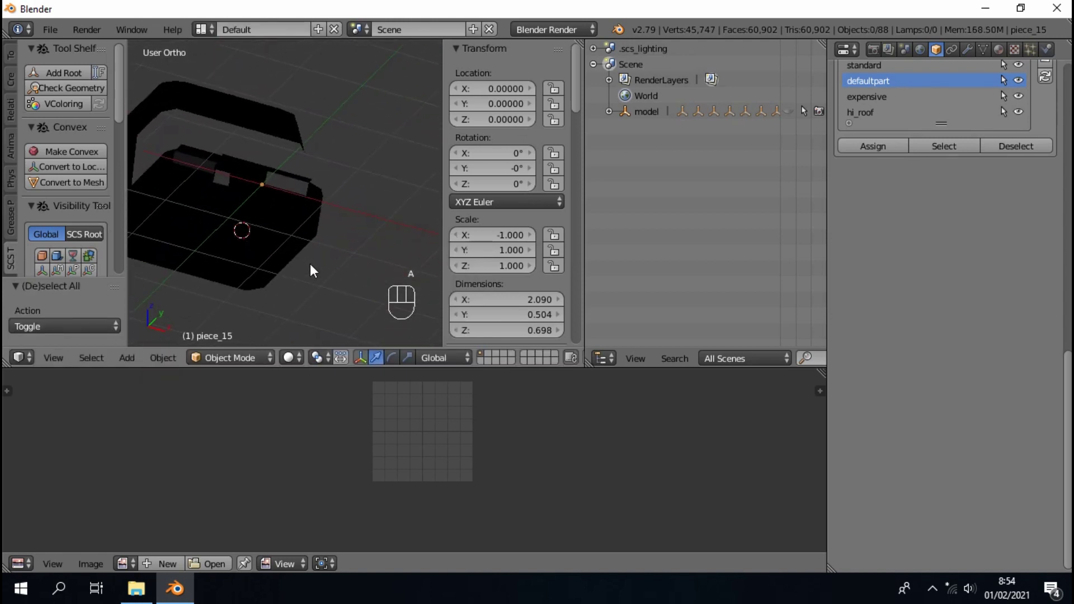
- Isolate the glass meshes, select them all in wireframe display and mirror them along the global X axis
click(43, 255)
middle_drag(273, 218, 171, 353)
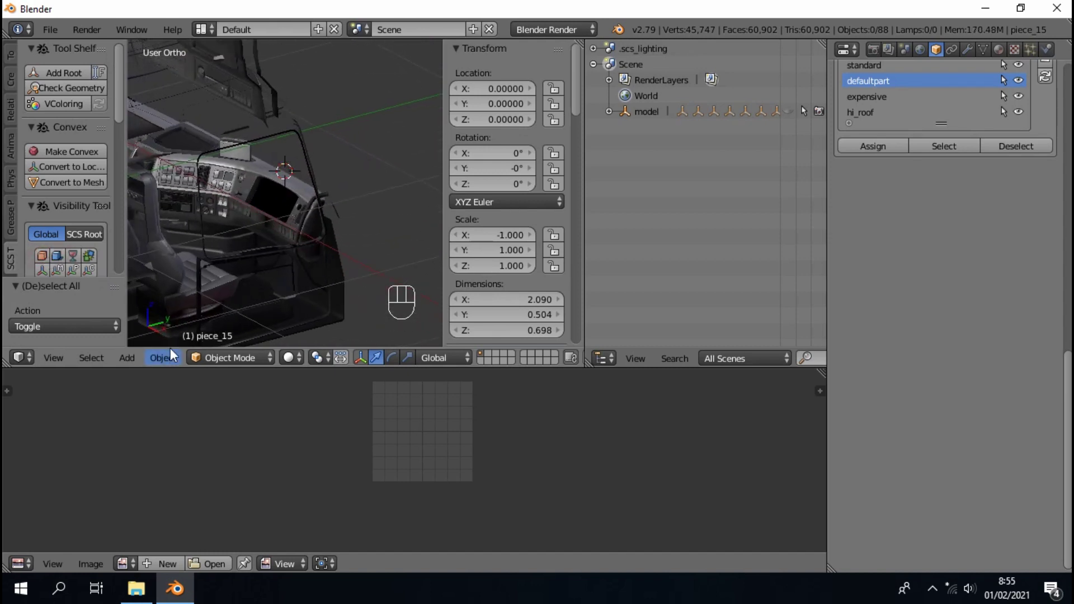
click(65, 256)
scroll(250, 216, down, 5)
mouse_move(253, 221)
middle_down()
mouse_move(342, 249)
mouse_move(343, 227)
mouse_move(336, 235)
middle_up()
key(a)
key(z)
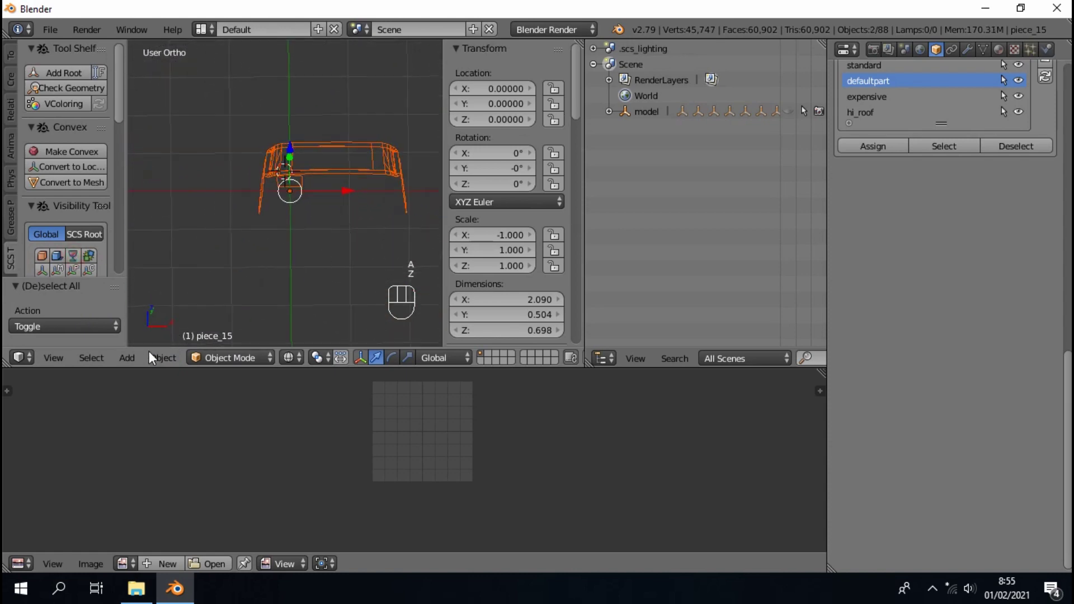
click(163, 358)
mouse_move(197, 270)
click(322, 288)
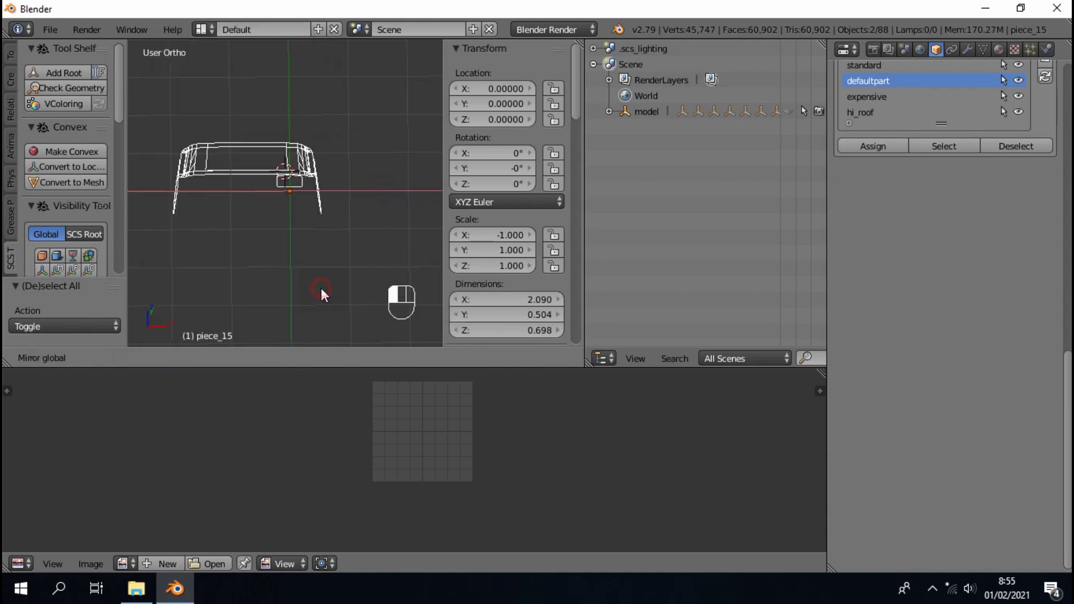
middle_drag(312, 275, 224, 204)
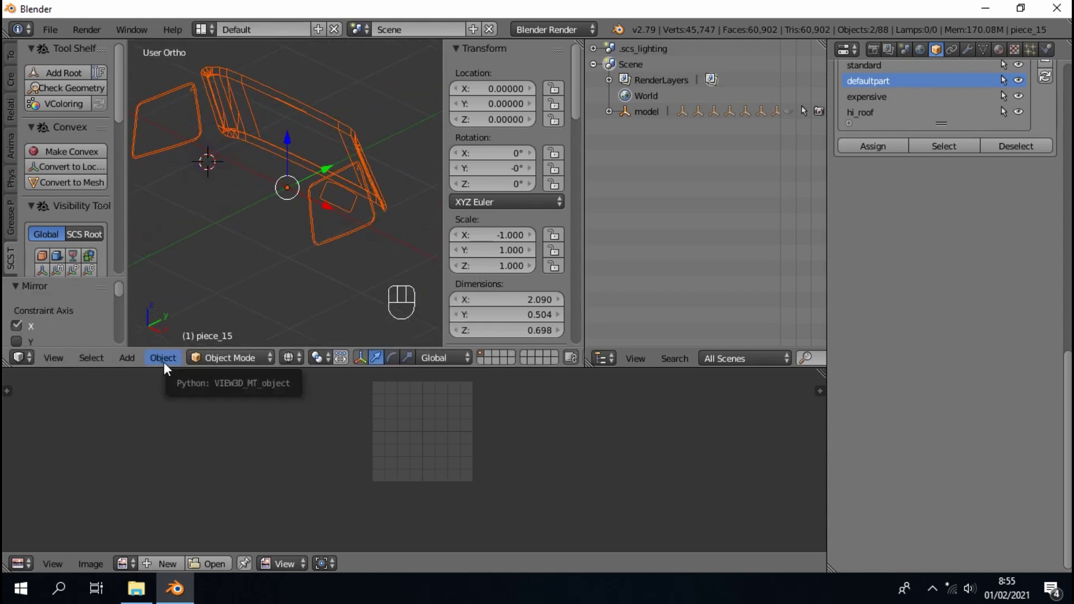
- Unhide all objects, then isolate the glass meshes again to check their mirrored placement from the top and at an angle
key(alt+h)
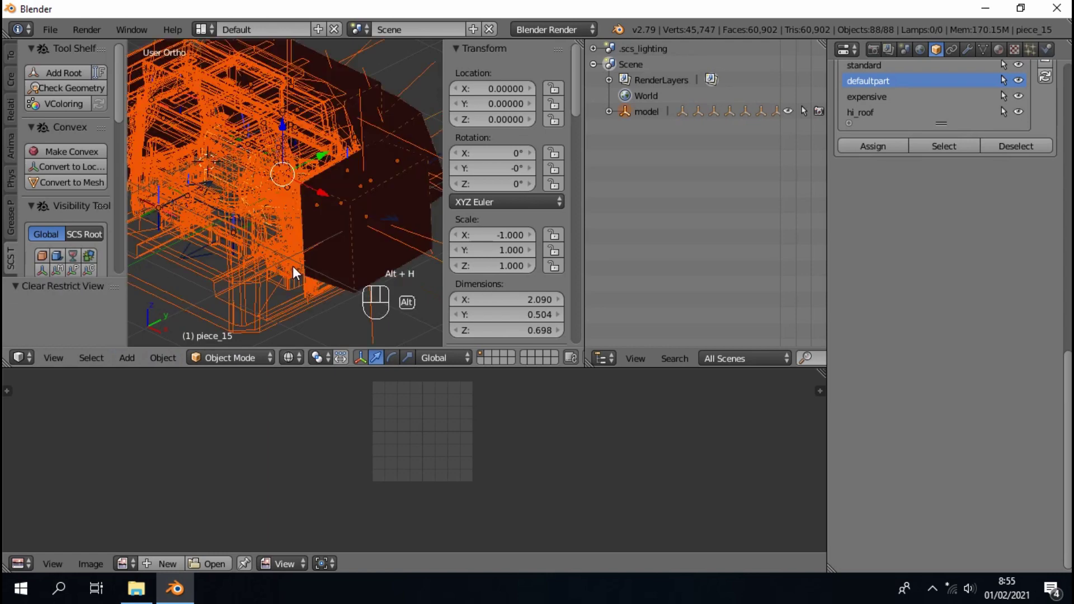
mouse_move(365, 260)
middle_down()
mouse_move(391, 190)
mouse_move(372, 216)
mouse_move(367, 276)
middle_up()
key(KP_7)
scroll(287, 193, up, 4)
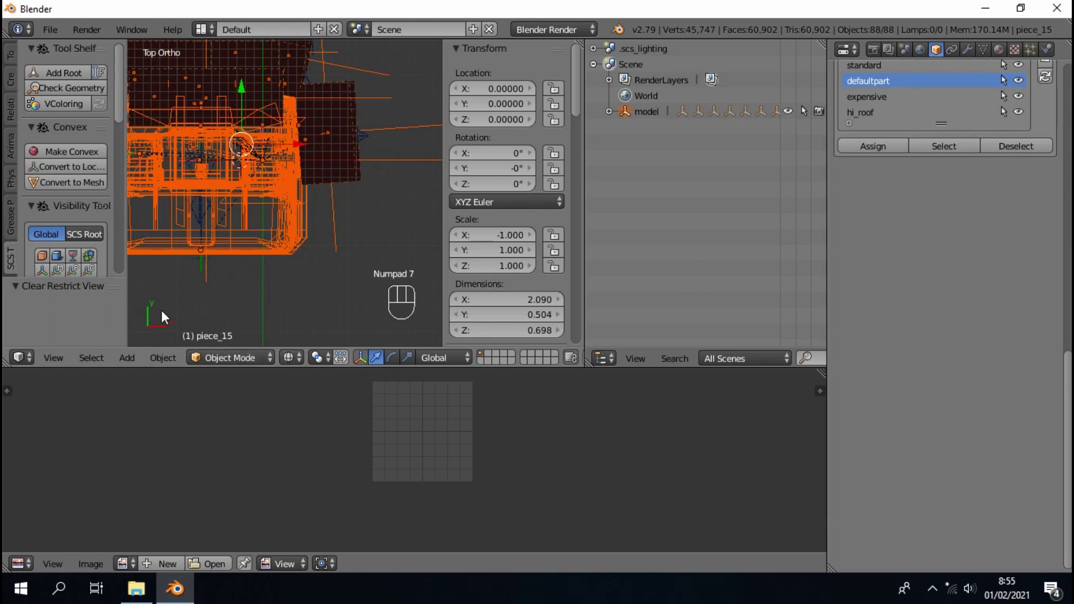
click(51, 261)
click(52, 260)
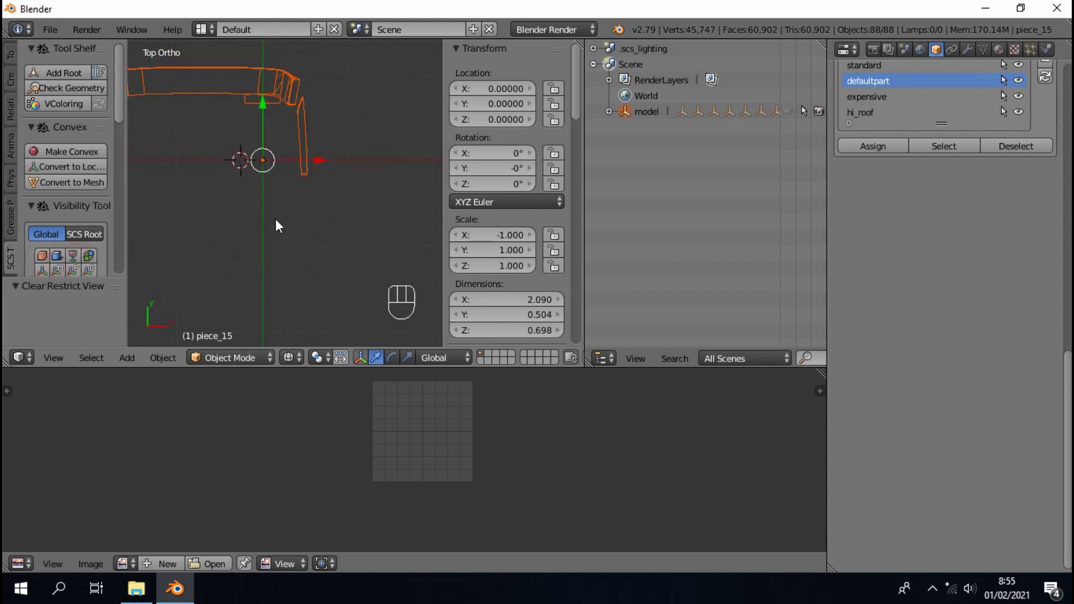
mouse_move(276, 224)
middle_down()
mouse_move(185, 158)
mouse_move(235, 226)
mouse_move(318, 284)
mouse_move(303, 283)
mouse_move(293, 325)
mouse_move(286, 237)
middle_up()
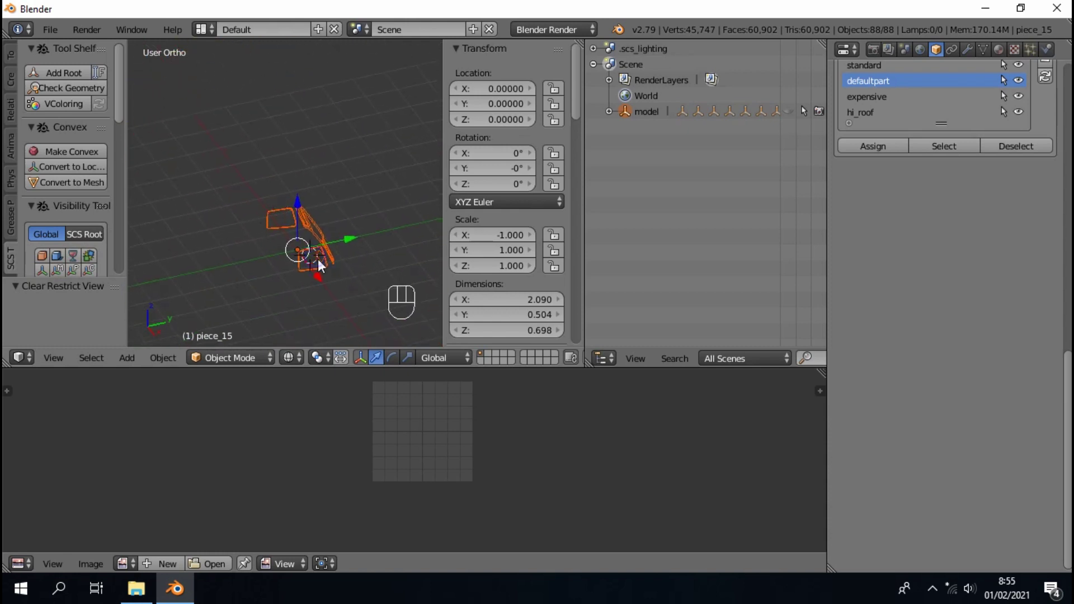
scroll(313, 263, up, 6)
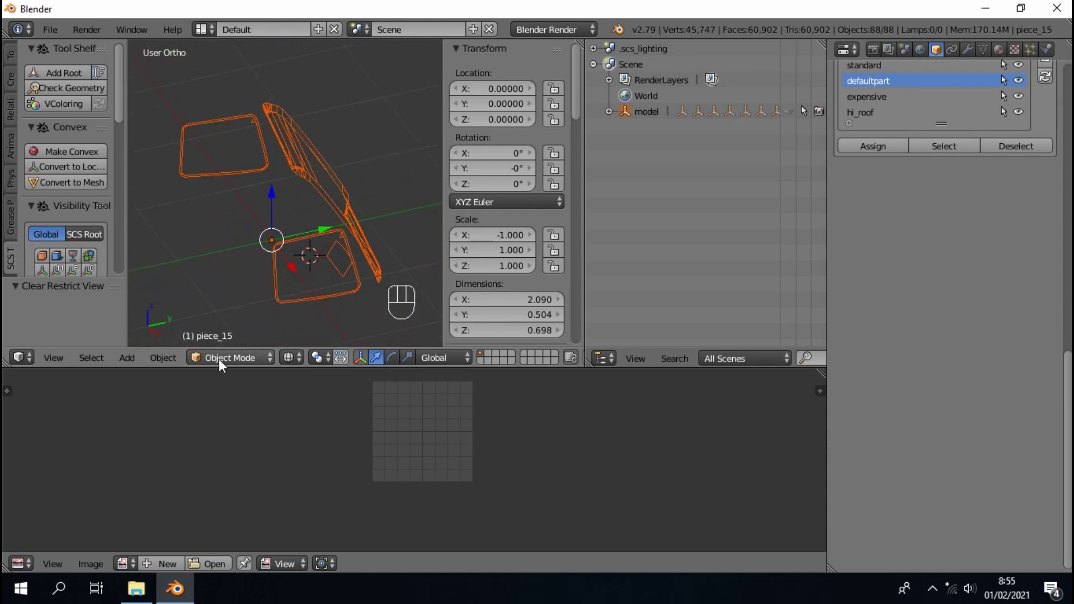
- Compare the glass meshes in texture and wireframe display, and select piece_30
click(292, 358)
click(305, 290)
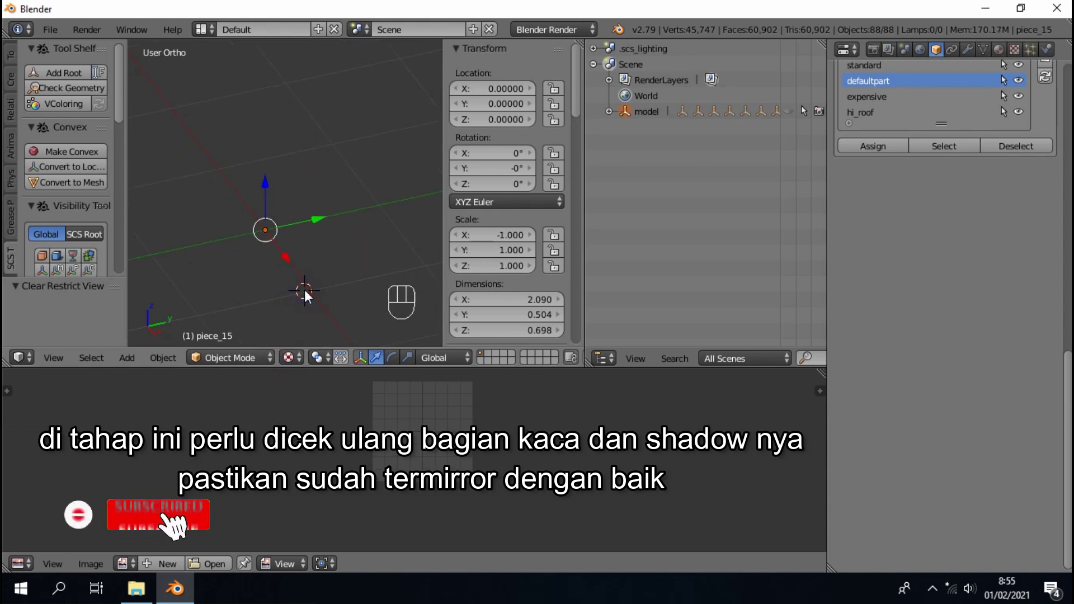
key(z)
middle_drag(304, 304, 339, 271)
right_click(266, 248)
scroll(265, 248, up, 3)
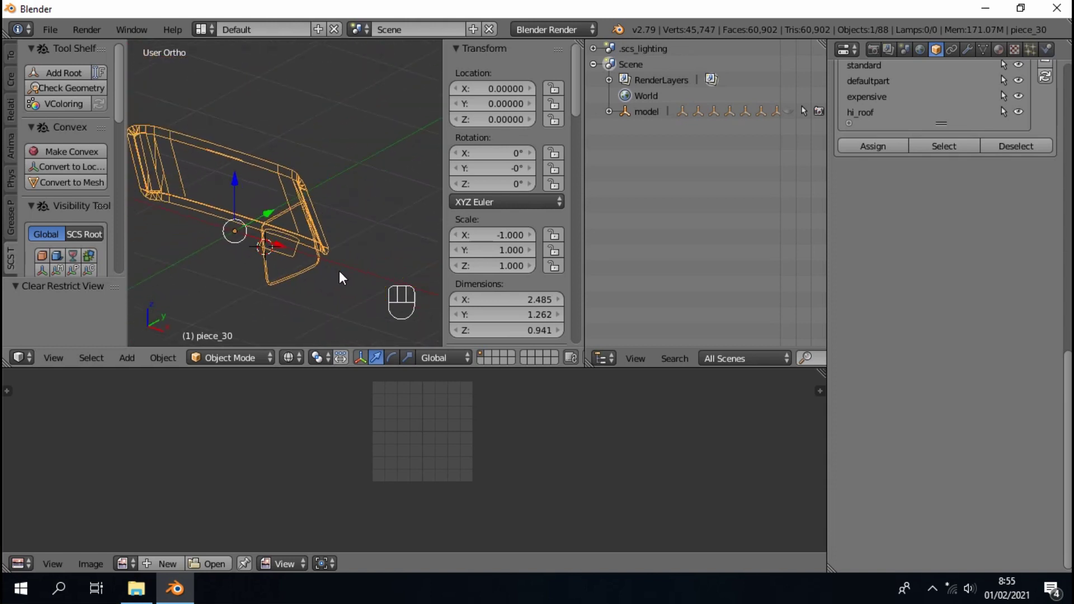
- Show only the interior model meshes and display them with Texture shading
click(46, 255)
middle_drag(241, 277, 333, 219)
click(291, 358)
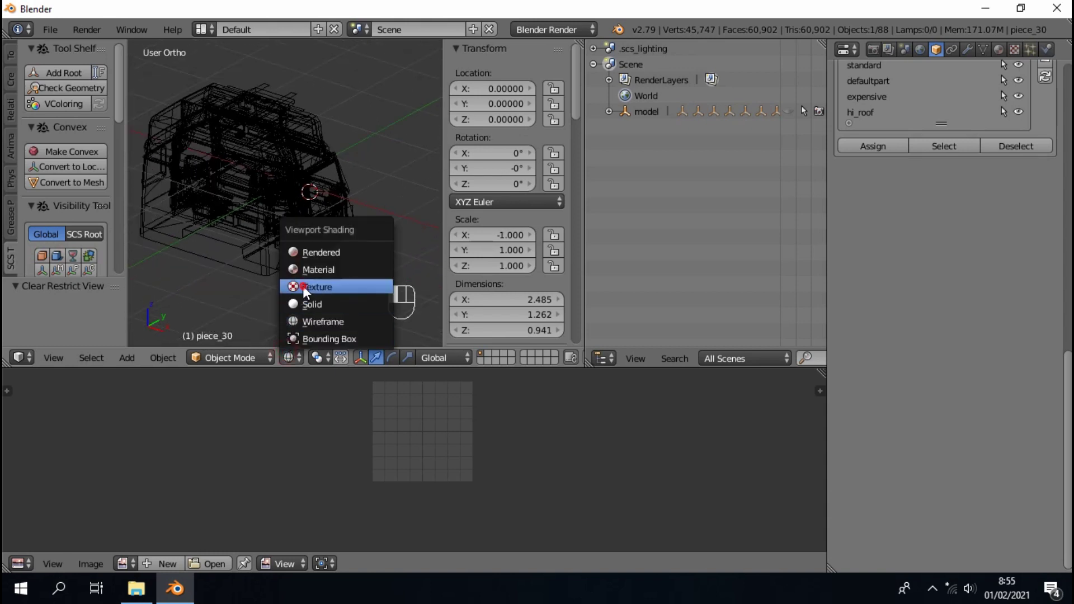
click(303, 284)
- Expand the model hierarchy and examine the materials of the pieces from piece_0.001 to piece_20.001 for duplicates
click(998, 49)
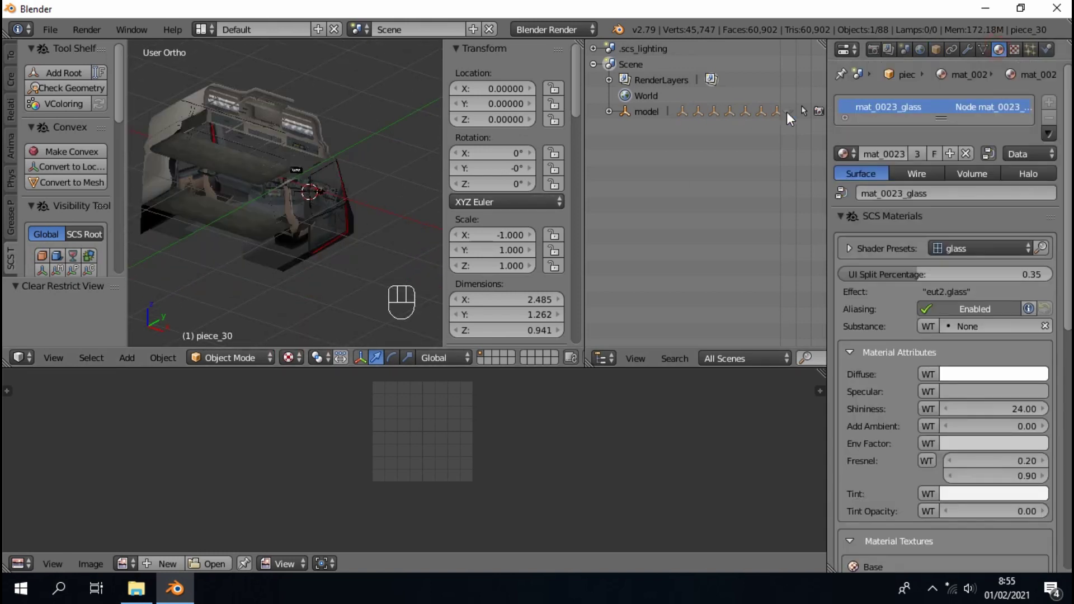
click(609, 112)
scroll(655, 166, down, 6)
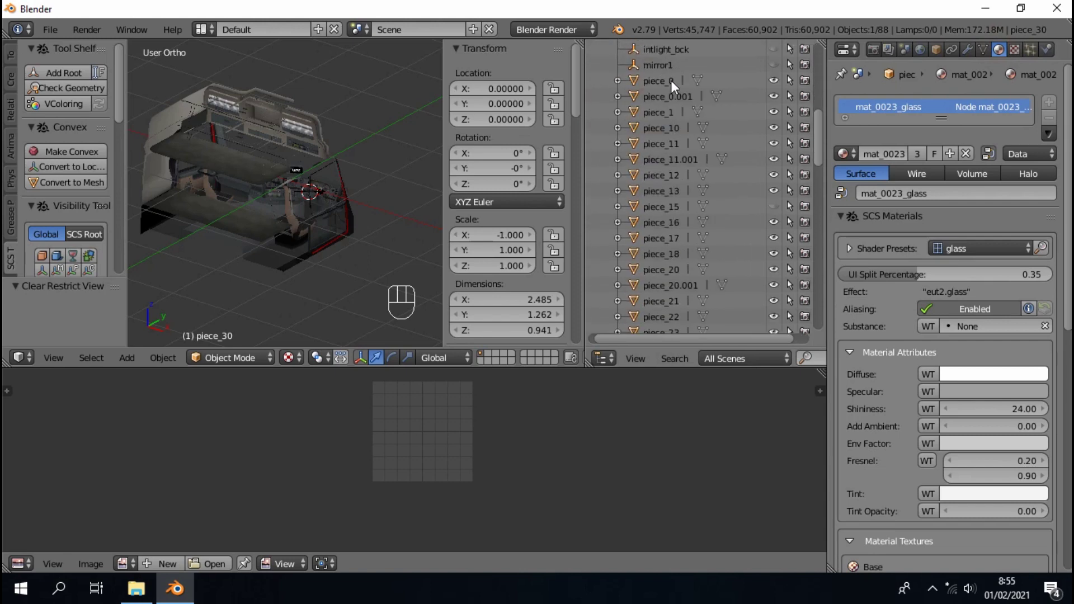
click(670, 95)
click(670, 110)
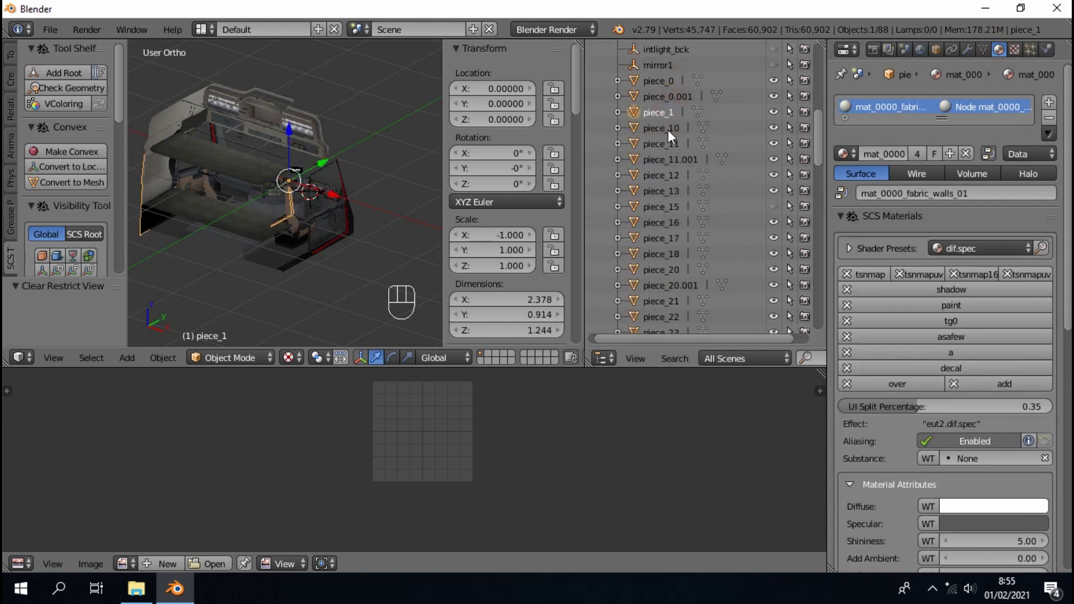
click(665, 127)
click(666, 140)
click(666, 156)
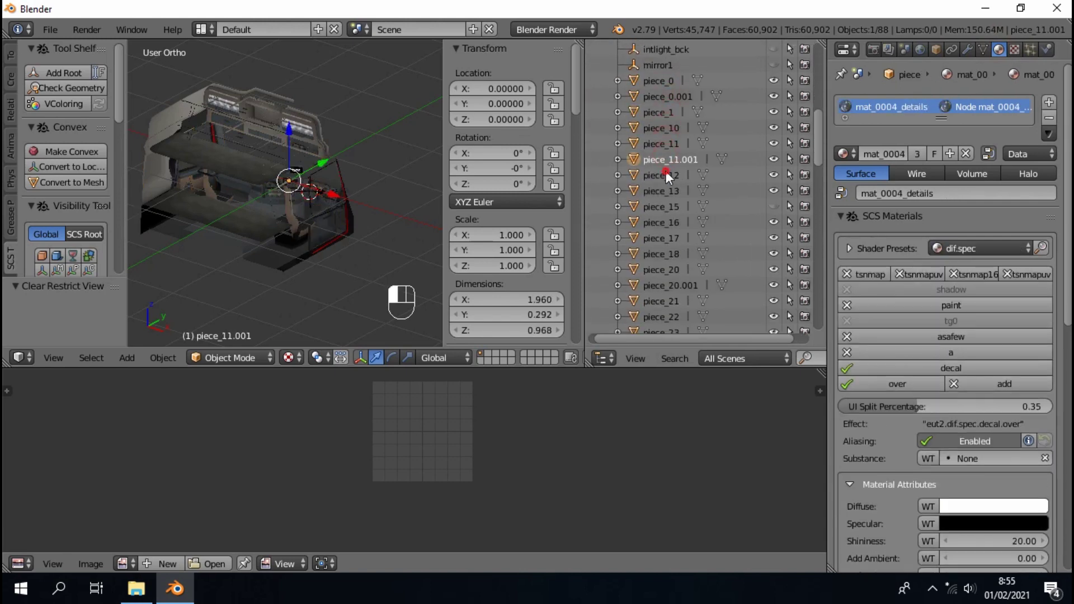
click(666, 172)
click(665, 190)
click(662, 205)
scroll(661, 212, down, 4)
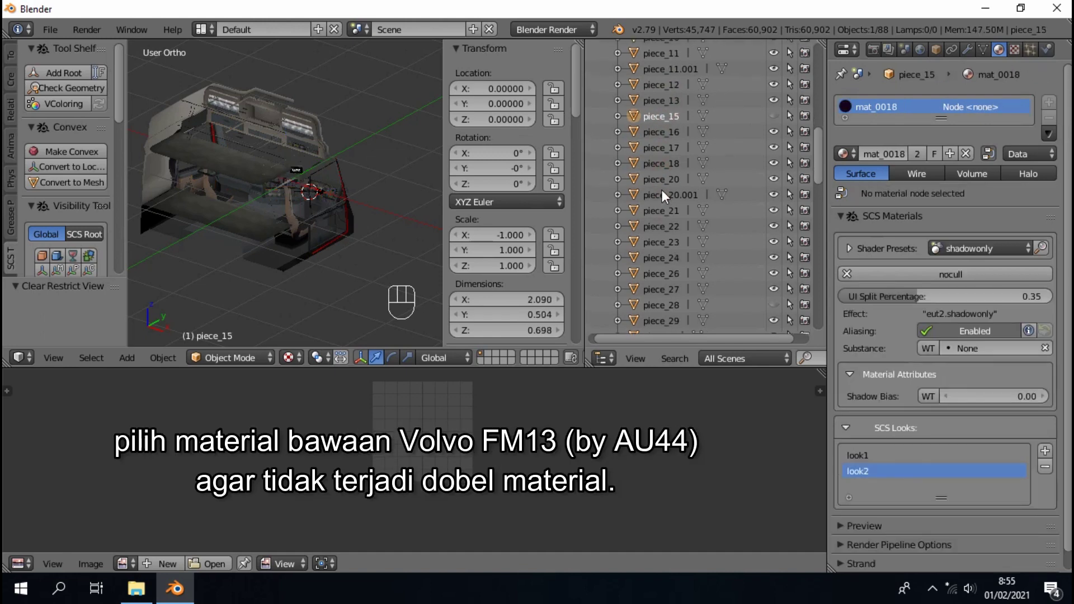
click(662, 194)
- Assign the original mat_0003_details material to piece_41.001 and check the piece up close
scroll(661, 199, down, 10)
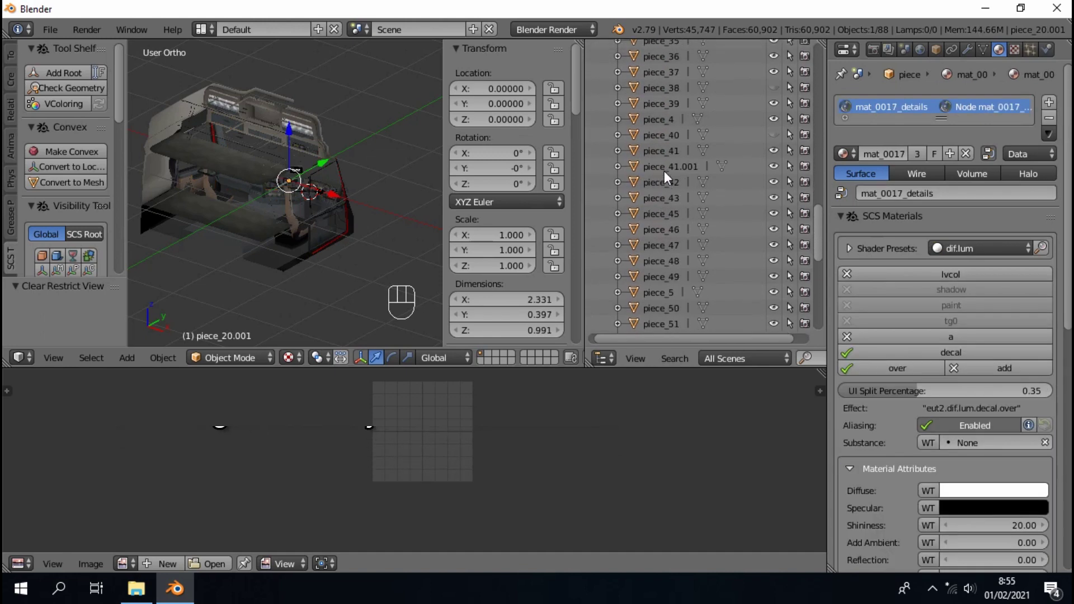
click(664, 170)
click(841, 155)
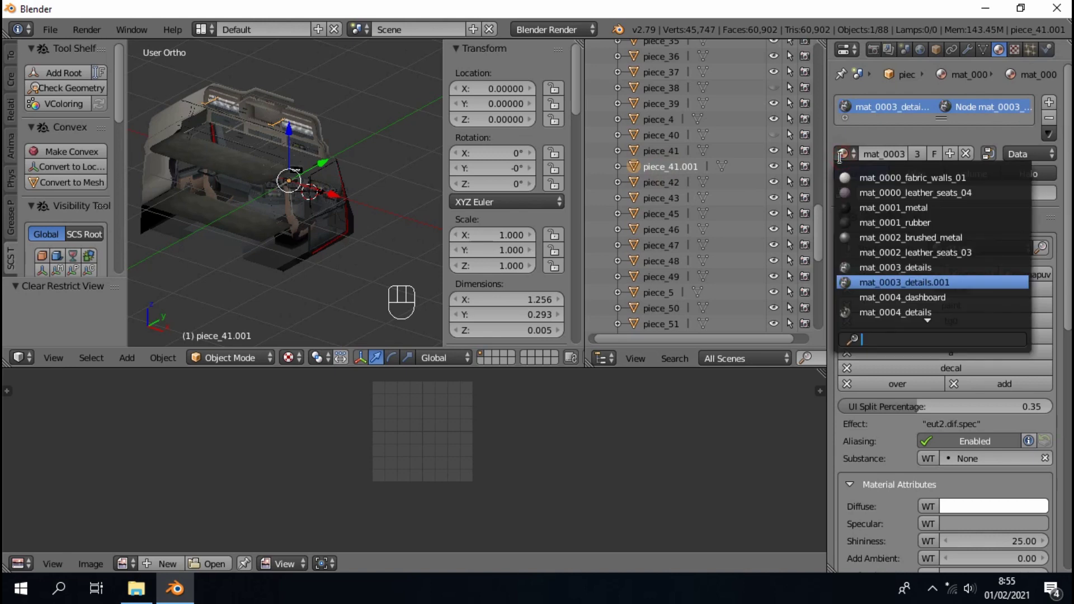
click(876, 263)
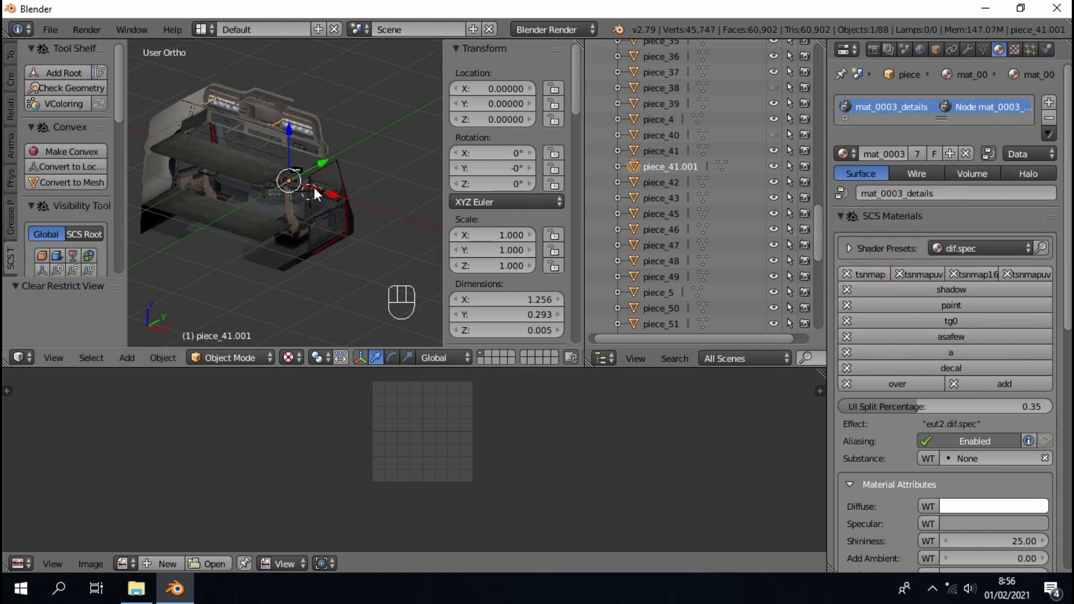
scroll(312, 187, up, 3)
key(Tab)
key(Tab)
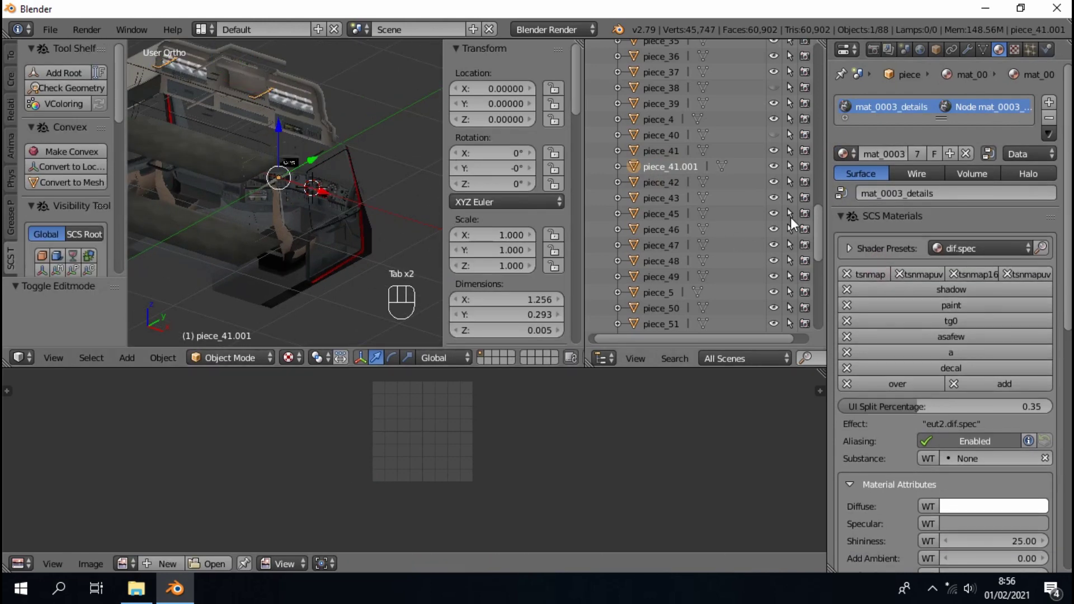
- Assign the original mat_0003_details material to piece_55.001
scroll(644, 204, down, 5)
click(661, 248)
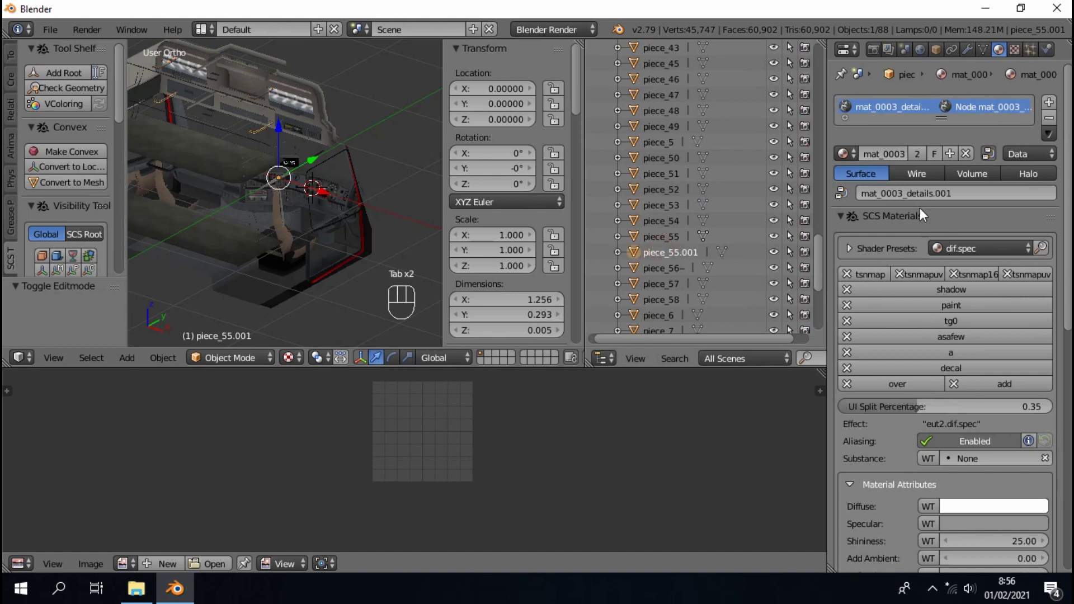
click(846, 154)
click(862, 263)
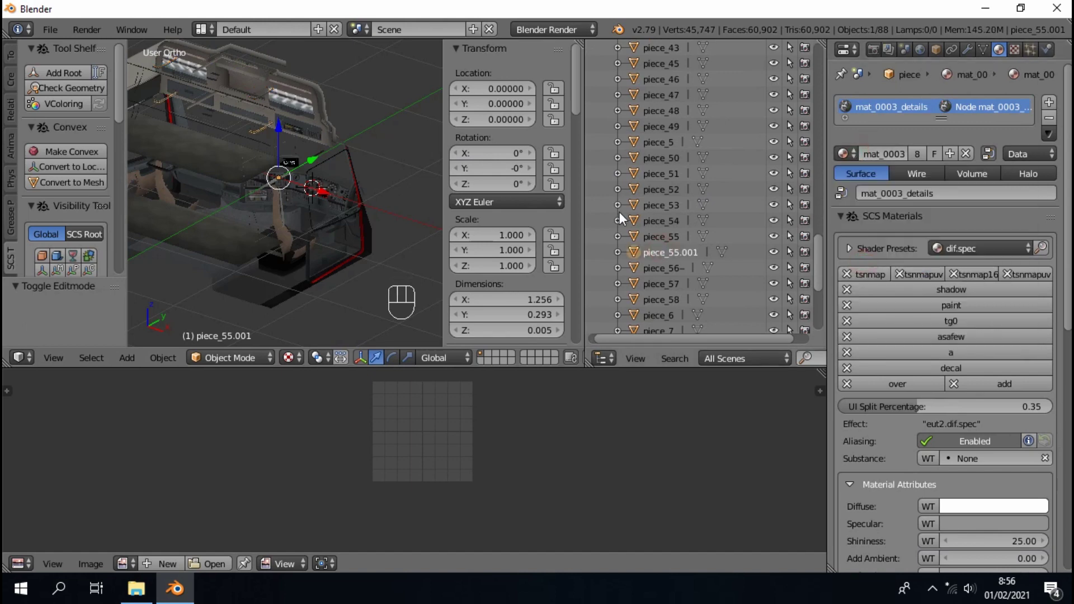
- Recheck the materials of piece_20.001 and piece_0.001, then toggle the selection of all objects
scroll(674, 209, up, 5)
scroll(678, 198, up, 8)
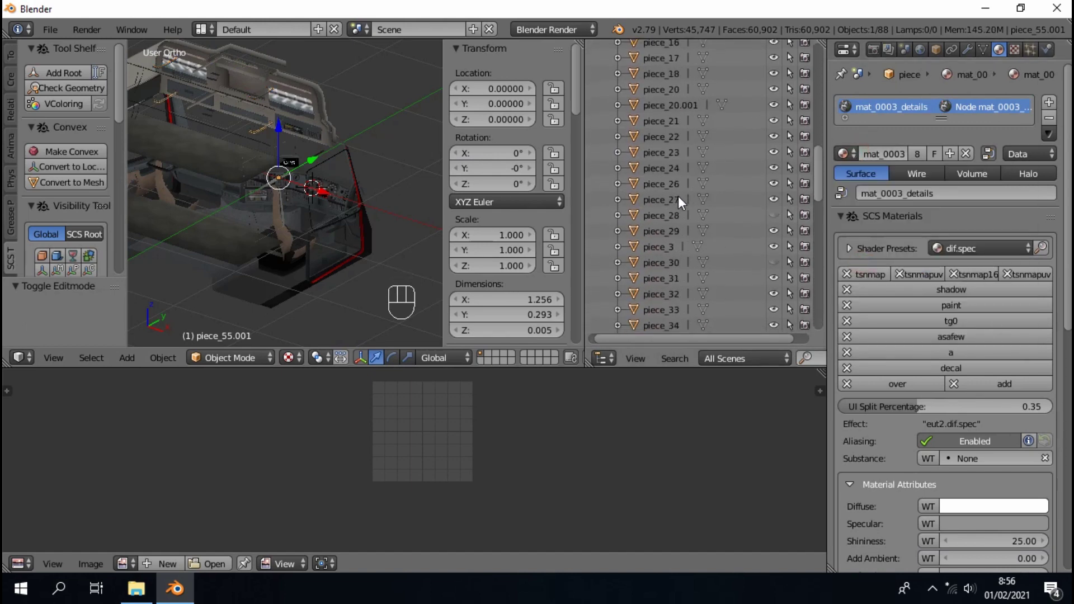
click(678, 196)
scroll(680, 196, up, 3)
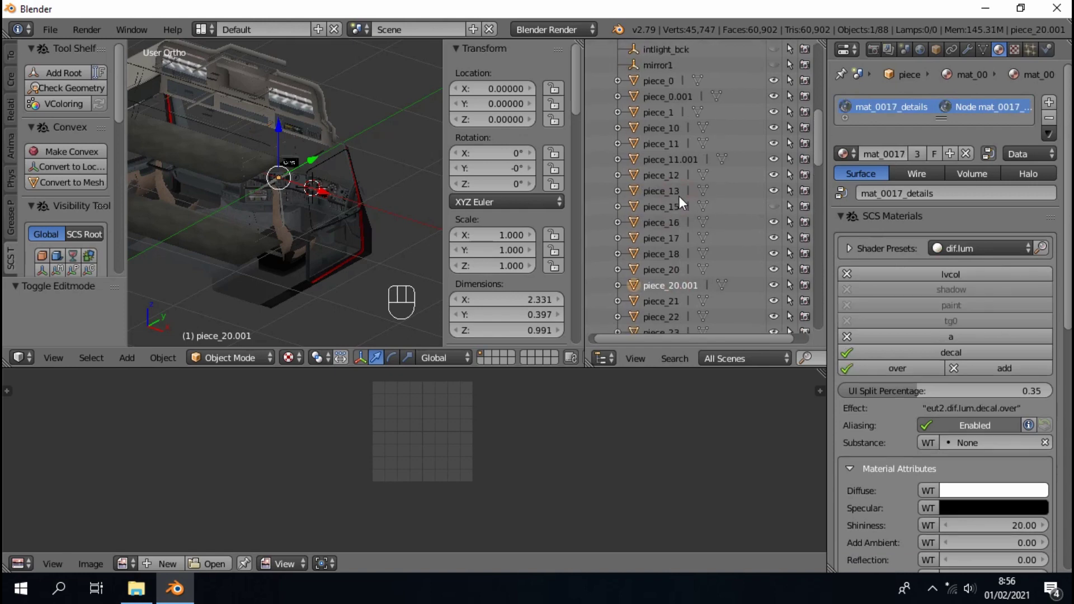
click(673, 95)
scroll(673, 134, up, 5)
scroll(672, 134, up, 5)
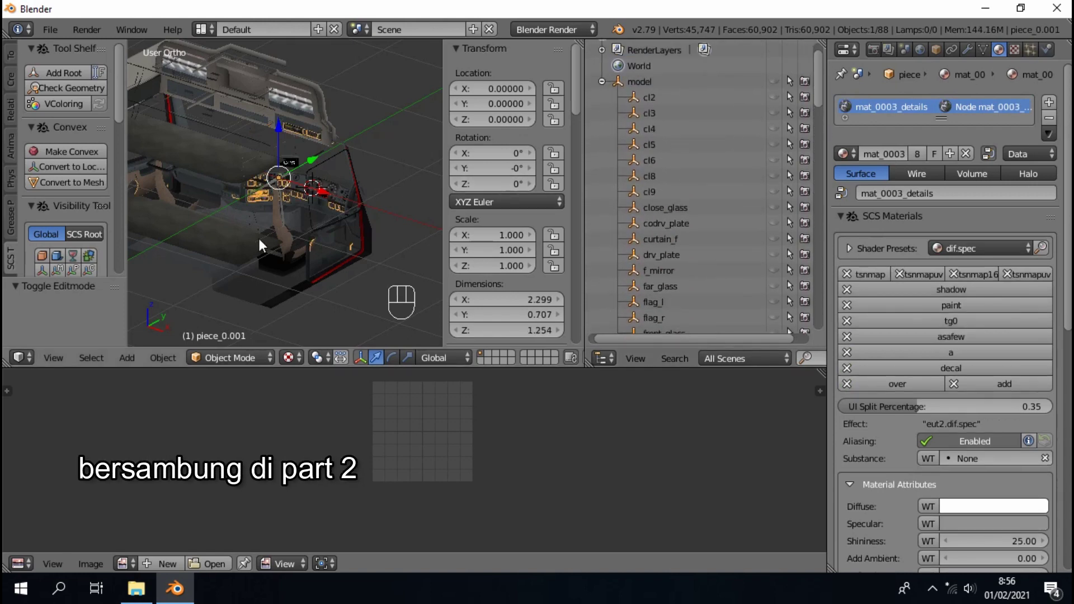
scroll(258, 236, down, 4)
key(a)
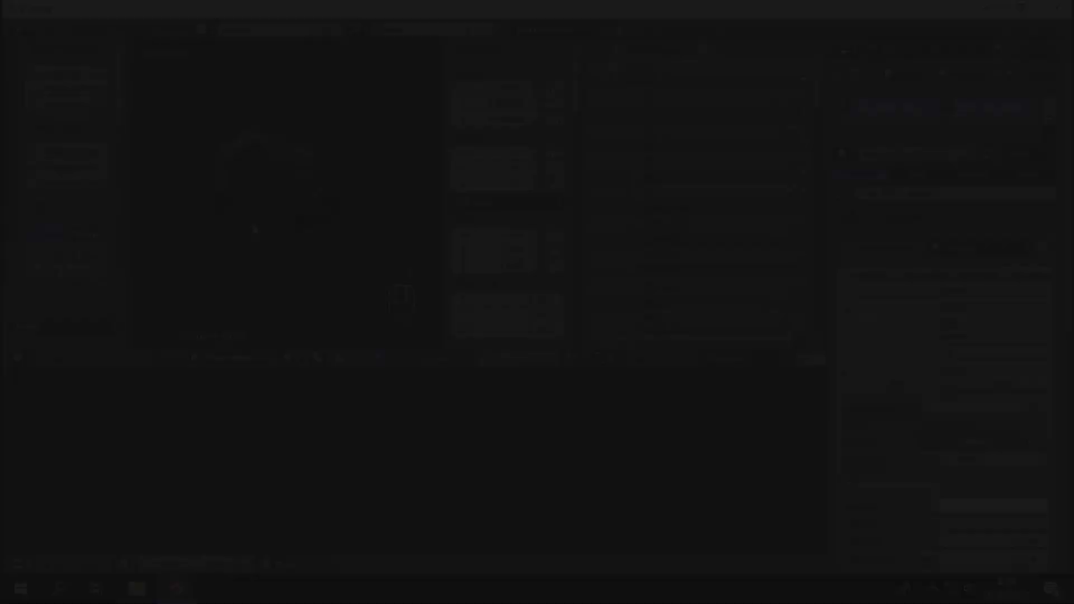